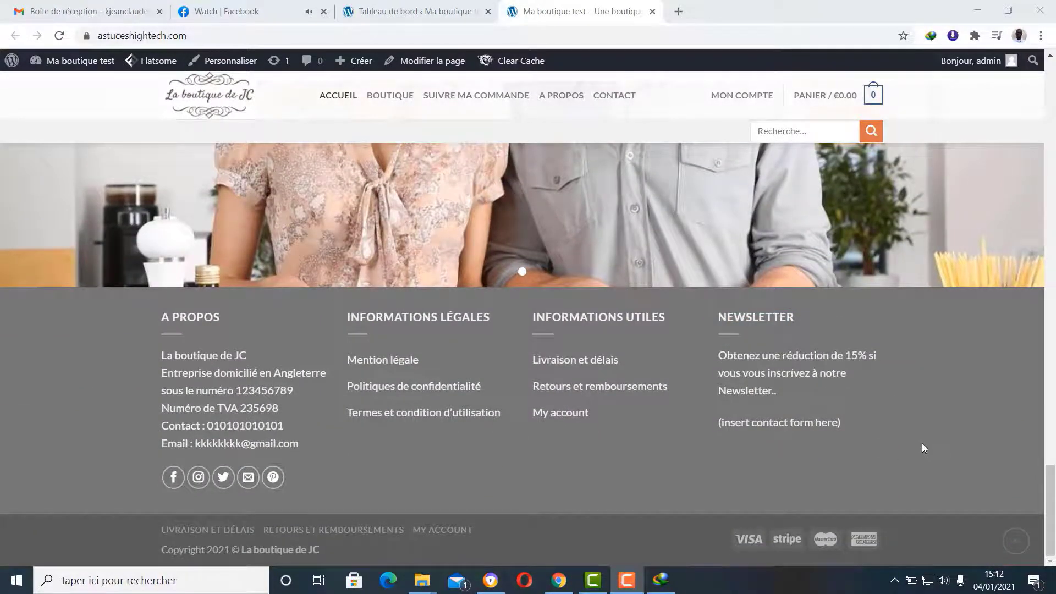
- Sign in to the LwsPanel client area
scroll(922, 444, "up", 8)
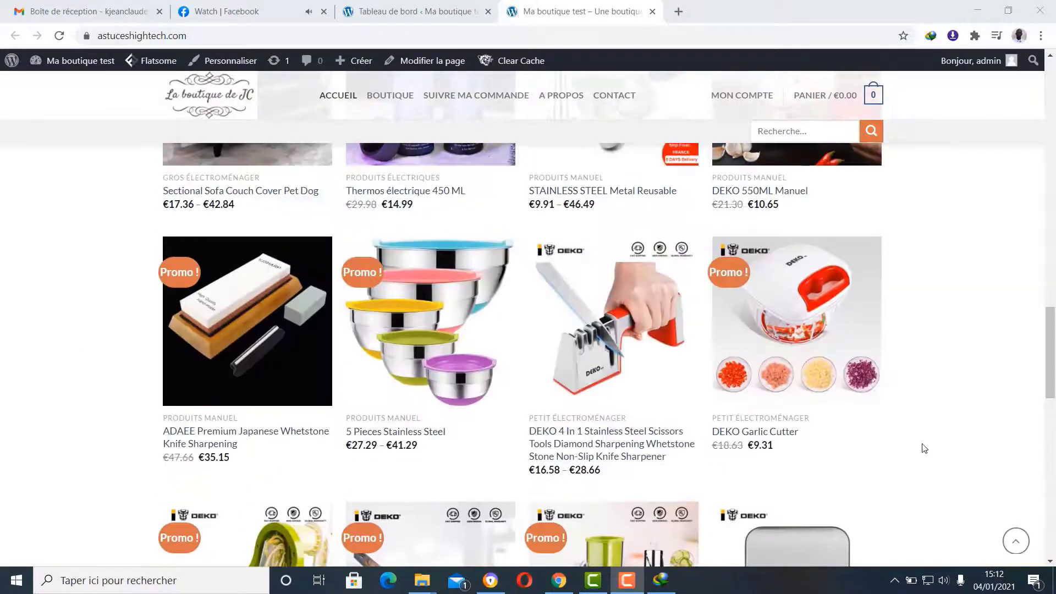
scroll(924, 448, "up", 10)
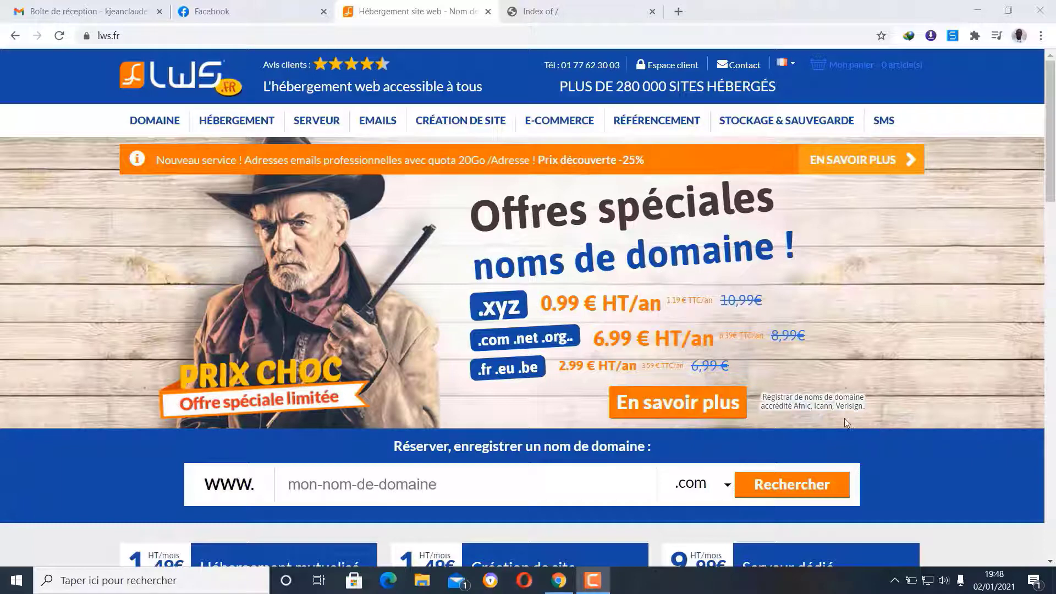
left_click(592, 581)
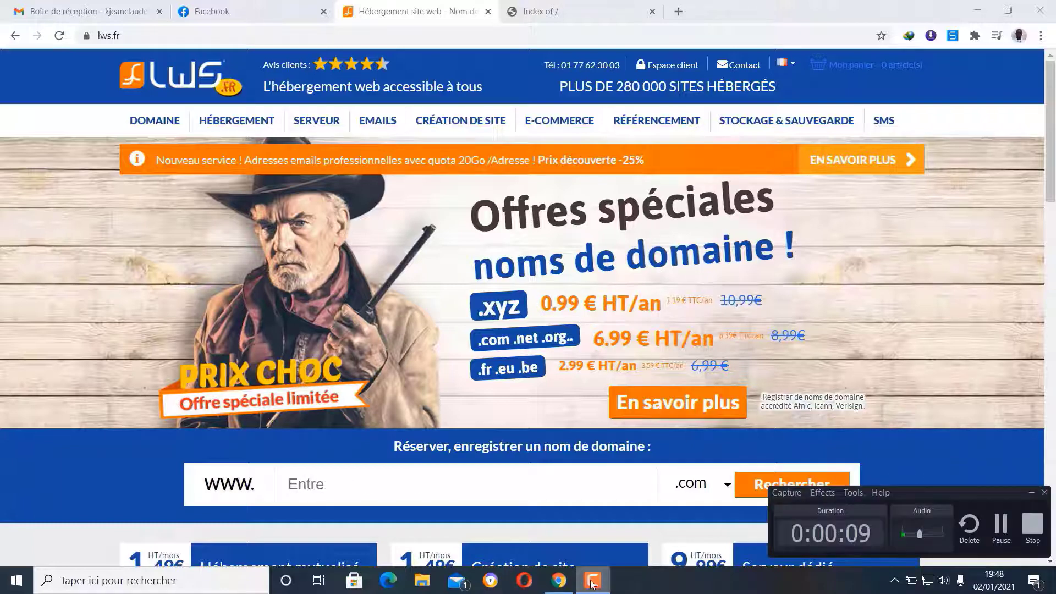
left_click(593, 581)
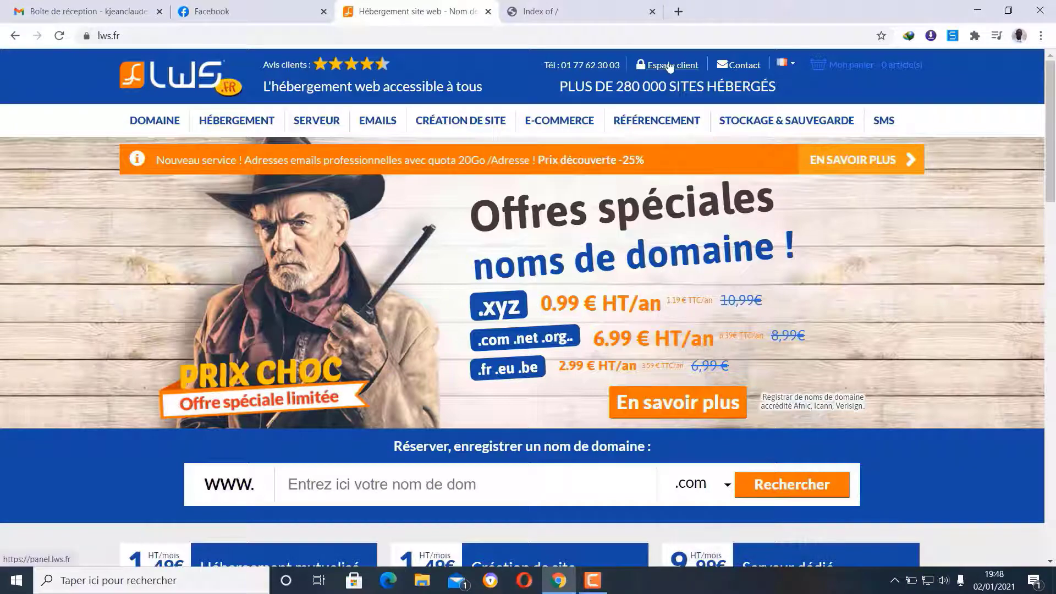
left_click(668, 65)
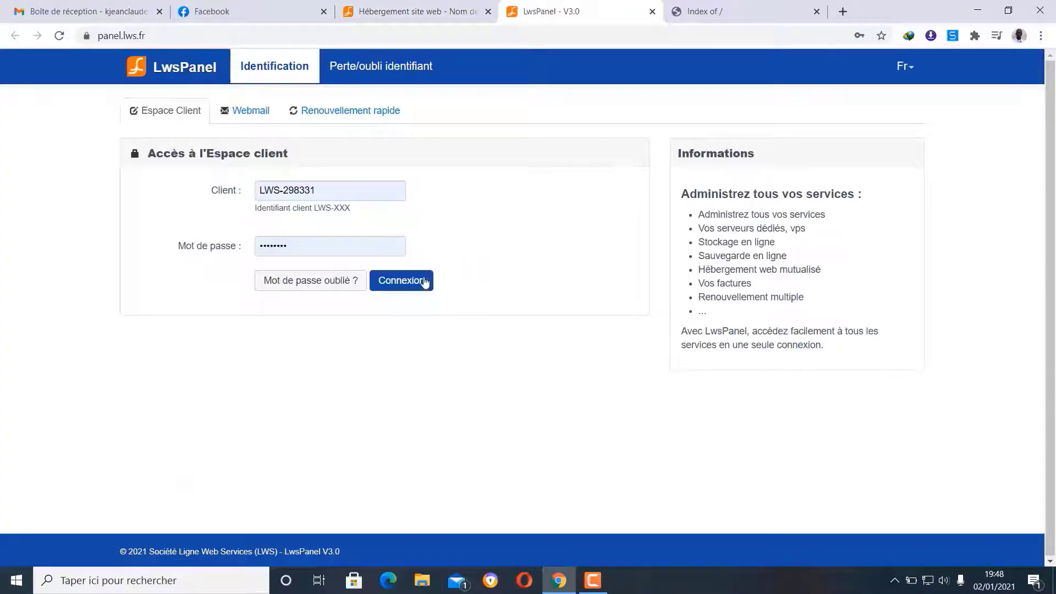
left_click(424, 281)
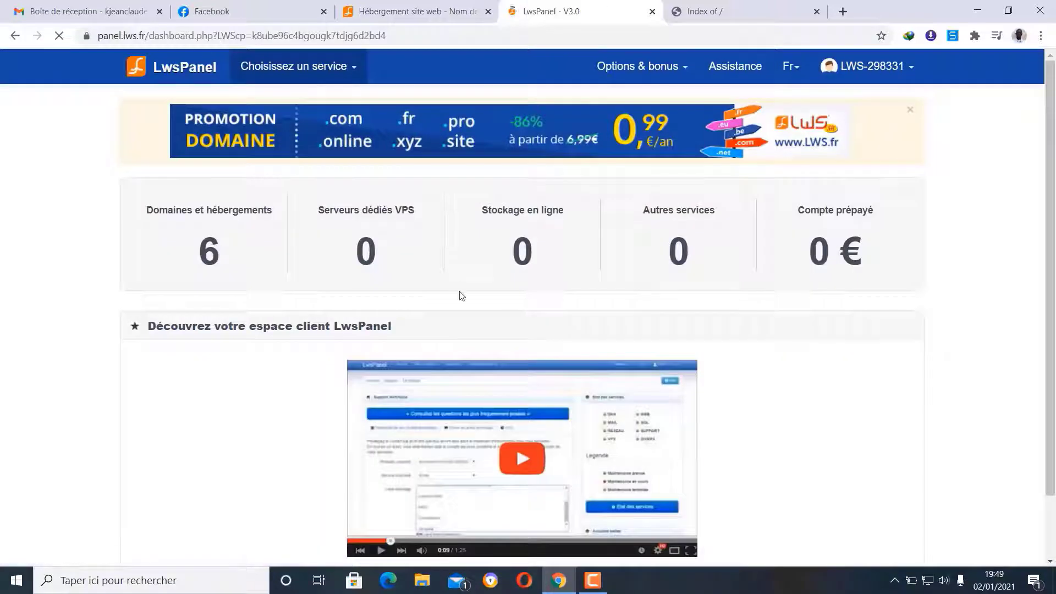
- From the domains list, open cPanel for the astuceshightech.com hosting
left_click(209, 250)
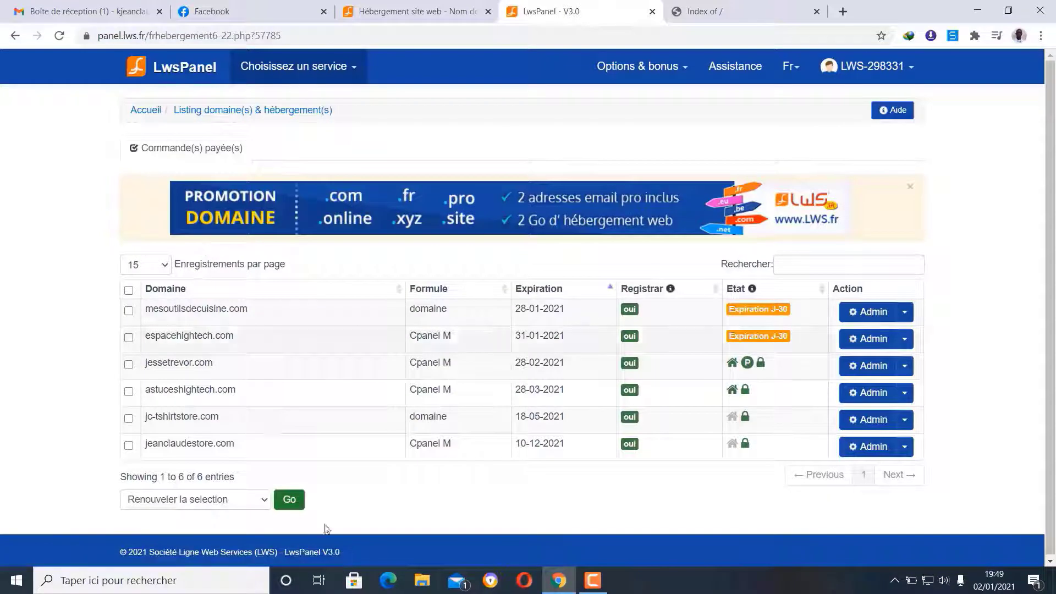
left_click(873, 397)
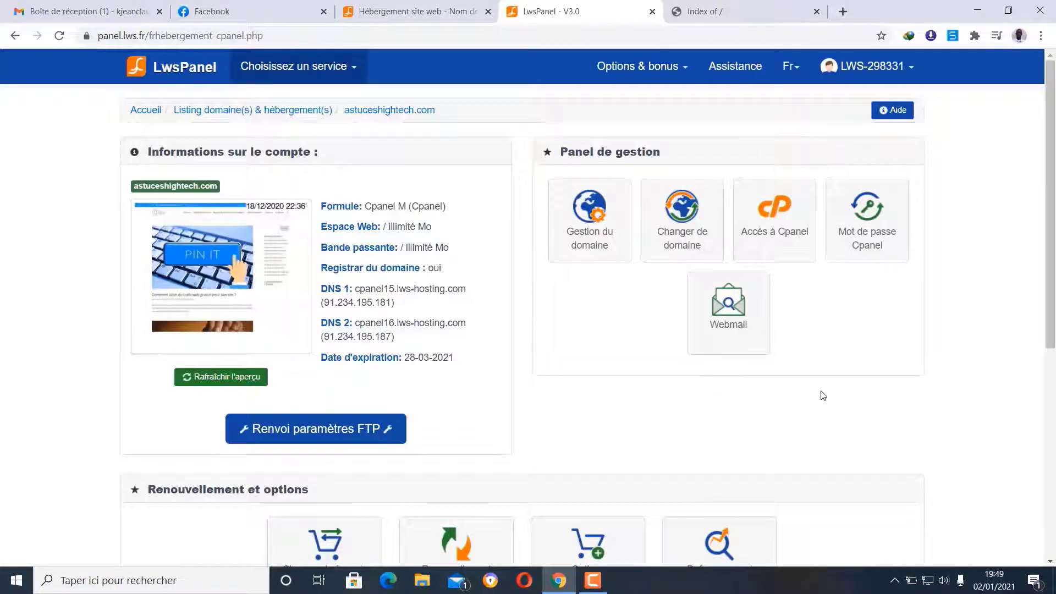
left_click(773, 234)
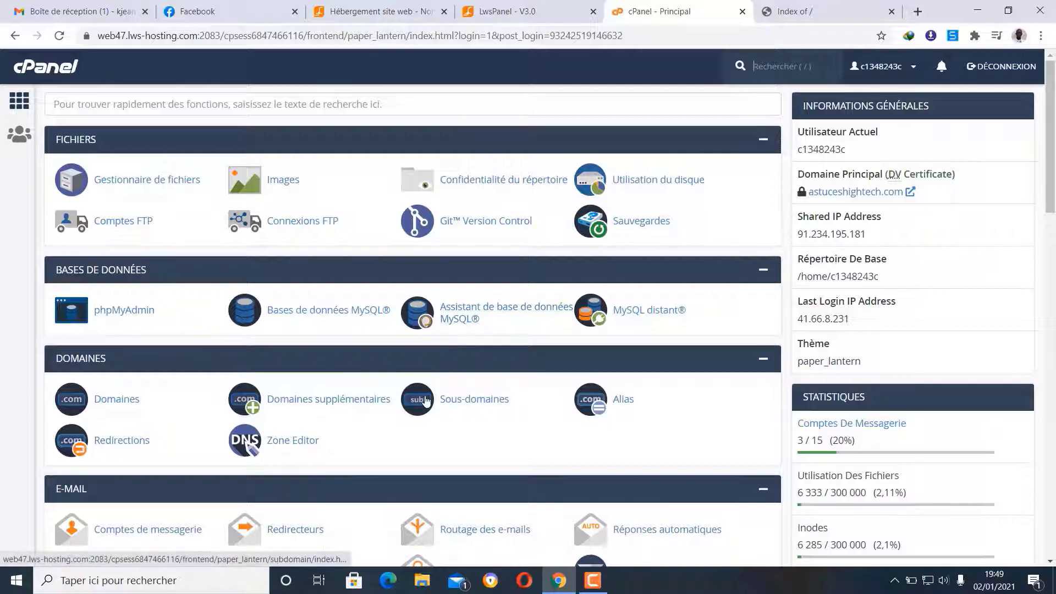
- Open WordPress in cPanel's Softaculous Apps Installer section
scroll(426, 400, "down", 4)
scroll(426, 399, "down", 17)
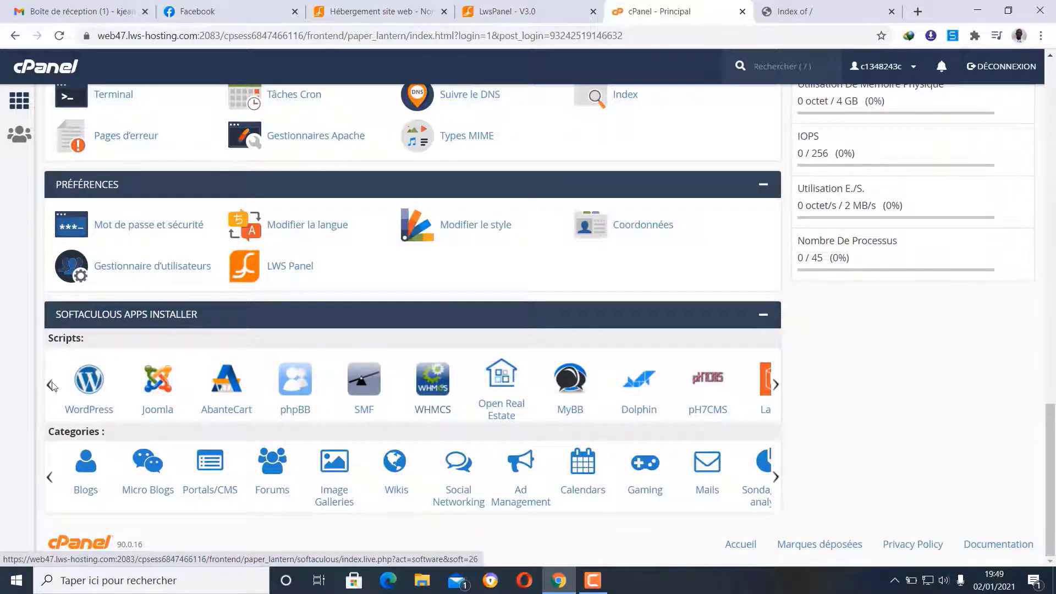
left_click(90, 377)
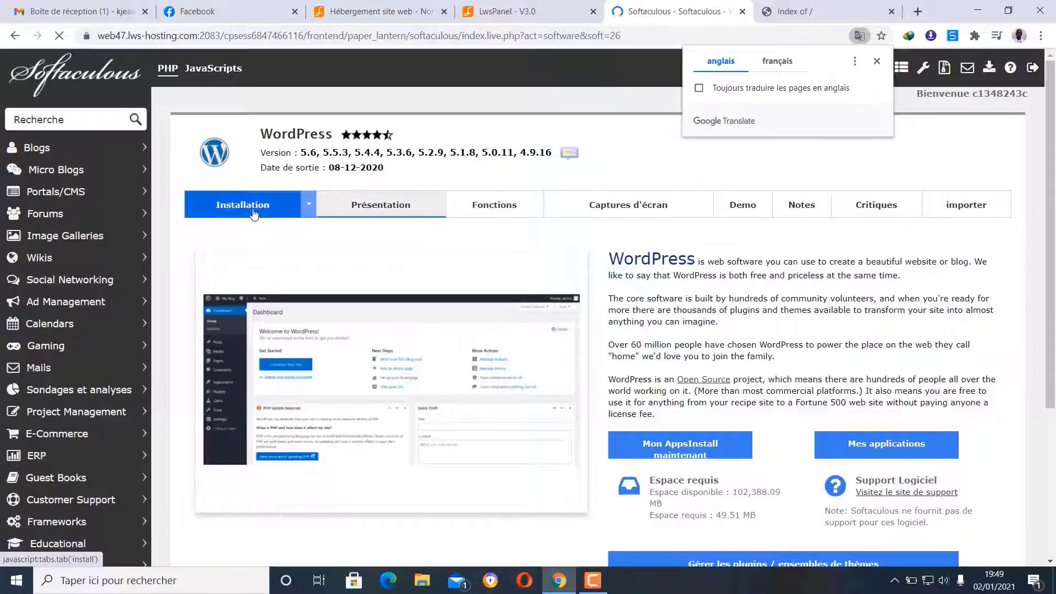
- Dismiss the translate popup, open the Installation form, and check the site's root listing
left_click(876, 62)
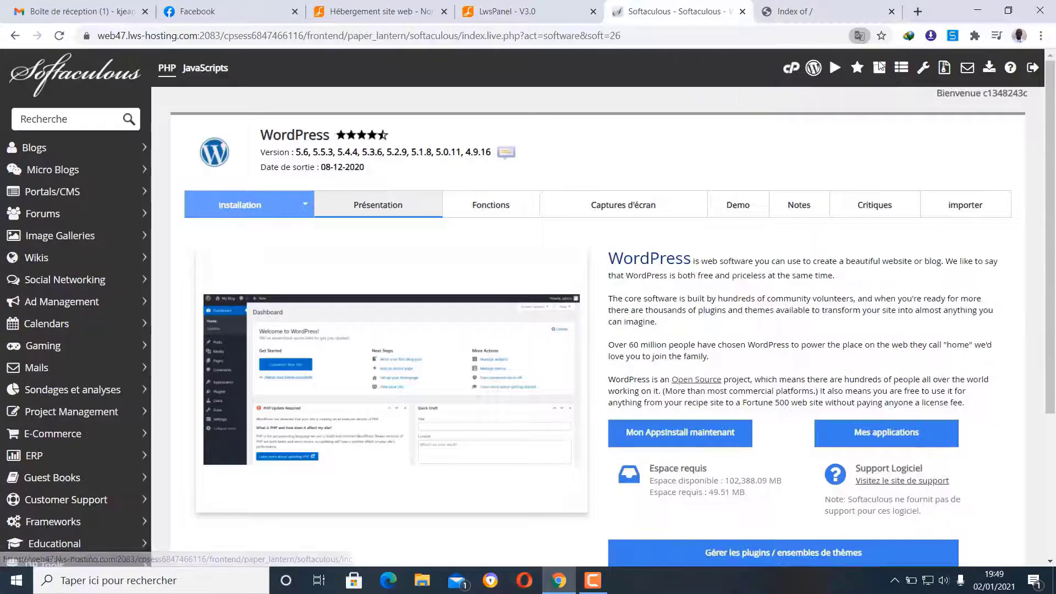
left_click(242, 203)
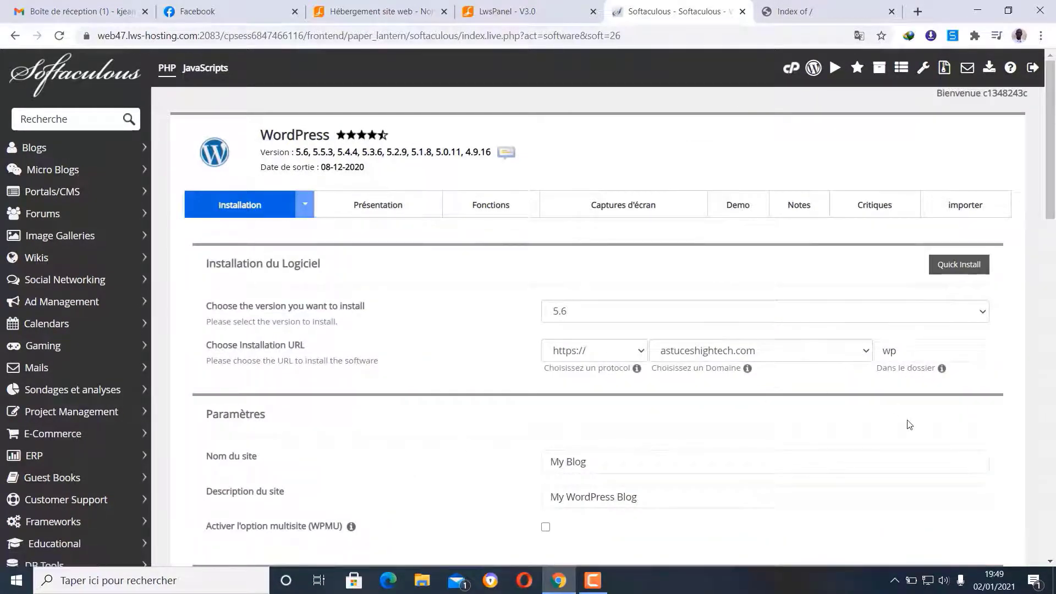
left_click(788, 11)
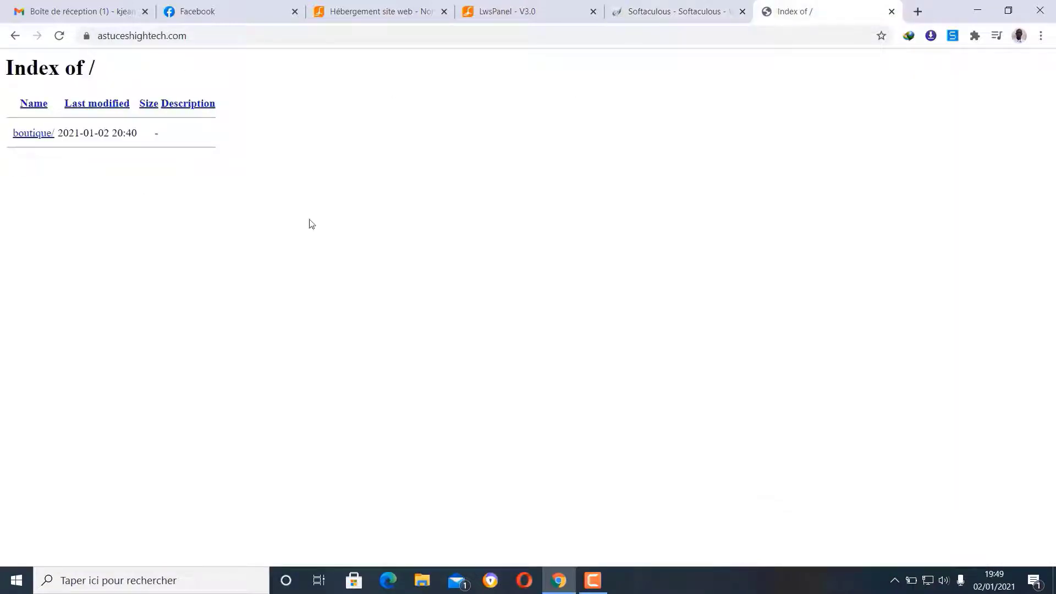
left_click(142, 35)
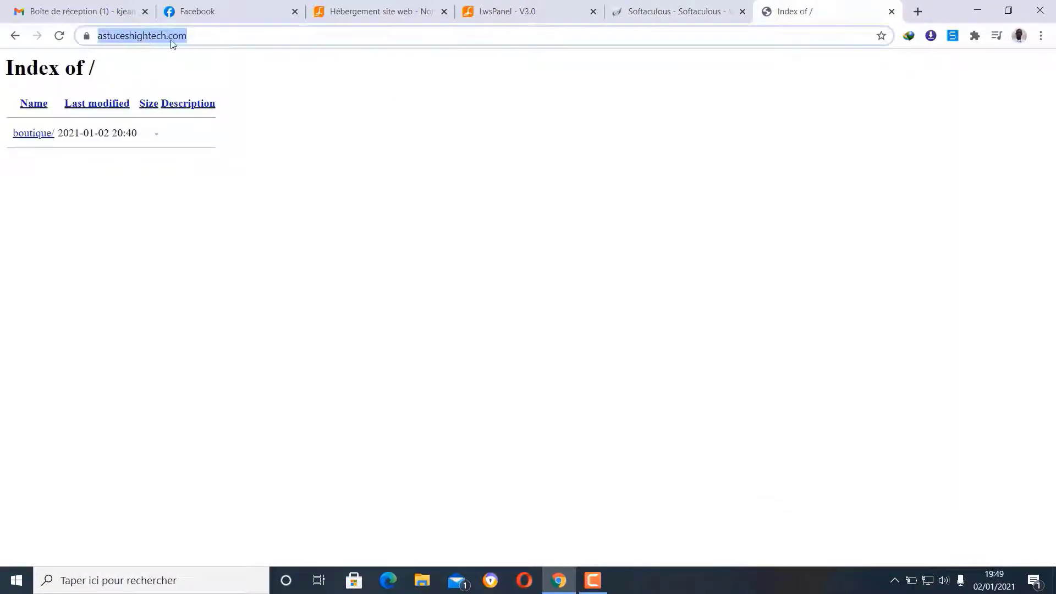
left_click(395, 161)
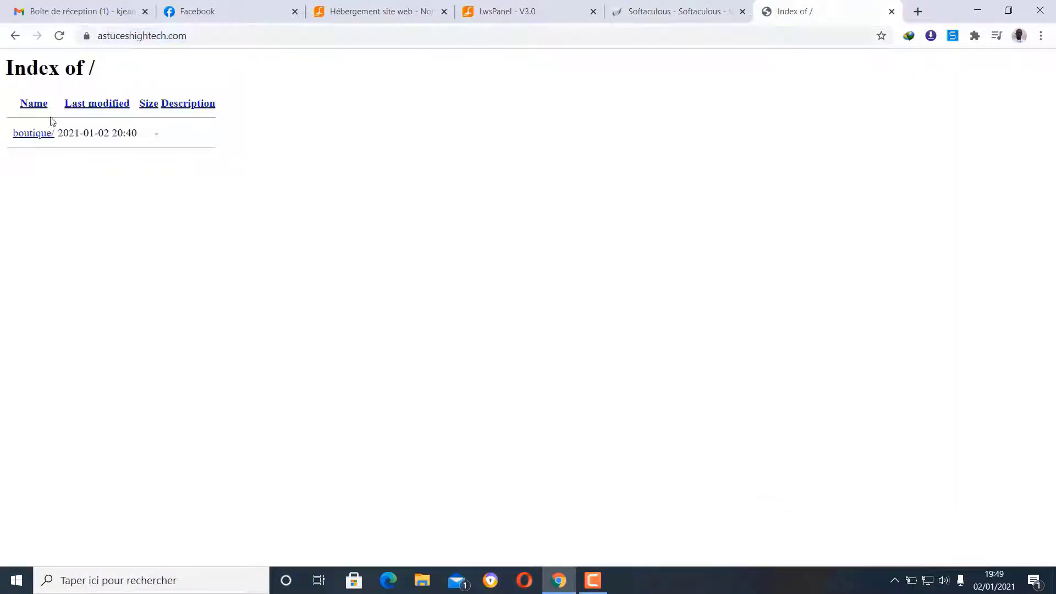
left_click(59, 35)
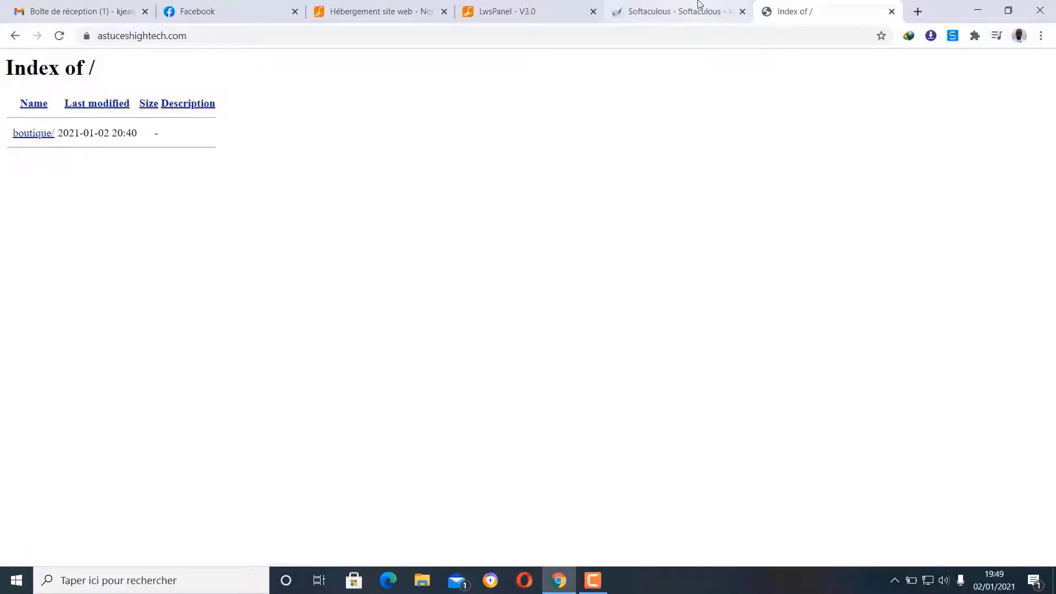
left_click(697, 7)
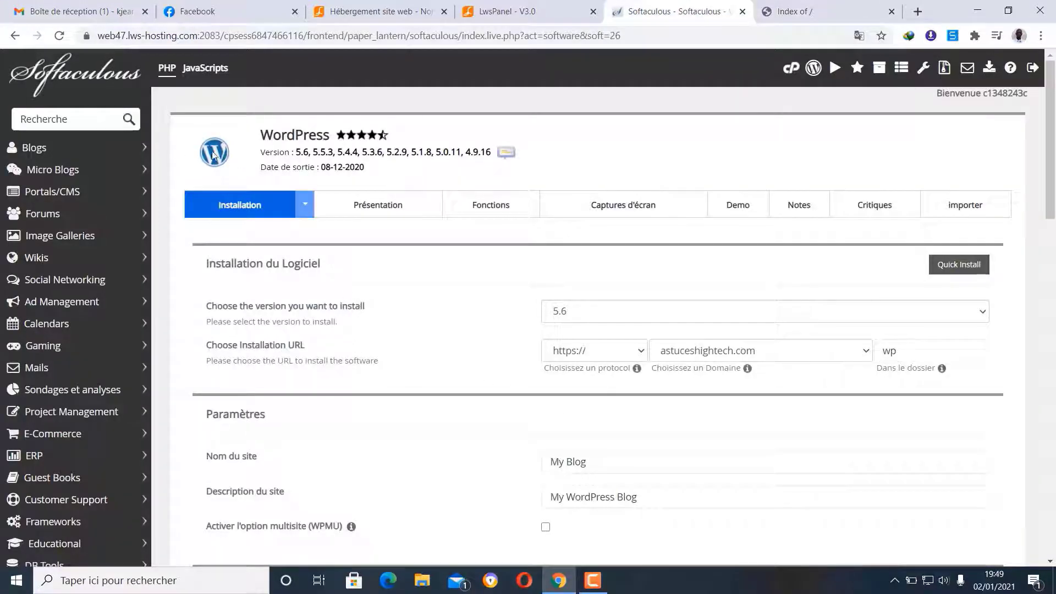
- Clear 'wp' from the Dans le dossier field to install at the root
left_click(918, 347)
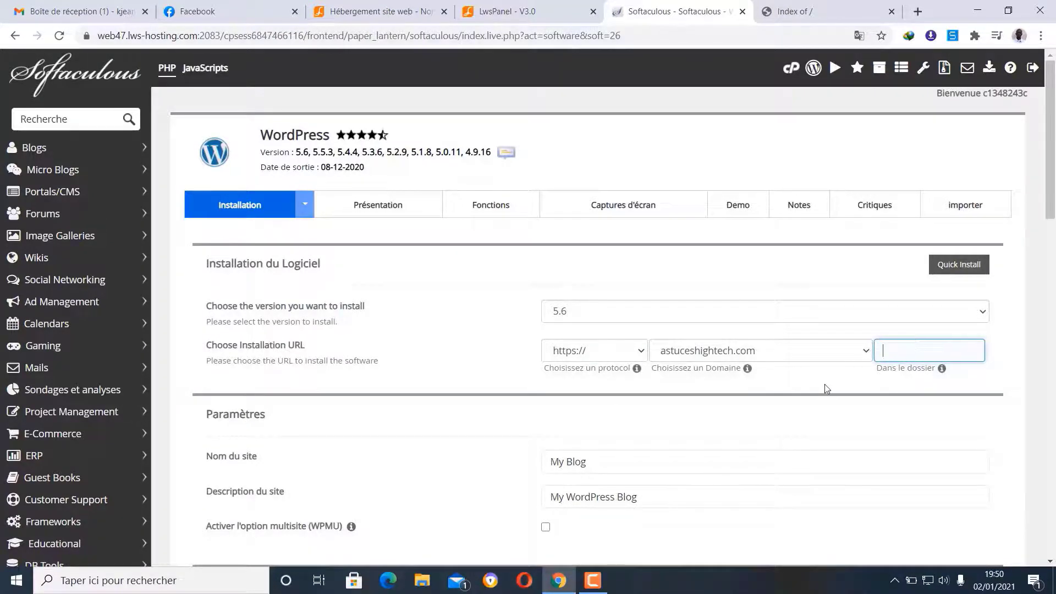
left_click(825, 385)
left_click(904, 345)
left_click(842, 383)
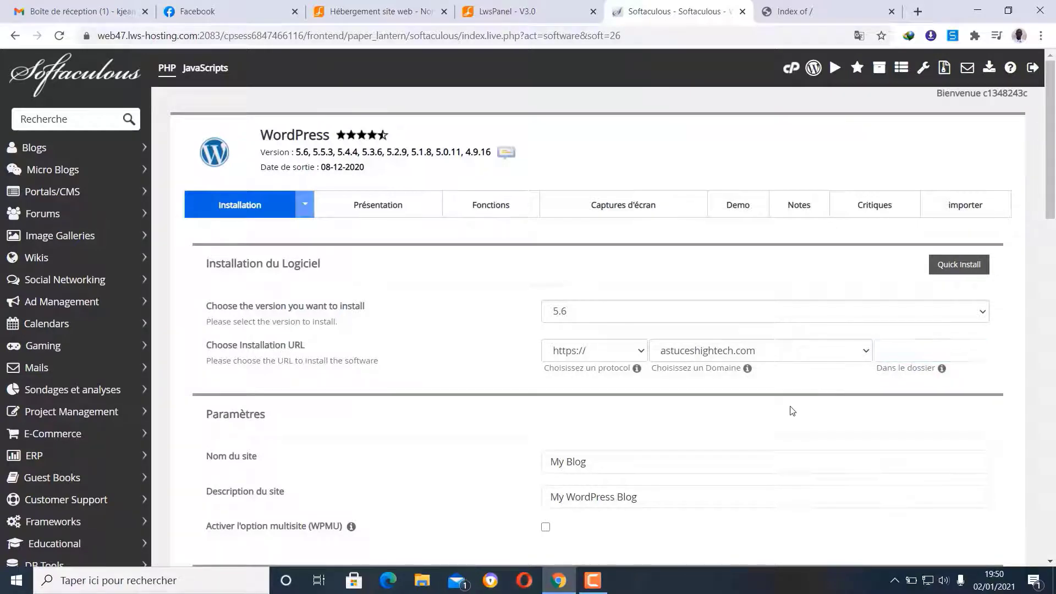
scroll(781, 402, "down", 4)
left_click(615, 252)
scroll(617, 261, "down", 4)
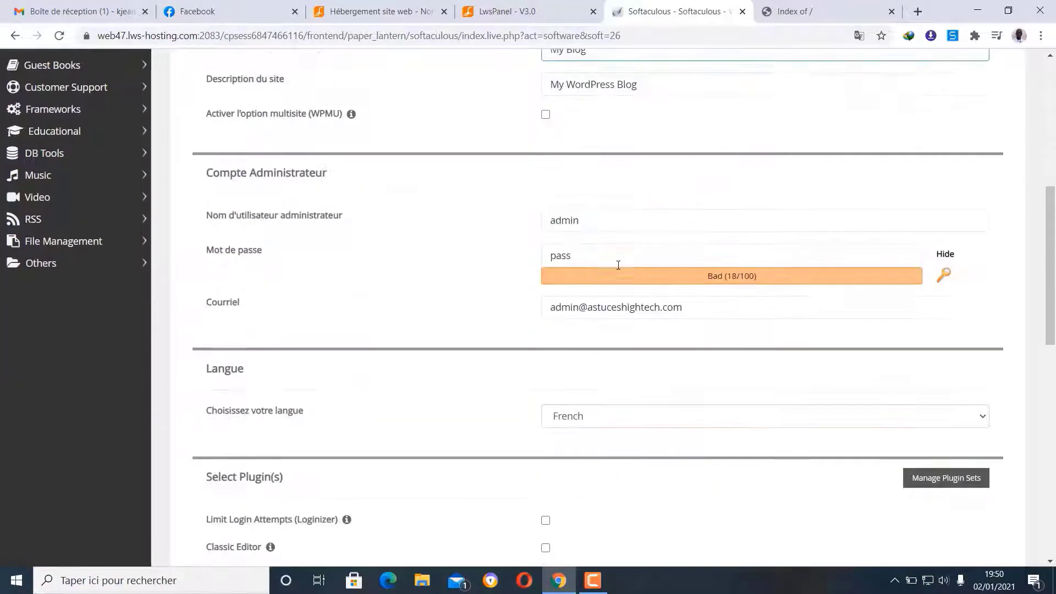
- Replace the default admin password with a new strong password
left_click(590, 252)
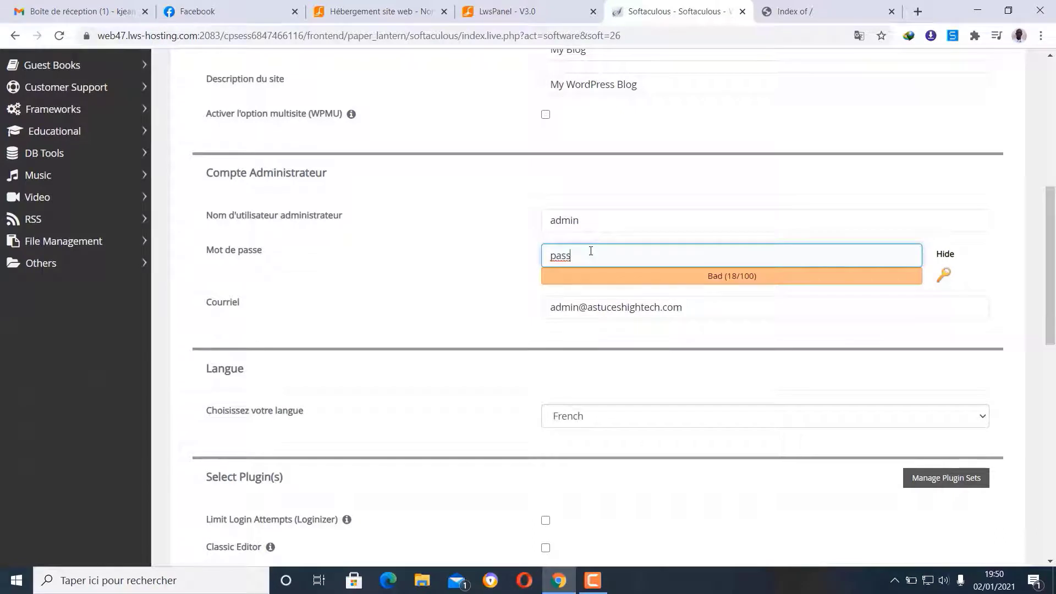
key("BackSpace")
key("BackSpace")
key("BackSpace")
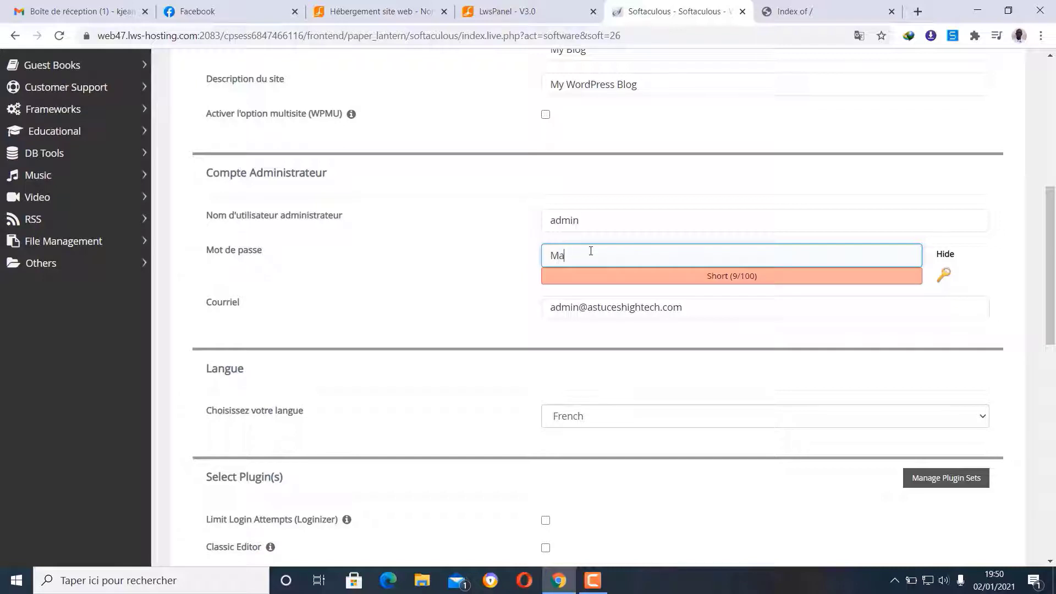
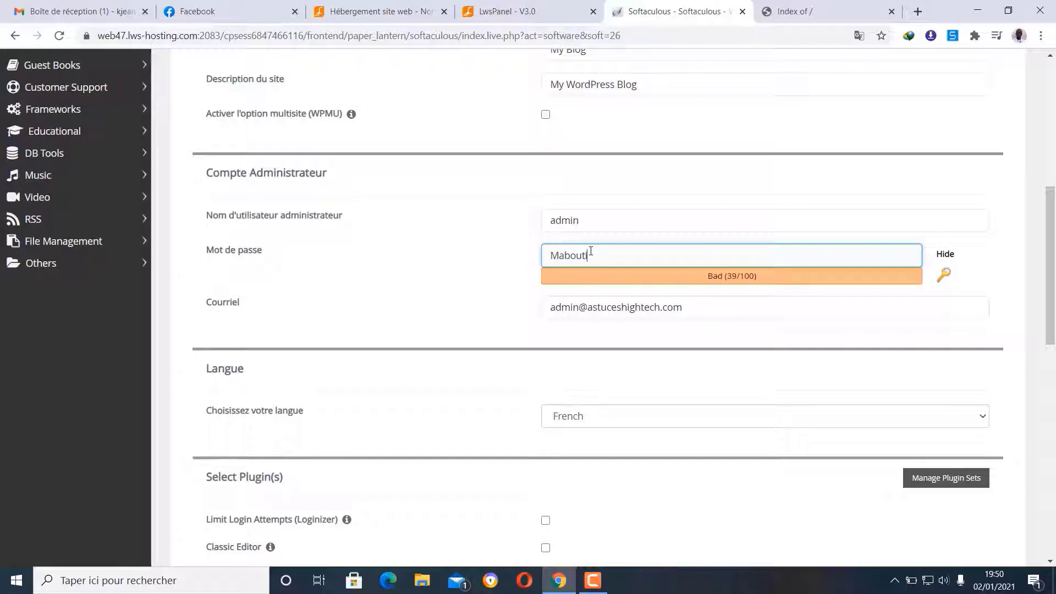
left_click(500, 291)
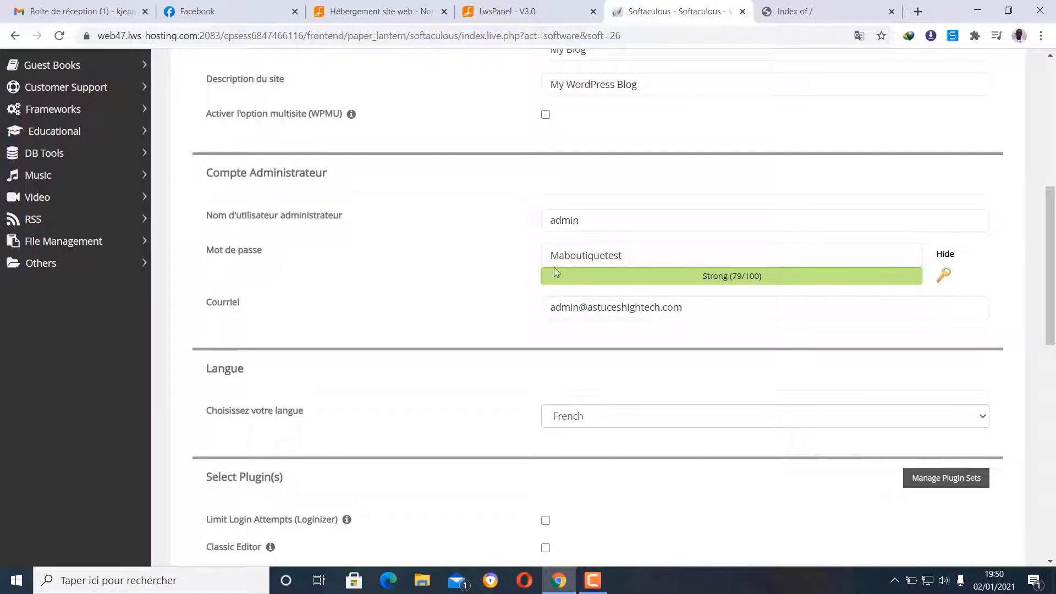
scroll(455, 299, "down", 4)
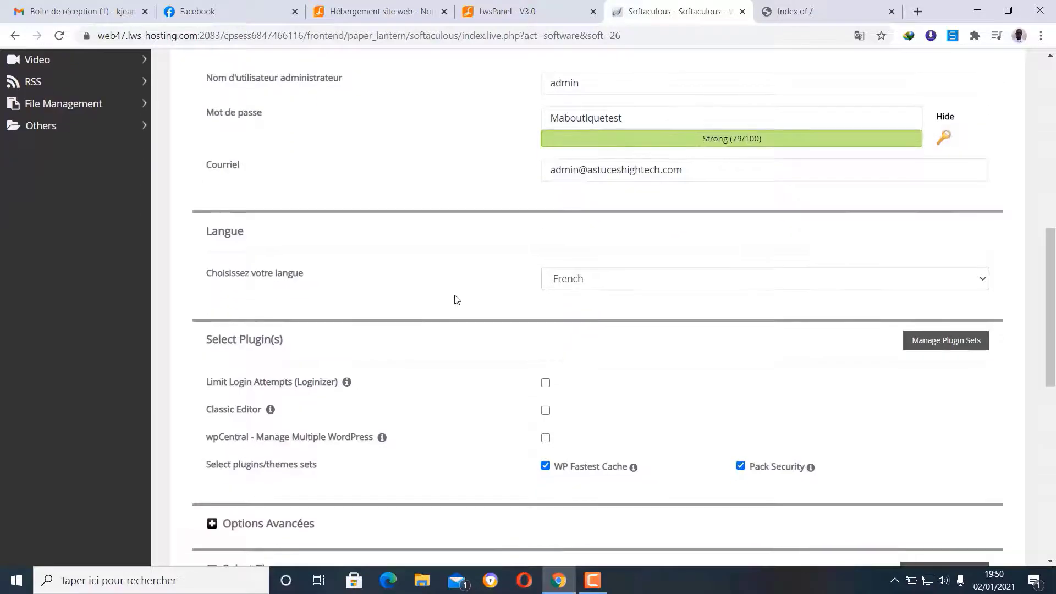
scroll(455, 299, "down", 8)
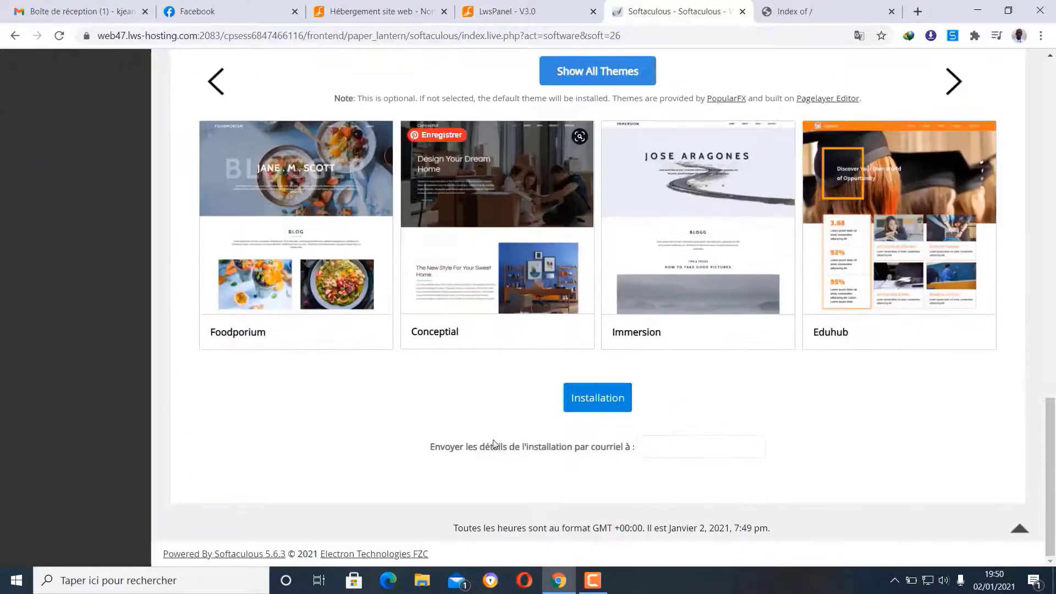
- Run the WordPress installation, then reload the site tab to show the new My Blog
left_click(621, 411)
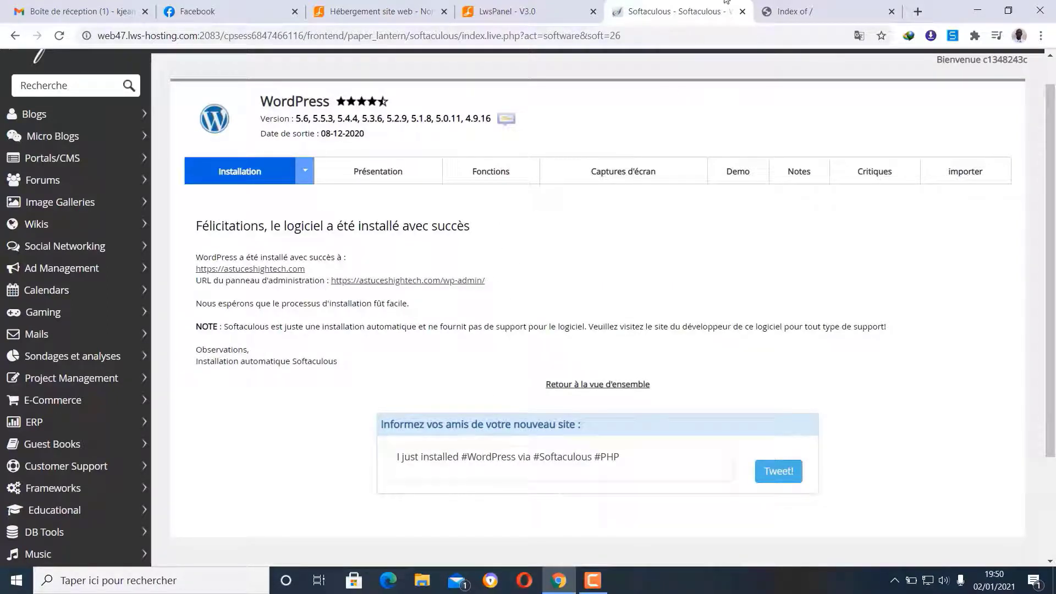
left_click(822, 5)
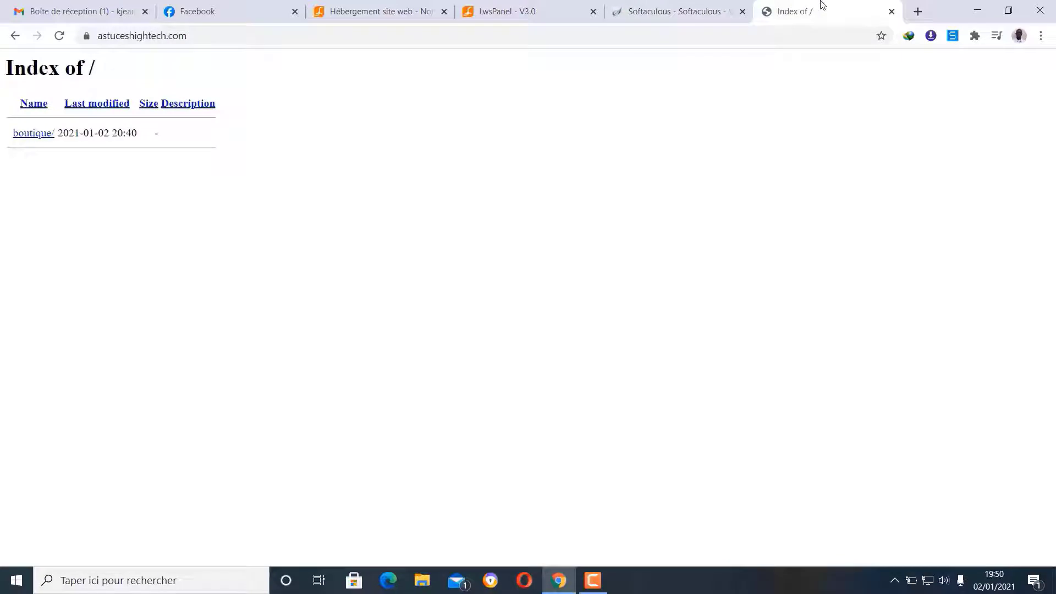
left_click(59, 36)
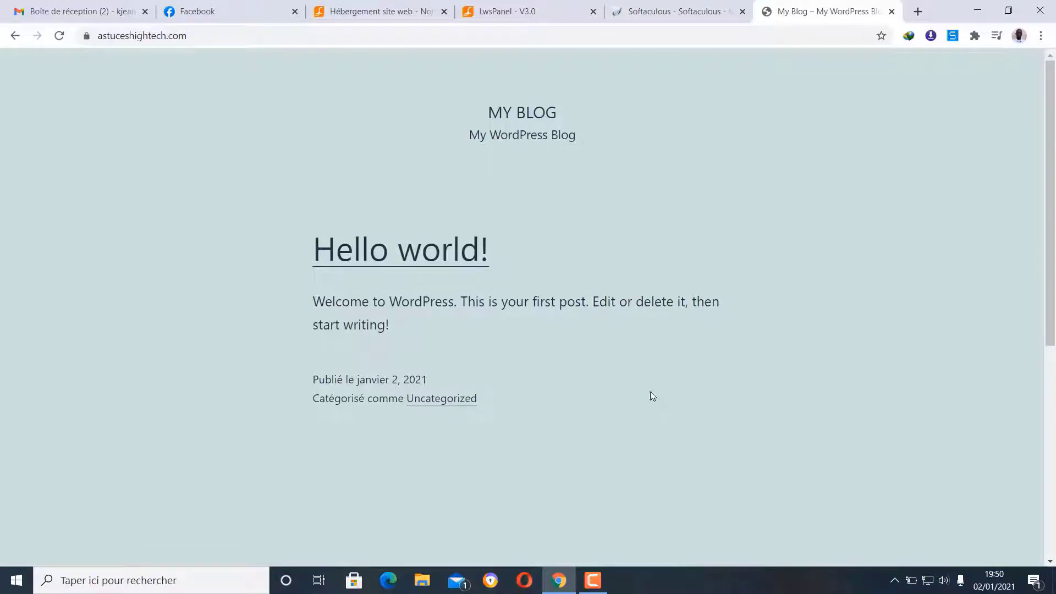
- Close the Softaculous, LwsPanel and LWS hosting tabs
scroll(650, 391, "down", 6)
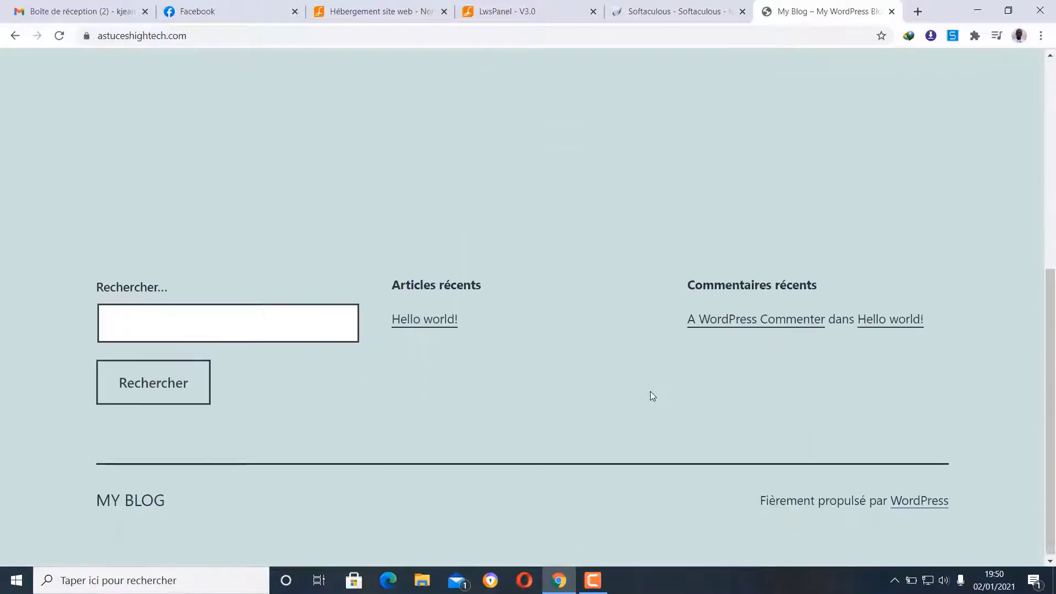
scroll(650, 391, "up", 6)
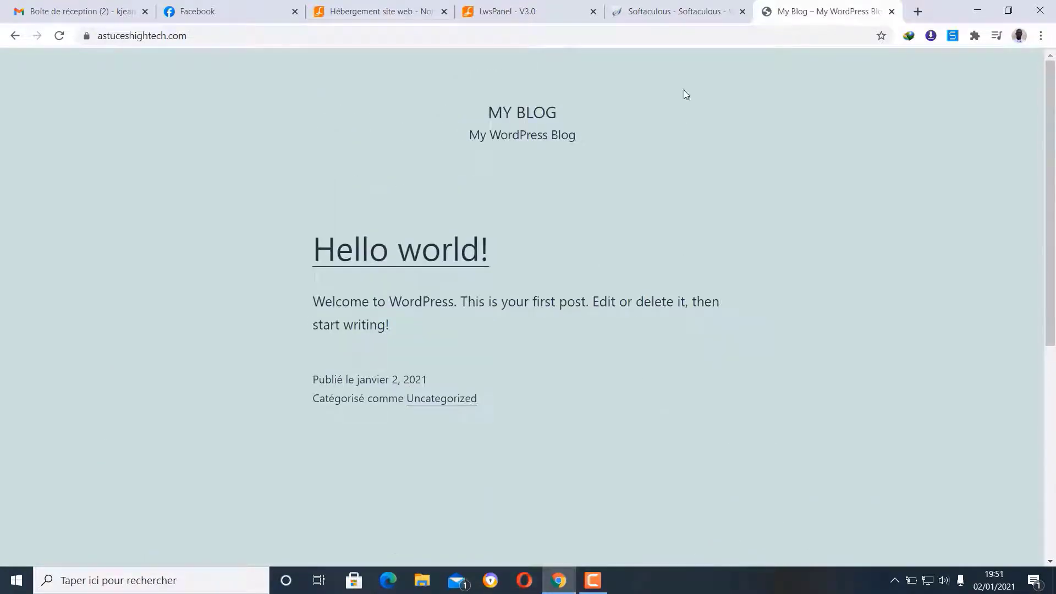
left_click(743, 11)
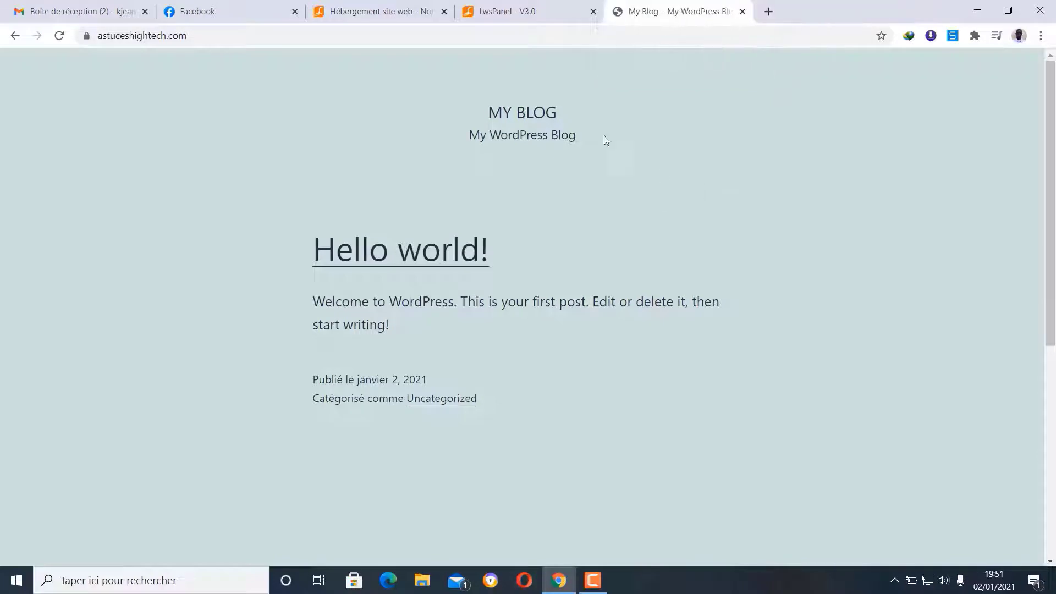
left_click(588, 7)
left_click(653, 12)
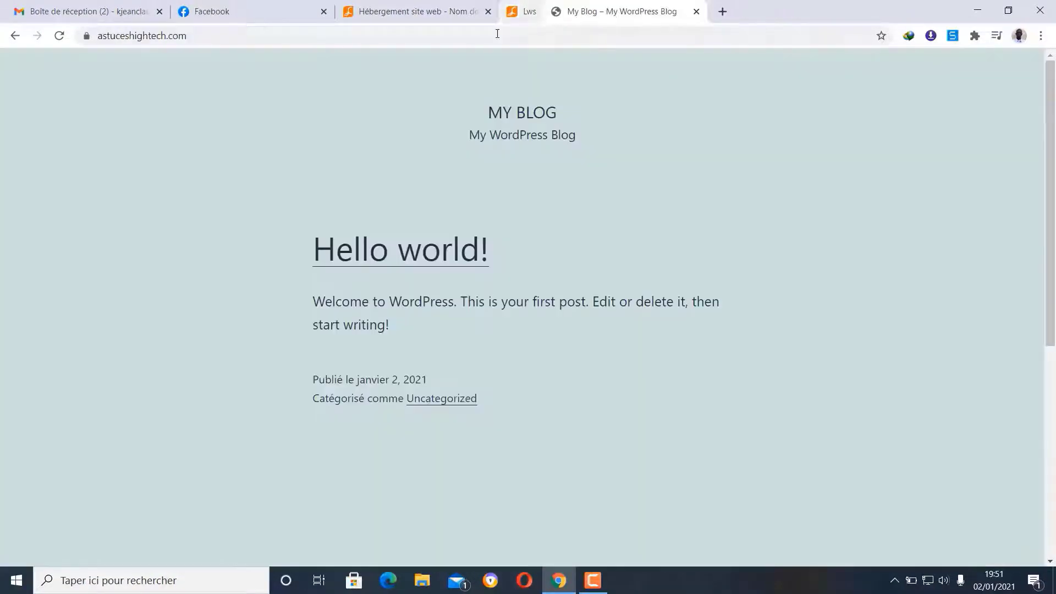
left_click(434, 11)
left_click(487, 11)
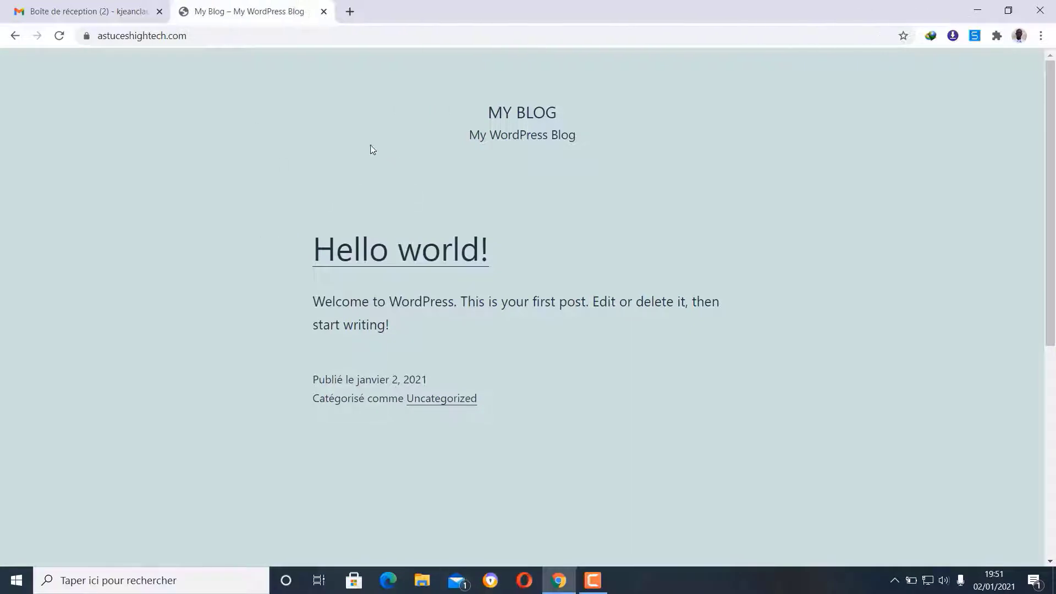
- Append /wp-admin to the blog's web address
left_click(257, 32)
left_click(257, 33)
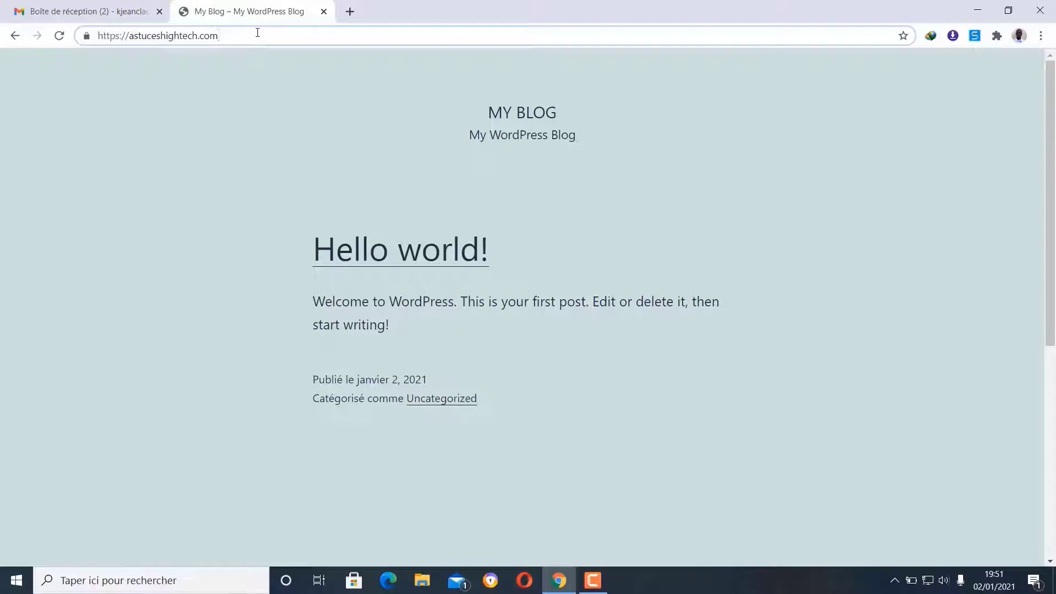
type("/")
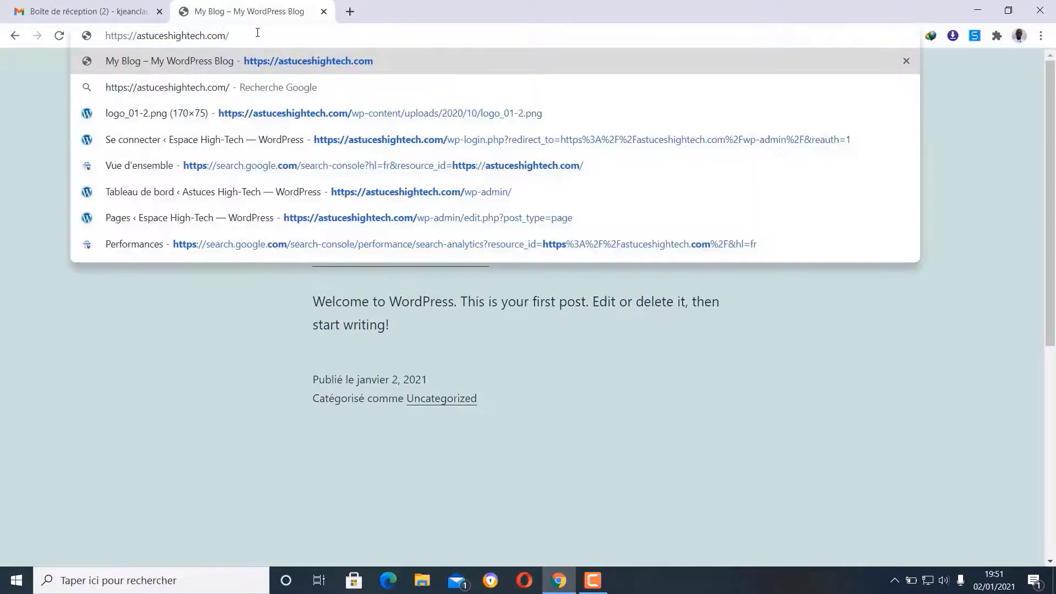
type("wp")
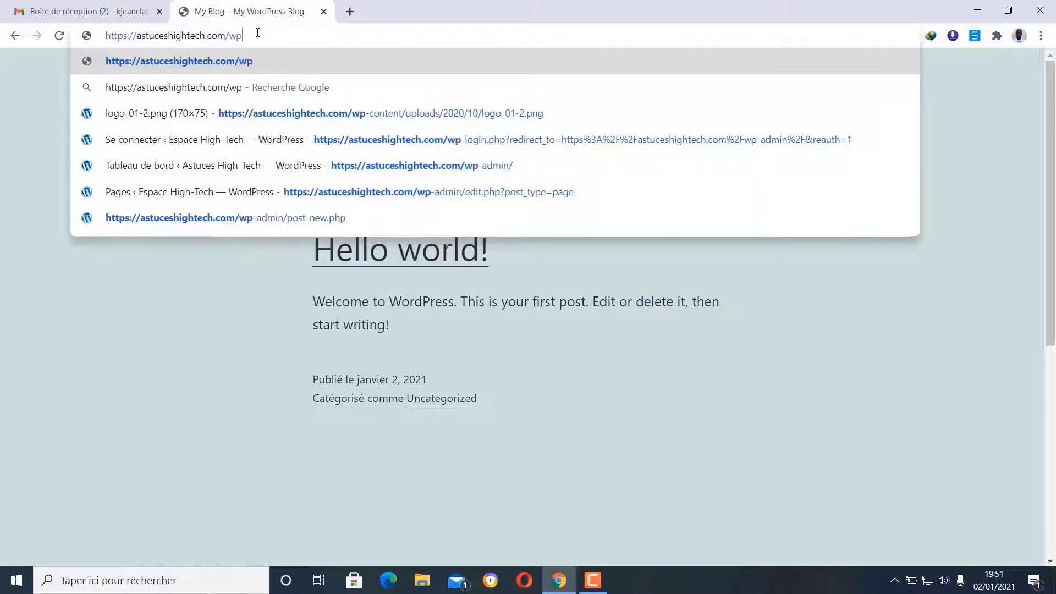
type("-a")
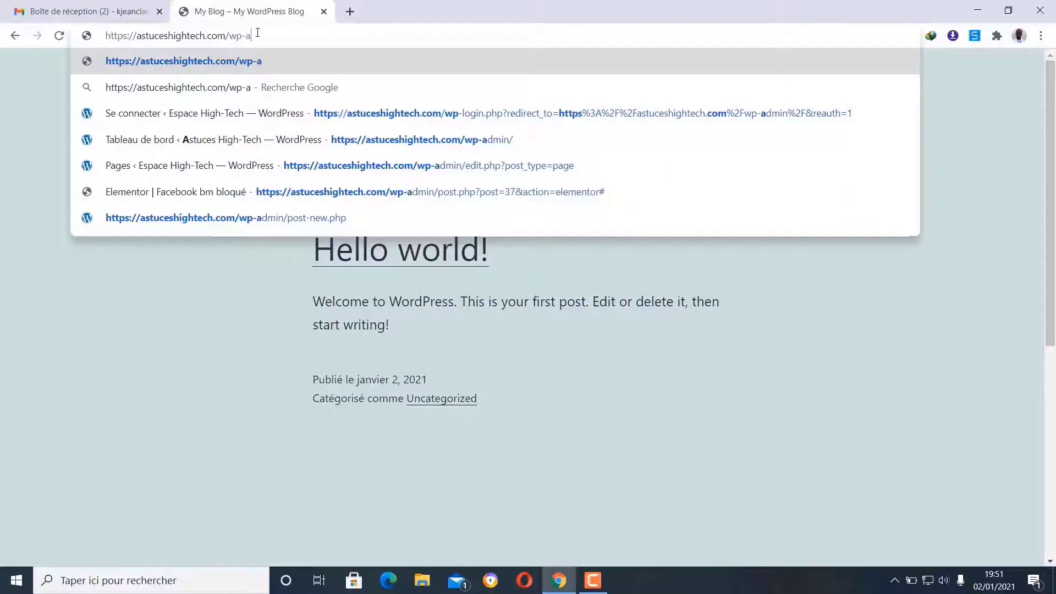
type("dmin")
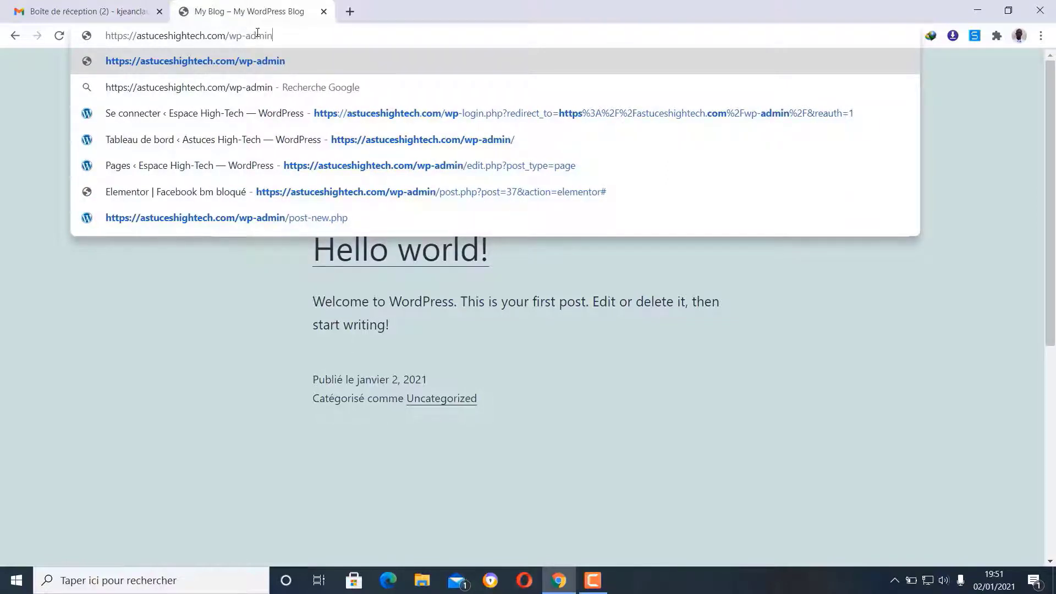
- Log in to /wp-admin as admin, checking the revealed password first
key("Return")
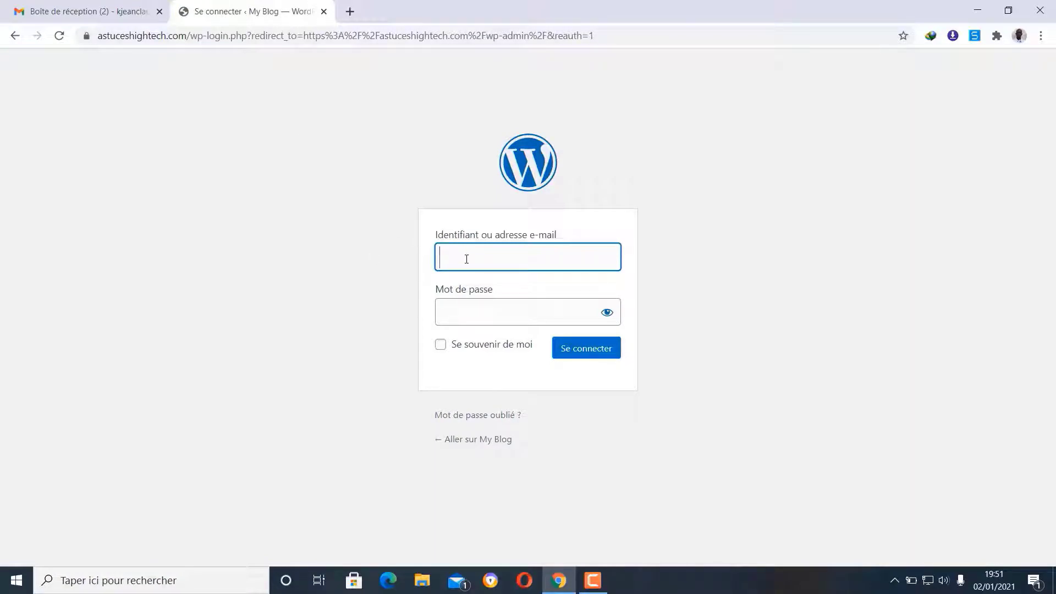
type("admi")
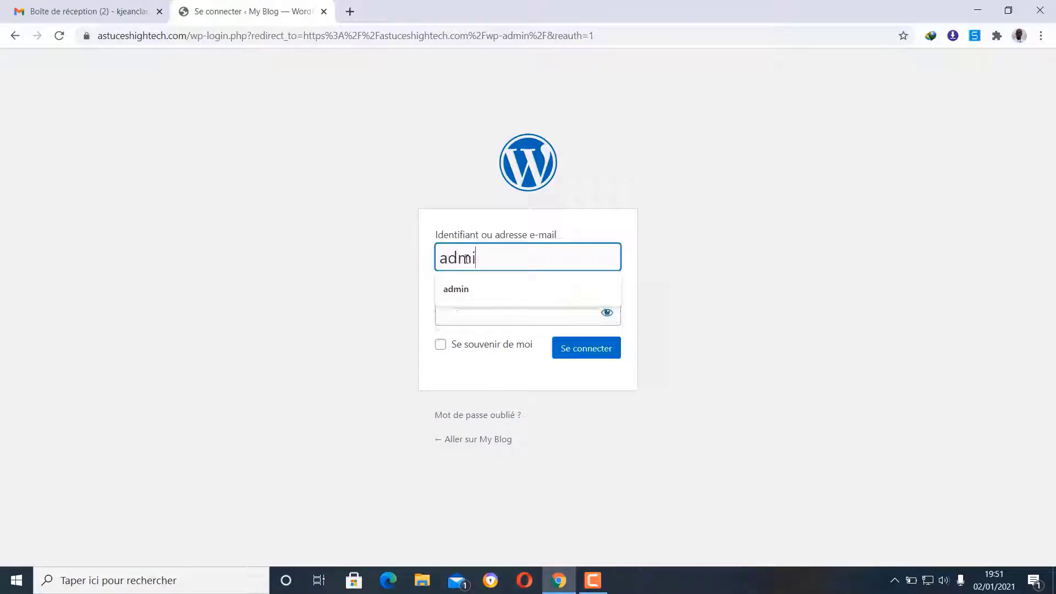
type("n")
left_click(469, 308)
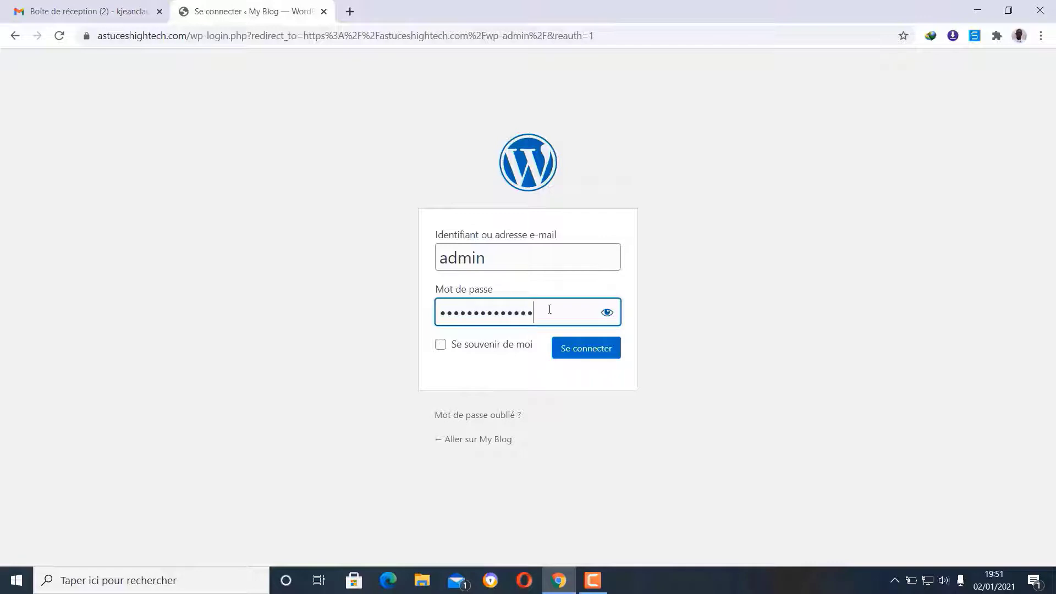
left_click(605, 313)
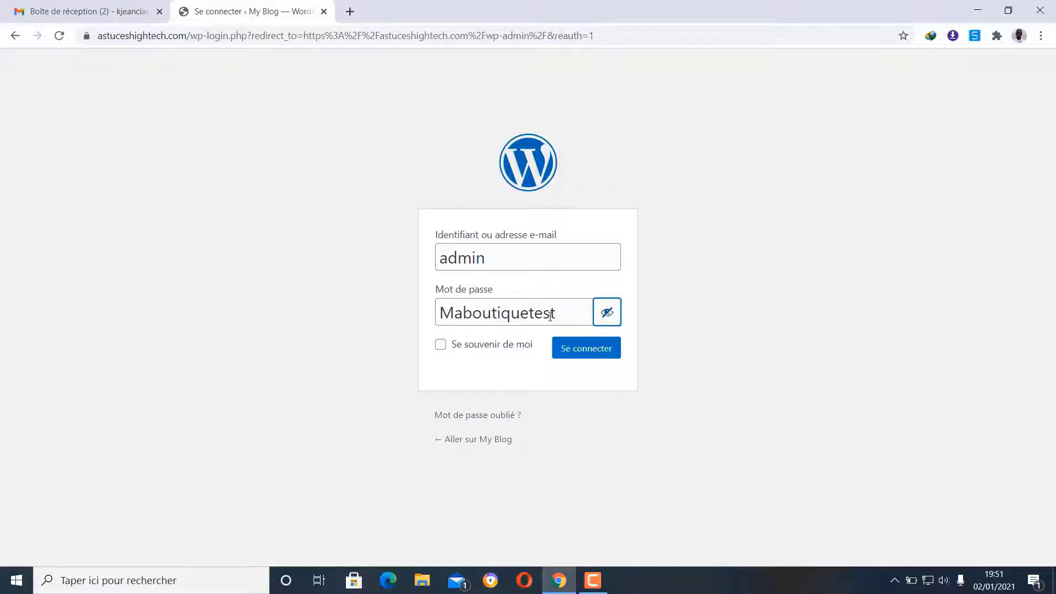
left_click(588, 353)
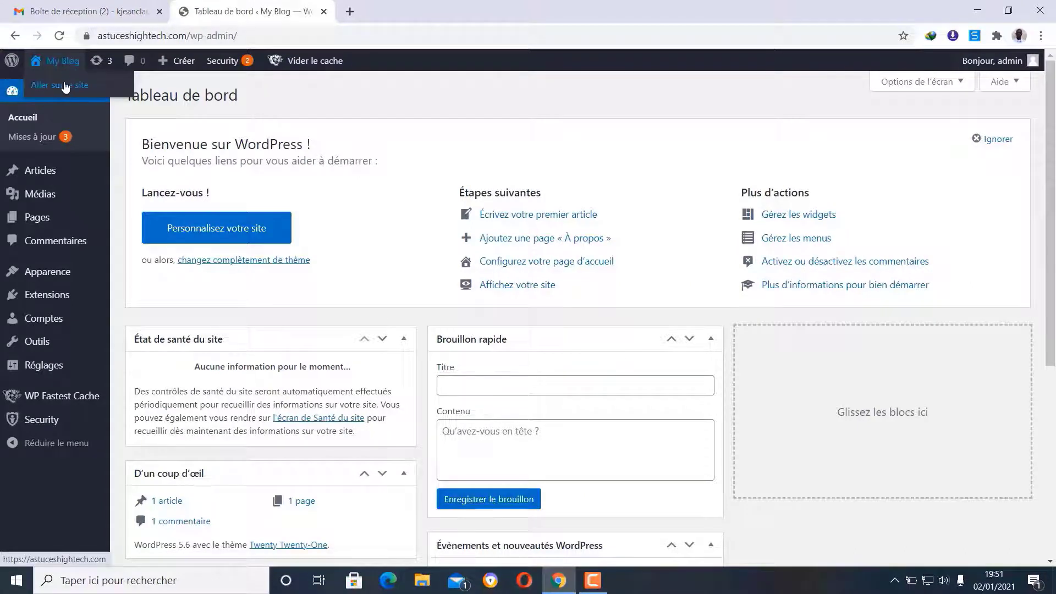
- Open Aller sur le site in a new tab, then return to the Tableau de bord tab
right_click(59, 86)
left_click(148, 95)
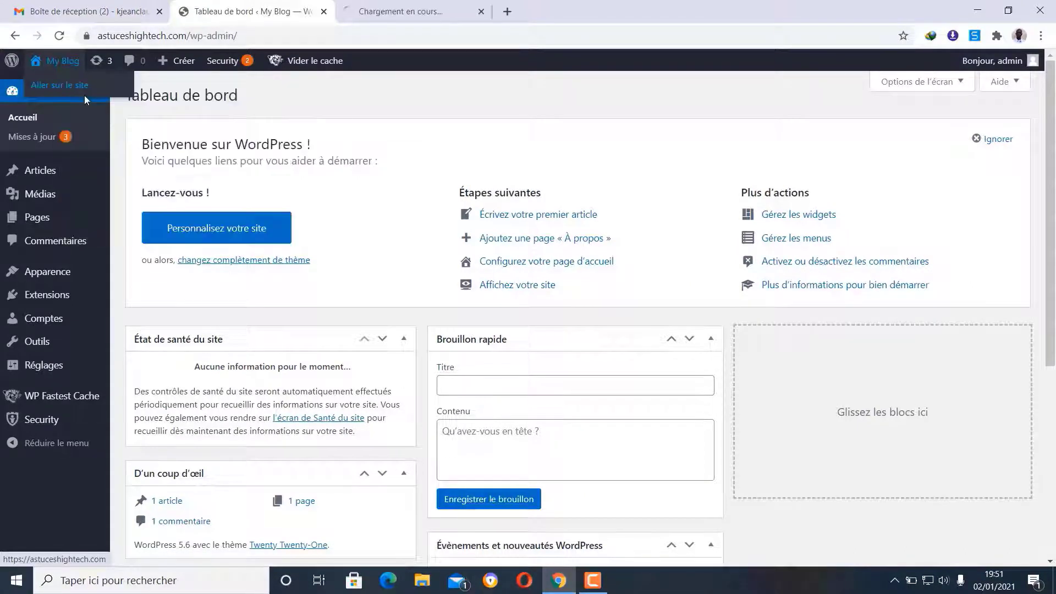
left_click(413, 11)
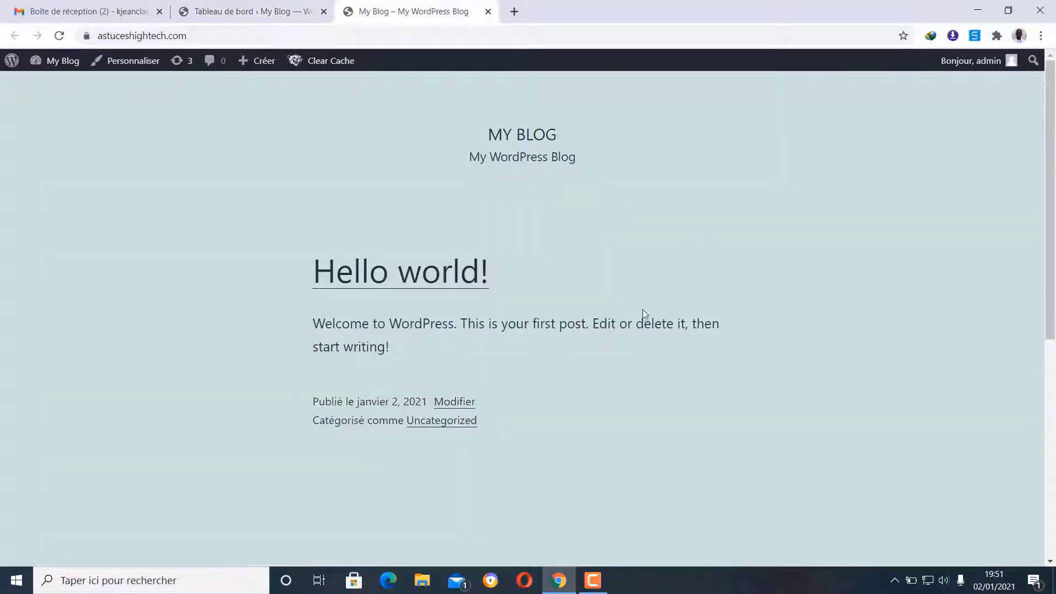
left_click(253, 11)
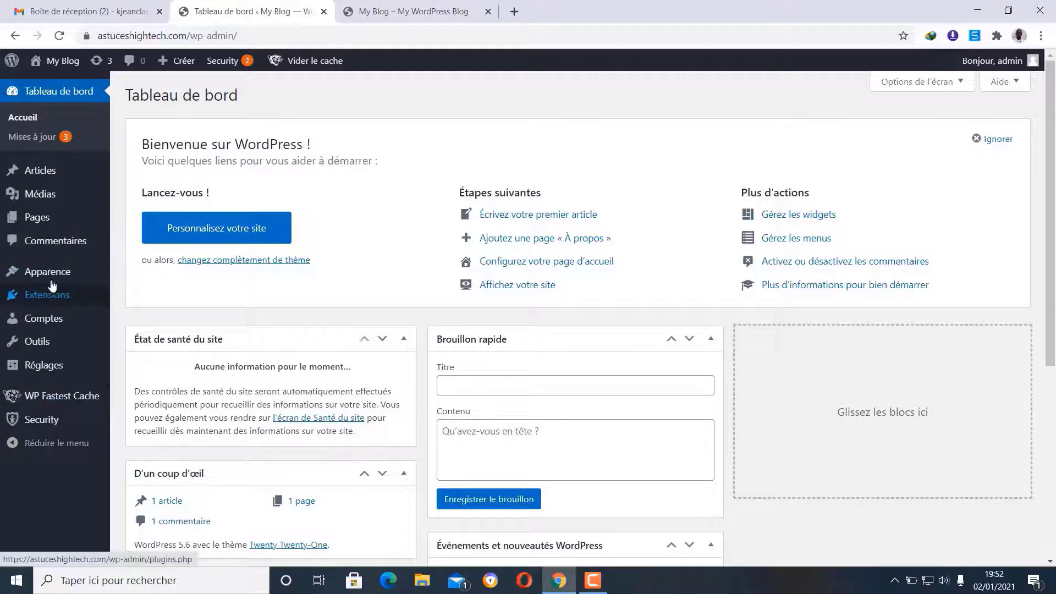
mouse_move(49, 279)
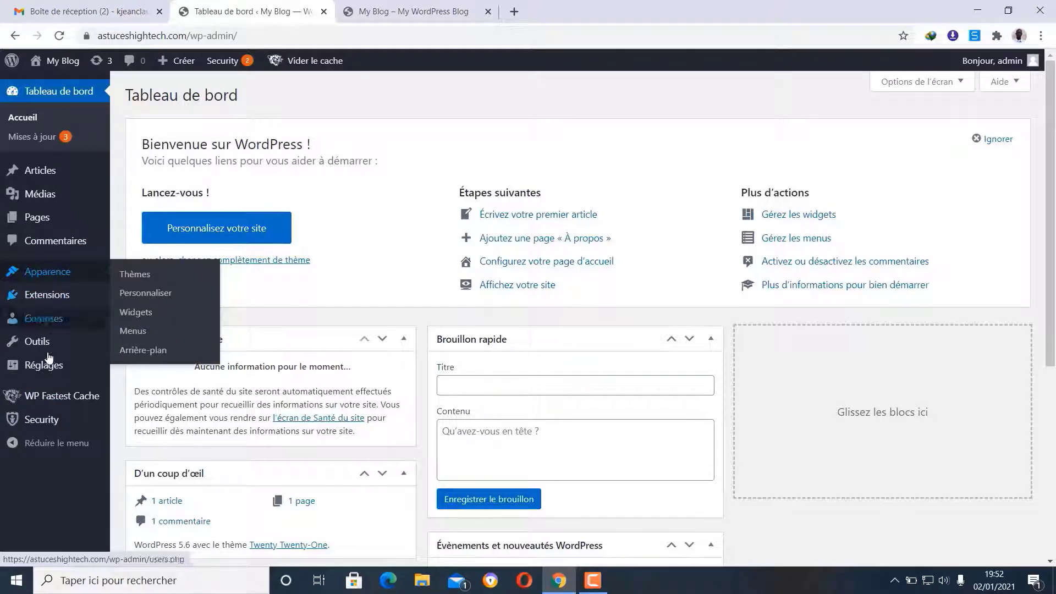
mouse_move(53, 369)
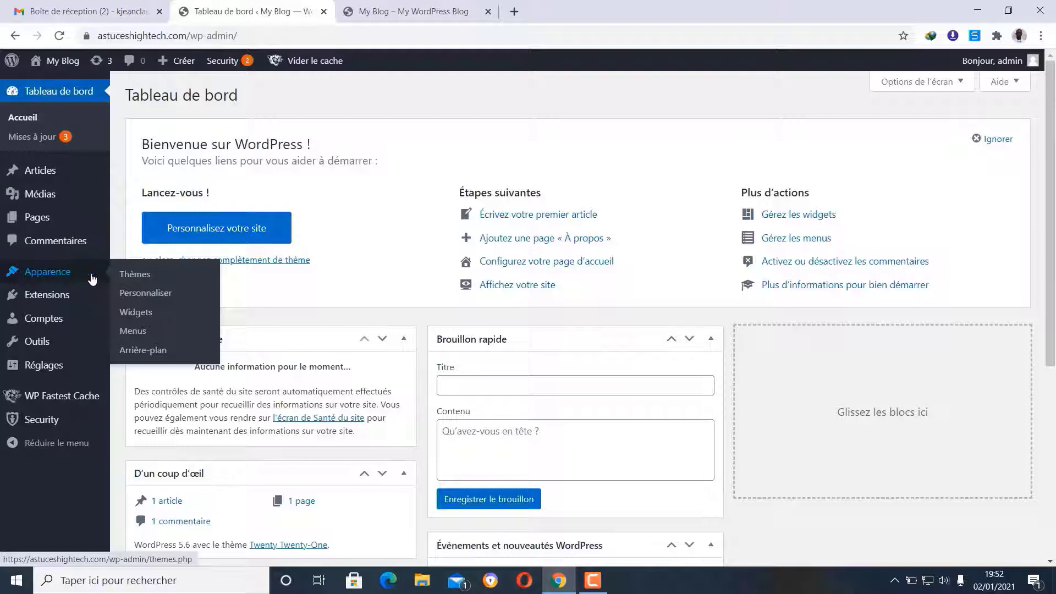
- Go to Apparence > Thèmes > Ajouter > Téléverser un thème
left_click(147, 281)
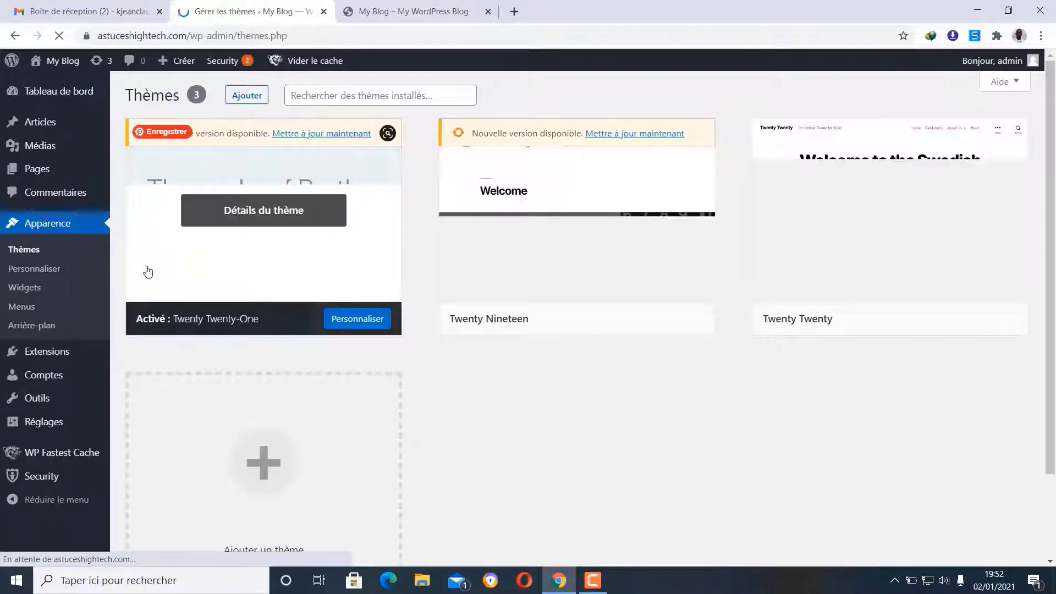
mouse_move(569, 180)
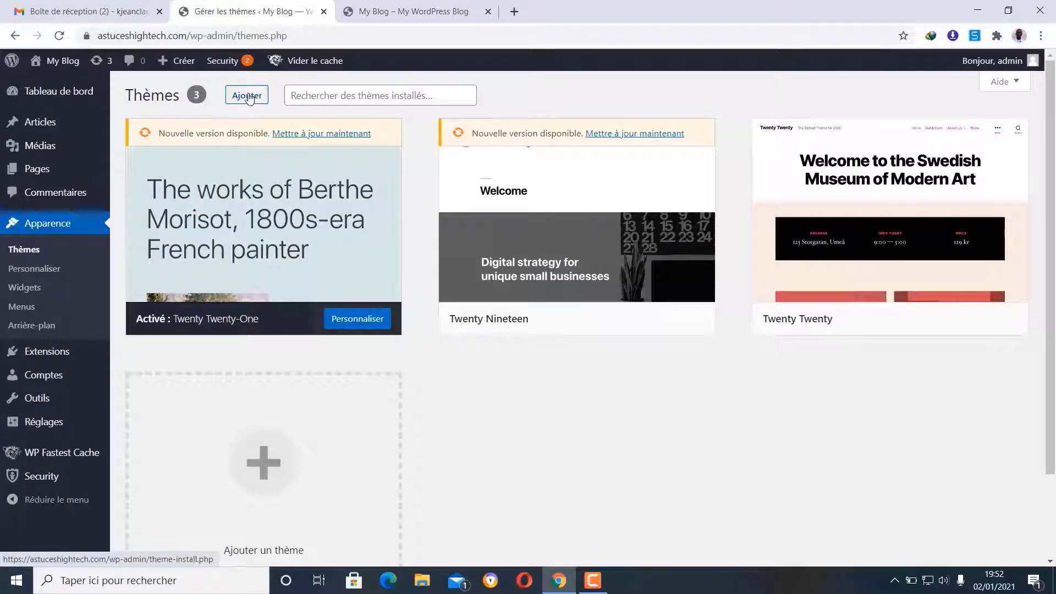
left_click(248, 95)
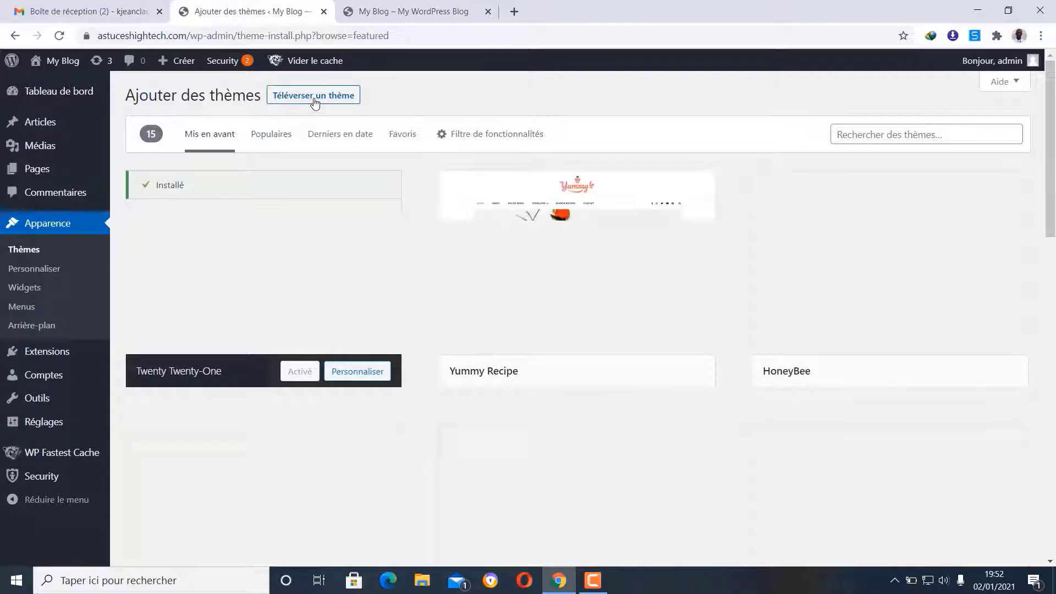
left_click(313, 99)
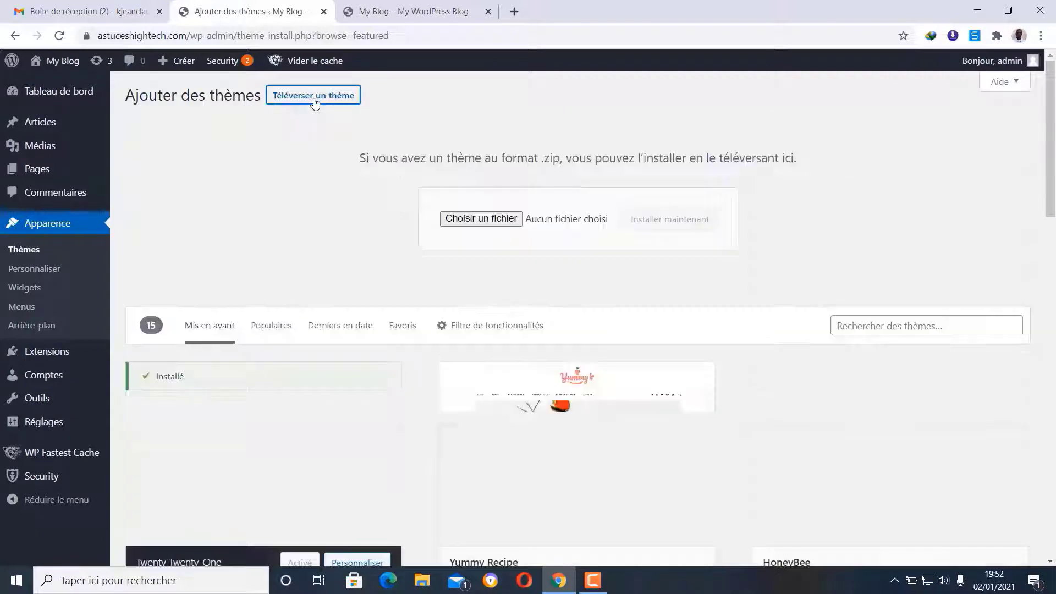
- Pick flatsome_to_install from Bureau > flatsome theme as the file to upload
left_click(486, 220)
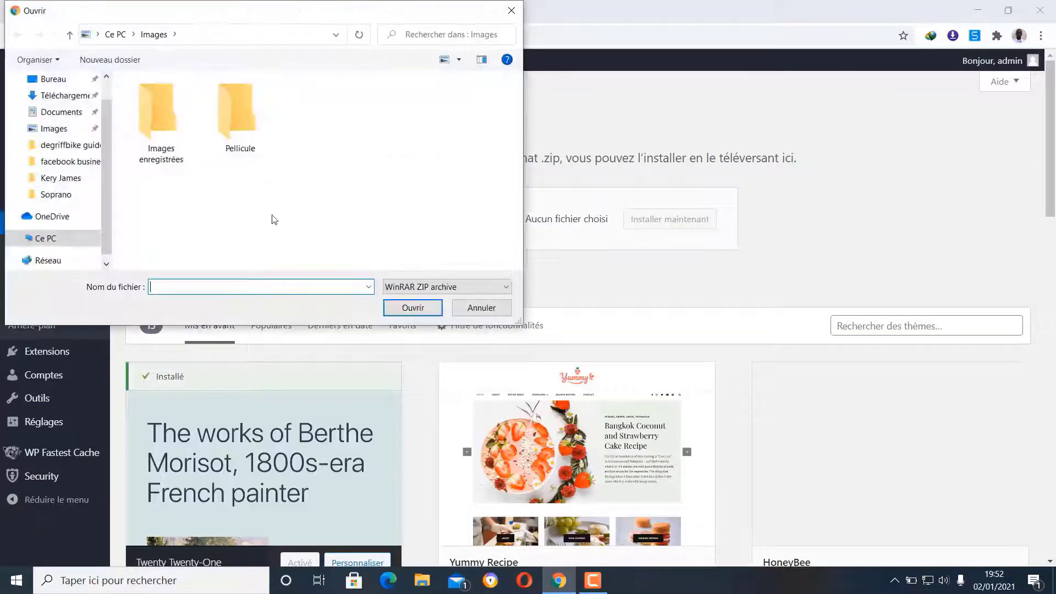
left_click(61, 79)
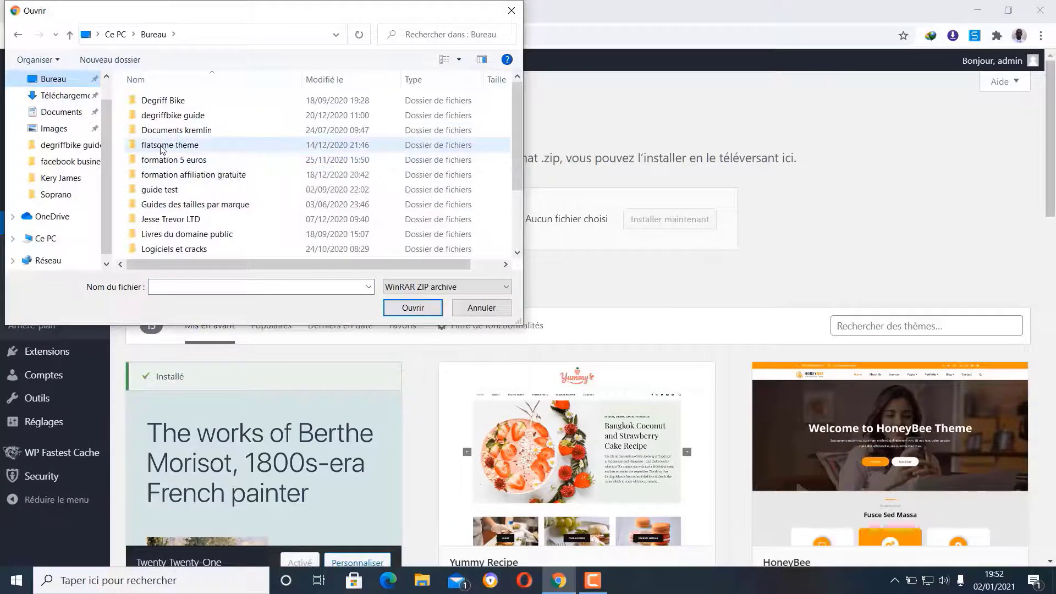
double_click(162, 146)
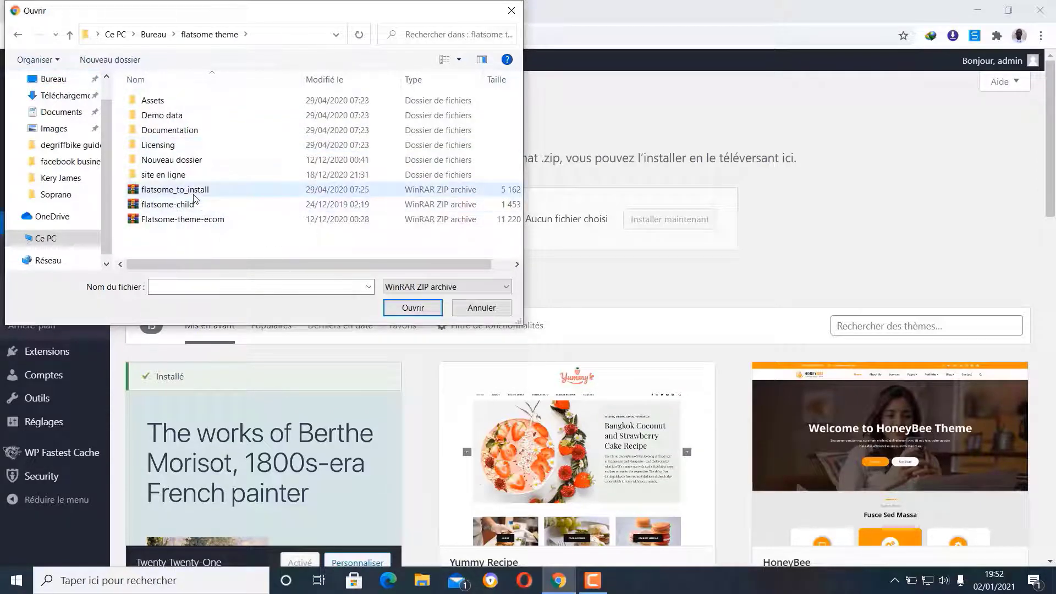
left_click(193, 192)
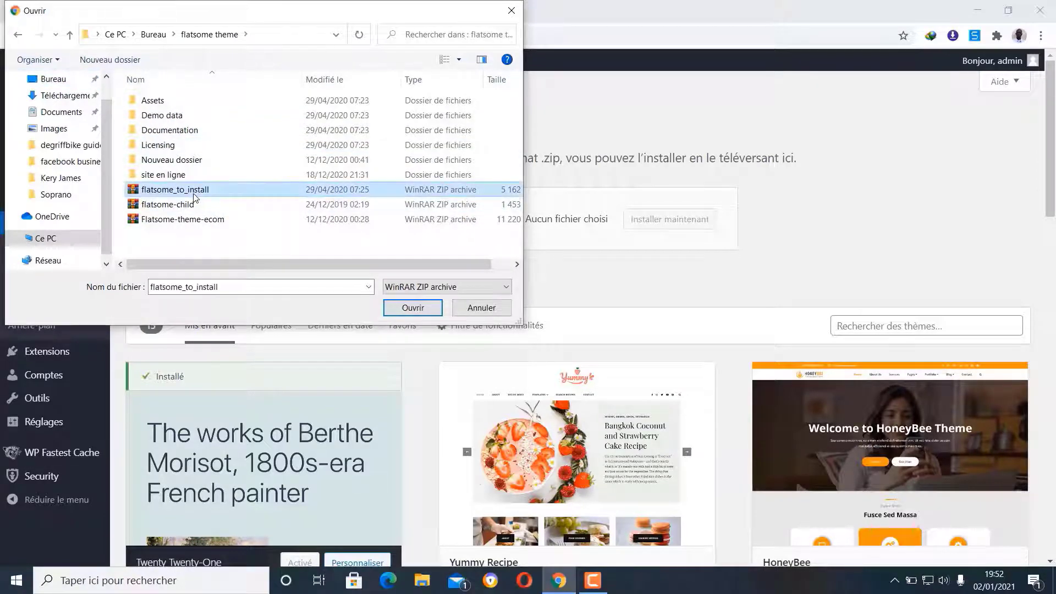
left_click(425, 311)
- Install the uploaded Flatsome zip and activate the theme
left_click(660, 219)
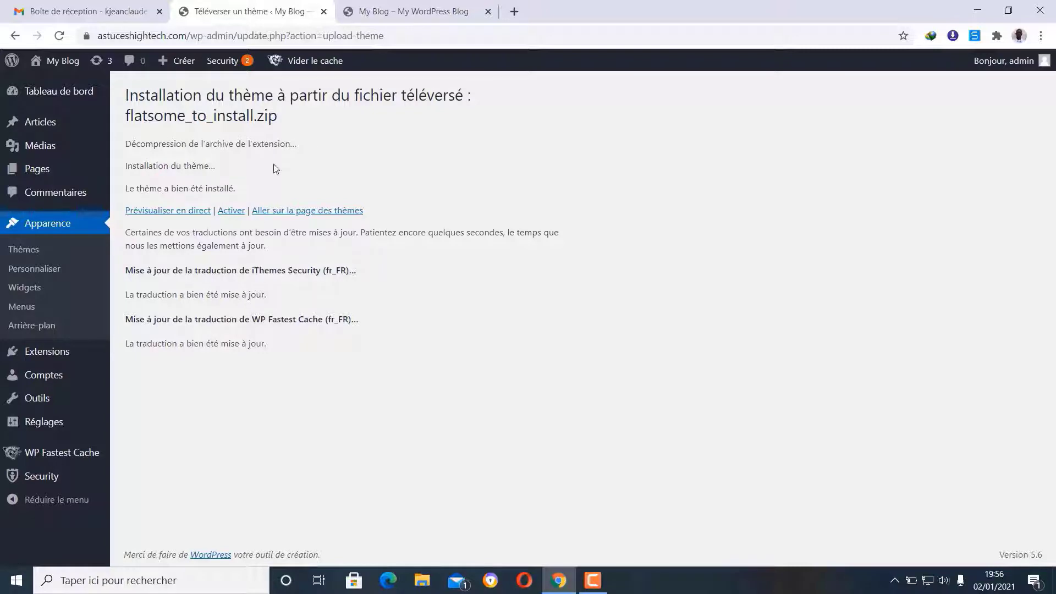
left_click(232, 212)
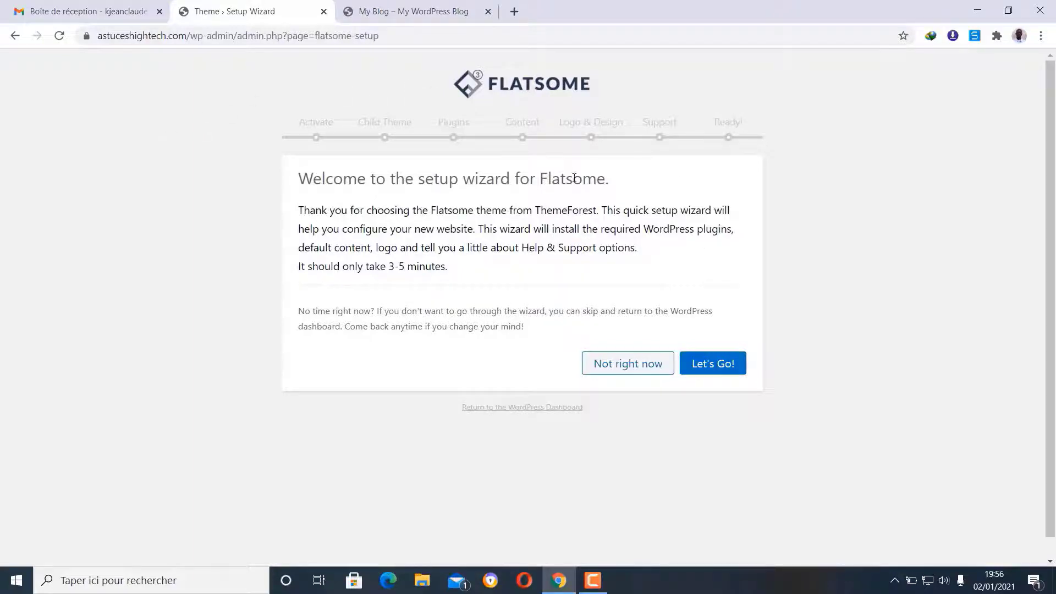
- Run the Flatsome wizard through purchase code and Flatsome Child creation to Default Plugins
left_click(716, 368)
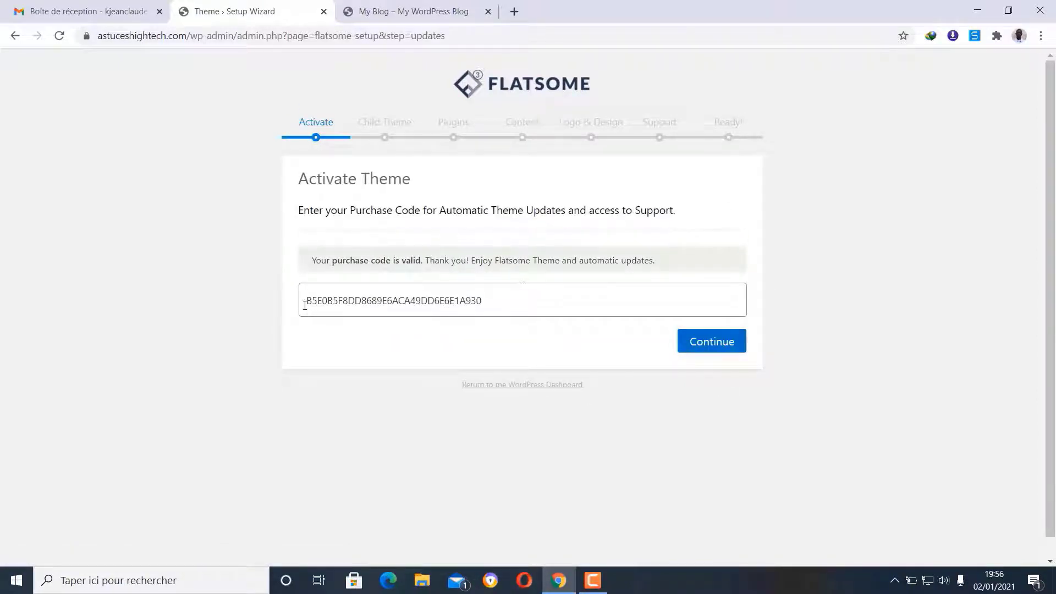
left_click(711, 342)
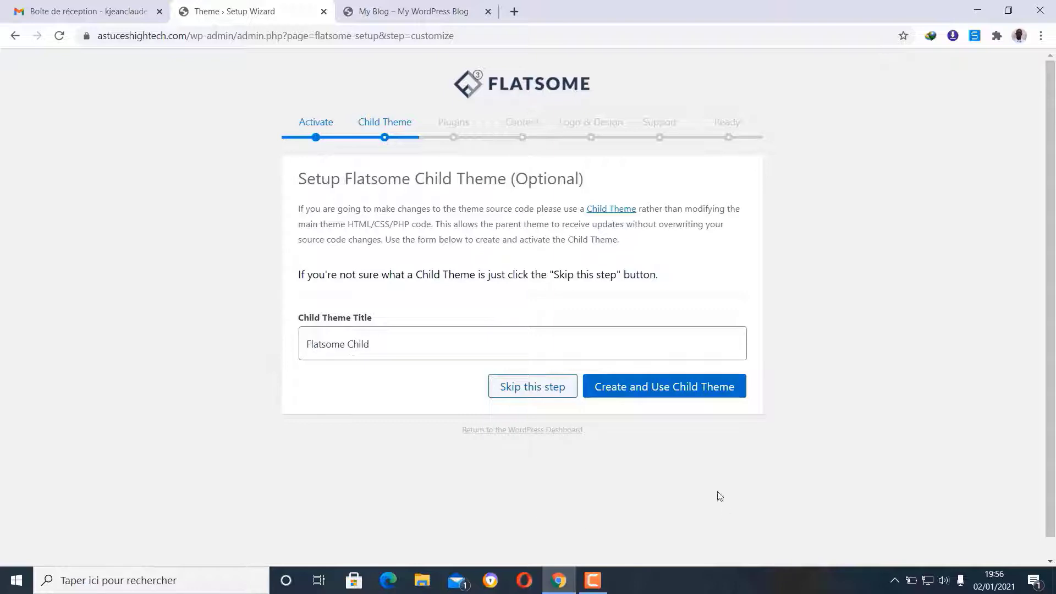
left_click(673, 394)
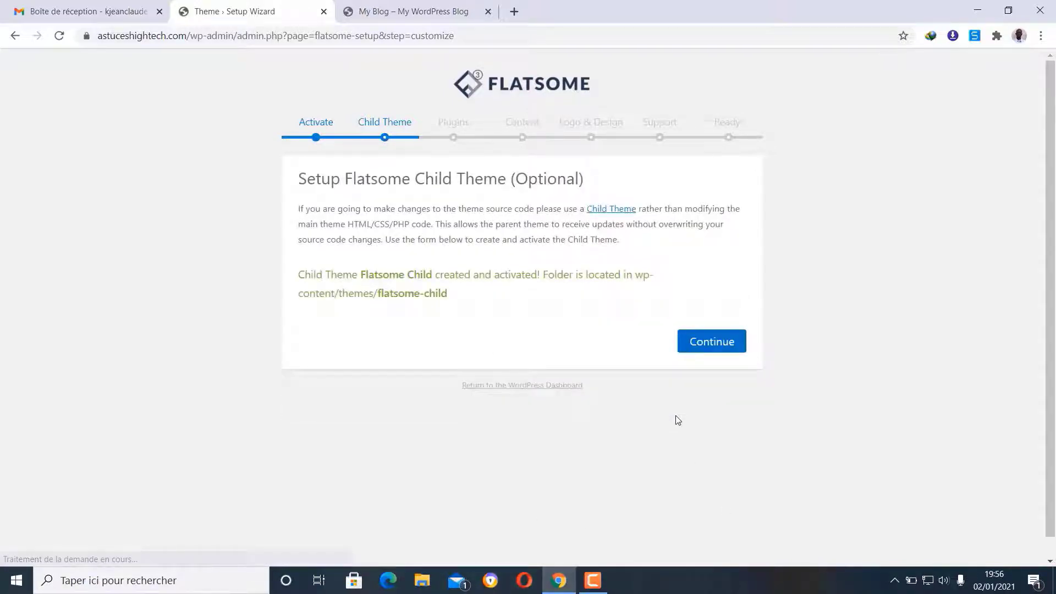
left_click(714, 346)
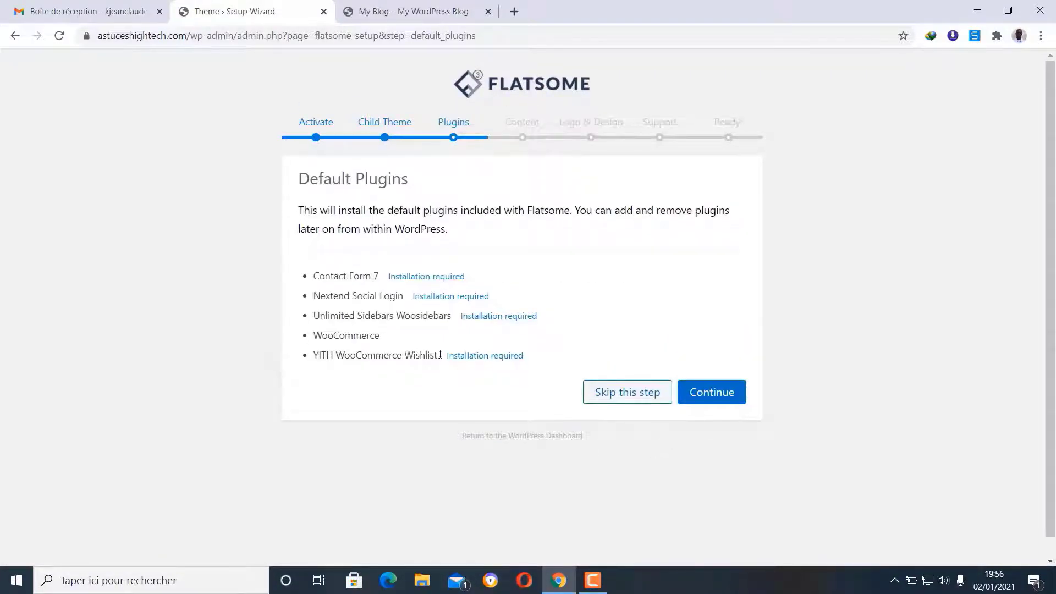
- Install Flatsome's default plugins and advance the wizard to the Install Demo Content step
left_click(707, 399)
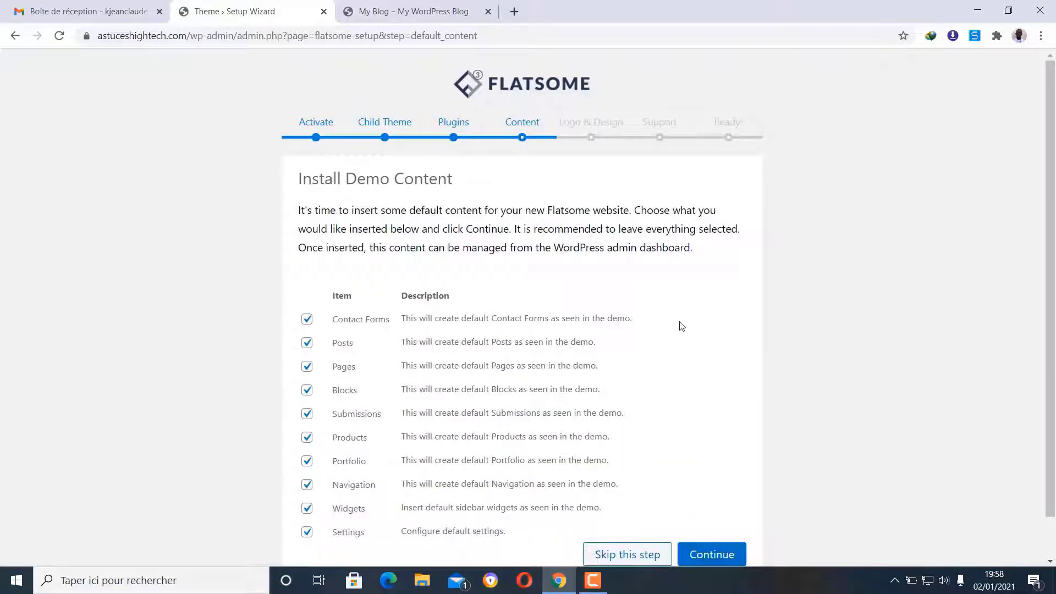
- Import every checked Flatsome demo content item, from Contact Forms to Settings
scroll(679, 326, "down", 1)
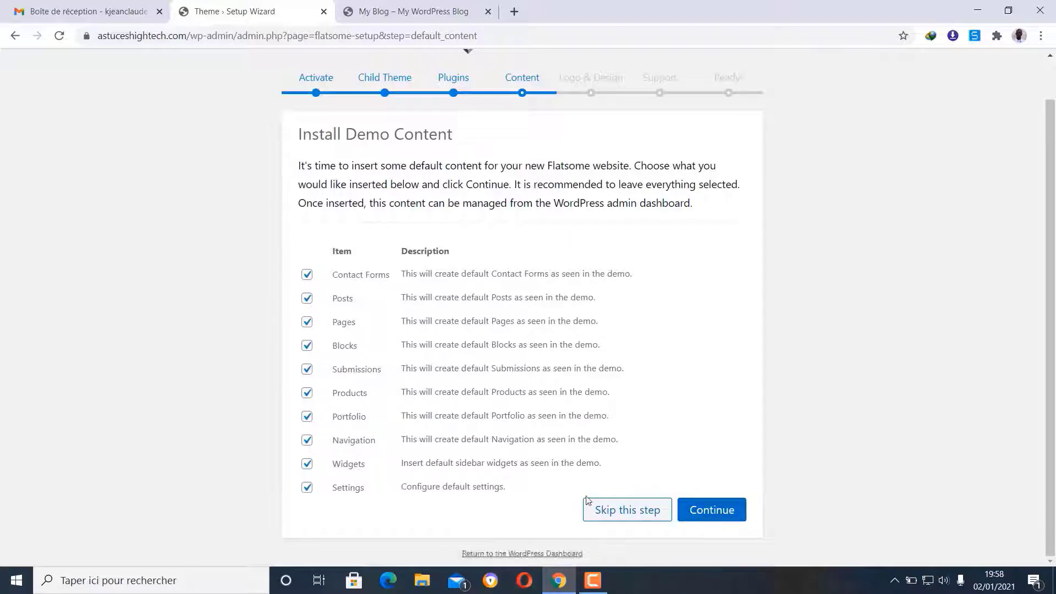
left_click(704, 515)
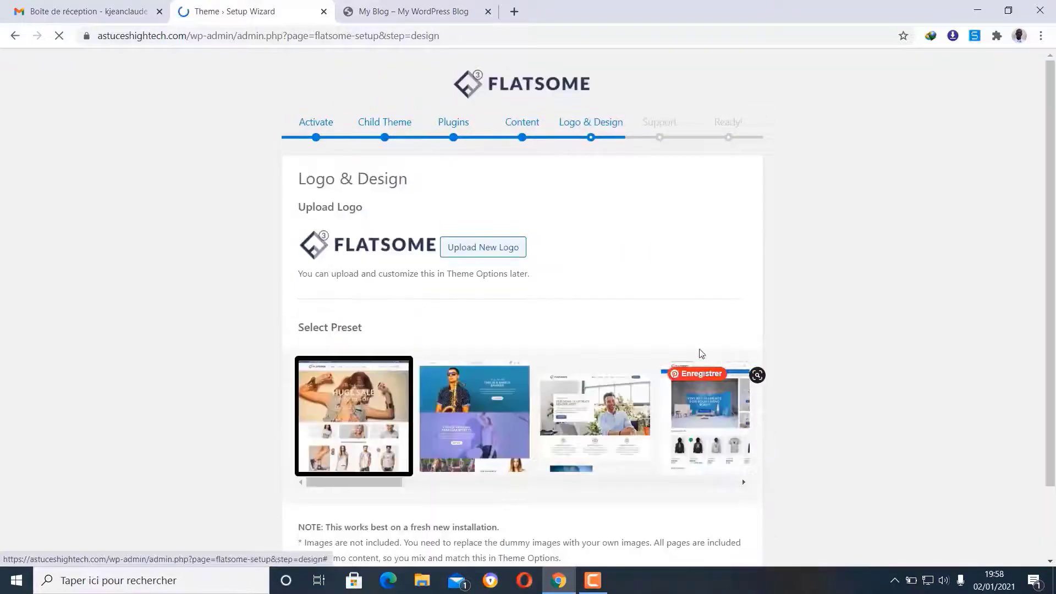
- Preview the saxophone, third and fourth design presets, then keep the Huge Sale preset and continue
scroll(701, 355, "down", 2)
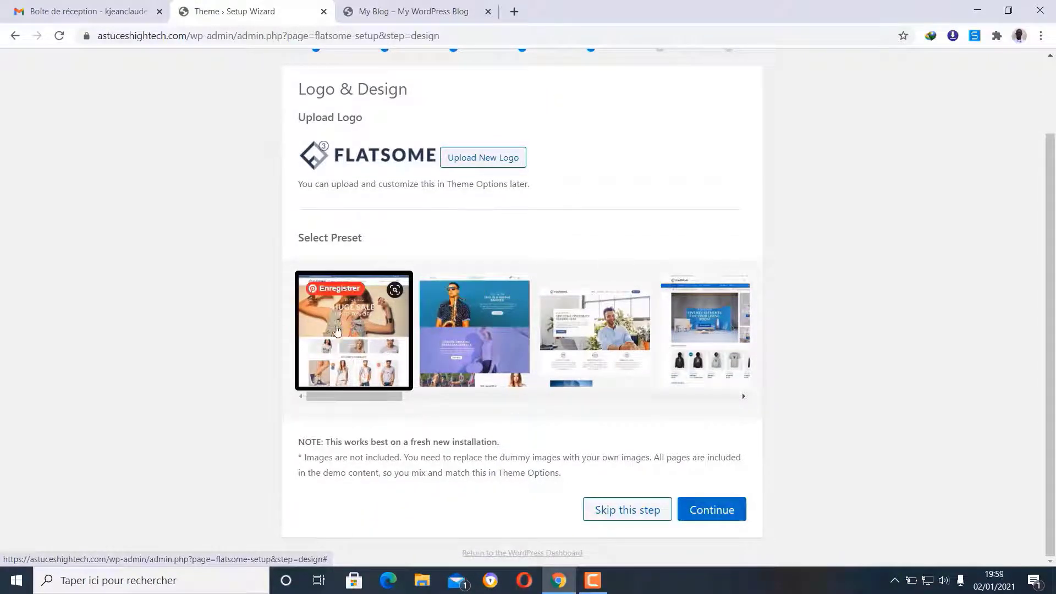
left_click(450, 338)
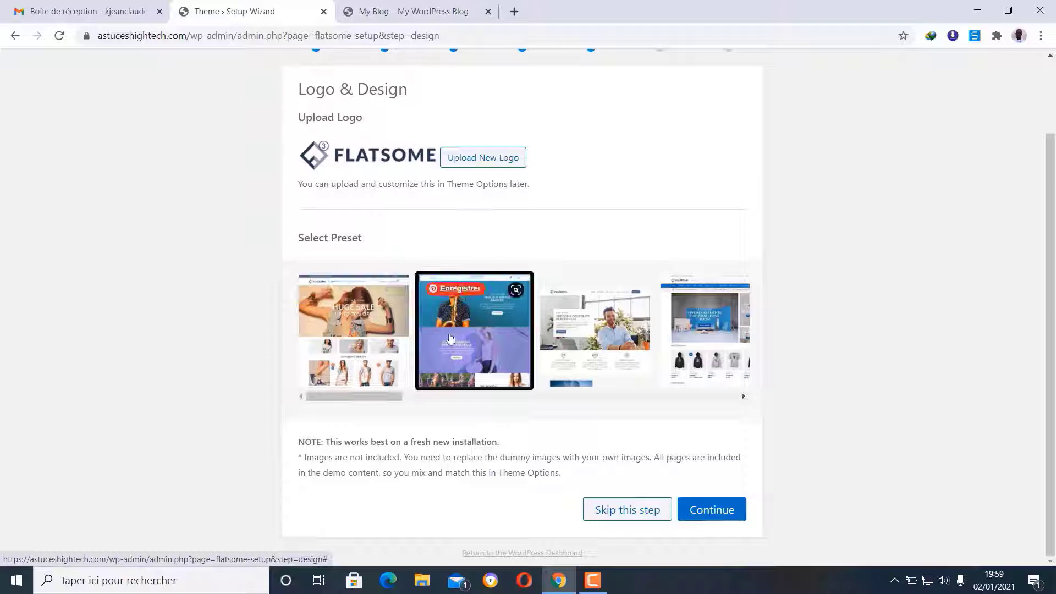
left_click(606, 347)
left_click(711, 345)
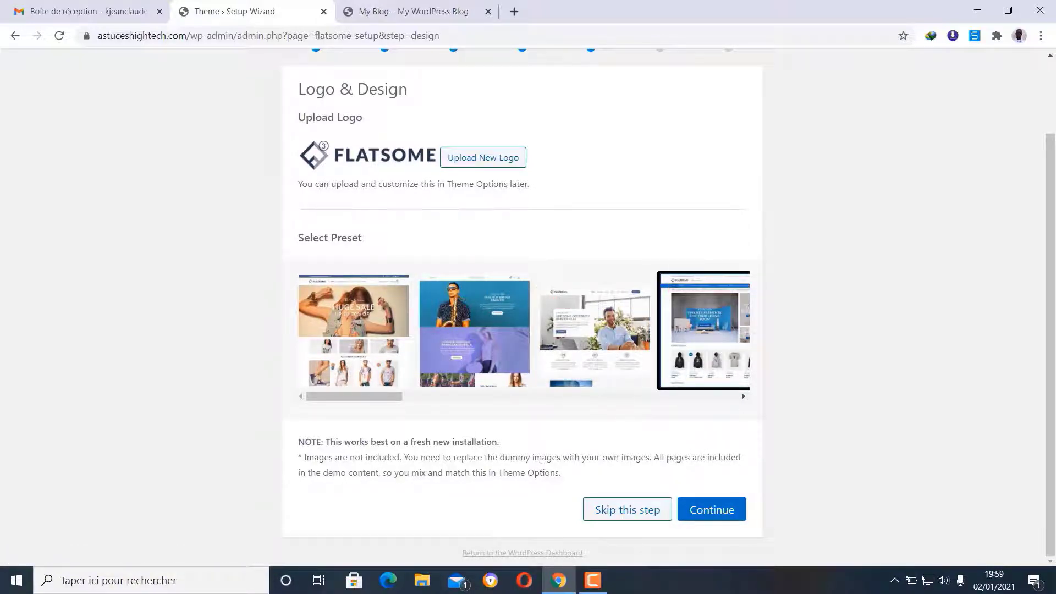
left_click(332, 326)
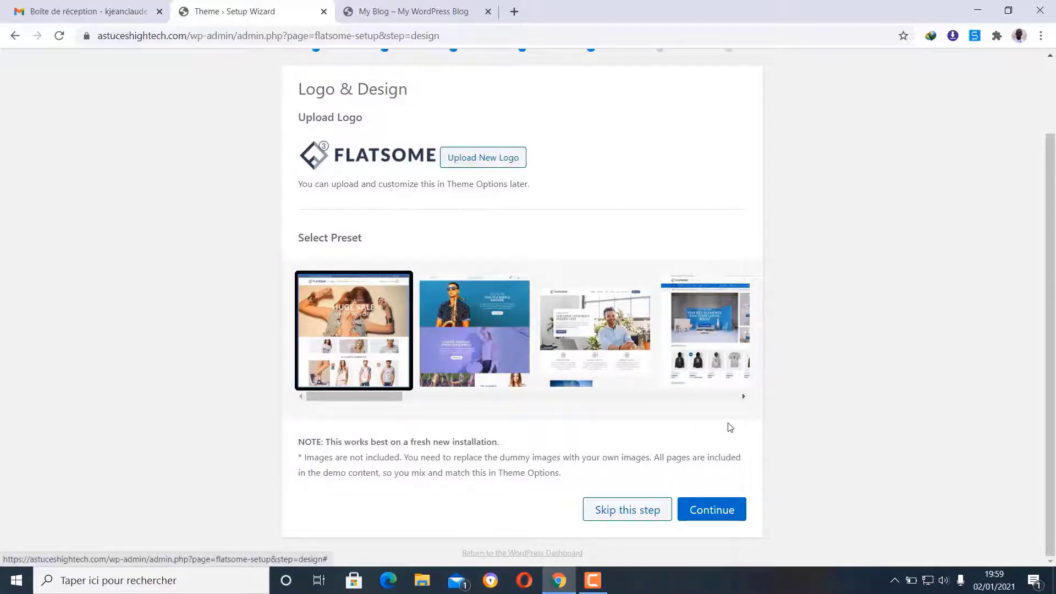
left_click(712, 510)
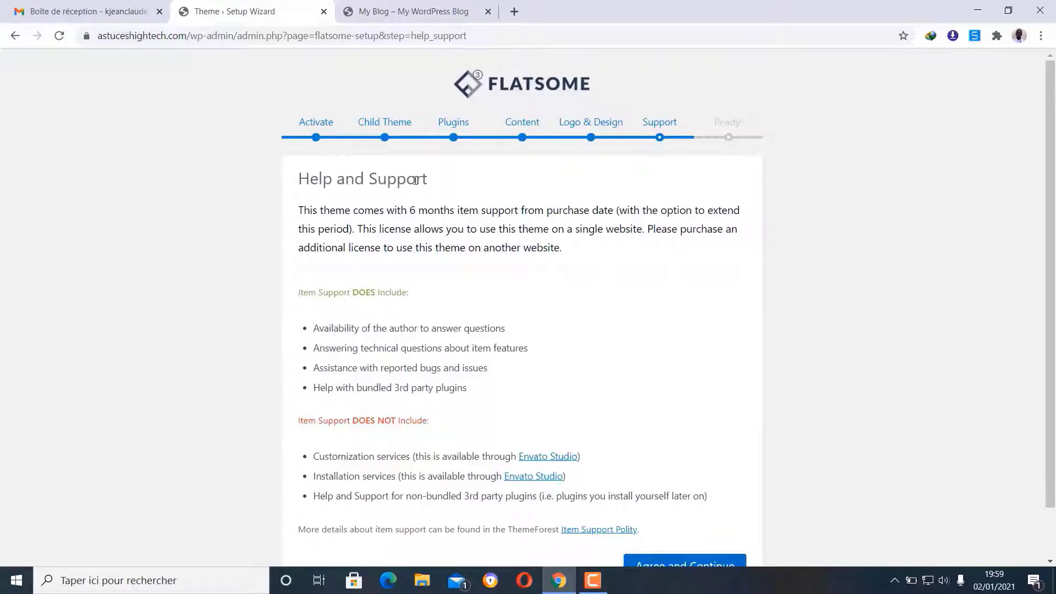
- Agree to the Flatsome support terms, then leave the 'Your Website is Ready!' page for the dashboard
scroll(418, 173, "down", 1)
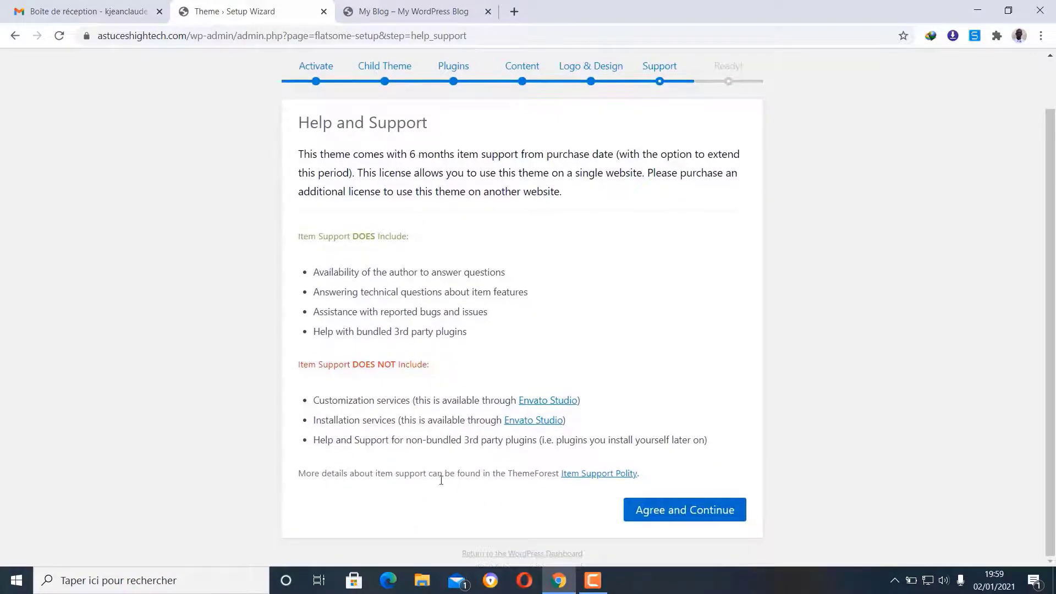
left_click(685, 511)
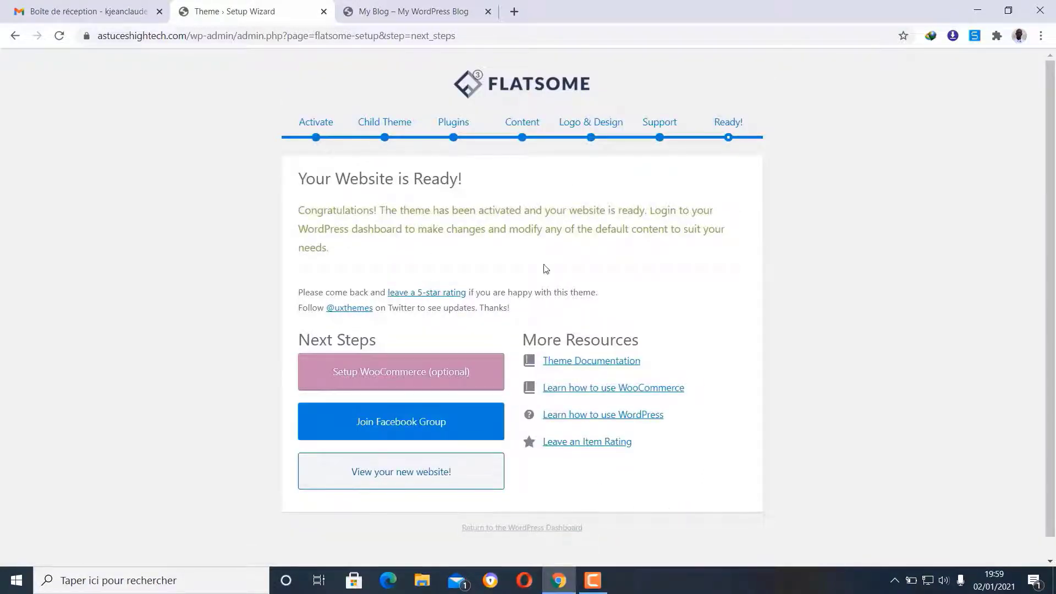
left_click(543, 528)
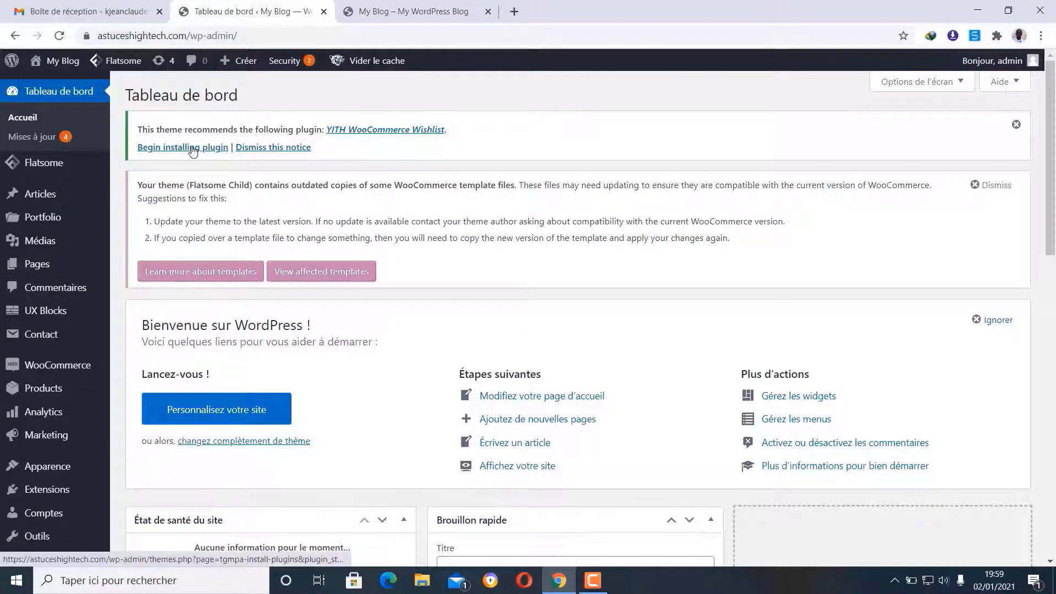
- Install and activate YITH WooCommerce Wishlist from the required plugins installer, then return to Tableau de bord
left_click(192, 149)
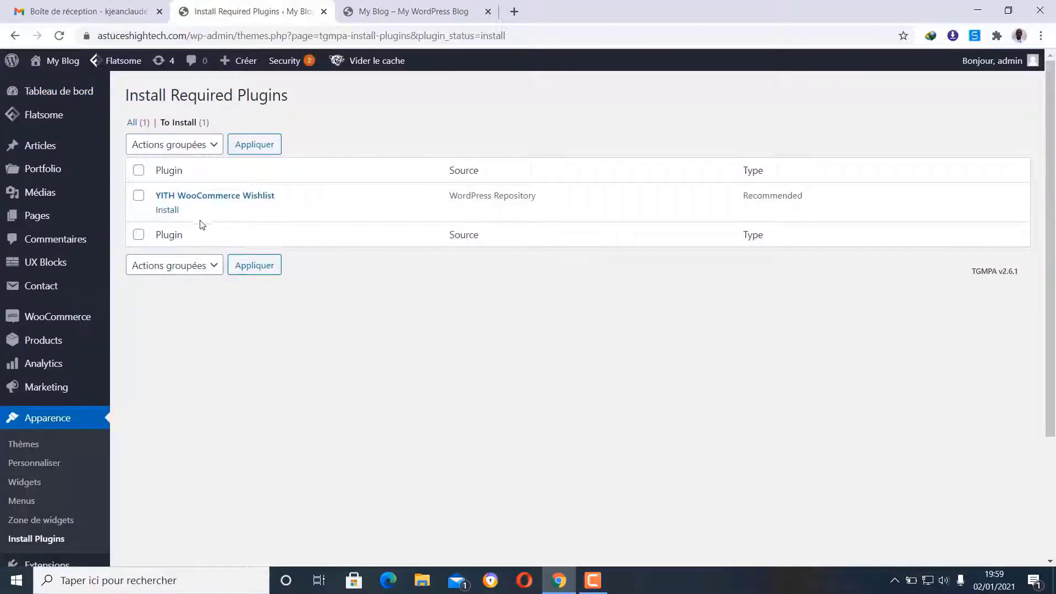
left_click(167, 211)
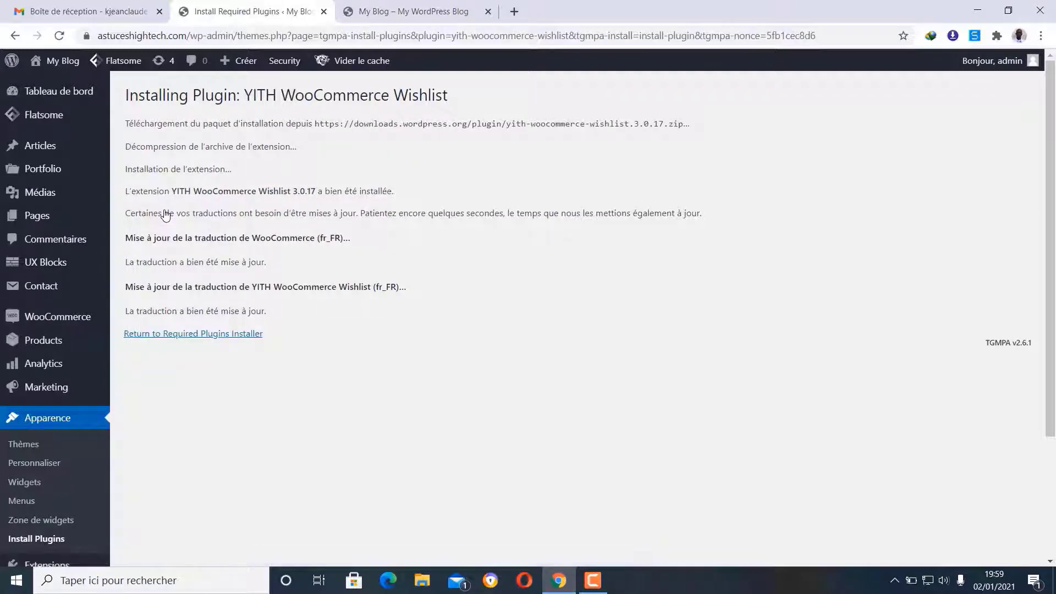
left_click(186, 338)
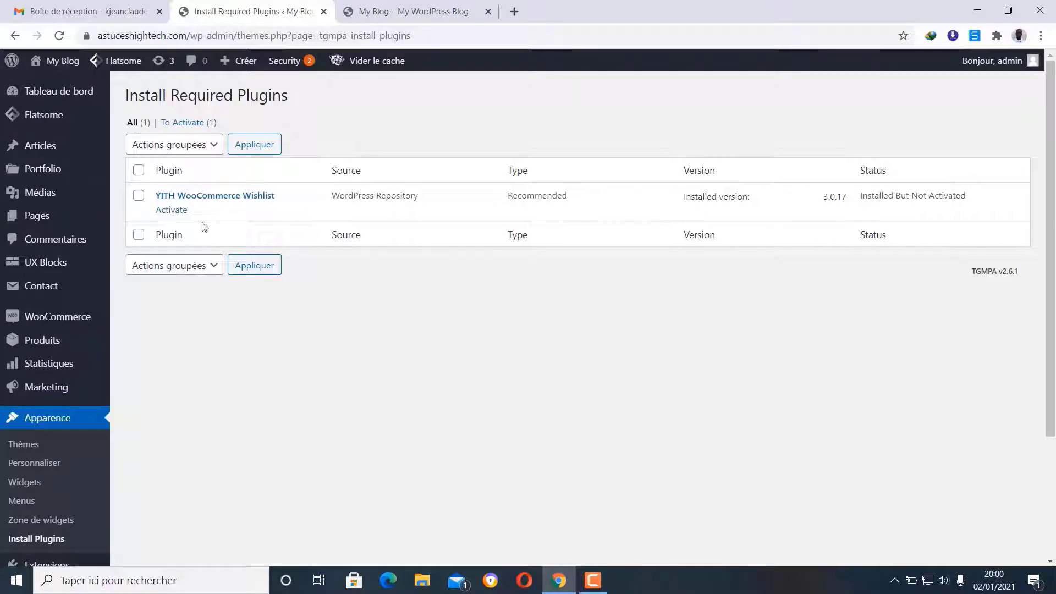
left_click(172, 213)
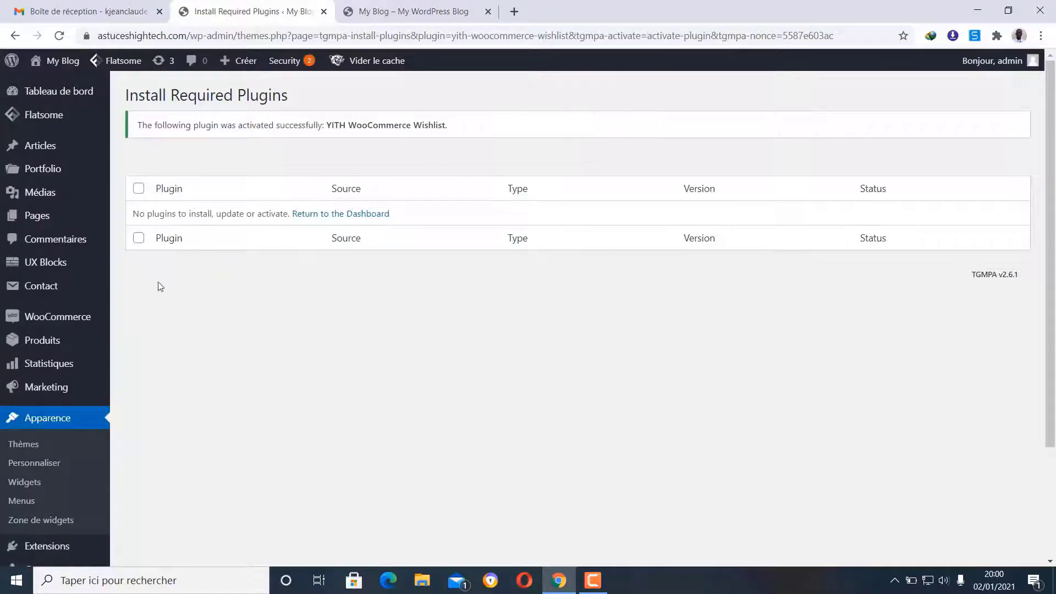
left_click(54, 89)
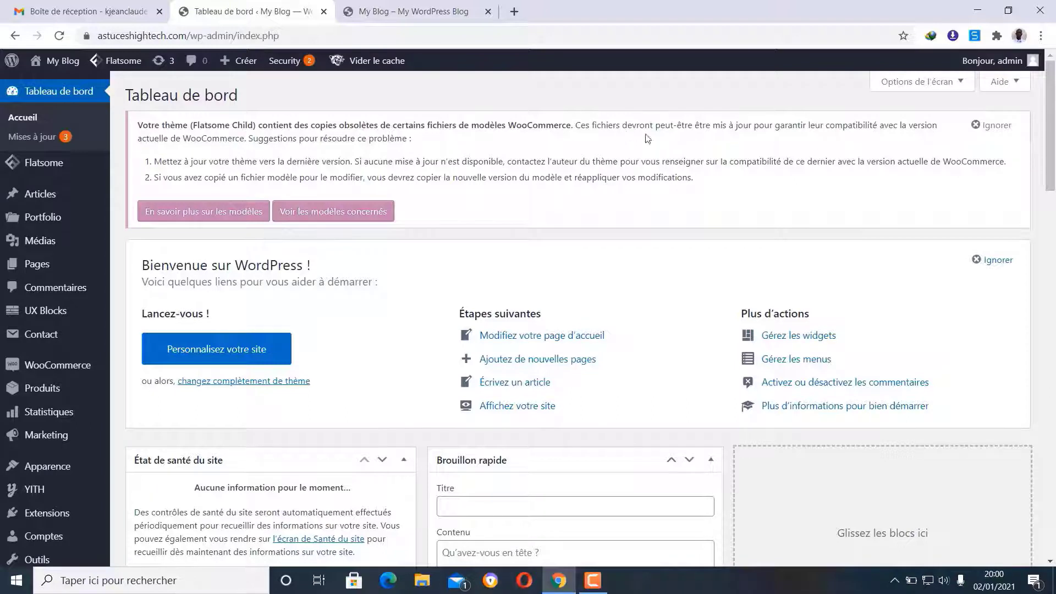
- On the Updates page, select all themes and update Twenty Nineteen, Twenty Twenty-One and Flatsome
left_click(159, 62)
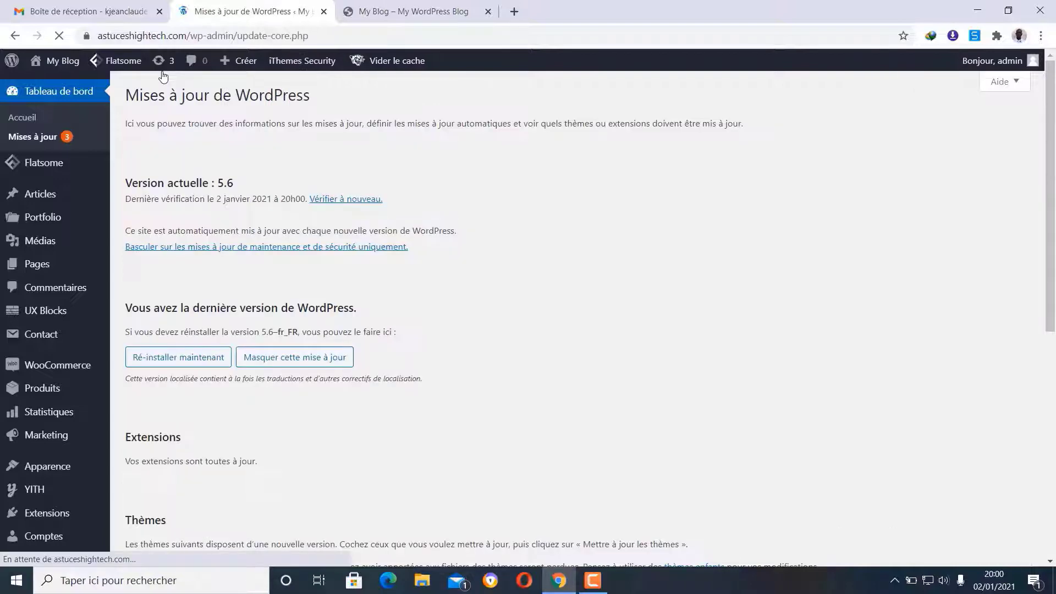
scroll(339, 261, "down", 3)
scroll(340, 259, "up", 3)
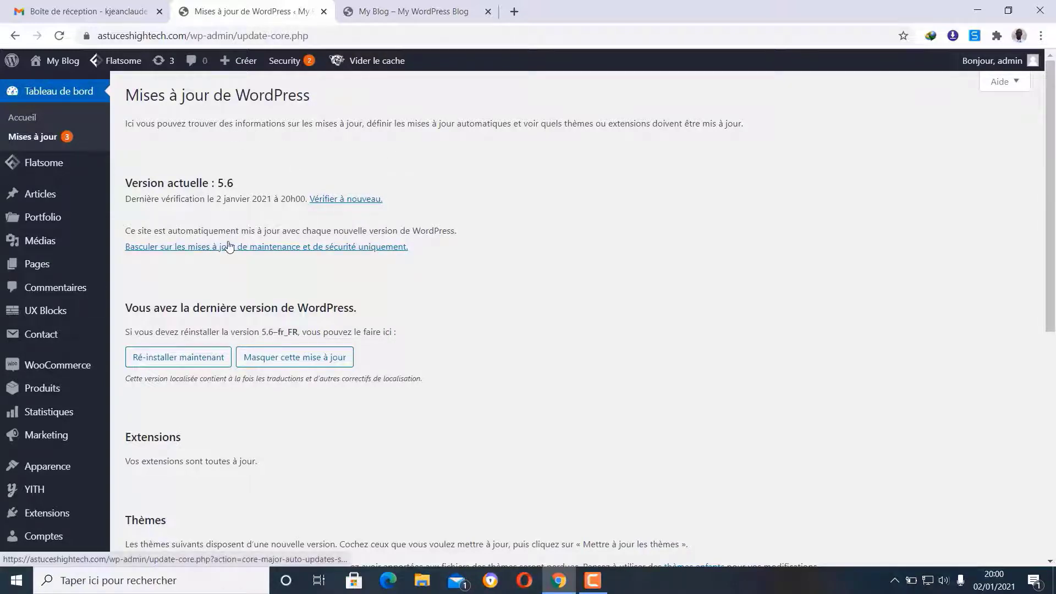
scroll(227, 266, "down", 5)
scroll(228, 267, "down", 1)
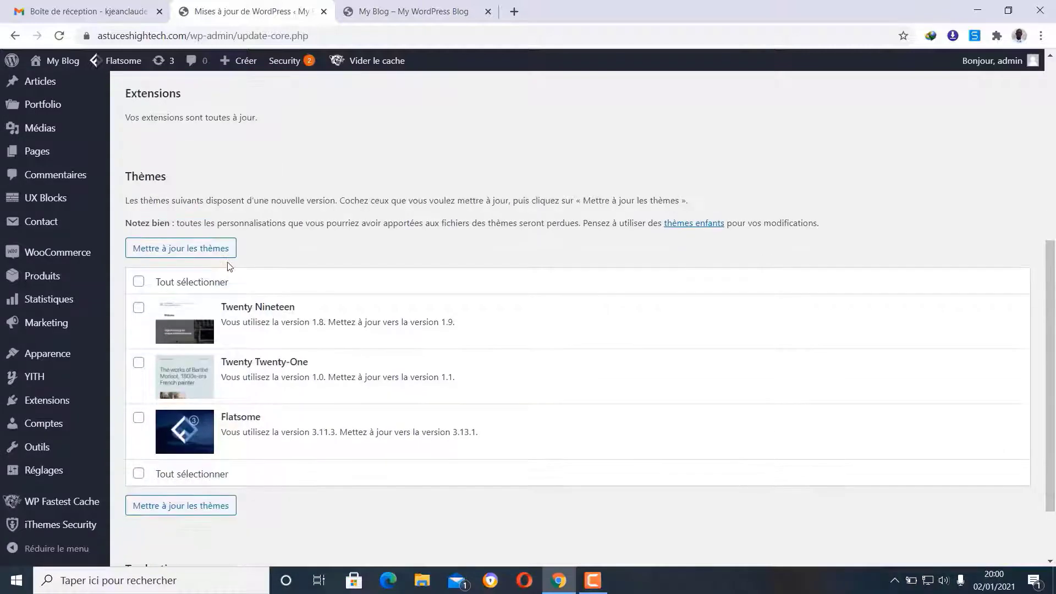
left_click(139, 281)
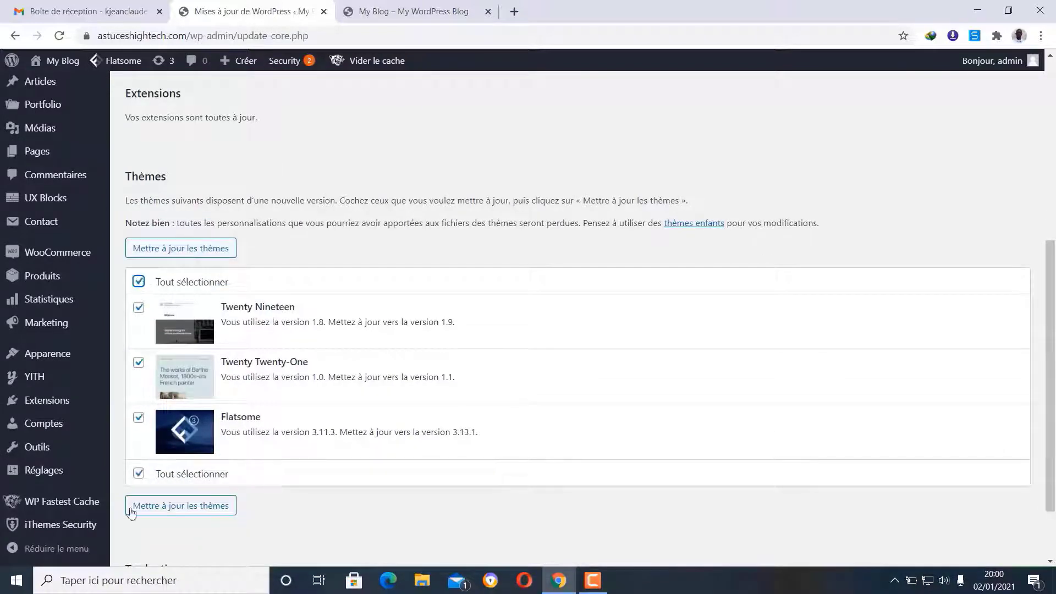
left_click(209, 248)
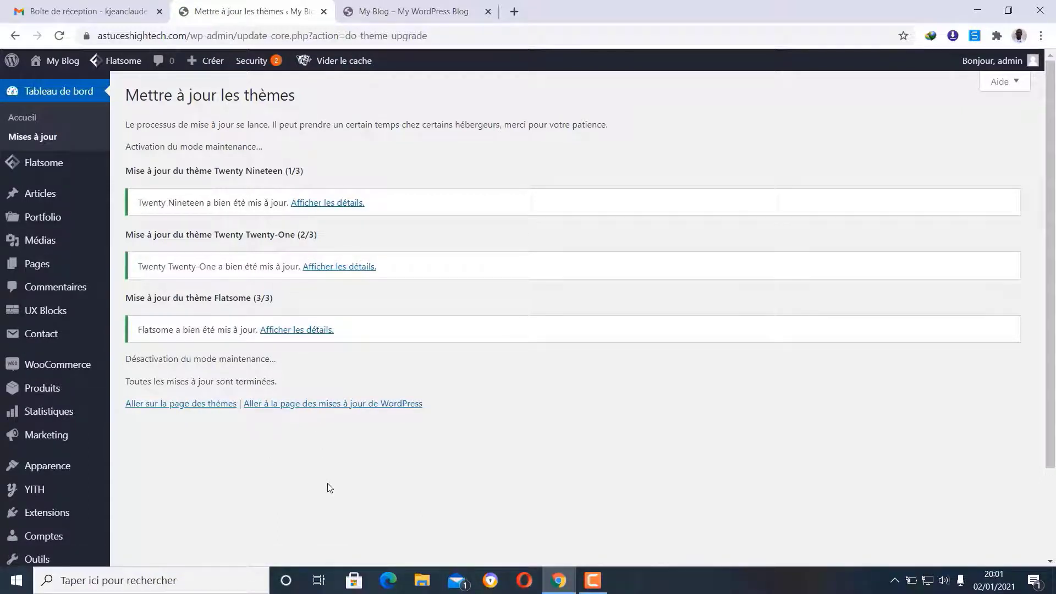
left_click(31, 120)
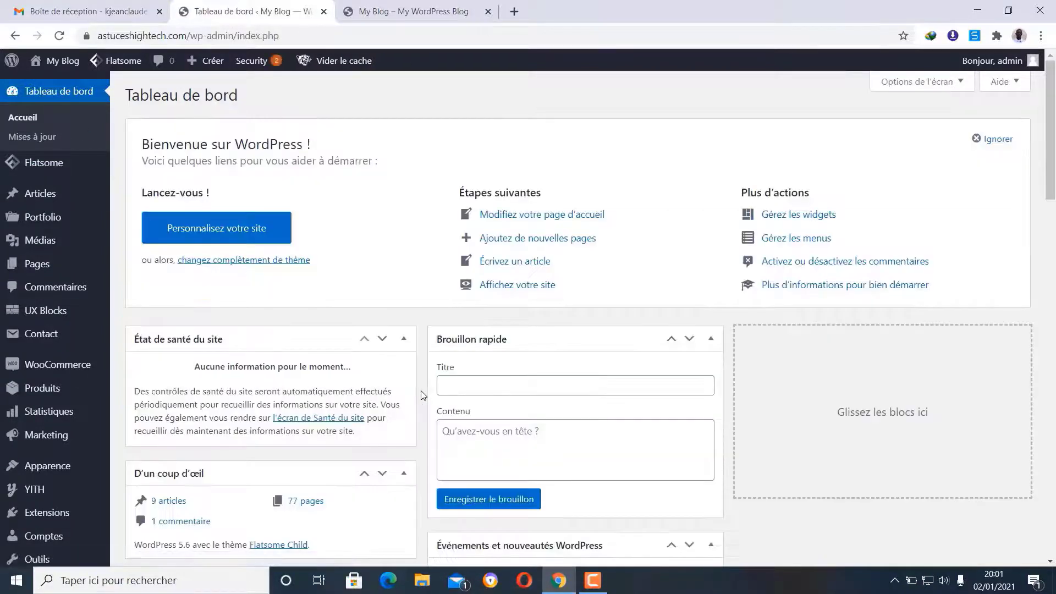
- Look over the dashboard widgets (9 articles, 77 pages, 1 comment), then switch to the My Blog storefront tab
scroll(268, 128, "down", 4)
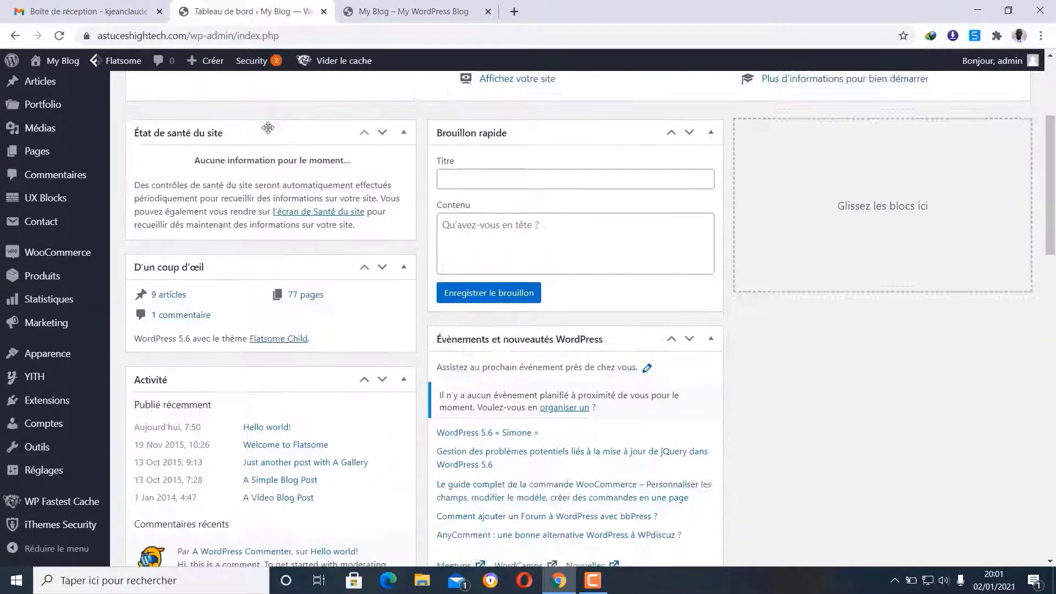
scroll(270, 143, "down", 15)
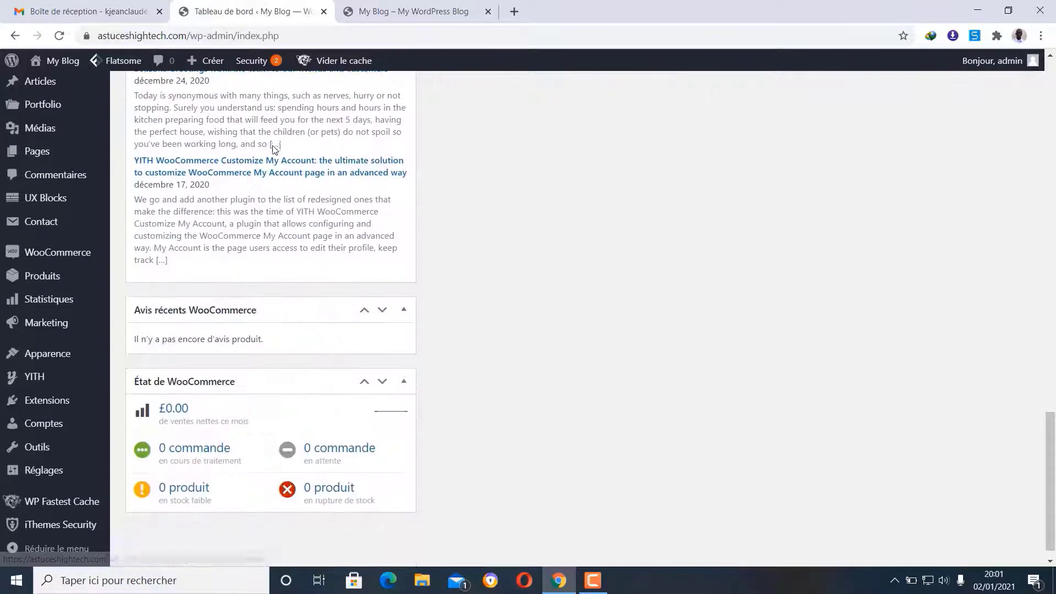
scroll(274, 147, "up", 10)
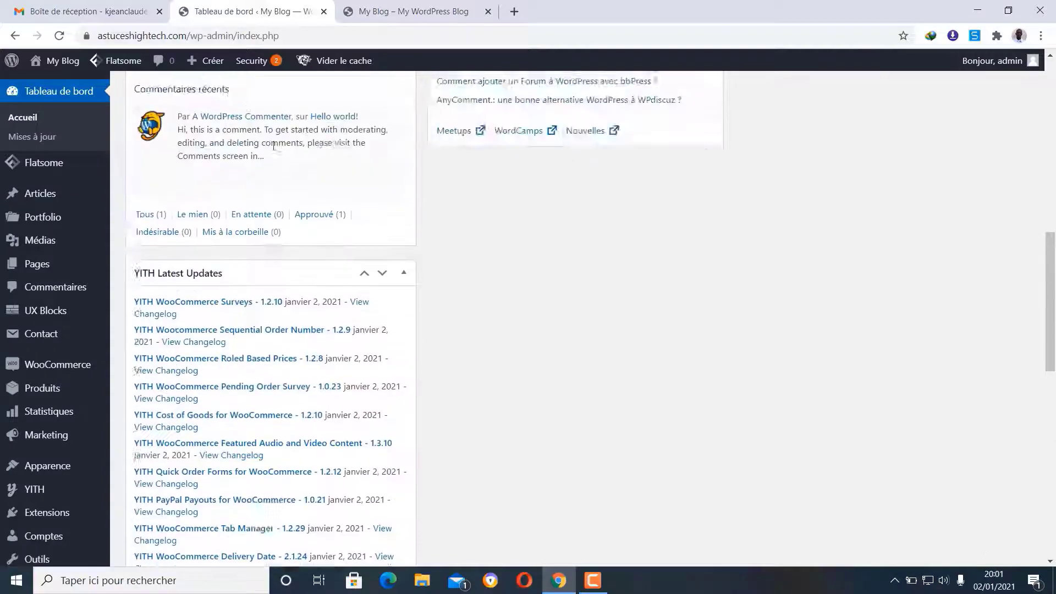
scroll(274, 145, "up", 10)
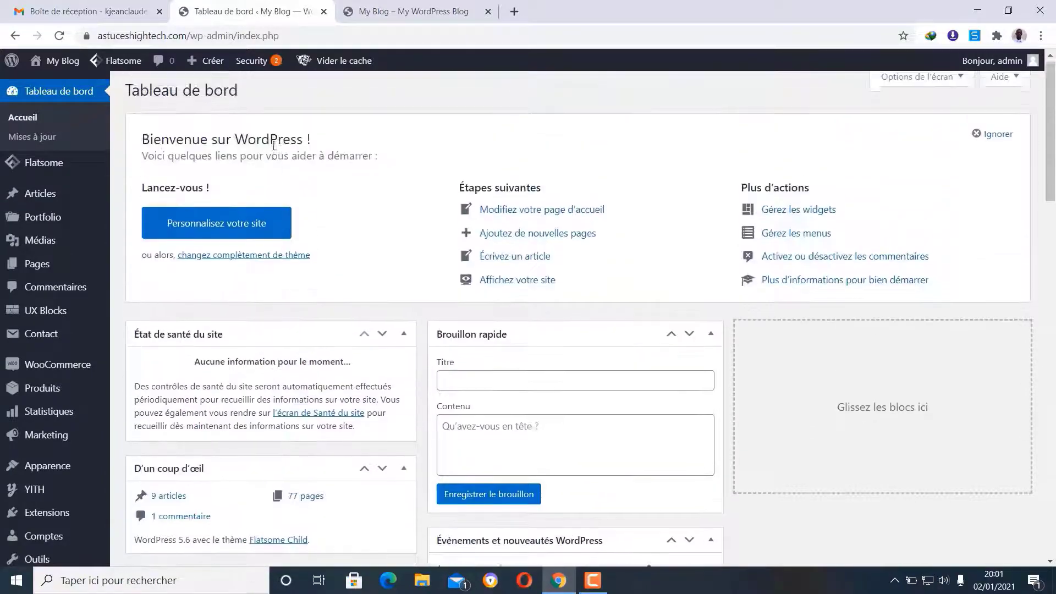
left_click(386, 8)
left_click(60, 37)
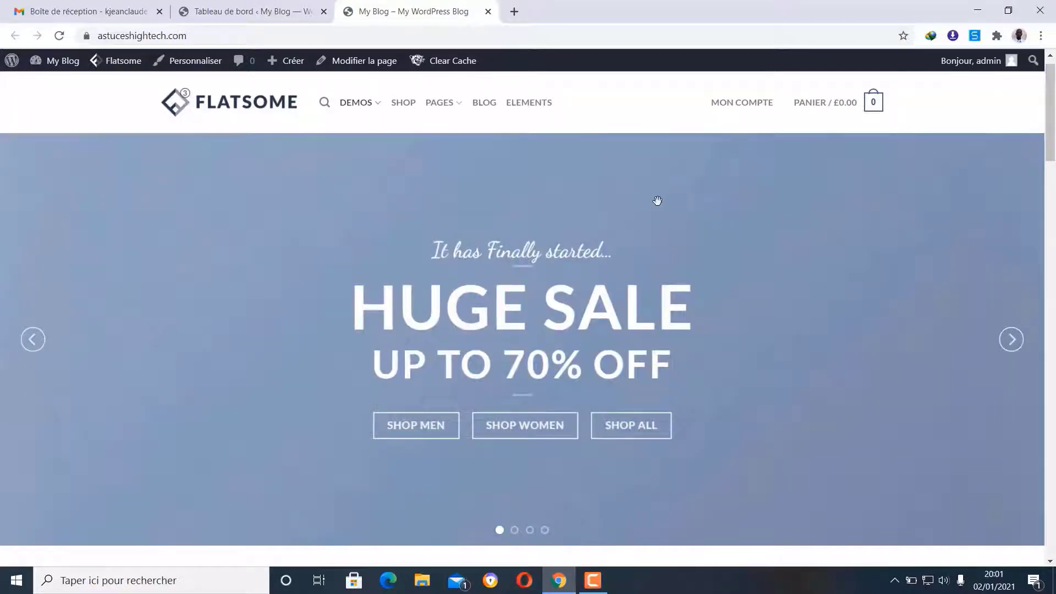
scroll(658, 200, "down", 10)
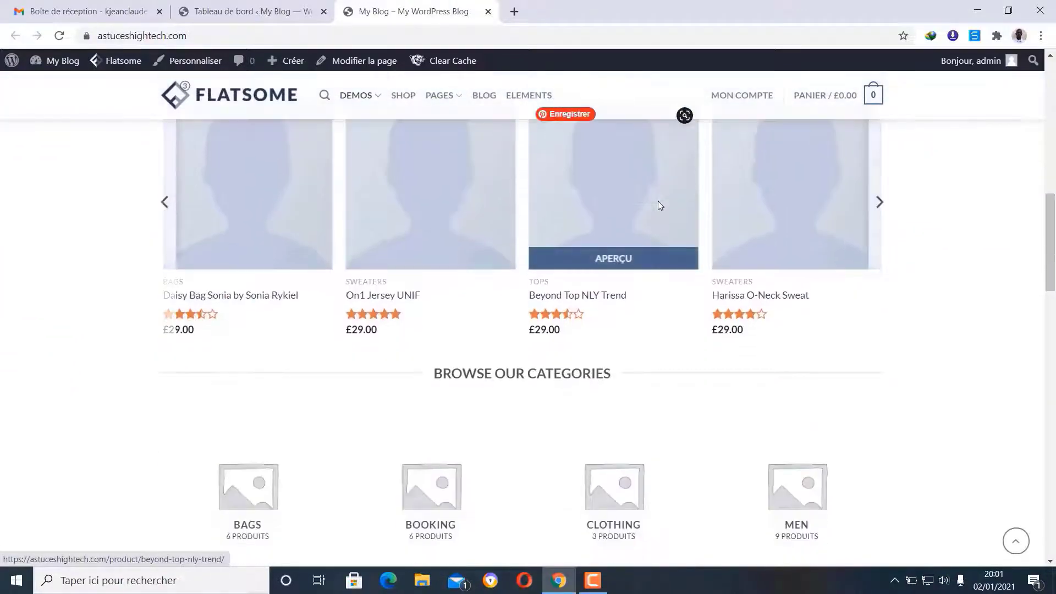
scroll(660, 205, "down", 7)
scroll(660, 206, "down", 12)
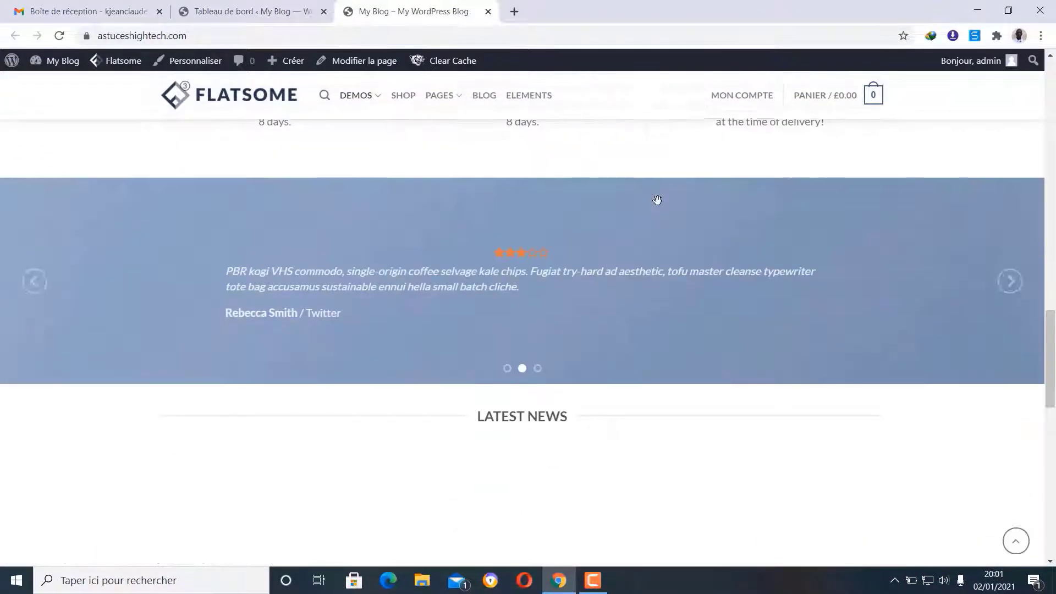
scroll(660, 207, "down", 5)
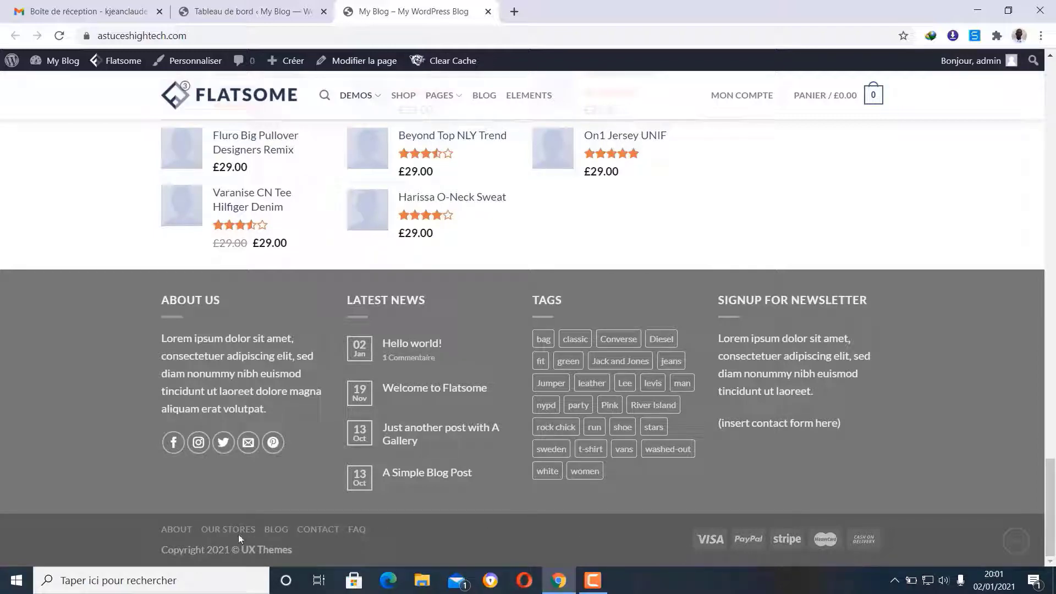
scroll(359, 491, "up", 3)
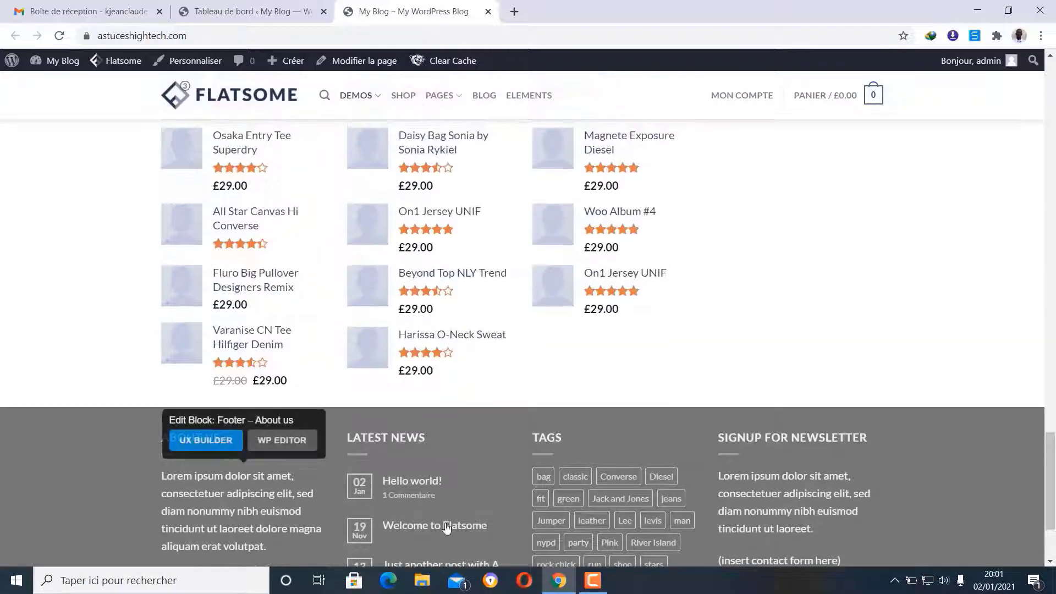
scroll(787, 465, "down", 1)
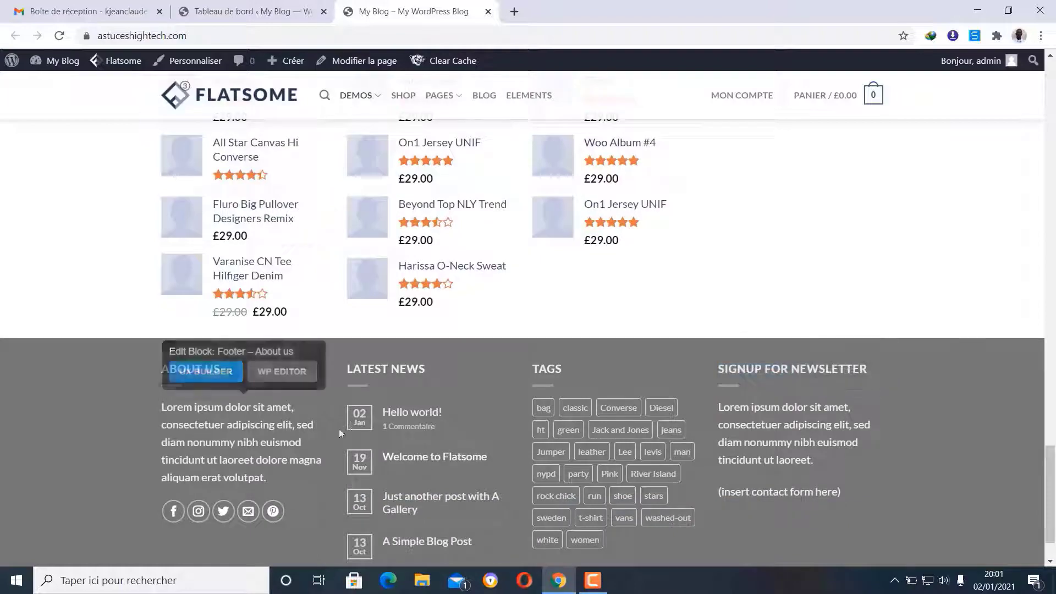
scroll(339, 432, "up", 8)
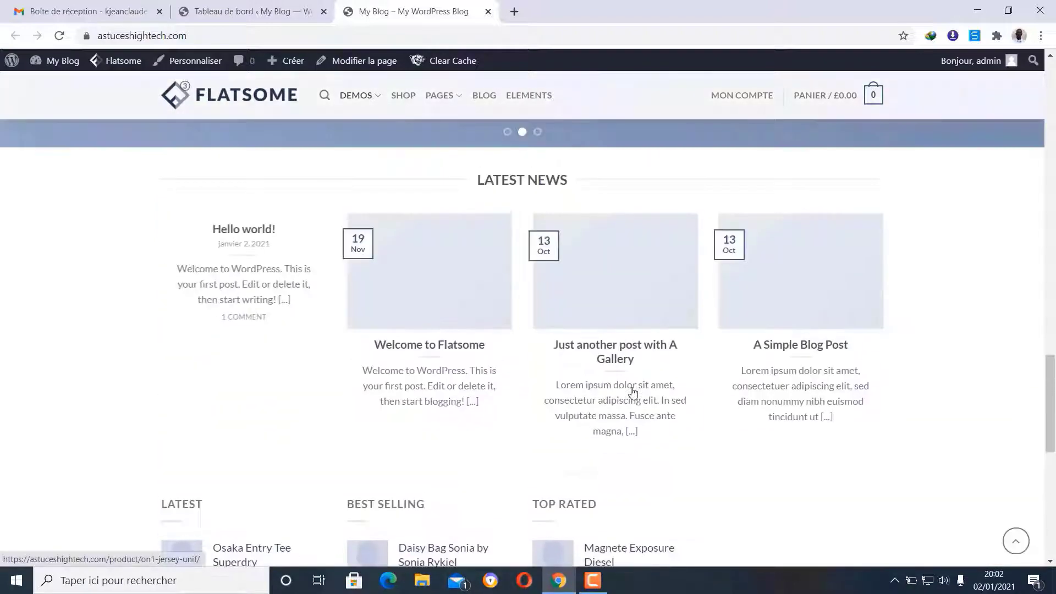
scroll(632, 391, "up", 8)
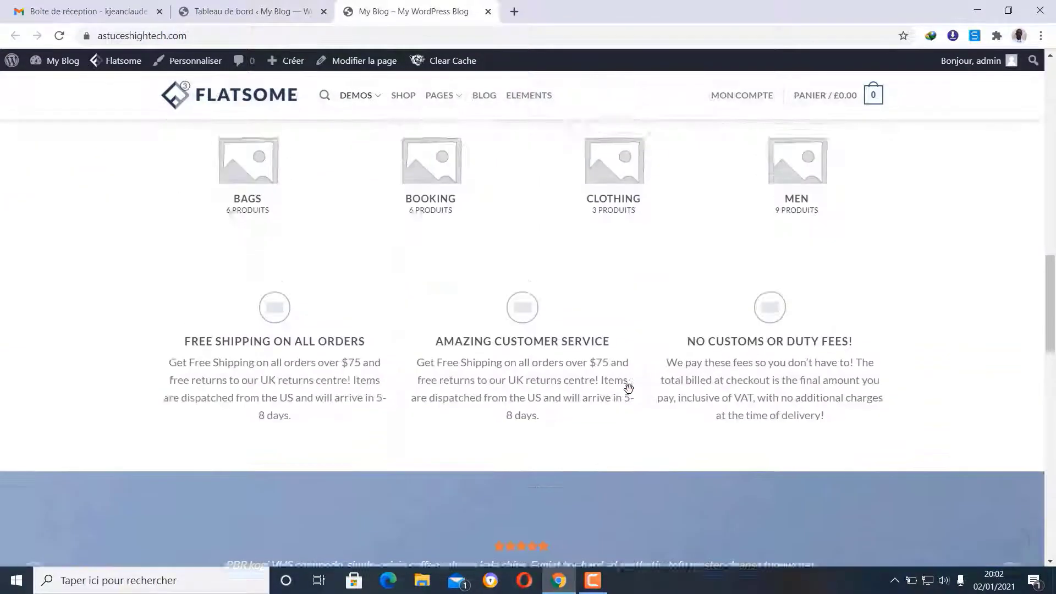
scroll(629, 388, "up", 7)
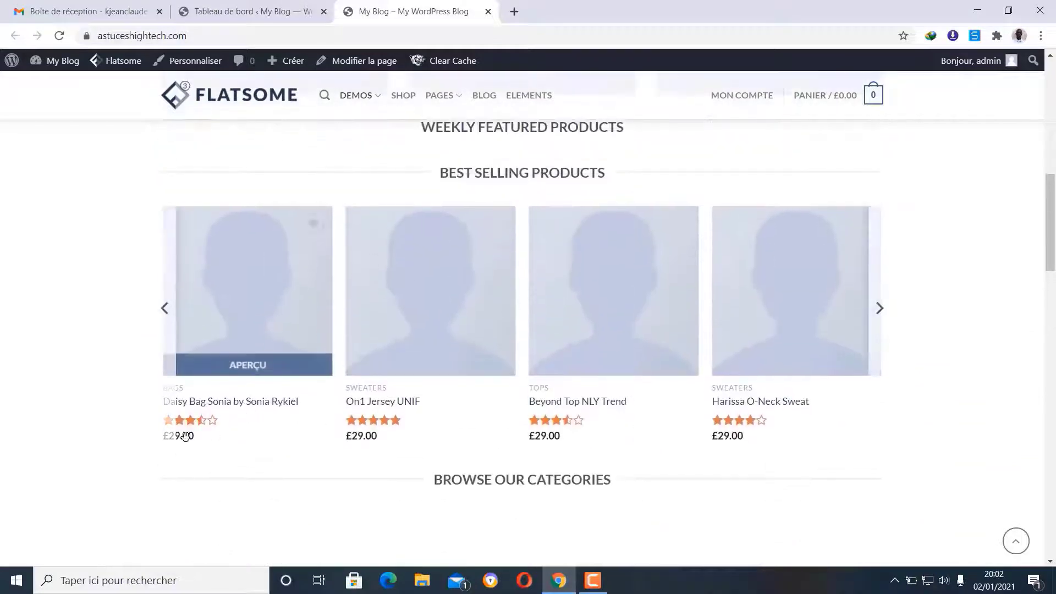
left_click(265, 365)
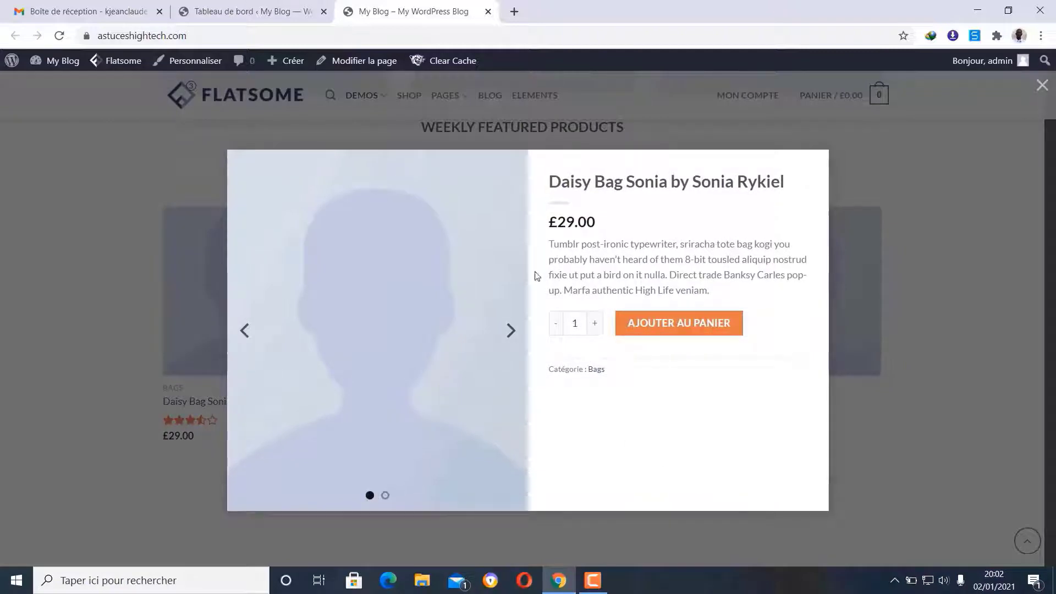
left_click(1042, 87)
scroll(903, 323, "up", 7)
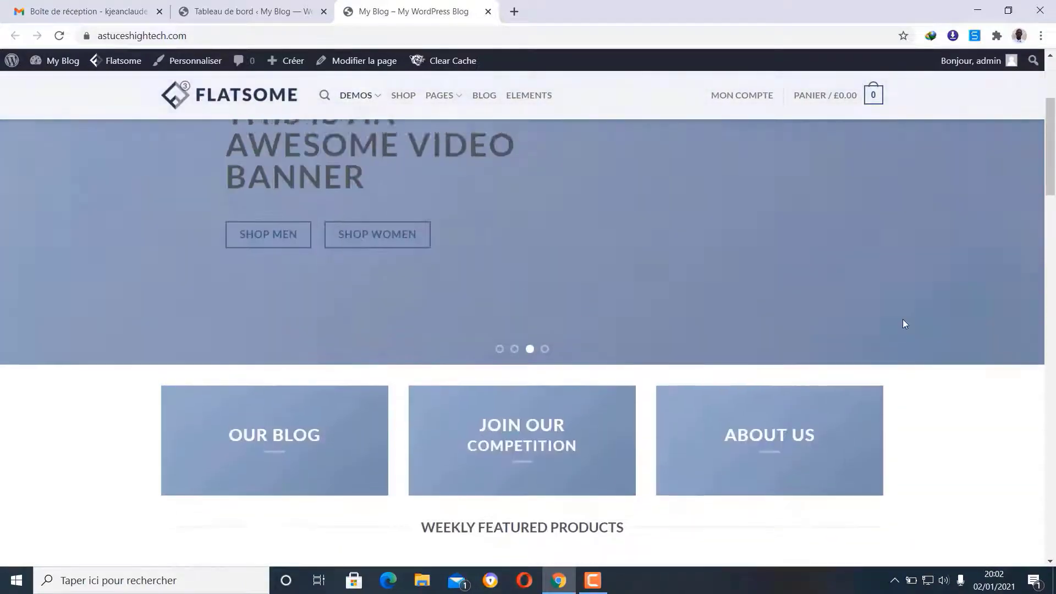
scroll(904, 323, "up", 3)
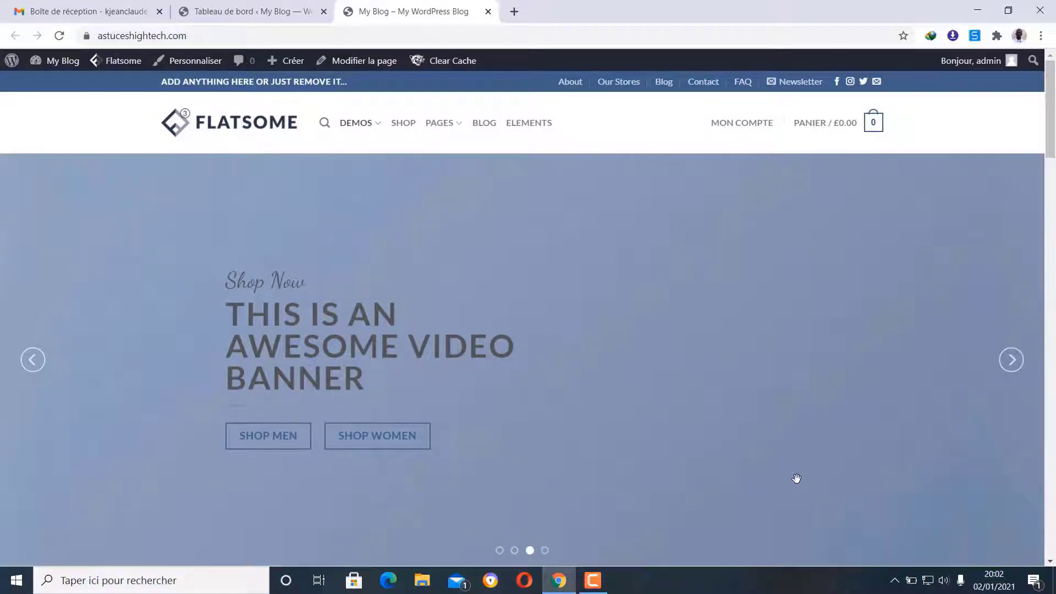
left_click(593, 581)
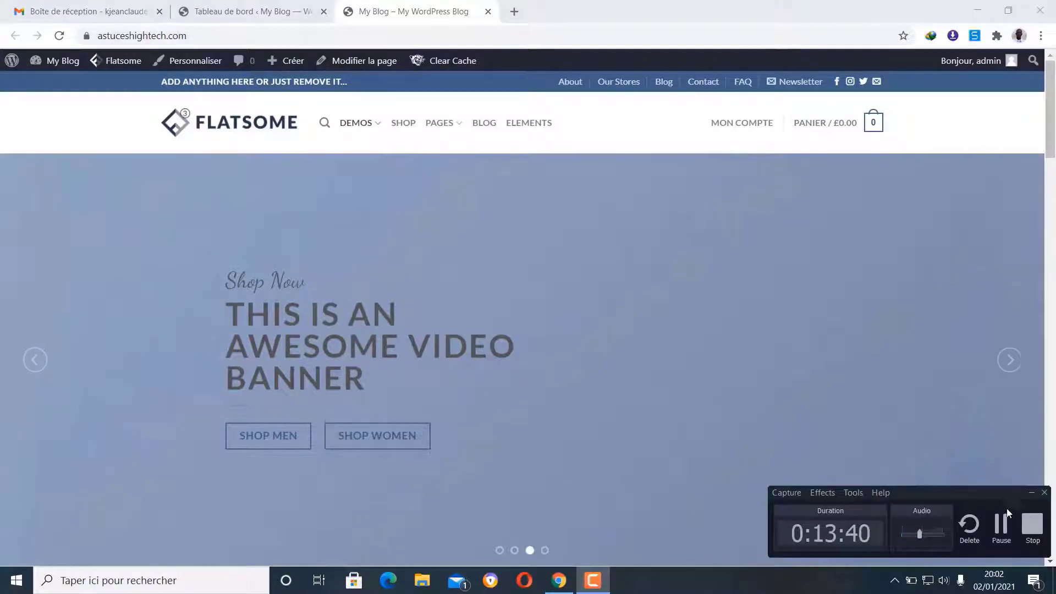
left_click(1001, 525)
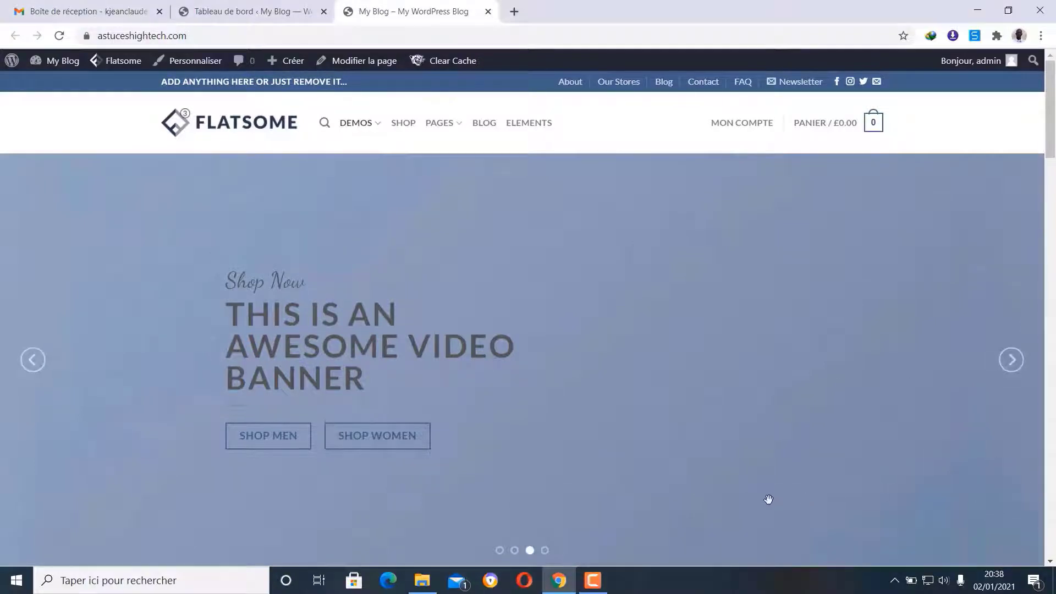
left_click(597, 581)
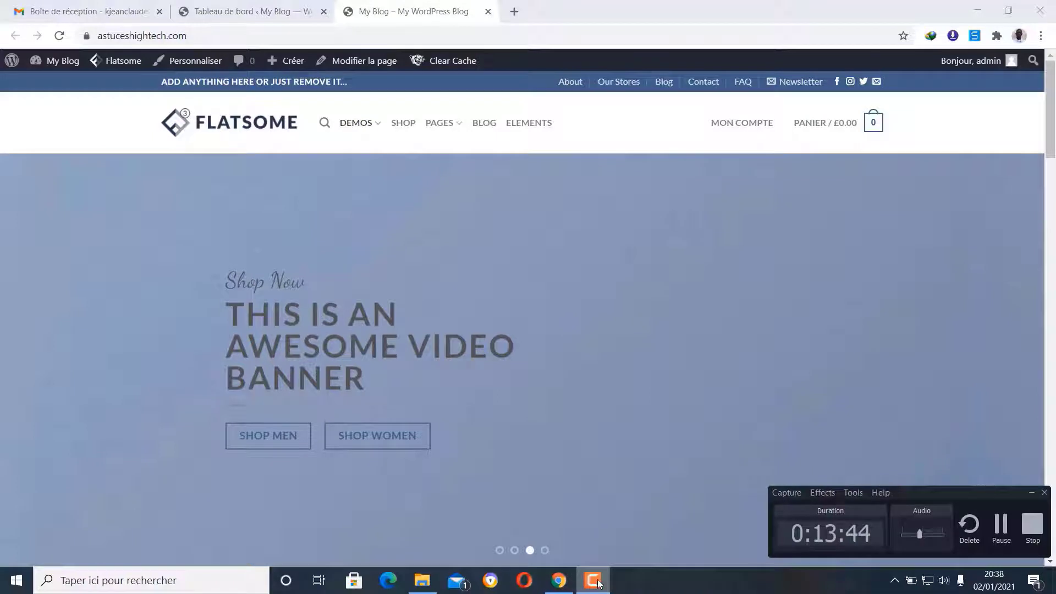
left_click(598, 581)
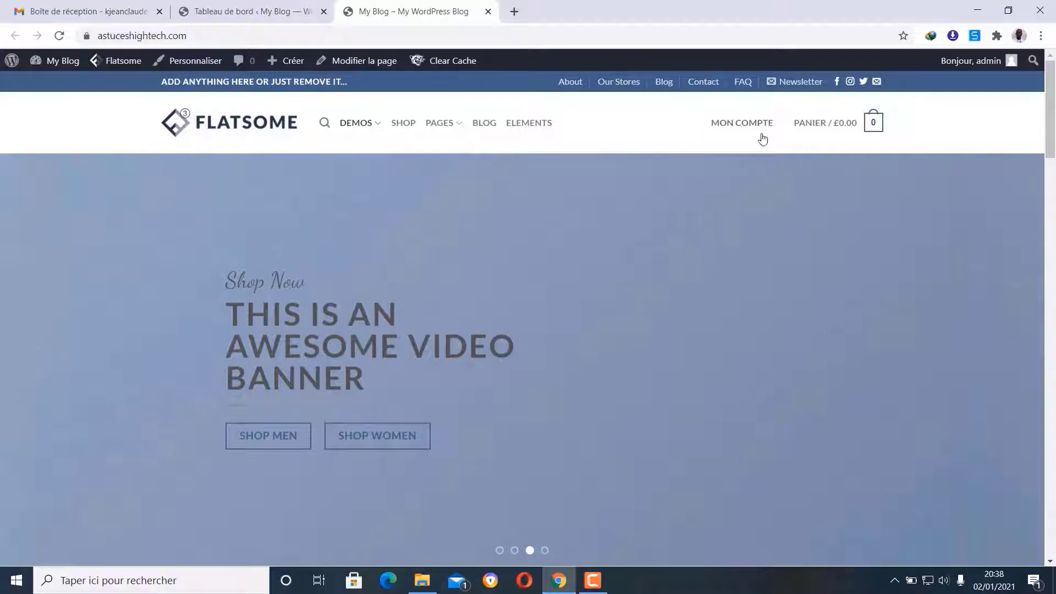
scroll(775, 217, "down", 15)
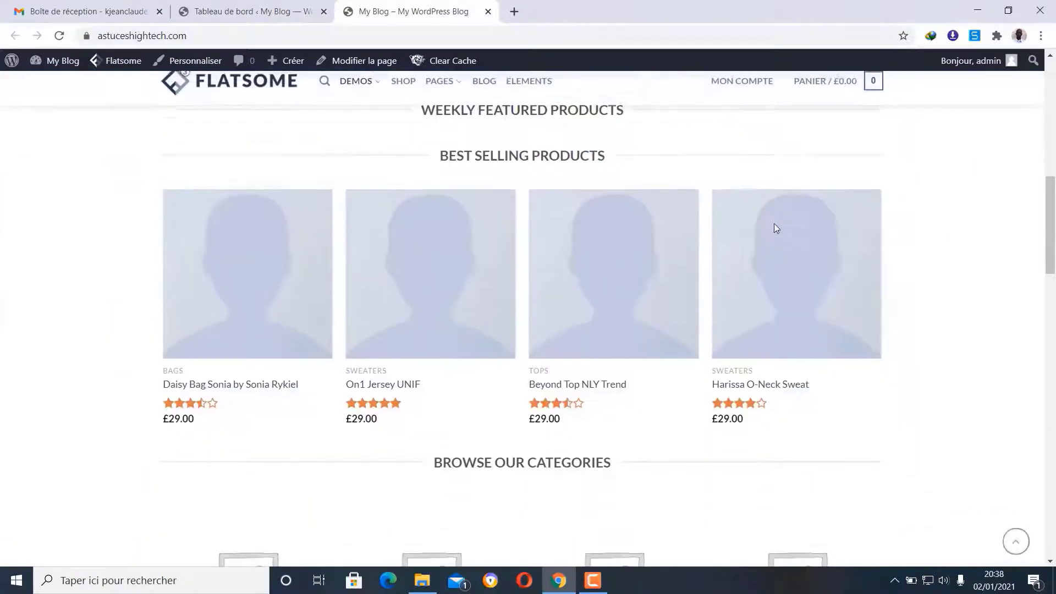
scroll(773, 223, "down", 15)
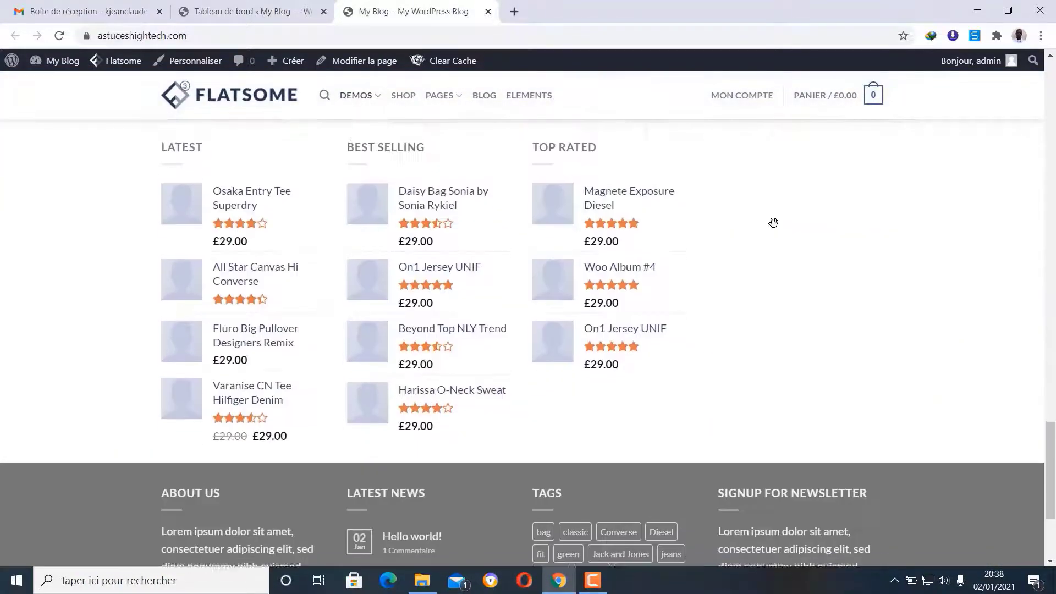
scroll(774, 223, "up", 12)
scroll(774, 222, "up", 18)
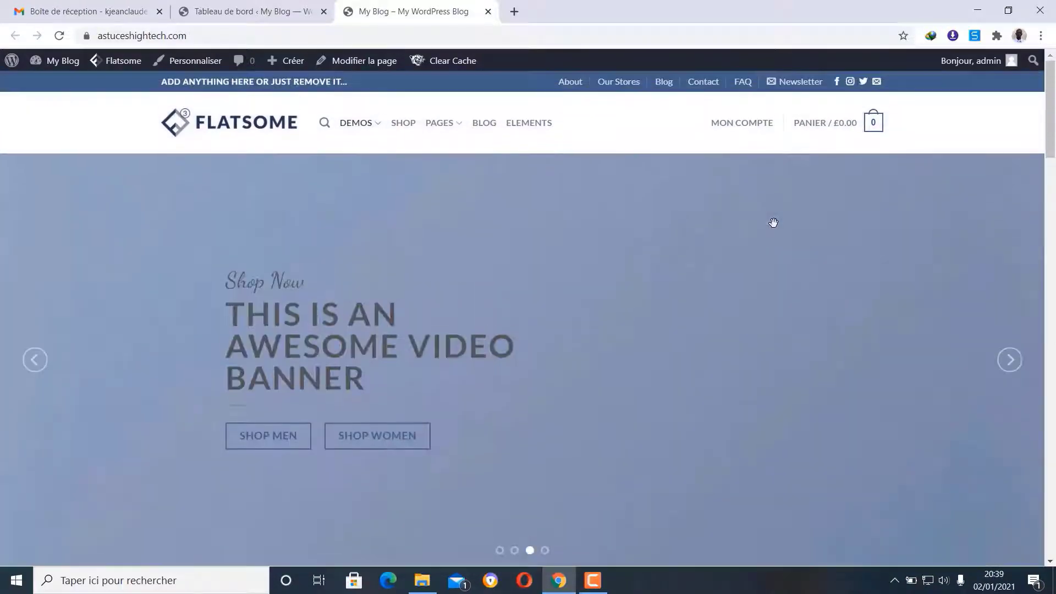
- Open the Classic Shop demo from DEMOS, then browse the Simple Slider demo page
mouse_move(369, 133)
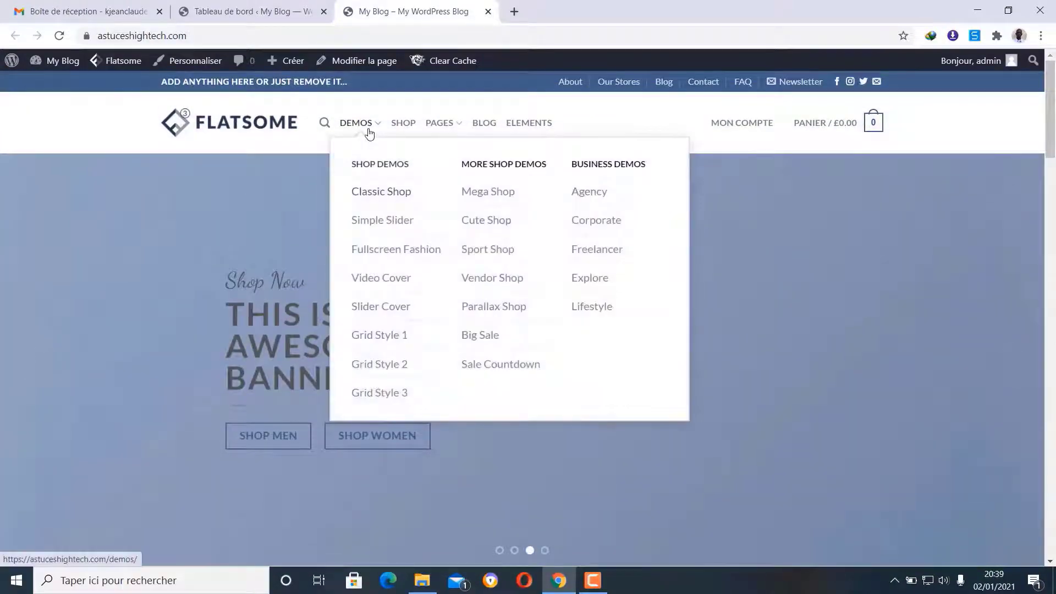
left_click(374, 193)
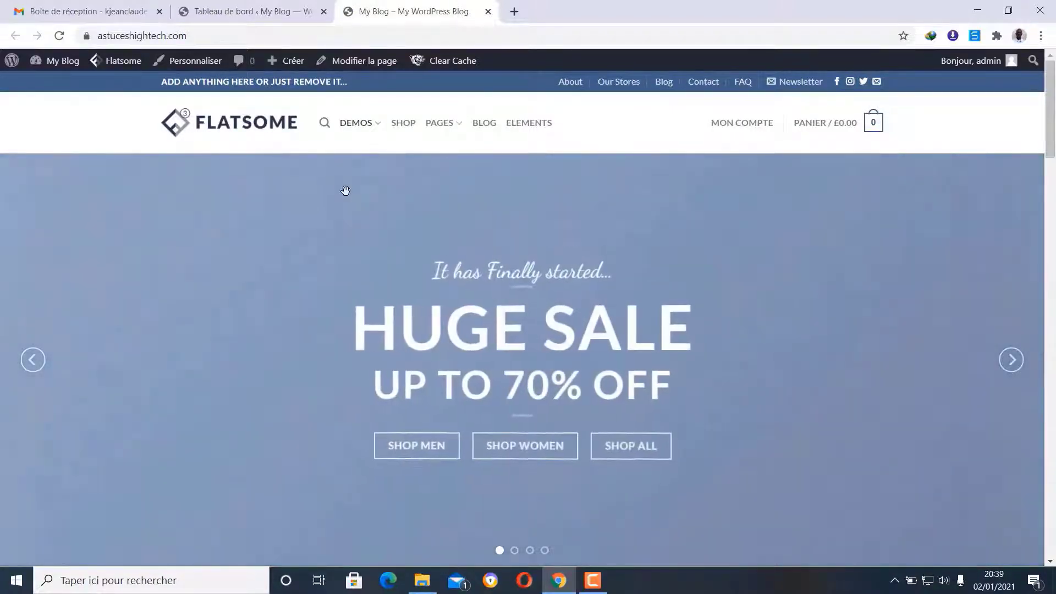
mouse_move(363, 132)
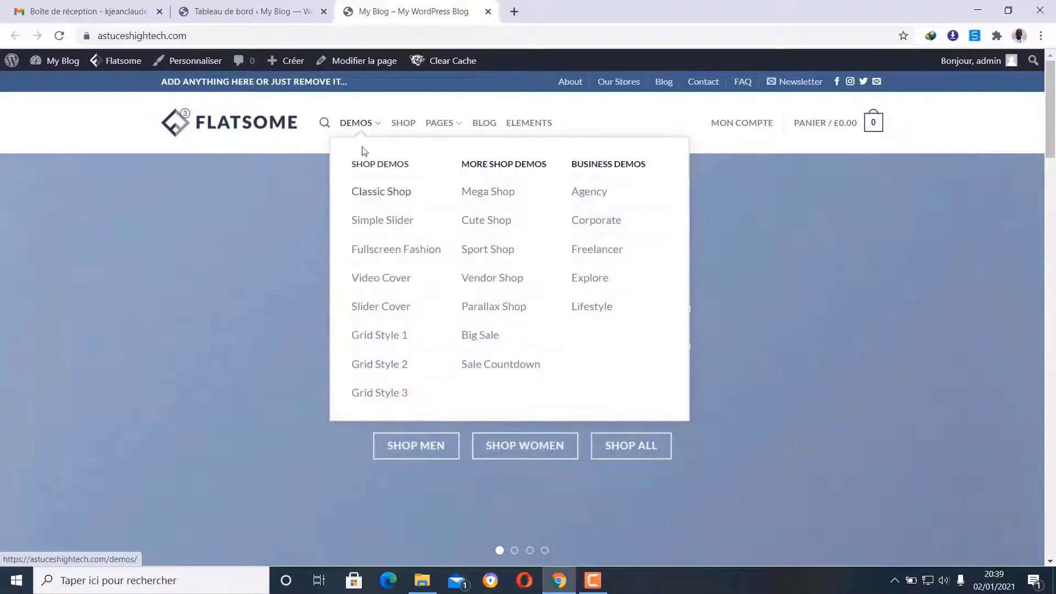
left_click(376, 221)
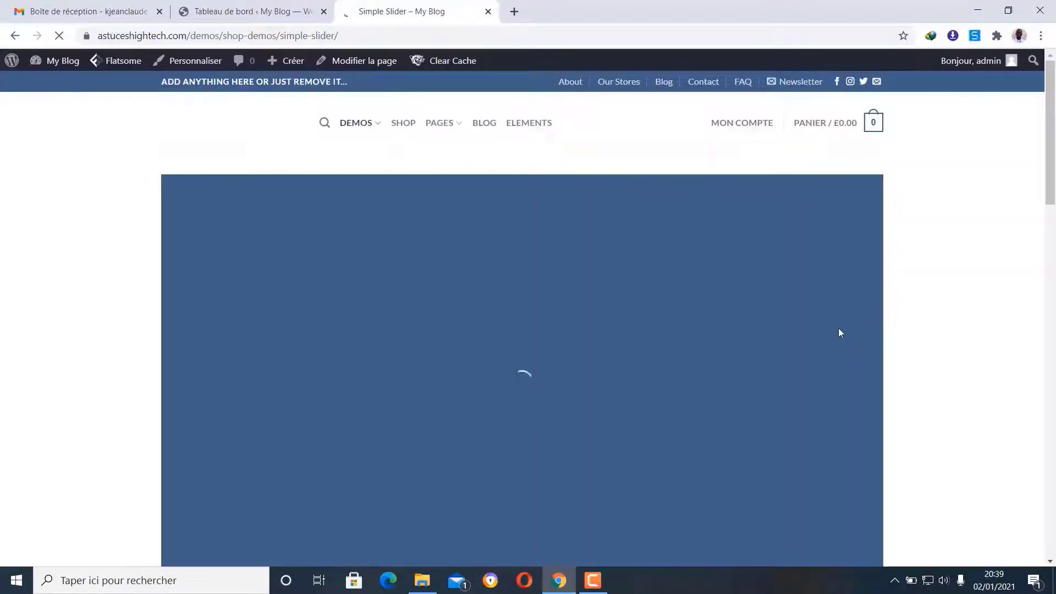
scroll(816, 334, "down", 4)
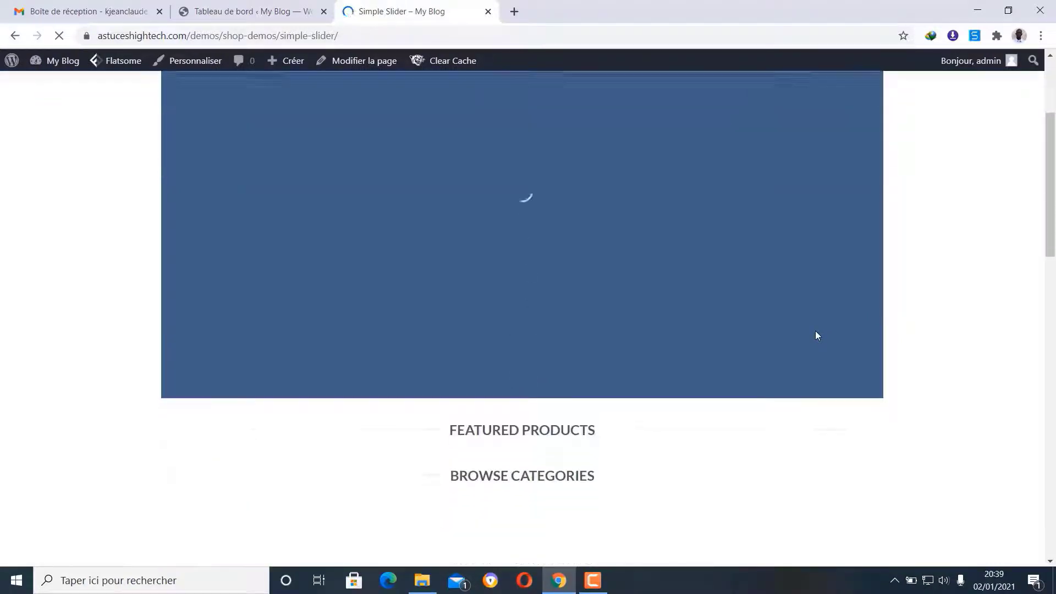
scroll(817, 334, "up", 4)
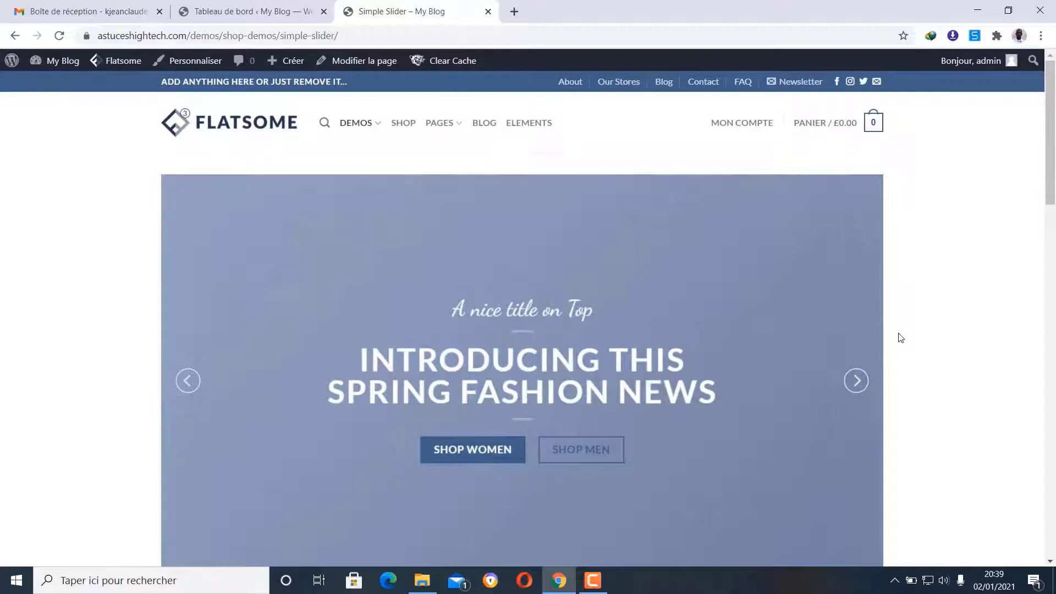
scroll(900, 338, "down", 8)
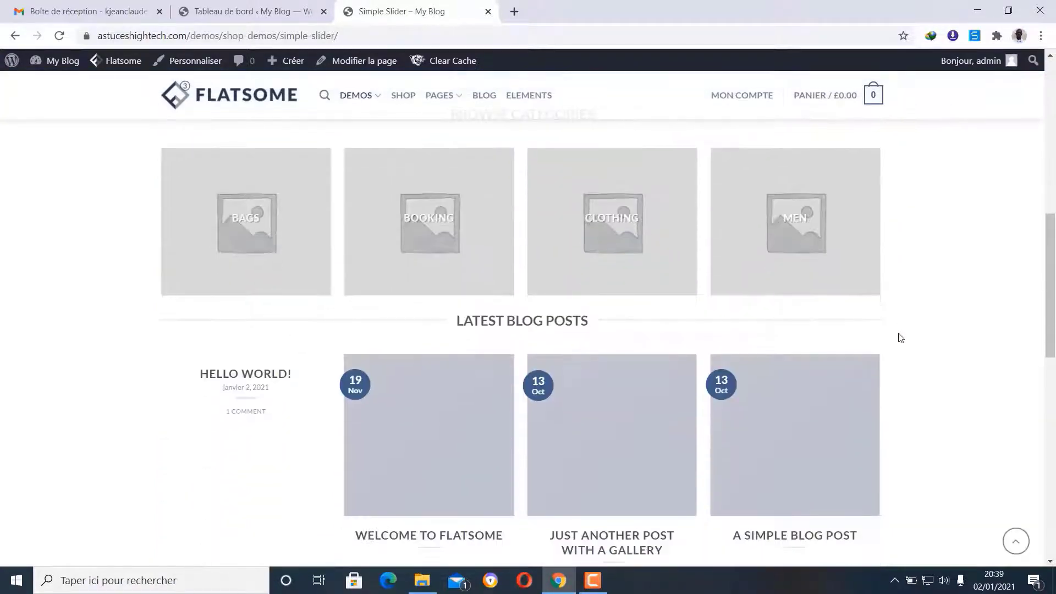
scroll(900, 338, "down", 8)
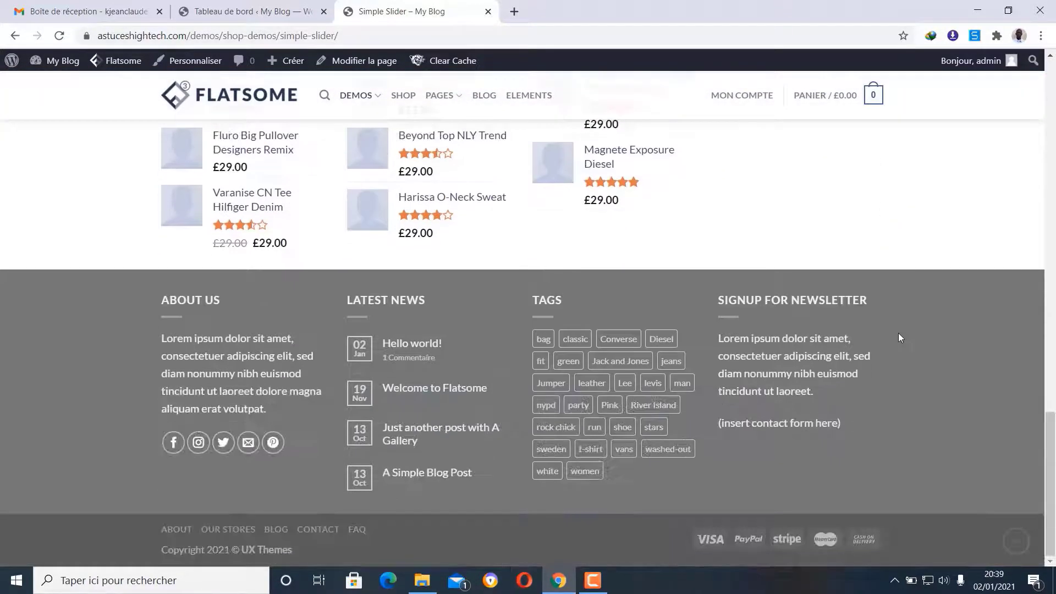
scroll(901, 338, "up", 15)
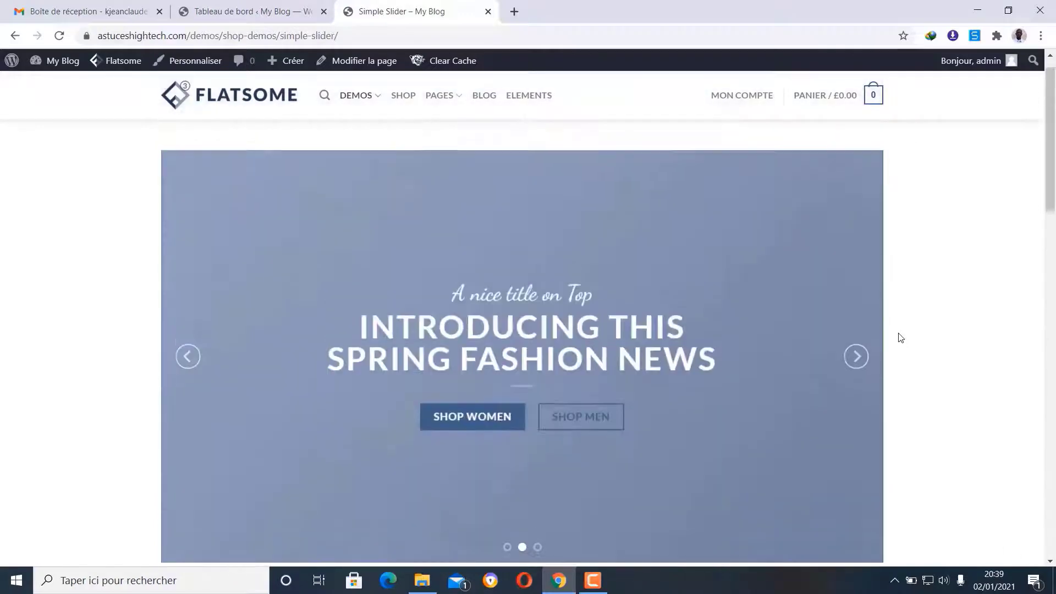
scroll(790, 374, "up", 1)
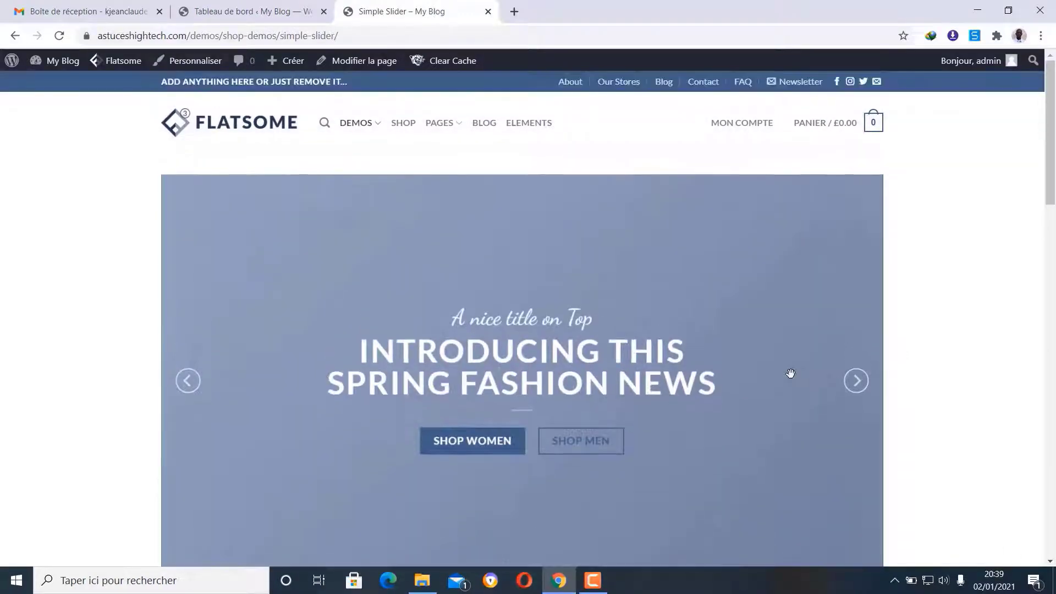
- Browse the Grid Style 1 demo page, then return to the Classic Shop home page
mouse_move(367, 139)
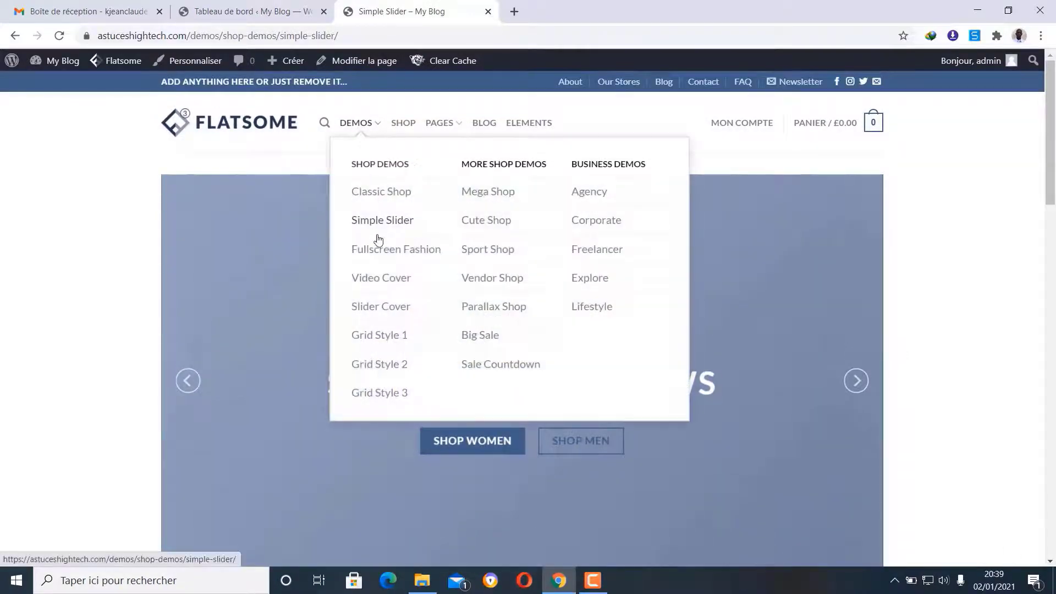
left_click(384, 338)
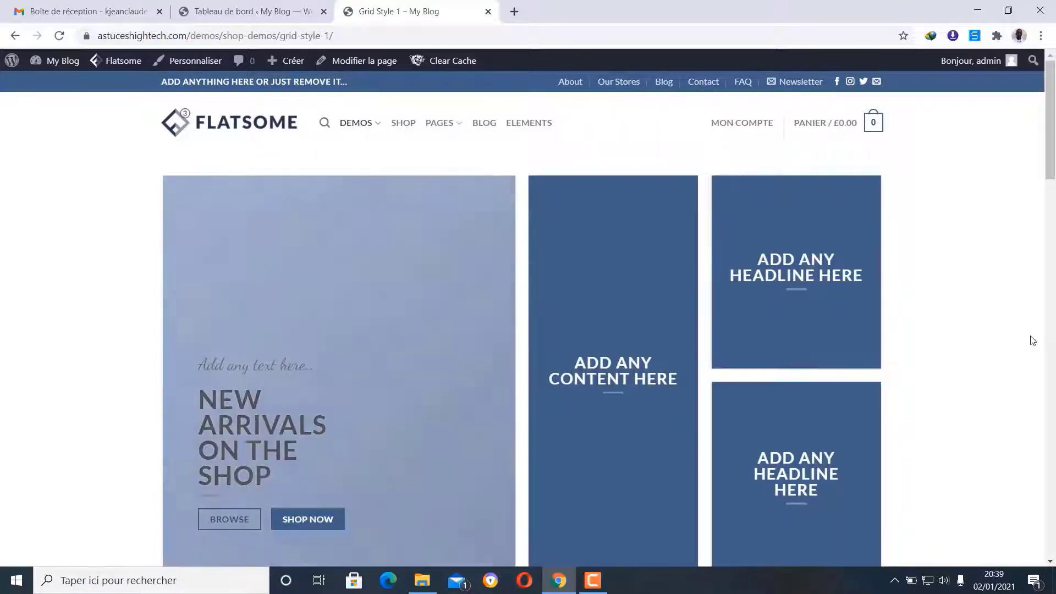
scroll(1033, 340, "down", 1)
scroll(1033, 340, "down", 12)
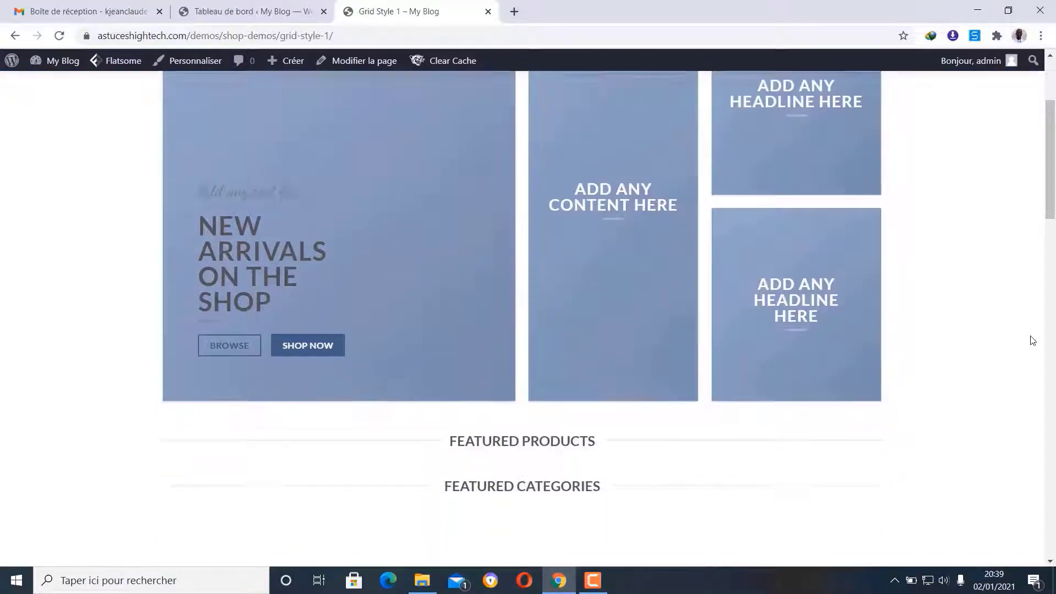
scroll(1031, 339, "down", 15)
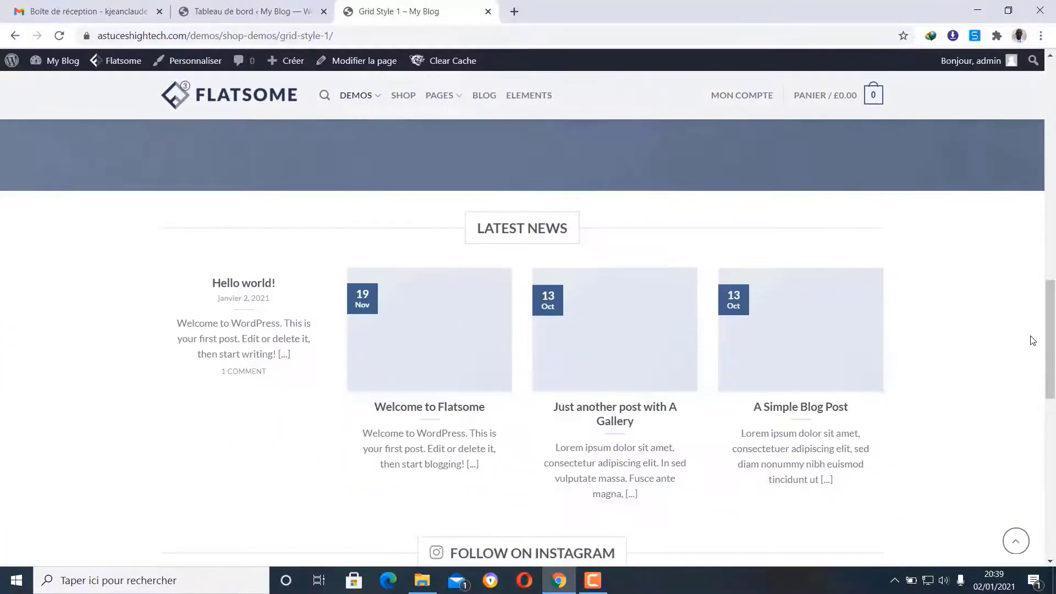
scroll(1032, 340, "up", 17)
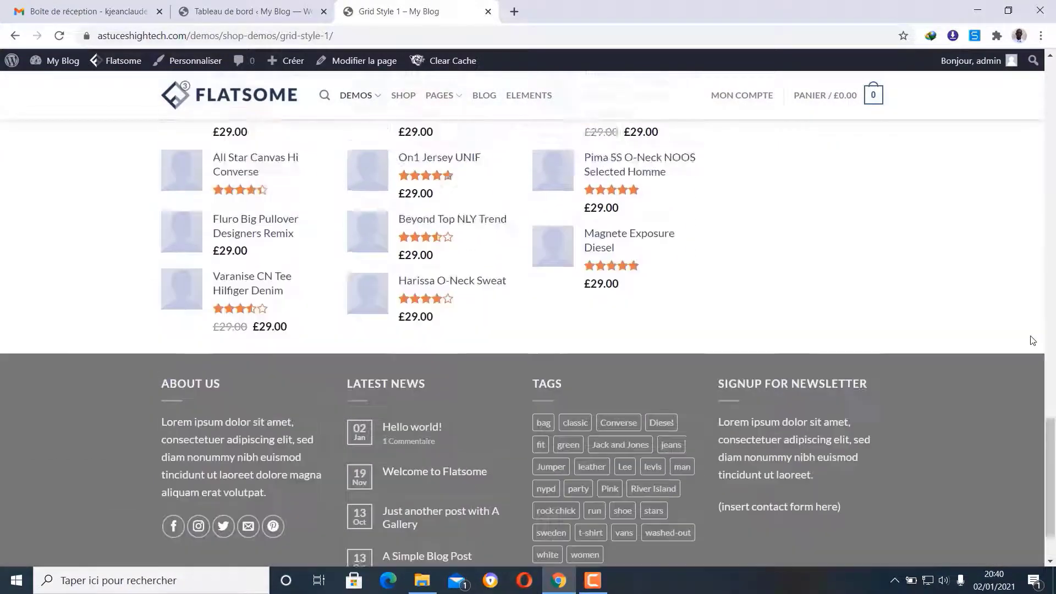
scroll(1033, 340, "up", 12)
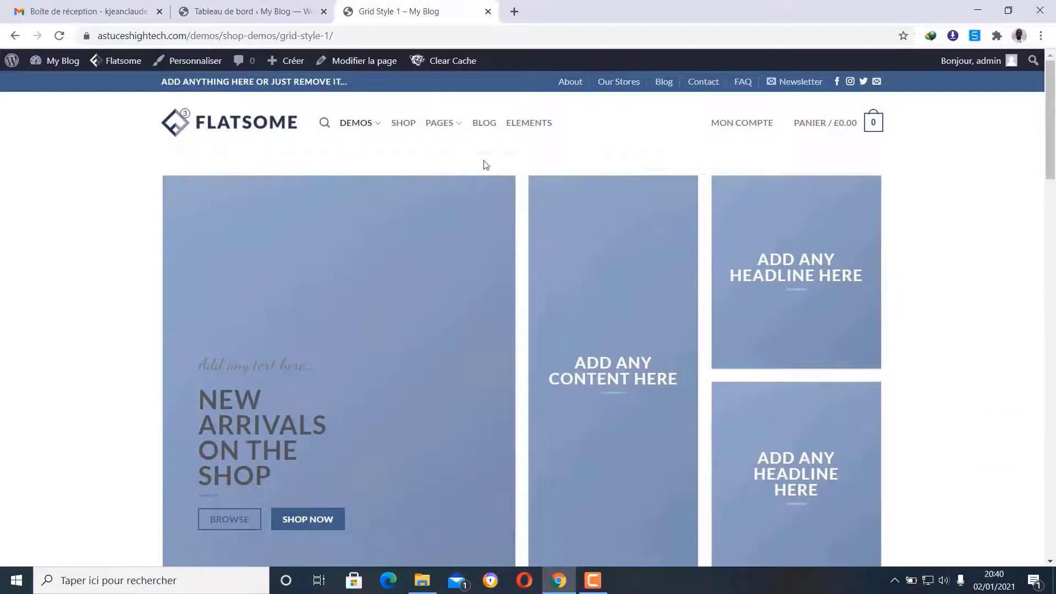
mouse_move(364, 132)
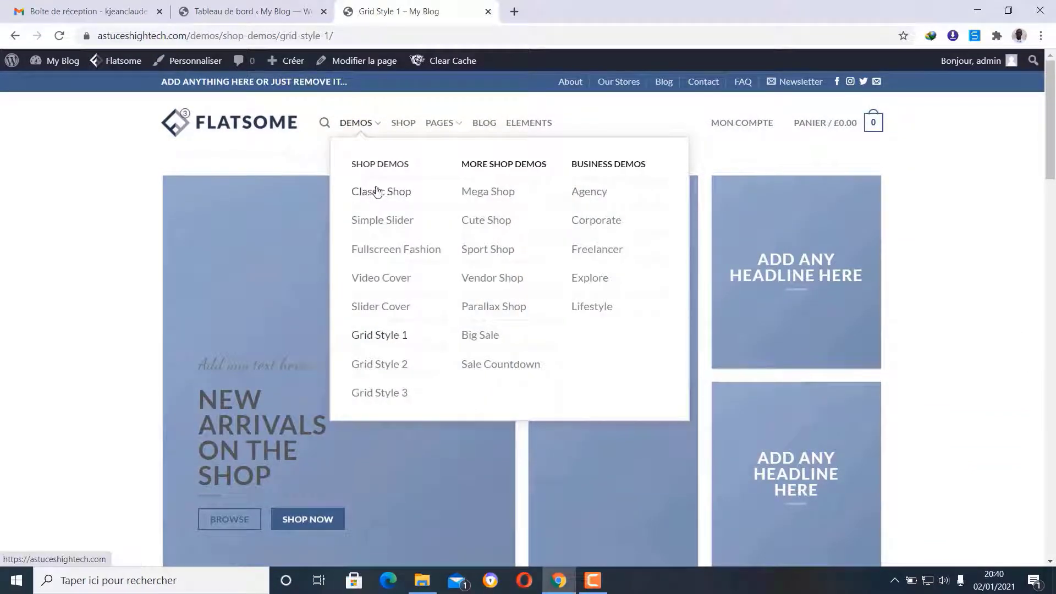
left_click(388, 192)
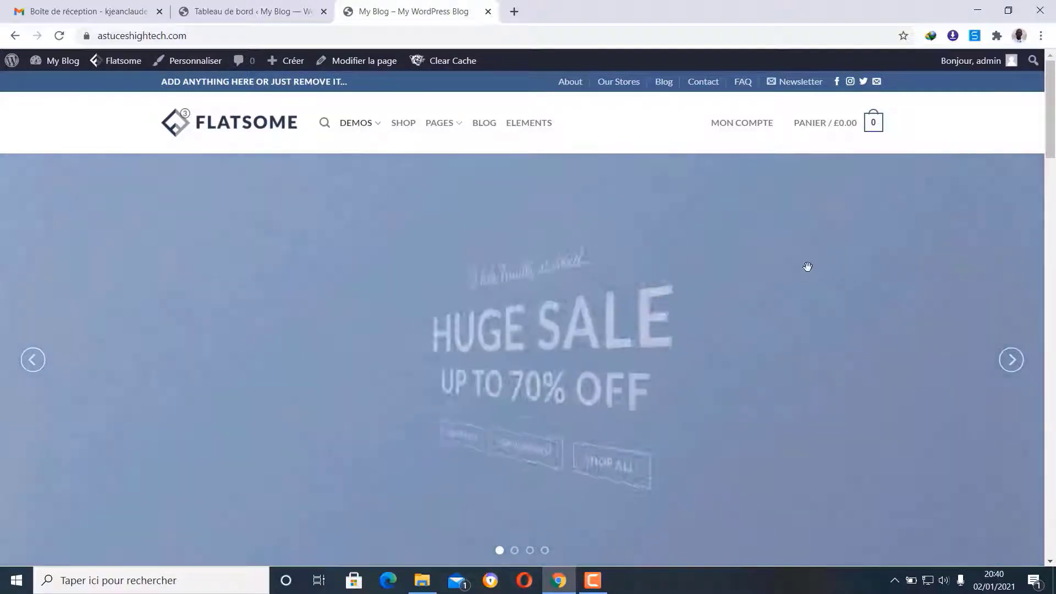
- Switch from the storefront to the Tableau de bord admin tab and reveal the Apparence submenu
scroll(526, 289, "down", 8)
scroll(526, 288, "up", 5)
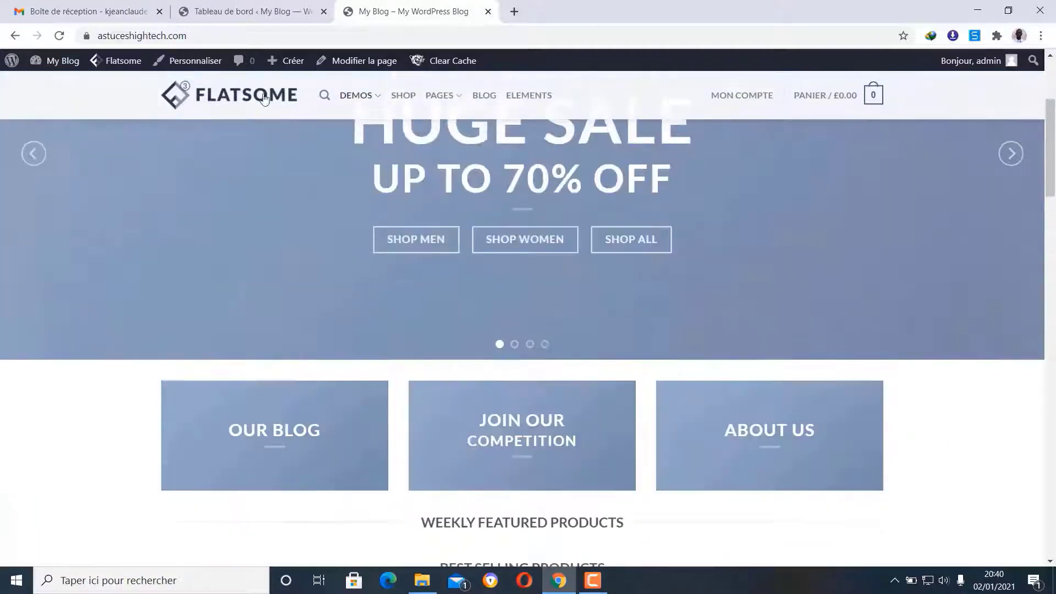
left_click(263, 3)
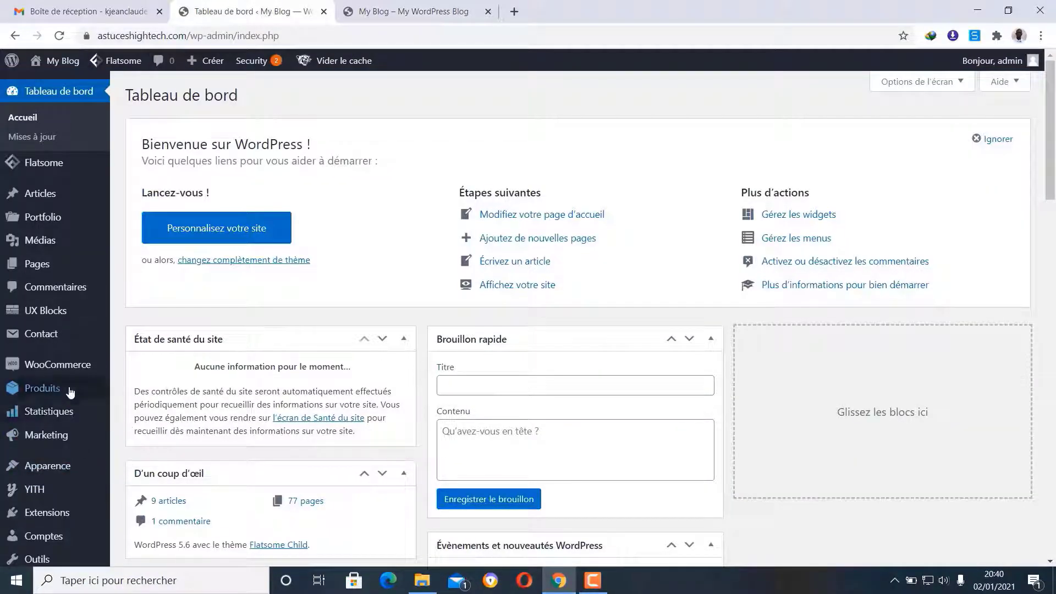
scroll(44, 434, "down", 1)
mouse_move(58, 402)
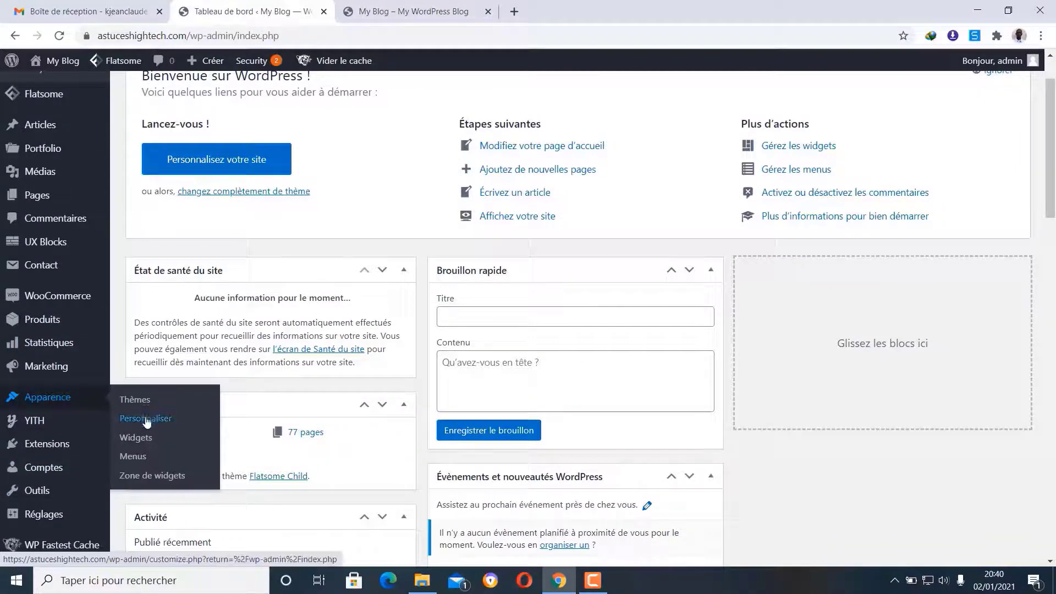
- Open Apparence > Menus and compare the Main menu's Demos, Shop Demos and Classic Shop items with the live navigation
left_click(132, 457)
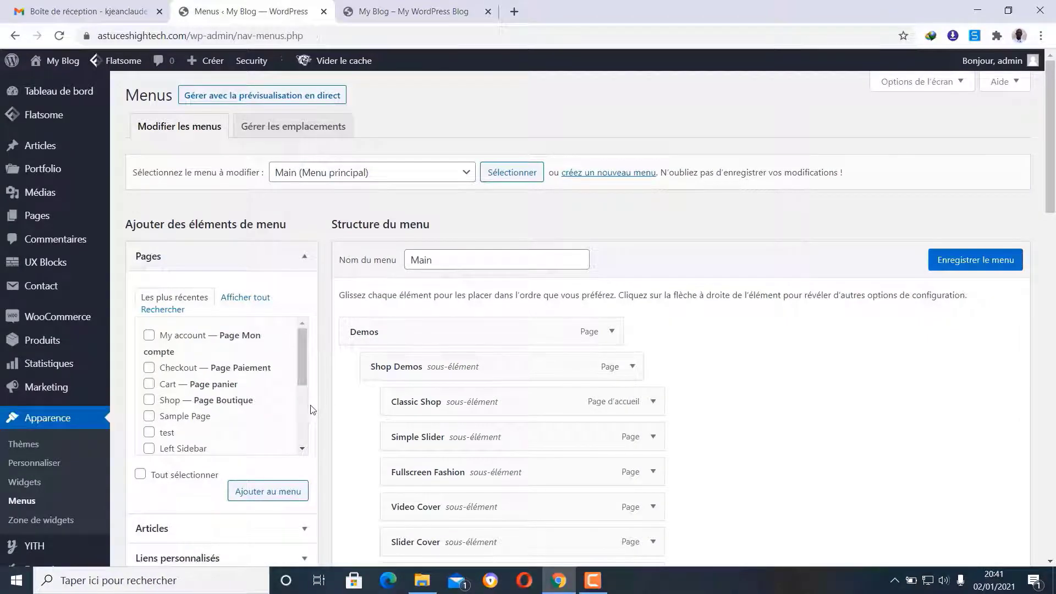
scroll(487, 338, "down", 14)
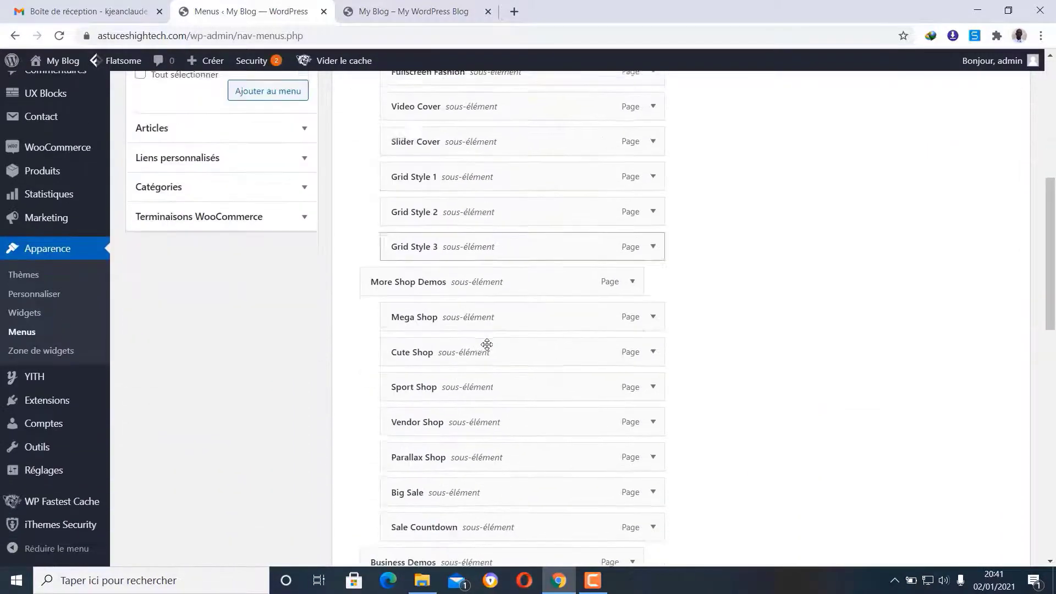
scroll(487, 345, "down", 7)
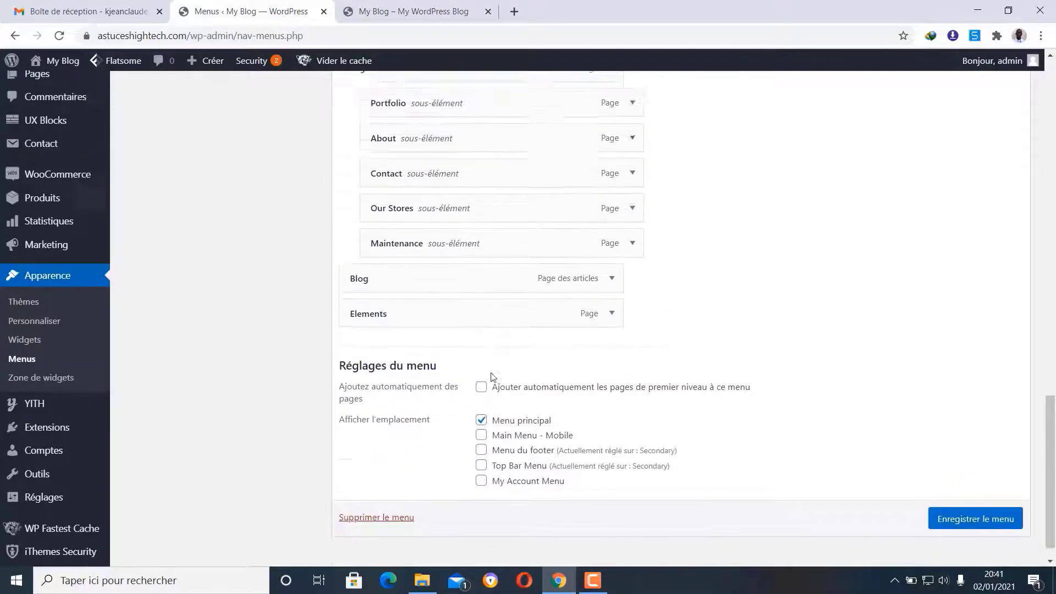
scroll(489, 363, "up", 6)
scroll(491, 374, "up", 15)
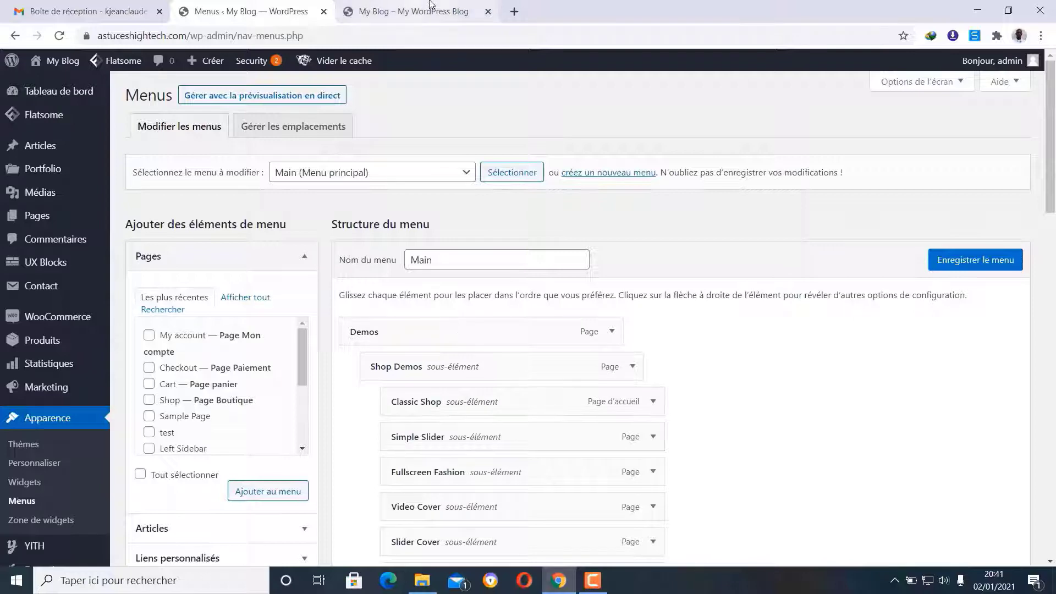
left_click(385, 11)
mouse_move(382, 94)
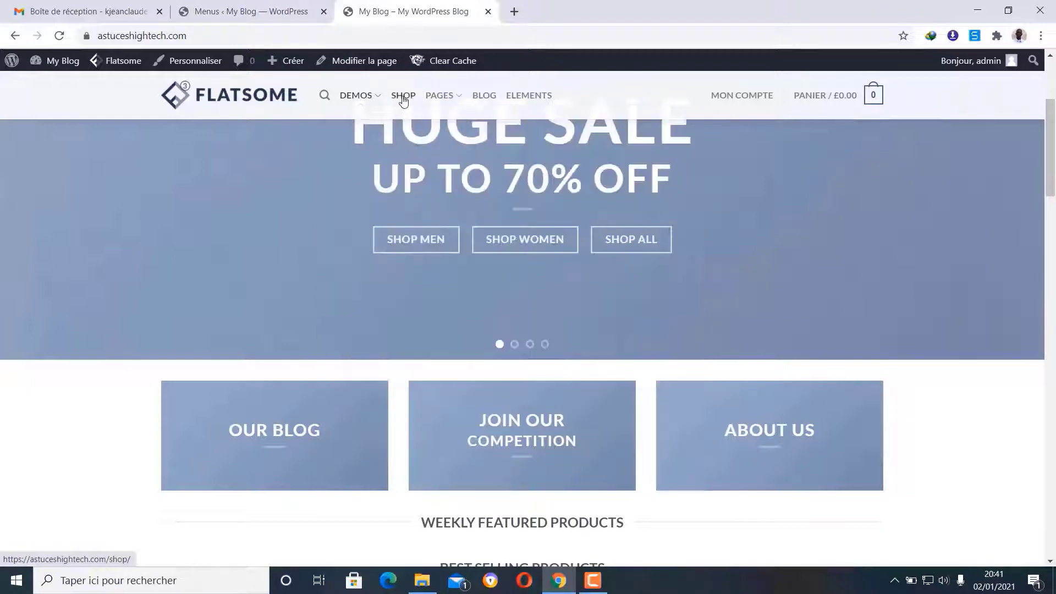
left_click(281, 6)
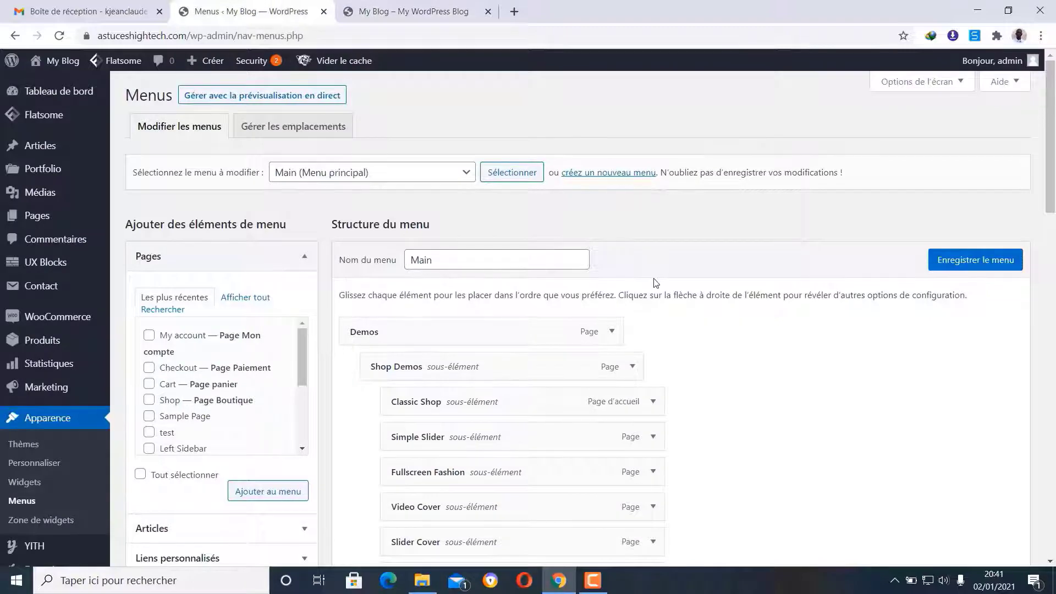
scroll(655, 283, "down", 3)
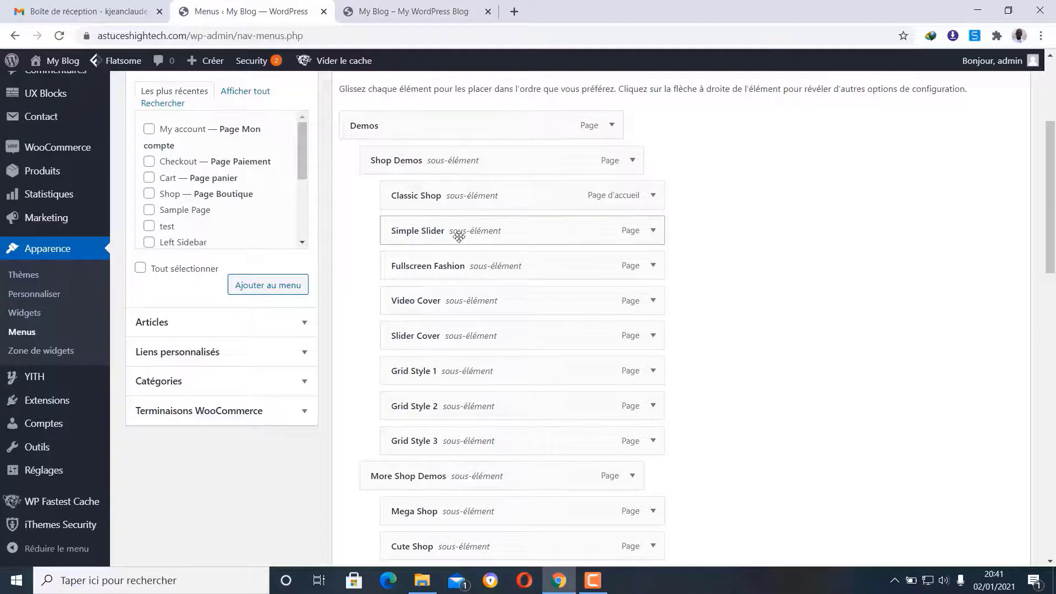
- Remove the Simple Slider, Video Cover and Shop Demos entries from the Main menu with Retirer
left_click(653, 232)
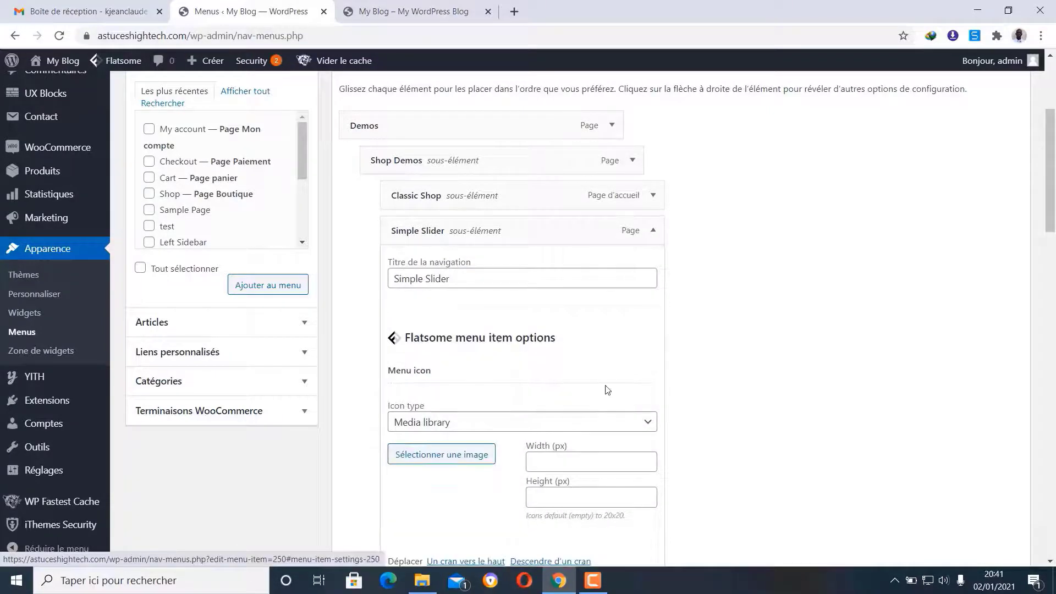
scroll(608, 391, "down", 2)
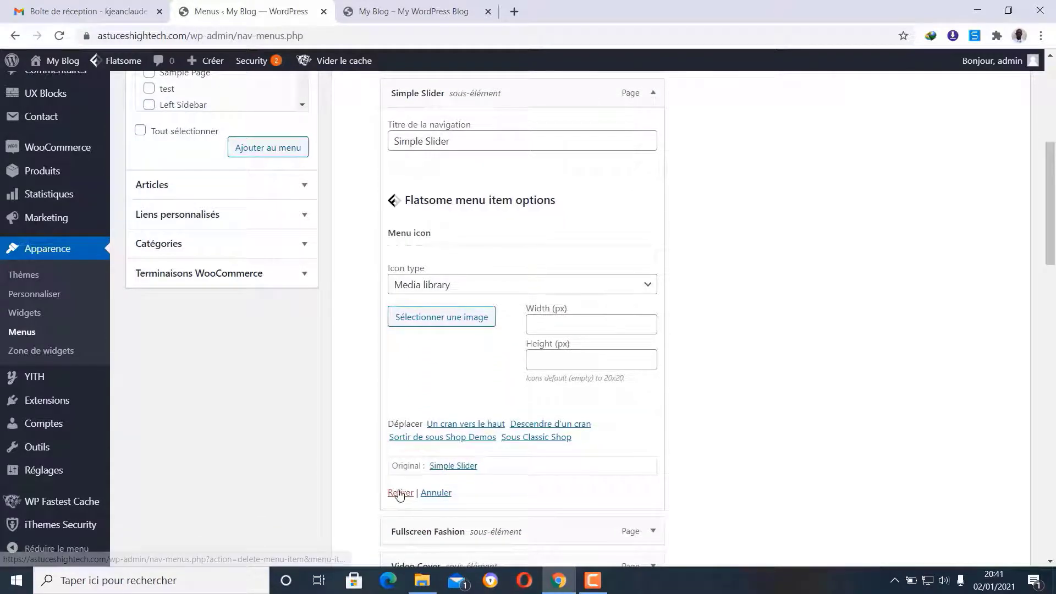
left_click(397, 492)
scroll(542, 350, "up", 1)
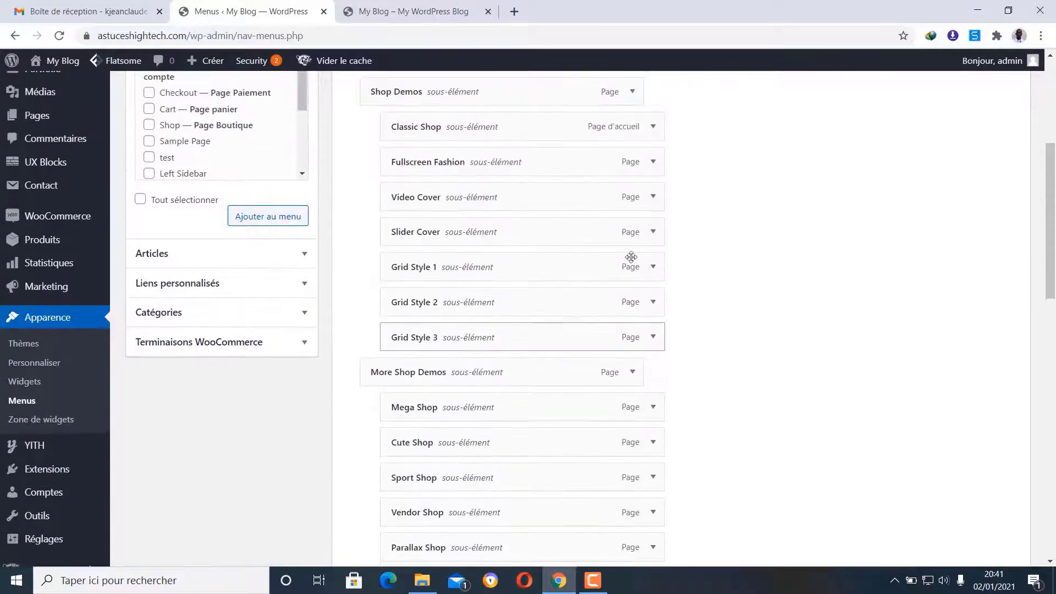
left_click(654, 196)
scroll(531, 352, "down", 5)
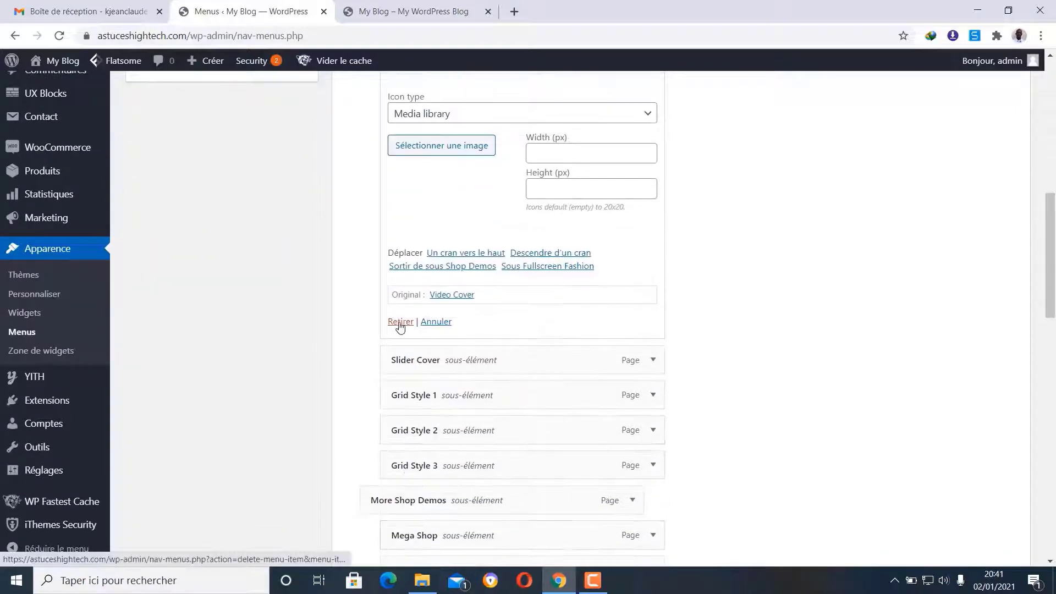
left_click(400, 322)
scroll(471, 281, "up", 6)
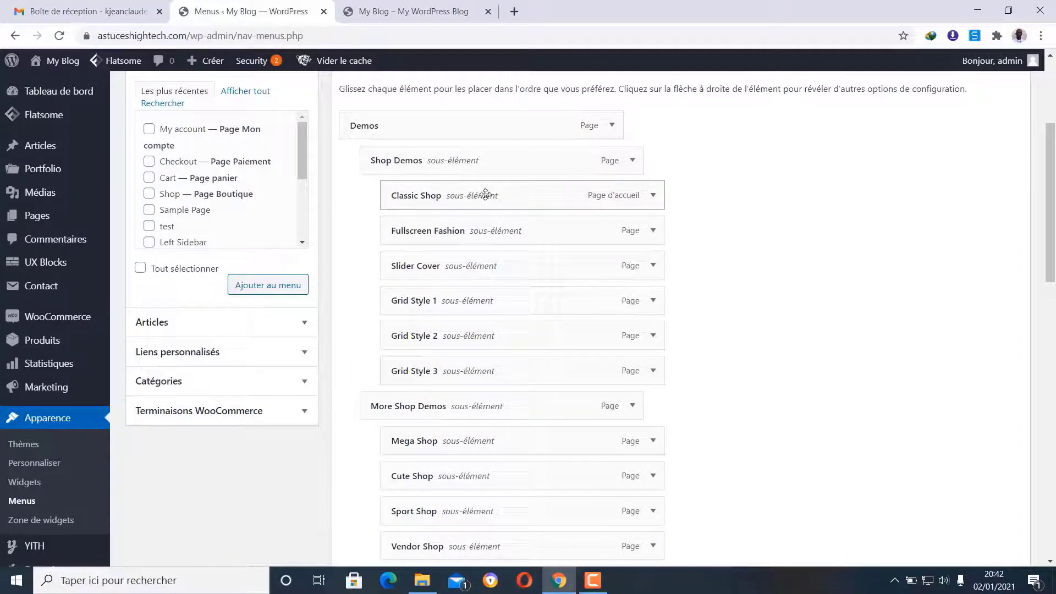
left_click(635, 165)
scroll(420, 371, "down", 2)
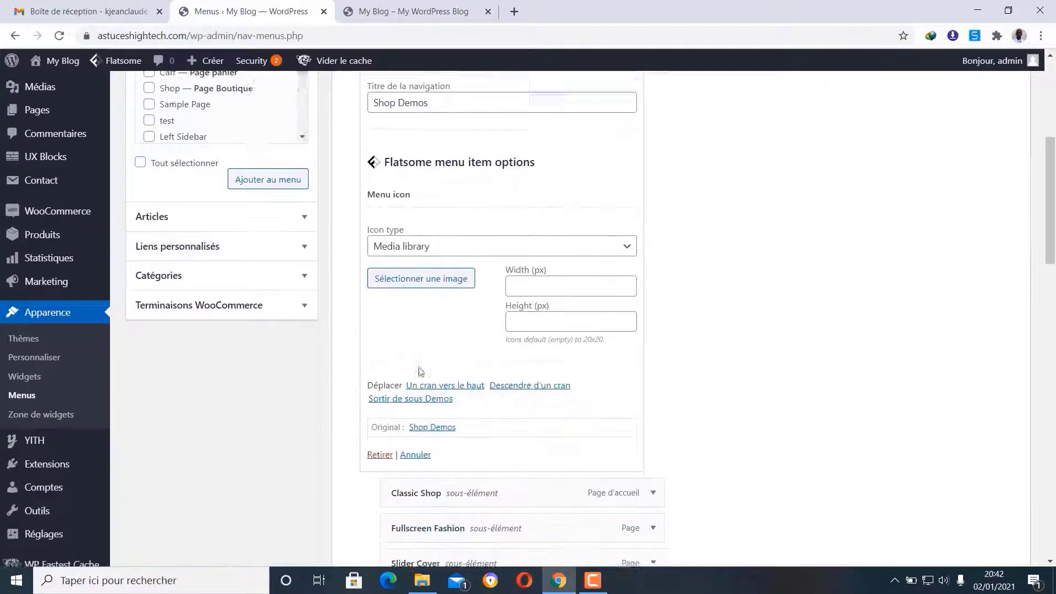
left_click(380, 423)
scroll(501, 304, "up", 1)
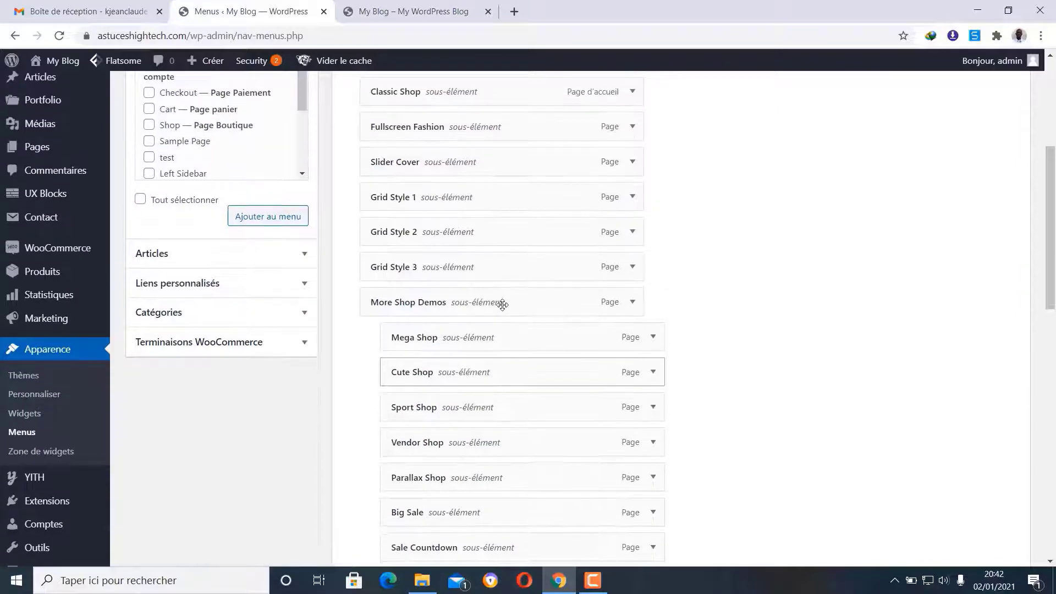
scroll(502, 304, "up", 2)
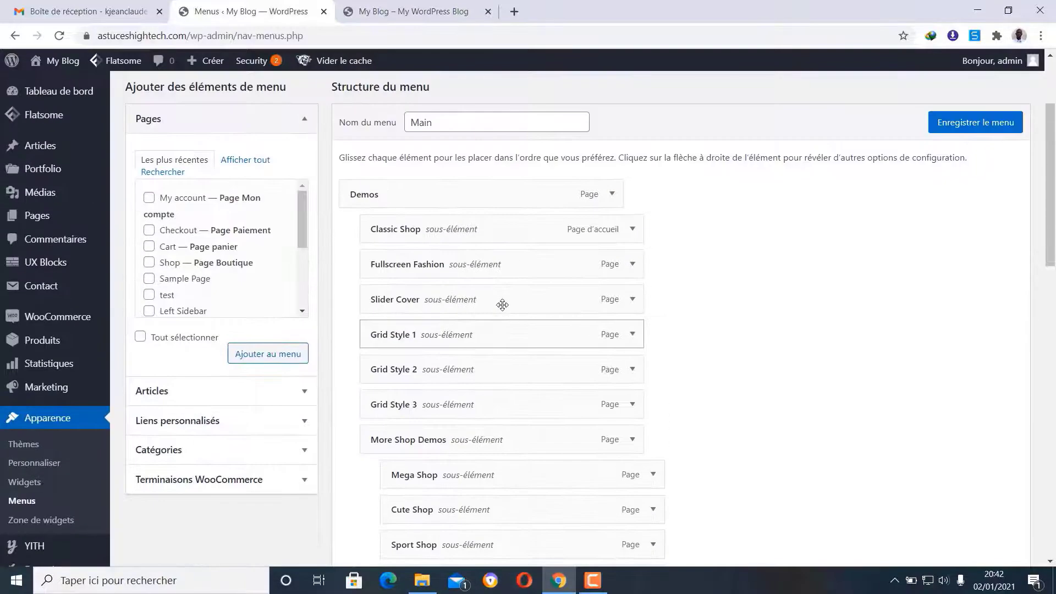
- Remove the Demos and Lifestyle entries from the Main menu, then view the live storefront
left_click(617, 194)
scroll(544, 267, "down", 4)
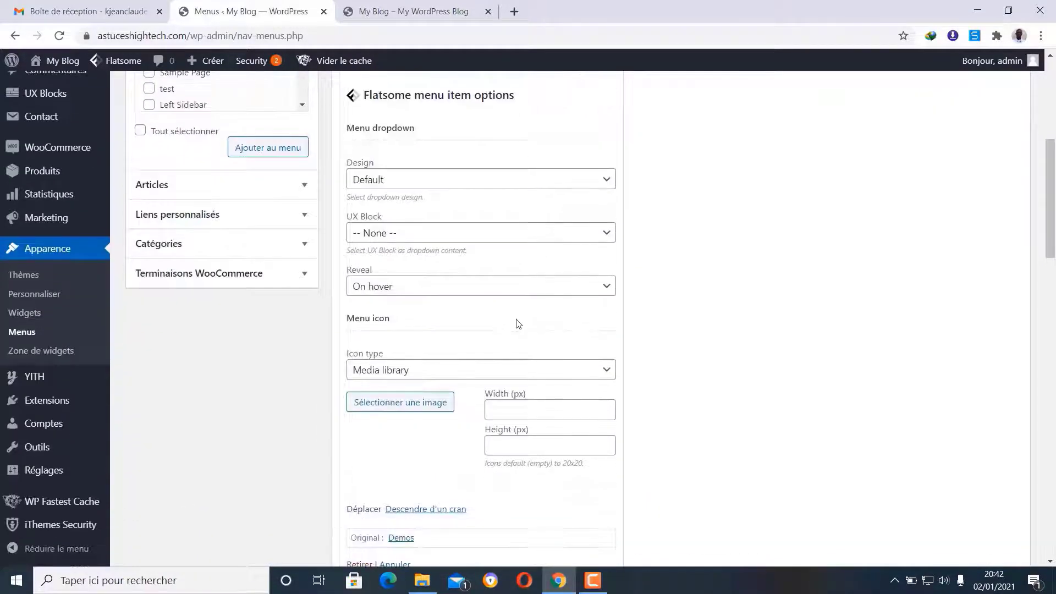
scroll(518, 324, "down", 2)
left_click(356, 428)
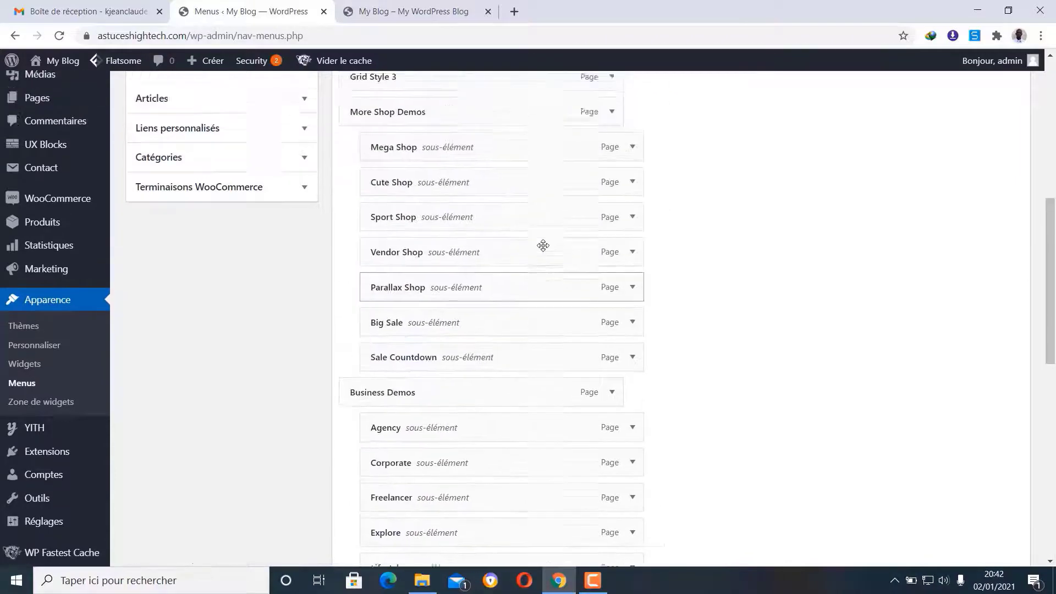
scroll(543, 245, "up", 4)
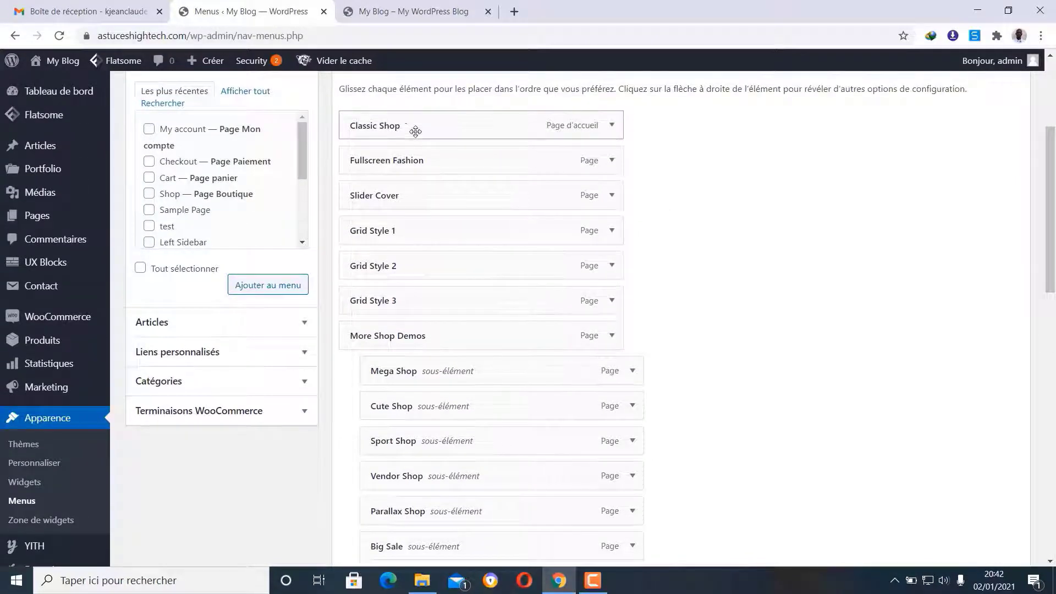
scroll(596, 165, "up", 1)
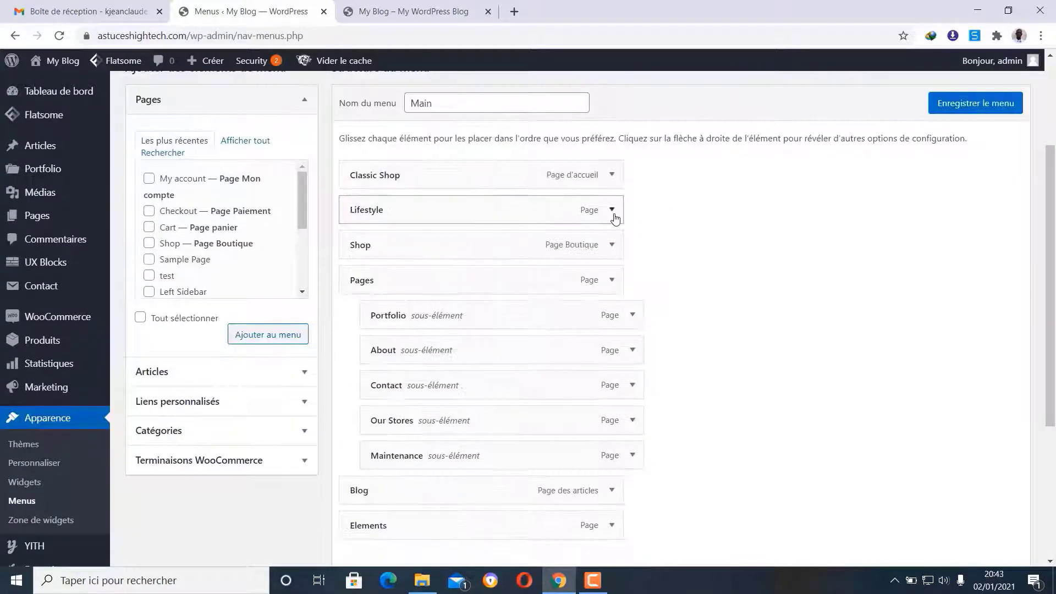
left_click(612, 210)
scroll(342, 539, "down", 1)
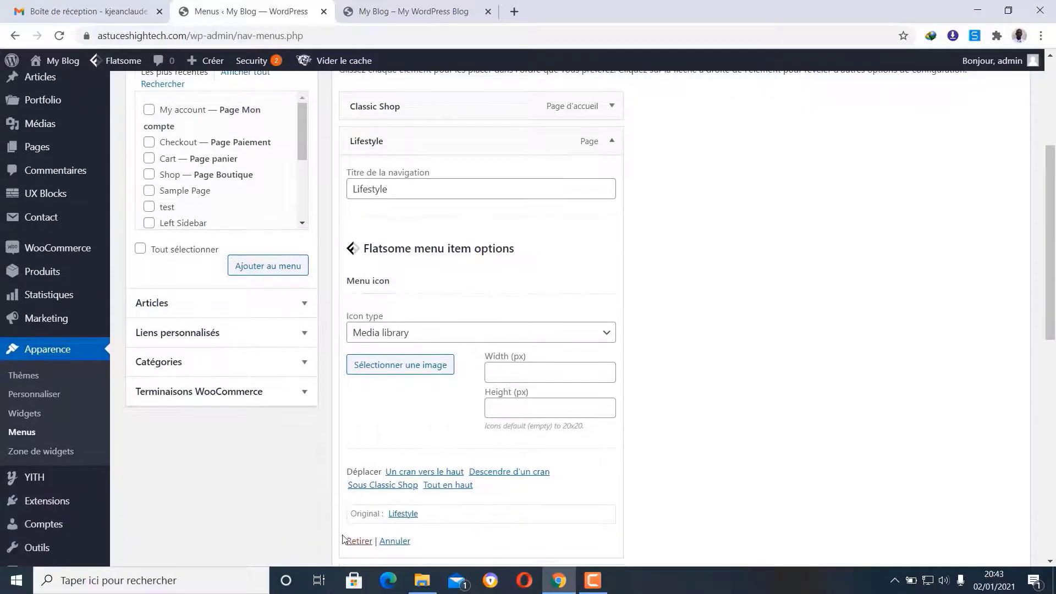
left_click(358, 541)
scroll(509, 250, "up", 1)
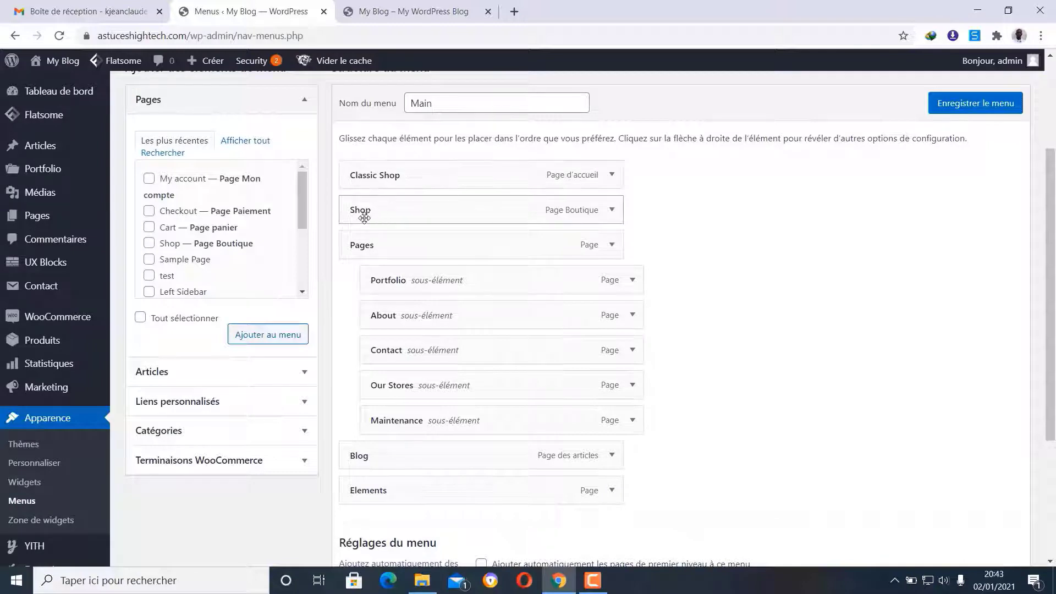
left_click(461, 15)
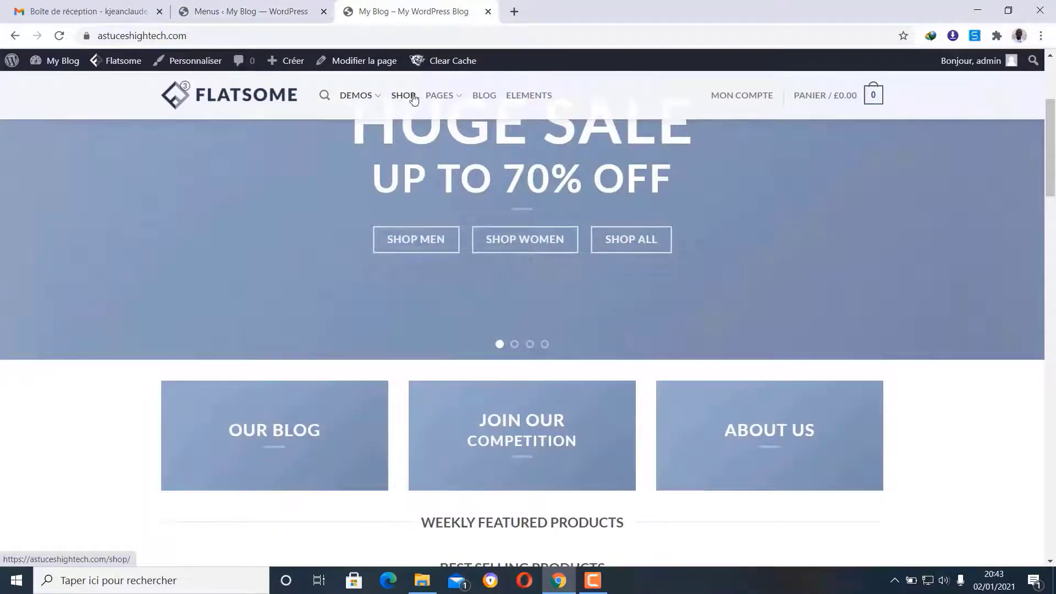
- Browse the product grid on the store's Shop page, then go back to the Menus editor
left_click(409, 98)
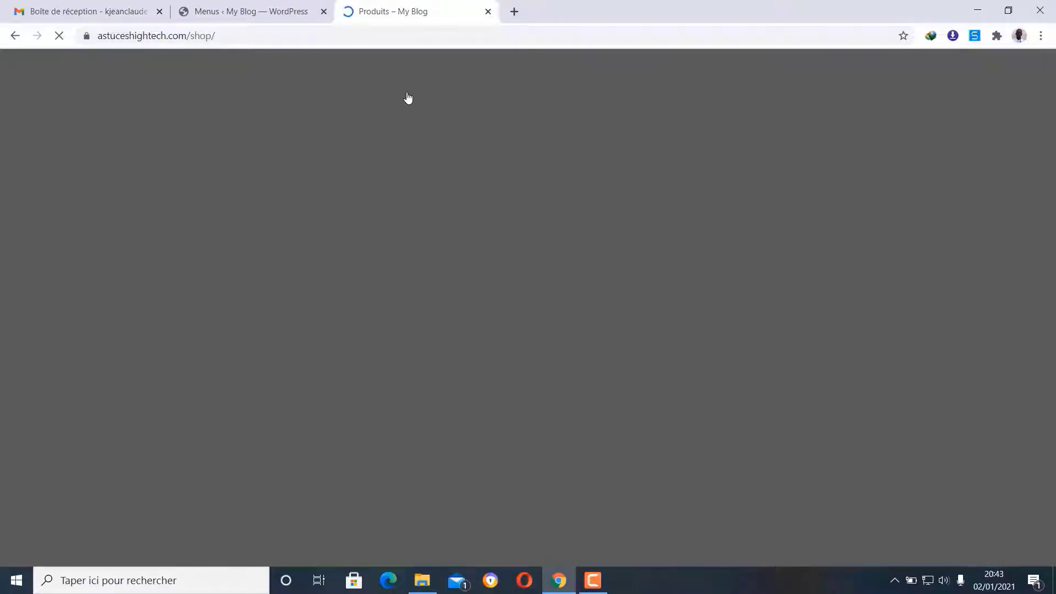
scroll(715, 318, "down", 10)
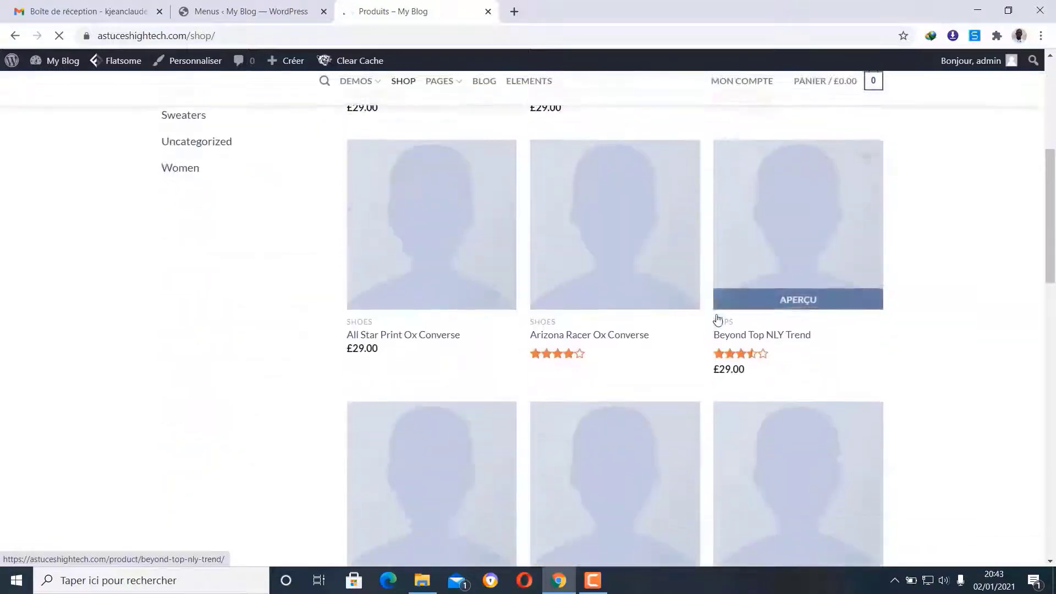
scroll(716, 315, "down", 12)
scroll(718, 318, "up", 15)
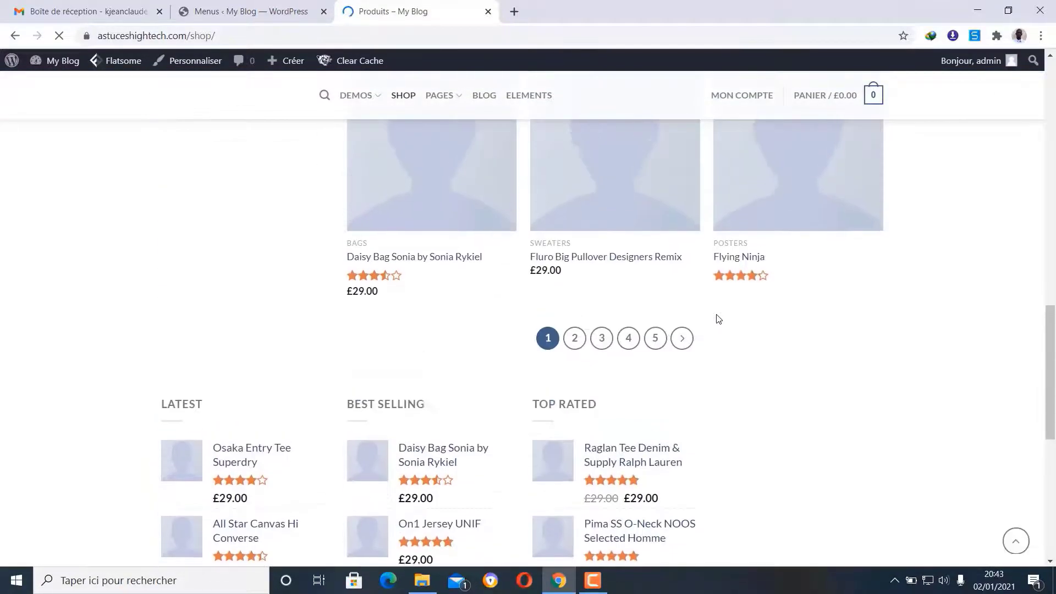
scroll(596, 271, "down", 6)
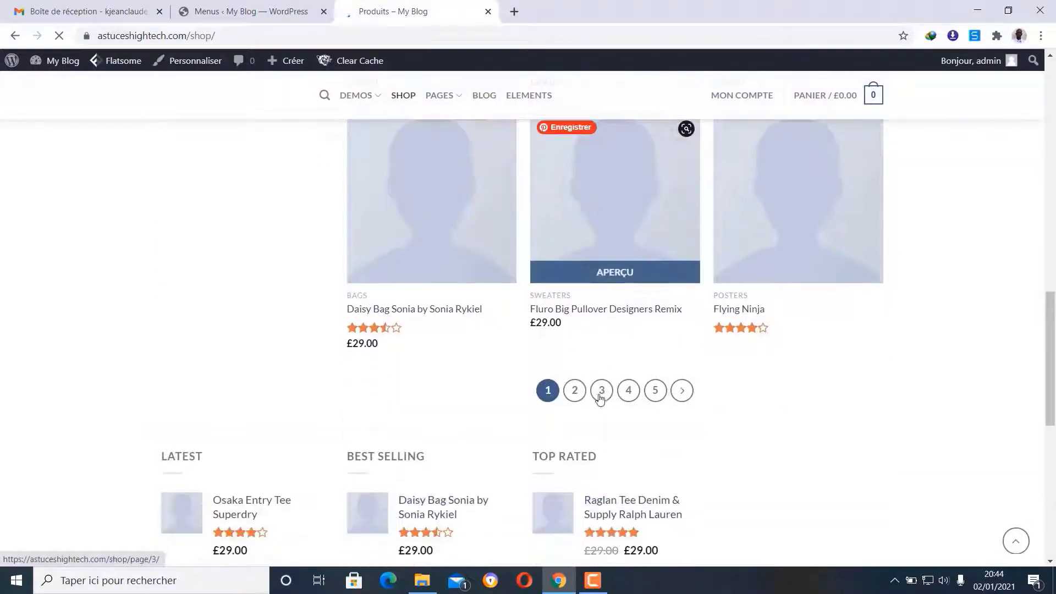
scroll(576, 336, "up", 6)
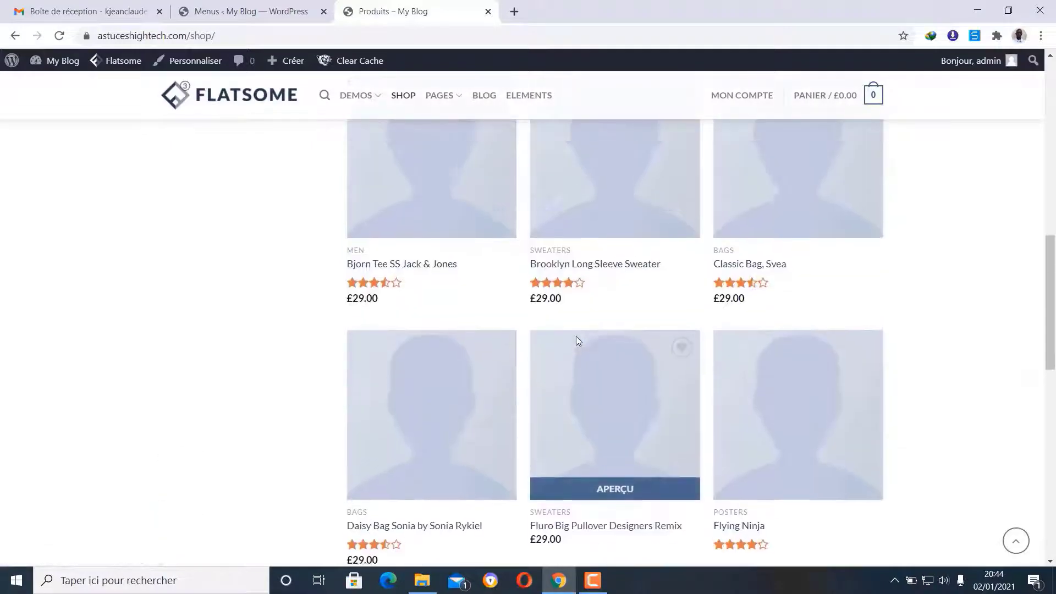
scroll(549, 242, "up", 5)
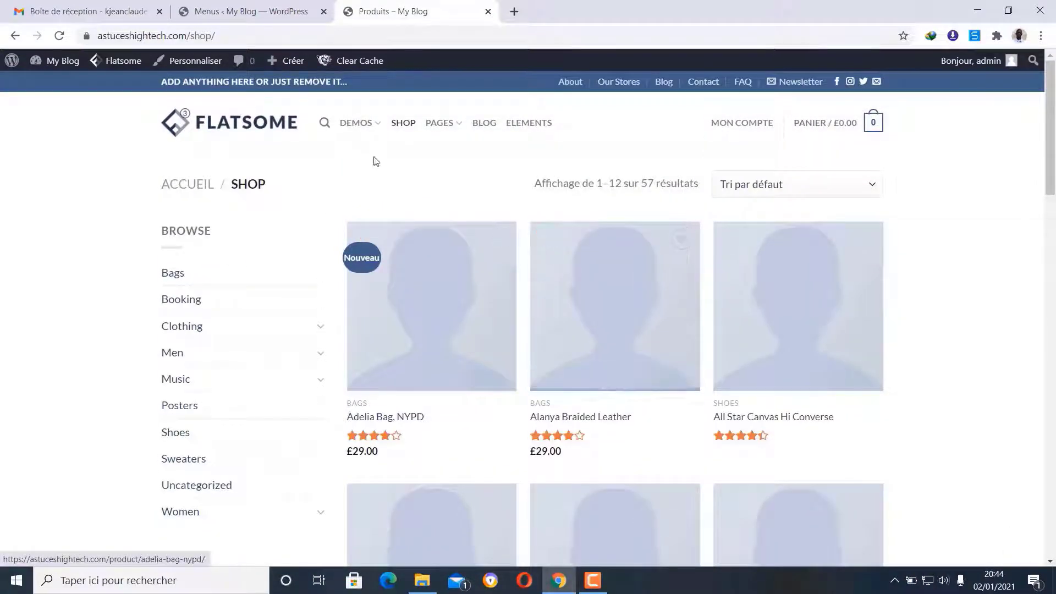
left_click(278, 5)
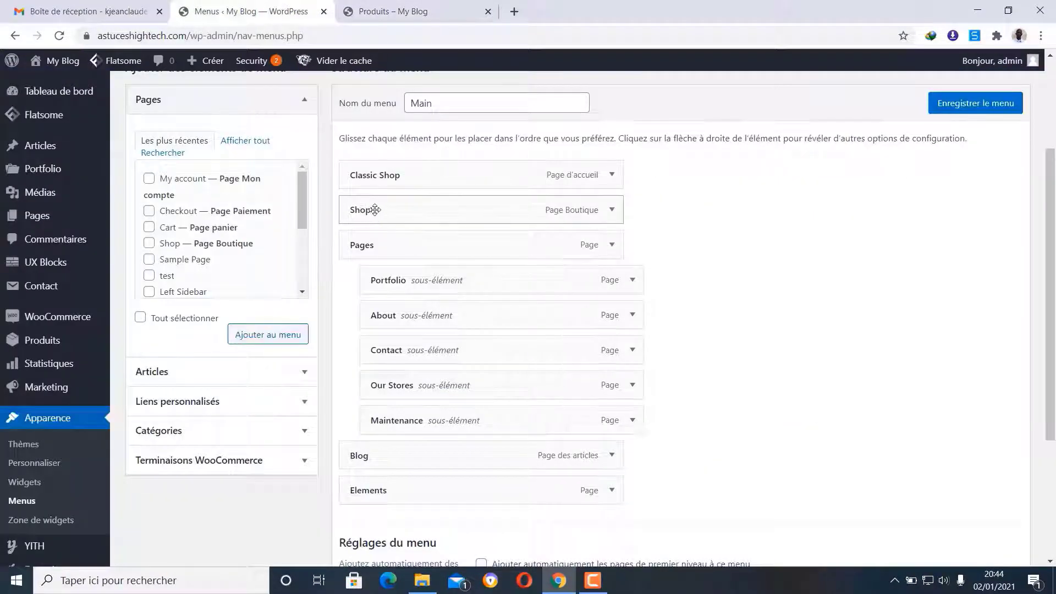
- Remove the Pages and Portfolio entries from the main menu
left_click(613, 246)
scroll(423, 489, "down", 1)
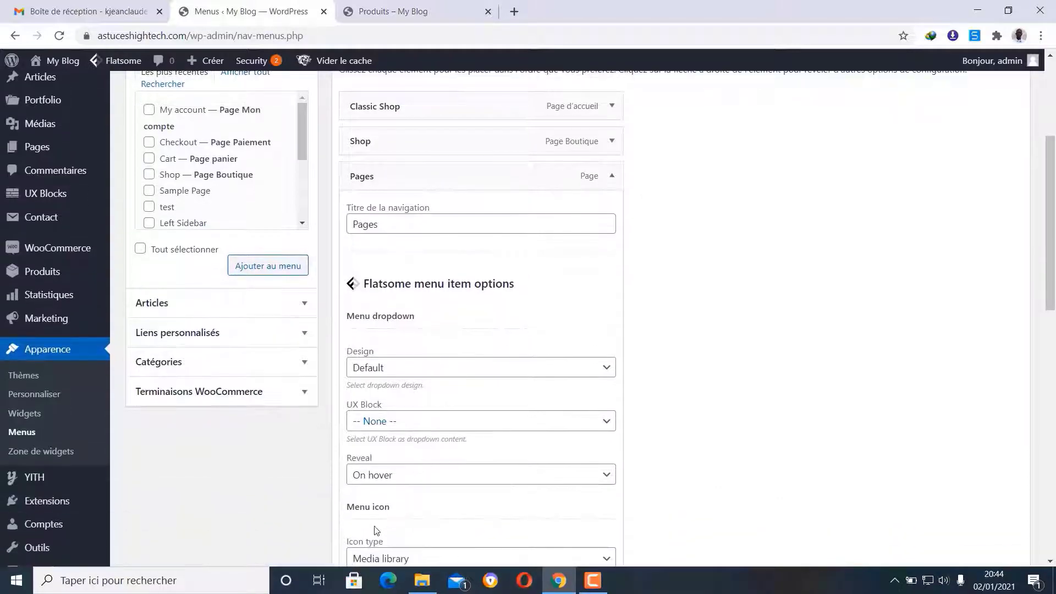
scroll(377, 531, "down", 5)
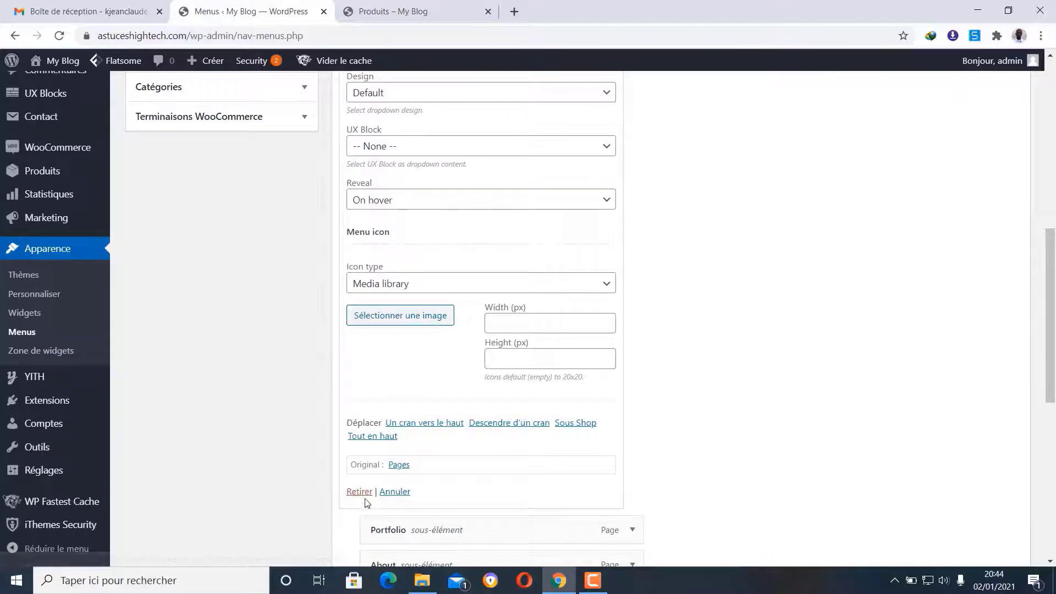
left_click(359, 491)
scroll(528, 282, "up", 4)
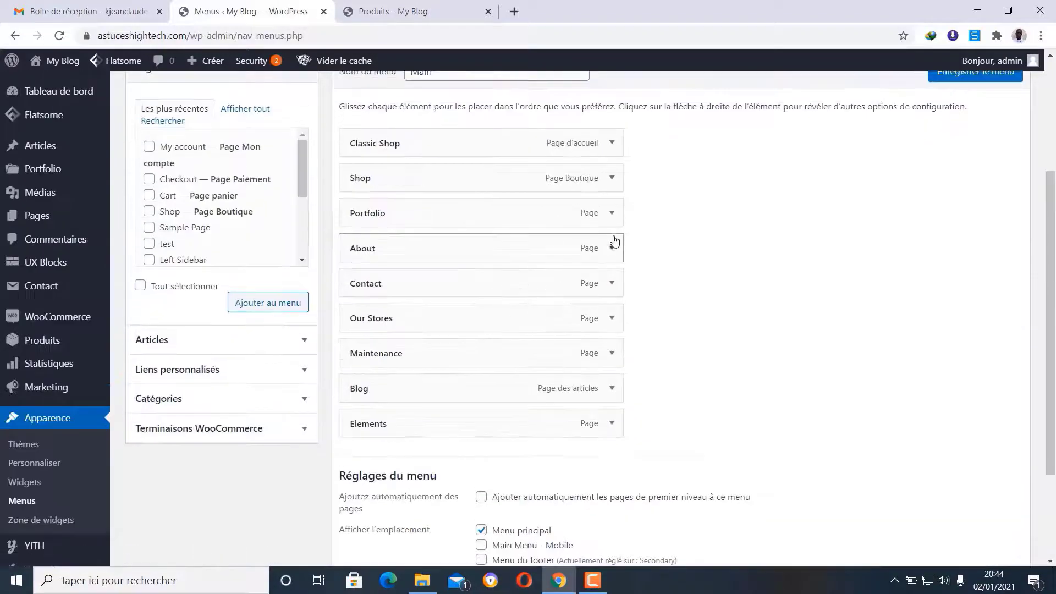
left_click(612, 213)
scroll(600, 242, "down", 1)
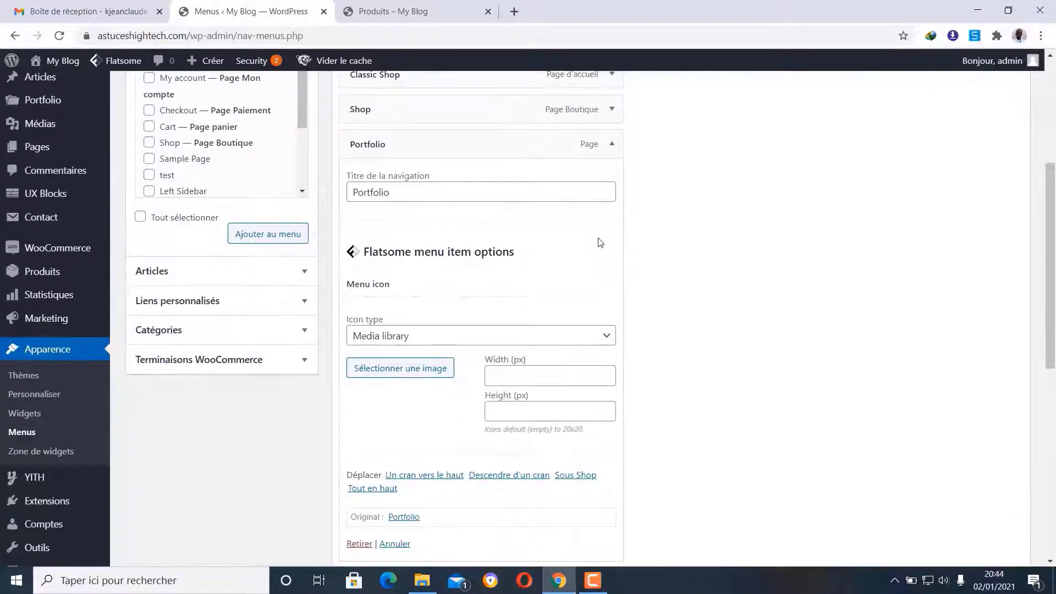
left_click(359, 544)
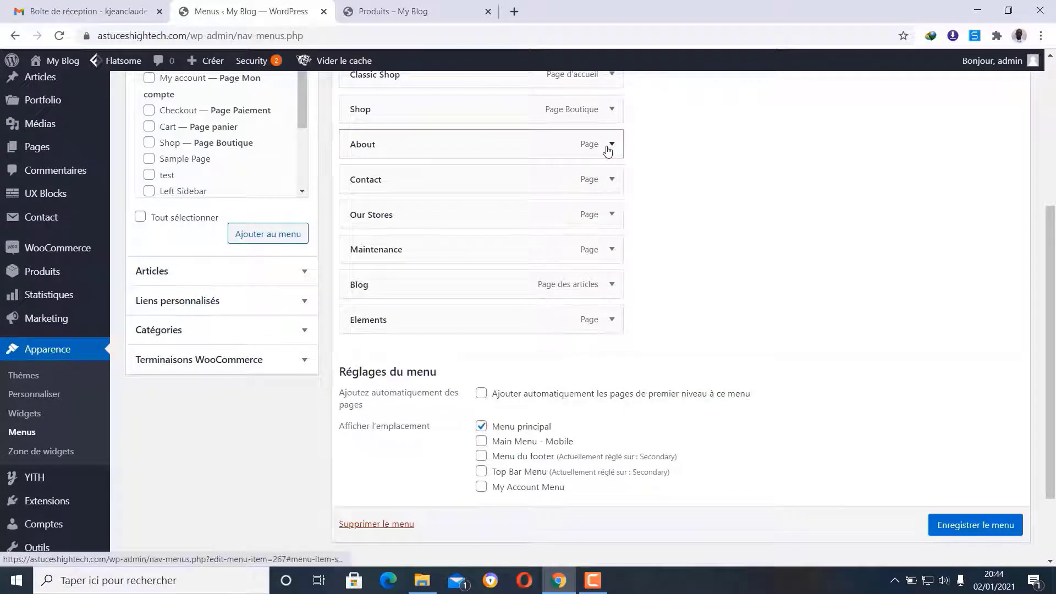
- Remove the Our Stores, Maintenance and Elements entries from the main menu
left_click(611, 214)
scroll(608, 216, "down", 1)
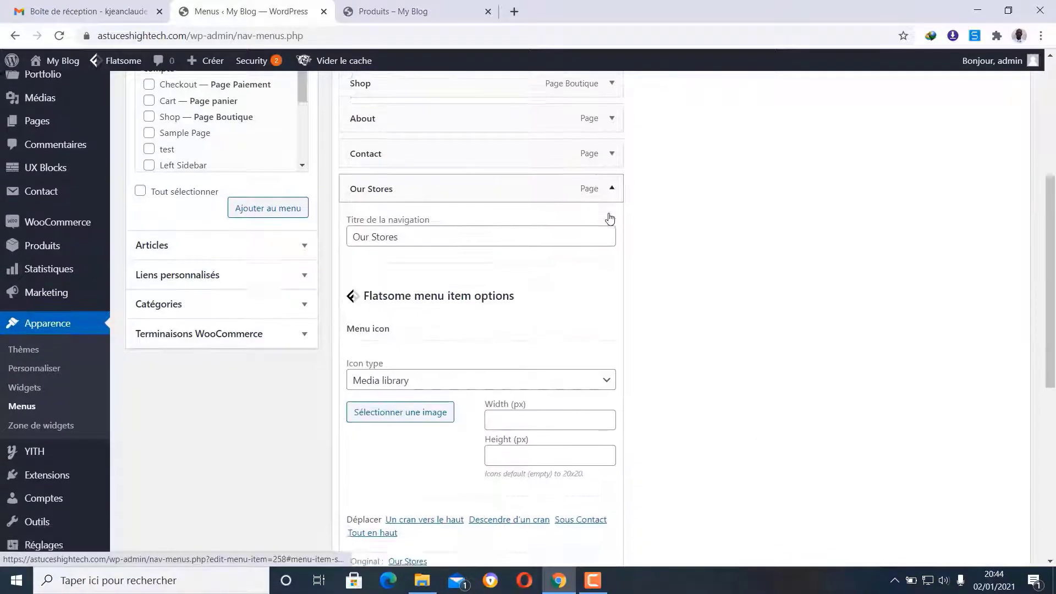
left_click(359, 545)
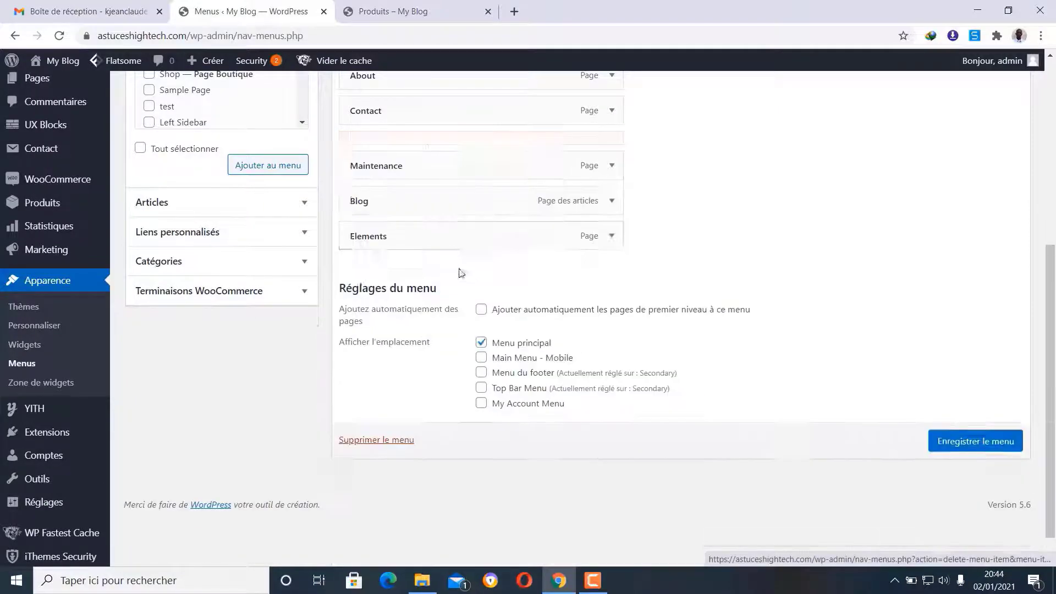
left_click(612, 146)
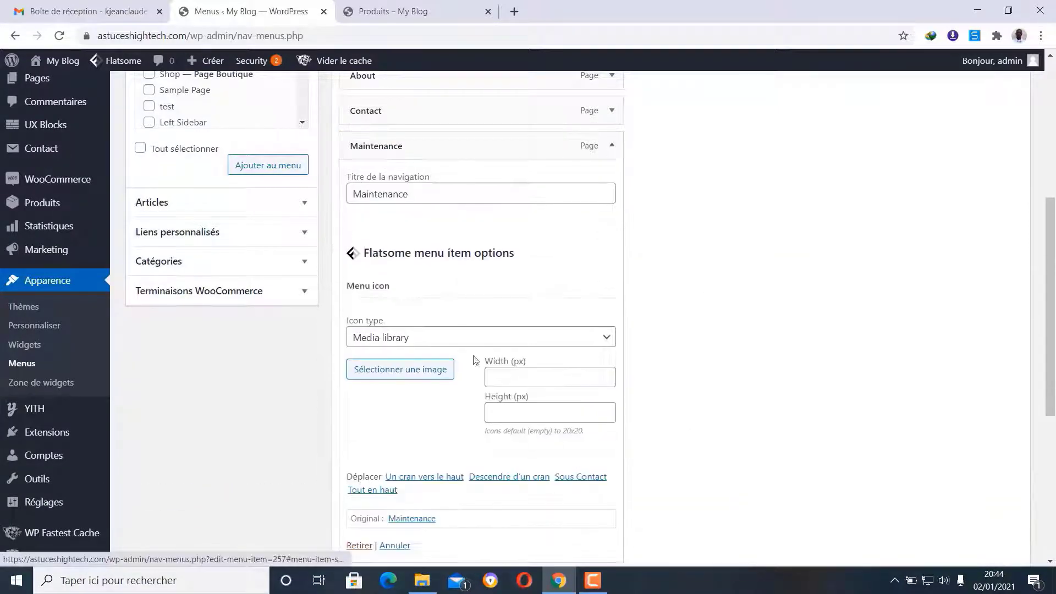
scroll(391, 490, "down", 1)
left_click(360, 477)
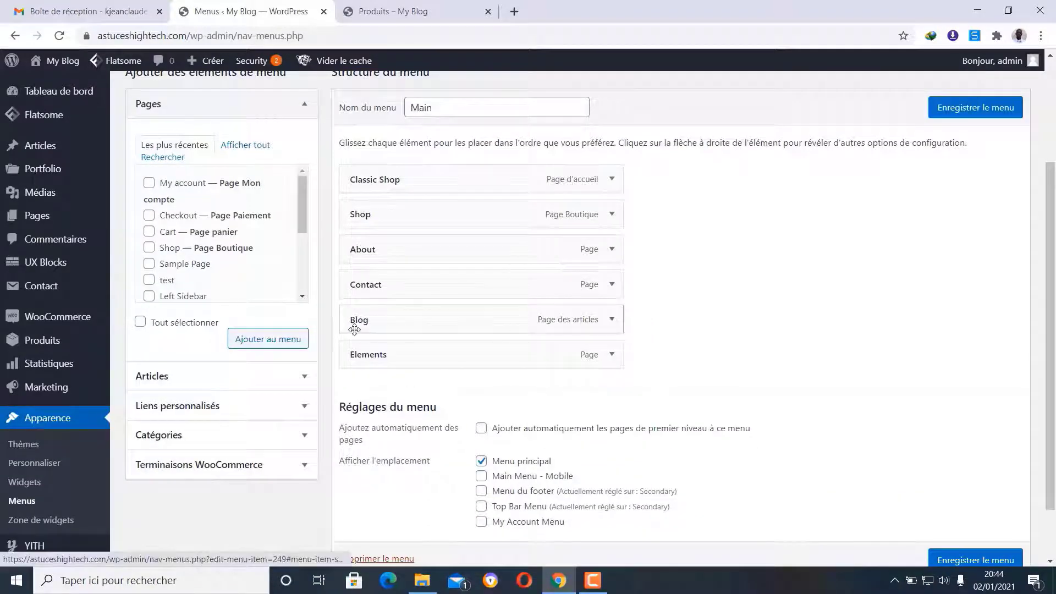
left_click_drag(415, 319, 566, 350)
left_click(612, 355)
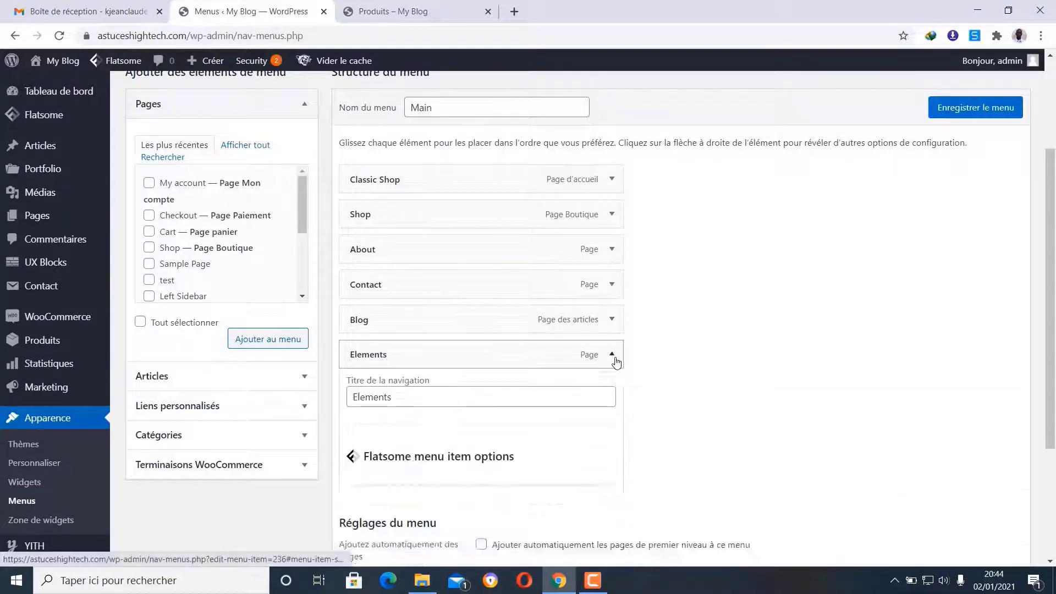
scroll(594, 371, "down", 4)
scroll(425, 483, "down", 5)
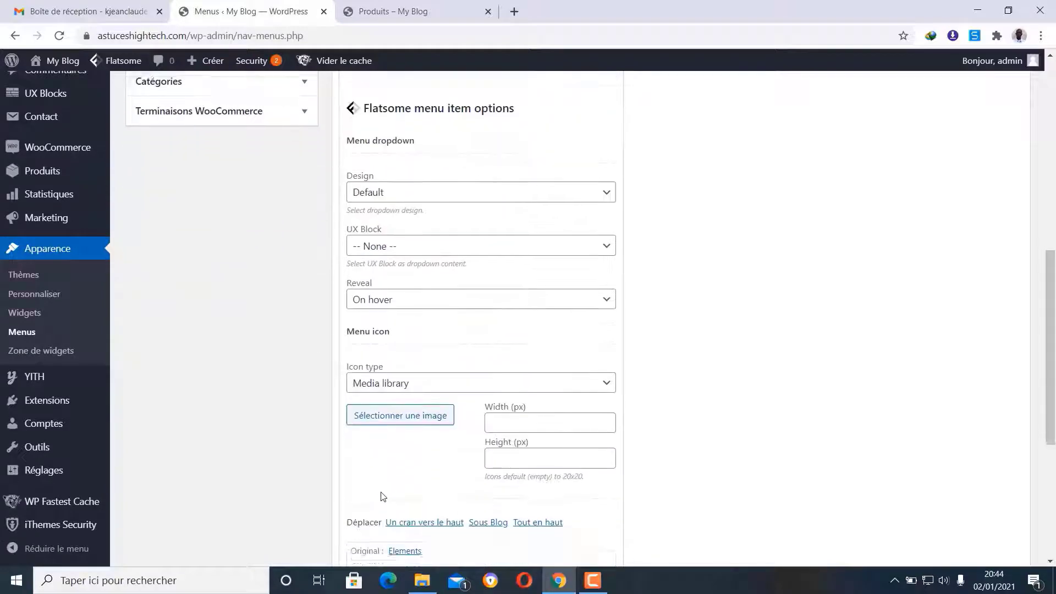
left_click(361, 451)
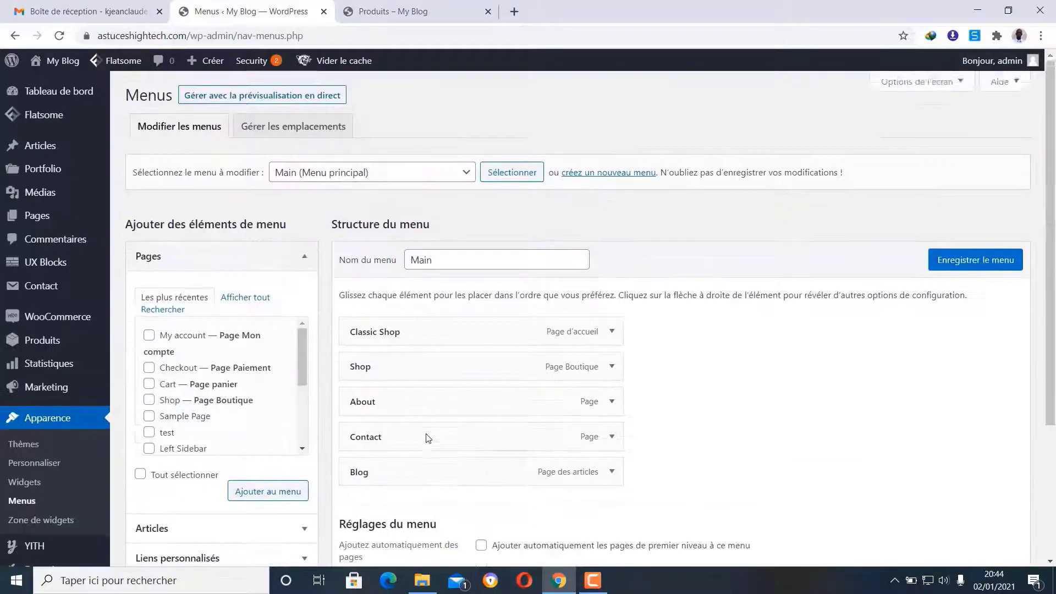
scroll(451, 384, "down", 2)
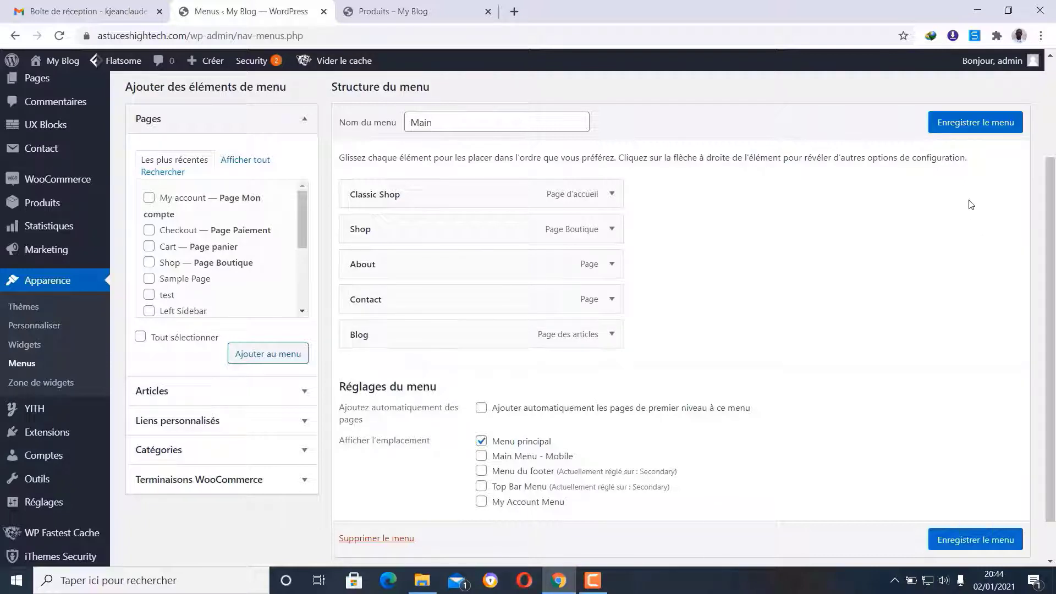
- Save the menu and check the storefront header shows Classic Shop, Shop, About, Contact and Blog
left_click(988, 134)
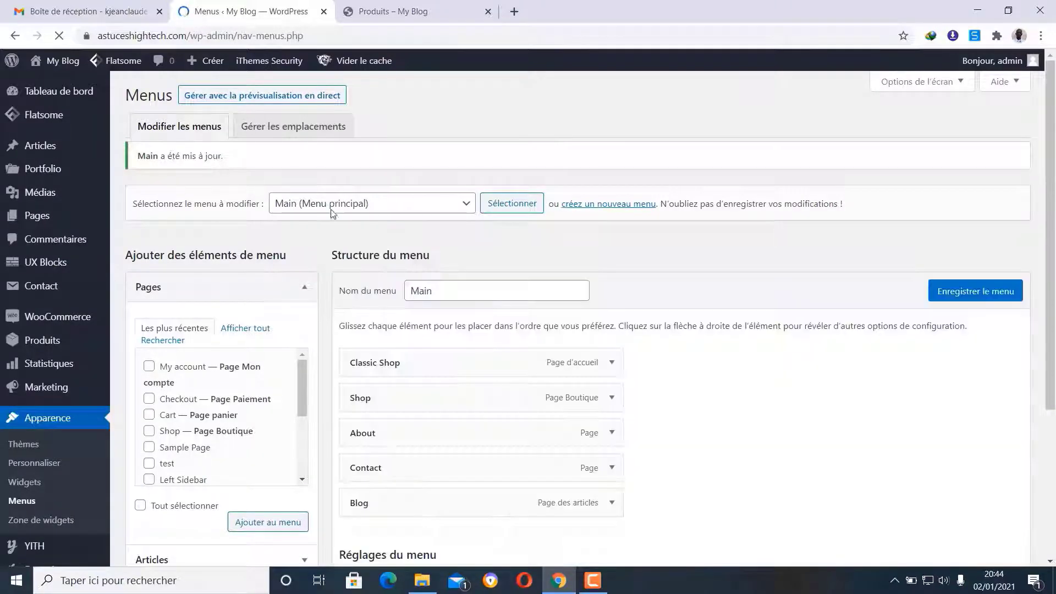
scroll(468, 325, "down", 1)
left_click(394, 11)
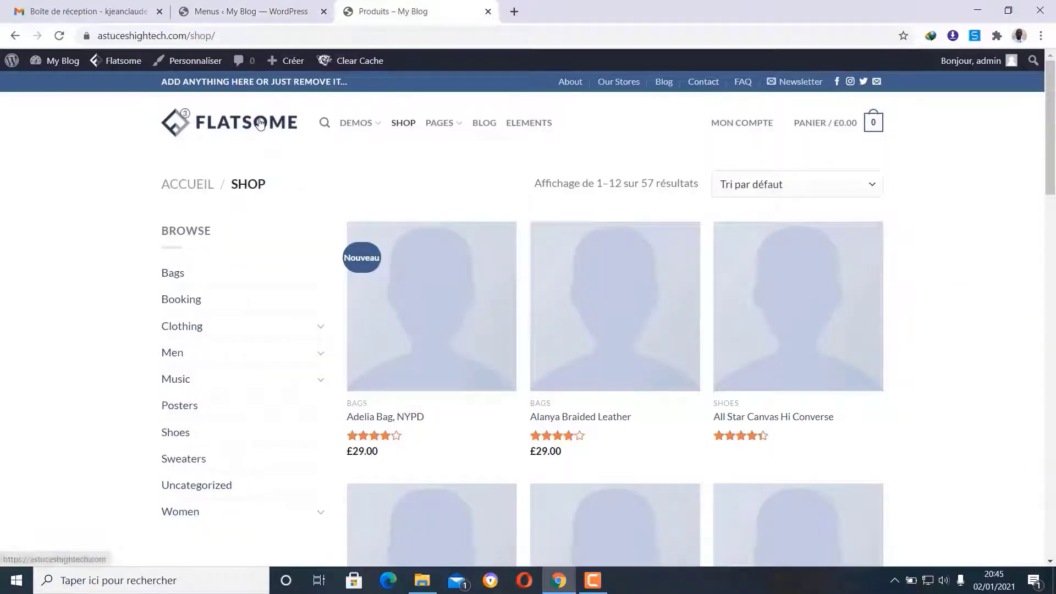
left_click(261, 132)
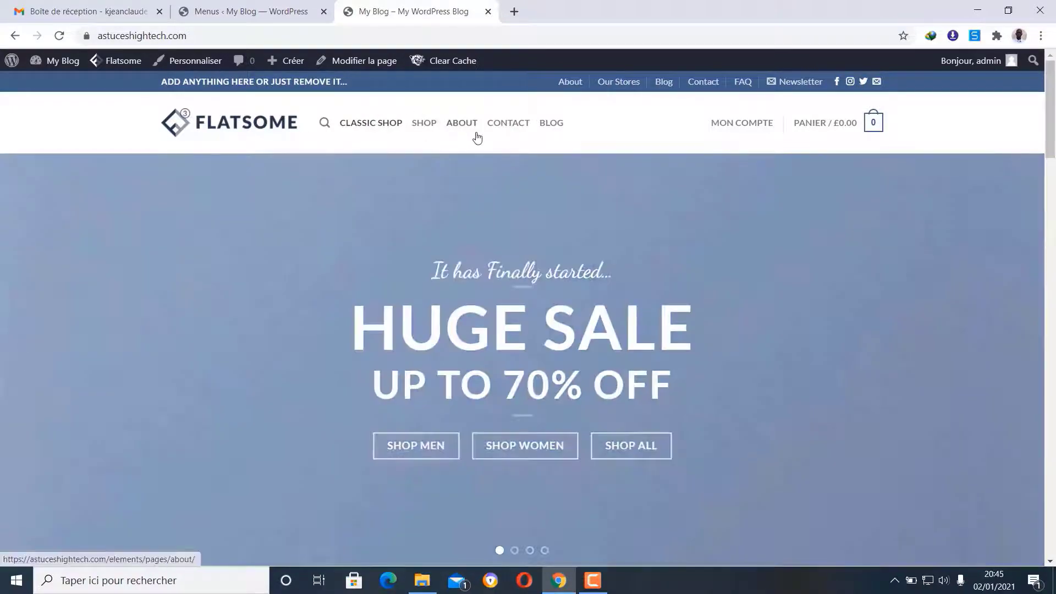
left_click(236, 12)
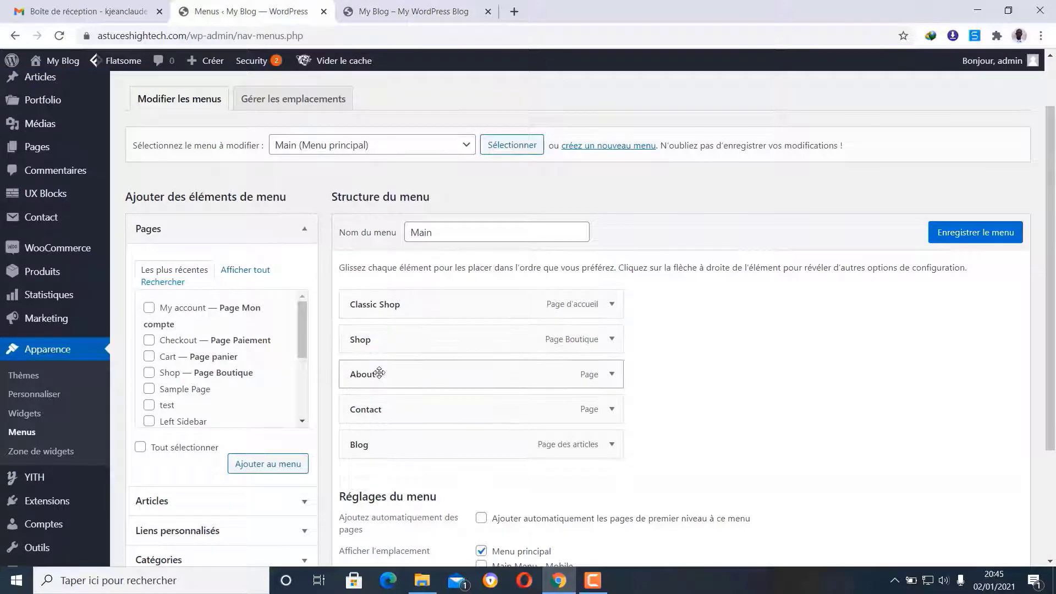
left_click(414, 11)
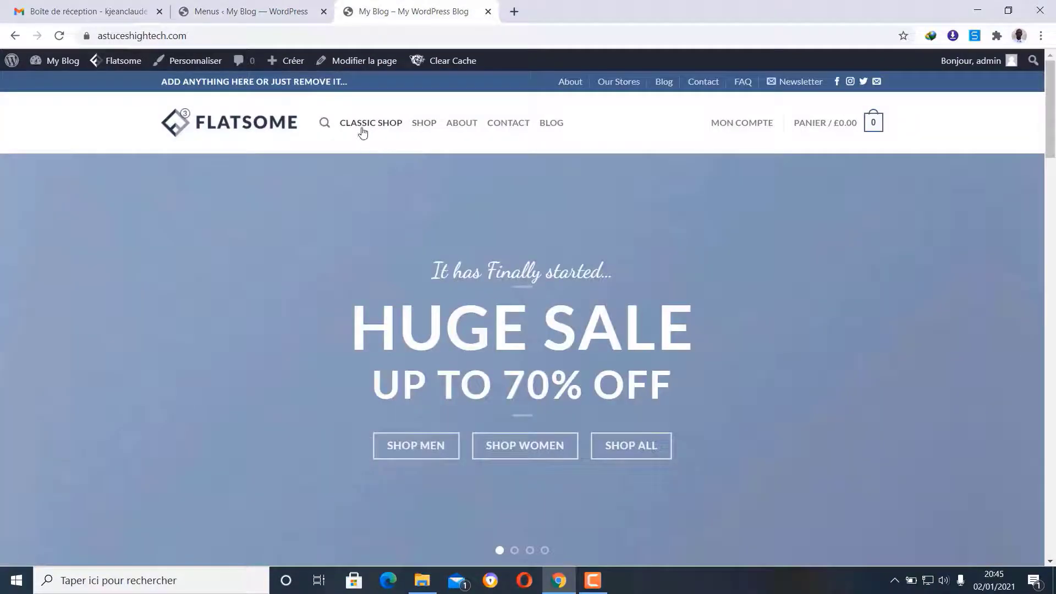
left_click(237, 11)
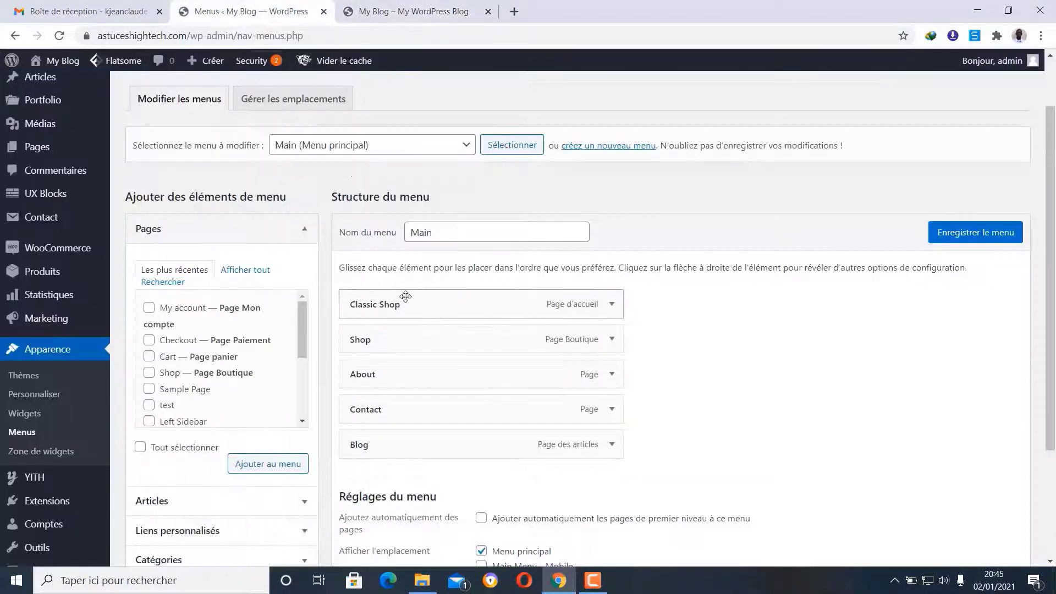
- Rename the Classic Shop menu entry's navigation title to 'Accueil'
left_click(611, 304)
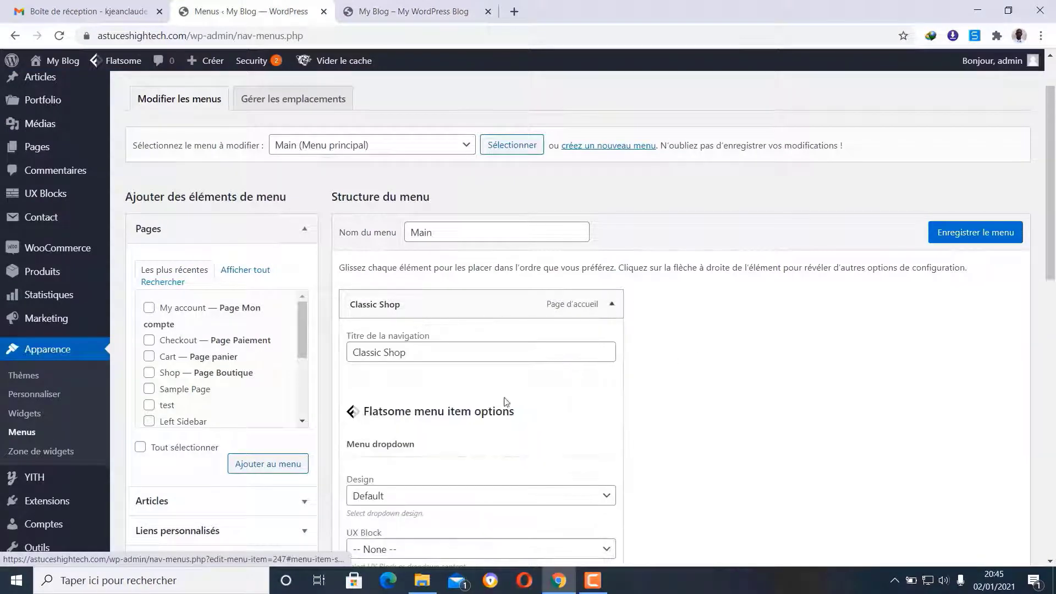
left_click(611, 308)
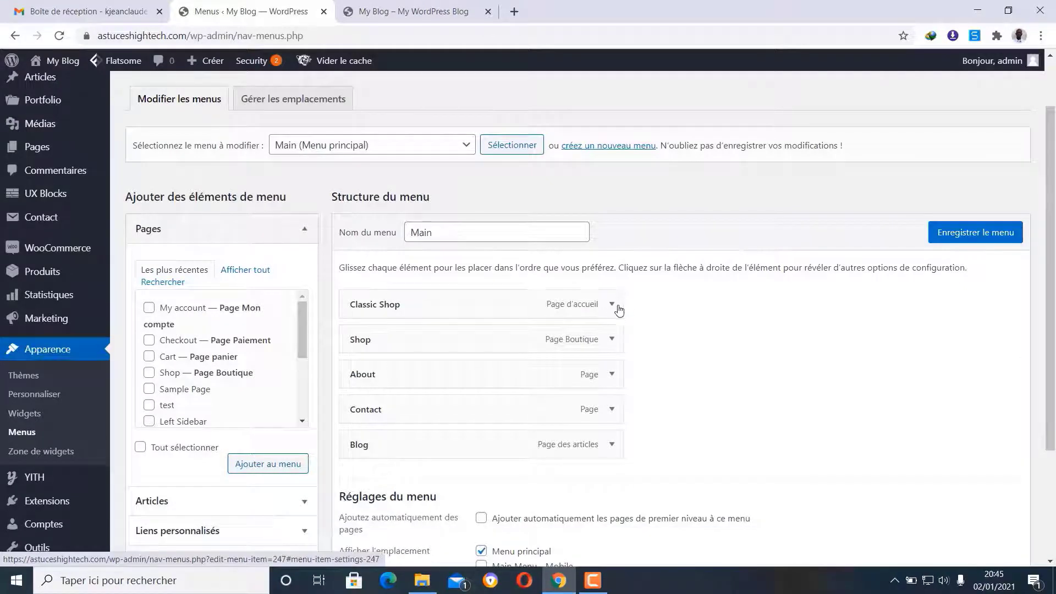
left_click(611, 305)
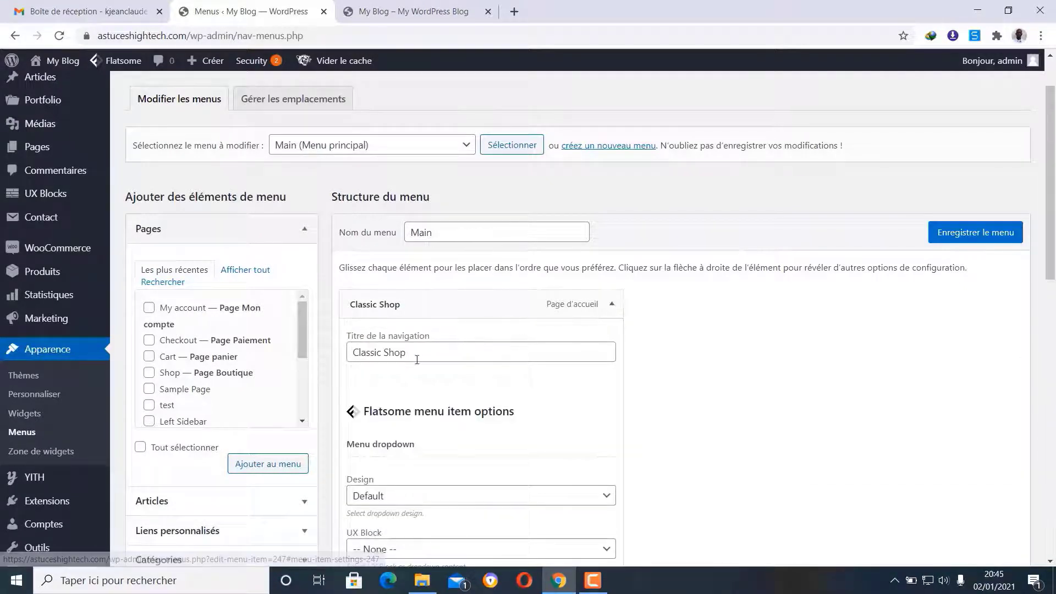
left_click_drag(418, 357, 345, 366)
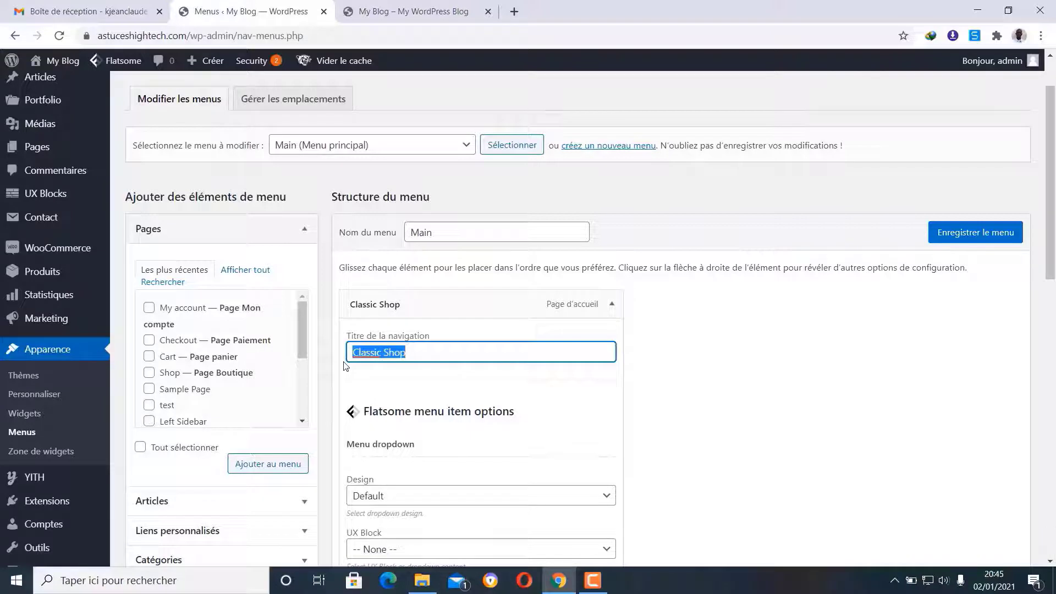
type("Accueil")
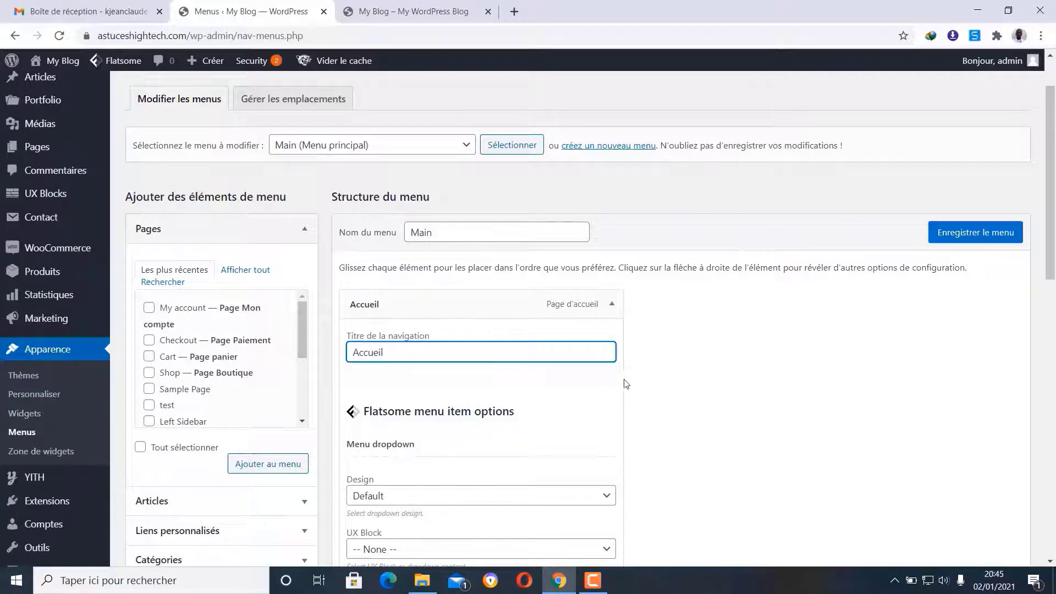
left_click(616, 376)
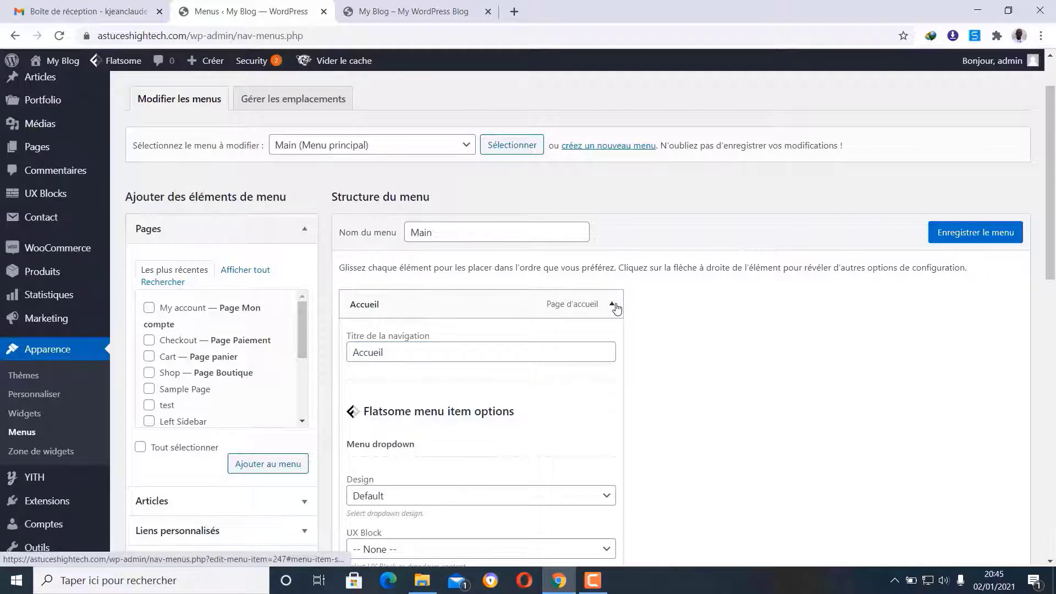
left_click(614, 305)
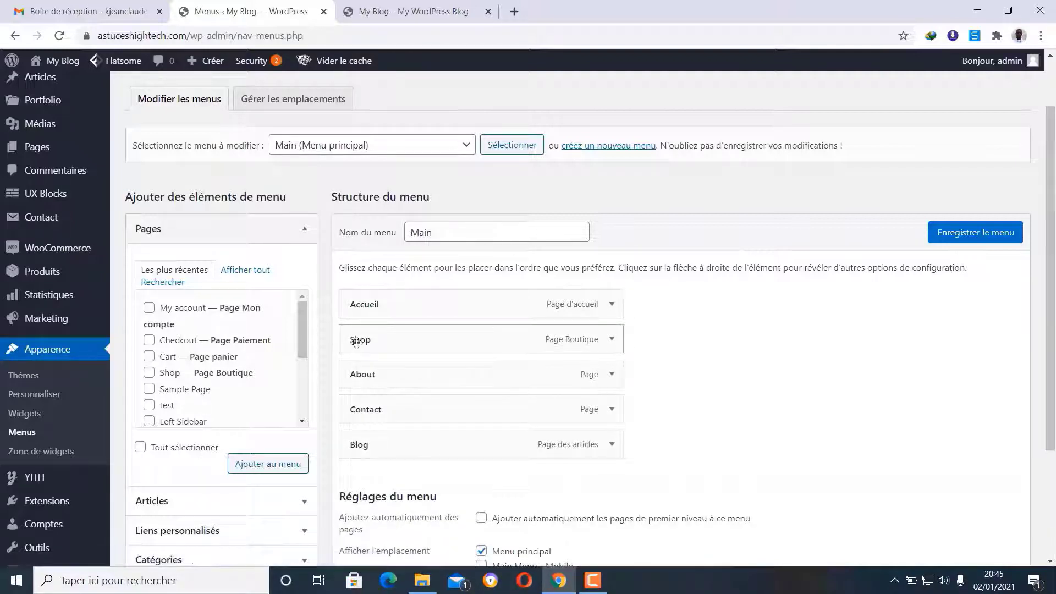
- Rename the Shop menu entry's navigation title to 'Boutique'
left_click(611, 339)
left_click(356, 387)
double_click(352, 386)
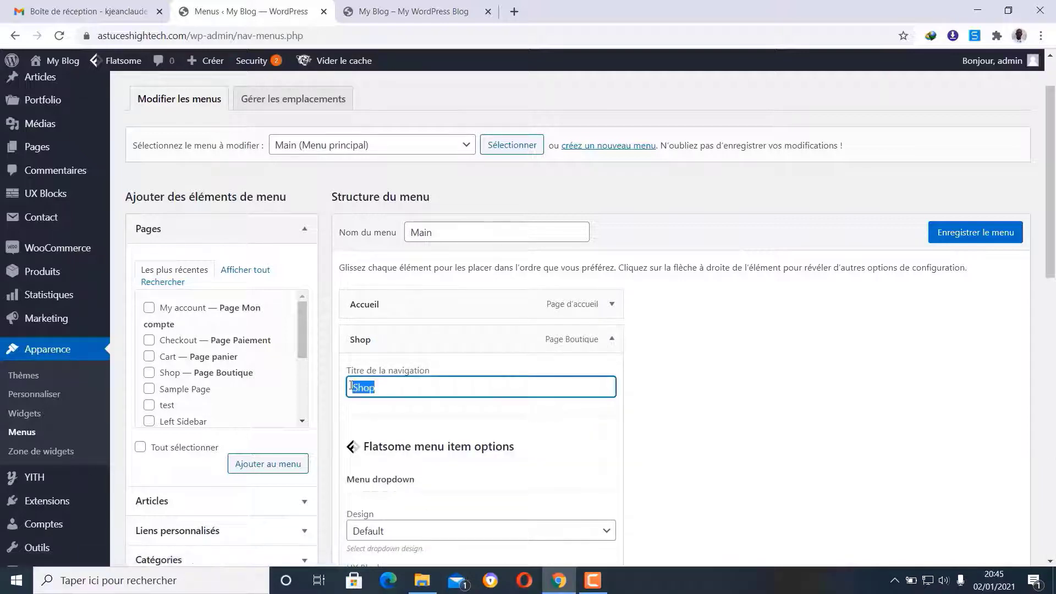
type("Bou")
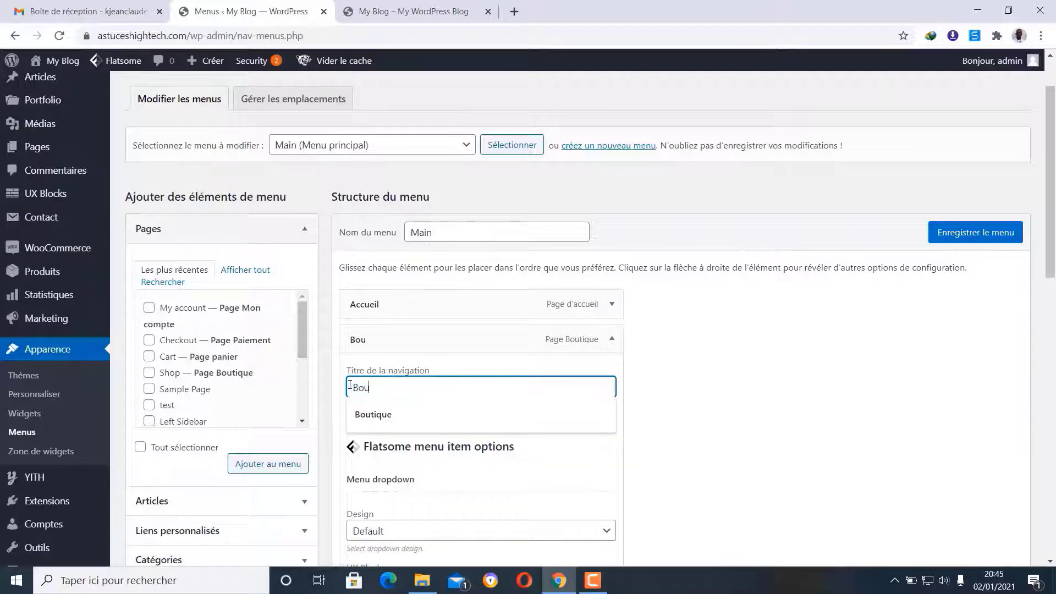
type("tique")
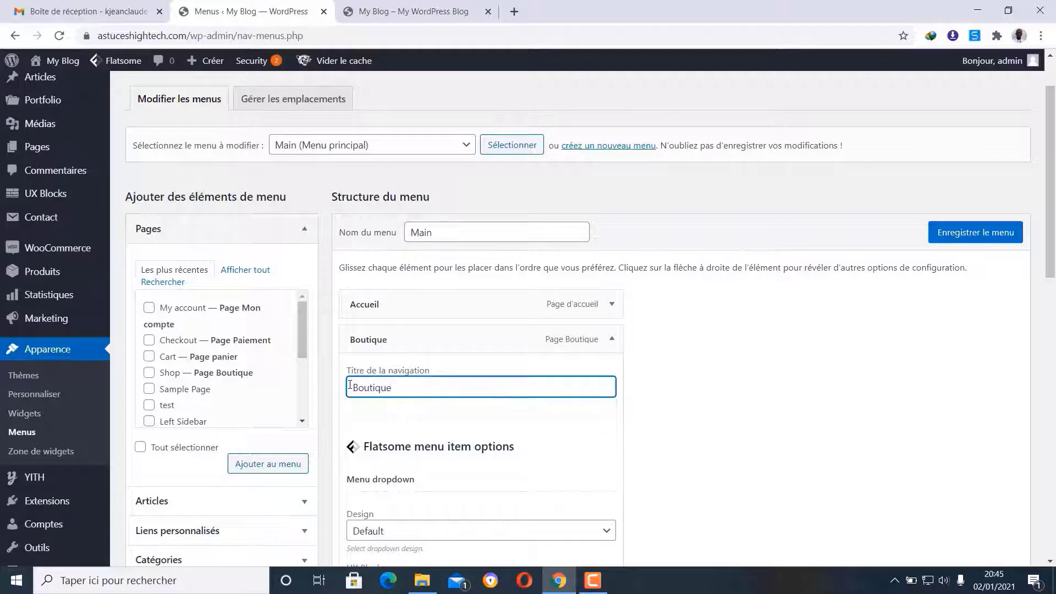
left_click(612, 341)
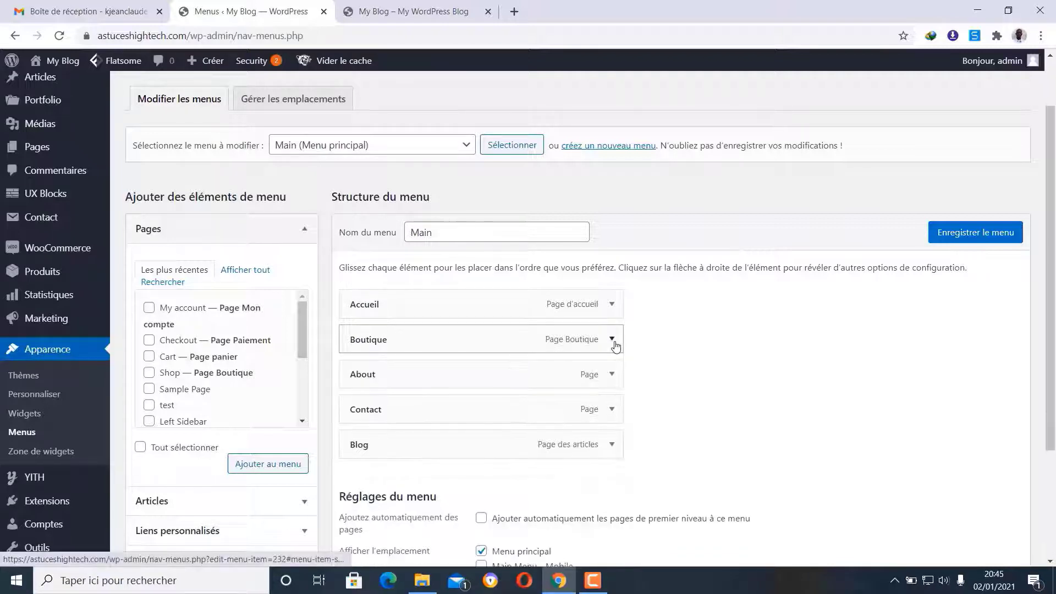
- Change the About entry's navigation title to 'A propos'
left_click(612, 374)
left_click_drag(392, 423, 372, 423)
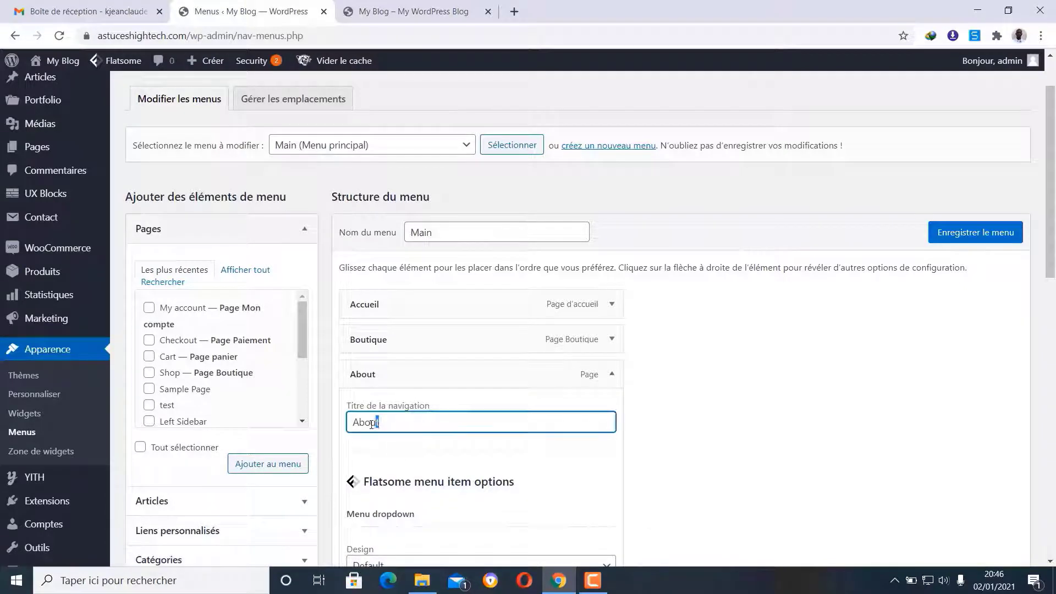
key("BackSpace")
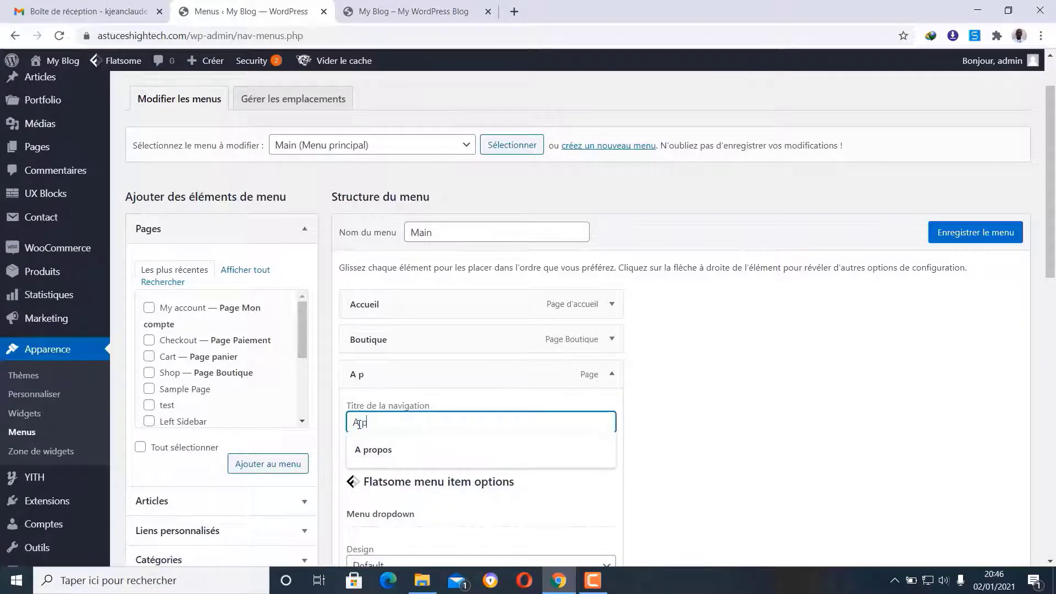
type("propos")
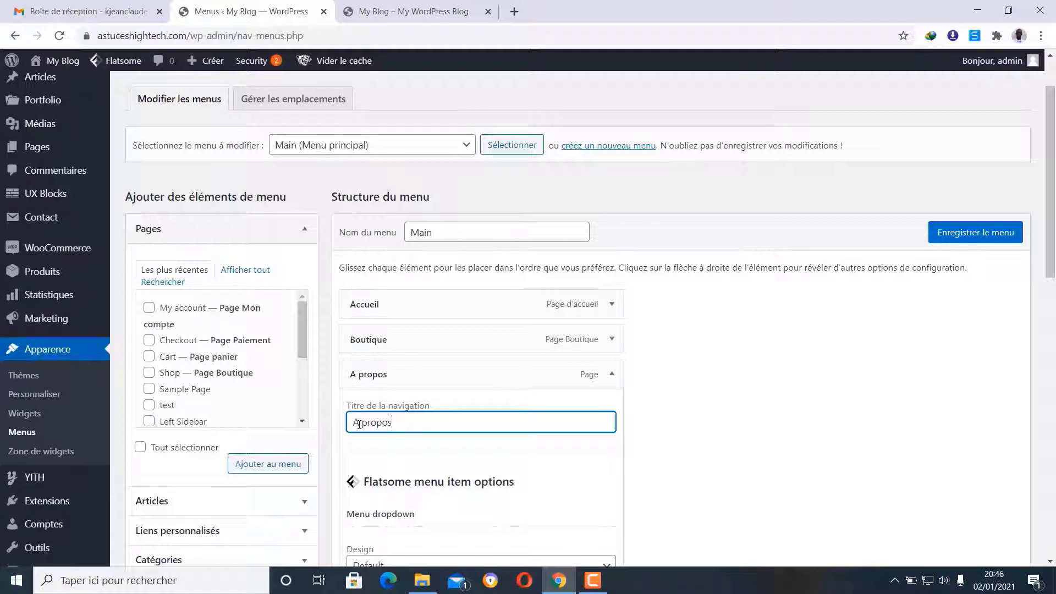
left_click(611, 374)
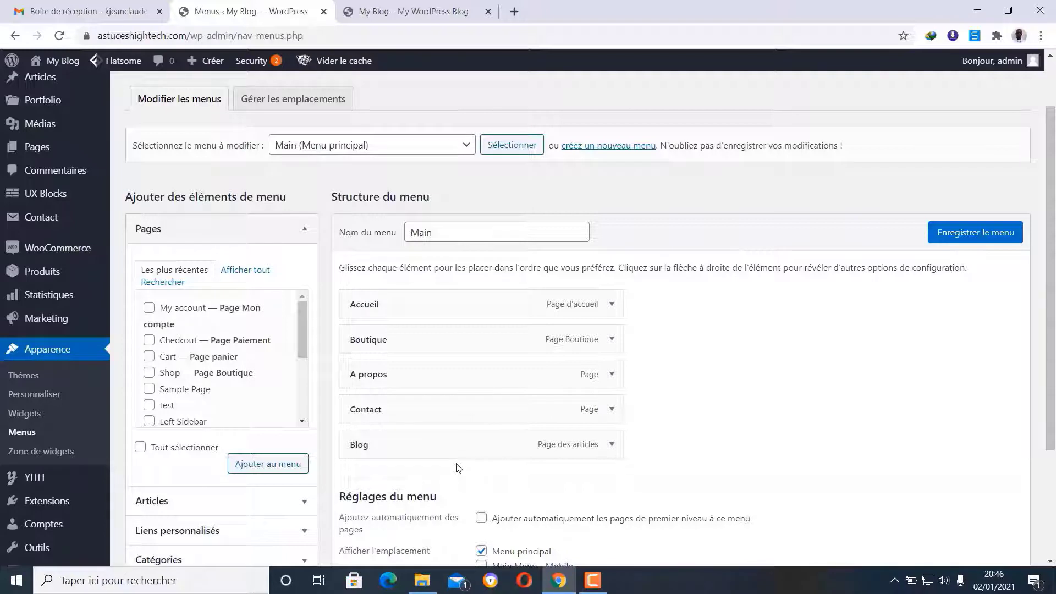
- Save the Main menu and reload the storefront to check the French Accueil, Boutique, A propos labels
left_click(971, 241)
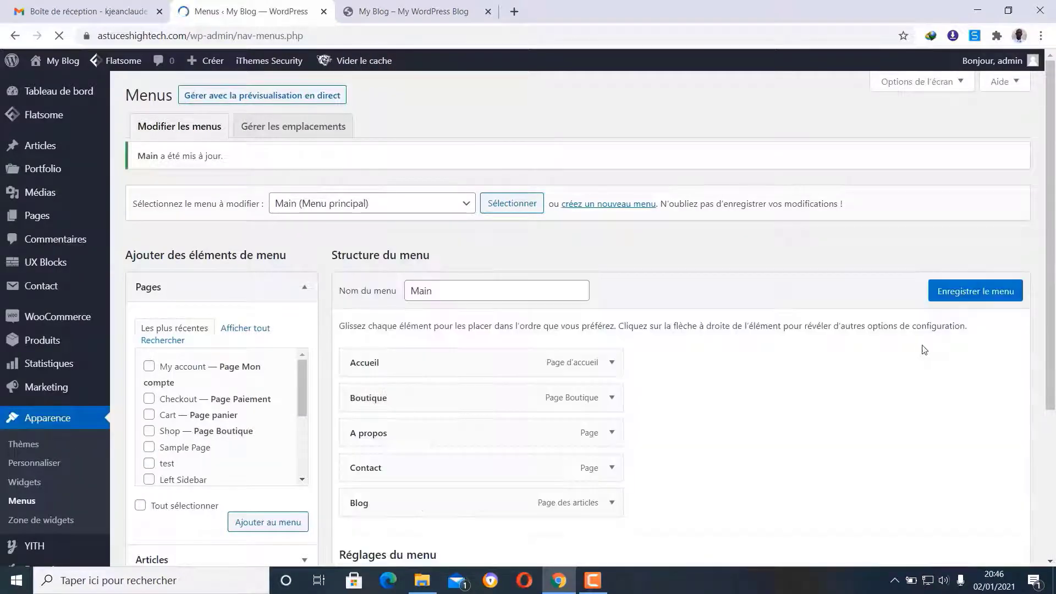
scroll(715, 483, "down", 1)
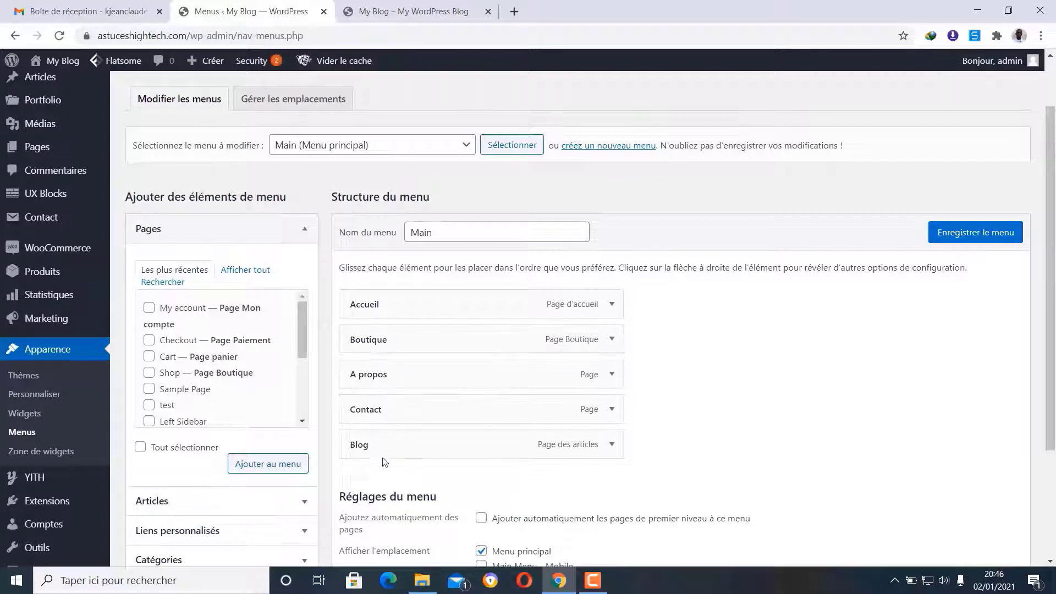
left_click(393, 9)
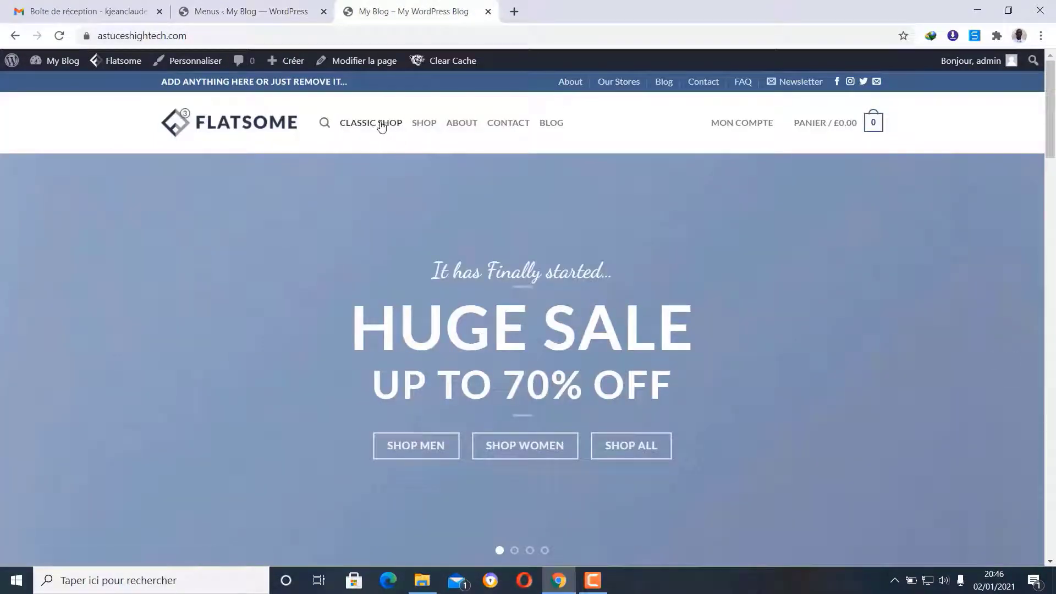
left_click(58, 36)
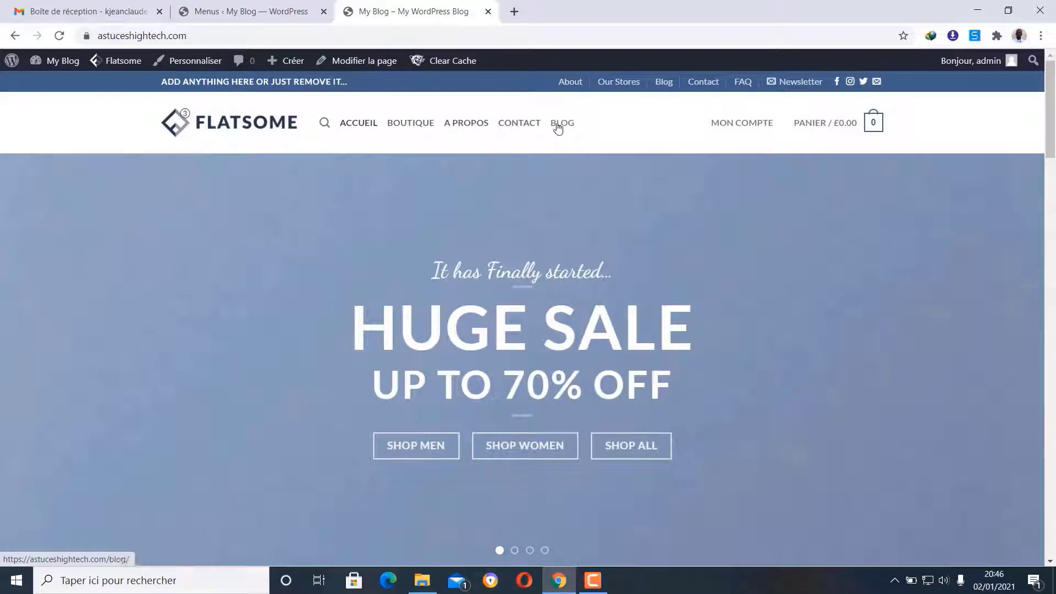
left_click(268, 5)
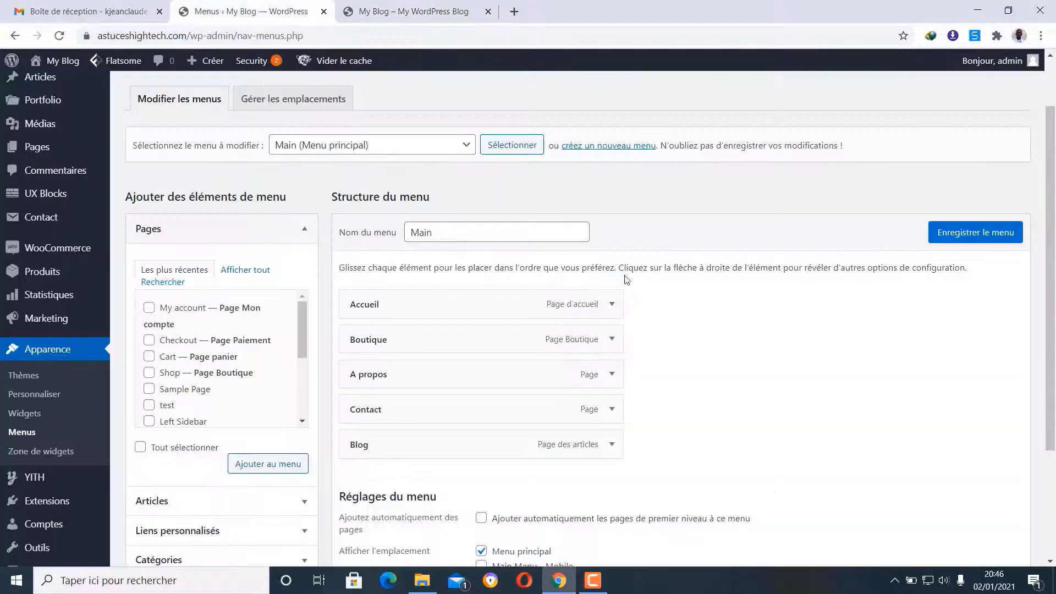
- Remove the Blog entry from the Main menu
scroll(750, 434, "down", 3)
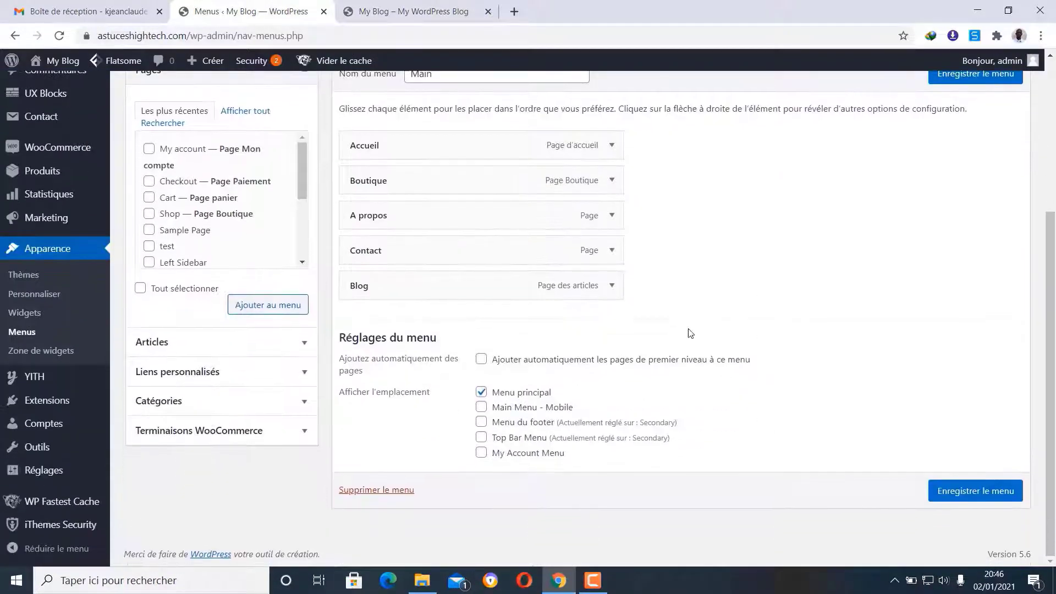
left_click(612, 285)
scroll(569, 352, "down", 2)
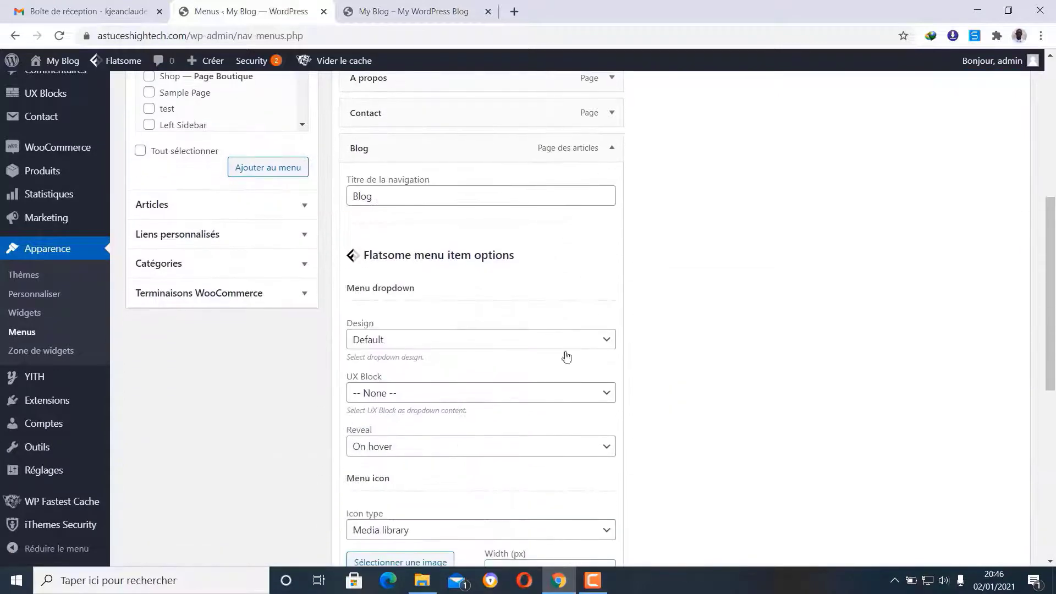
scroll(416, 473, "down", 3)
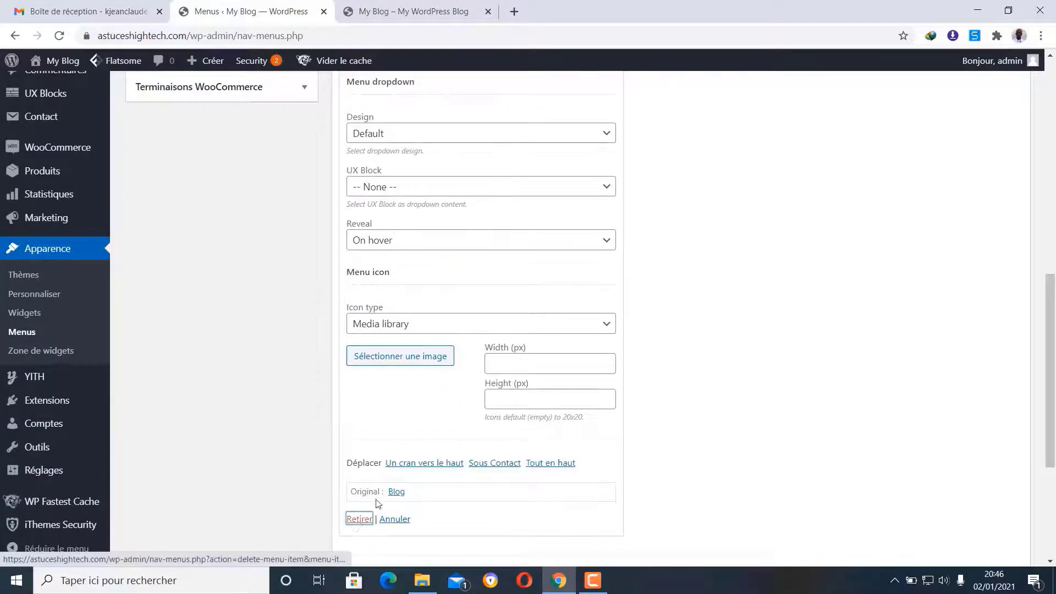
left_click(358, 520)
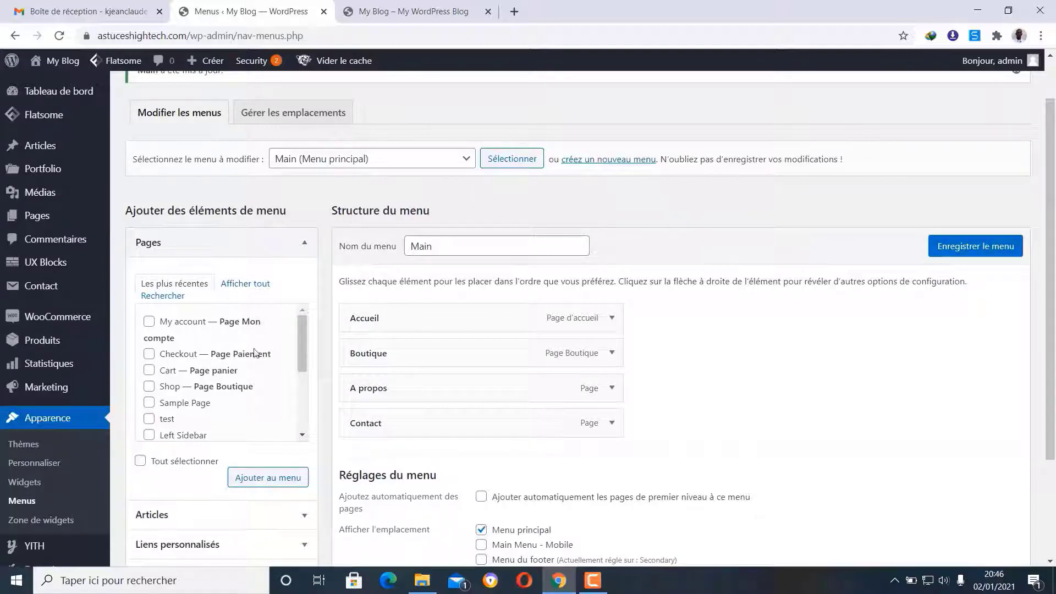
- Show all pages in the Pages box and tick 'My account — Page Mon compte'
scroll(269, 363, "down", 5)
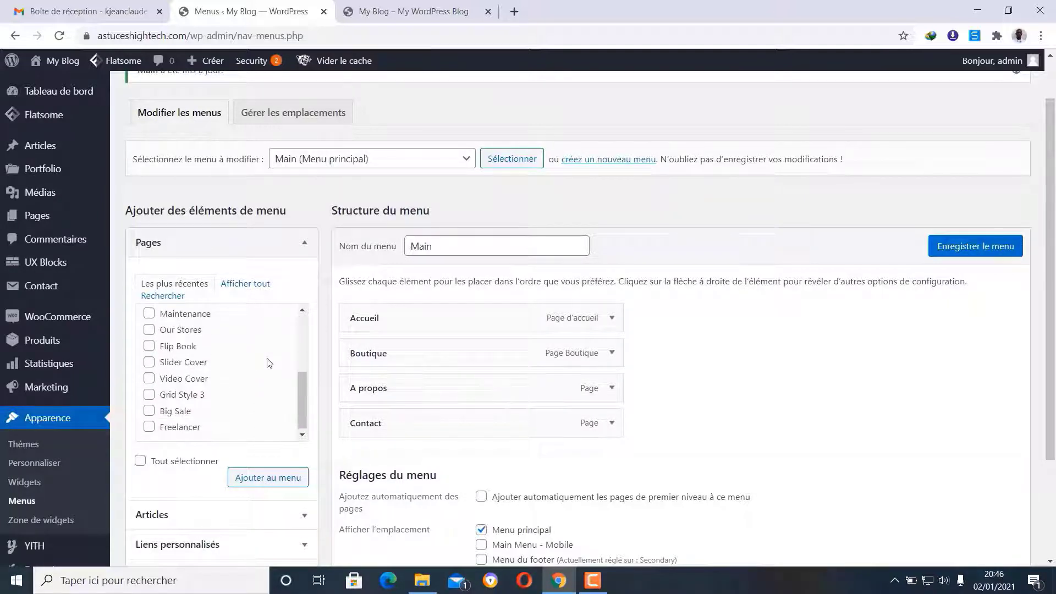
scroll(270, 361, "up", 5)
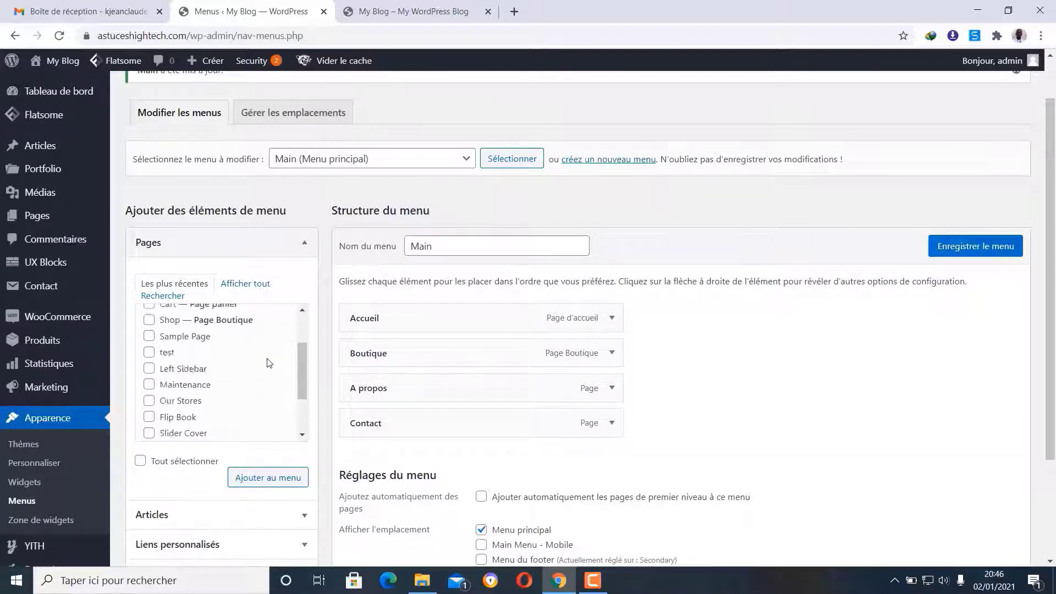
left_click(244, 284)
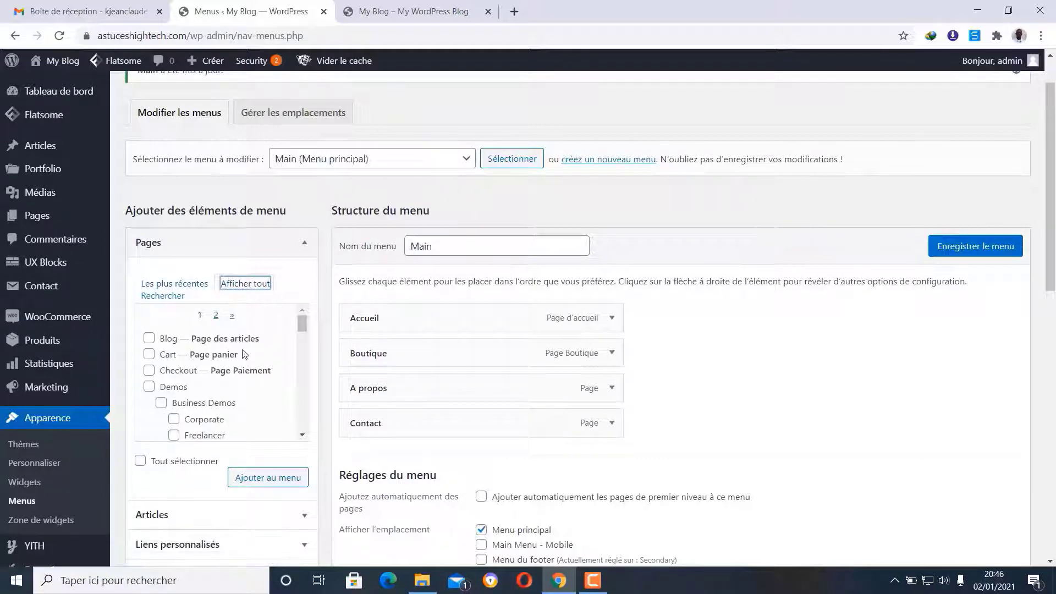
scroll(241, 358, "down", 3)
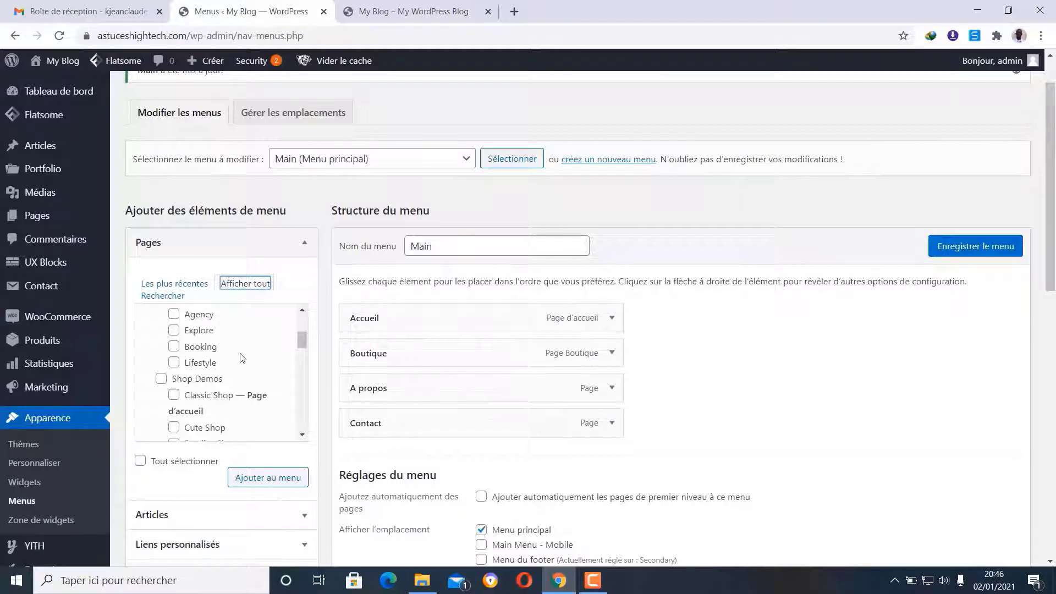
scroll(241, 358, "up", 4)
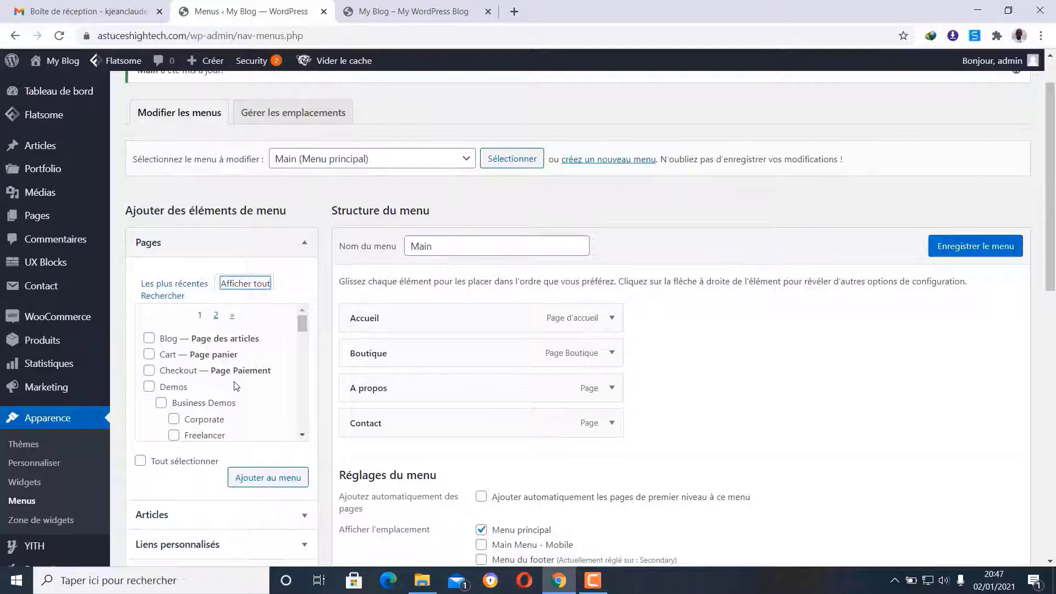
scroll(236, 385, "down", 4)
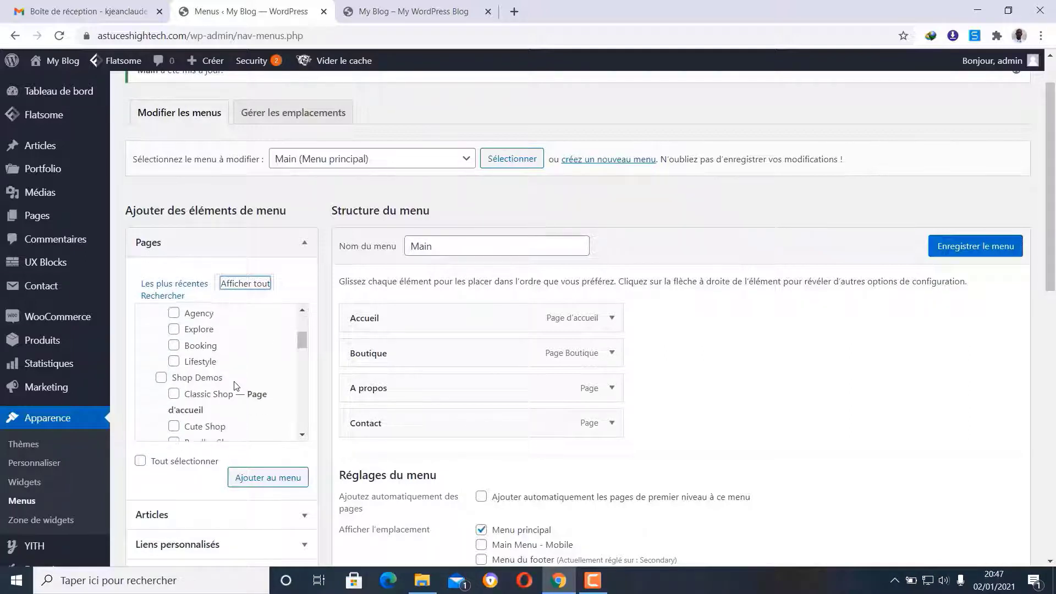
scroll(235, 385, "down", 2)
scroll(236, 385, "down", 6)
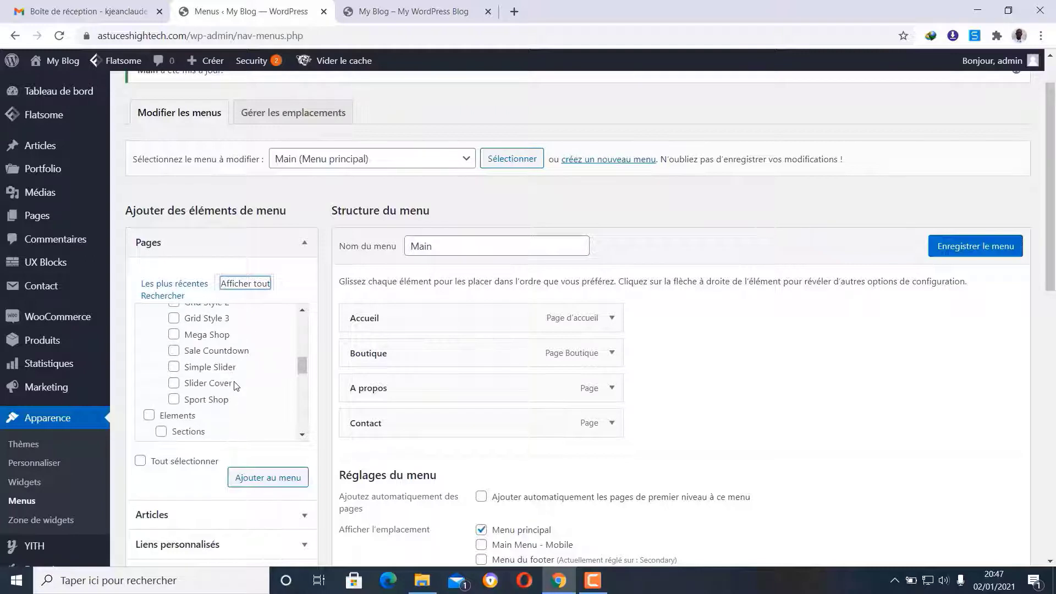
scroll(235, 385, "down", 3)
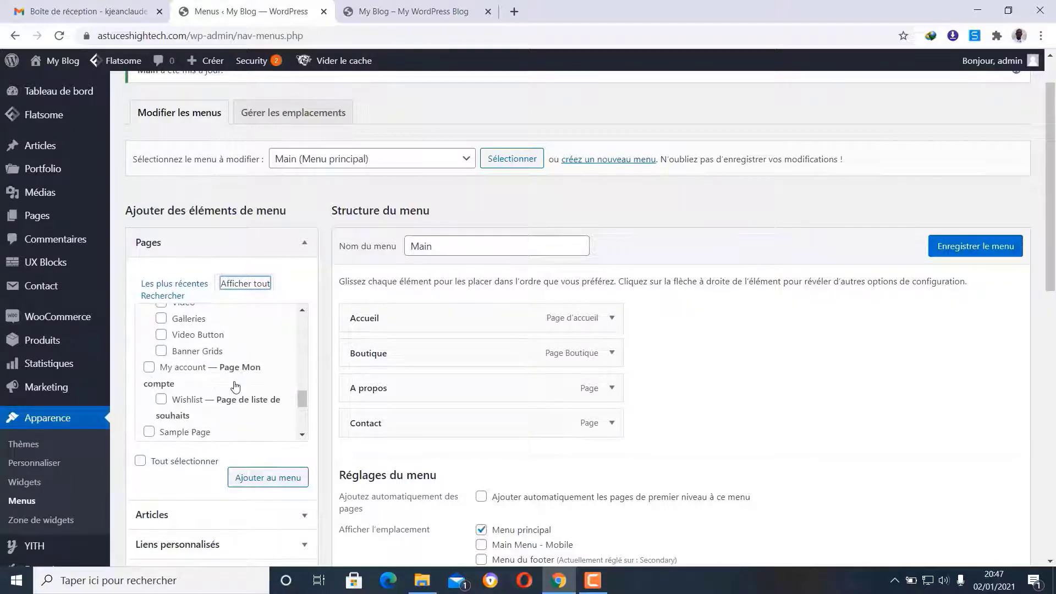
left_click(149, 367)
scroll(220, 384, "down", 2)
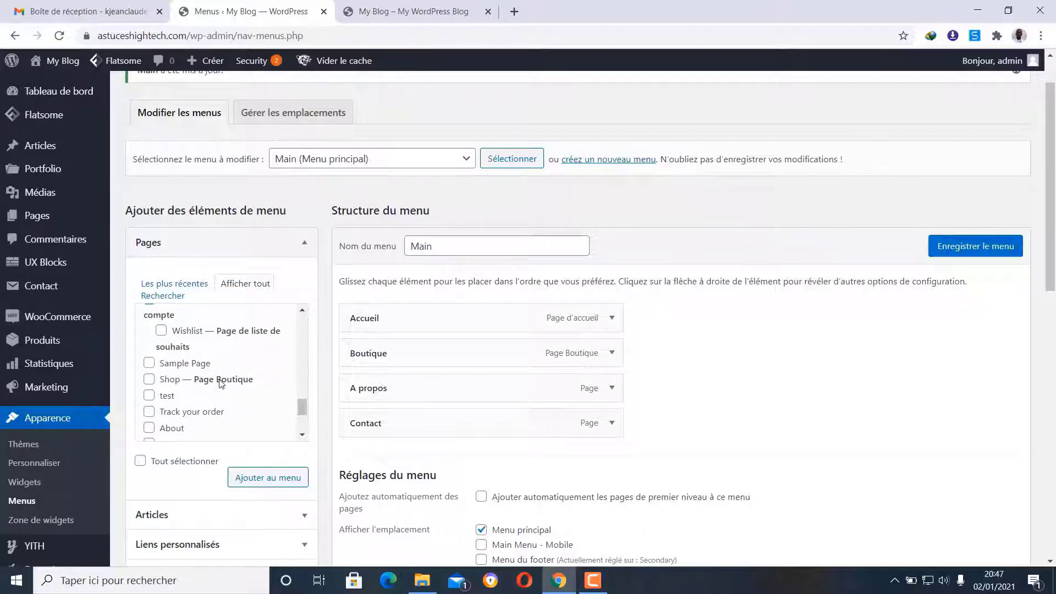
scroll(221, 384, "down", 2)
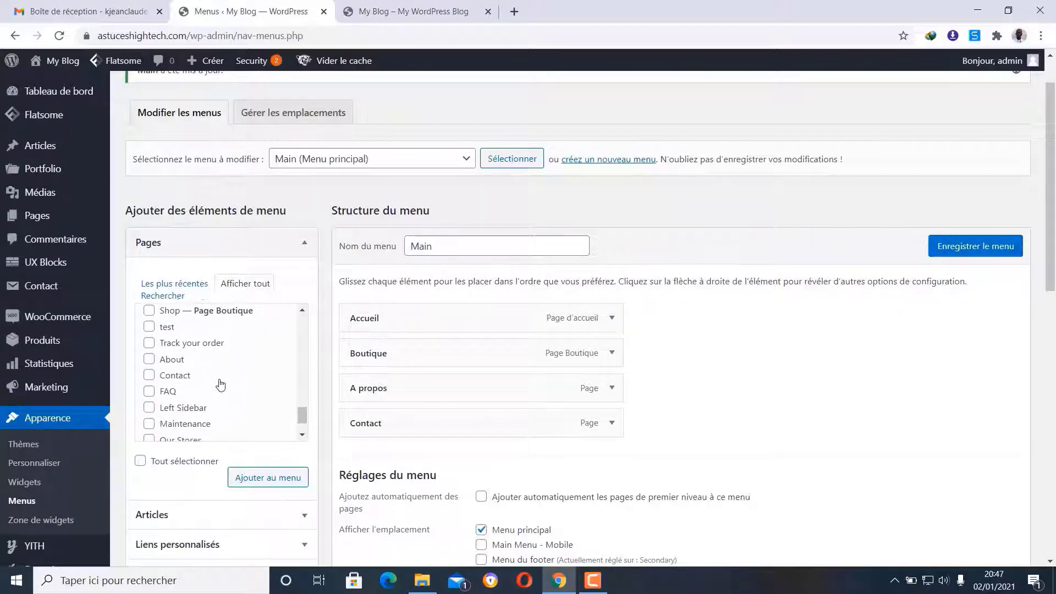
- Add My account and Track your order to the menu, placing Track your order after Boutique
left_click(150, 345)
left_click(278, 479)
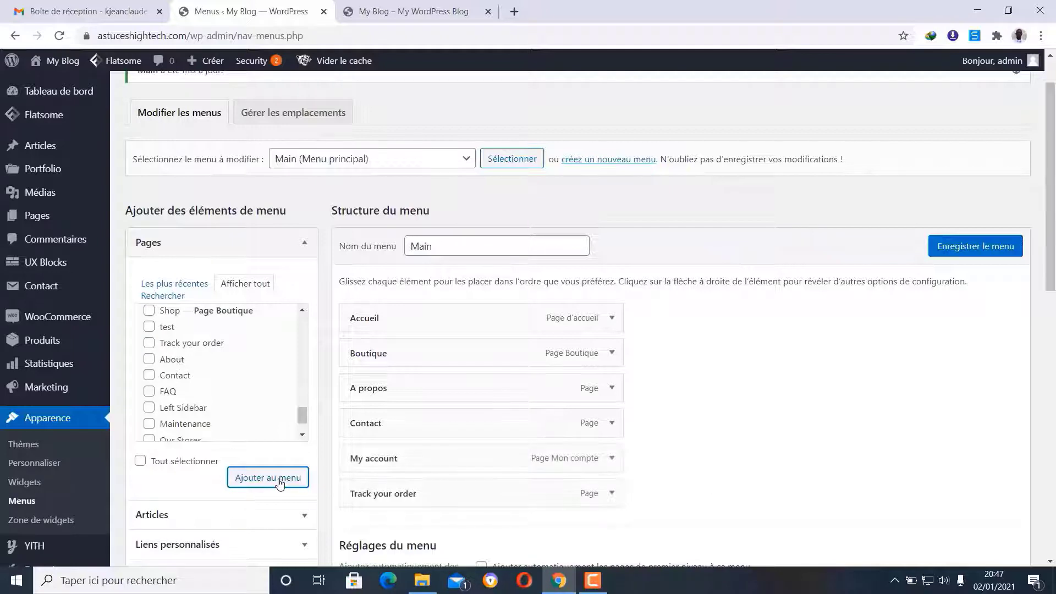
scroll(717, 379, "down", 1)
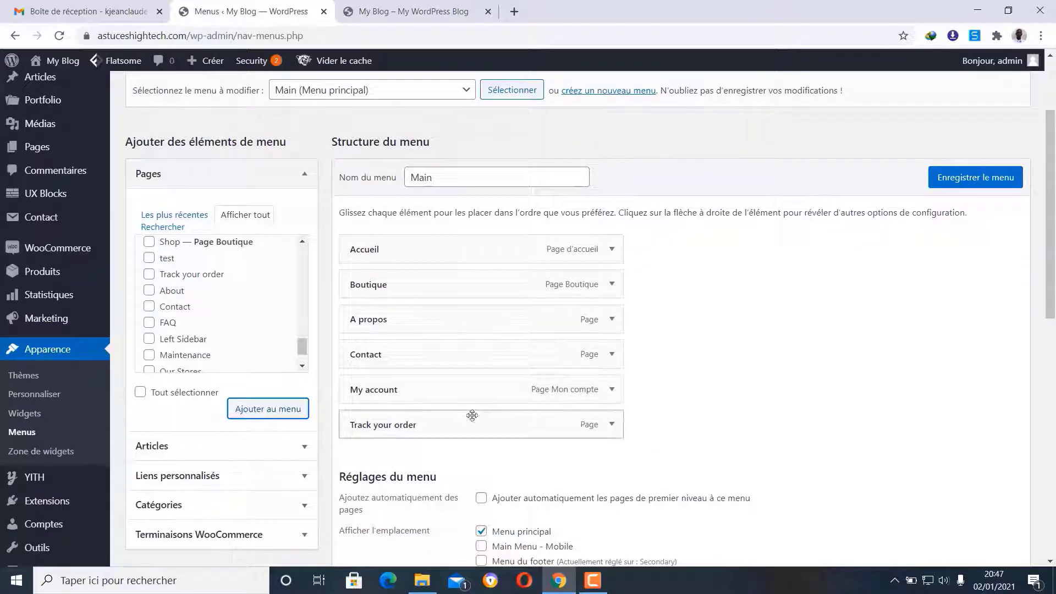
left_click_drag(459, 424, 428, 317)
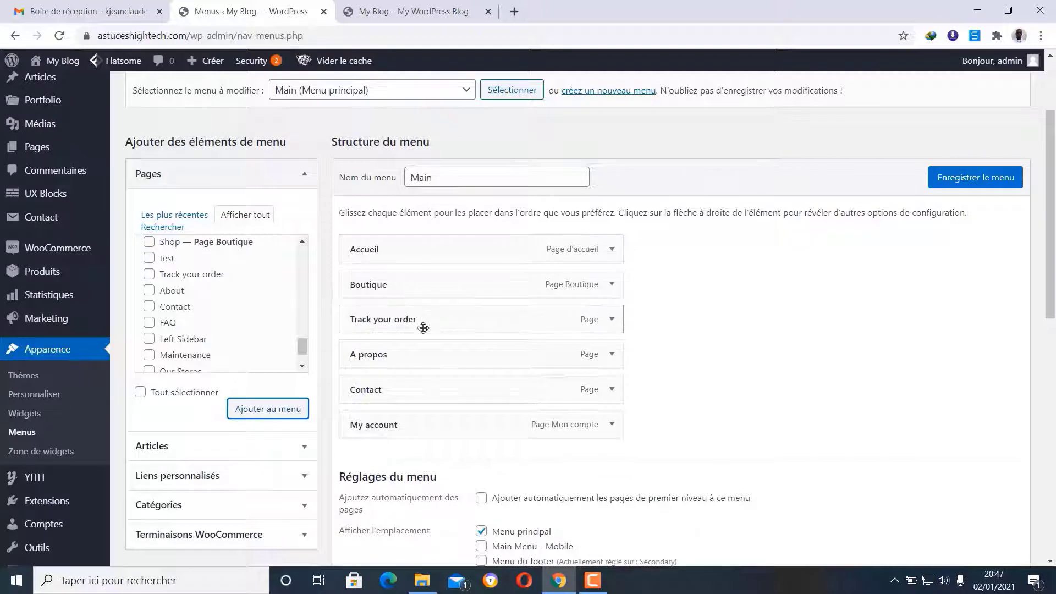
- Retitle the Track your order menu entry to 'Suivre ma commande'
left_click(611, 320)
left_click(429, 367)
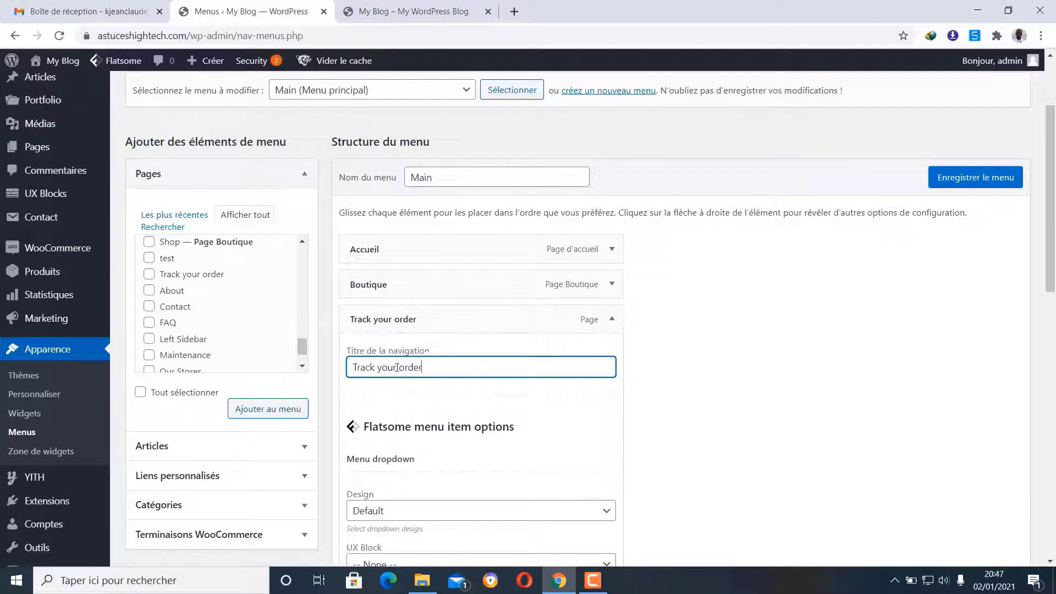
left_click_drag(396, 367, 342, 372)
type("S")
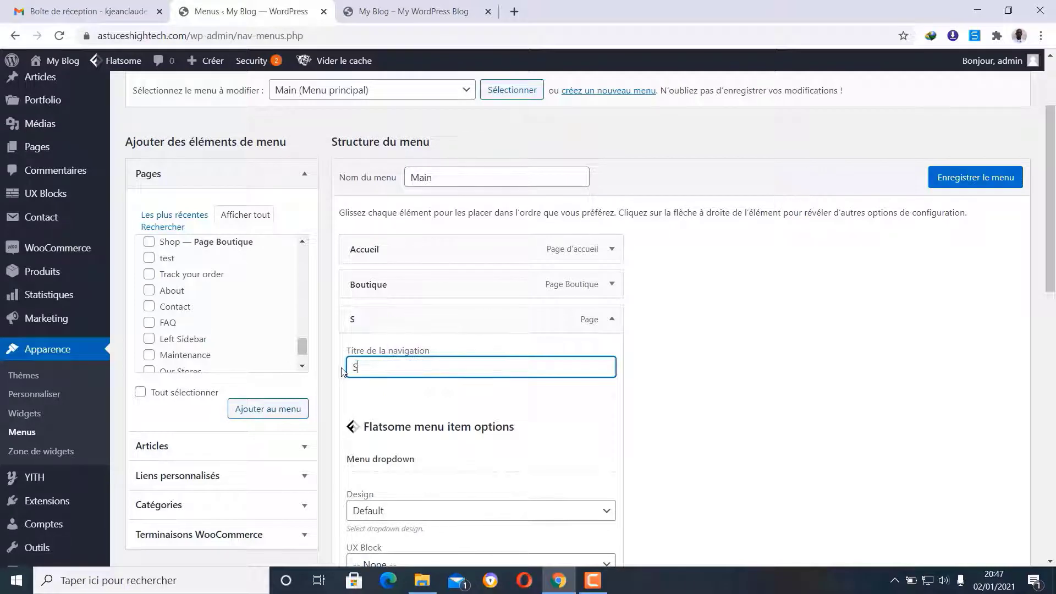
type("uivre m")
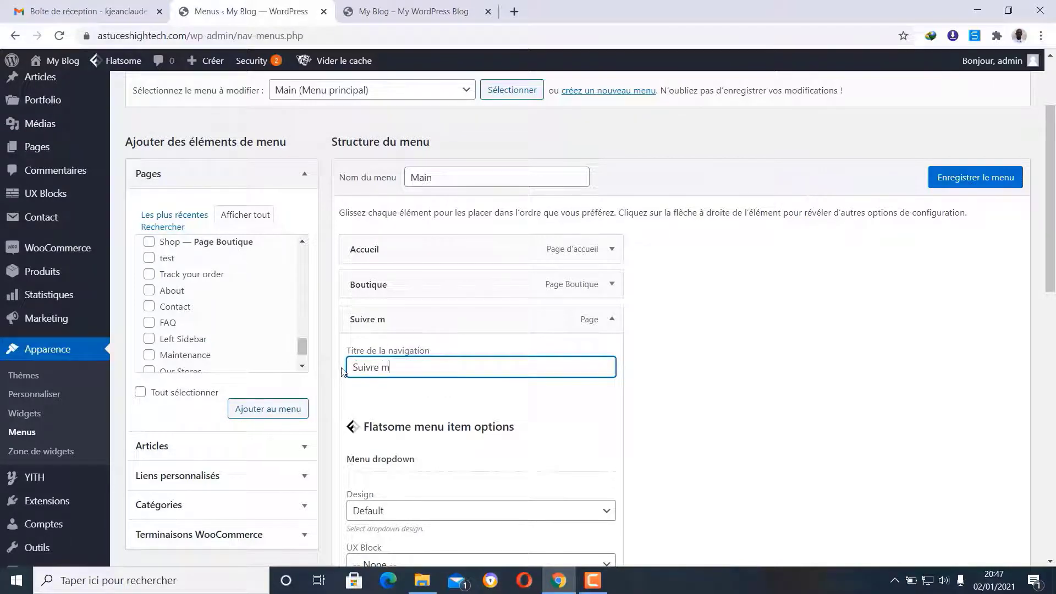
type("a commande")
left_click(612, 320)
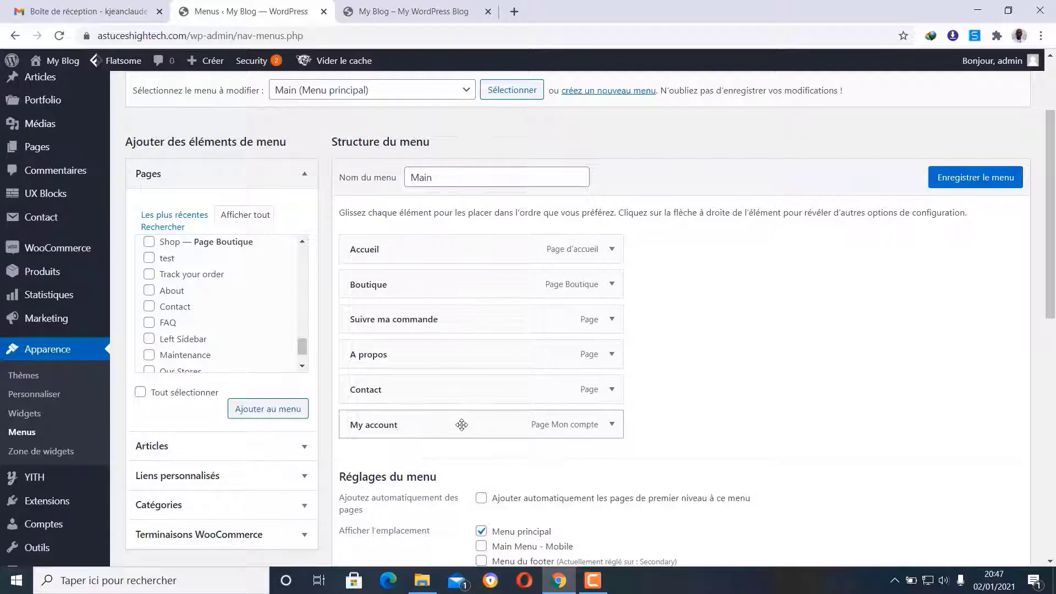
- Move My account below Suivre ma commande and retitle it 'Mon compte'
left_click_drag(464, 418, 432, 360)
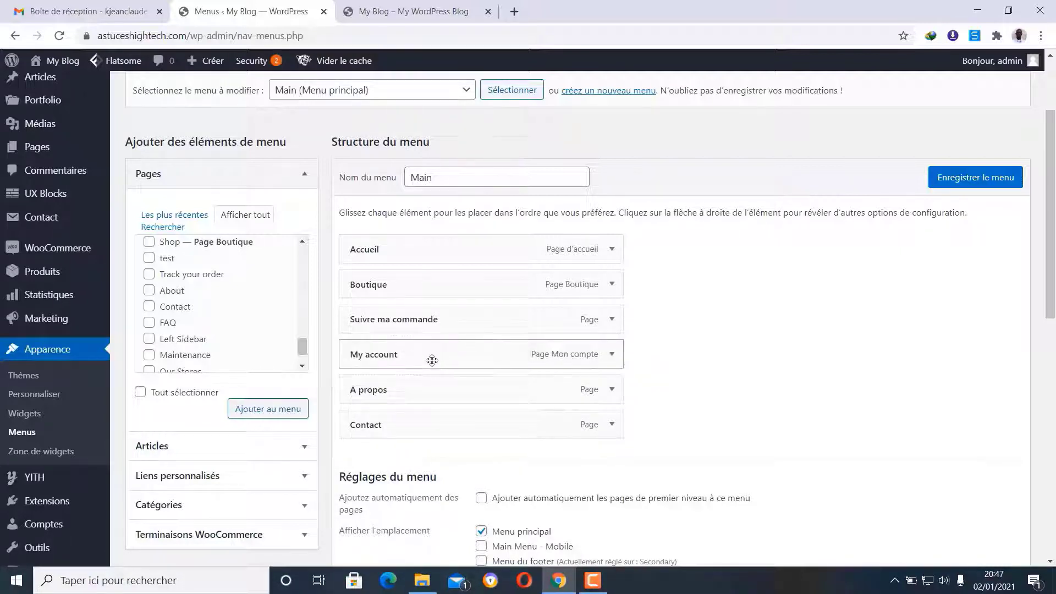
left_click(612, 354)
left_click_drag(412, 402, 368, 407)
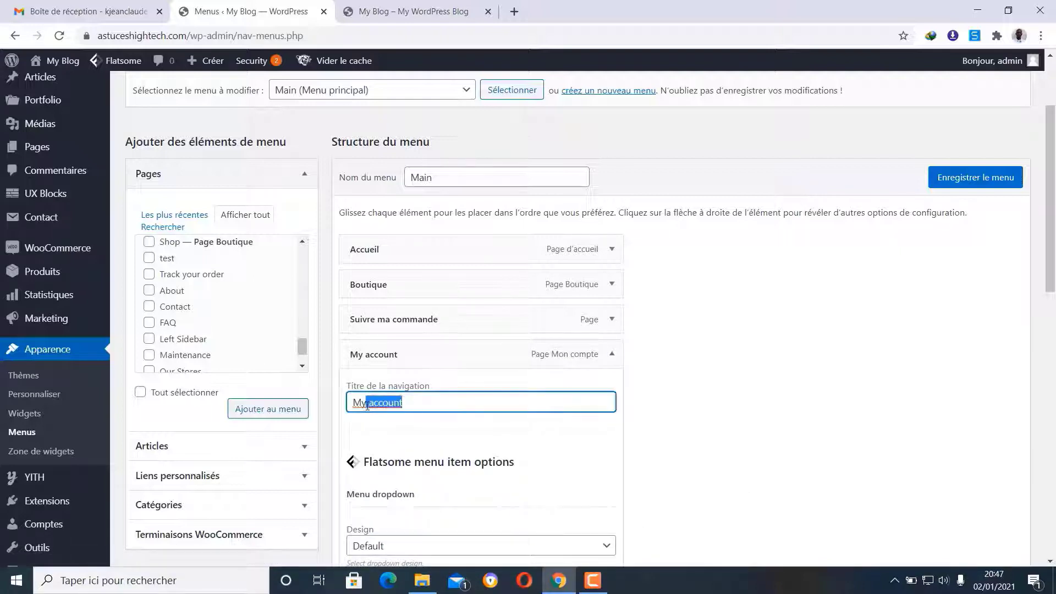
type("o")
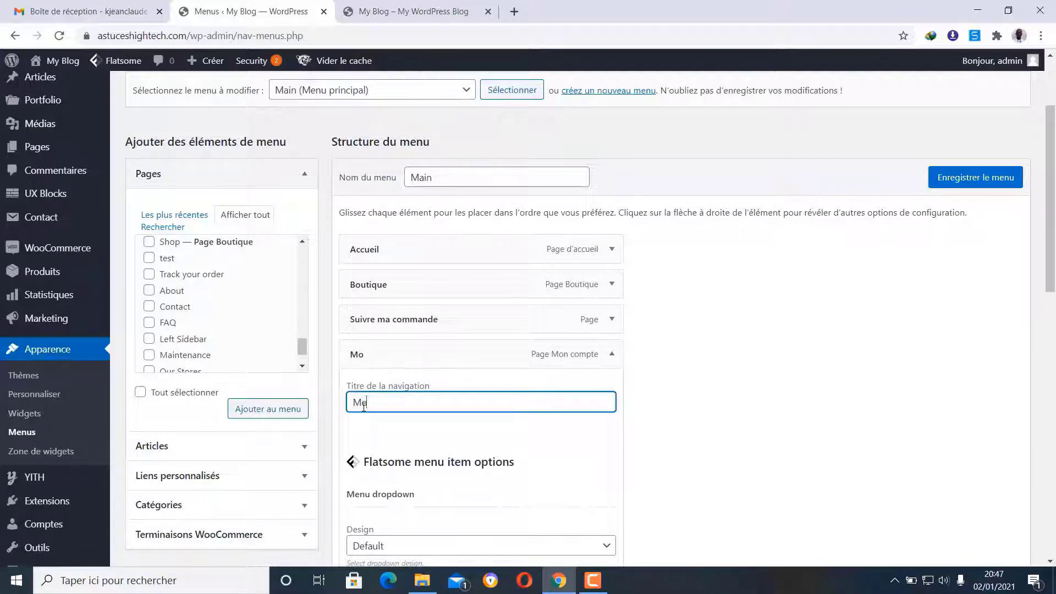
type("n compte")
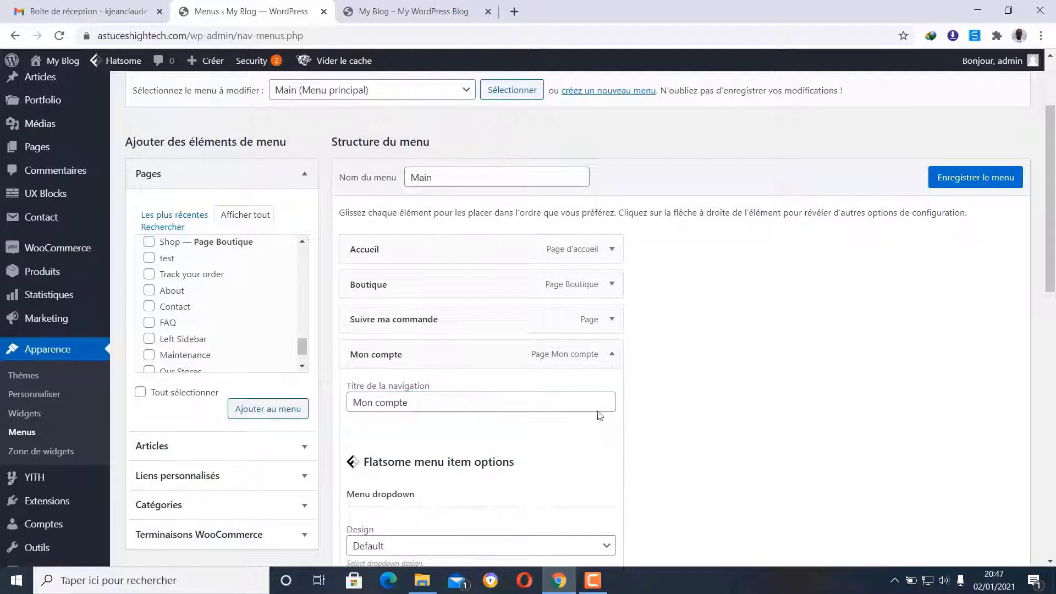
left_click(611, 354)
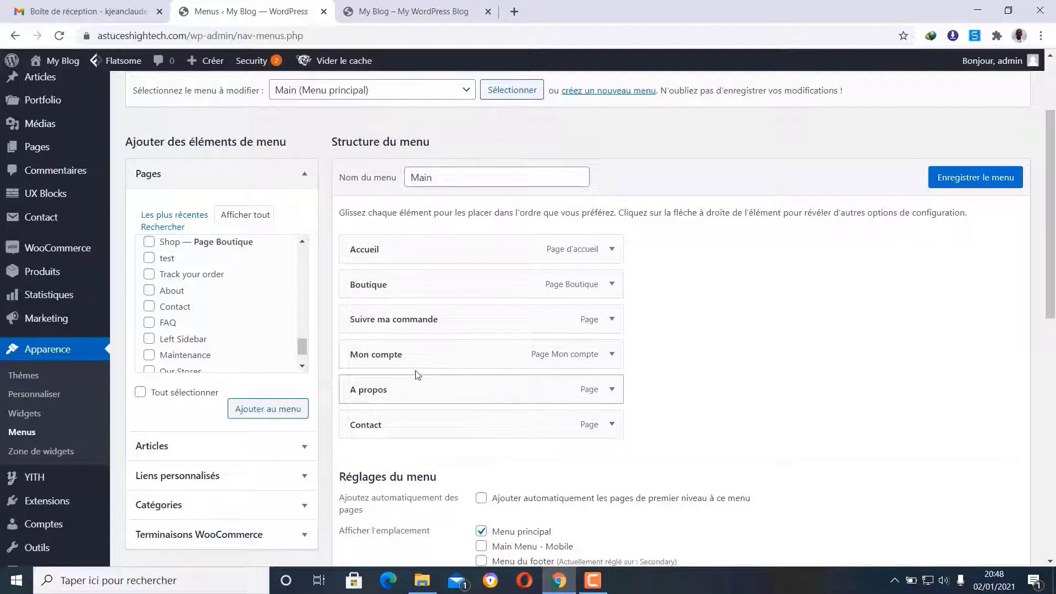
- Look over the Pages list, then save the Main menu with its six items ending in A propos and Contact
scroll(210, 289, "down", 1)
scroll(211, 290, "up", 5)
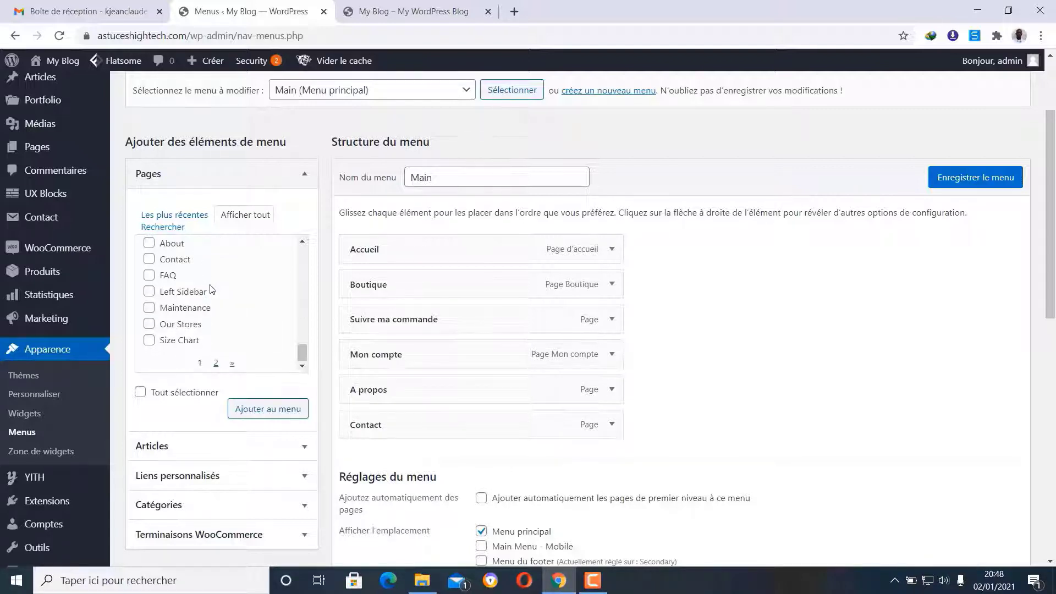
scroll(214, 291, "up", 8)
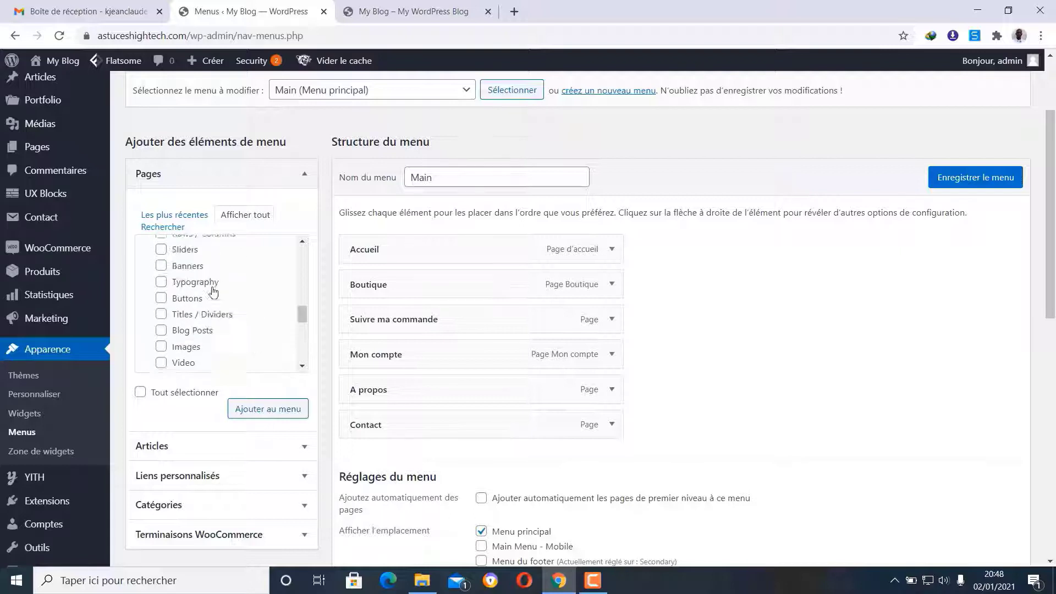
scroll(214, 291, "up", 8)
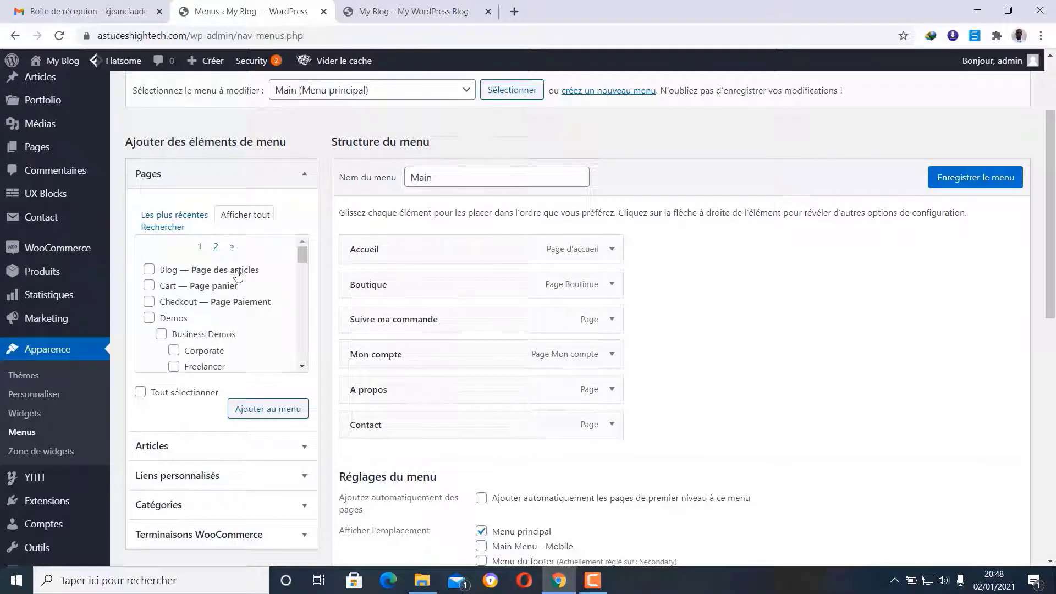
scroll(248, 312, "down", 5)
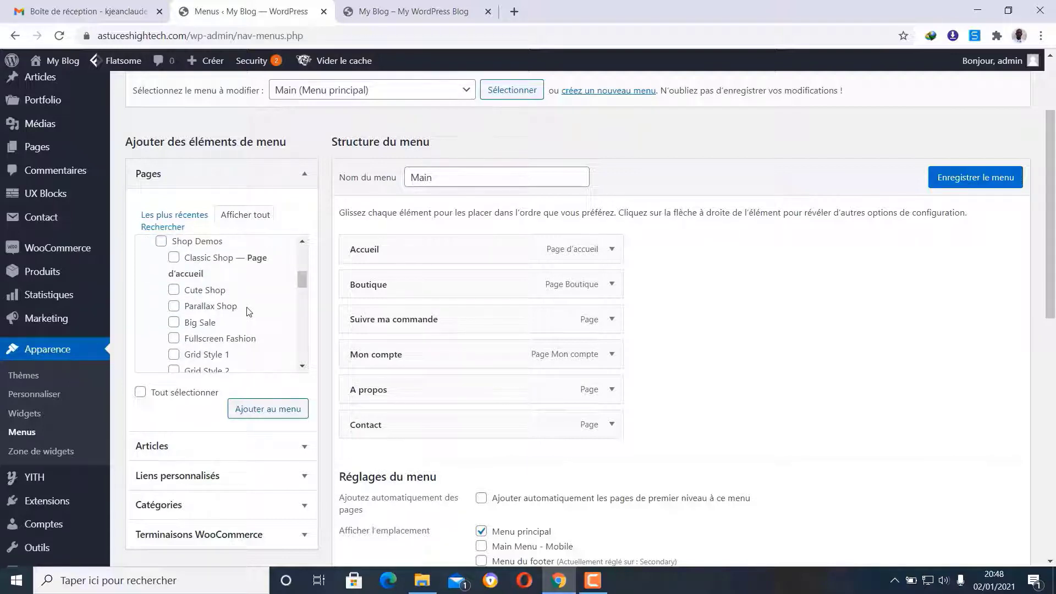
scroll(248, 312, "down", 8)
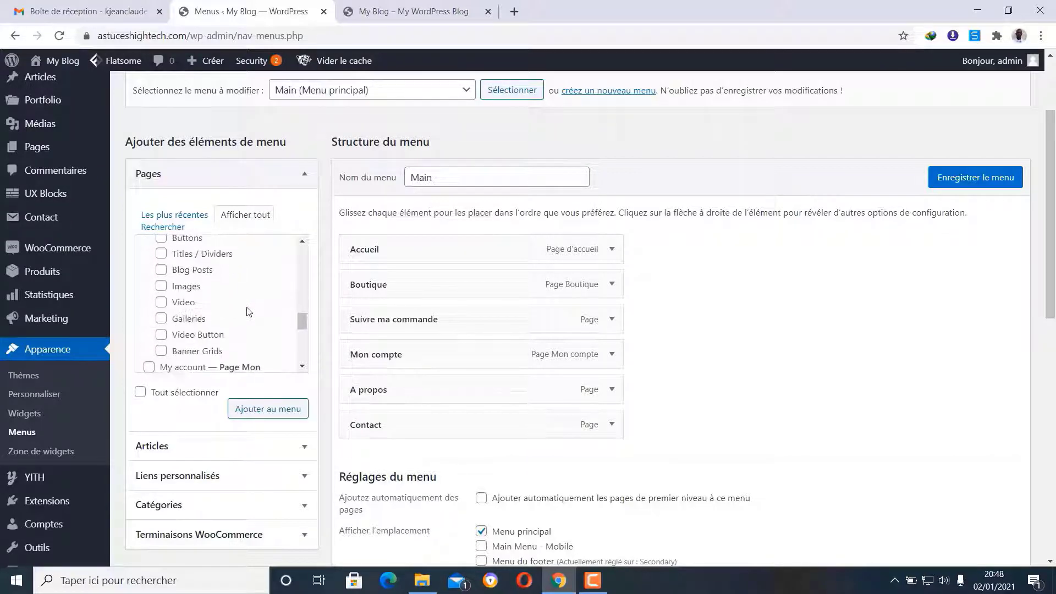
scroll(247, 312, "down", 2)
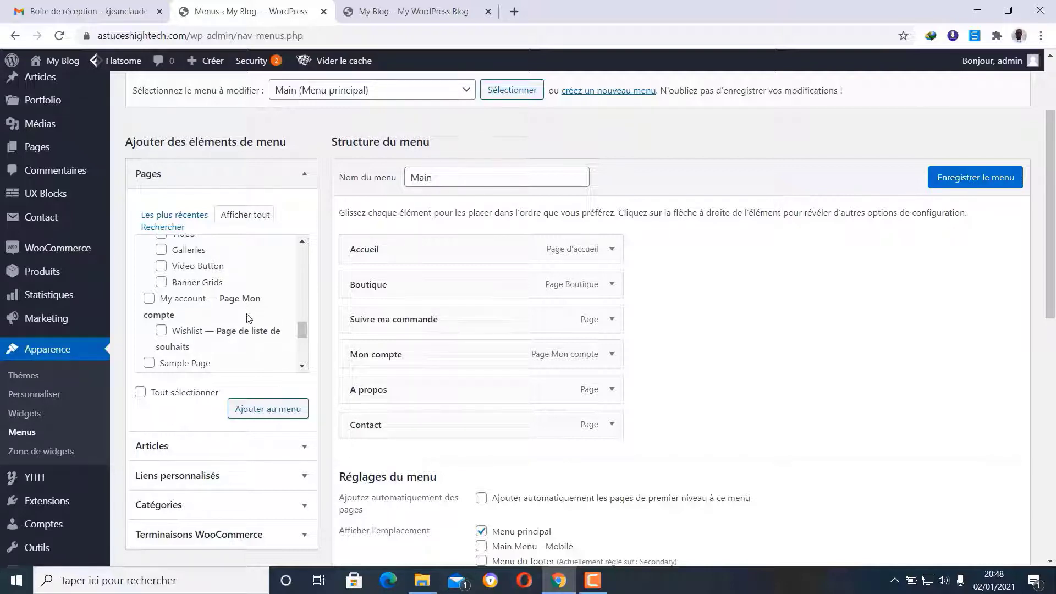
scroll(248, 318, "down", 2)
scroll(232, 306, "down", 4)
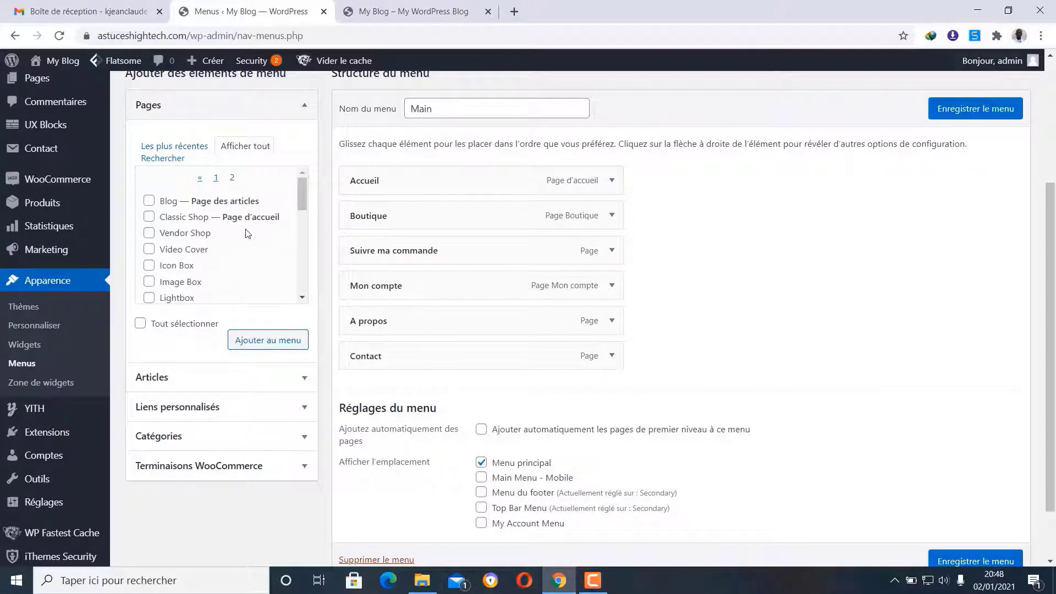
scroll(247, 234, "down", 5)
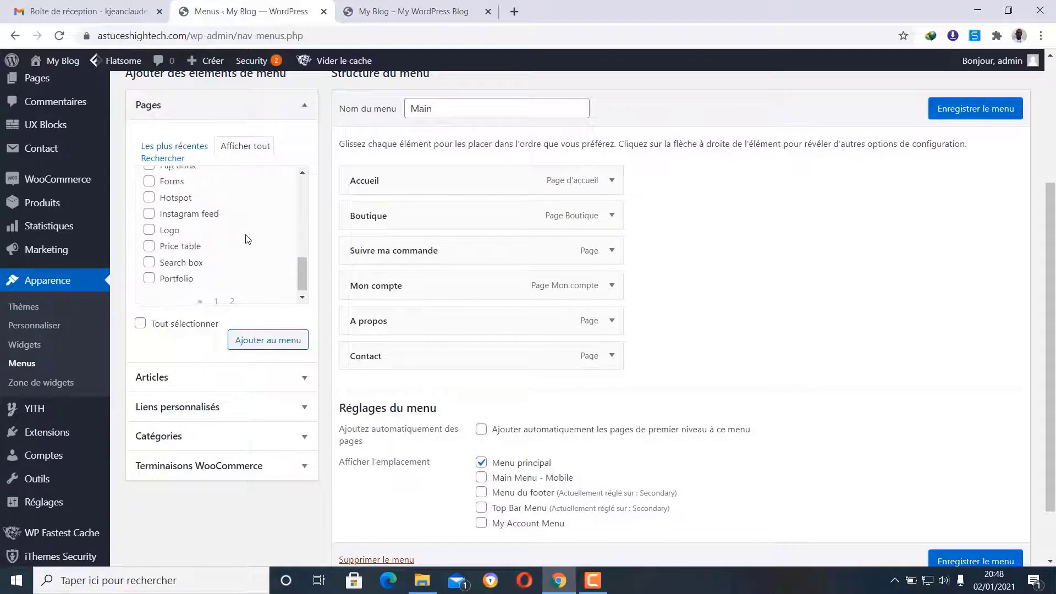
scroll(246, 238, "down", 1)
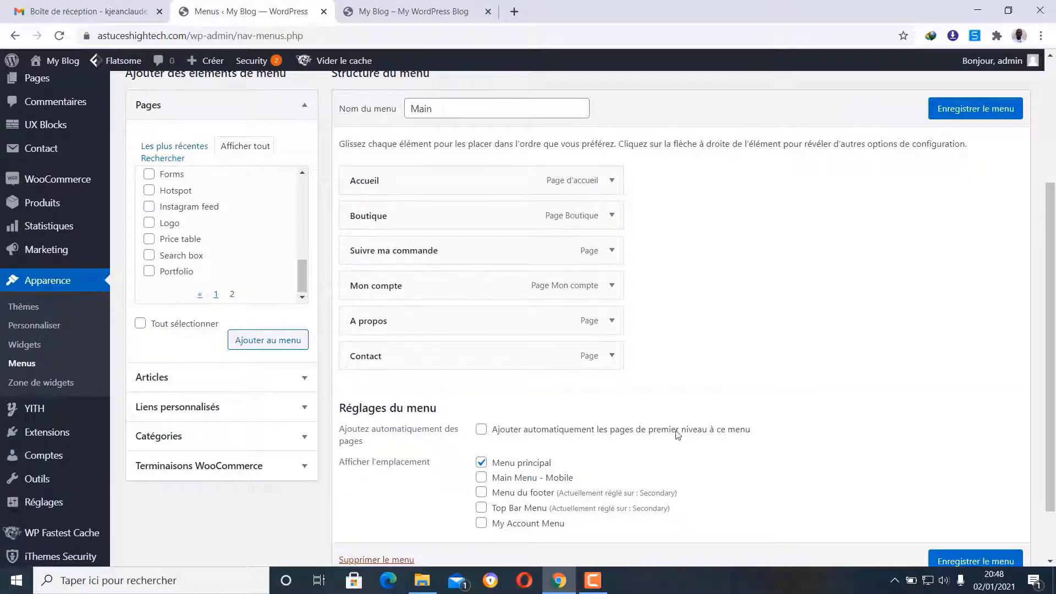
left_click(967, 109)
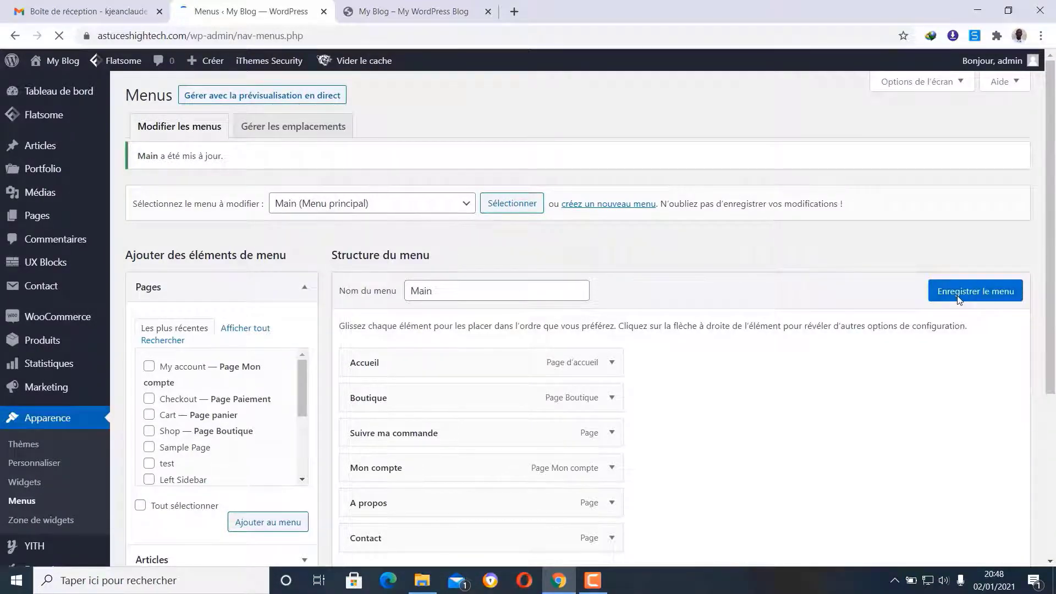
- Reload the storefront tab to see the header menu with Suivre ma commande and Mon compte
left_click(442, 7)
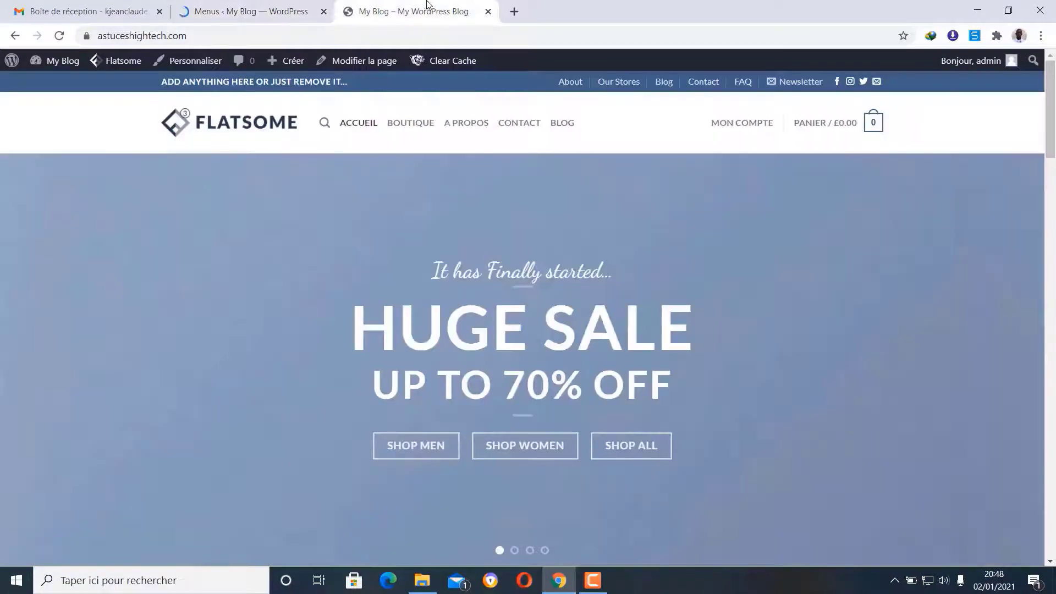
left_click(60, 37)
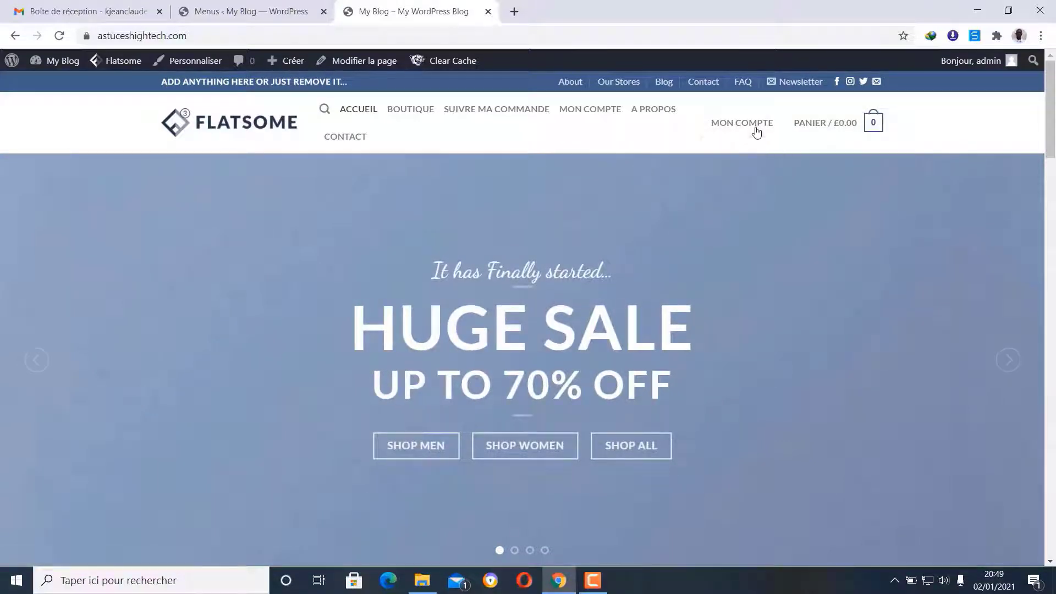
mouse_move(757, 130)
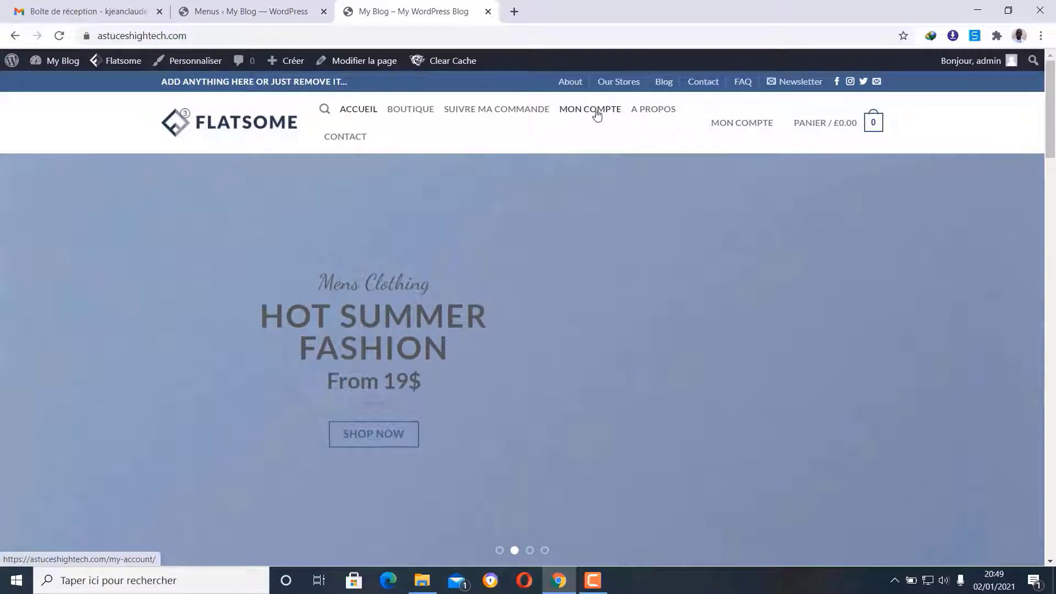
mouse_move(726, 123)
- Delete Mon compte, leaving Accueil, Boutique, Suivre ma commande, A propos and Contact, and save the menu
left_click(242, 11)
scroll(484, 270, "down", 5)
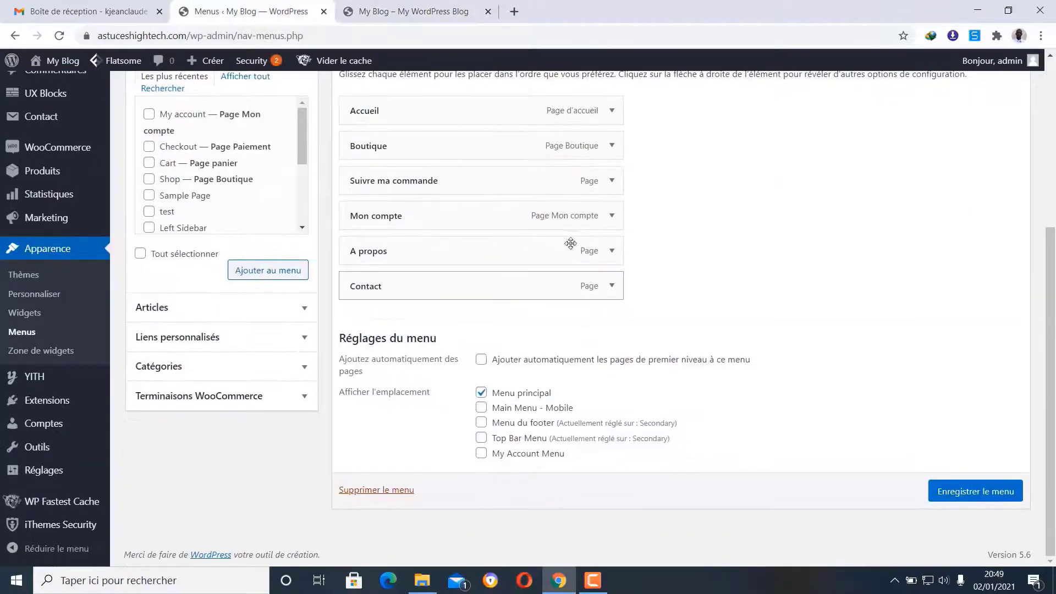
left_click(611, 215)
scroll(568, 269, "down", 1)
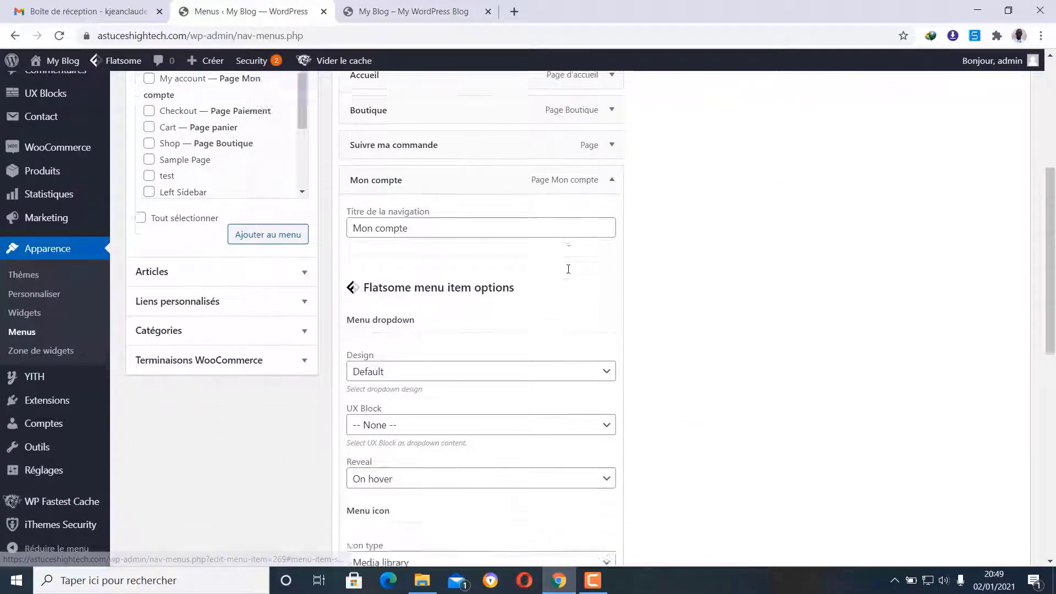
scroll(478, 421, "down", 2)
scroll(393, 479, "down", 3)
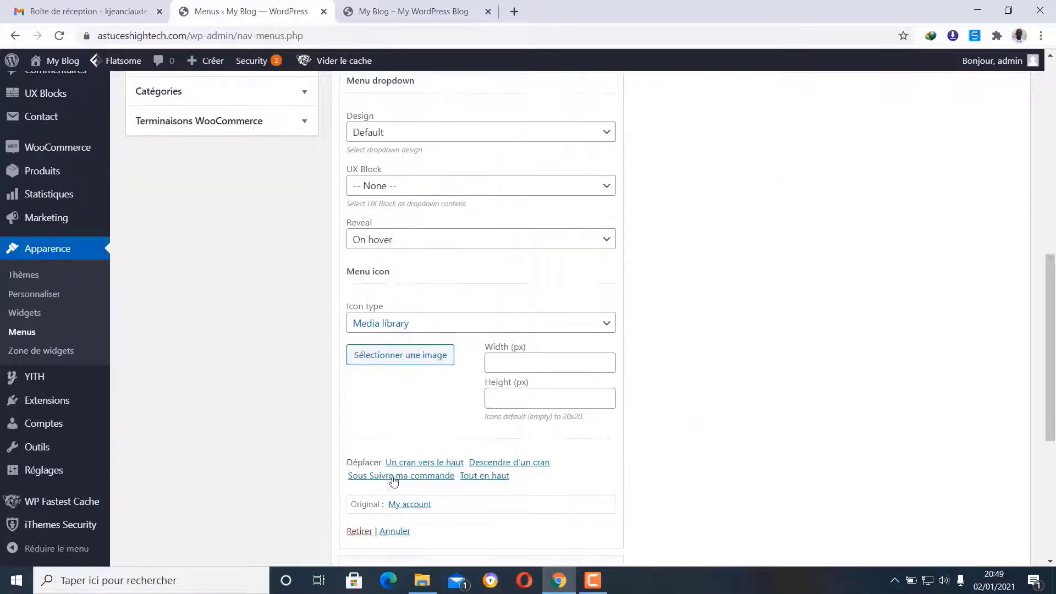
left_click(359, 534)
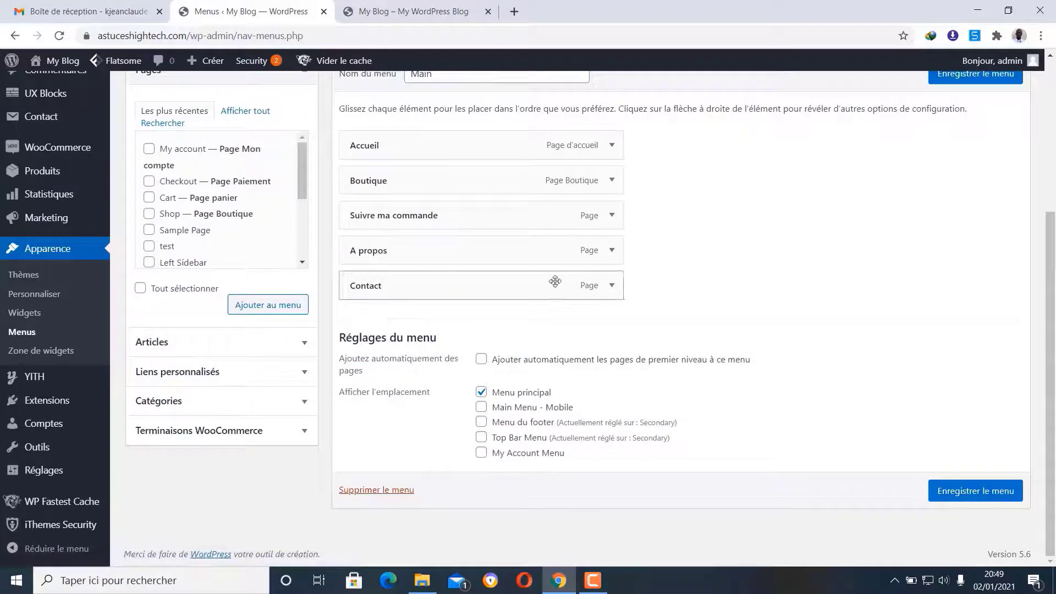
scroll(971, 166, "up", 1)
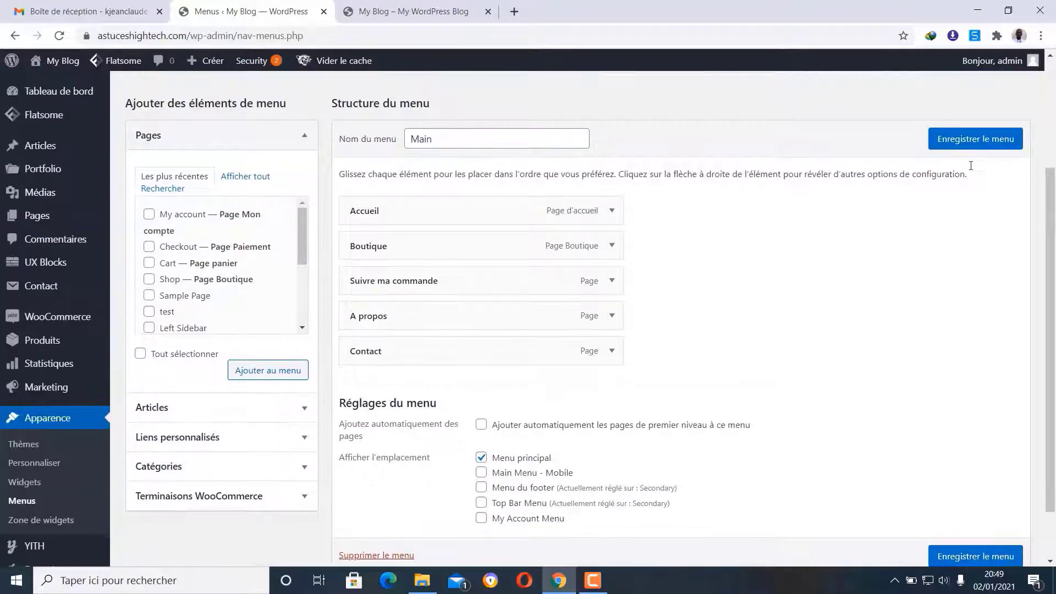
left_click(980, 144)
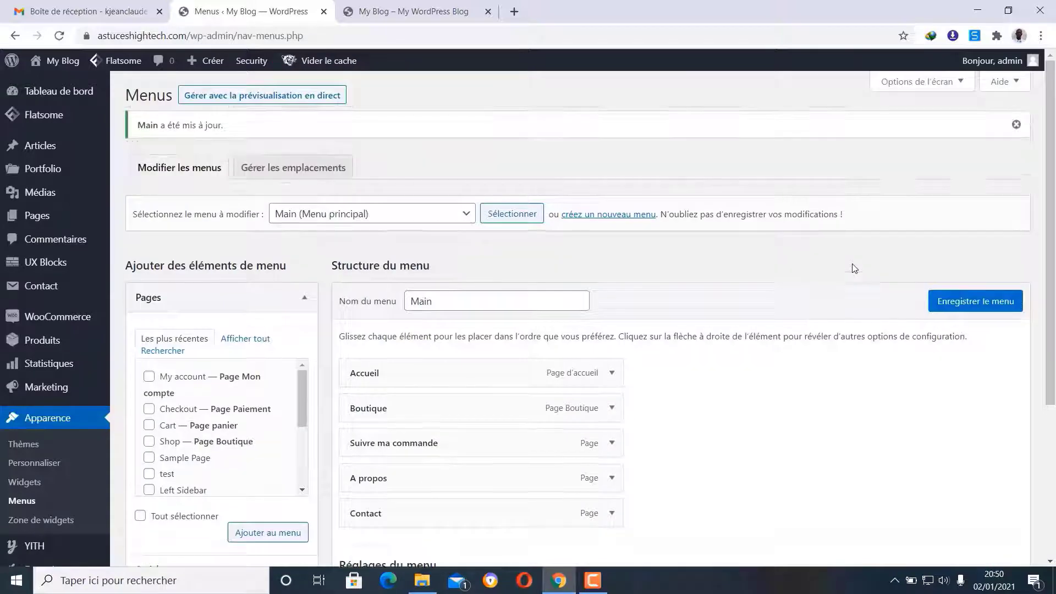
- Reload the storefront to confirm the five-item menu ending with Contact, then go back to Menus
left_click(412, 11)
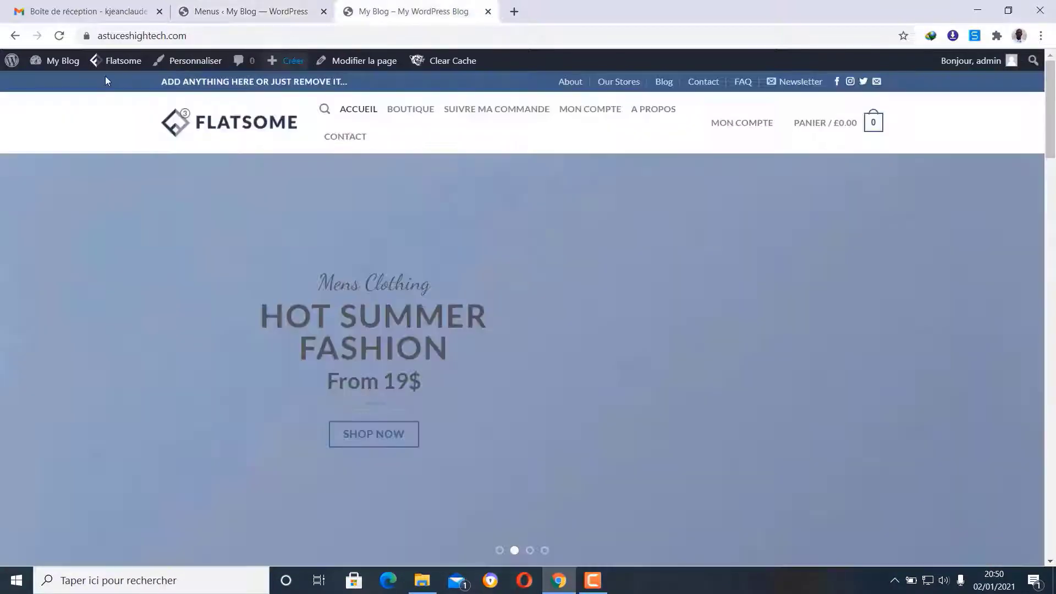
left_click(60, 36)
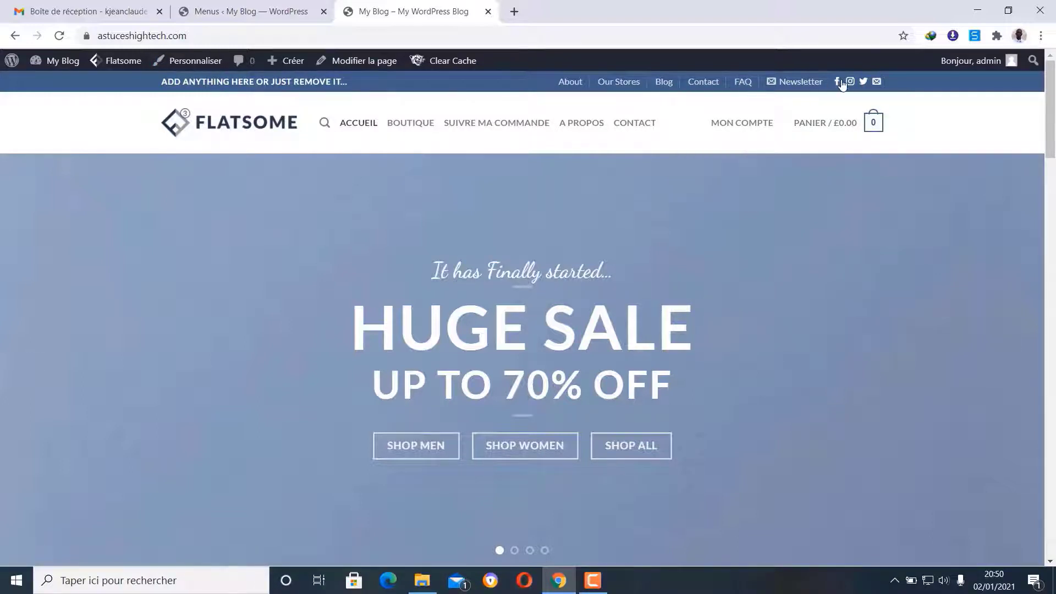
left_click(253, 9)
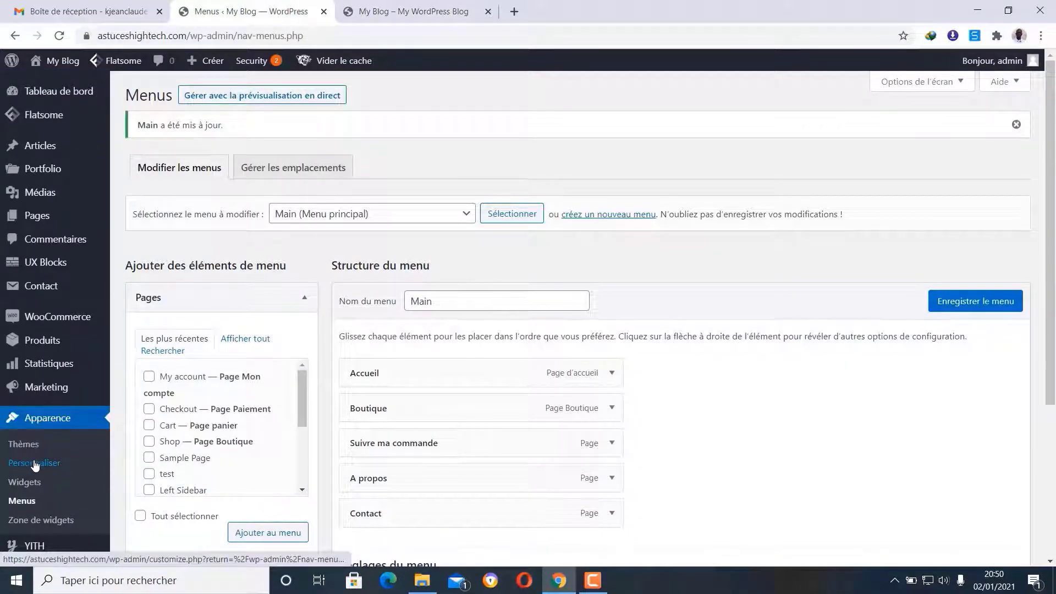
- Open the theme Customizer, confirming you want to leave the Menus page
scroll(35, 465, "down", 3)
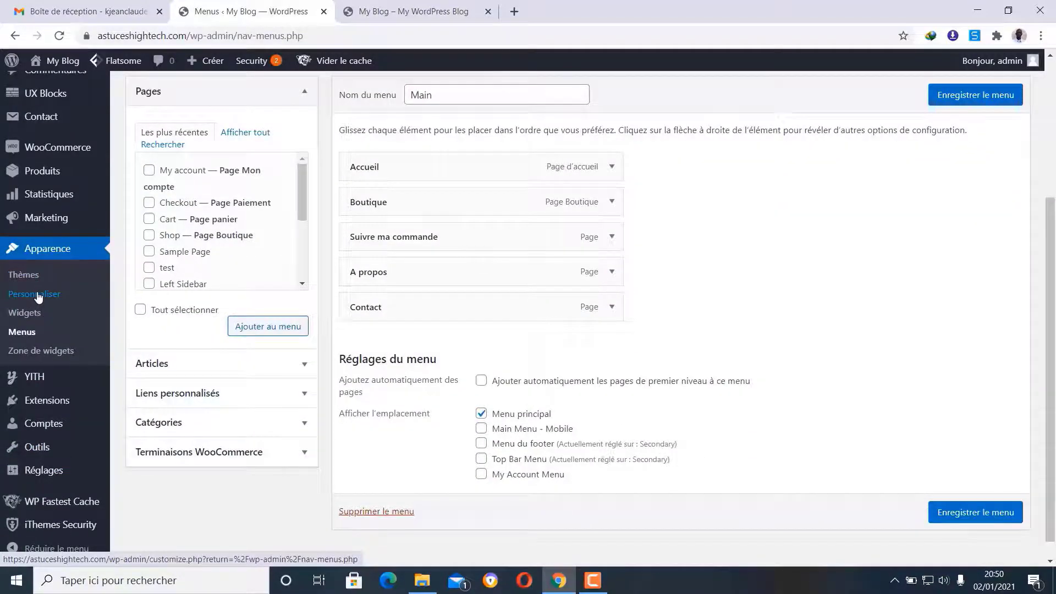
left_click(38, 296)
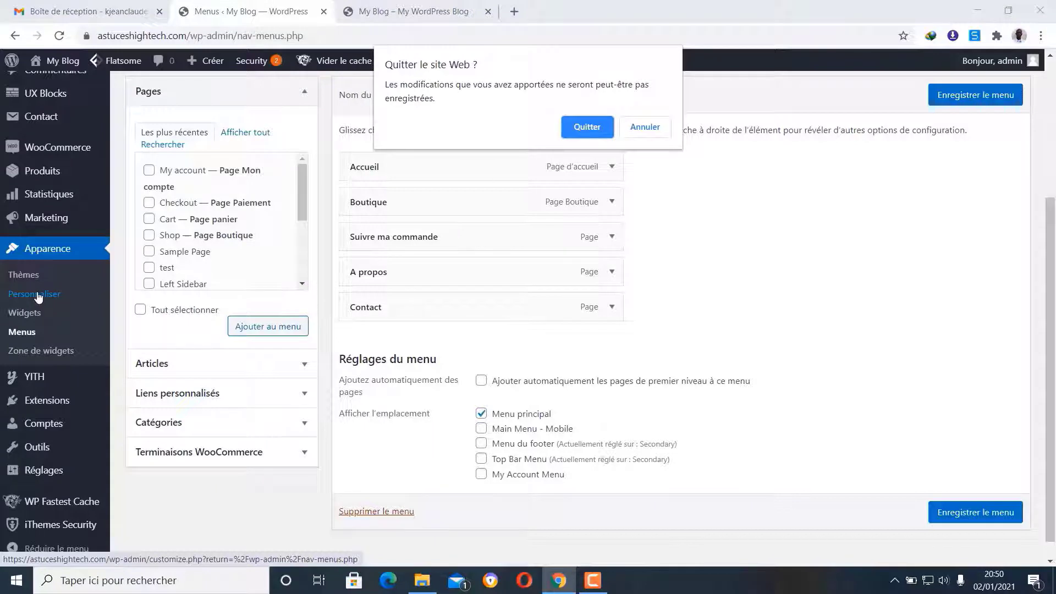
left_click(599, 131)
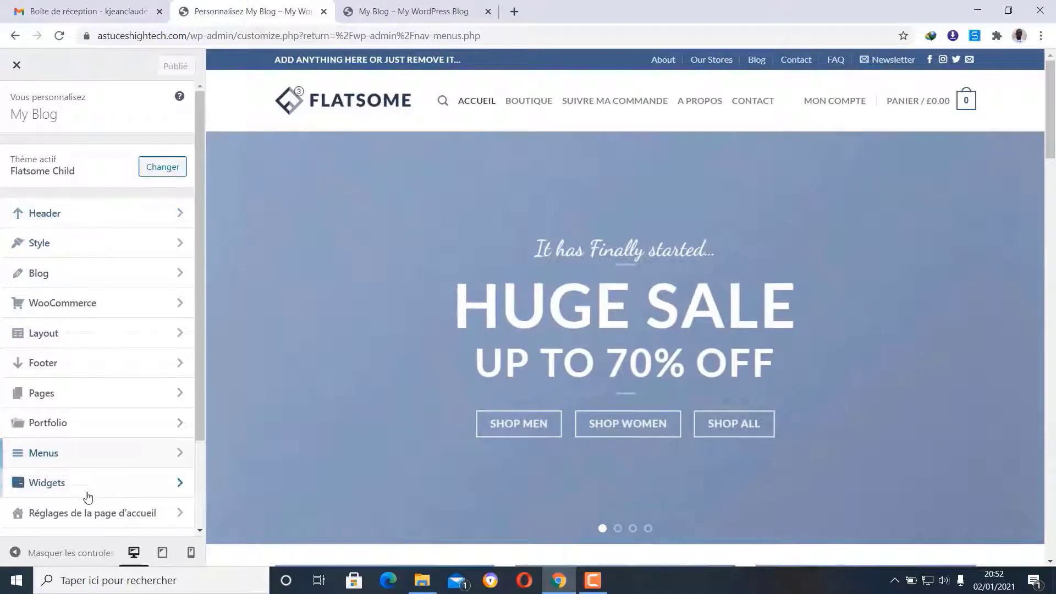
- Scroll the storefront preview back to the top so the blue top bar is visible
scroll(83, 212, "down", 3)
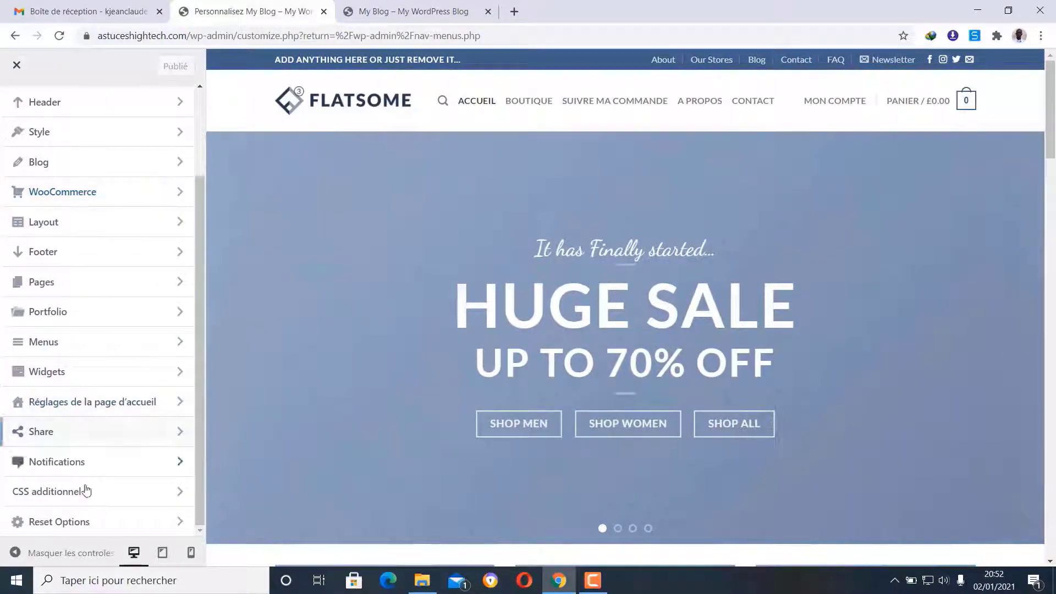
scroll(88, 495, "up", 4)
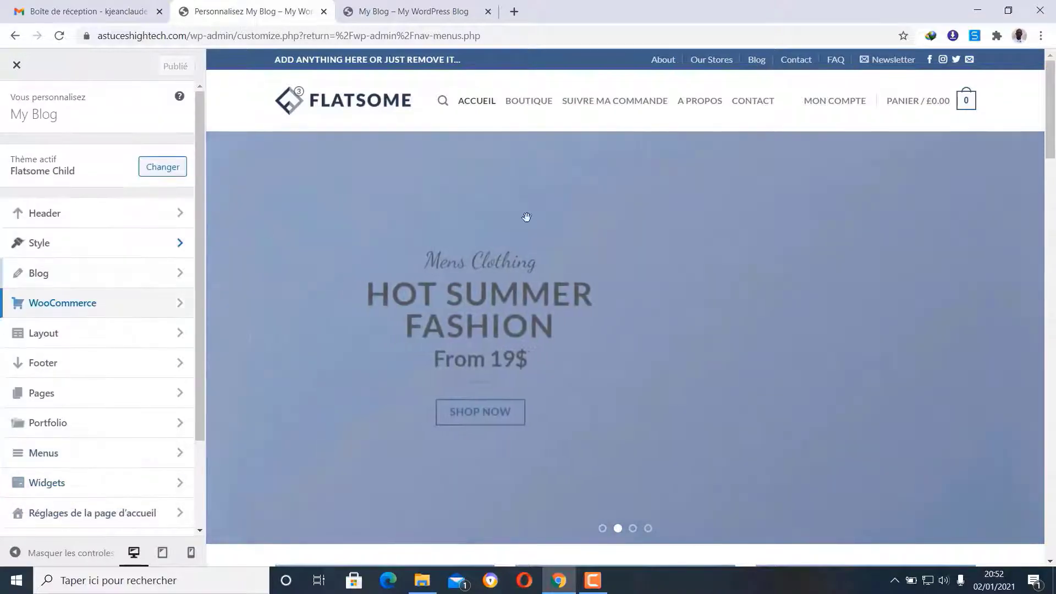
scroll(555, 226, "down", 1)
scroll(555, 226, "down", 15)
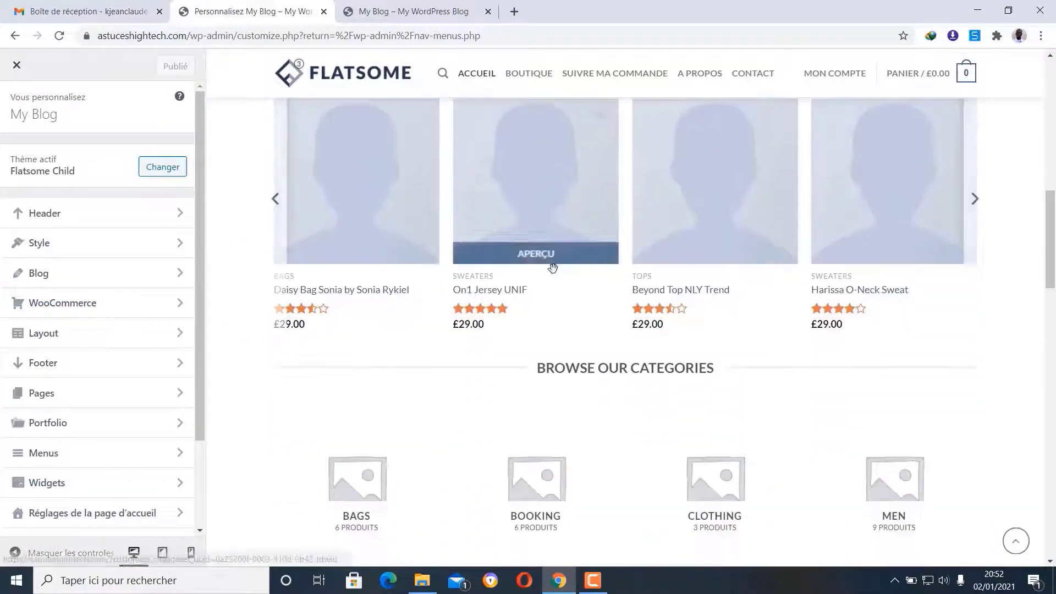
scroll(554, 275, "down", 15)
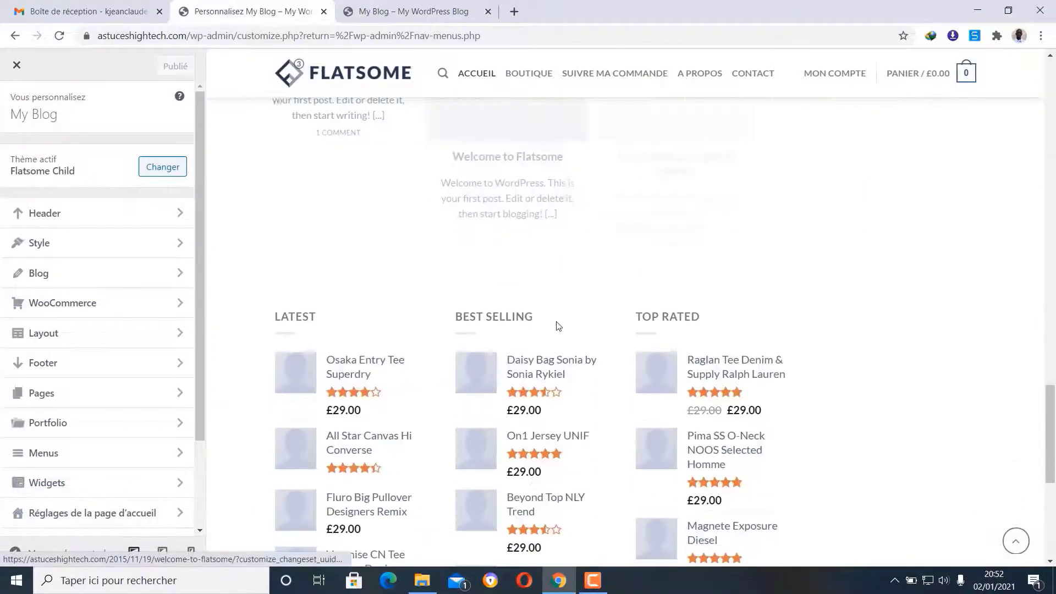
scroll(556, 324, "down", 2)
scroll(556, 322, "up", 15)
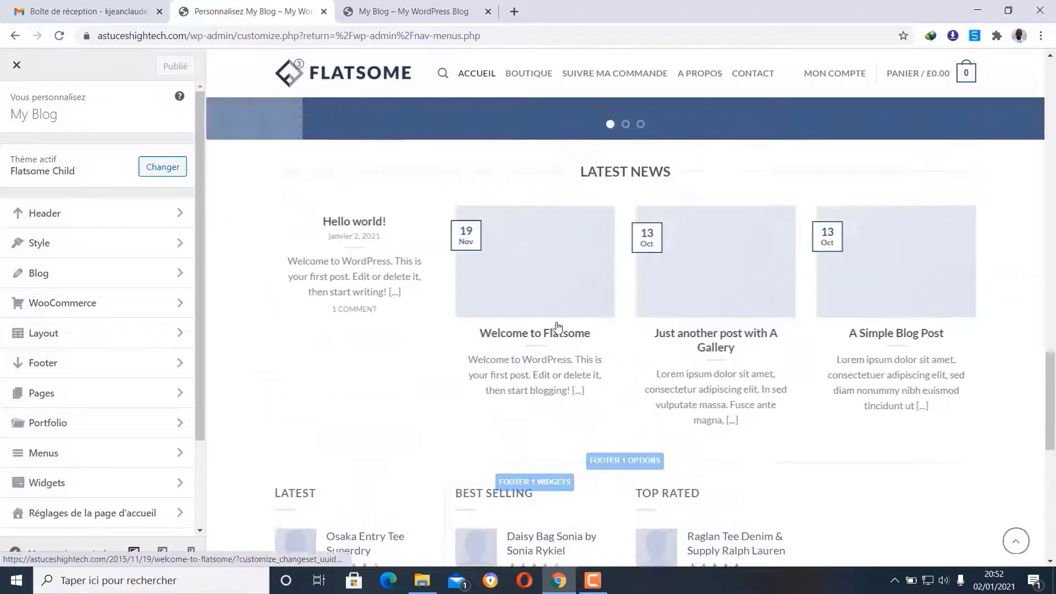
scroll(555, 322, "up", 15)
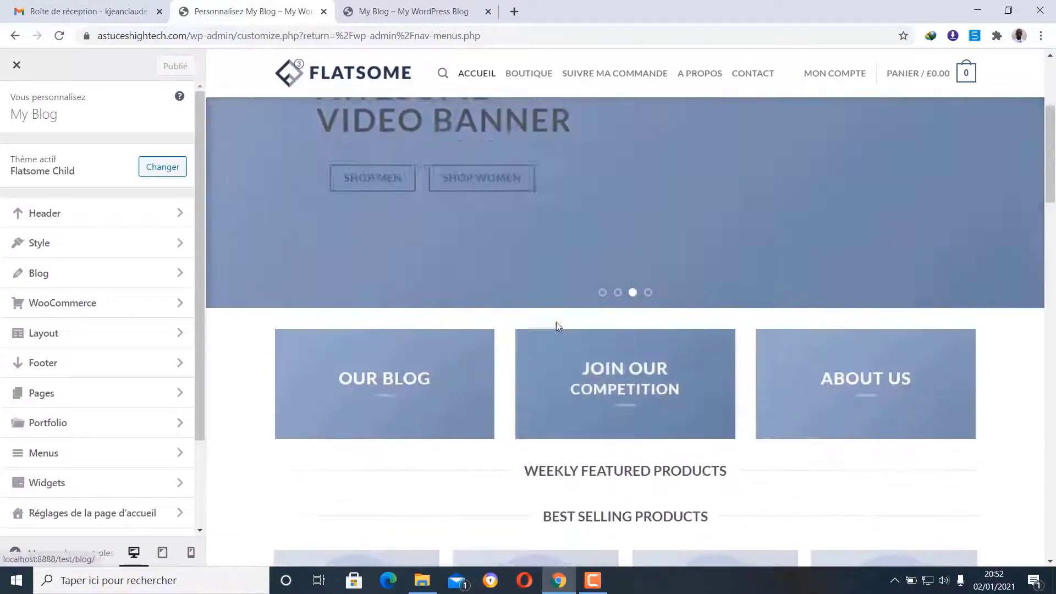
scroll(556, 322, "up", 2)
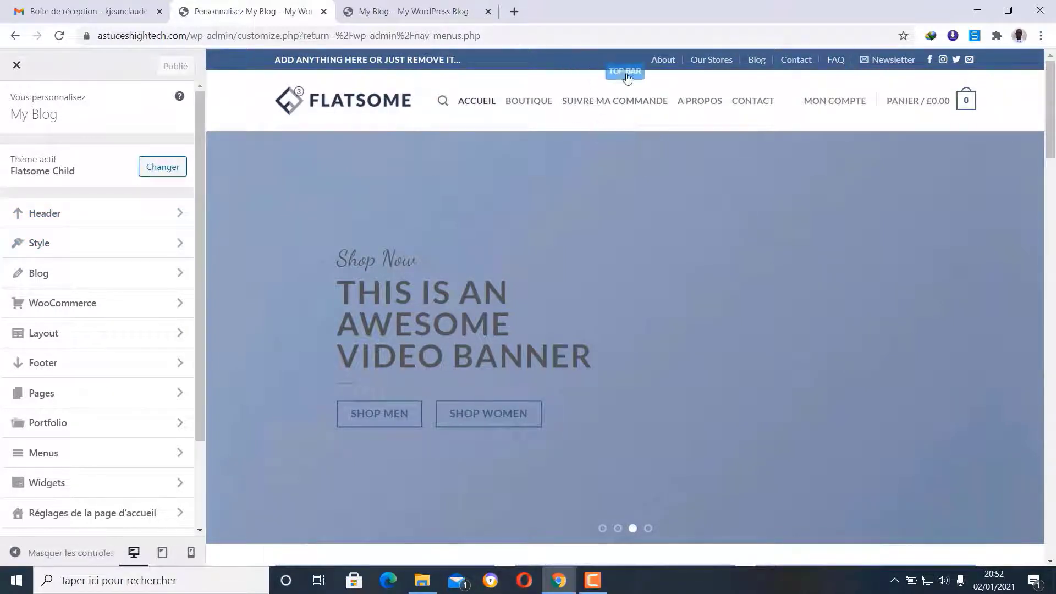
- Open the Header panel and the HTML 1 element's settings in the Header Builder
left_click(98, 222)
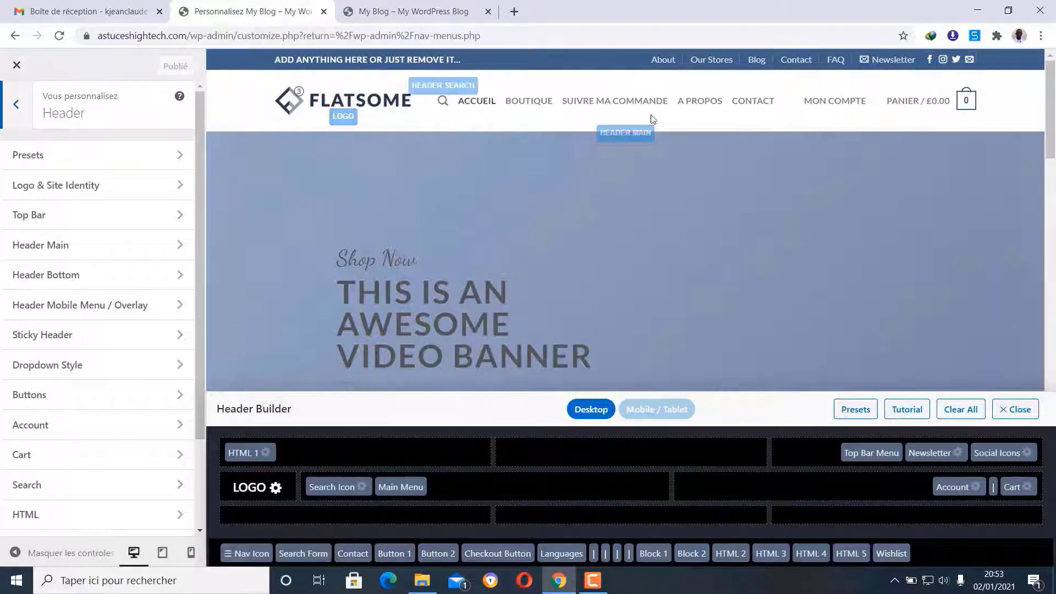
mouse_move(810, 94)
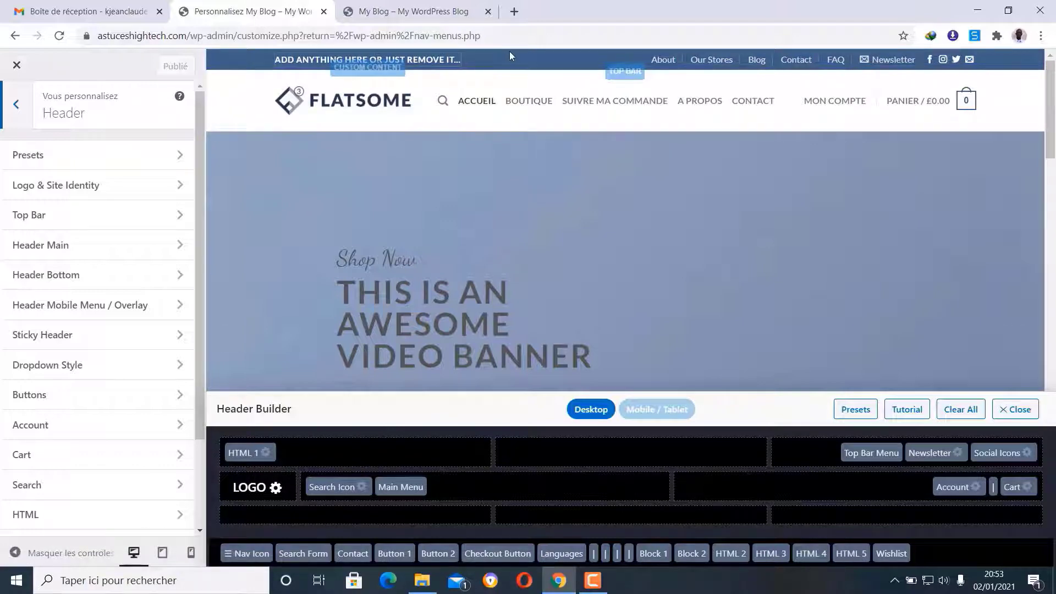
left_click(265, 454)
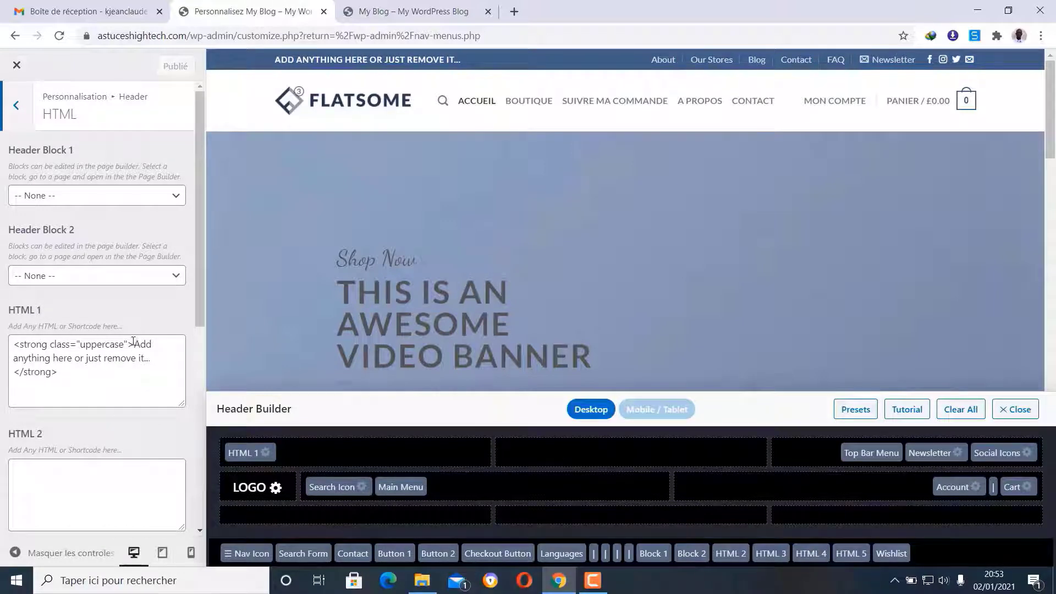
- Replace the HTML 1 placeholder text with 'Livraison gratuite dès 80 euros d'achat'
mouse_move(133, 344)
left_mouse_down()
mouse_move(132, 358)
mouse_move(142, 358)
left_mouse_up()
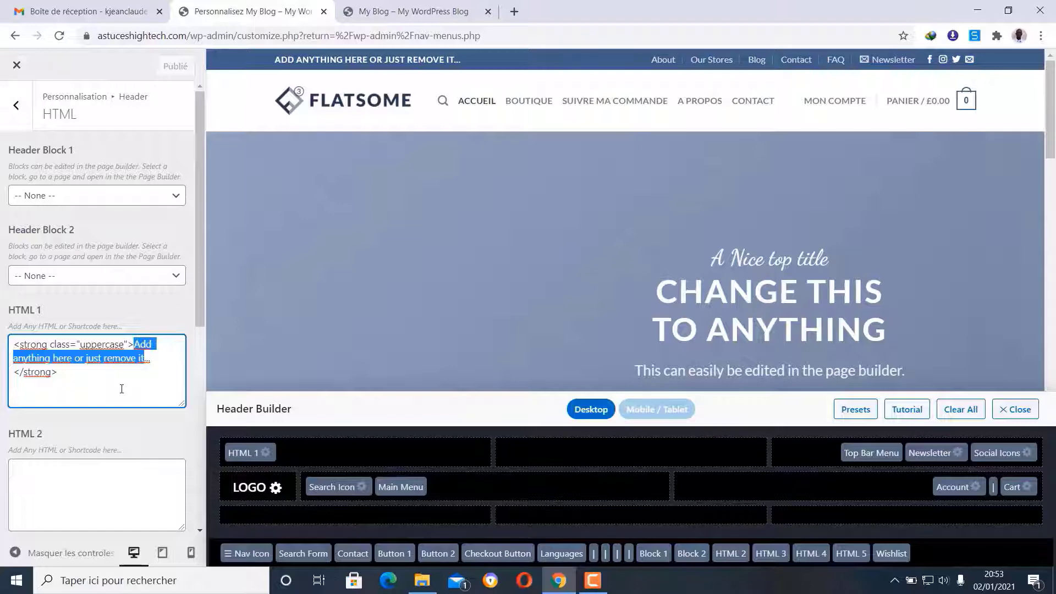
type("Livrais")
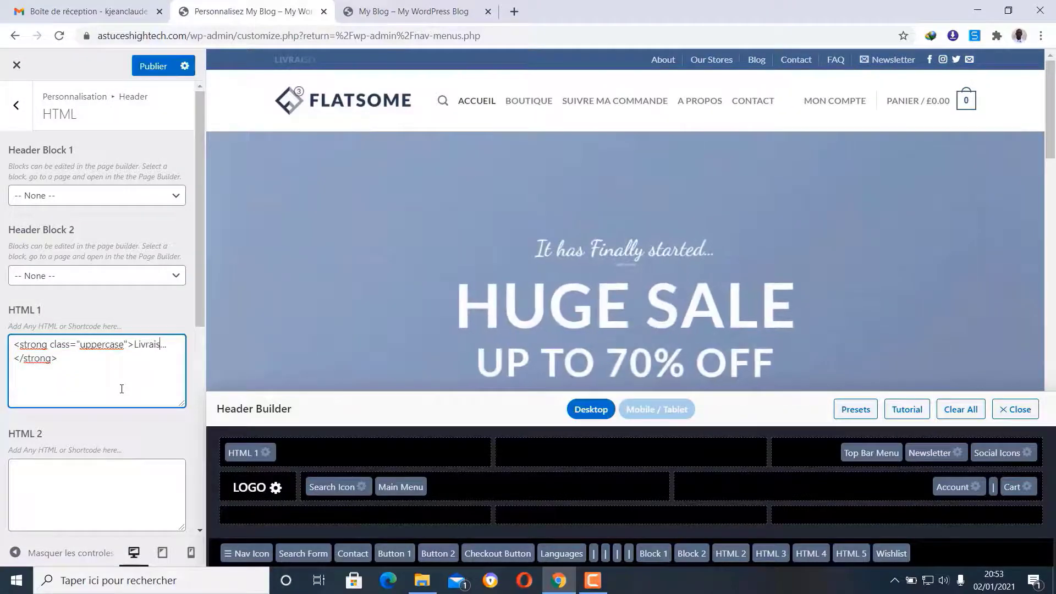
type("on gratu")
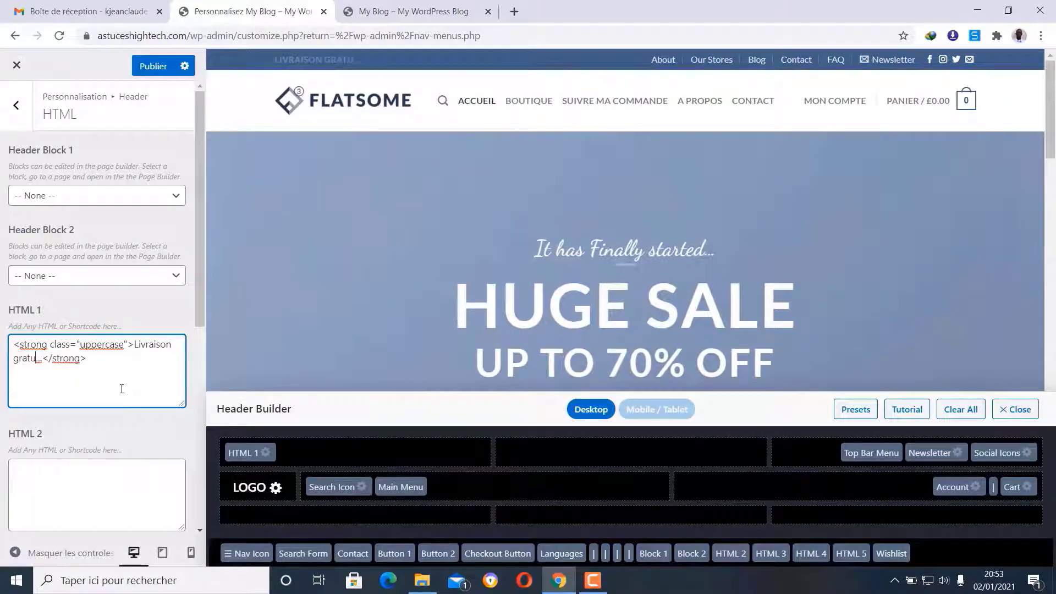
type("ite dès ")
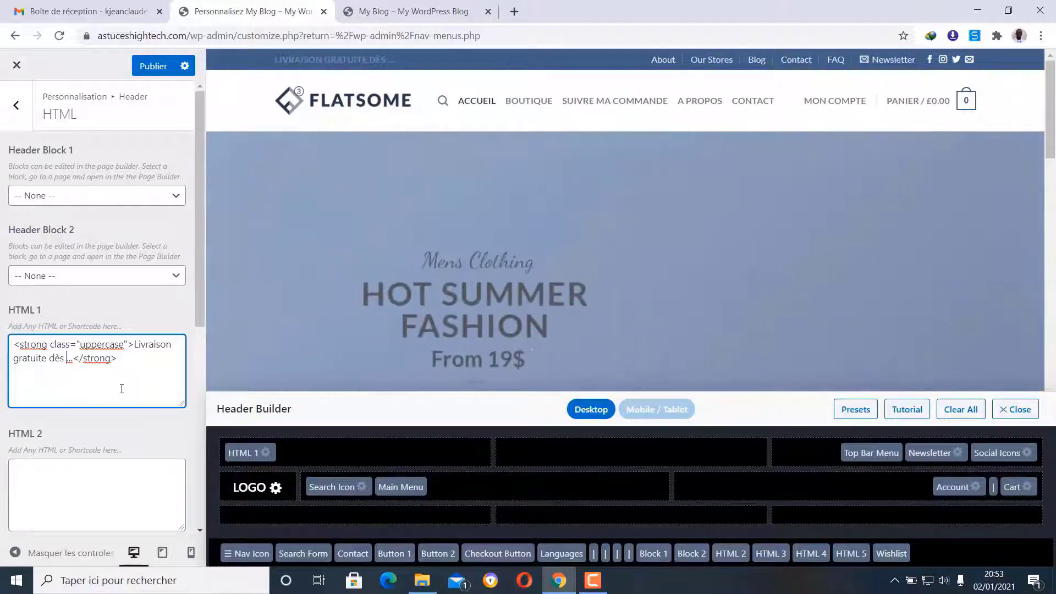
type("80")
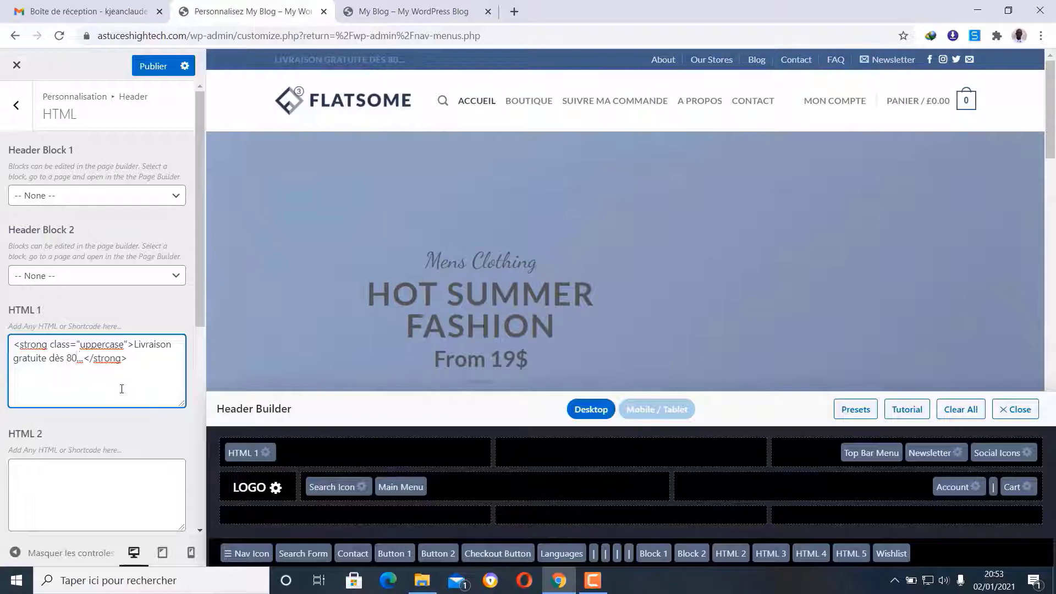
type(" euros d'")
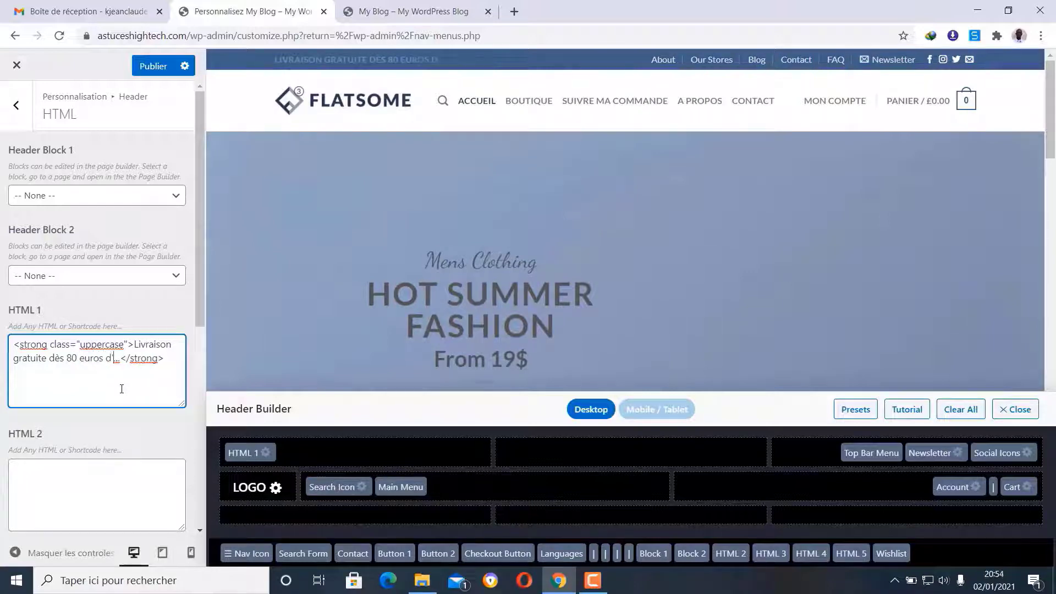
type("achat")
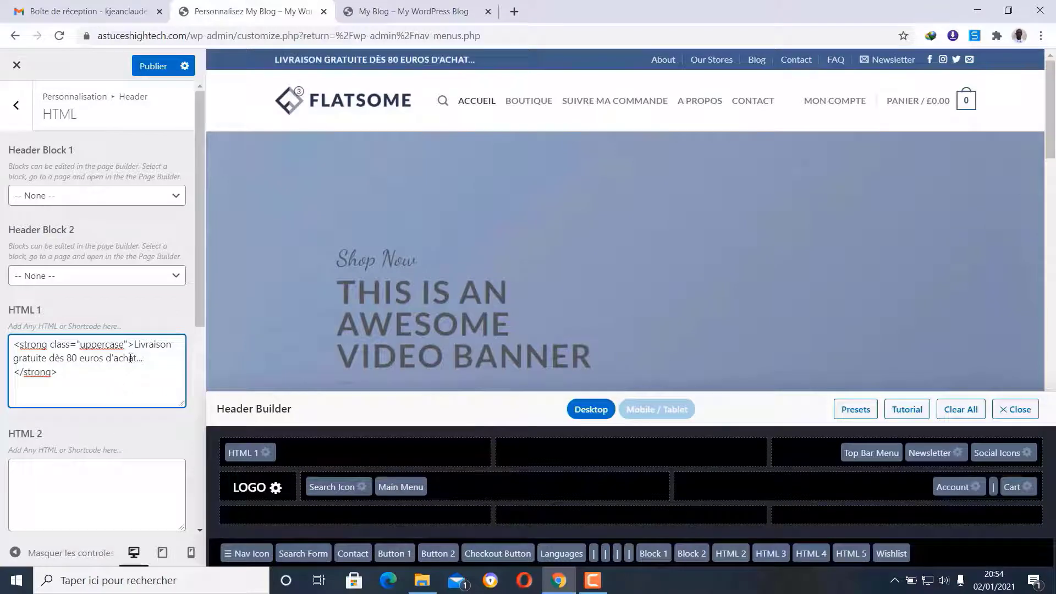
left_click(140, 433)
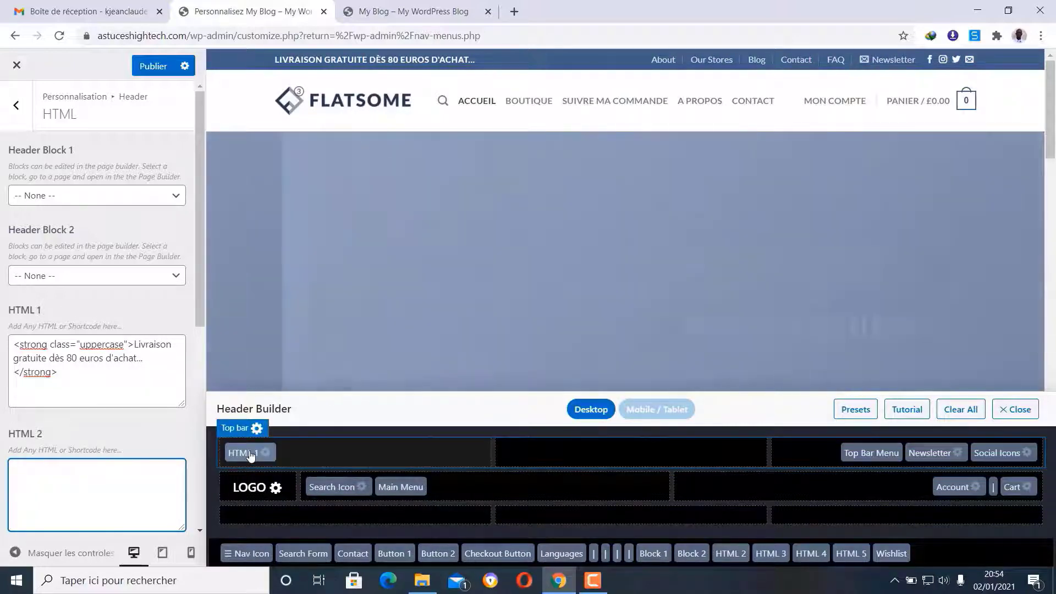
- Keep HTML 1 in the top bar's left cell and drag Top Bar Menu into the unused elements
left_click_drag(251, 454, 942, 557)
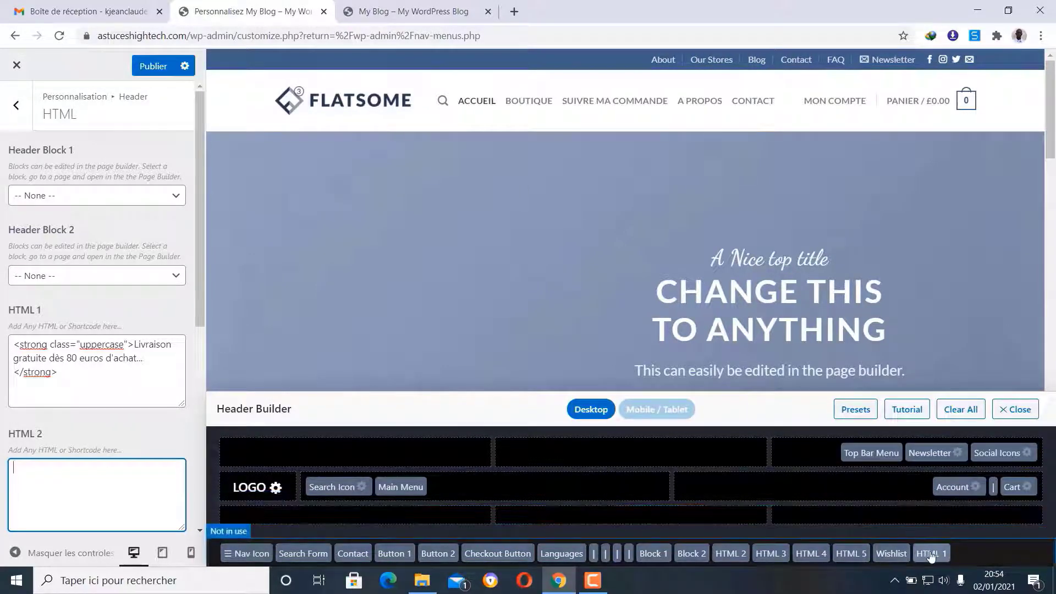
left_click_drag(932, 556, 297, 454)
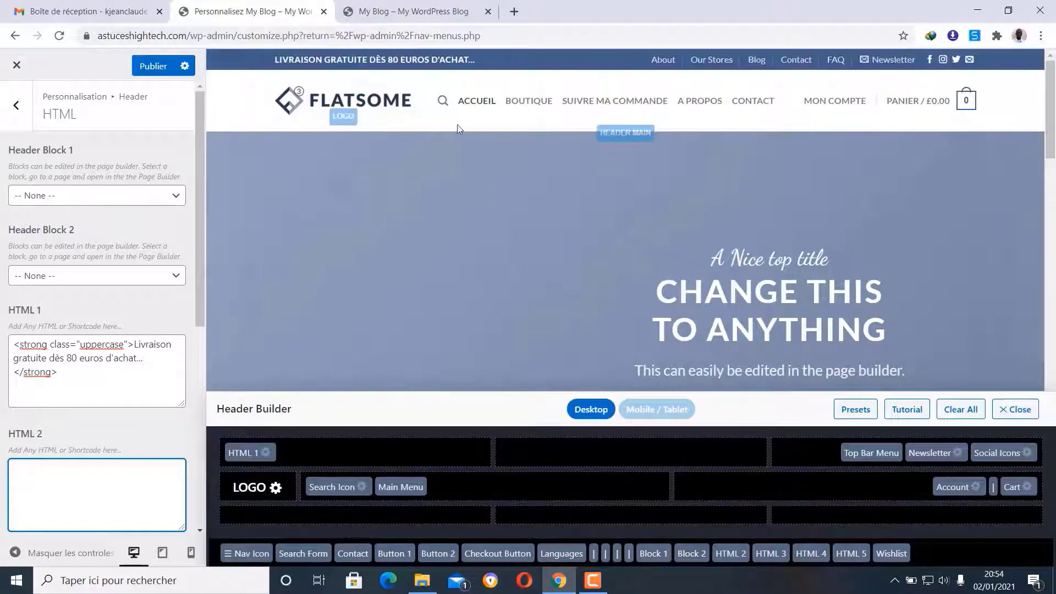
left_click_drag(246, 452, 596, 449)
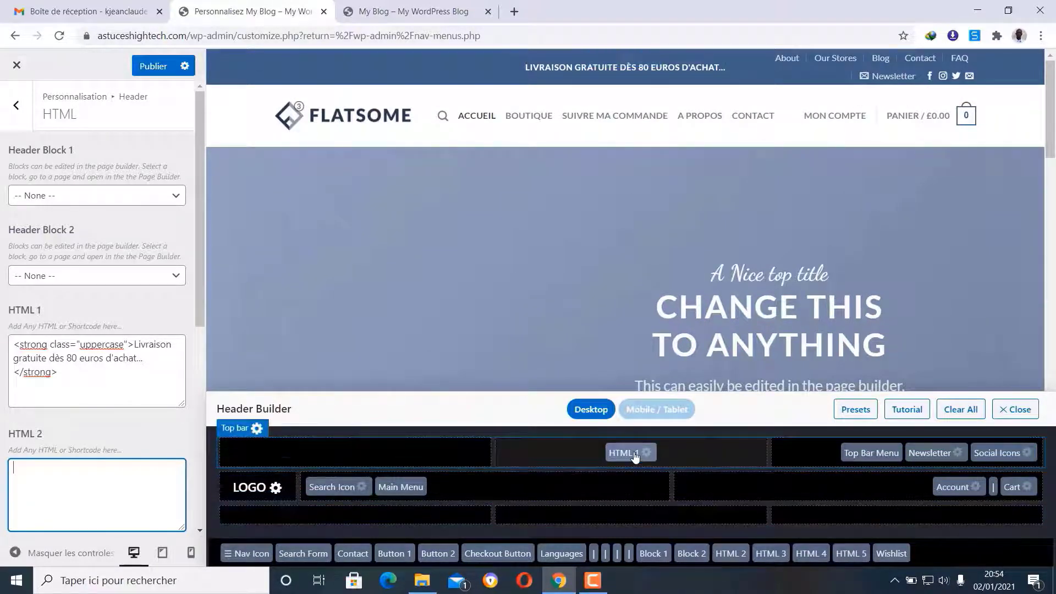
left_click_drag(623, 459, 370, 457)
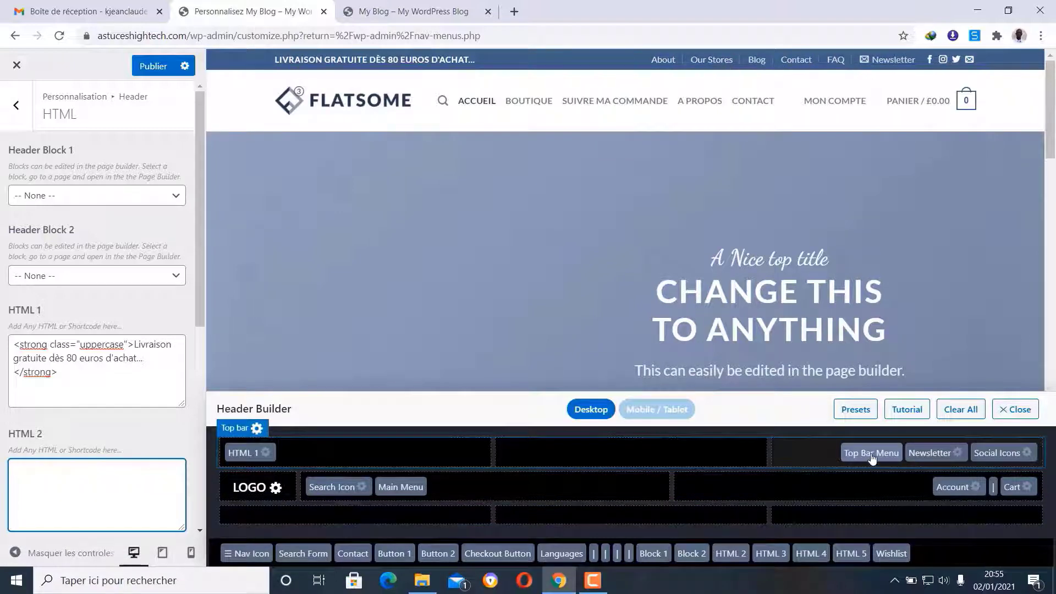
left_click_drag(872, 458, 950, 562)
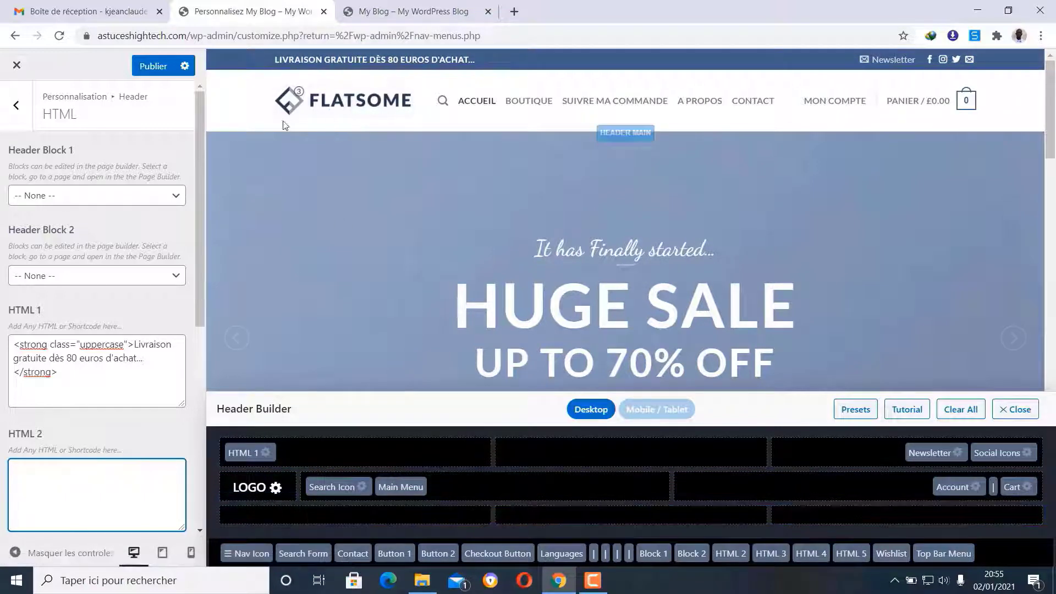
- From the LOGO settings, upload logo.png from the site ecommerce test folder via Select image
left_click(275, 488)
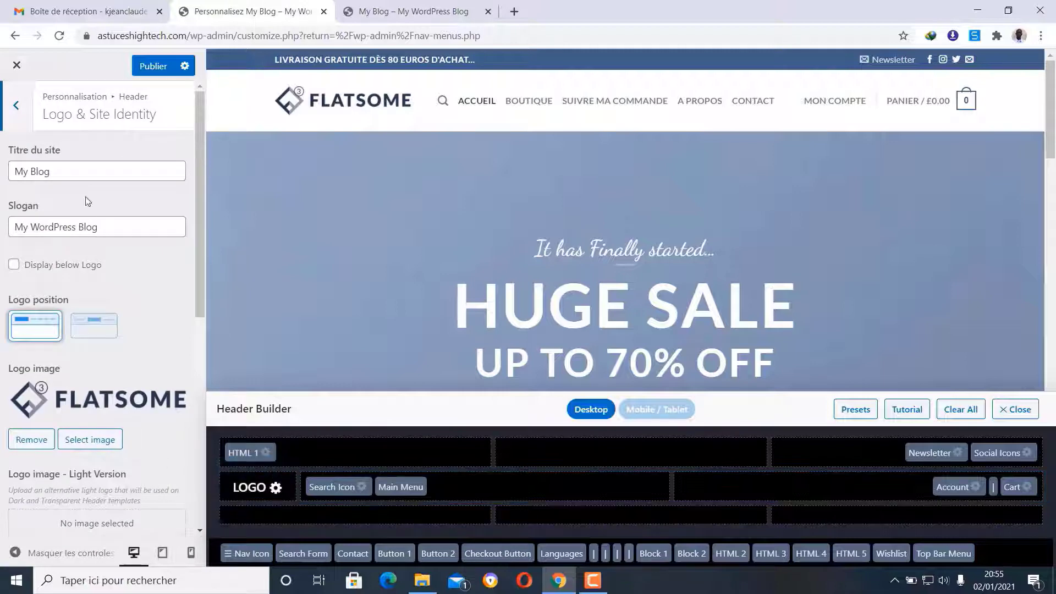
scroll(88, 396, "down", 1)
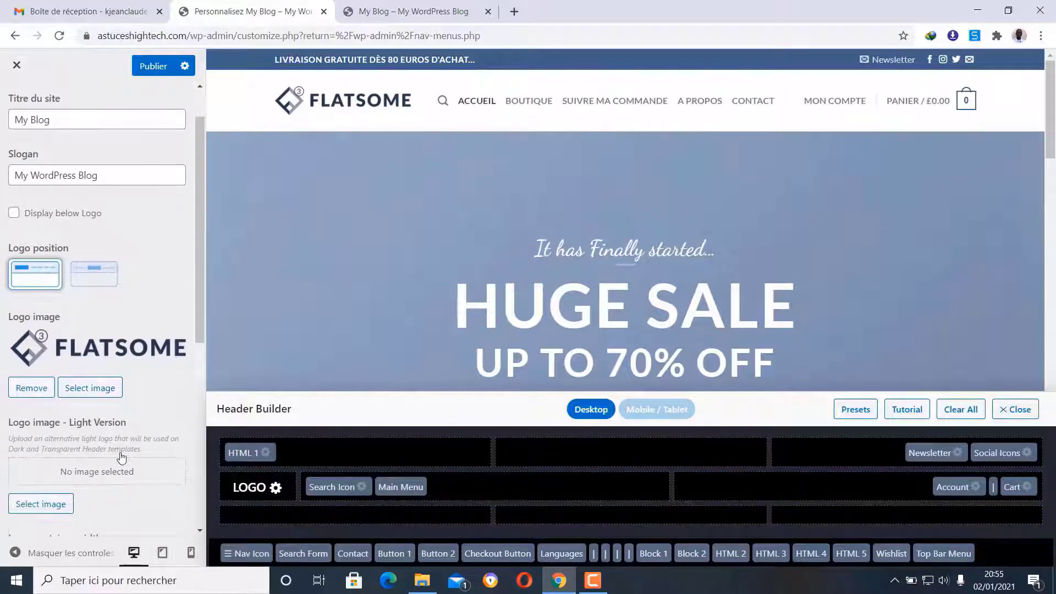
left_click(93, 372)
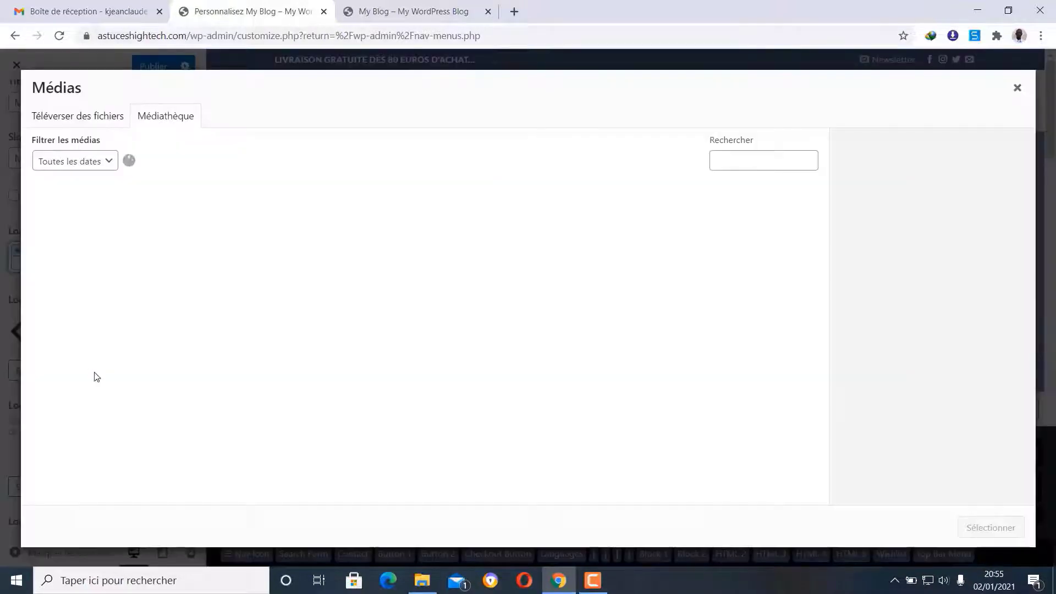
left_click(84, 118)
left_click(517, 323)
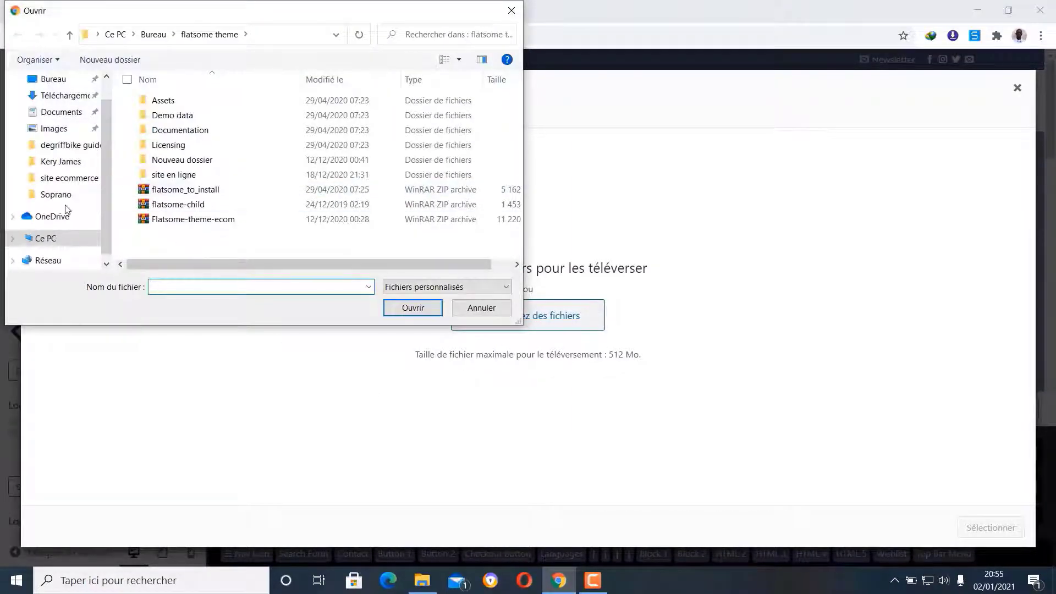
left_click(64, 178)
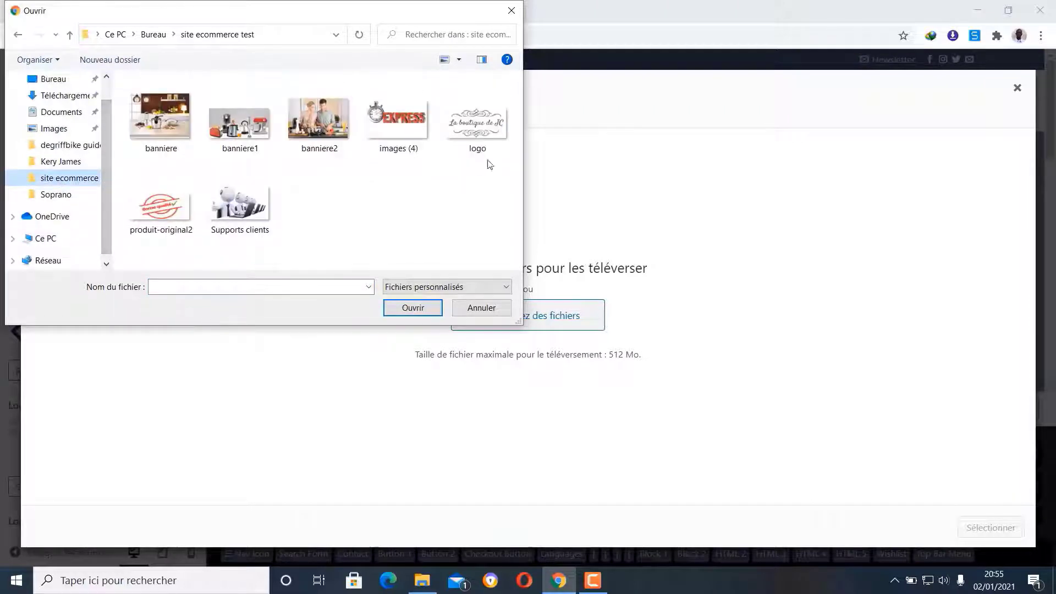
left_click(476, 117)
left_click(413, 308)
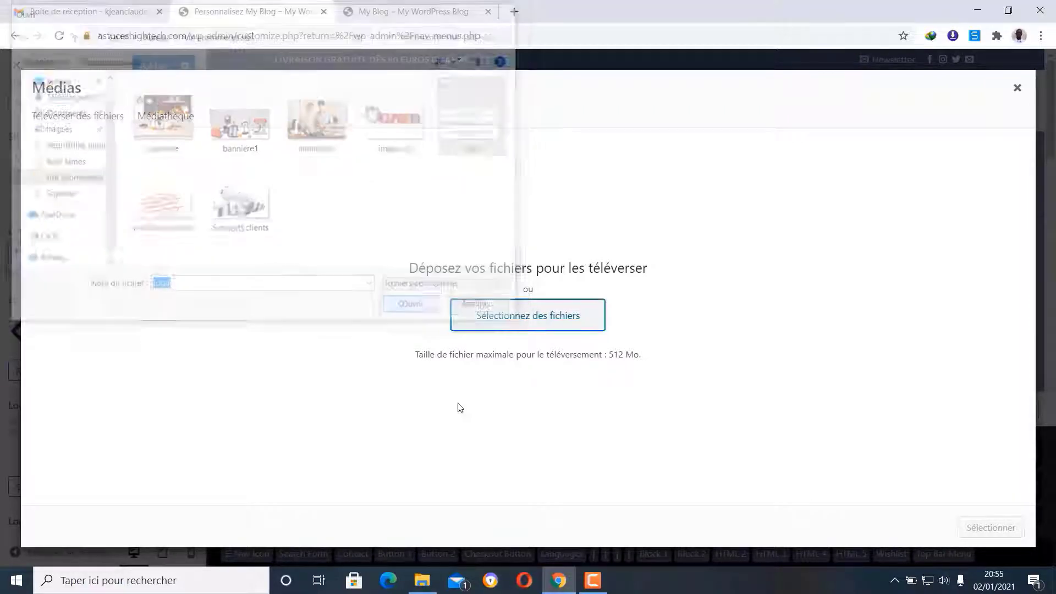
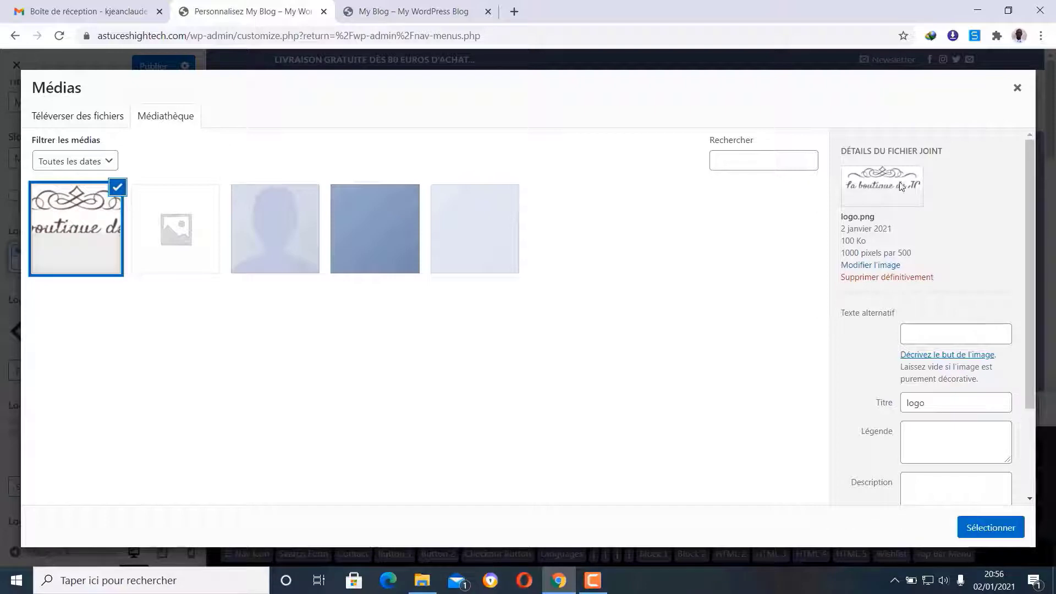
- Apply logo.png as the Logo image so the header shows the 'La boutique de JC' logo
left_click(991, 528)
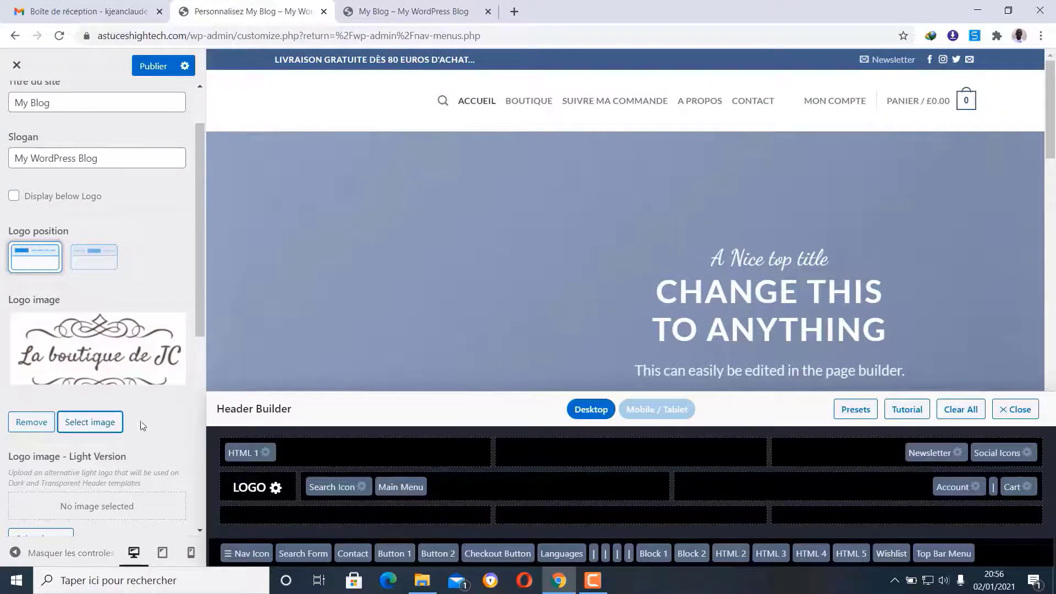
scroll(137, 412, "down", 1)
scroll(138, 417, "up", 1)
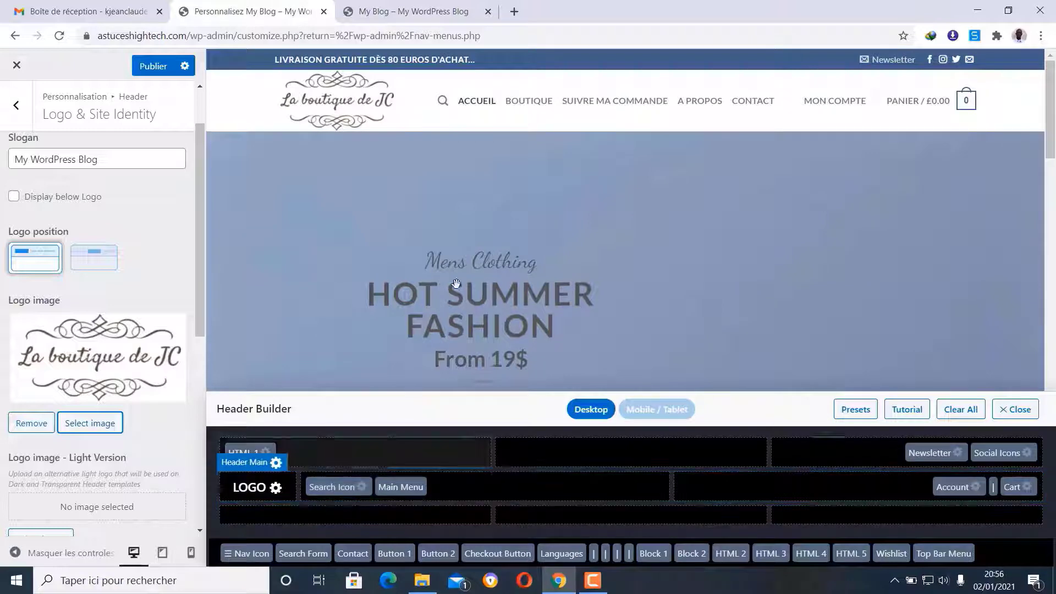
- Try the main menu in the bottom header row, then return it to the main row
mouse_move(444, 103)
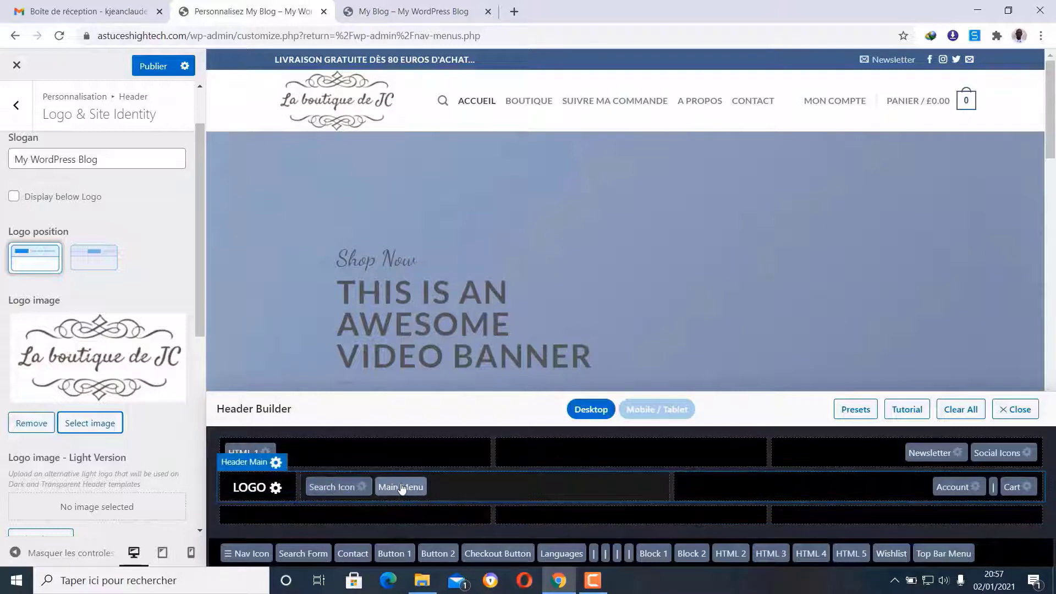
left_click_drag(401, 489, 585, 508)
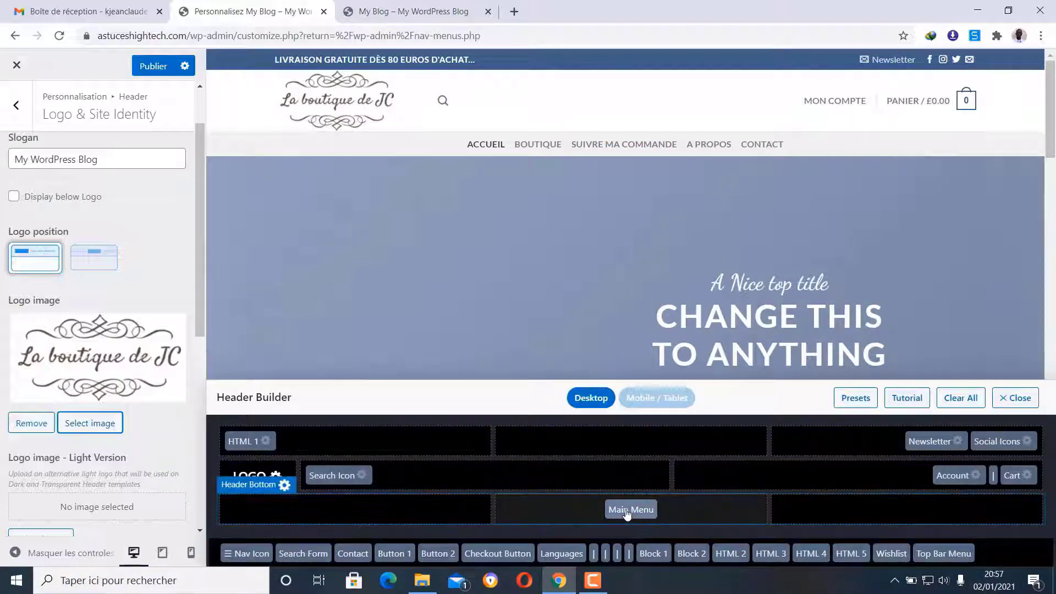
left_click_drag(627, 513, 524, 484)
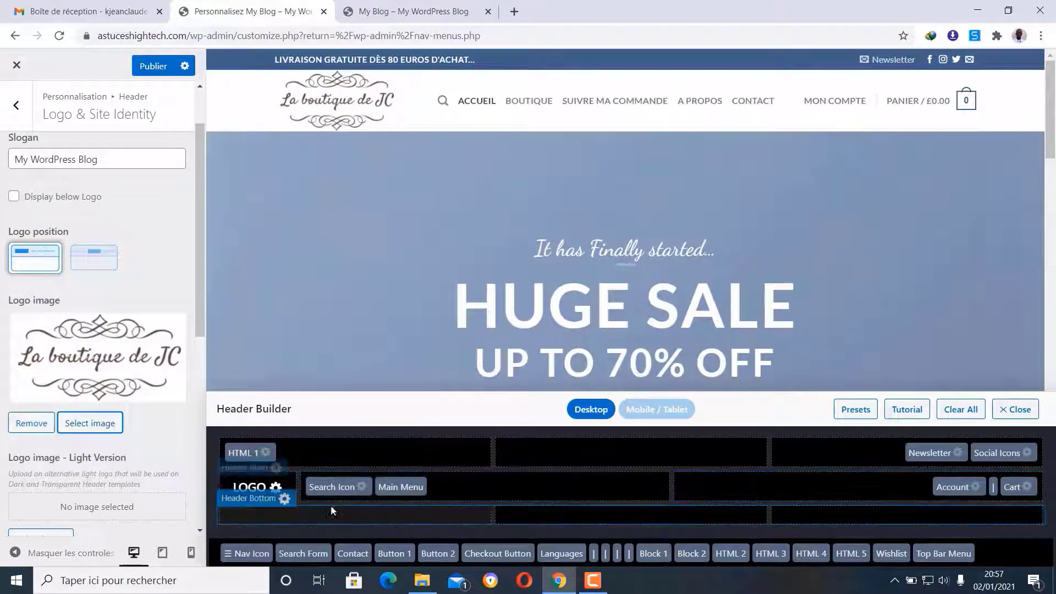
- Remove the Search Icon and put a Search Form in the Header Bottom centre cell
left_click_drag(331, 487, 595, 510)
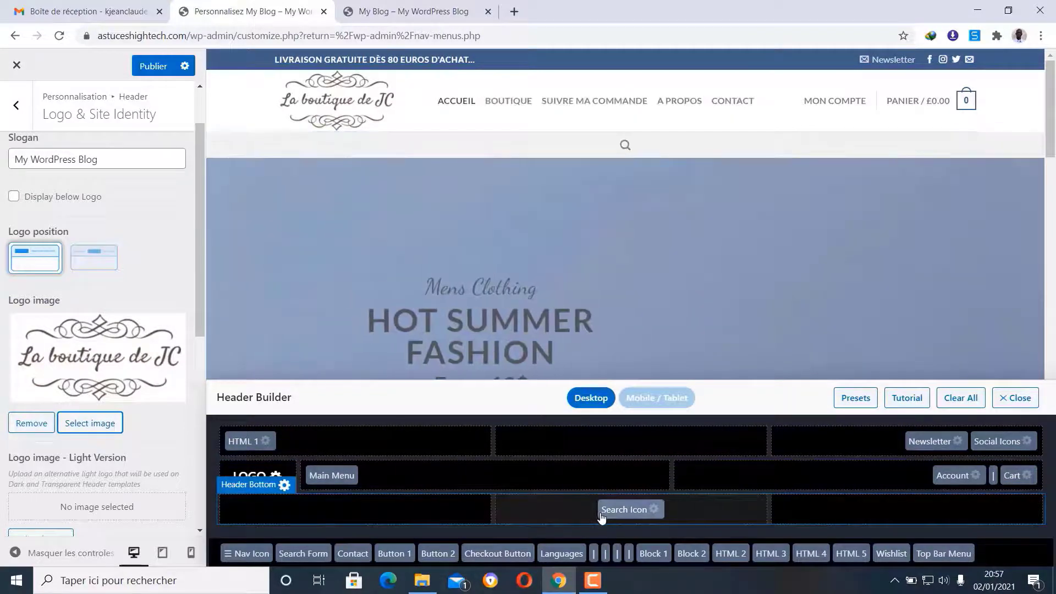
mouse_move(625, 146)
left_click_drag(636, 514, 1011, 554)
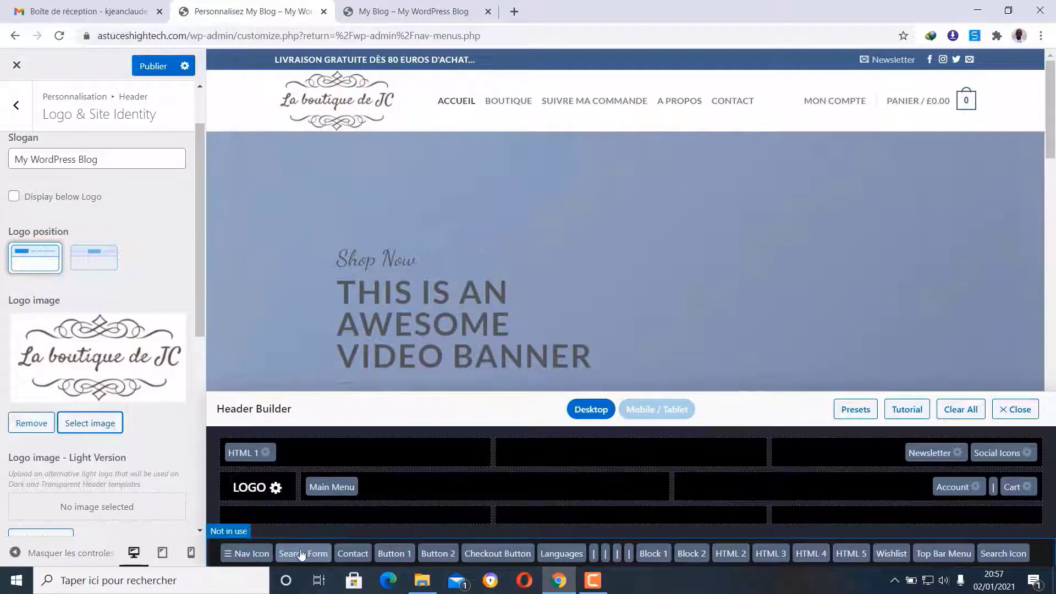
left_click_drag(302, 557, 593, 521)
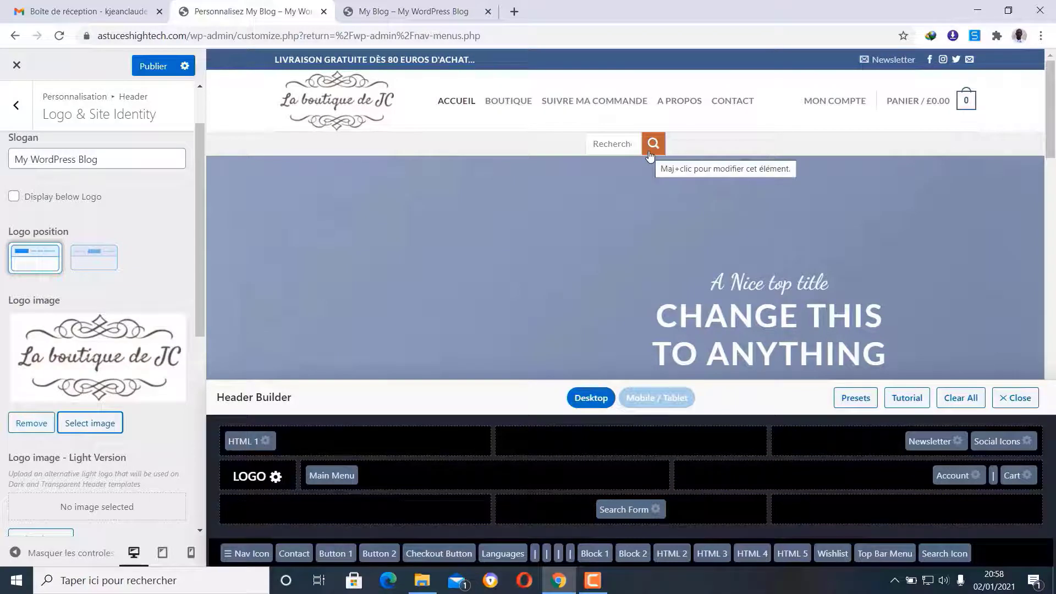
- Place search form, account, dividers and cart beside the logo; Main Menu to the bottom centre
left_click_drag(622, 508, 532, 483)
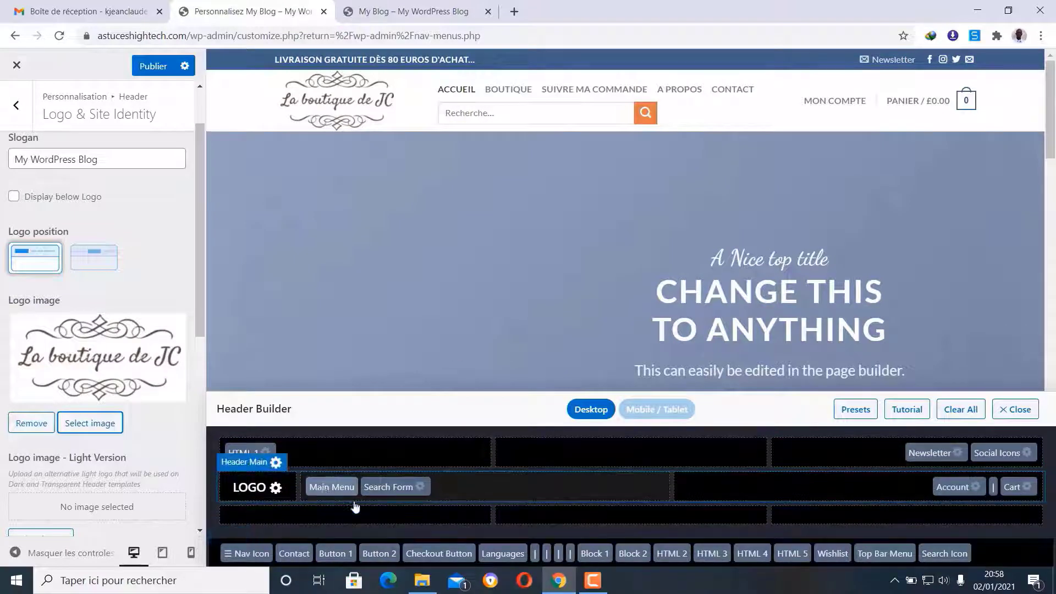
left_click_drag(336, 487, 617, 523)
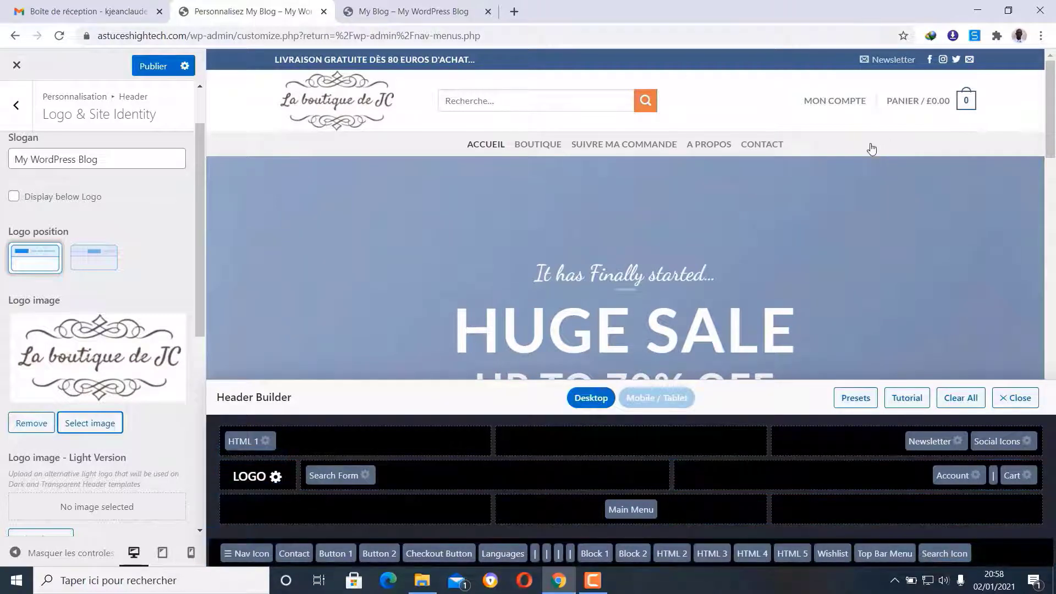
left_click_drag(337, 477, 820, 472)
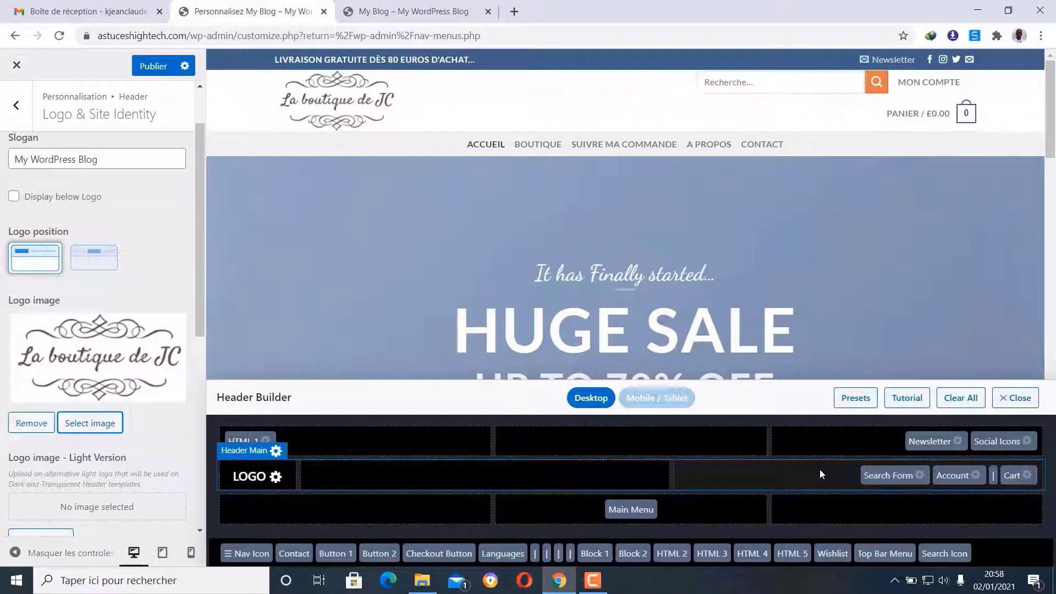
left_click_drag(886, 477, 575, 474)
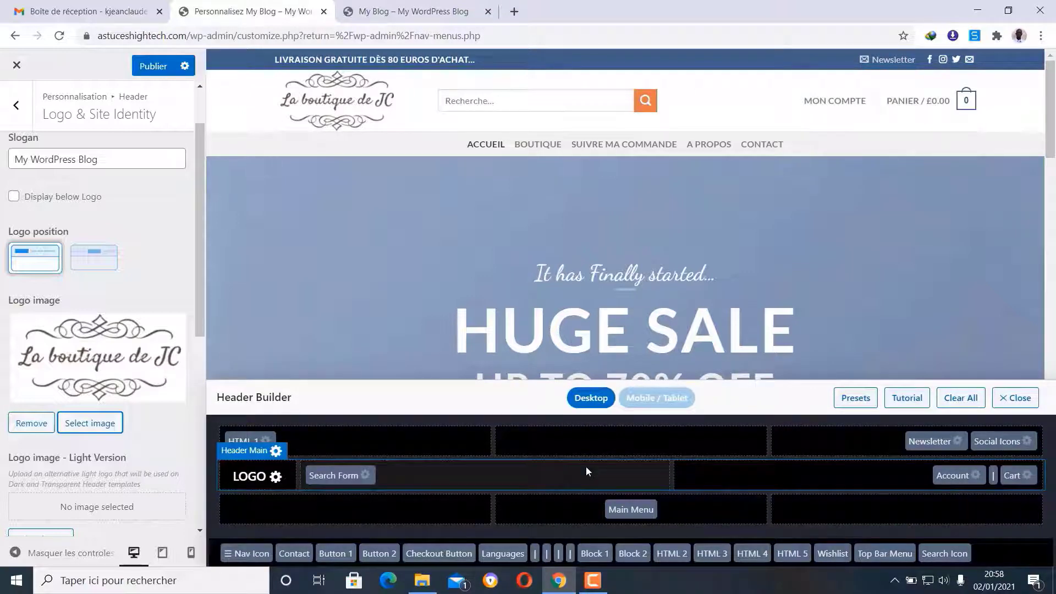
left_click_drag(954, 477, 601, 477)
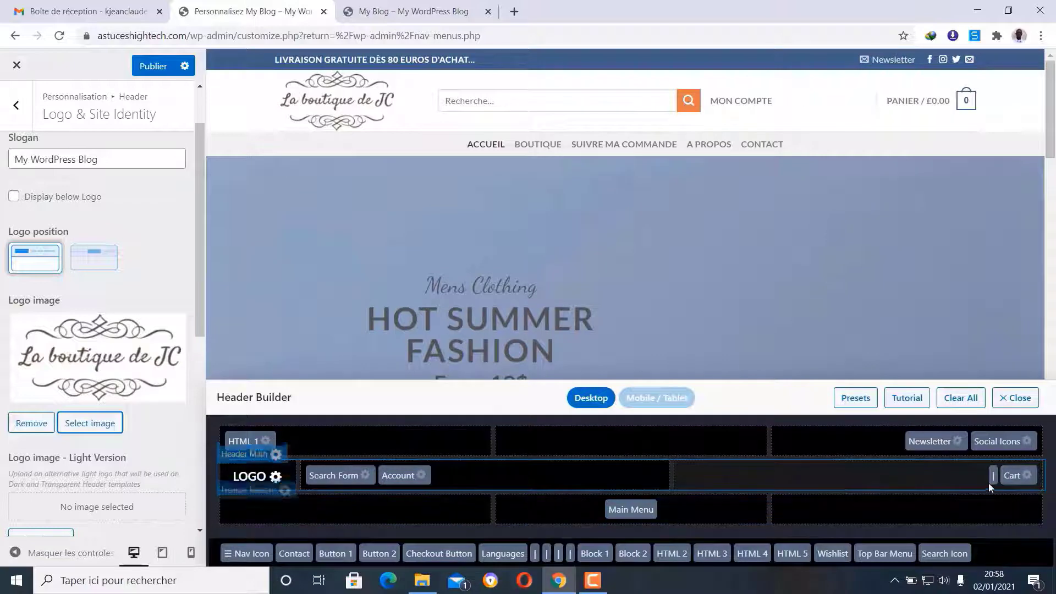
left_click_drag(993, 478, 559, 473)
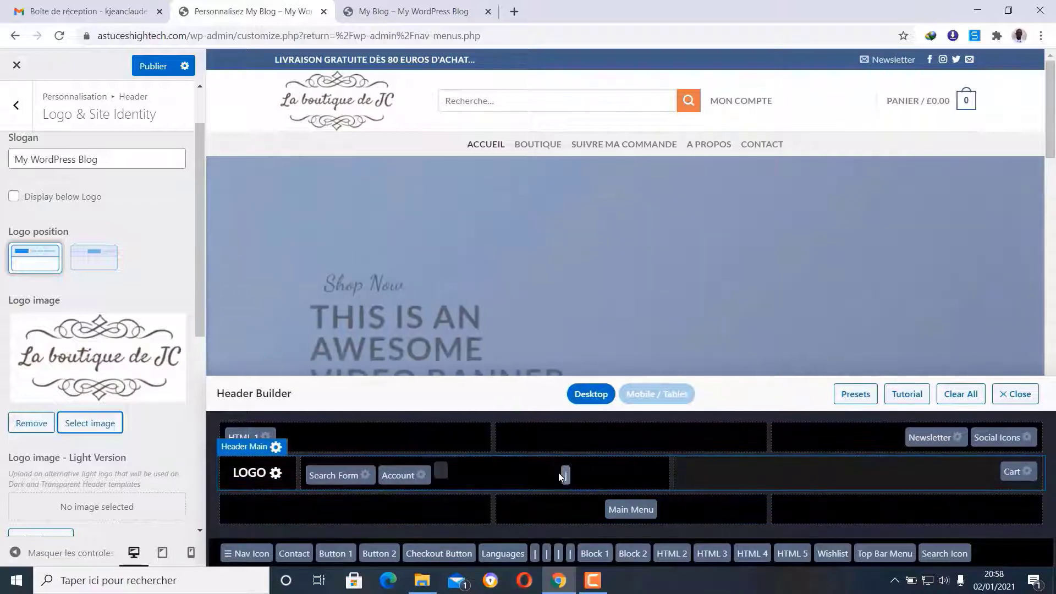
left_click_drag(1022, 474, 588, 459)
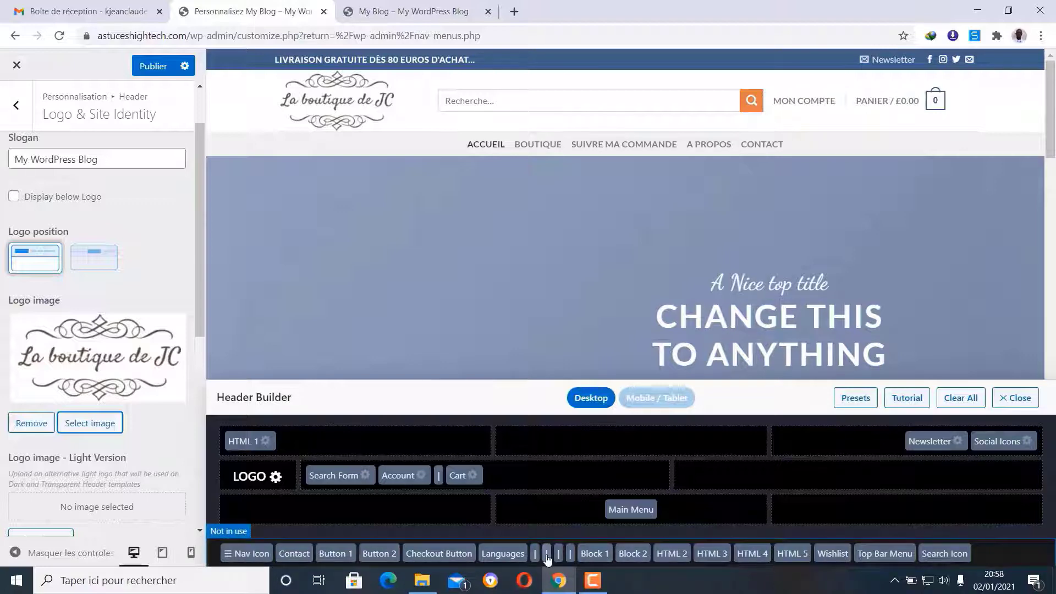
left_click_drag(547, 557, 377, 482)
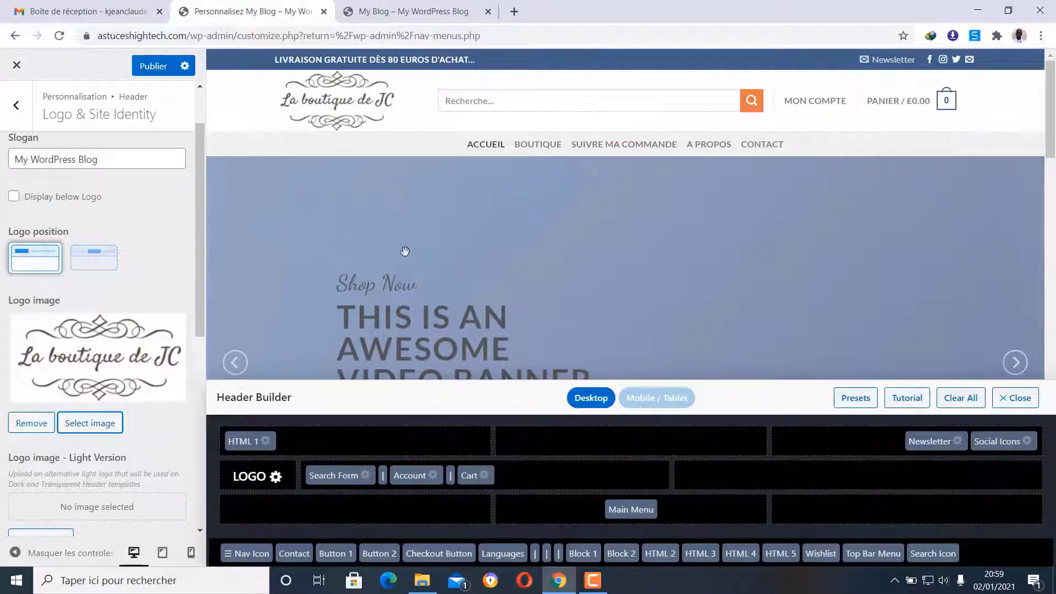
- Publish the header changes and return to the header sections list
scroll(33, 346, "down", 5)
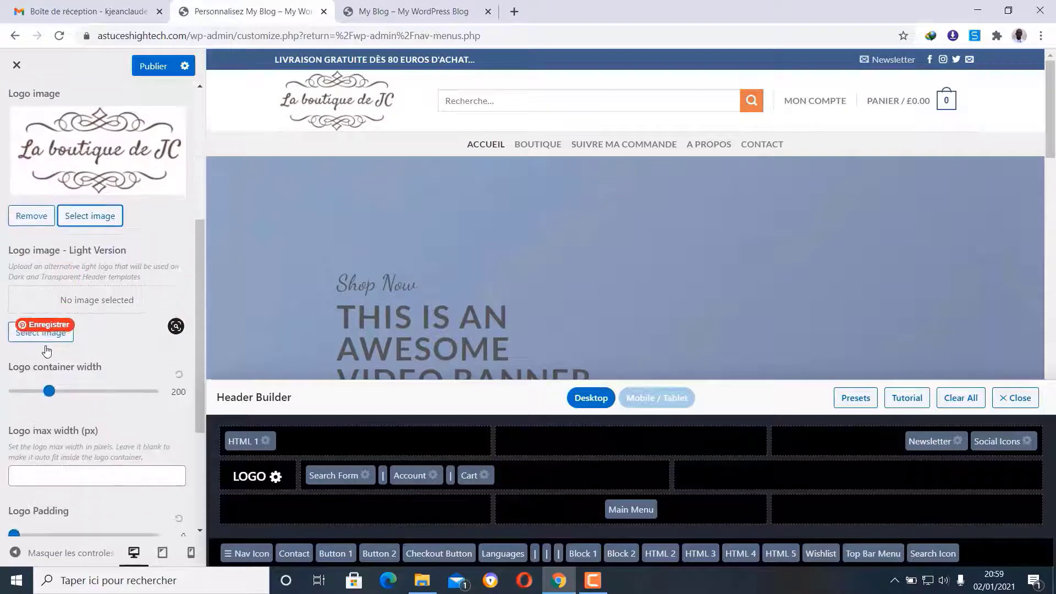
scroll(85, 466, "up", 6)
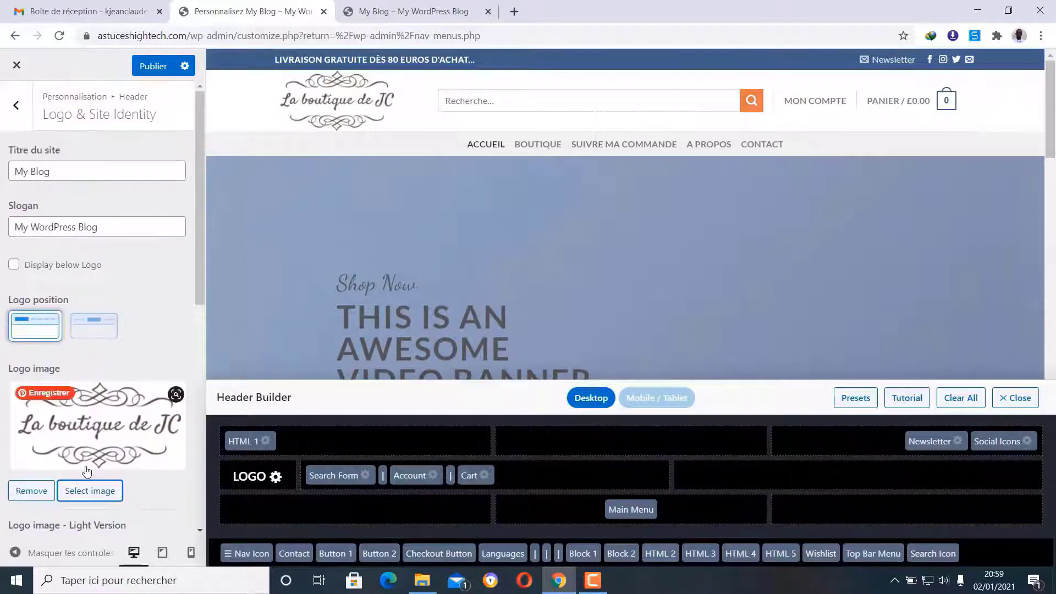
left_click(153, 66)
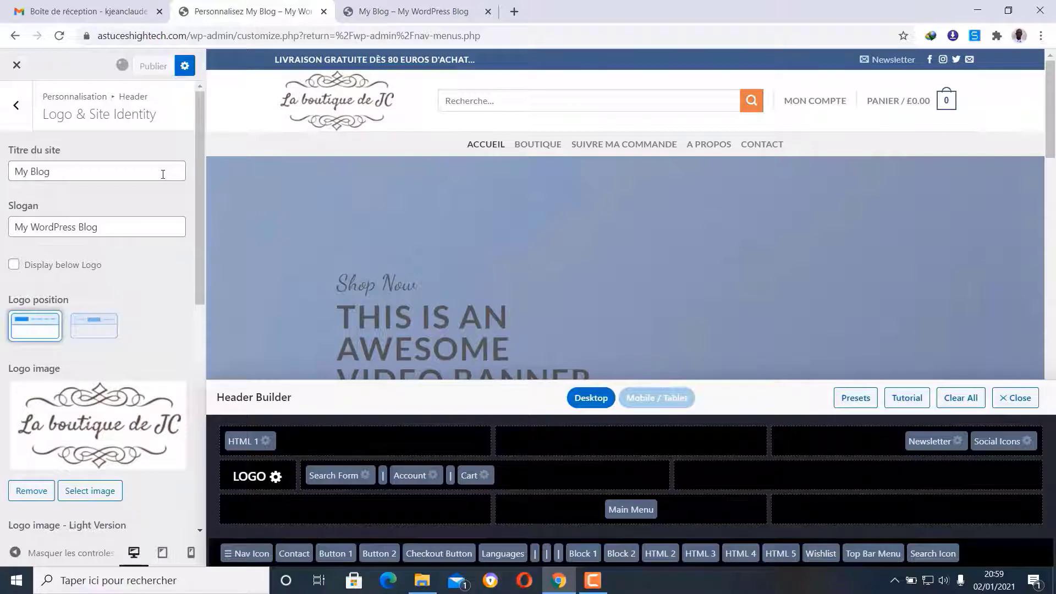
left_click(16, 108)
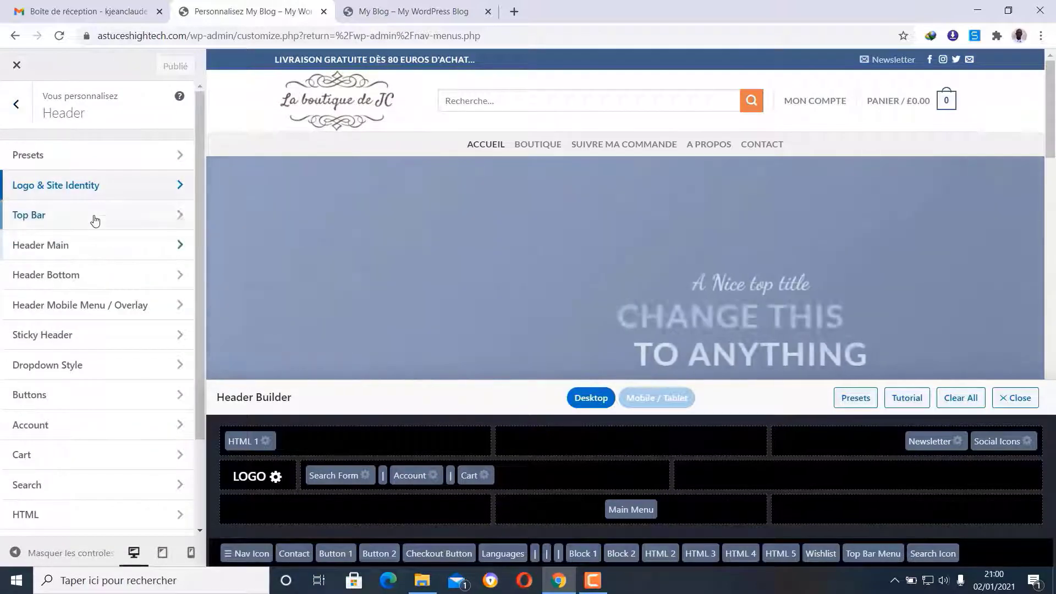
- Replace the 'My Blog' title with 'Ma boutique test' and the slogan with 'Une boutique test pour you tube'
left_click(108, 186)
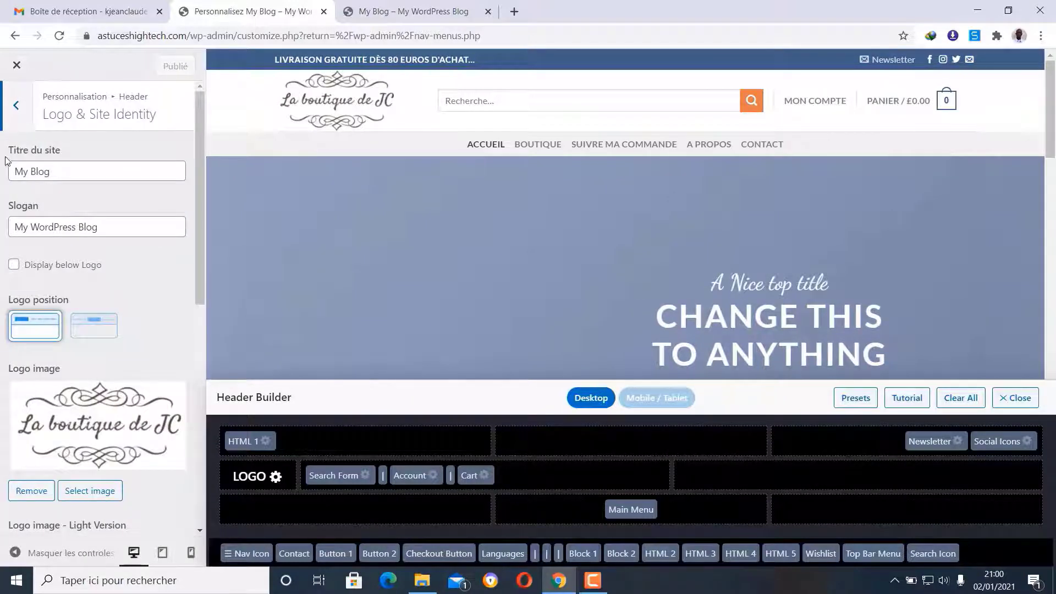
left_click_drag(73, 175, 11, 174)
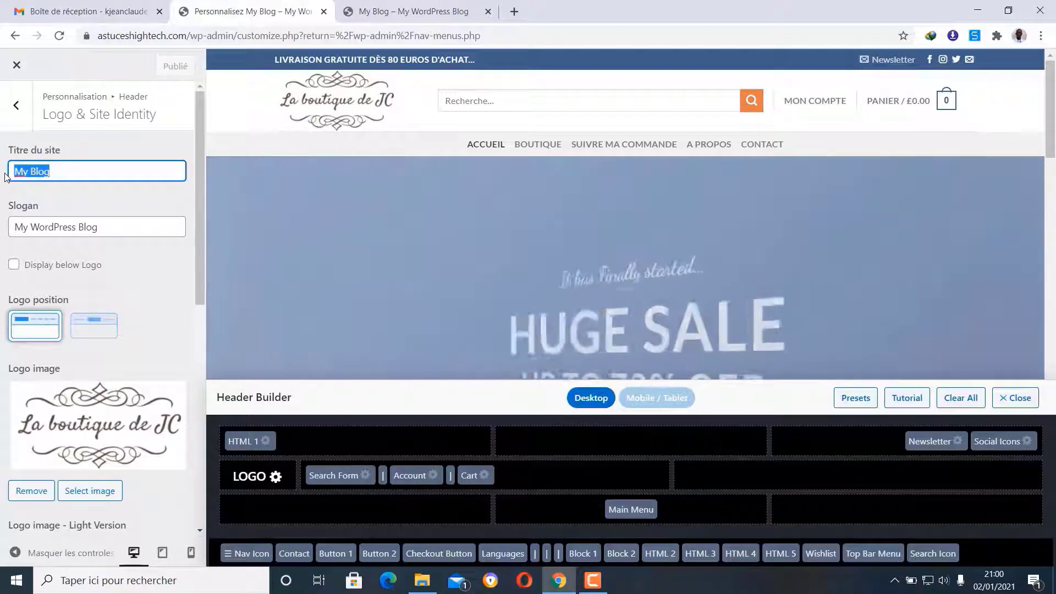
type("Ma")
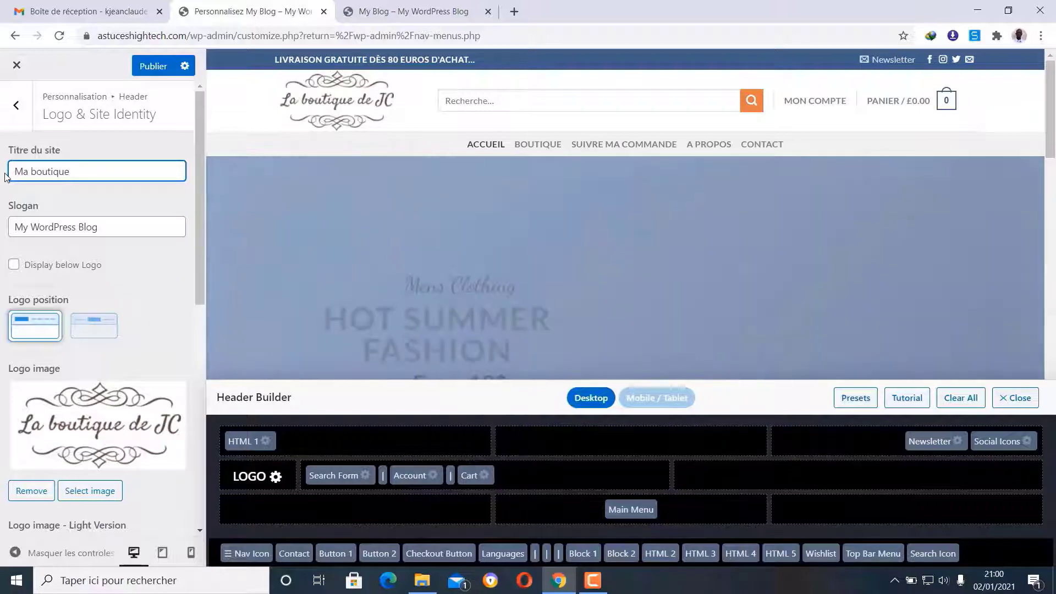
type("boutique test")
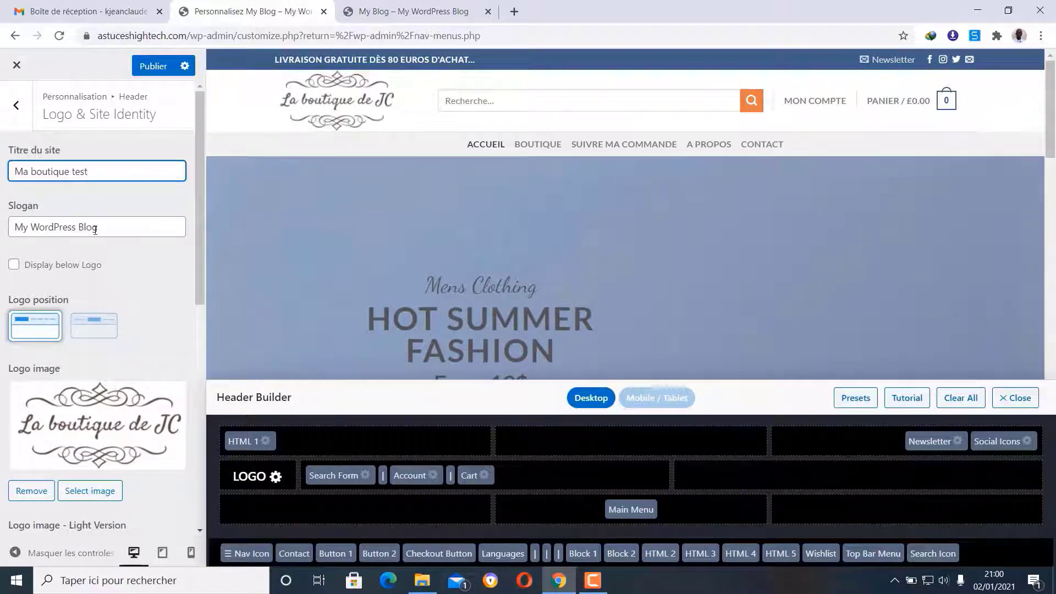
left_click_drag(124, 232, 11, 231)
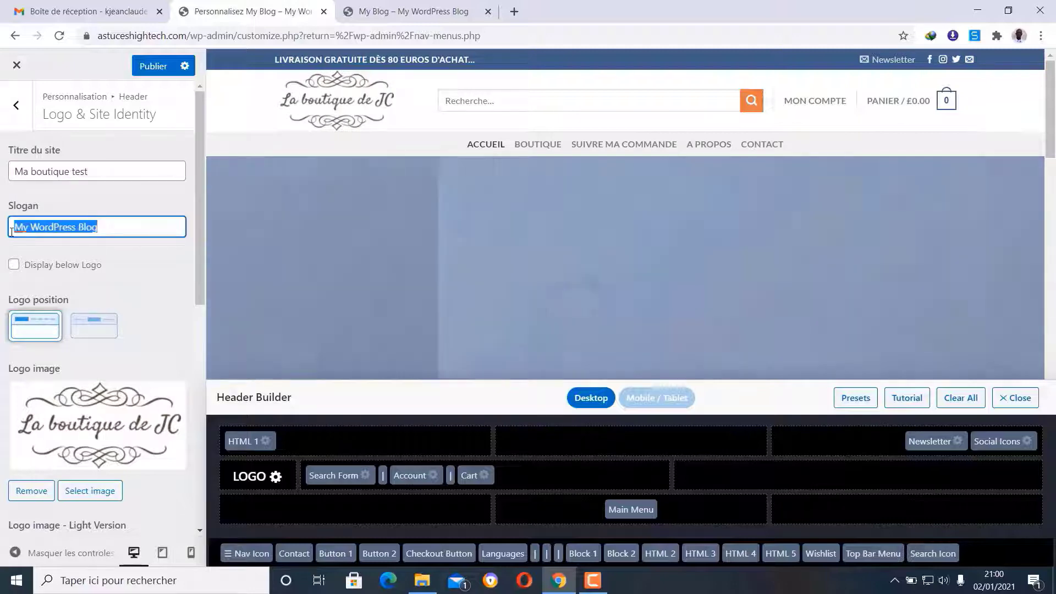
type("Une boutique tes")
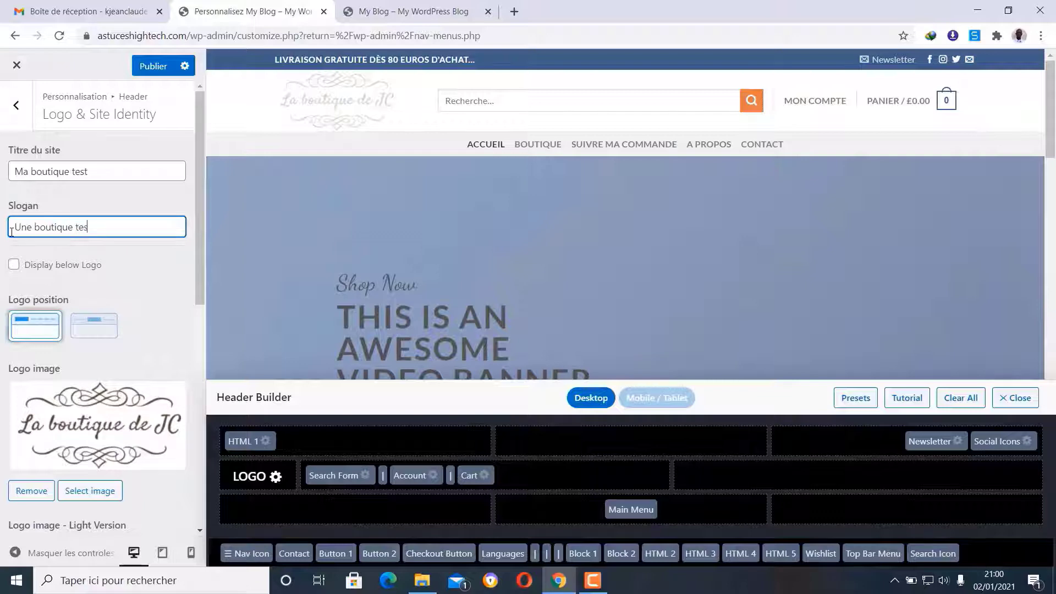
type("t pour")
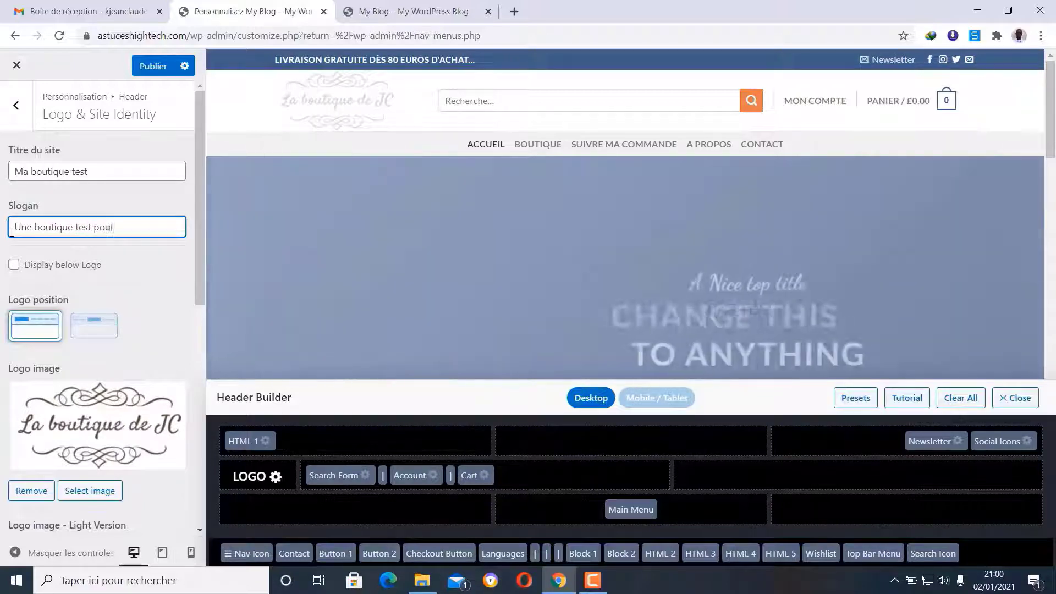
type(" you tube")
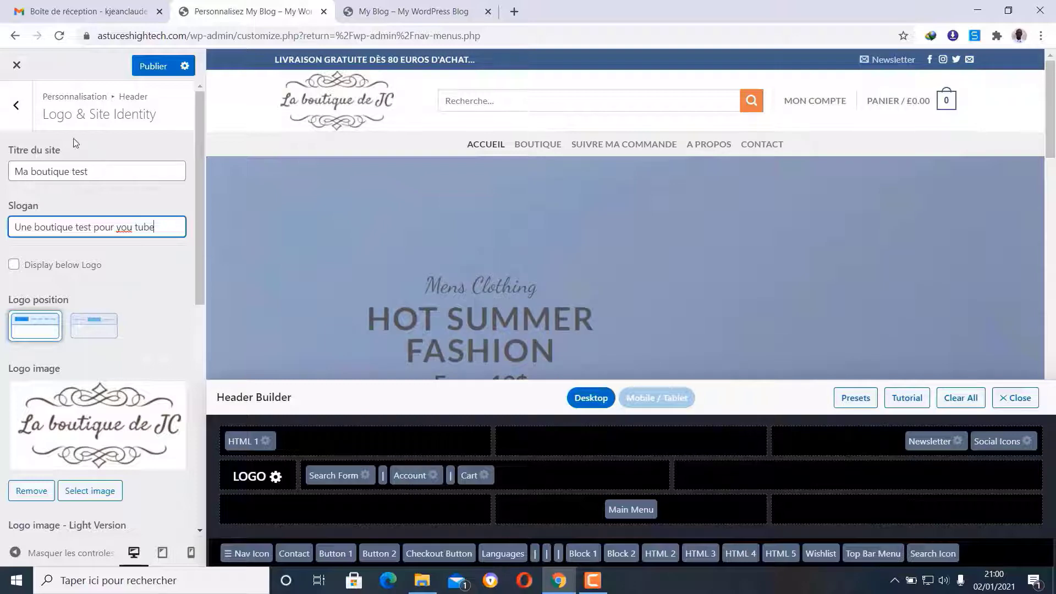
left_click(22, 114)
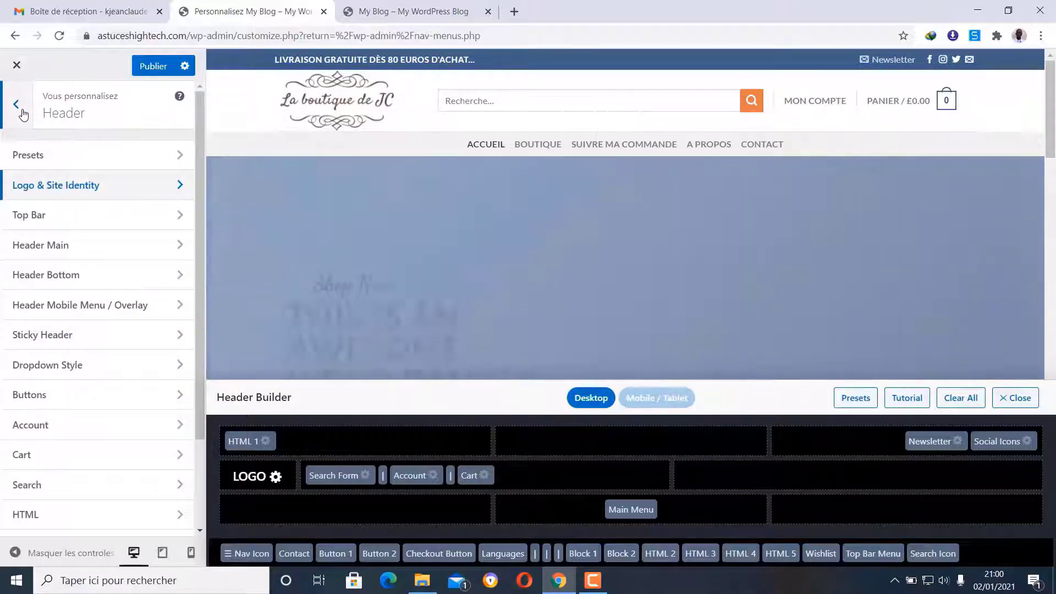
- Untick Enable Top Bar, publish the change, and switch to the live site tab
left_click(86, 221)
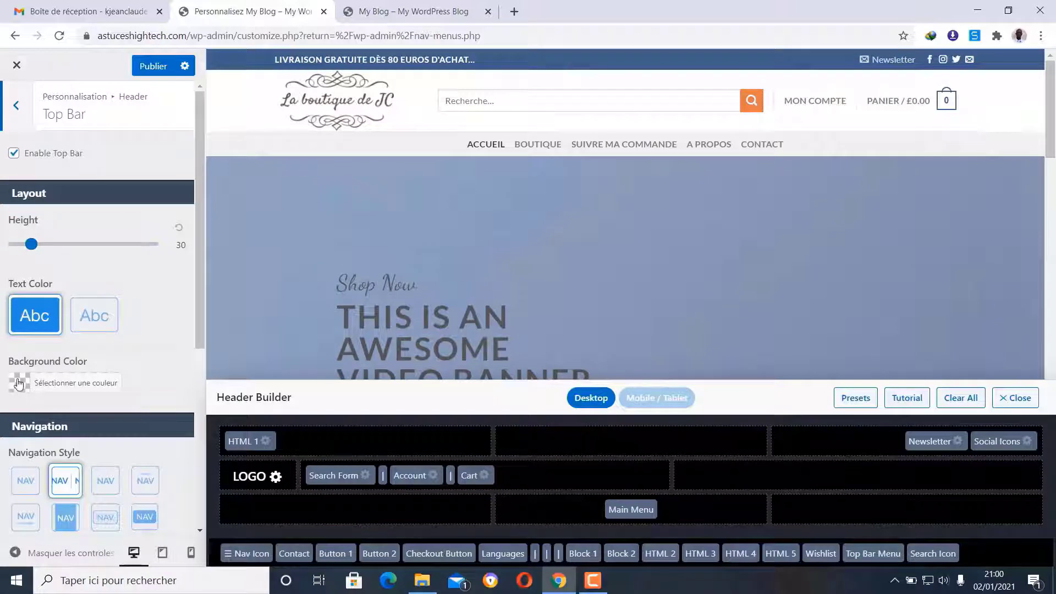
left_click(14, 154)
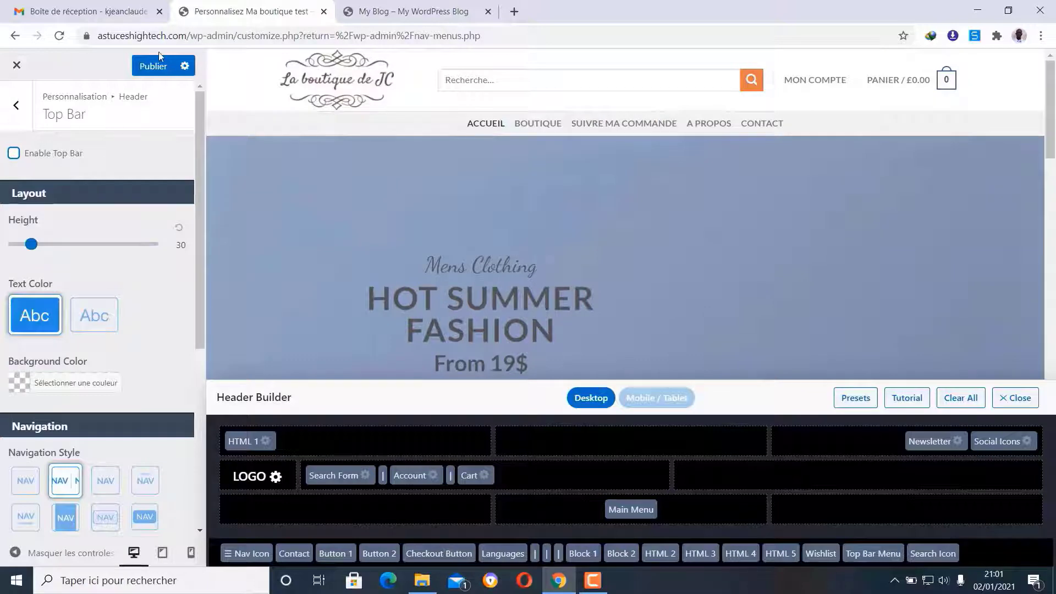
left_click(153, 66)
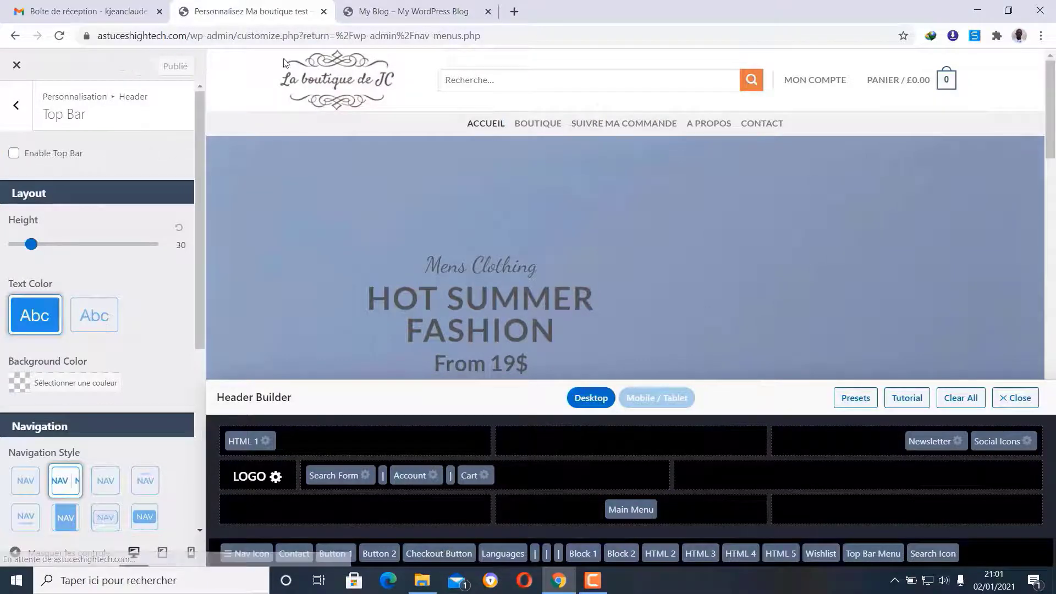
left_click(410, 11)
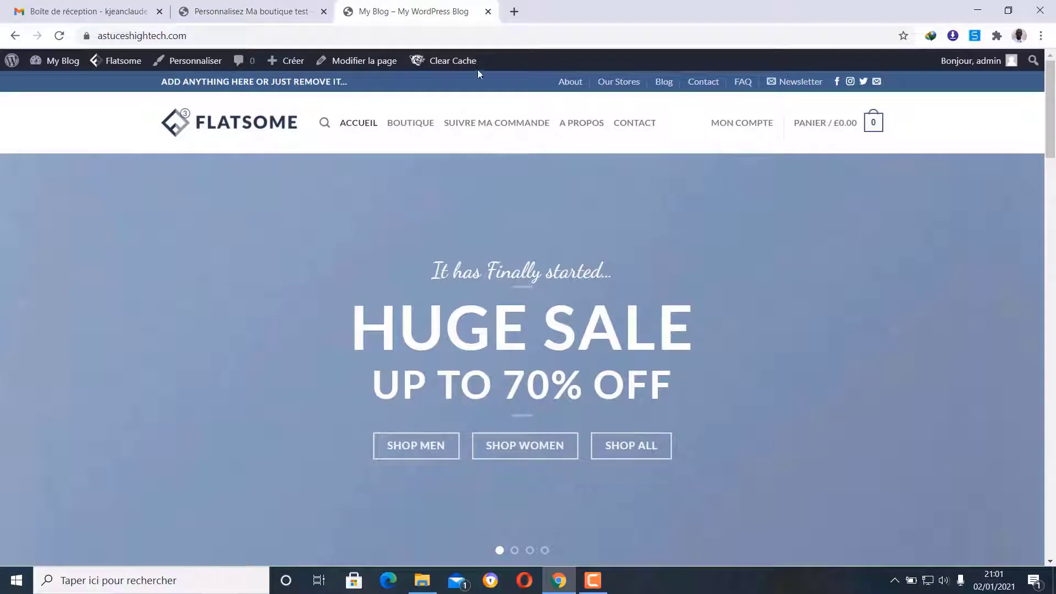
- Reload the live site to confirm the top bar is gone, then go back to the Customizer
left_click(56, 39)
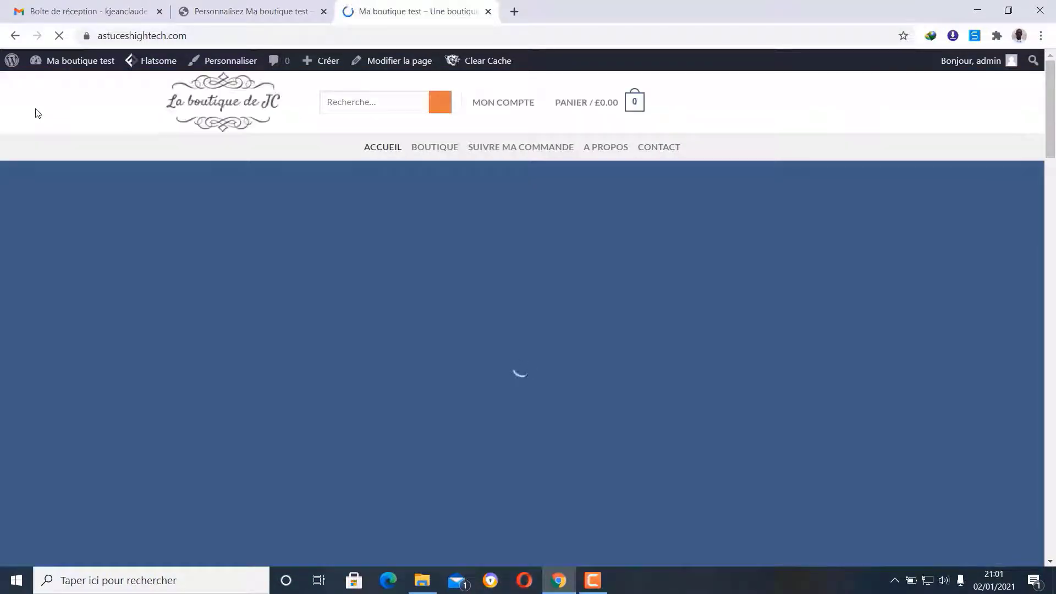
left_click(266, 10)
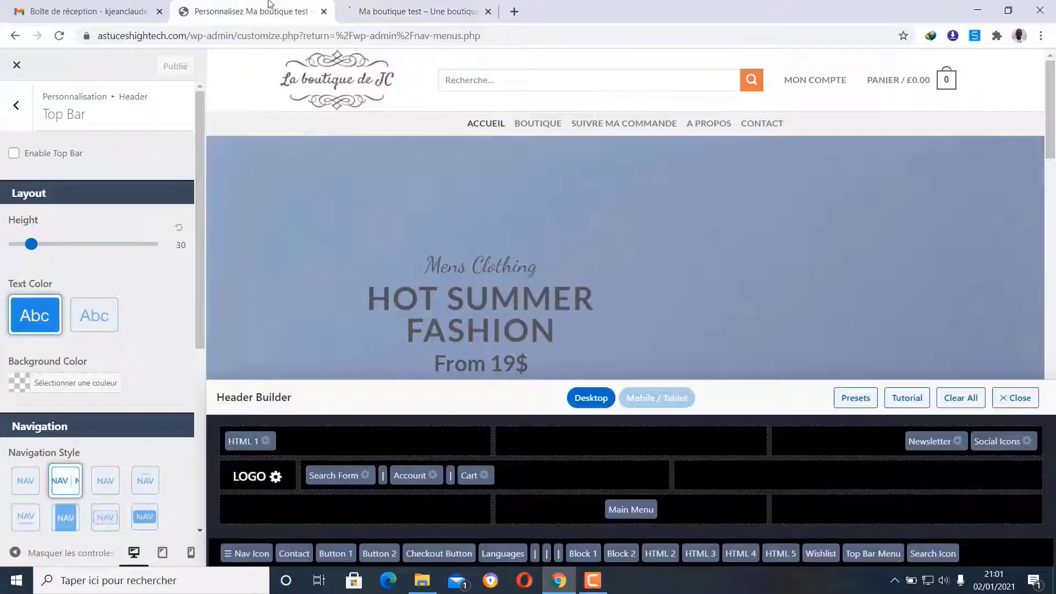
- Re-enable the top bar and give it a green #81d742 background colour
left_click(14, 154)
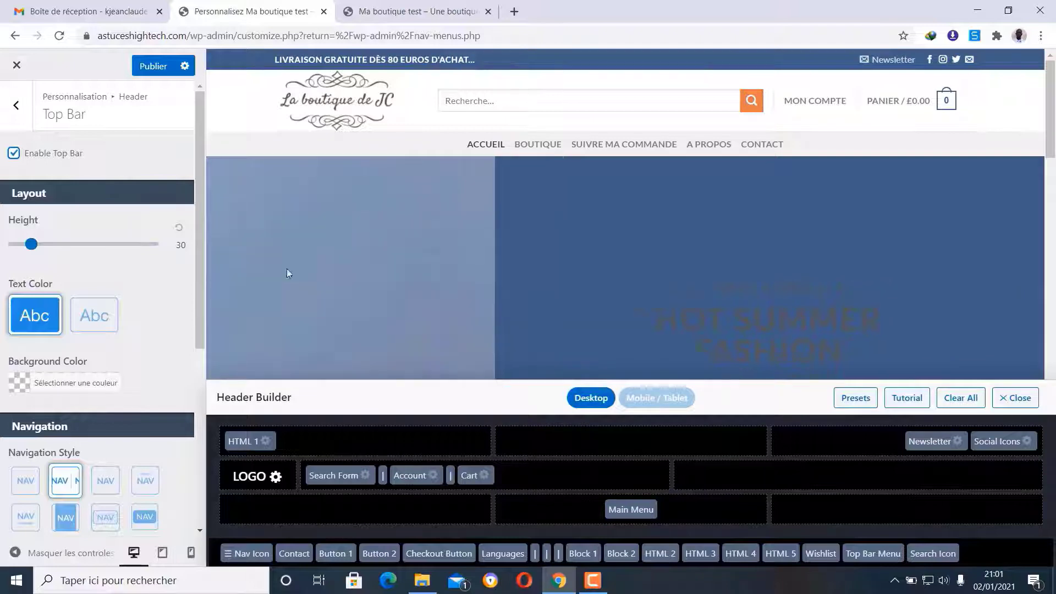
scroll(150, 372, "down", 5)
scroll(151, 372, "up", 5)
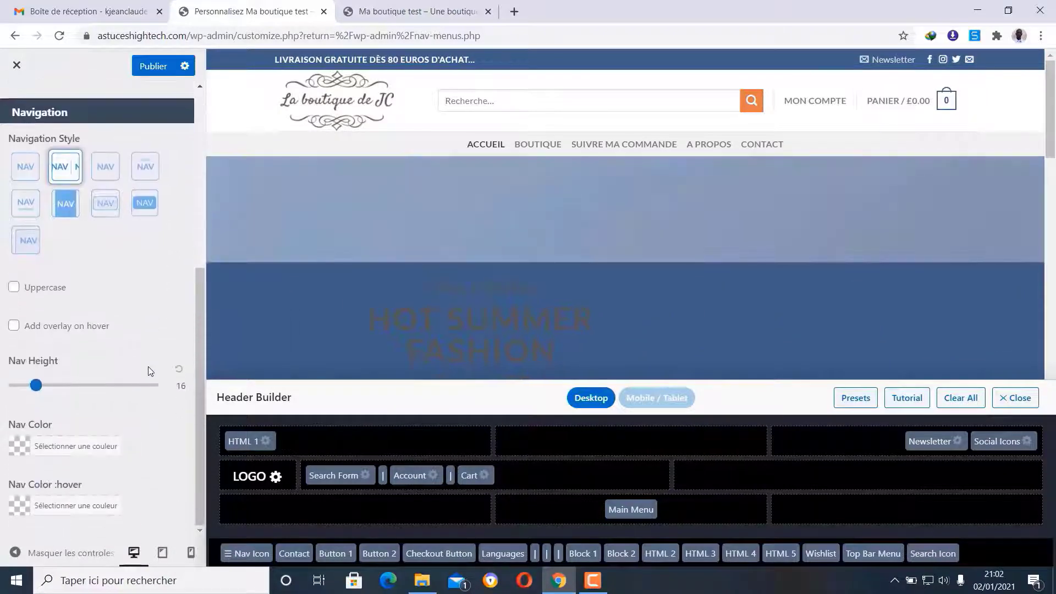
left_click(19, 385)
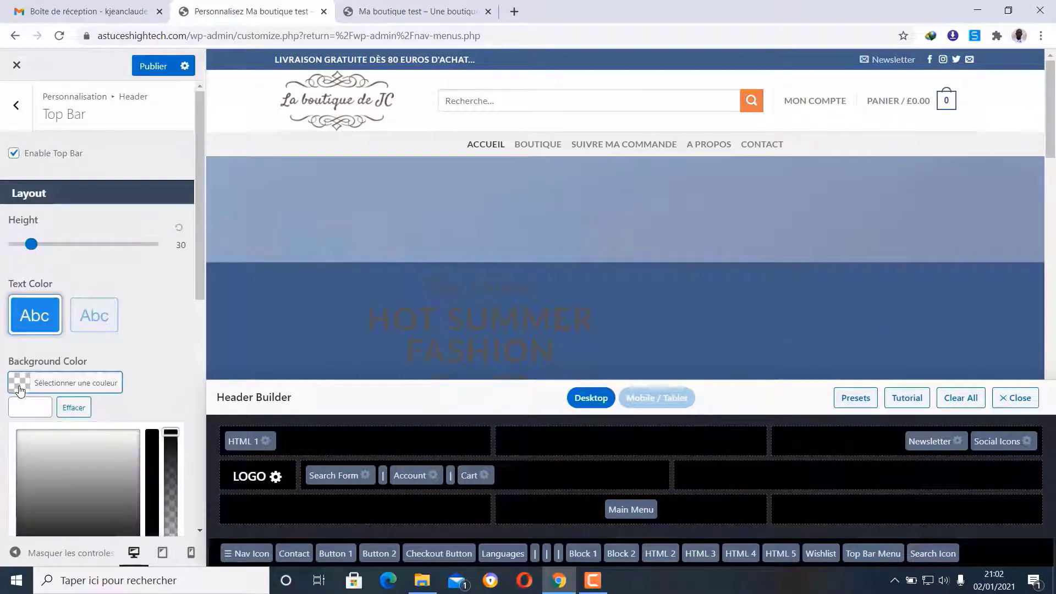
scroll(105, 330, "down", 4)
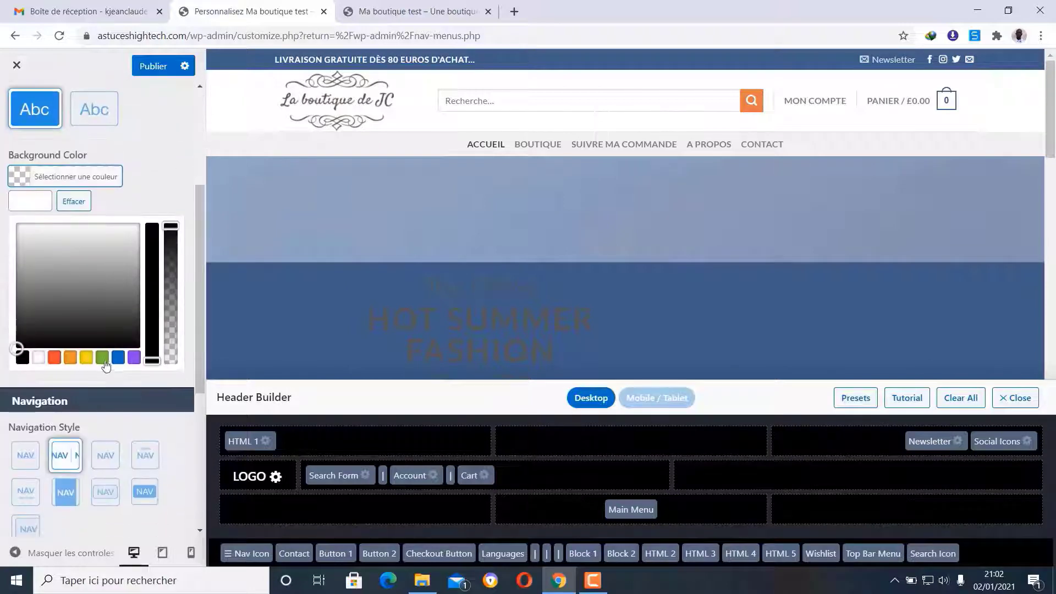
left_click(101, 358)
scroll(114, 286, "up", 2)
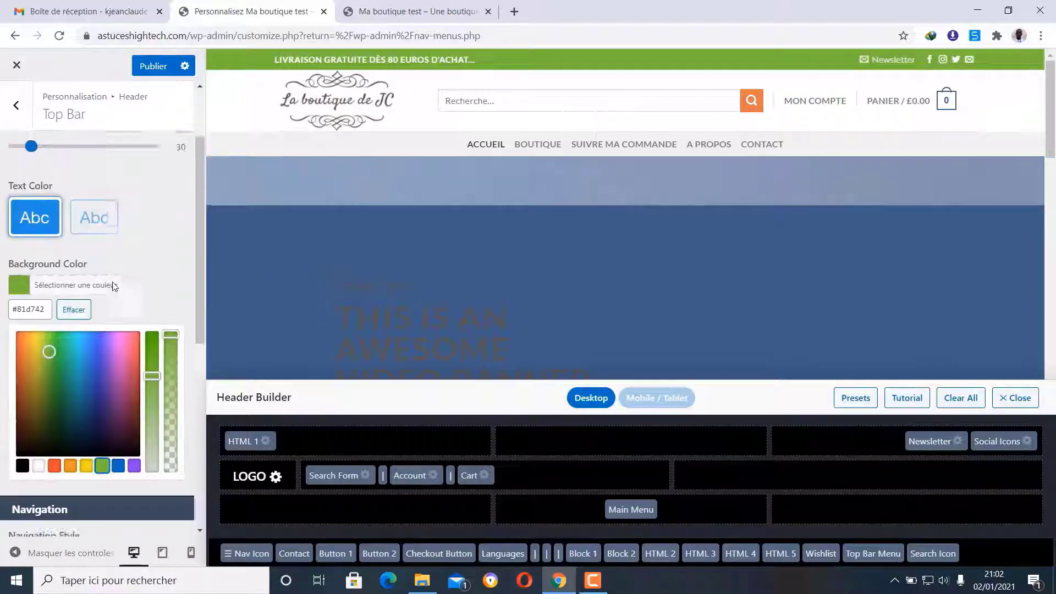
scroll(114, 286, "up", 2)
- Publish the green top bar and reload the live shop page with F5
left_click(153, 66)
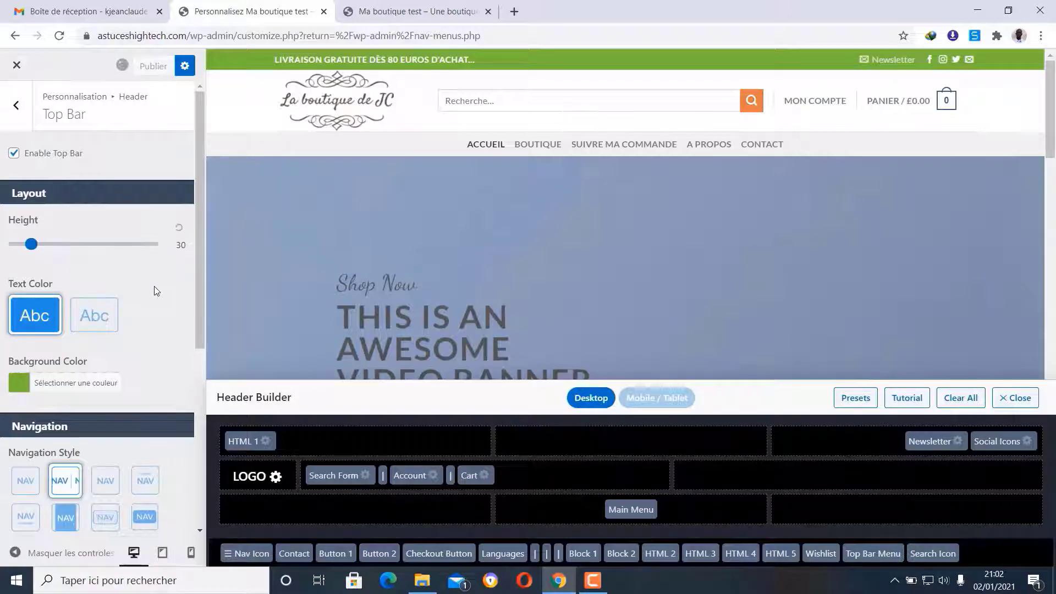
left_click(394, 11)
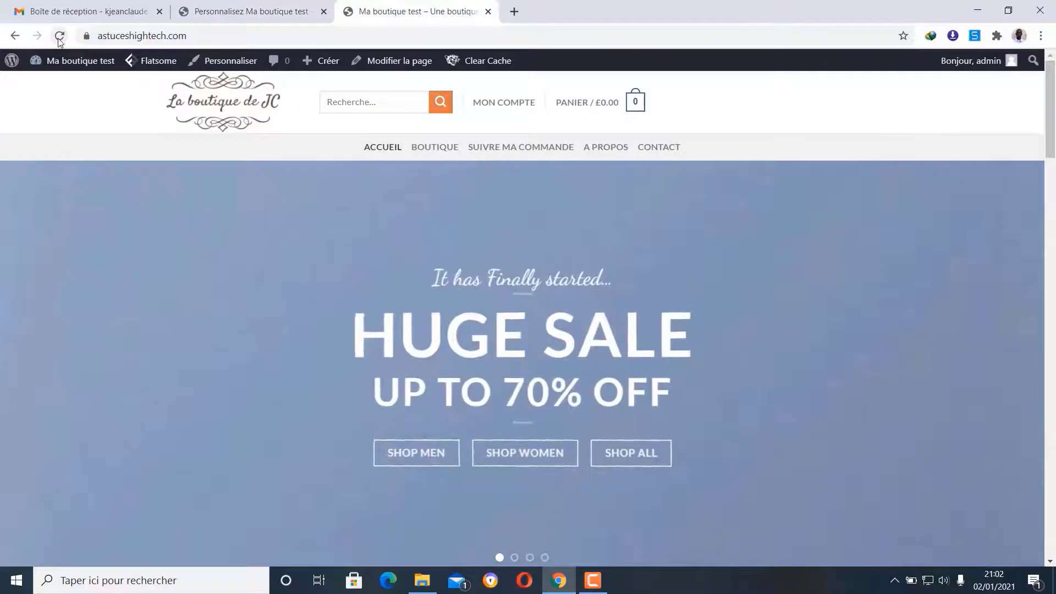
key("F5")
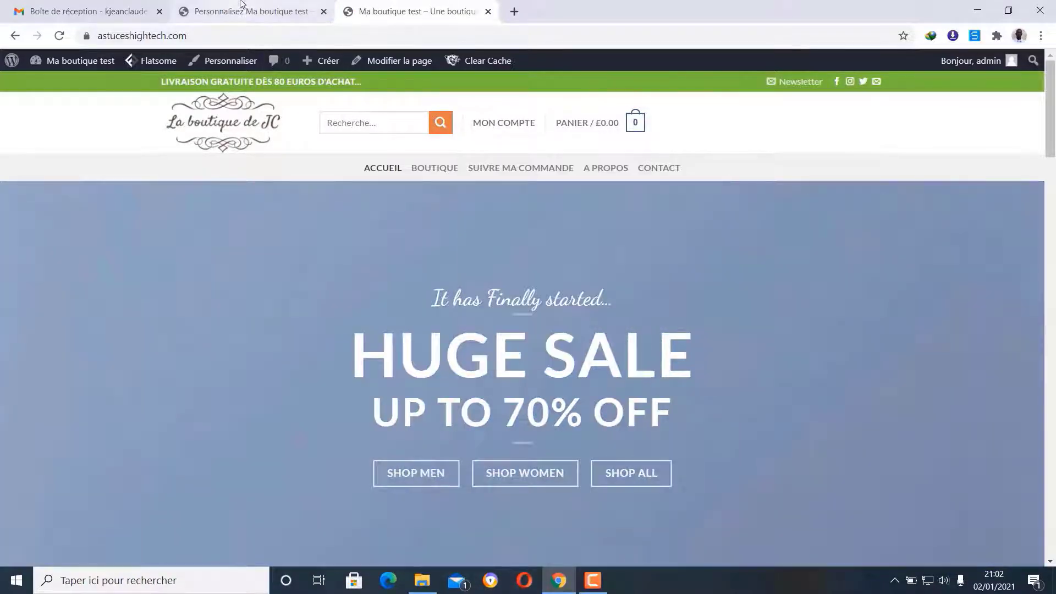
- Move Account, a divider and Cart to the right end of Header Main, removing the leftover divider
left_click(248, 11)
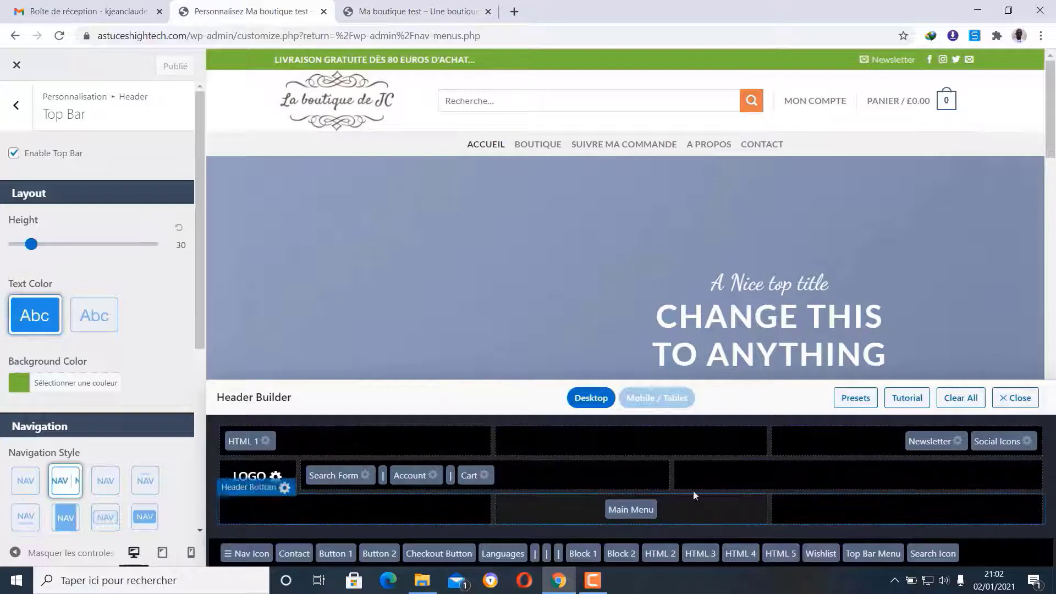
left_click_drag(470, 475, 985, 477)
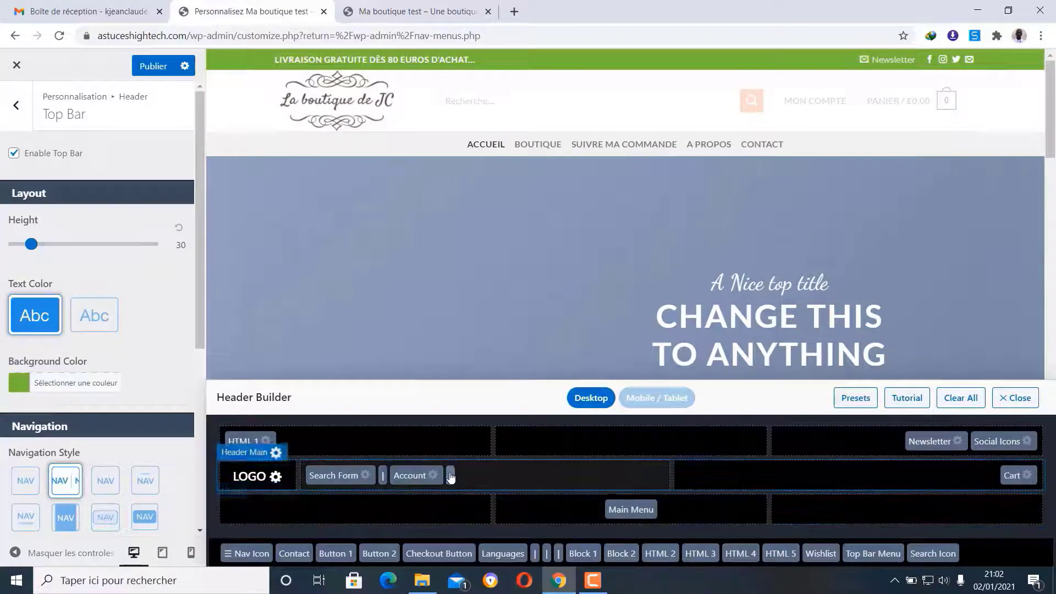
left_click_drag(450, 476, 990, 477)
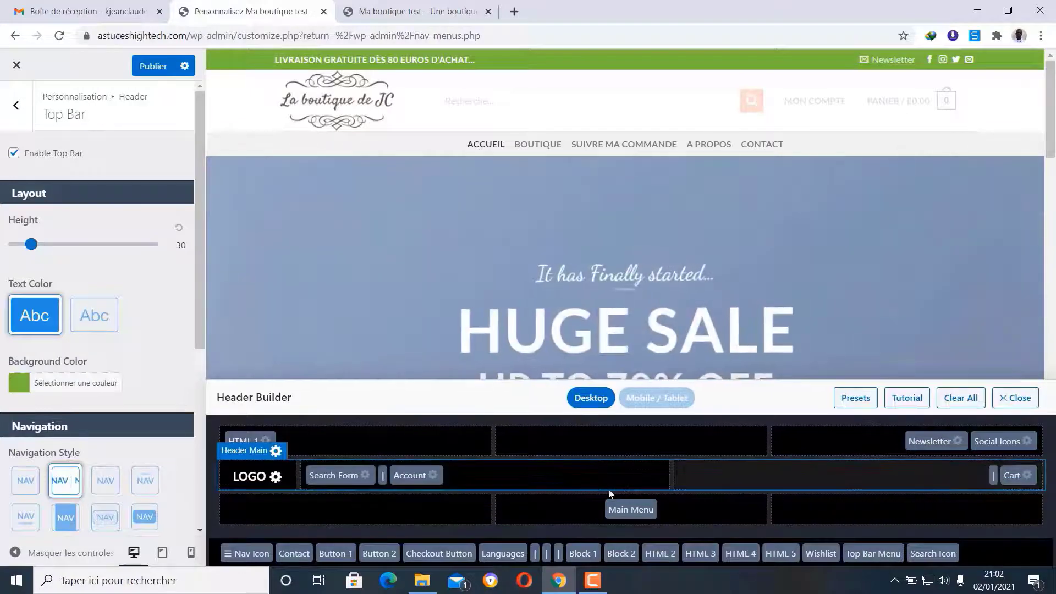
left_click_drag(412, 475, 955, 479)
left_click_drag(384, 476, 569, 536)
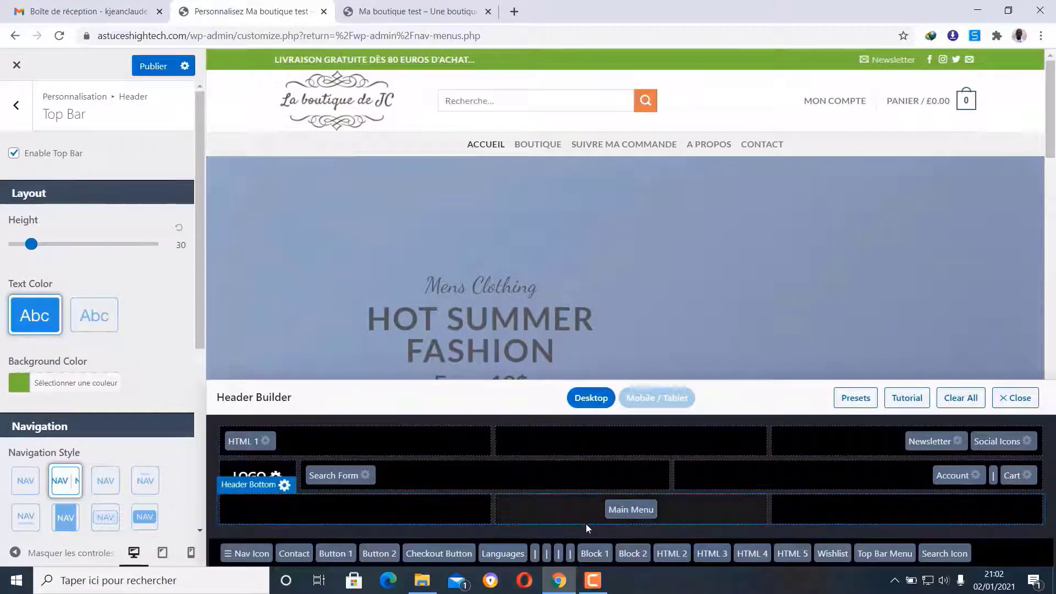
- Publish the rearranged header, reload the live shop to check it, then return to Header Builder
left_click(153, 67)
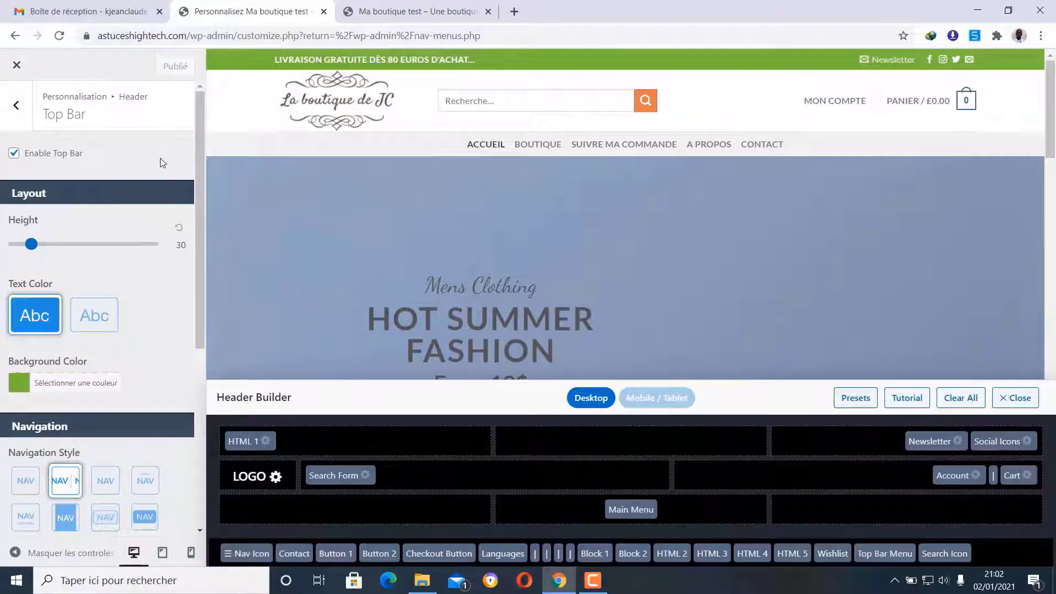
left_click(469, 17)
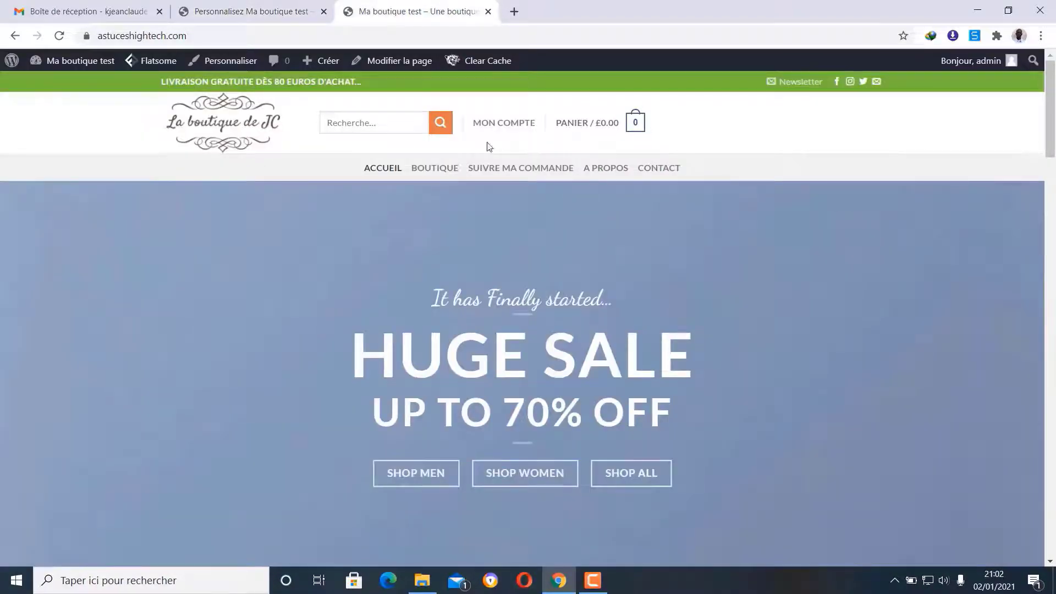
left_click(59, 35)
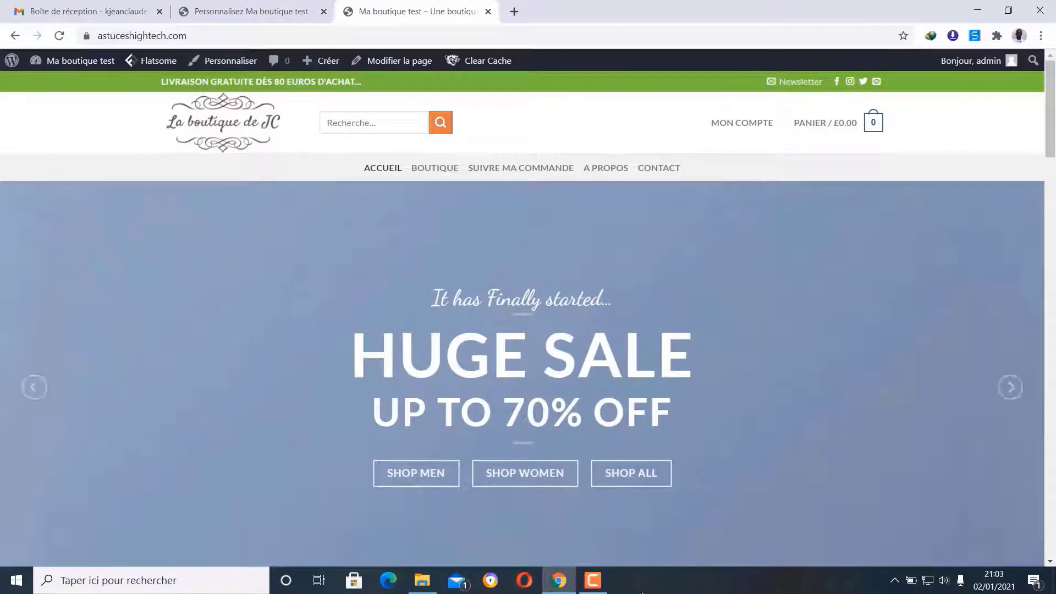
left_click(594, 581)
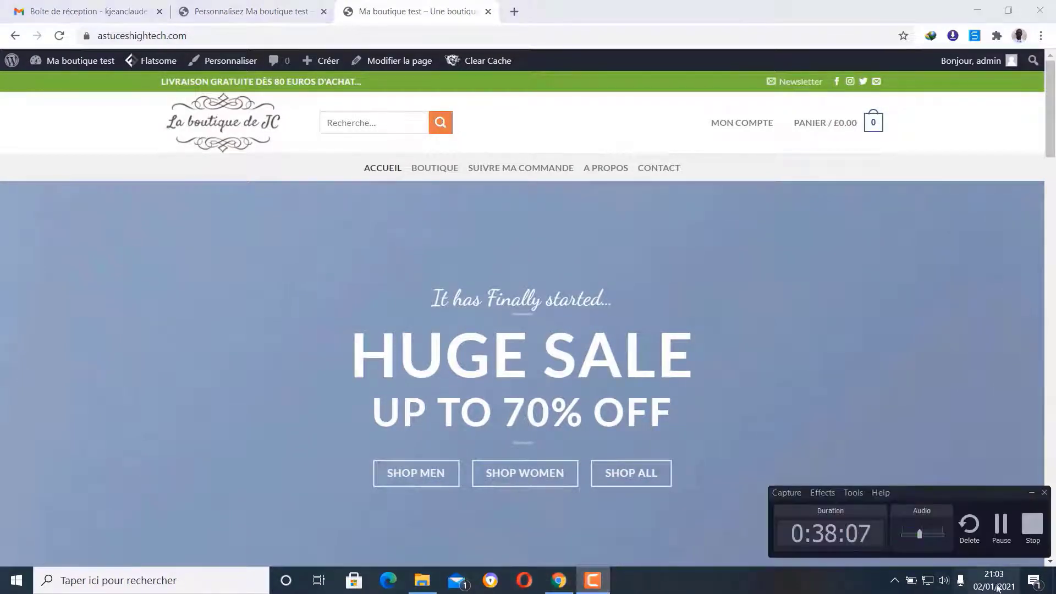
left_click(1000, 525)
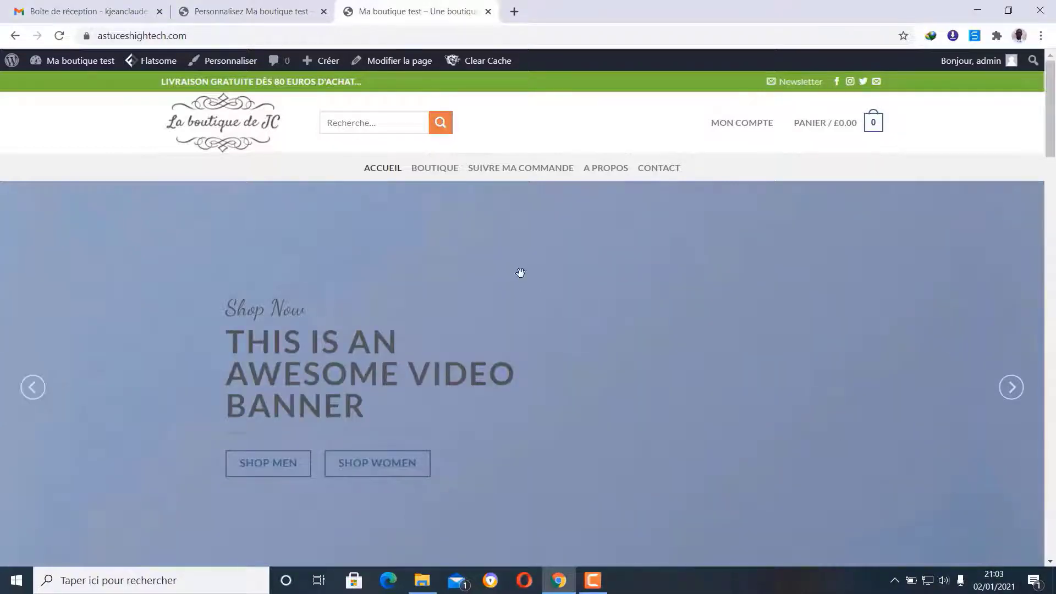
left_click(265, 6)
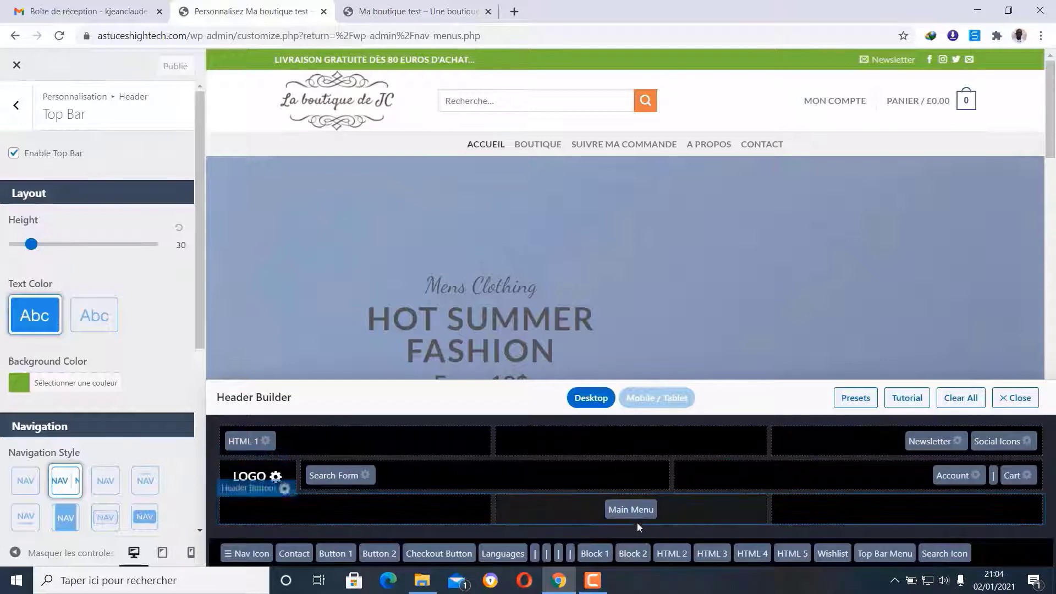
- Move Main Menu up into the main header row and Search Form right in the bottom row, publish, and check the live shop
left_click_drag(633, 510, 598, 483)
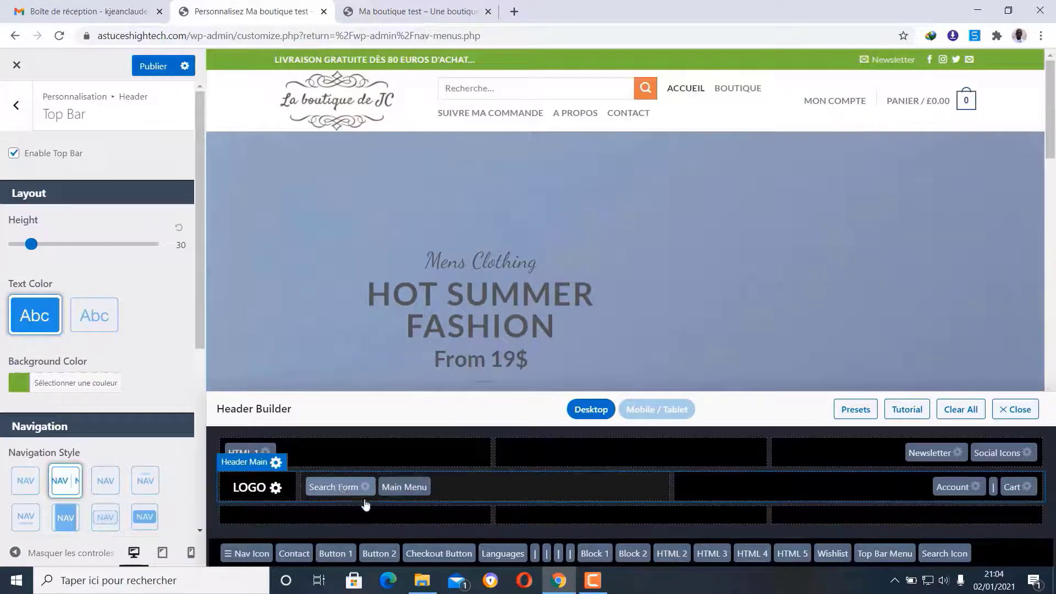
left_click_drag(363, 489, 849, 512)
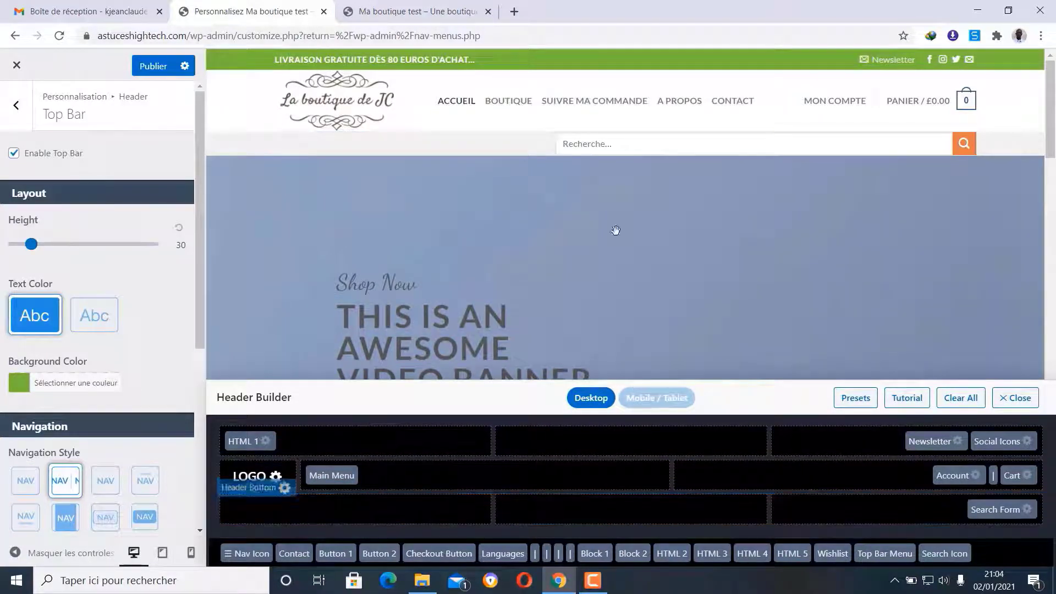
left_click(150, 66)
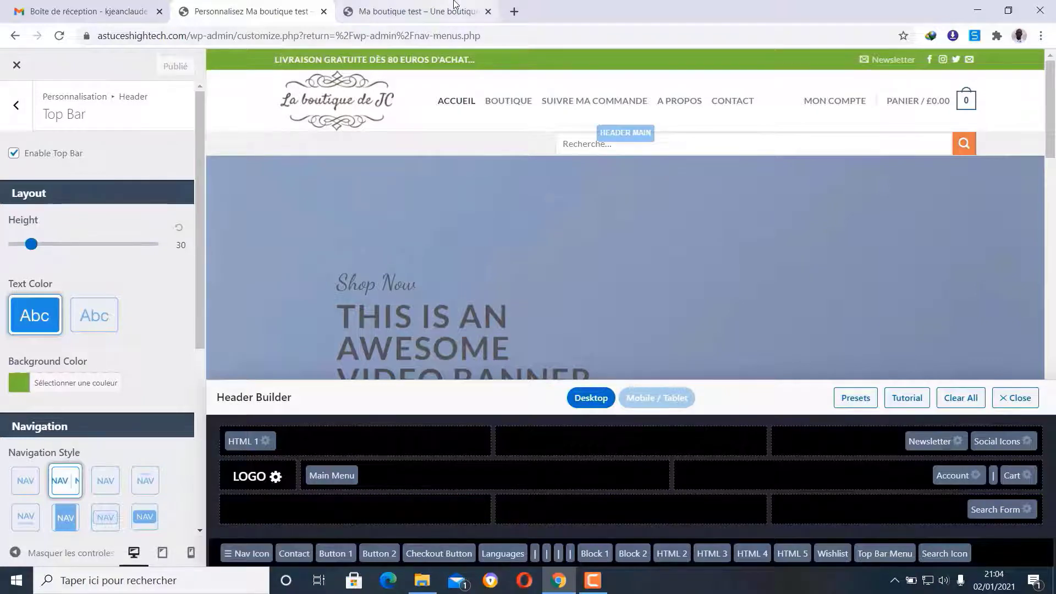
left_click(418, 11)
left_click(59, 35)
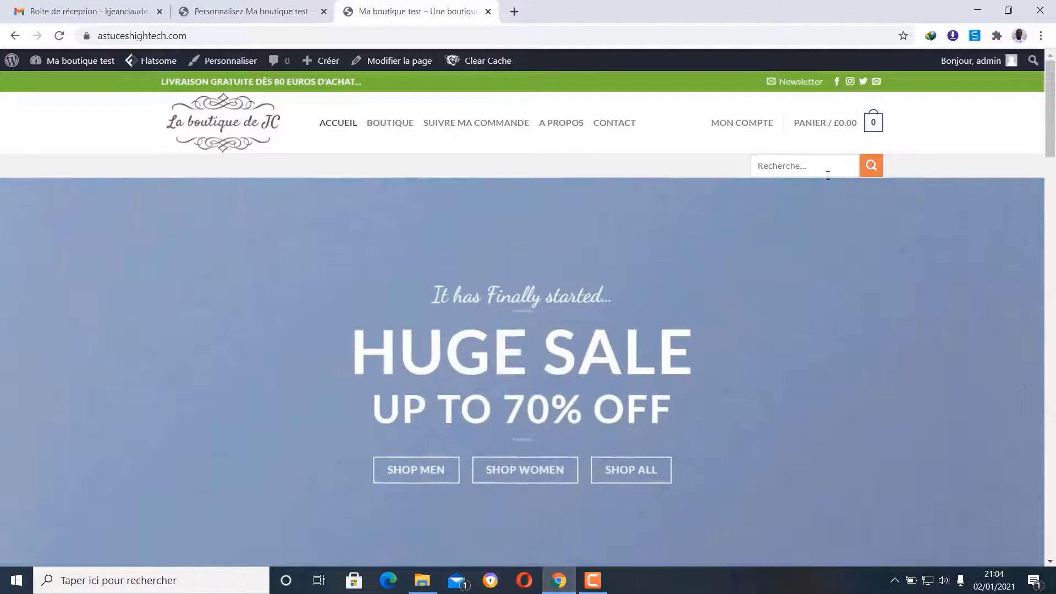
left_click(828, 166)
left_click(250, 11)
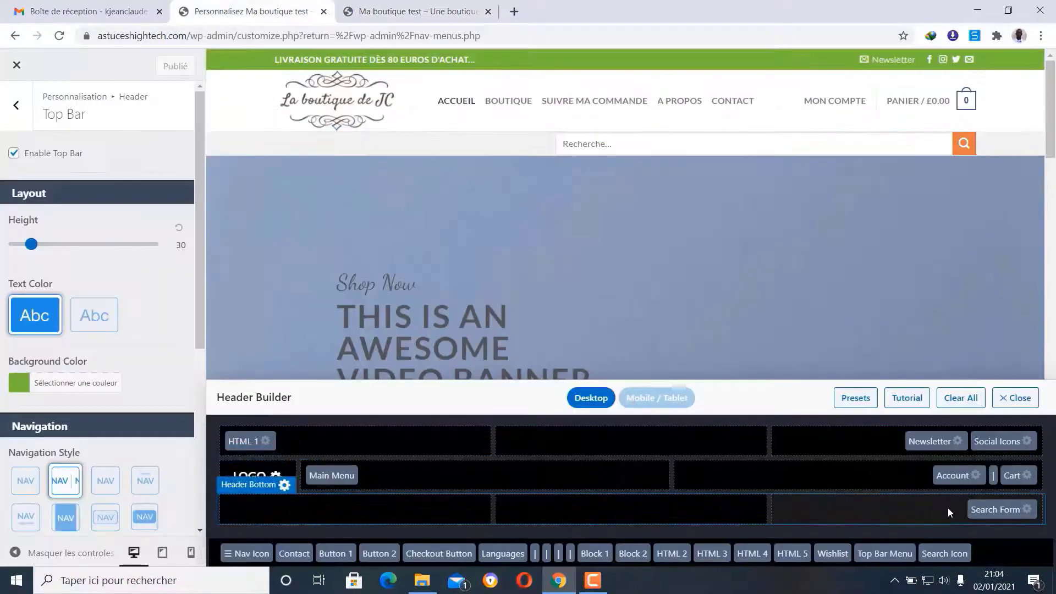
- Centre Search Form in the bottom header row, publish, and reload the storefront to verify
left_click_drag(1002, 519, 638, 514)
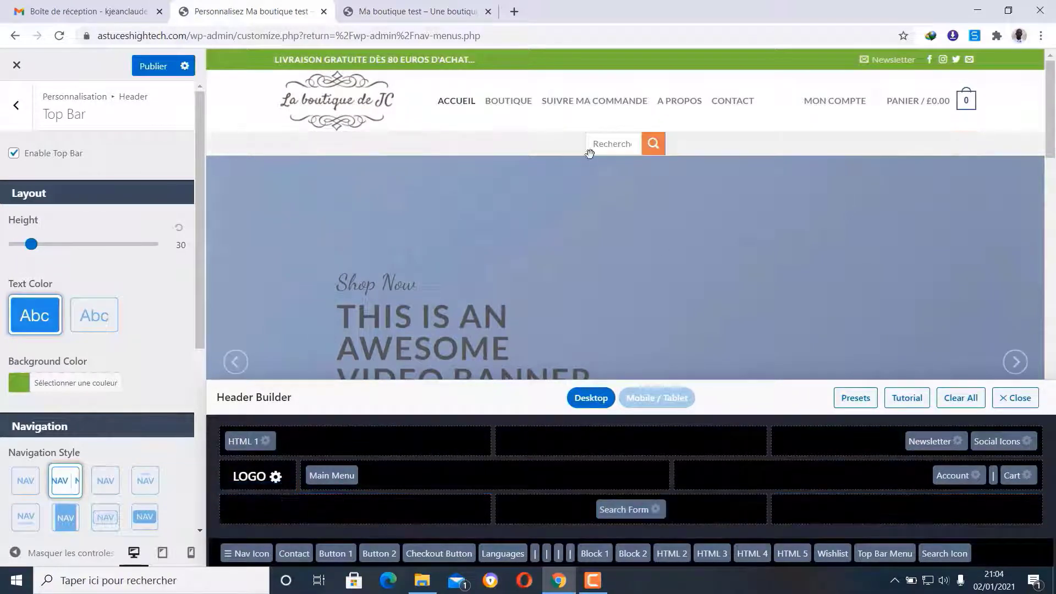
left_click(145, 65)
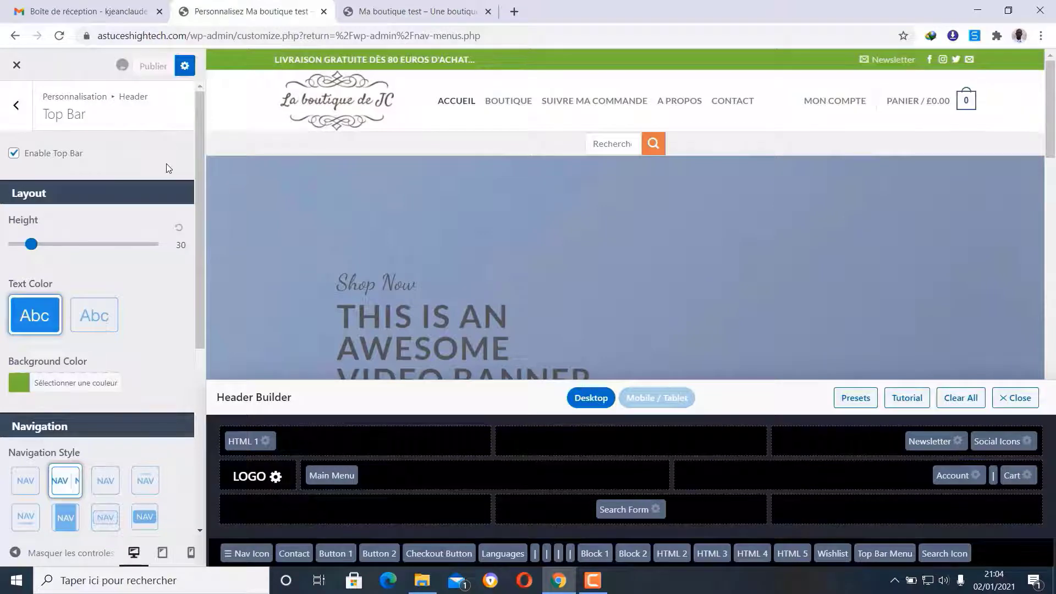
key("ctrl+Tab")
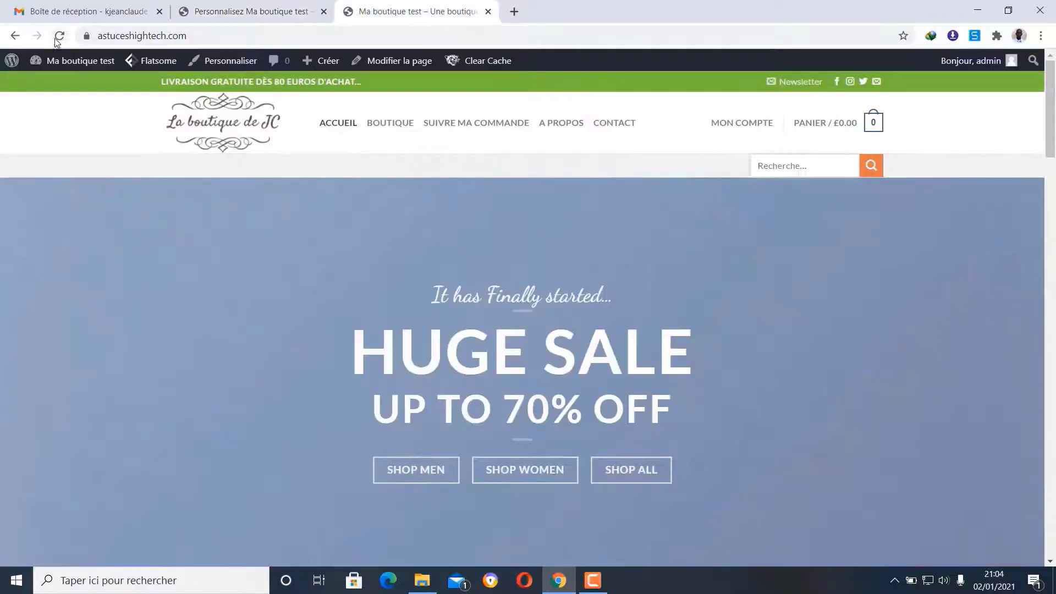
left_click(58, 37)
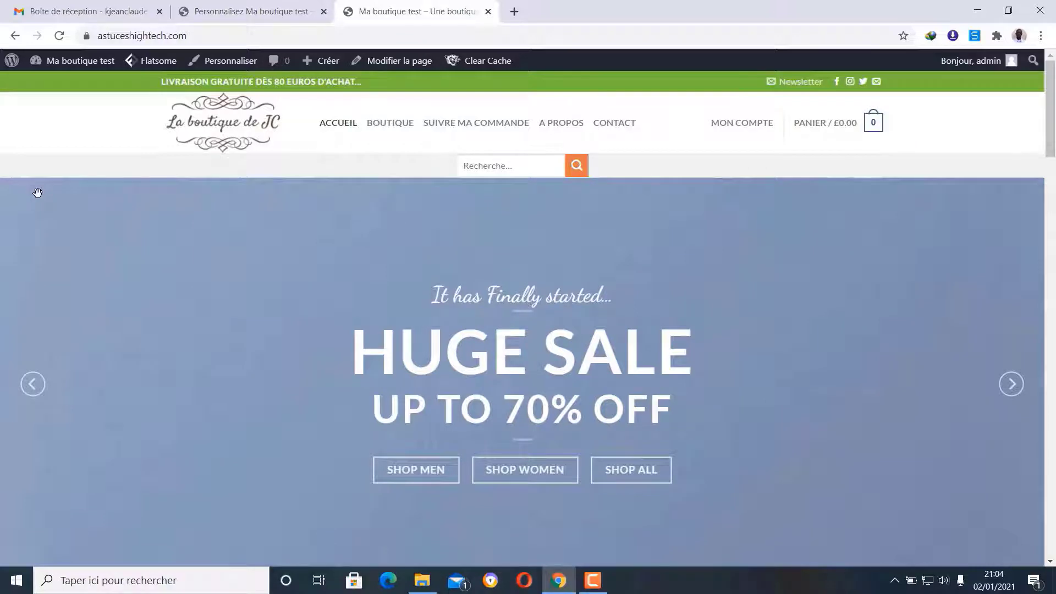
left_click(241, 7)
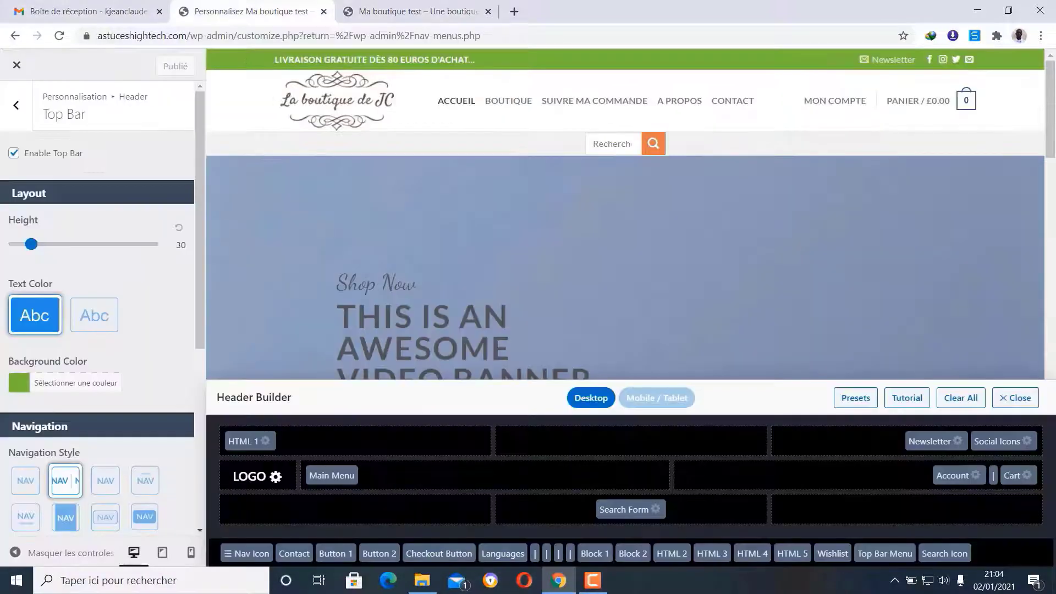
- Drag Search Form to the right end of Header Bottom, publish, and reload the live shop
left_click(657, 509)
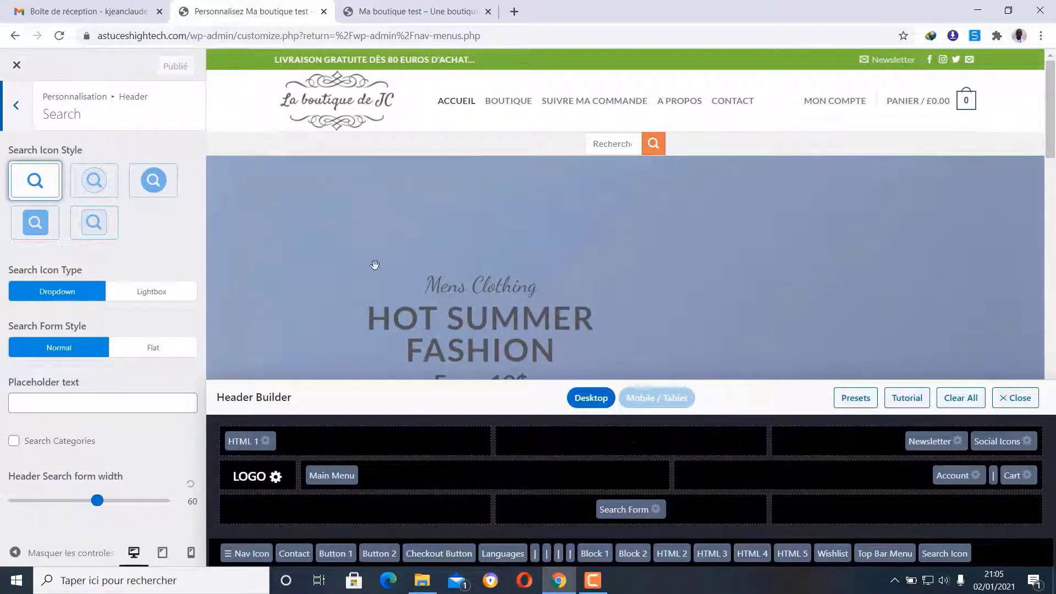
left_click_drag(625, 509, 400, 507)
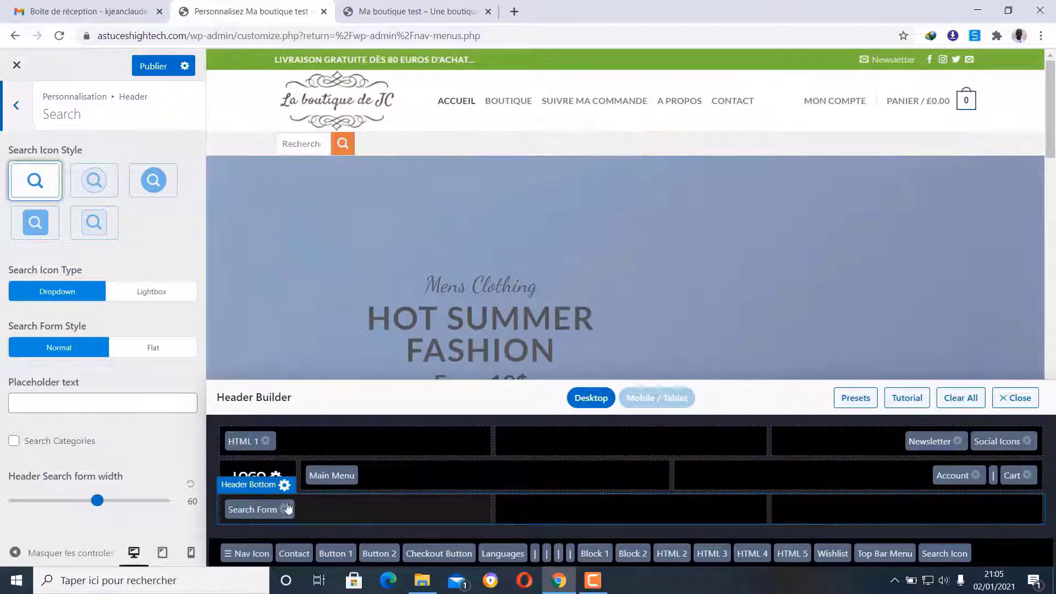
left_click_drag(263, 508, 863, 509)
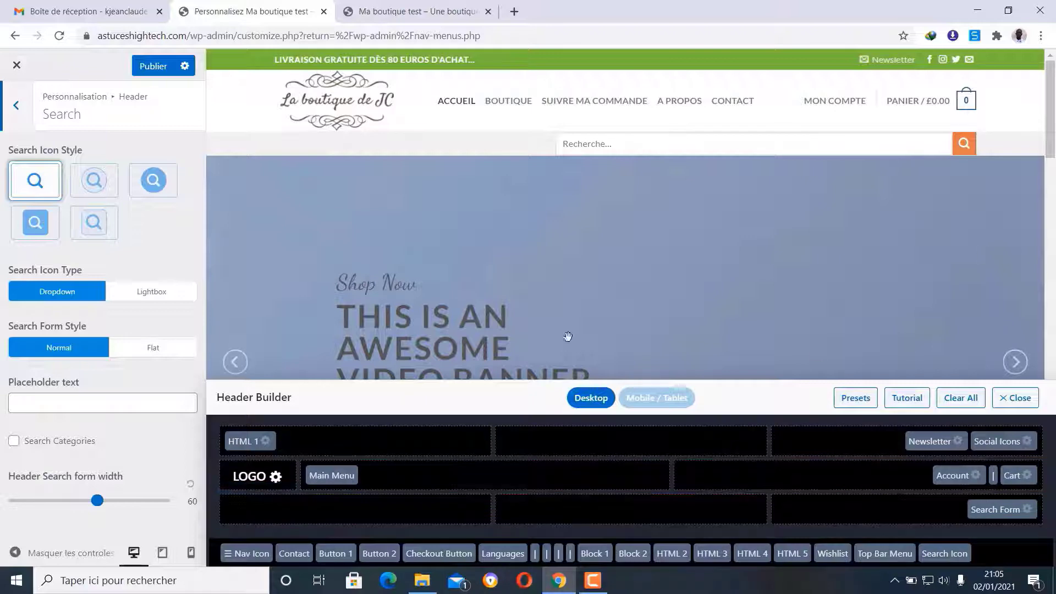
left_click(154, 69)
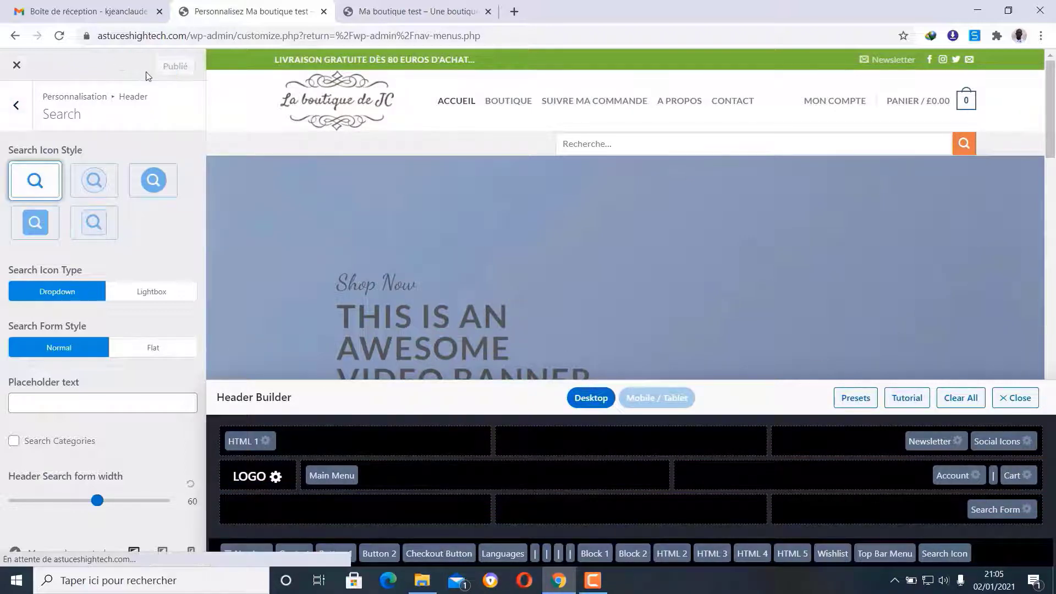
left_click(418, 11)
left_click(60, 36)
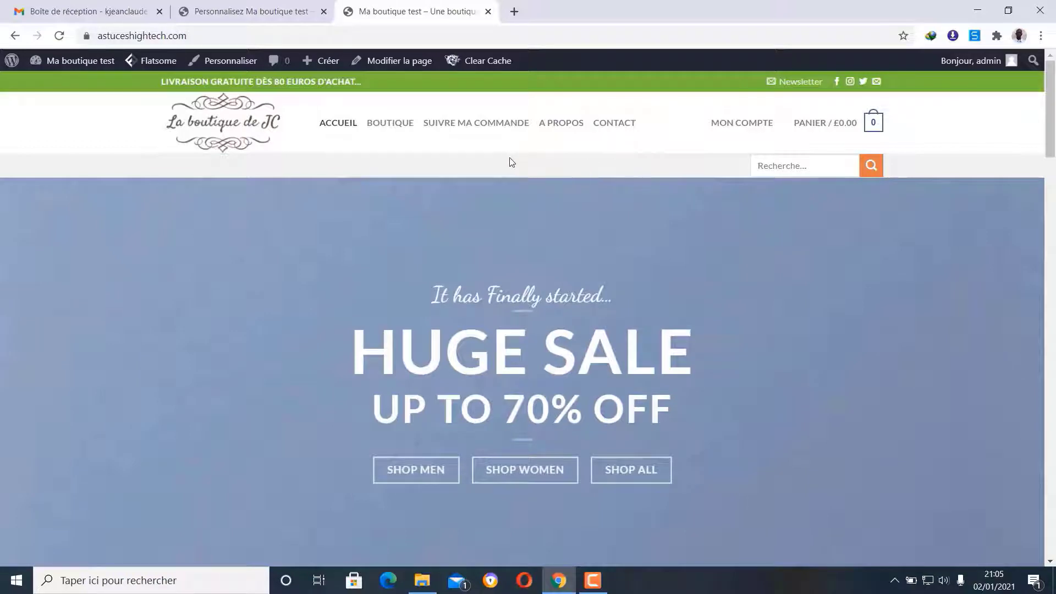
- Compare the Customizer header with the live shop page and revisit the Header Main settings
left_click(250, 11)
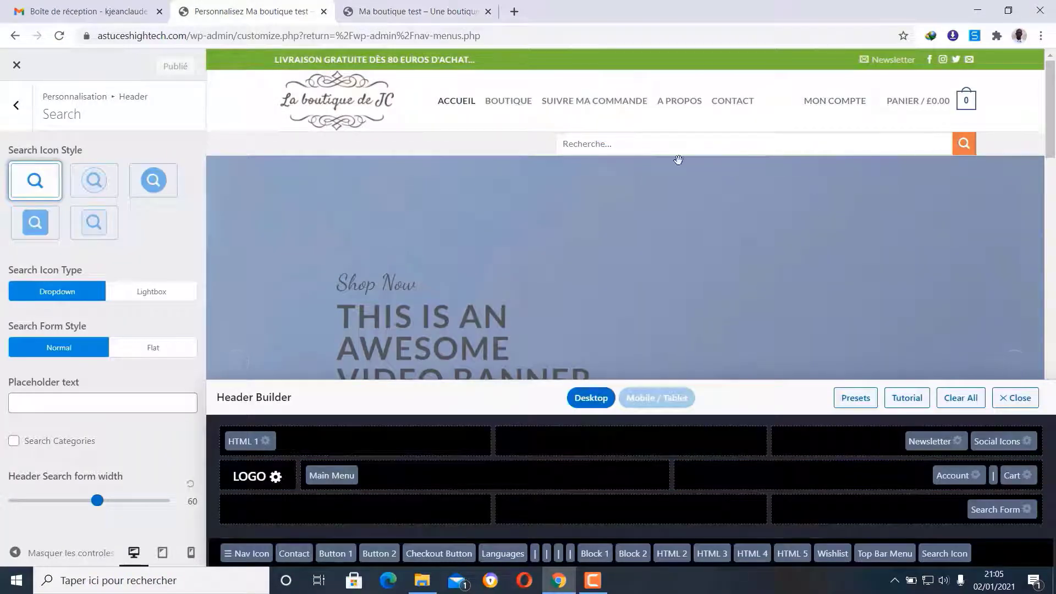
left_click(427, 10)
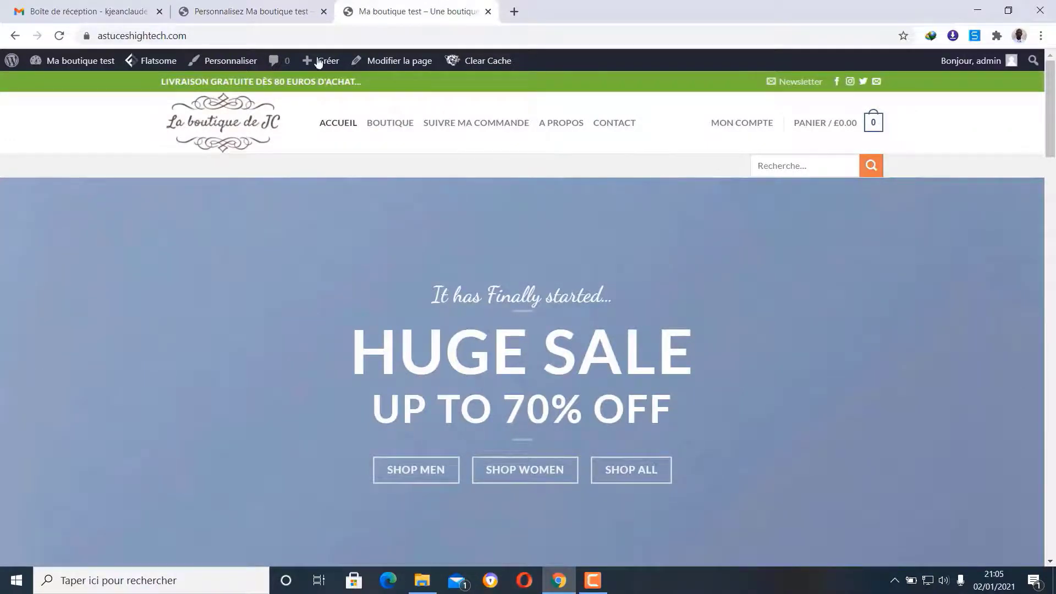
left_click(278, 10)
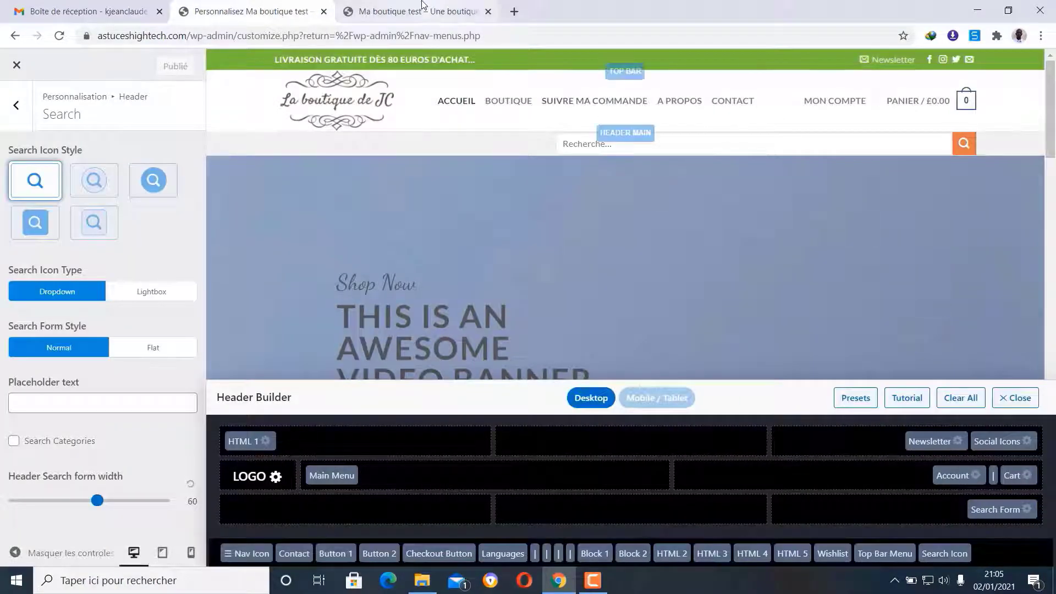
left_click(418, 11)
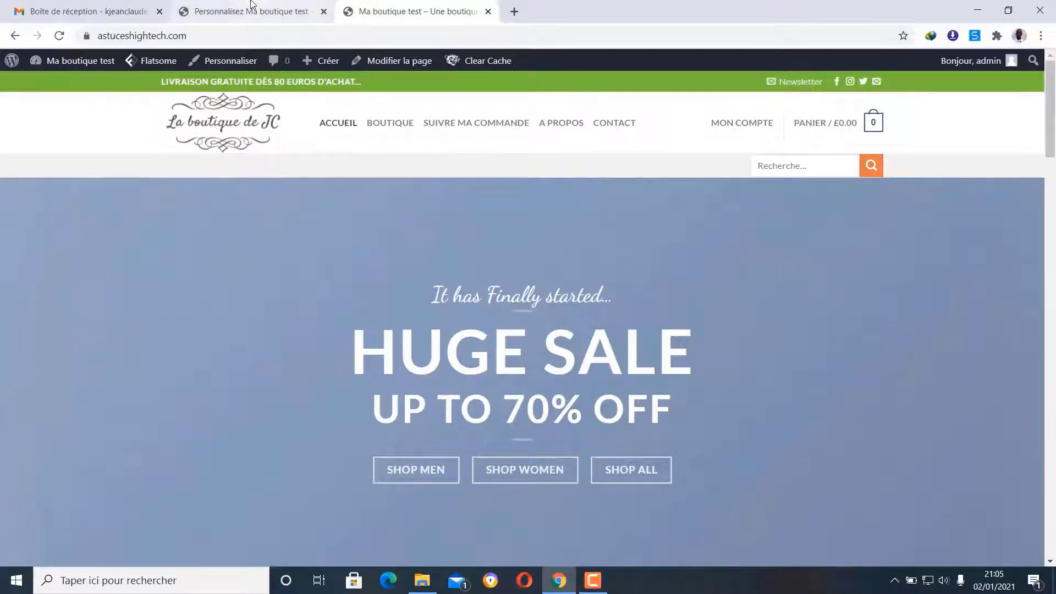
left_click(252, 11)
left_click(16, 105)
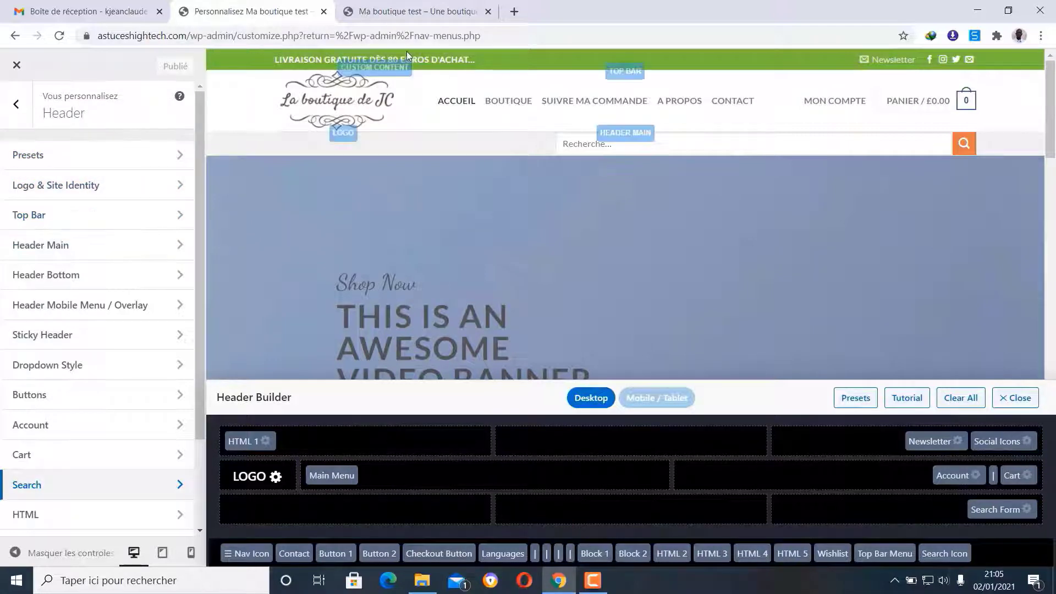
left_click(100, 253)
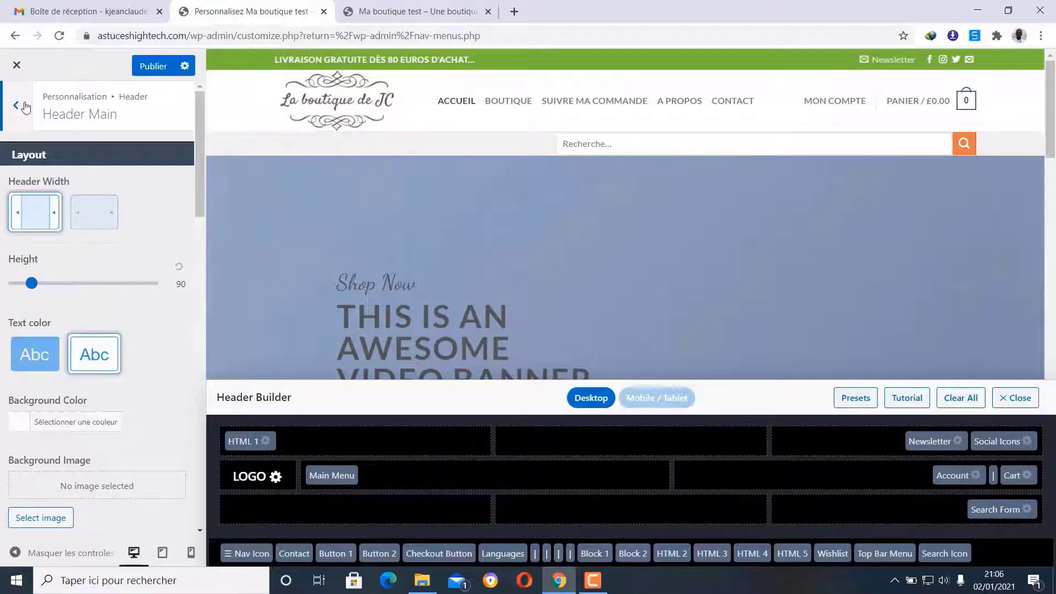
left_click(16, 105)
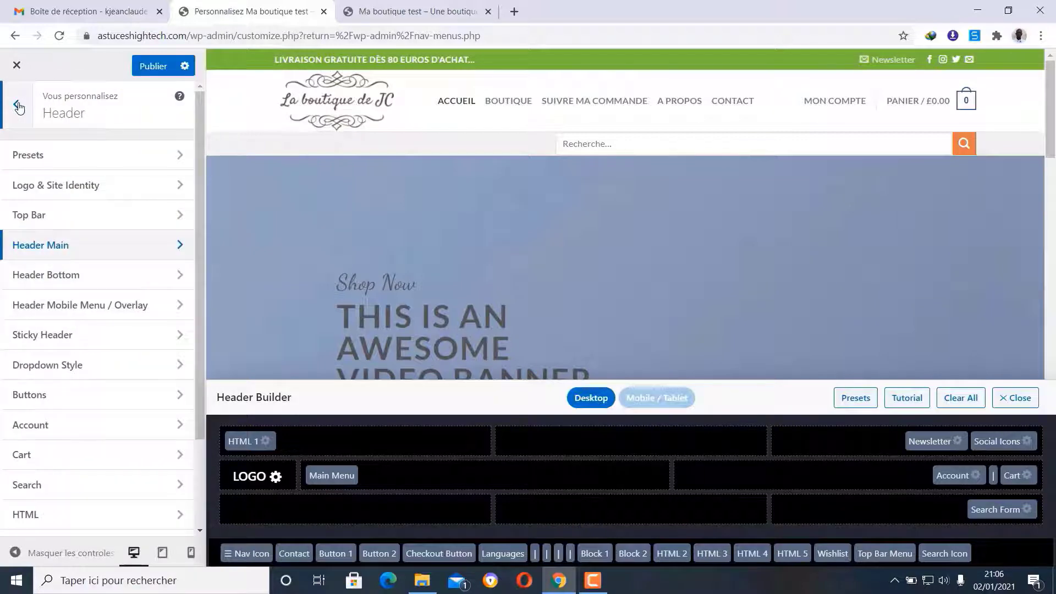
- From the live shop site, open the homepage in UX Builder through Modifier la page
left_click(444, 11)
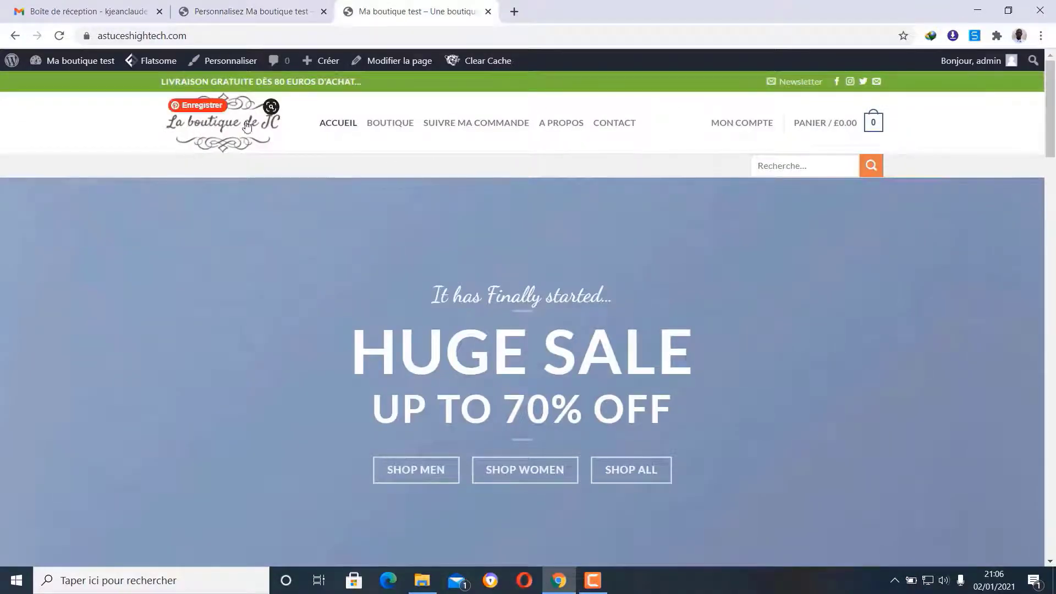
scroll(805, 280, "down", 2)
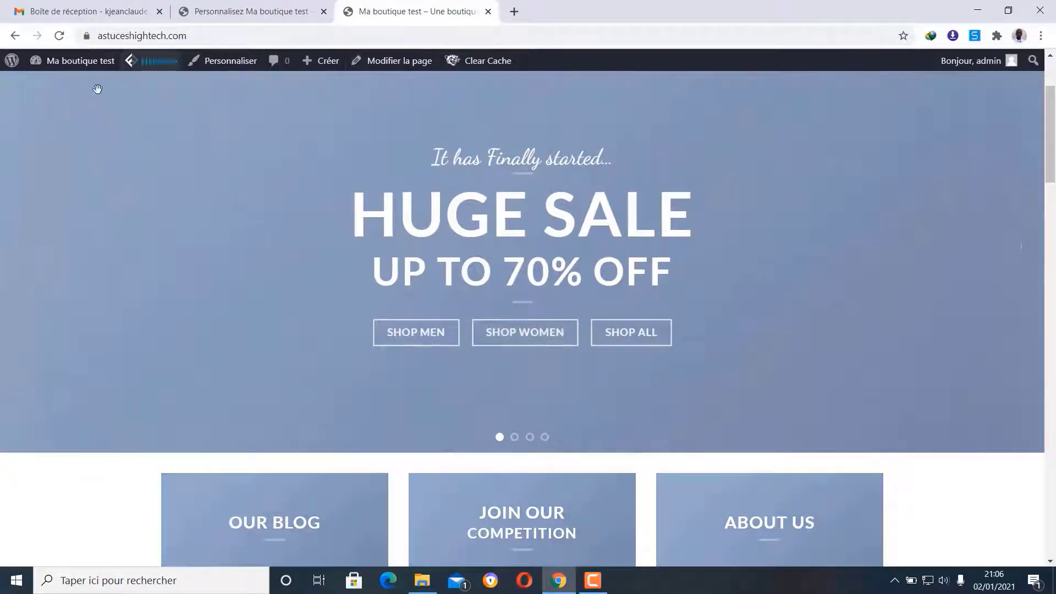
scroll(457, 329, "up", 1)
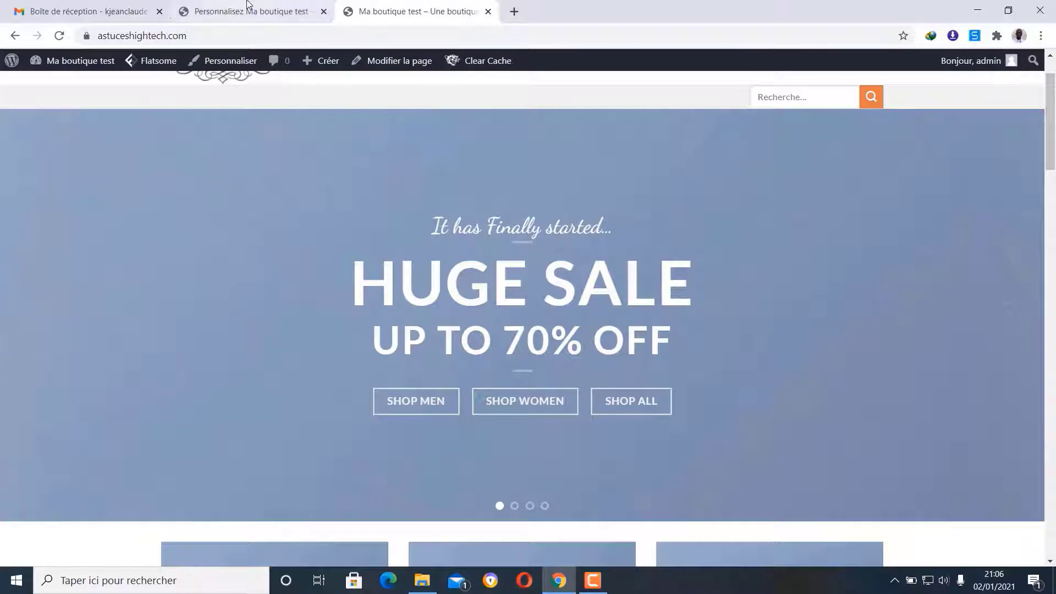
mouse_move(412, 63)
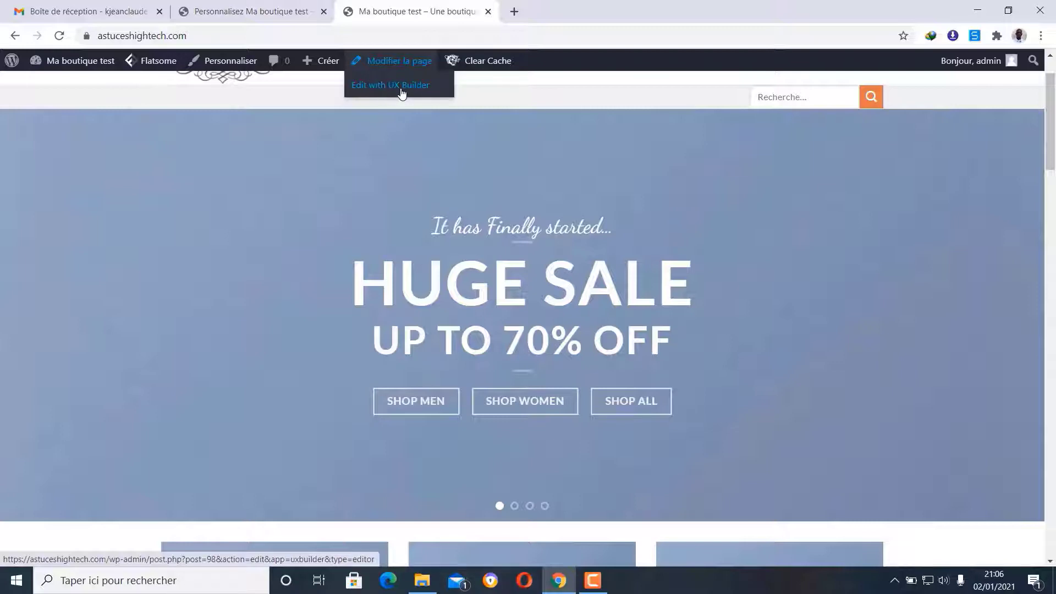
left_click(402, 90)
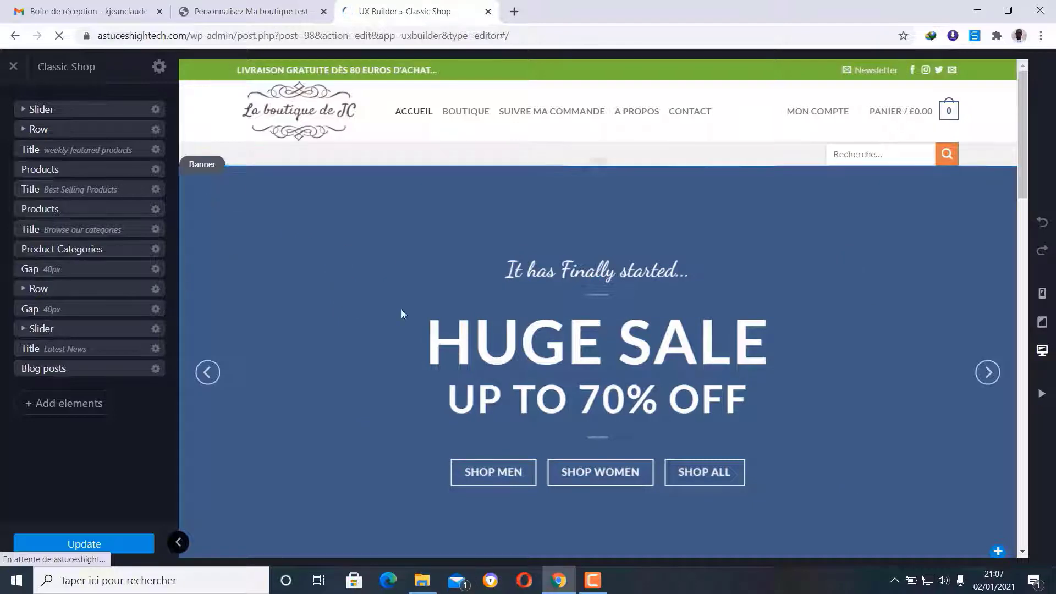
scroll(368, 354, "down", 1)
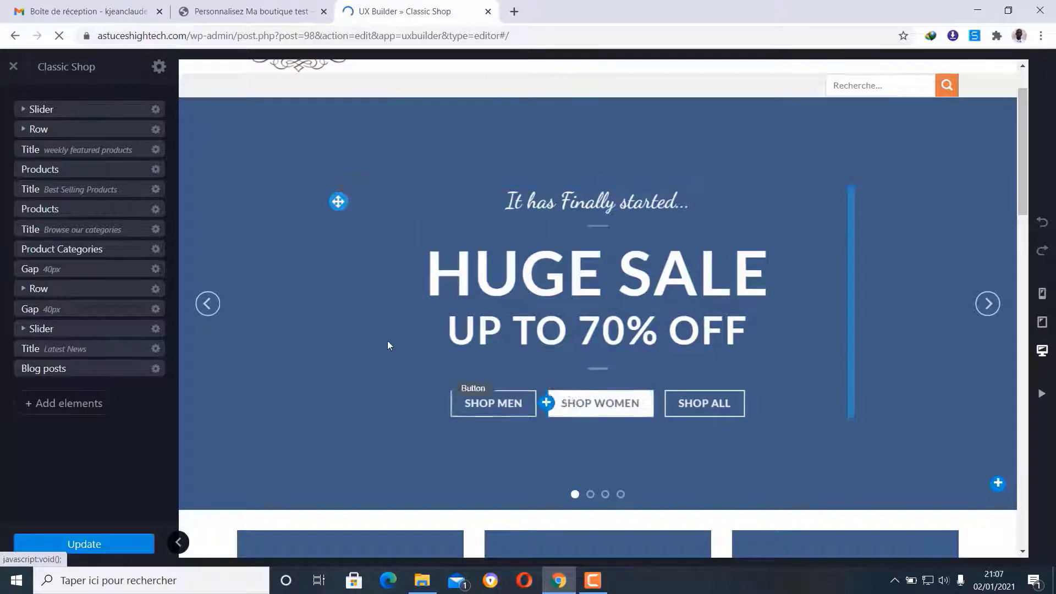
scroll(344, 309, "up", 1)
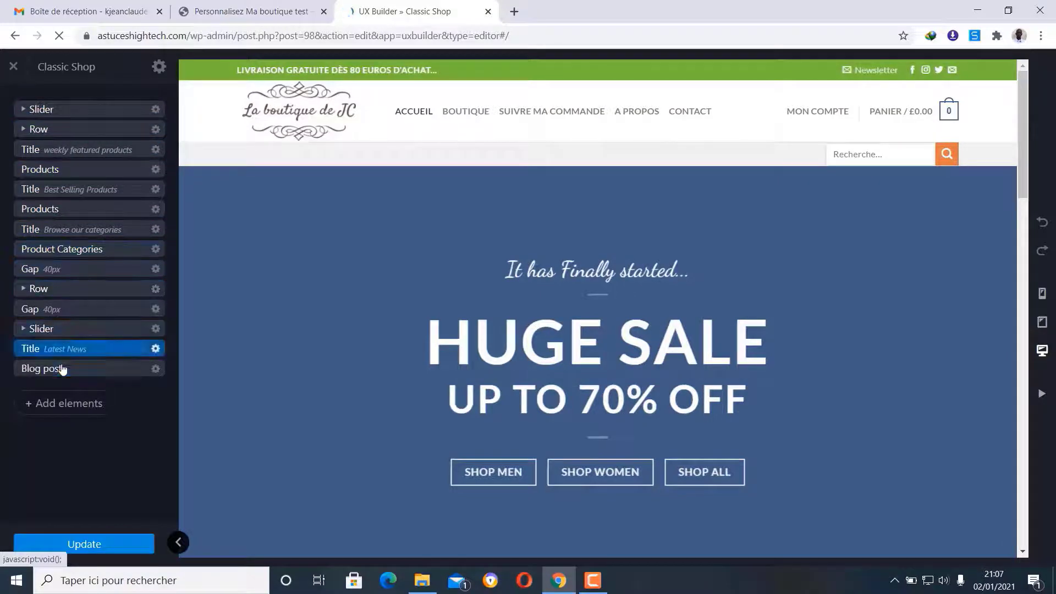
scroll(457, 229, "down", 10)
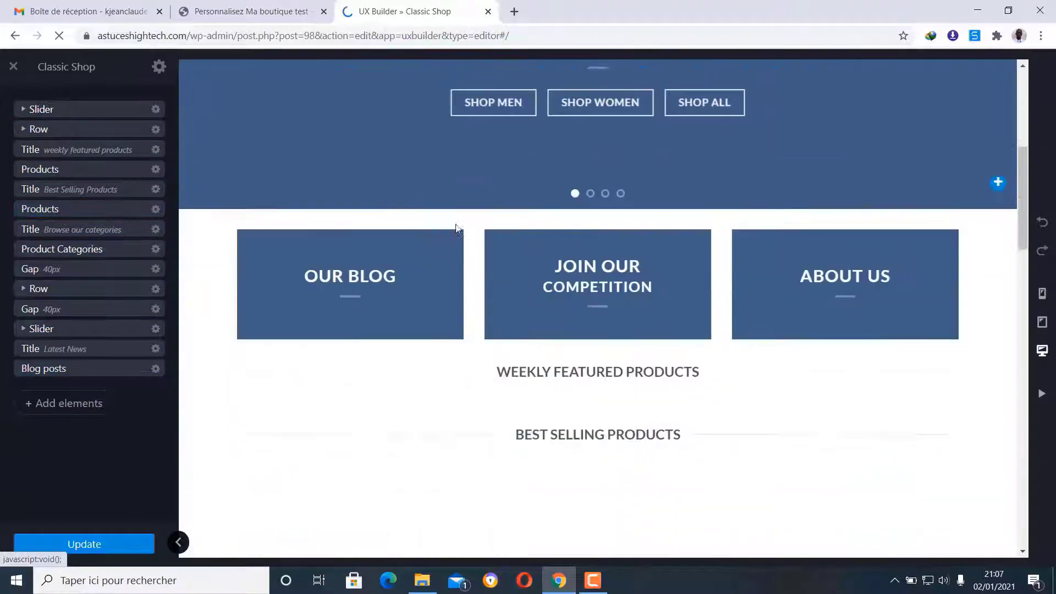
scroll(456, 230, "down", 20)
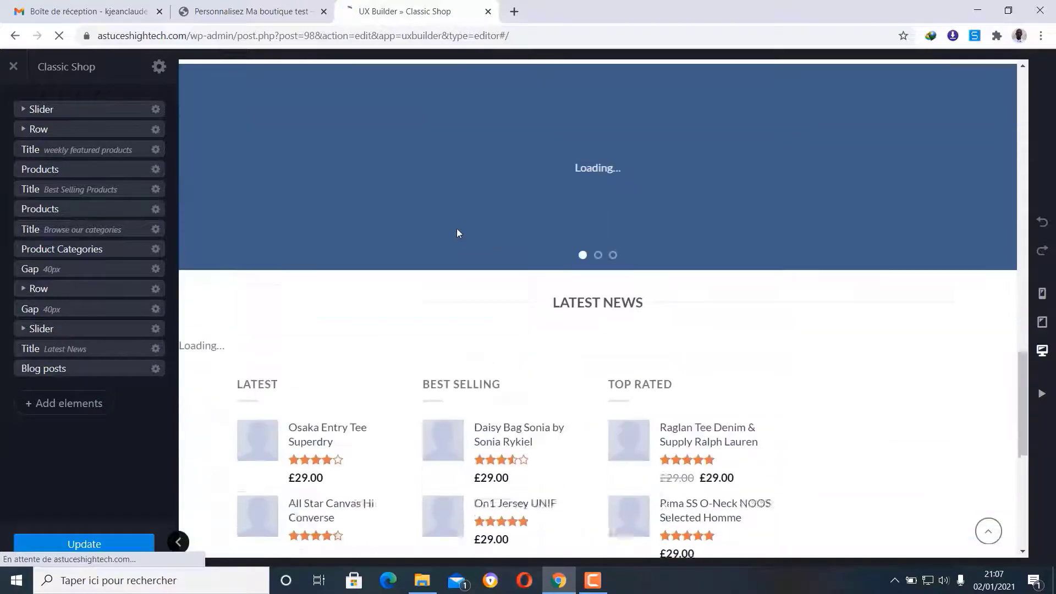
scroll(456, 229, "down", 2)
scroll(456, 231, "up", 15)
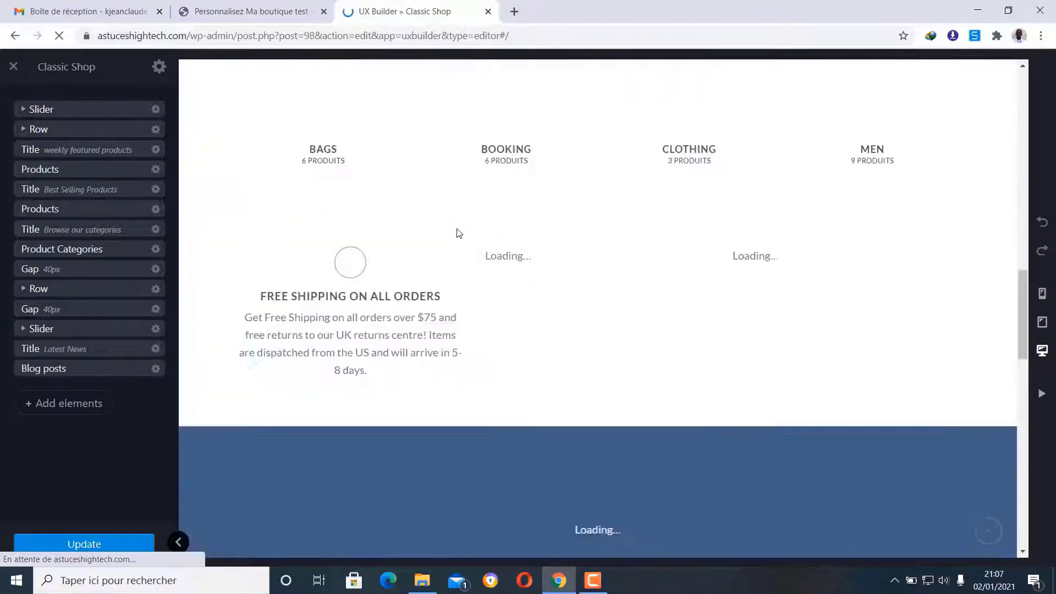
scroll(457, 233, "up", 12)
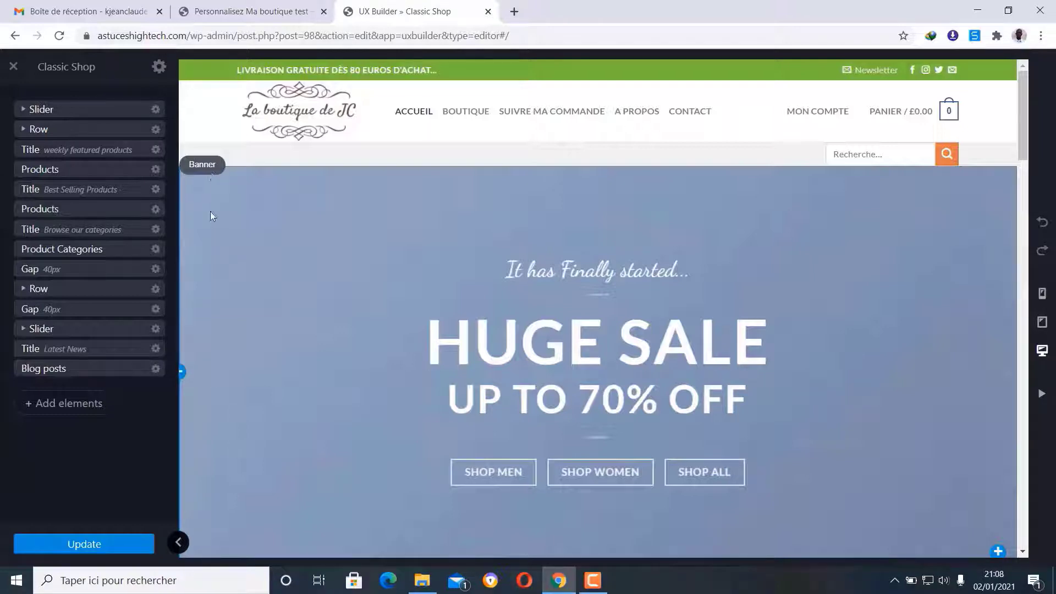
- Open the Options panel for the slider's first Banner from its gear menu
left_click(210, 167)
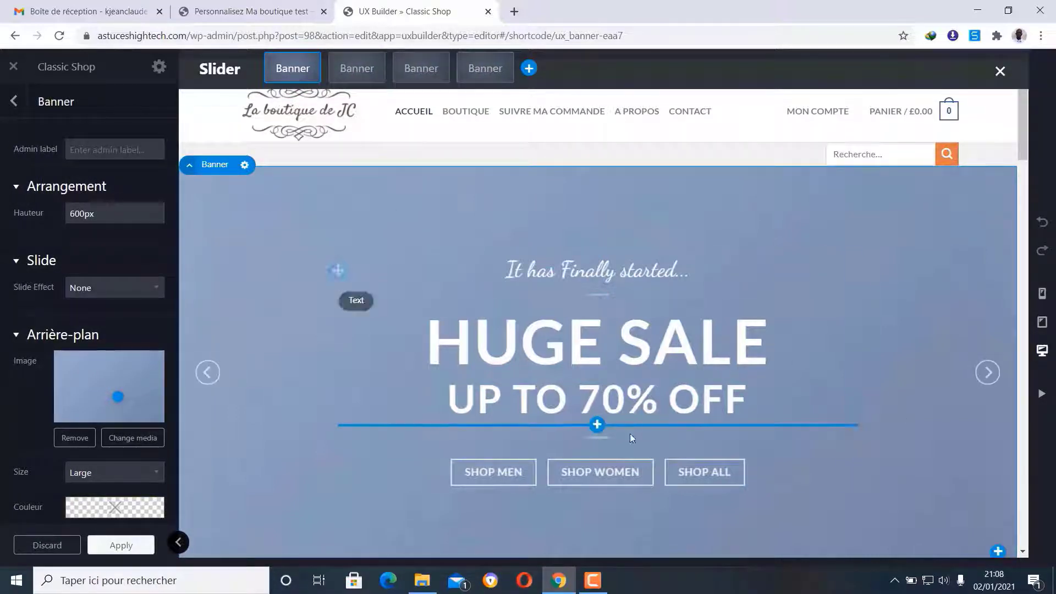
left_click(988, 373)
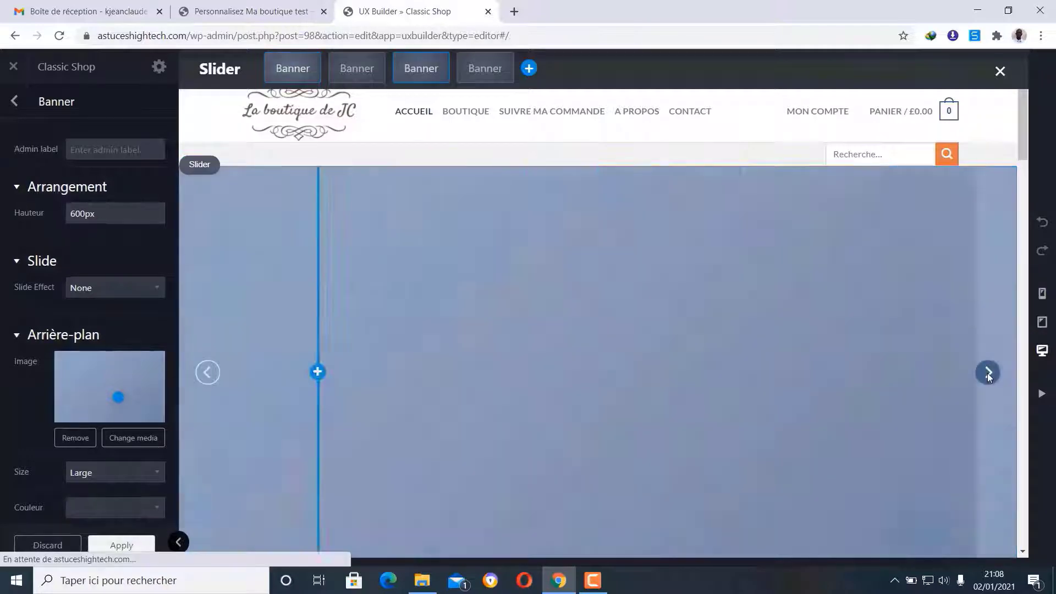
left_click(988, 373)
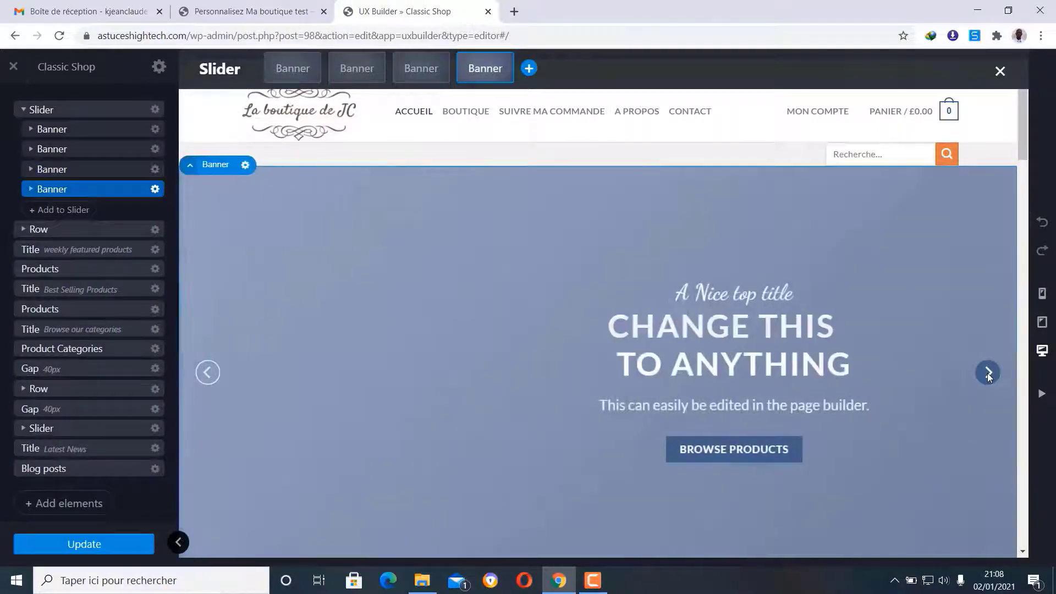
left_click(988, 373)
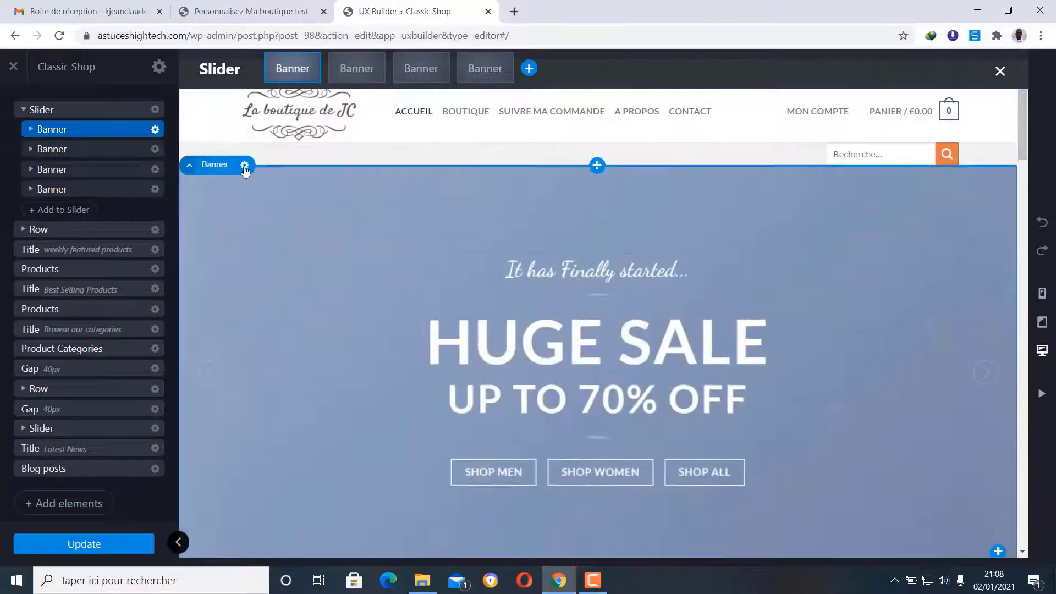
left_click(246, 165)
left_click(245, 166)
left_click(245, 166)
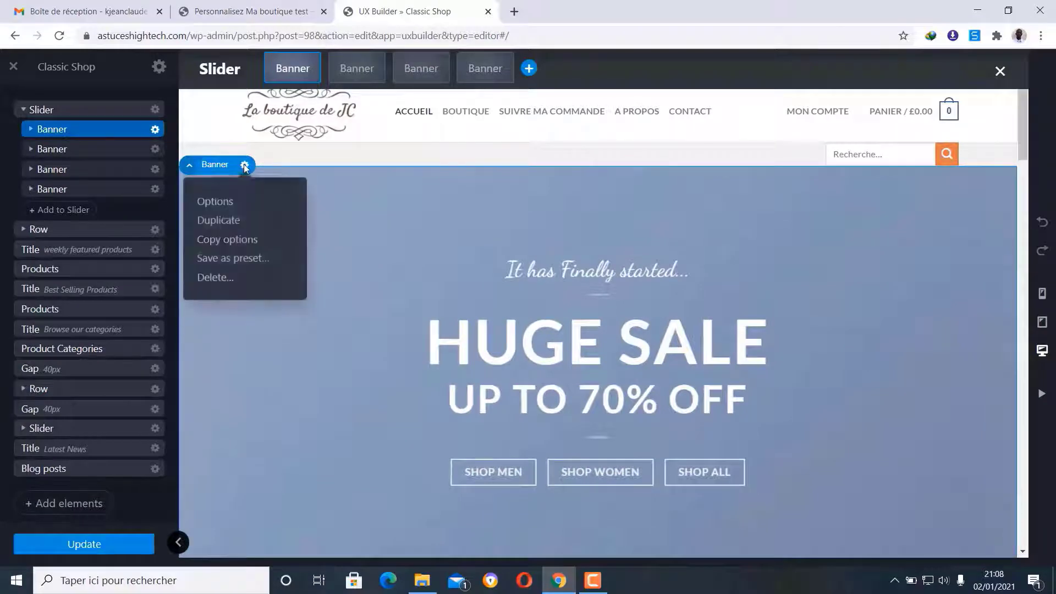
left_click(225, 204)
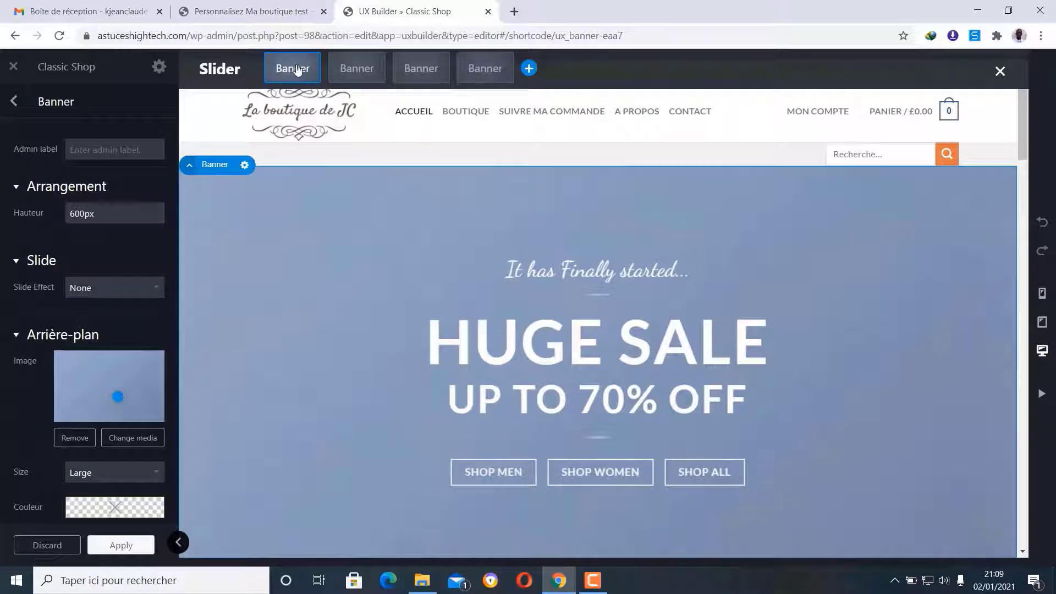
- Upload banniere, banniere1 and banniere2, then set banniere2.jpg as the first banner's background
left_click(129, 439)
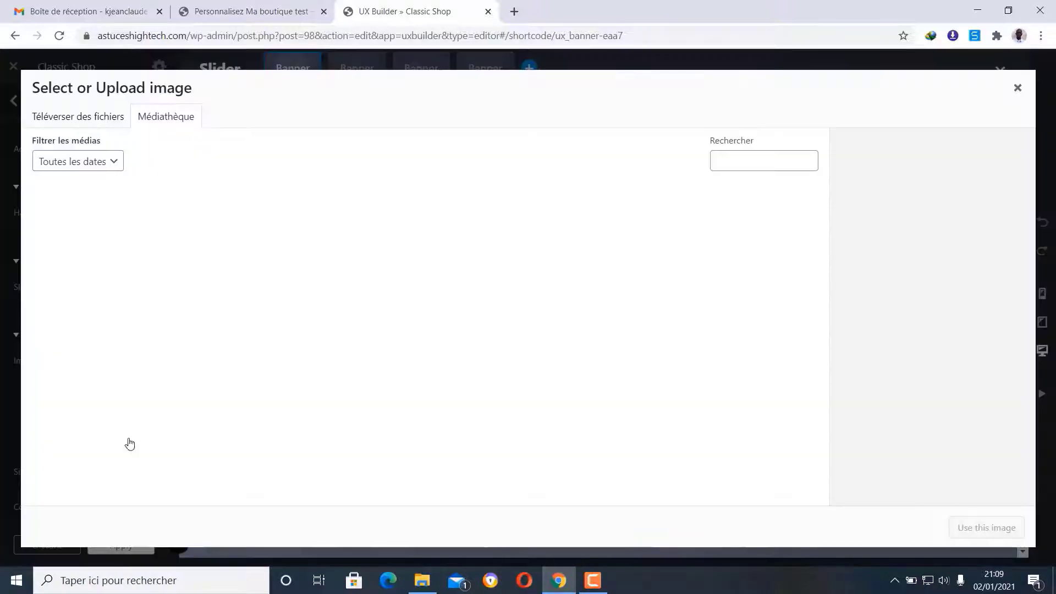
left_click(82, 117)
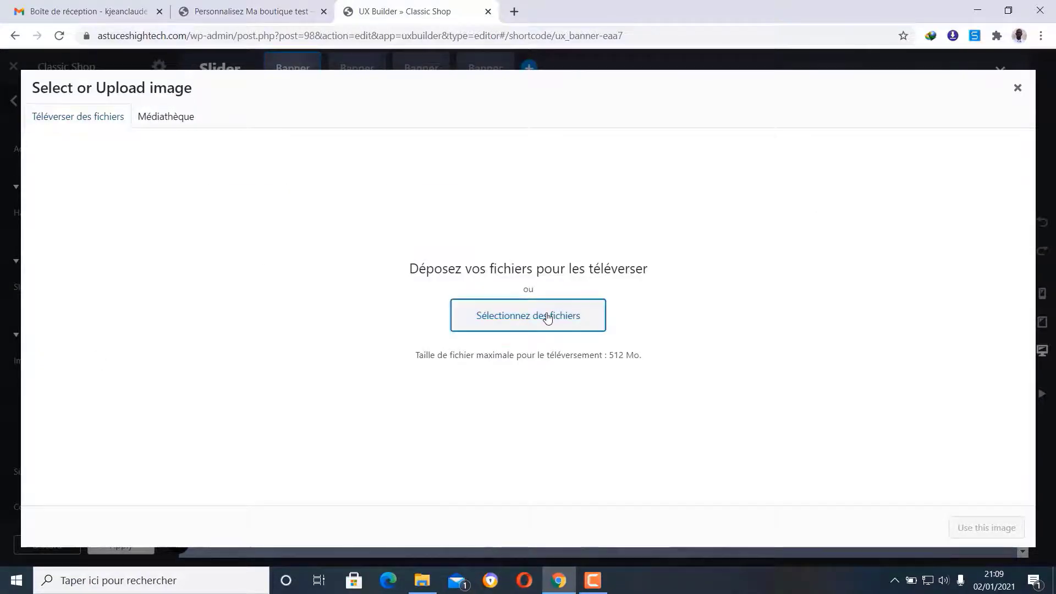
left_click(547, 318)
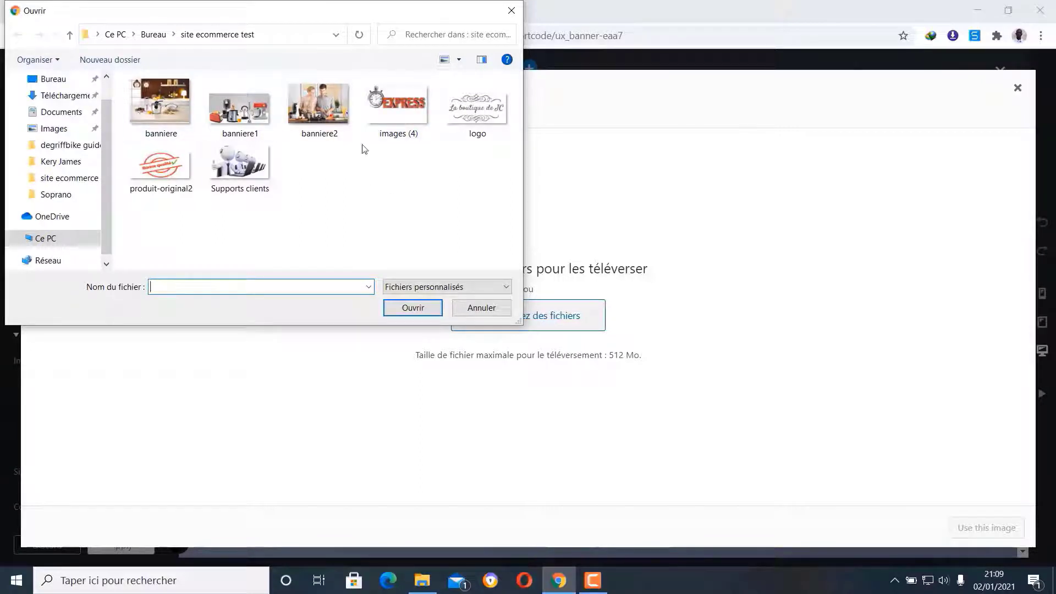
left_click(135, 84)
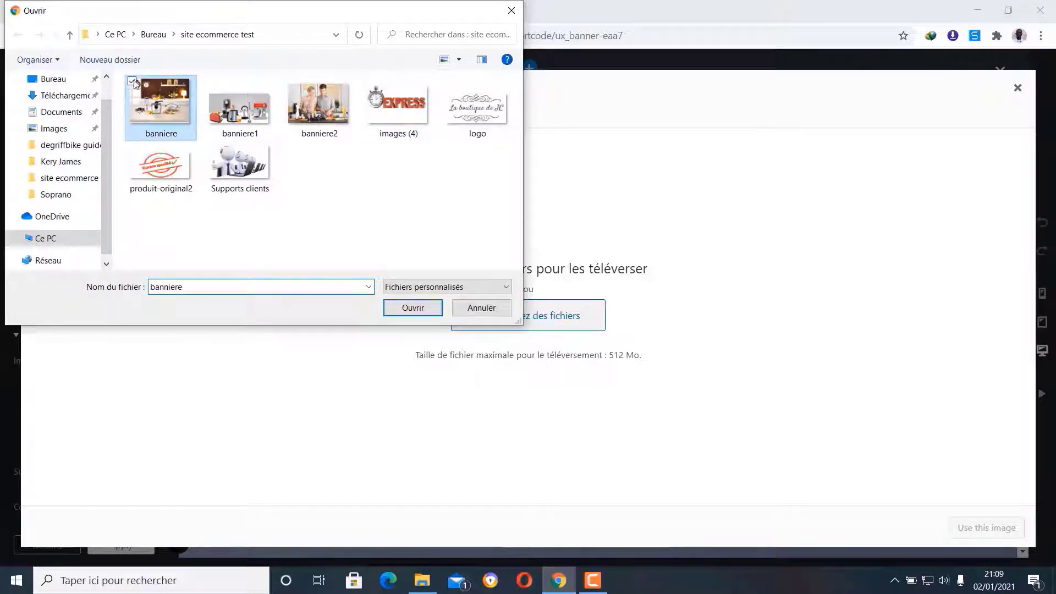
left_click(211, 83)
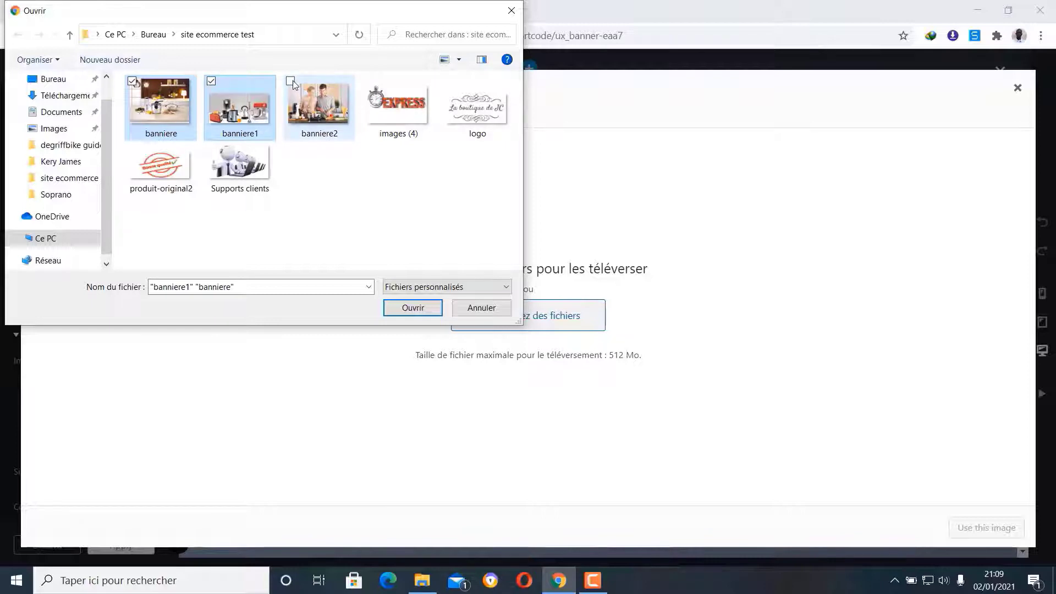
left_click(292, 82)
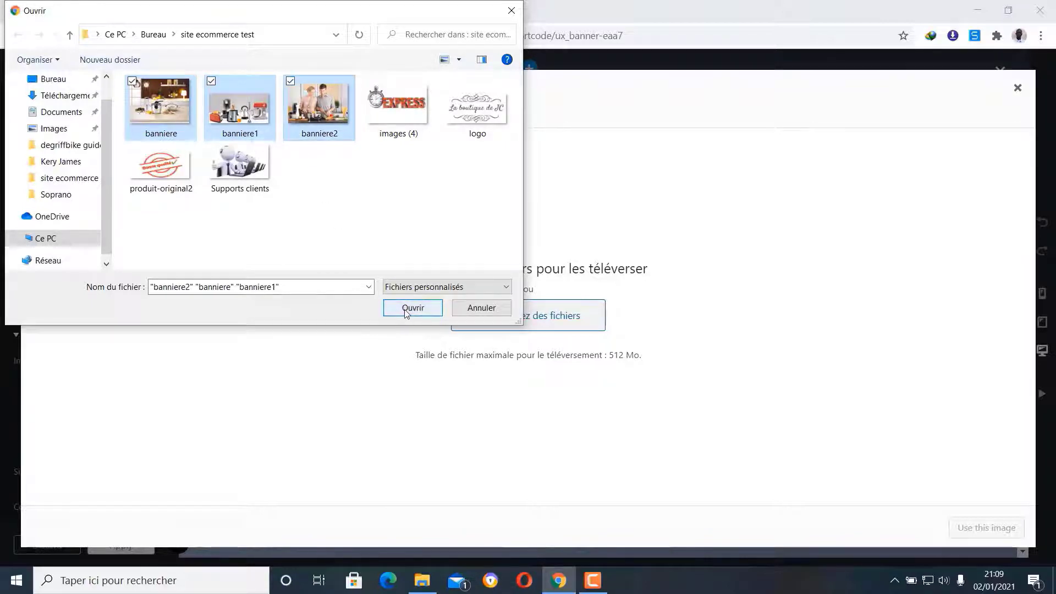
left_click(412, 308)
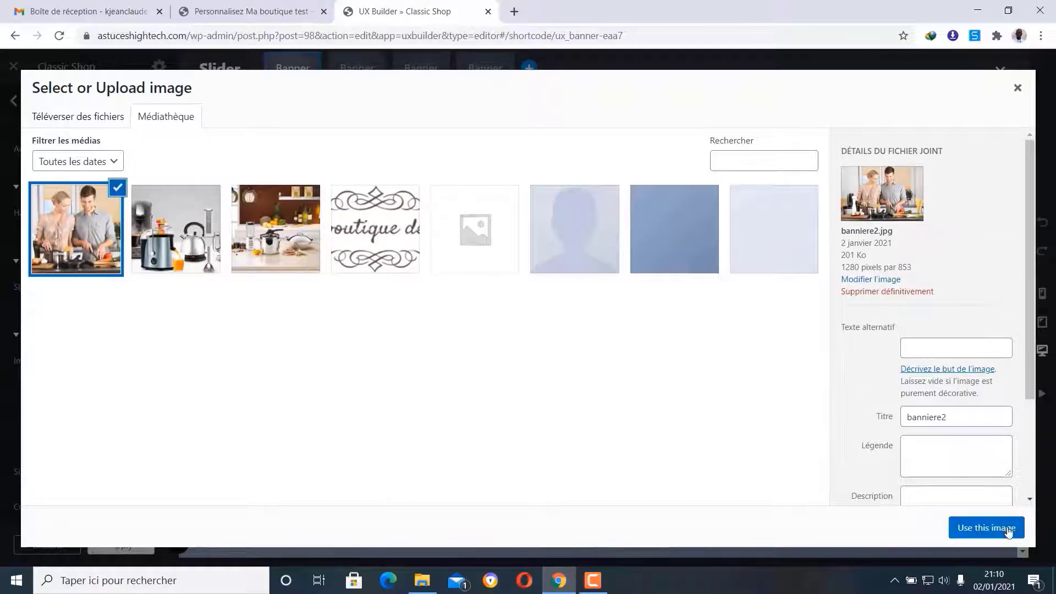
left_click(984, 531)
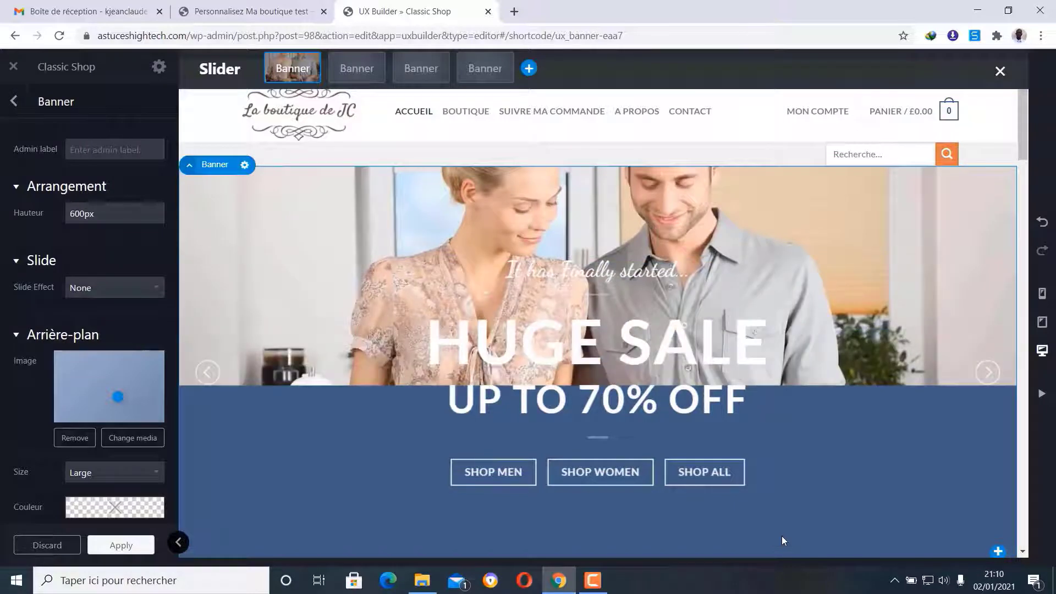
- Move the background focus point to 57% 69% so the cooking couple sits behind HUGE SALE
scroll(844, 365, "down", 3)
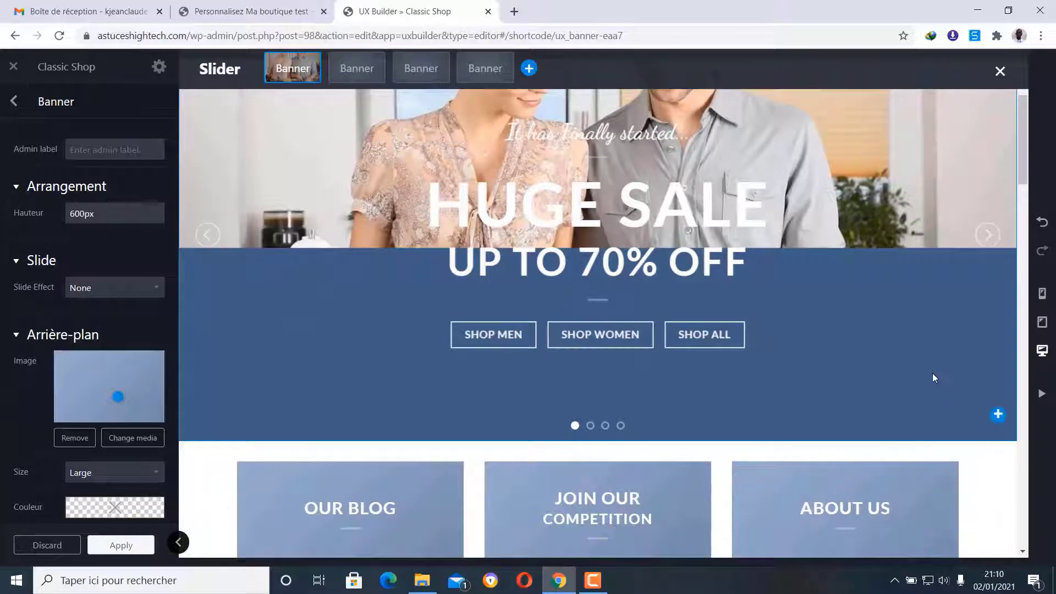
scroll(932, 373, "up", 3)
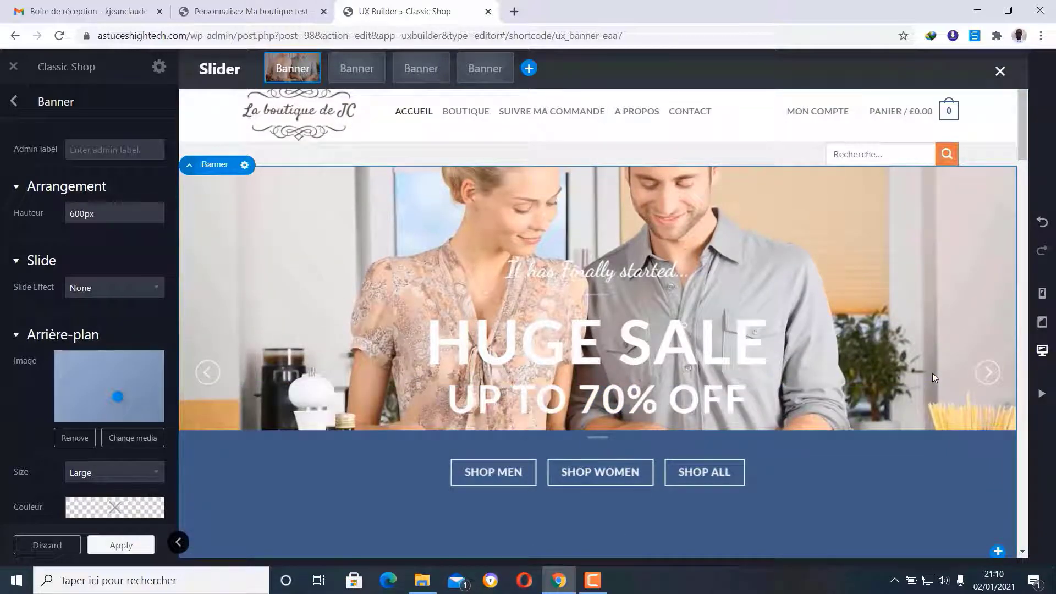
scroll(932, 373, "down", 3)
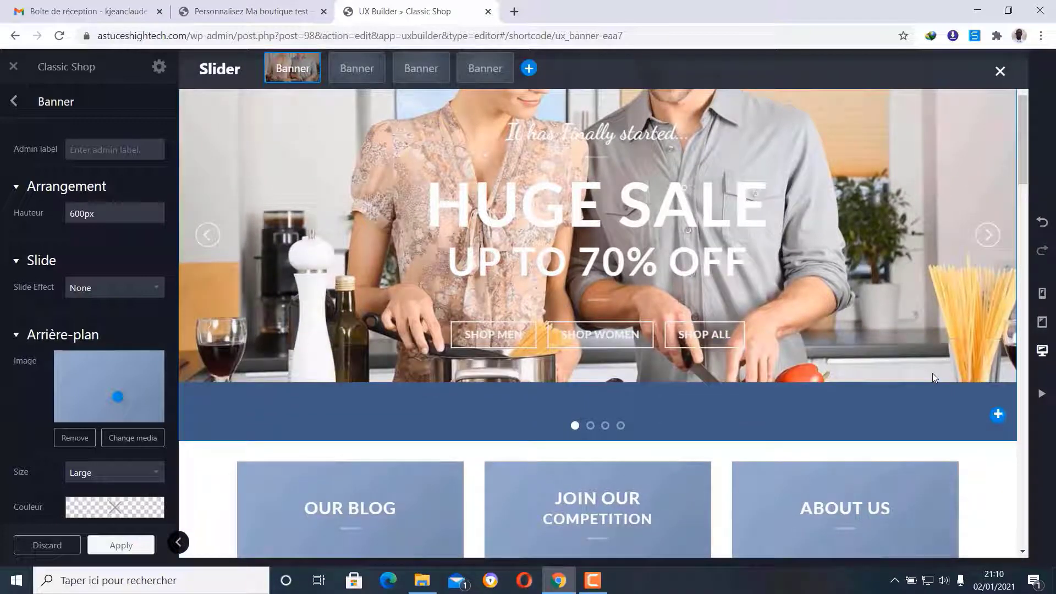
scroll(932, 373, "up", 3)
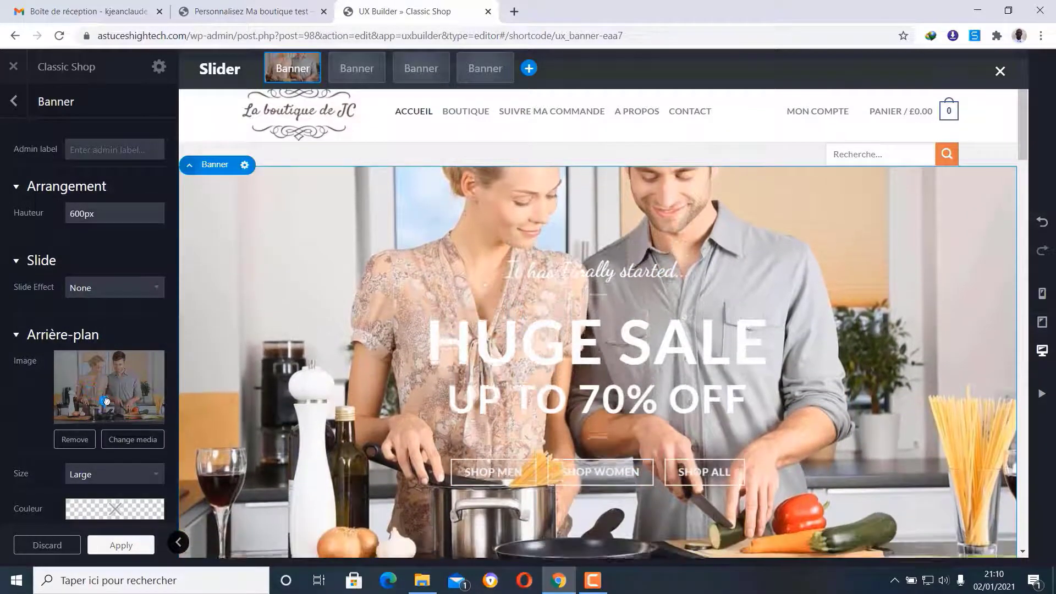
mouse_move(120, 405)
left_mouse_down()
mouse_move(146, 403)
mouse_move(120, 374)
mouse_move(117, 402)
left_mouse_up()
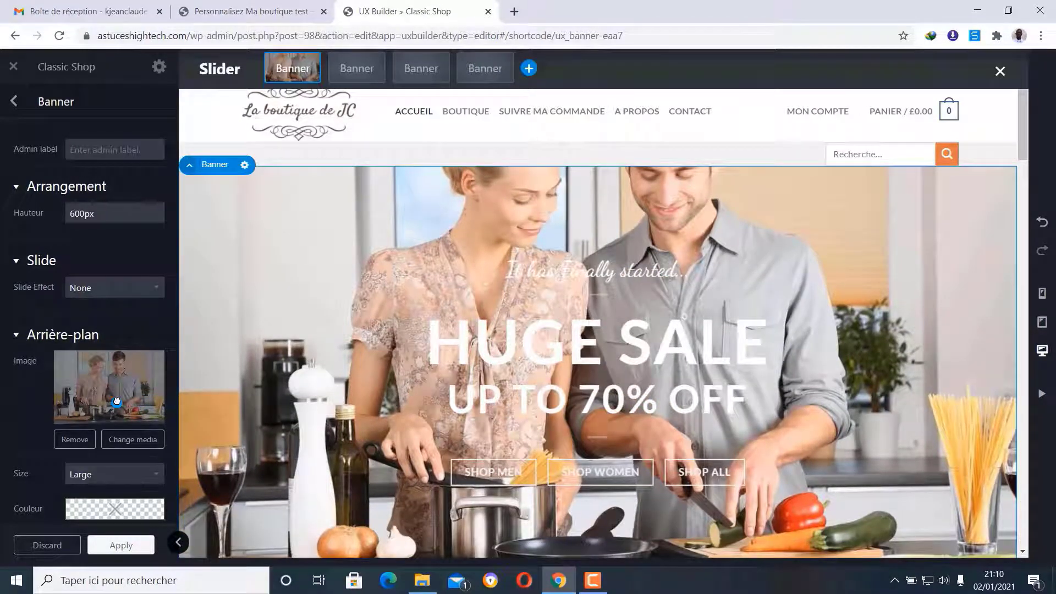
scroll(603, 384, "down", 3)
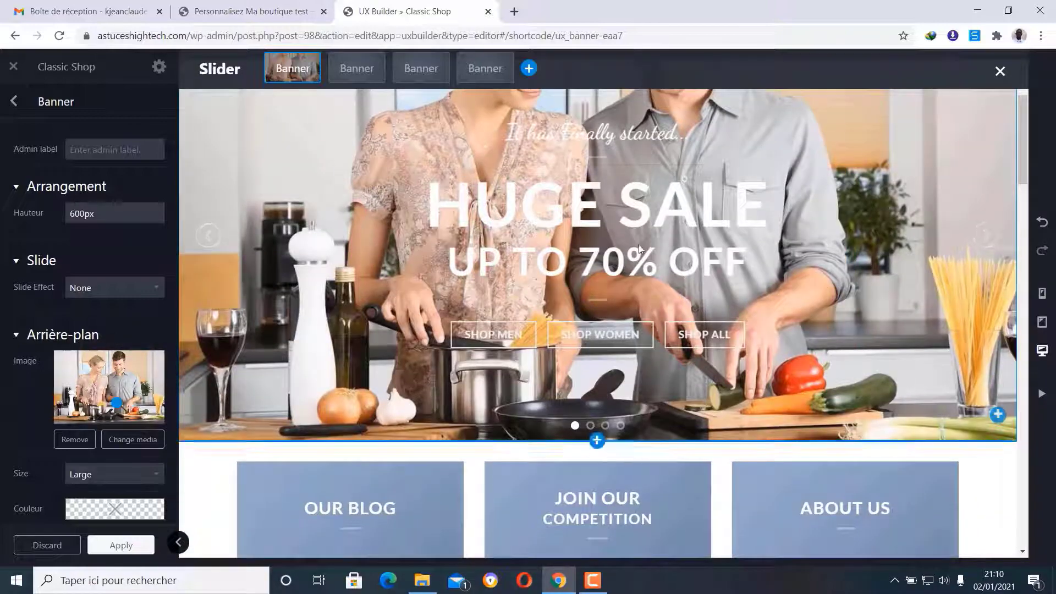
scroll(629, 244, "up", 3)
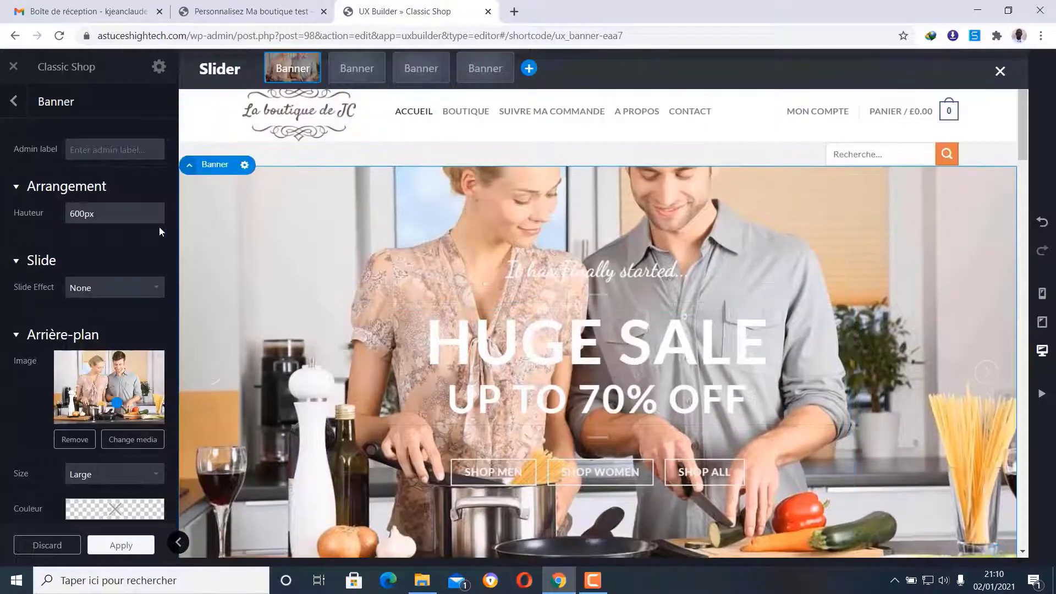
scroll(27, 283, "down", 6)
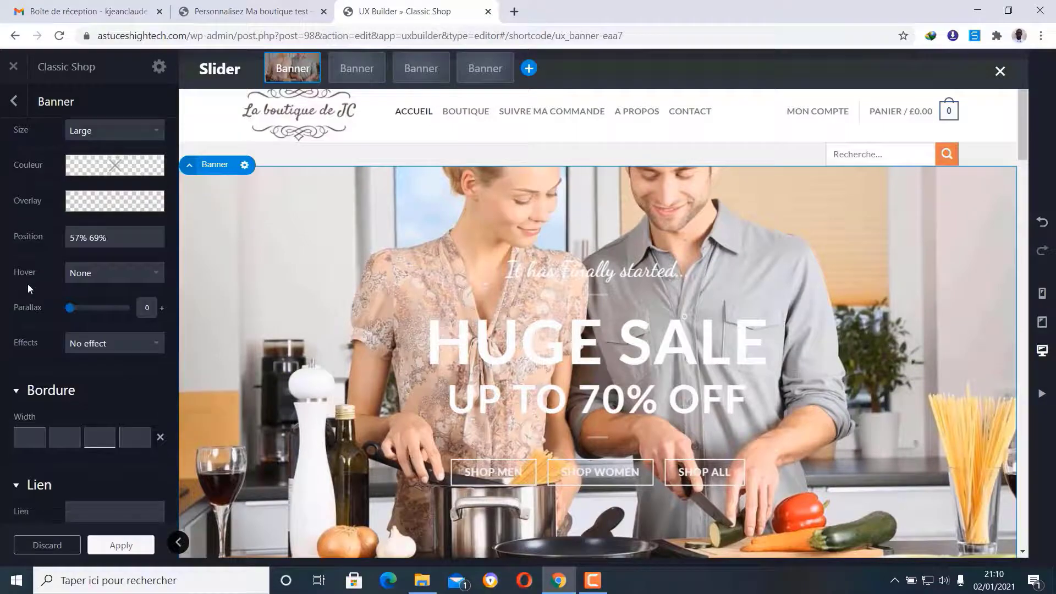
scroll(27, 289, "down", 2)
scroll(27, 283, "up", 8)
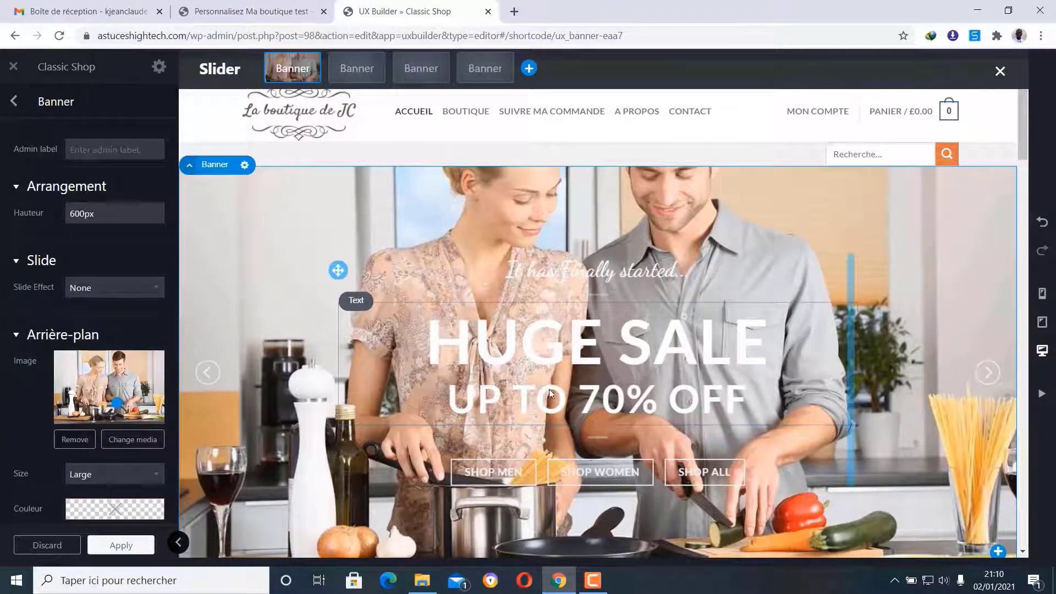
scroll(599, 319, "down", 3)
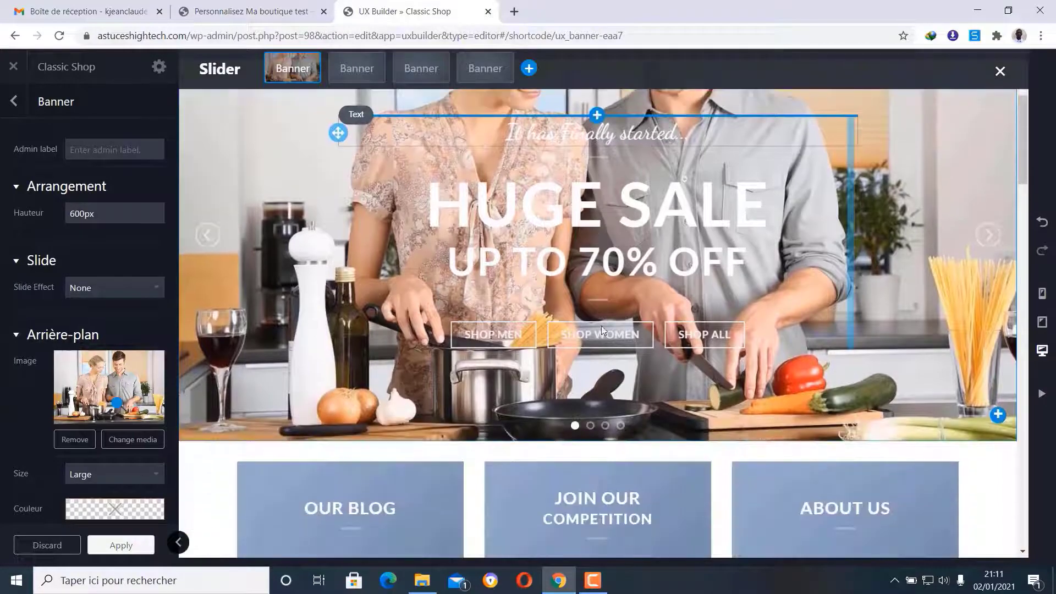
scroll(607, 361, "up", 1)
scroll(658, 250, "up", 1)
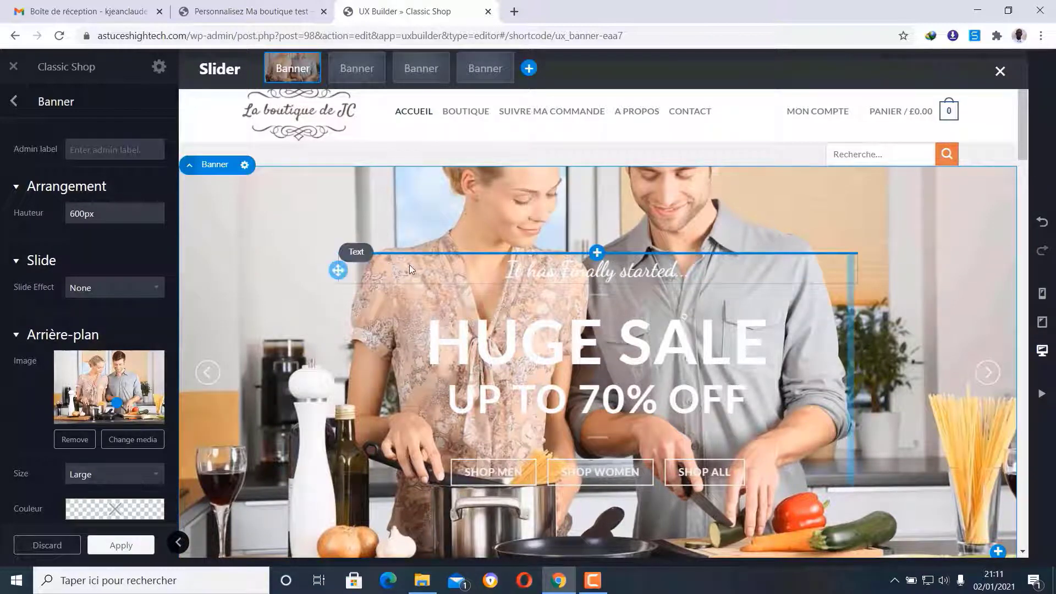
- Delete the 'It has Finally started...' text element from the first banner
left_click(386, 265)
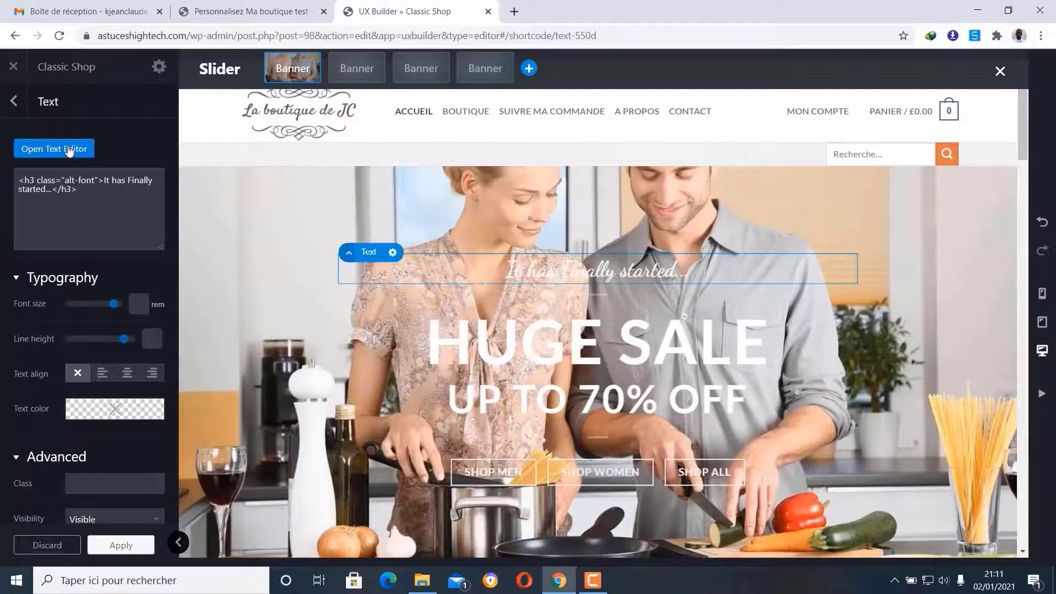
left_click(70, 151)
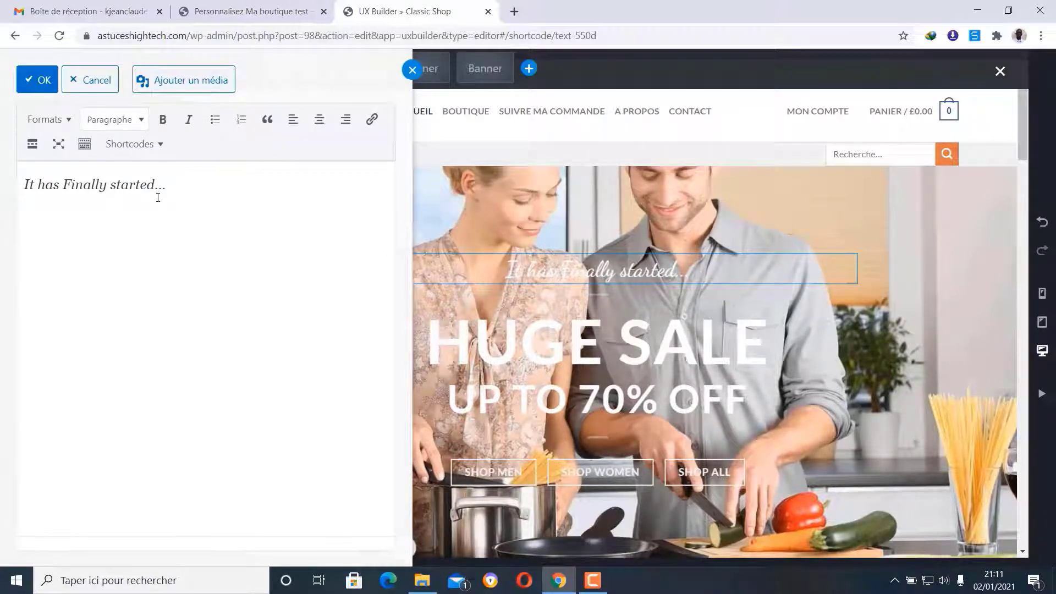
left_click(36, 79)
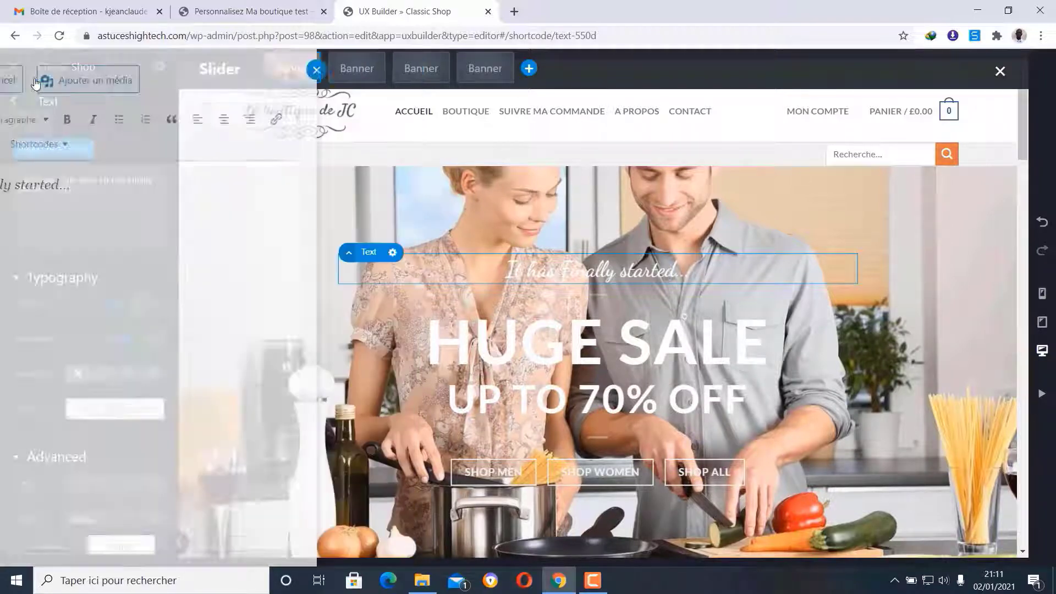
left_click(393, 253)
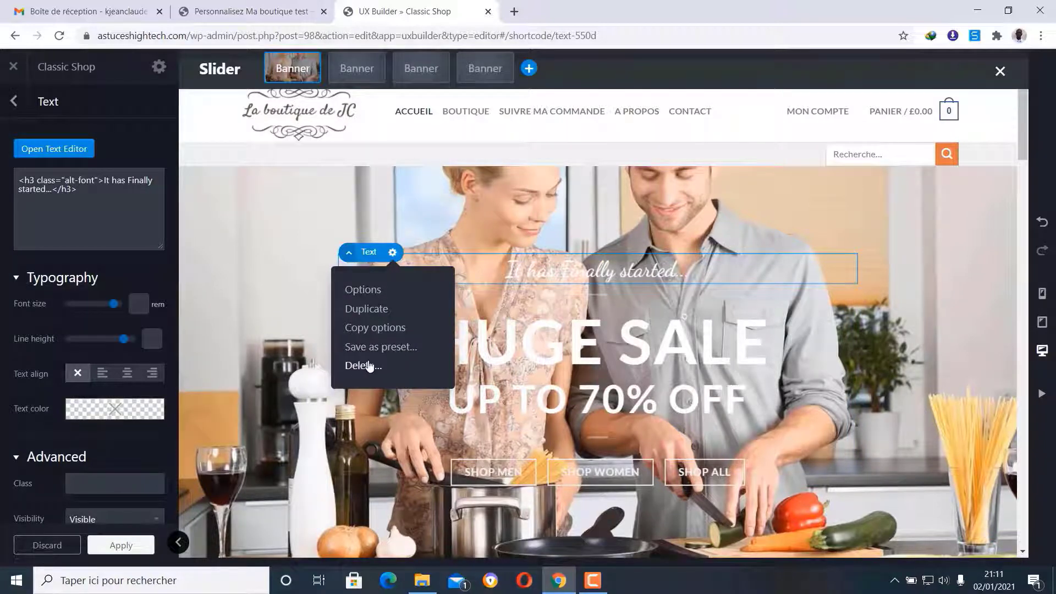
left_click(363, 381)
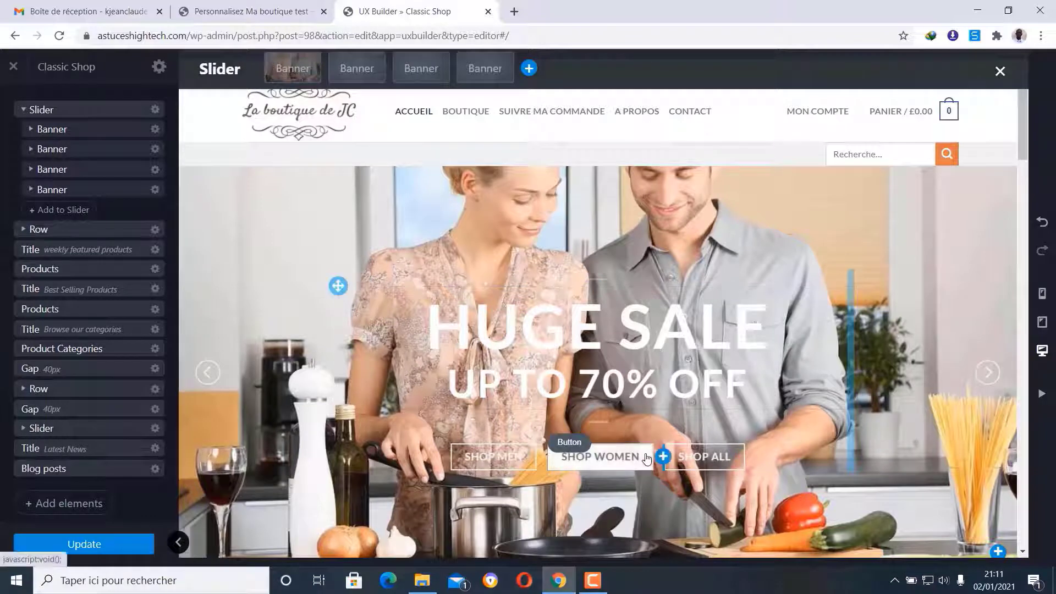
- Delete the SHOP WOMEN and SHOP MEN buttons, leaving only SHOP ALL under HUGE SALE
left_click(575, 447)
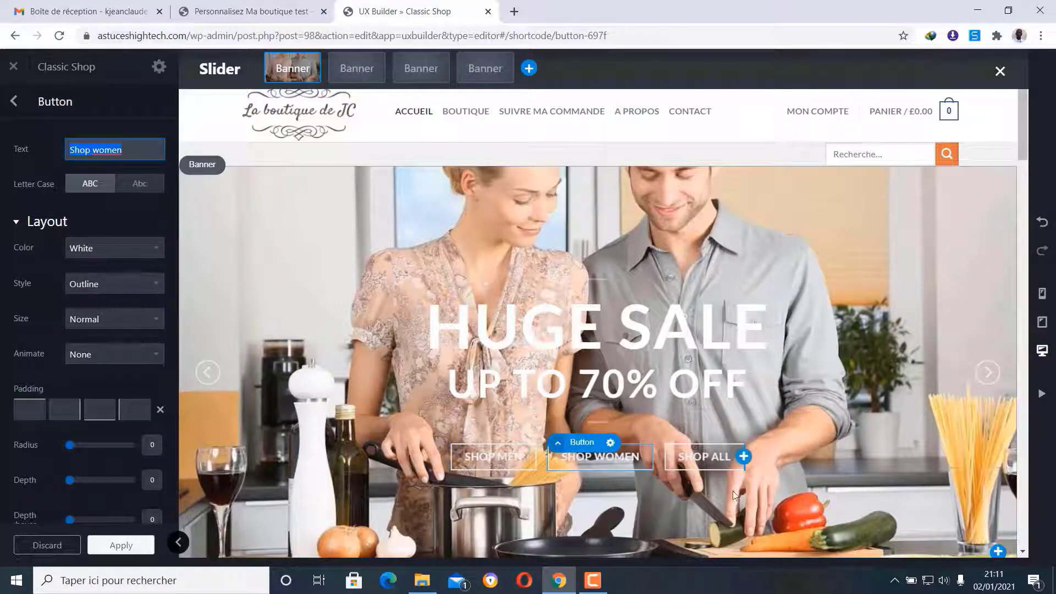
left_click(610, 444)
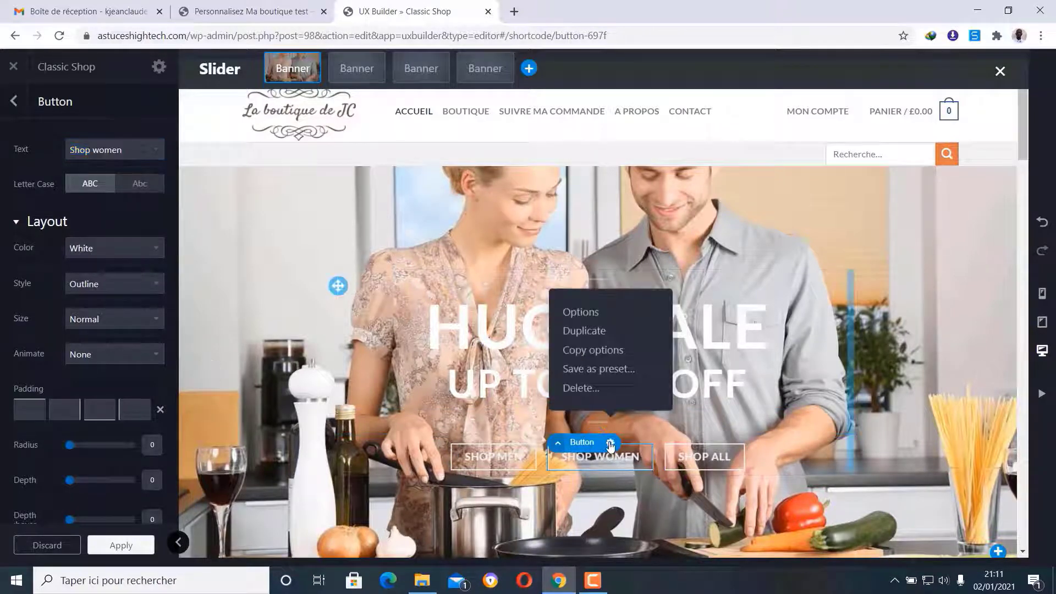
left_click(592, 391)
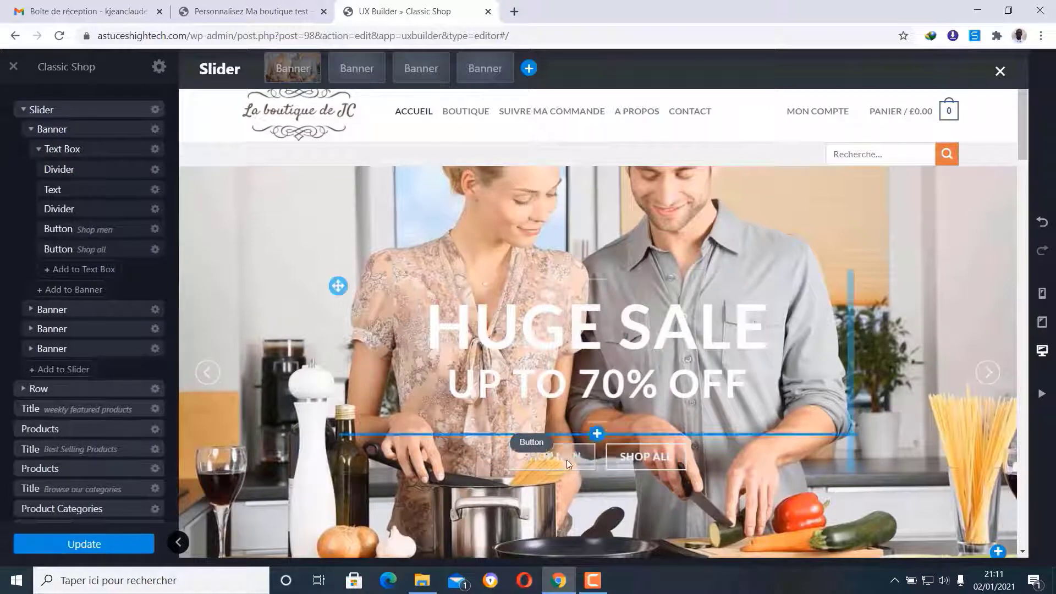
left_click(536, 453)
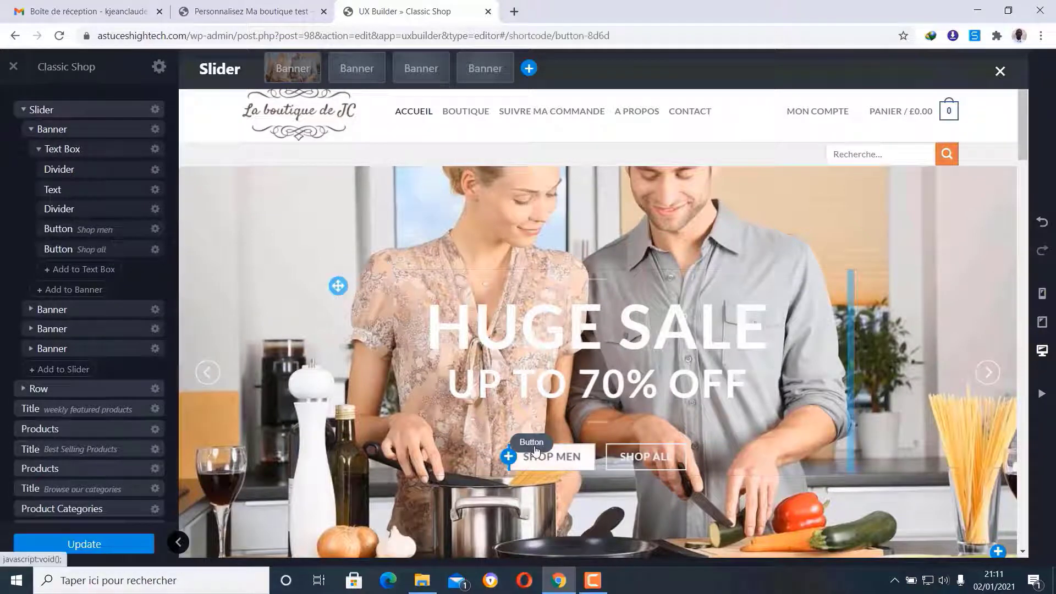
left_click(575, 446)
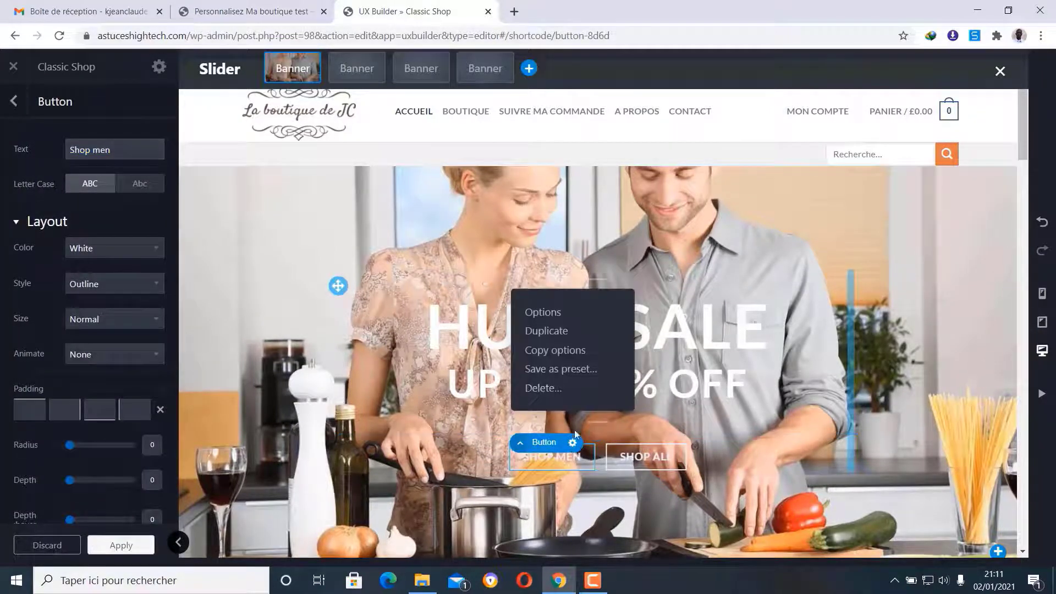
left_click(566, 392)
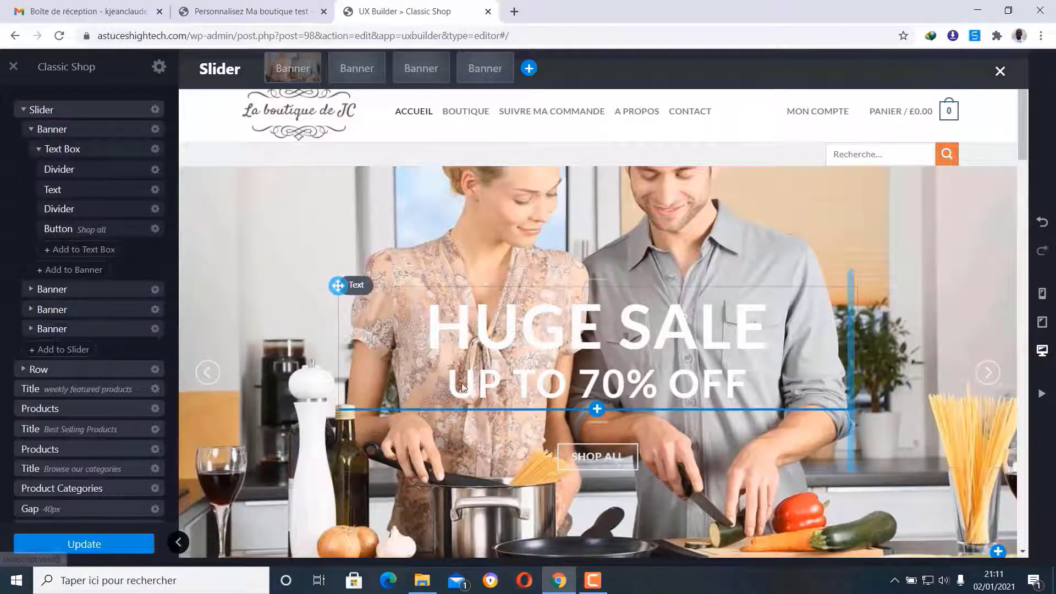
left_click(514, 338)
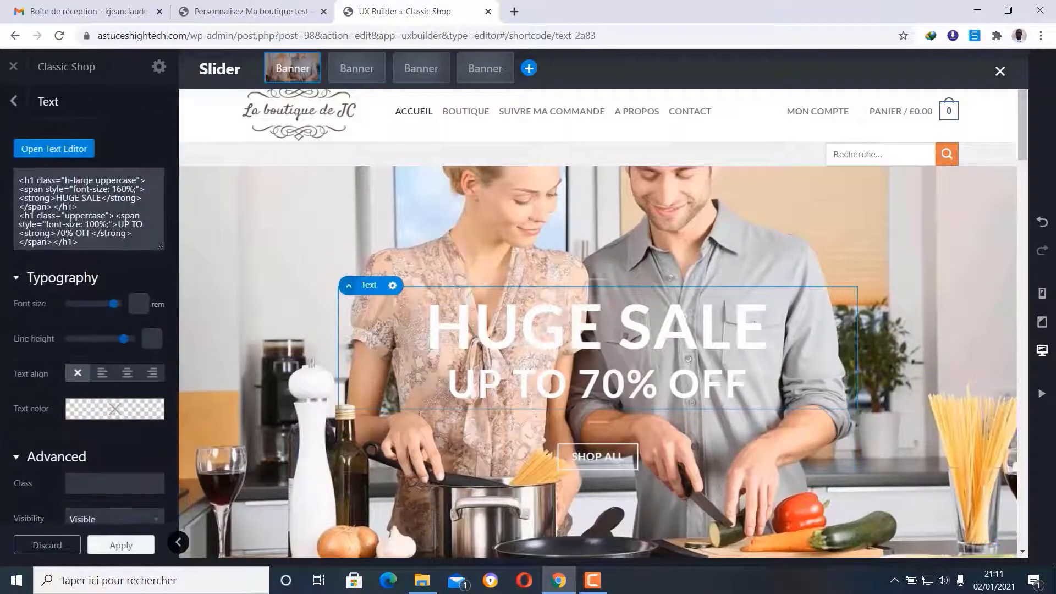
- Replace the HUGE SALE heading text with NOS PETITS ÉLECTROMÉNAGERS in the text editor
left_click(52, 150)
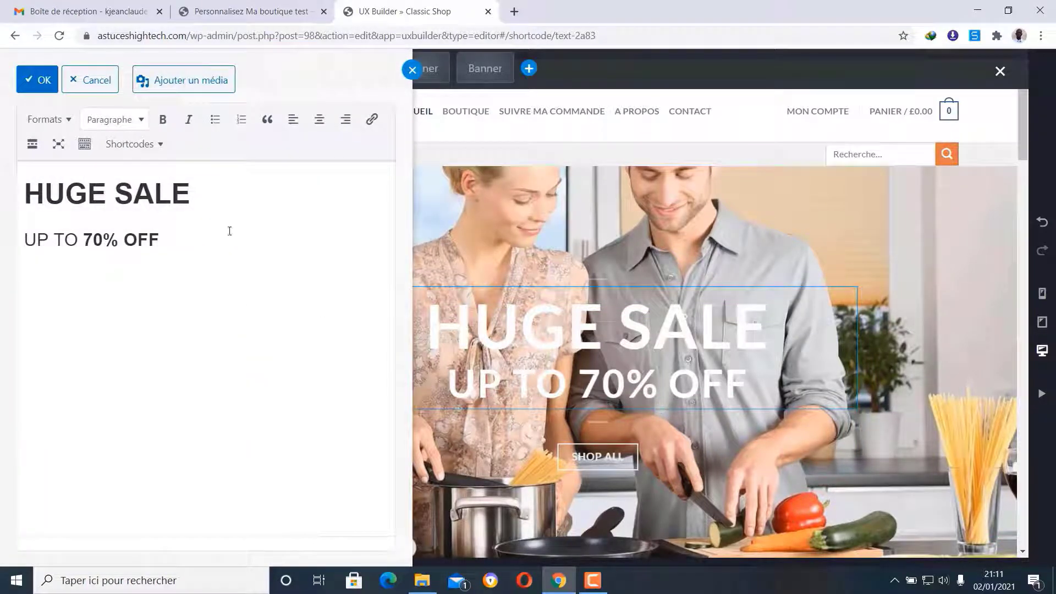
left_click_drag(203, 193, 27, 197)
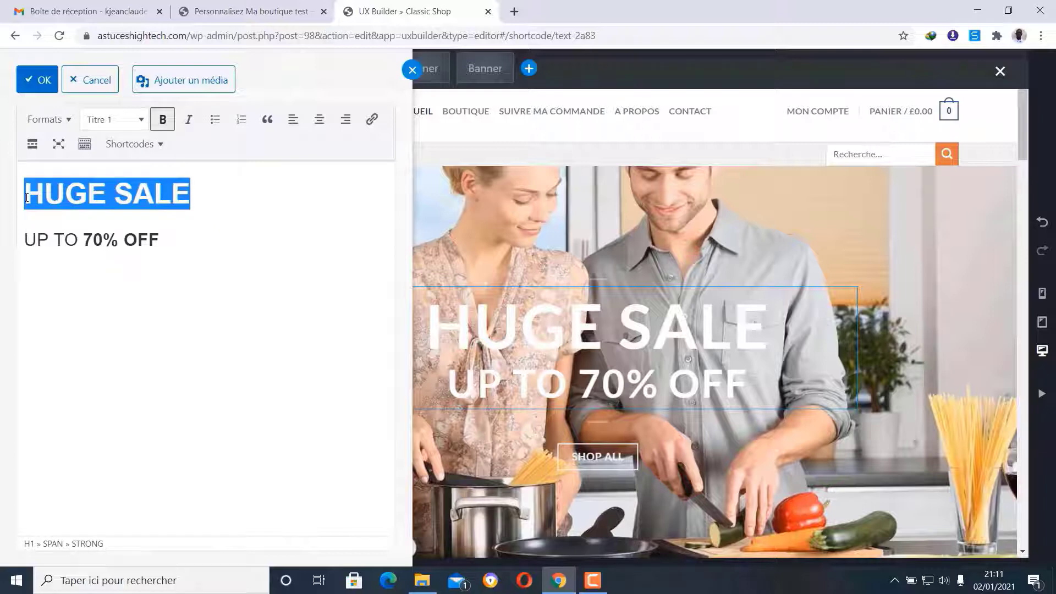
type("NOS ")
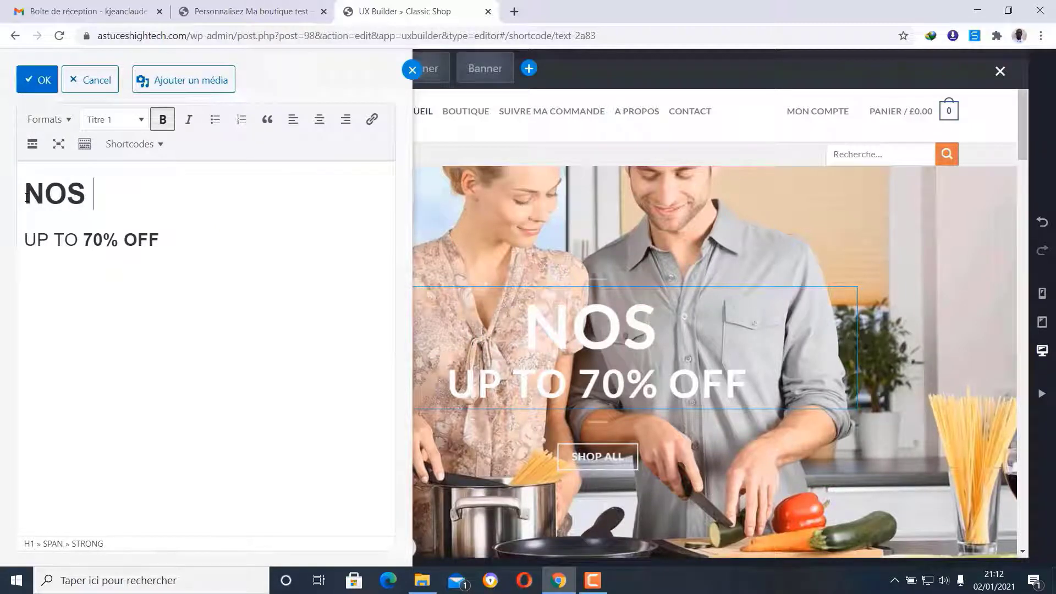
type("PE")
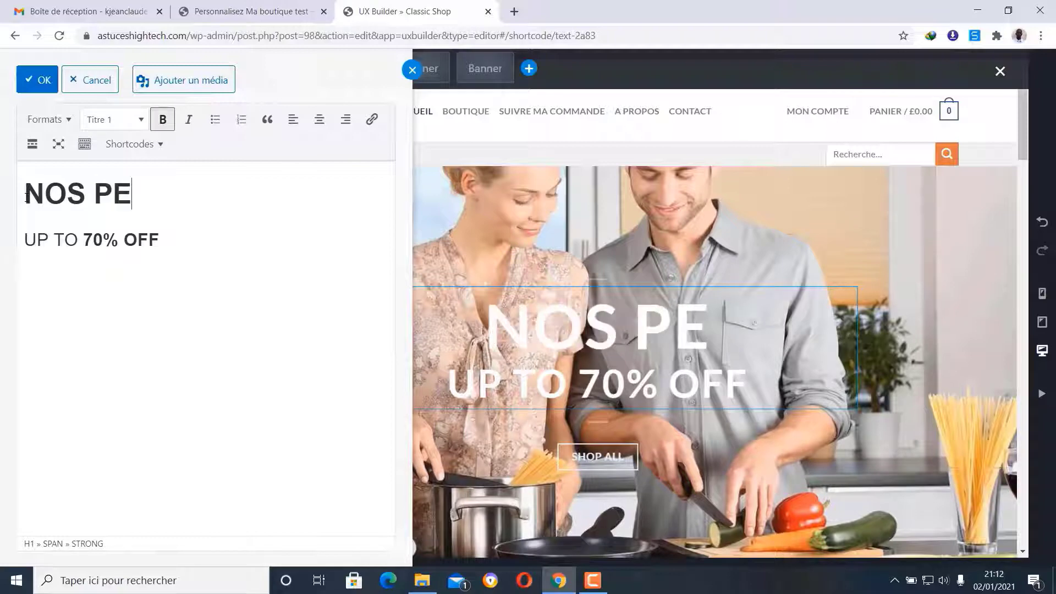
type("TITS ELEC")
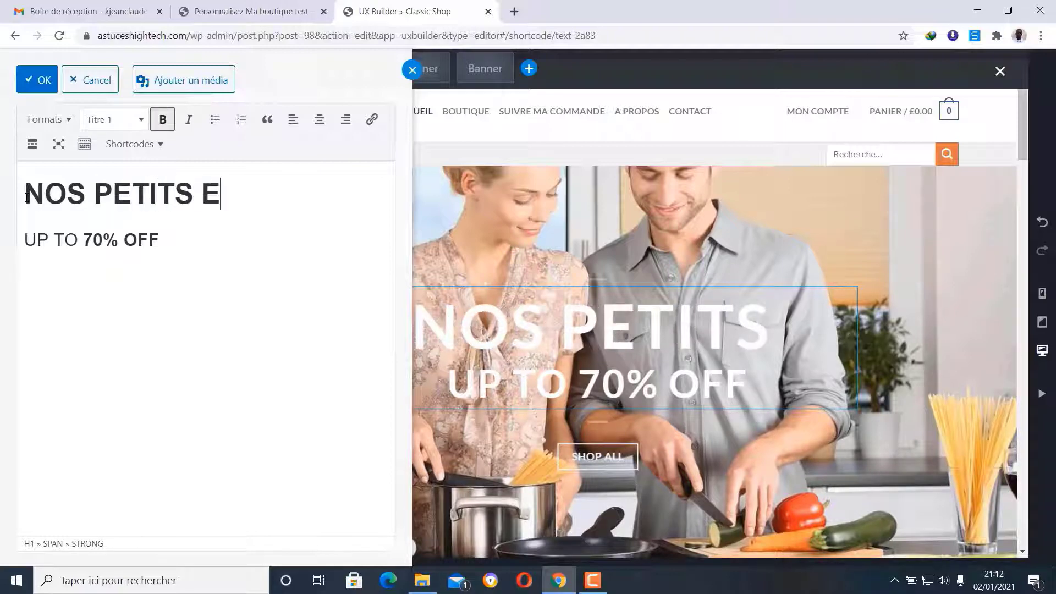
key("BackSpace")
key("BackSpace")
key("BackSpace")
key("BackSpace")
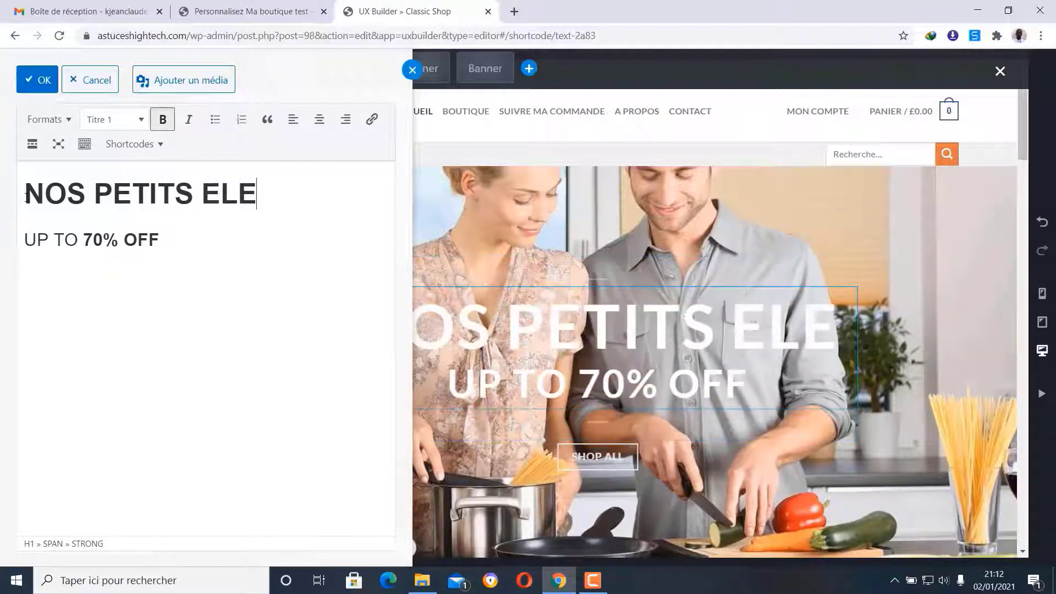
type("É")
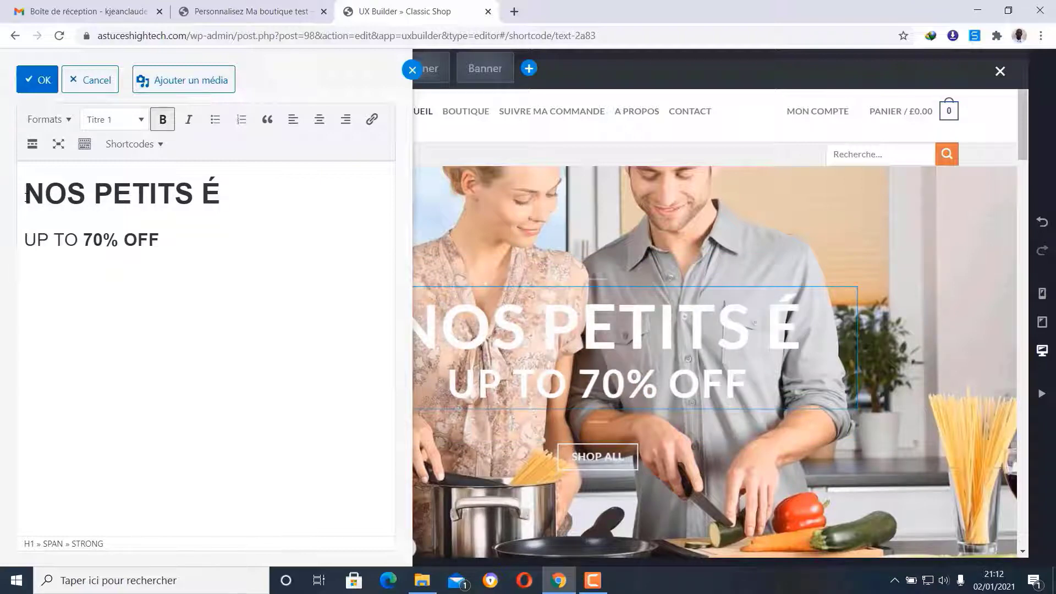
type("LECTROM")
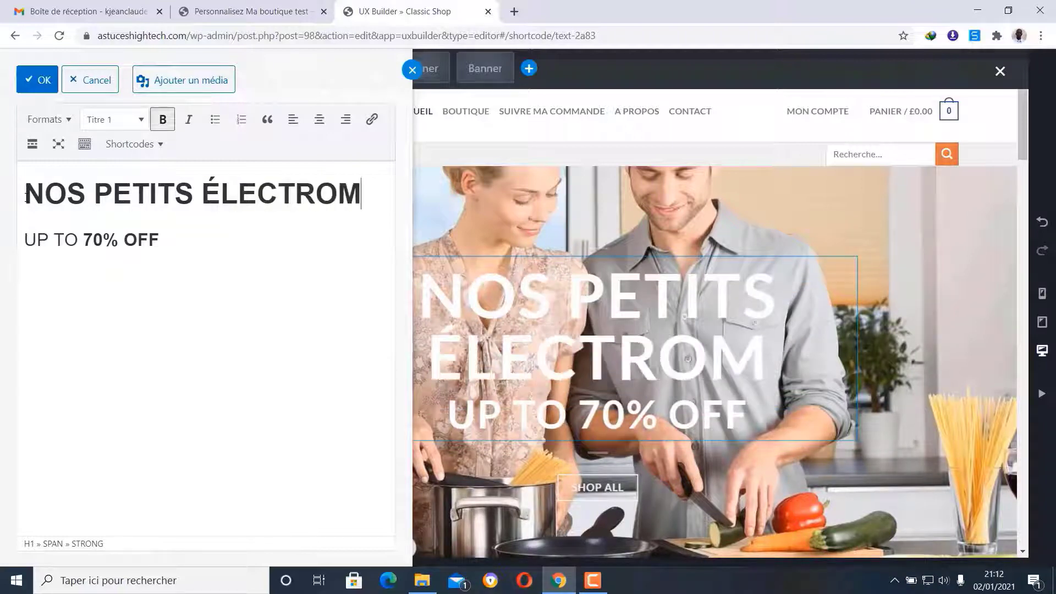
type("ÉNAGERS")
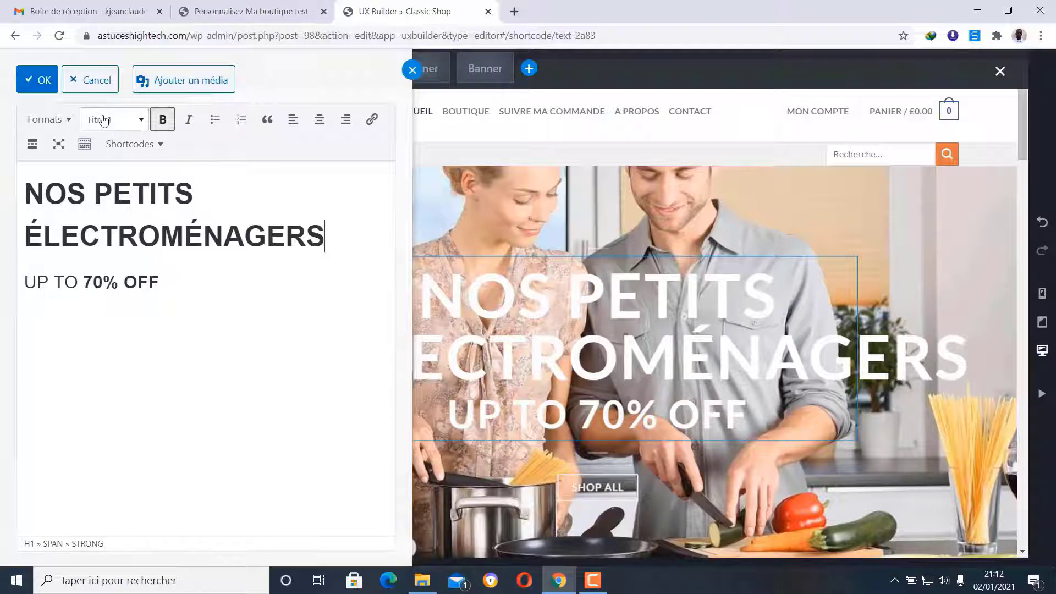
- Format the new heading as Titre 2, delete the UP TO 70% OFF line, and confirm
left_click_drag(330, 236, 24, 194)
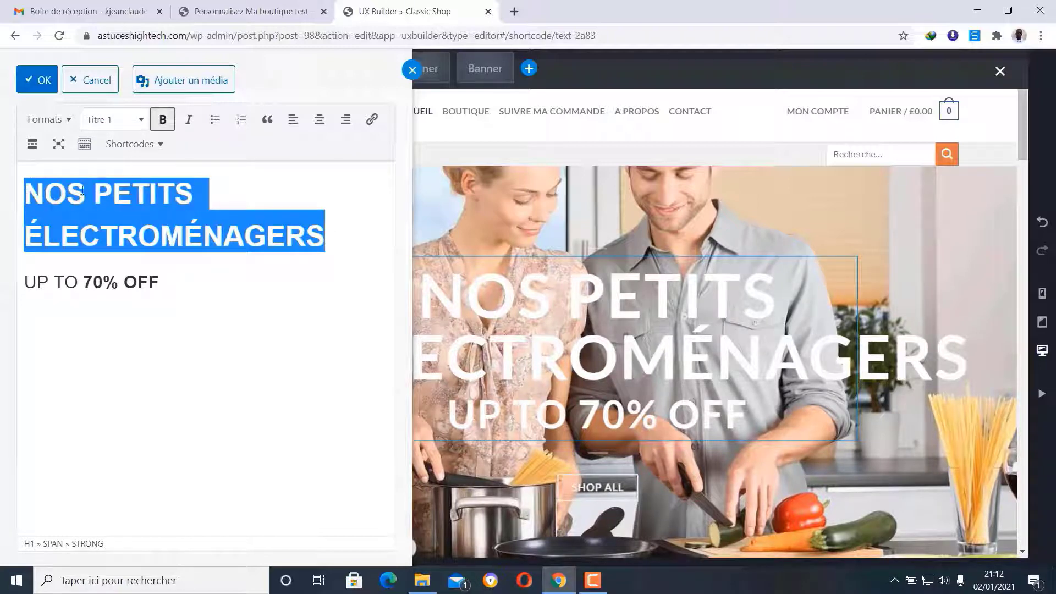
left_click(141, 120)
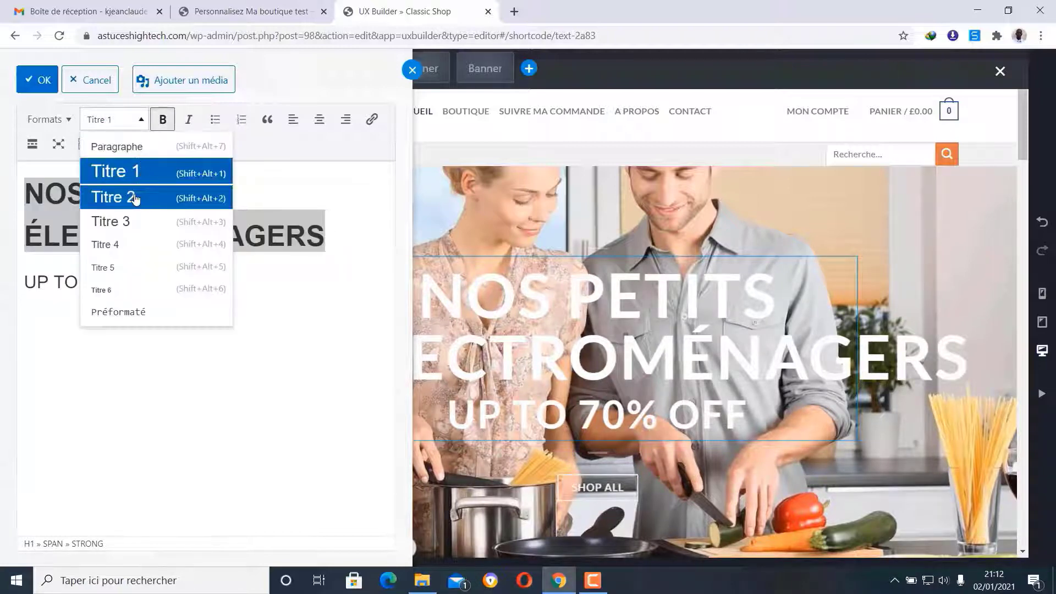
left_click(136, 198)
left_click(252, 215)
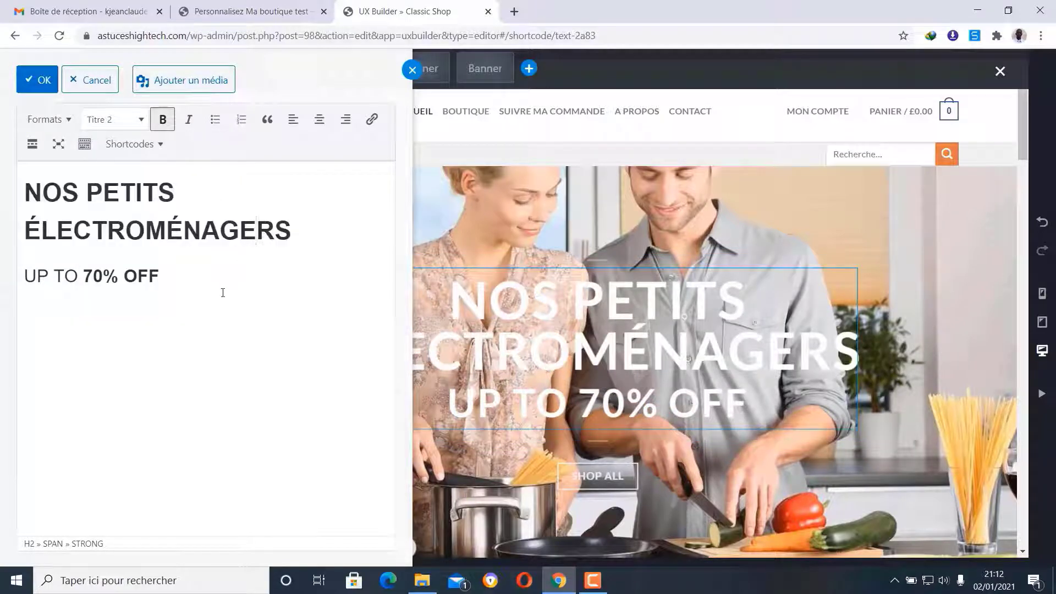
left_click_drag(166, 269, 20, 265)
key("BackSpace")
key("BackSpace")
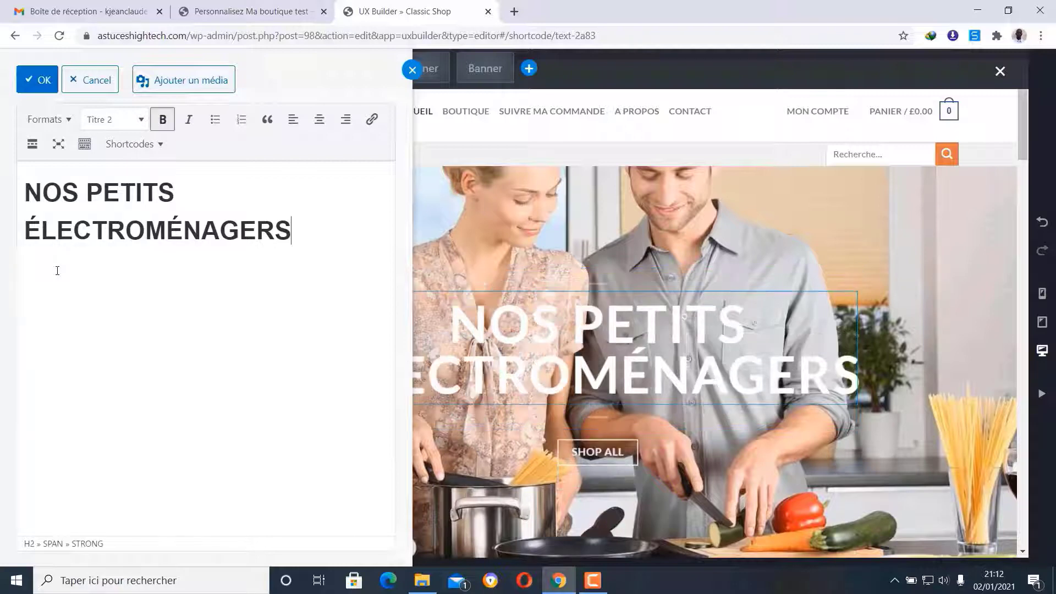
left_click(44, 81)
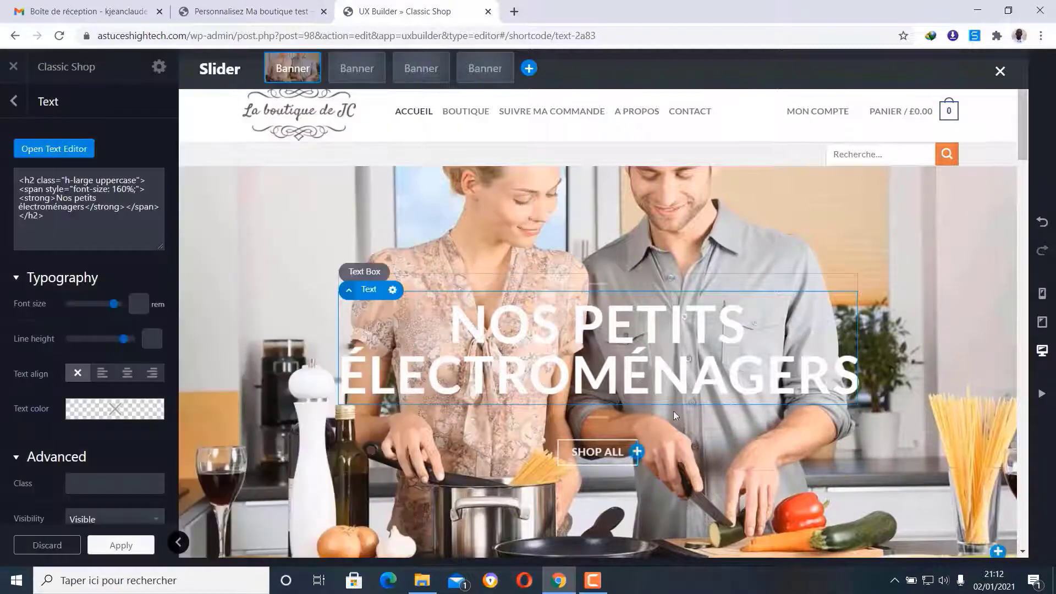
- Shrink the NOS PETITS ÉLECTROMÉNAGERS heading to 0.75 rem with the Typography font-size slider
left_click(49, 149)
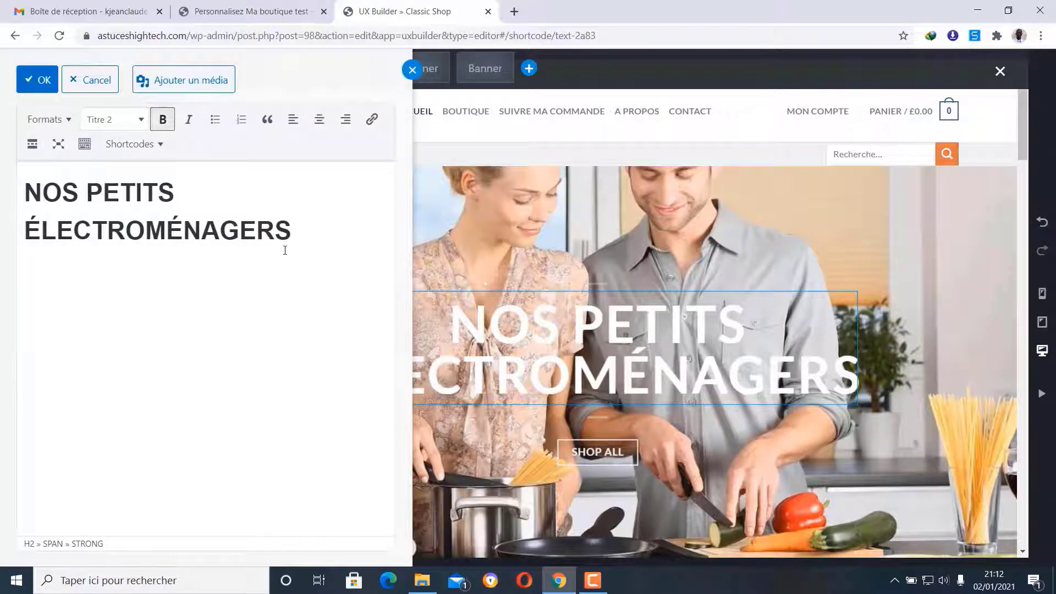
left_click(37, 79)
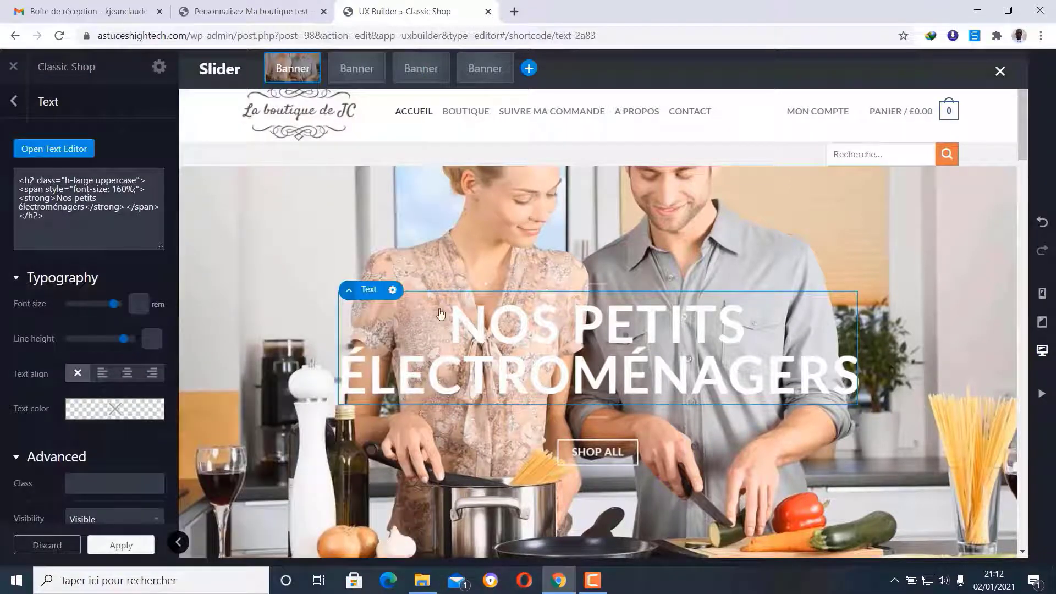
scroll(656, 337, "down", 1)
scroll(655, 338, "down", 2)
scroll(656, 338, "up", 1)
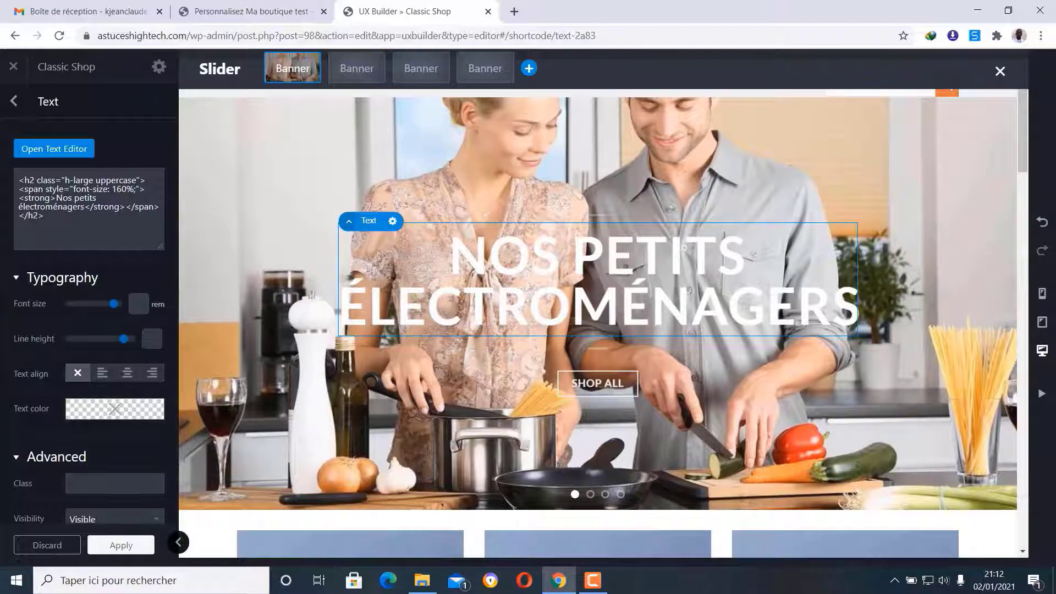
left_click_drag(115, 308, 72, 310)
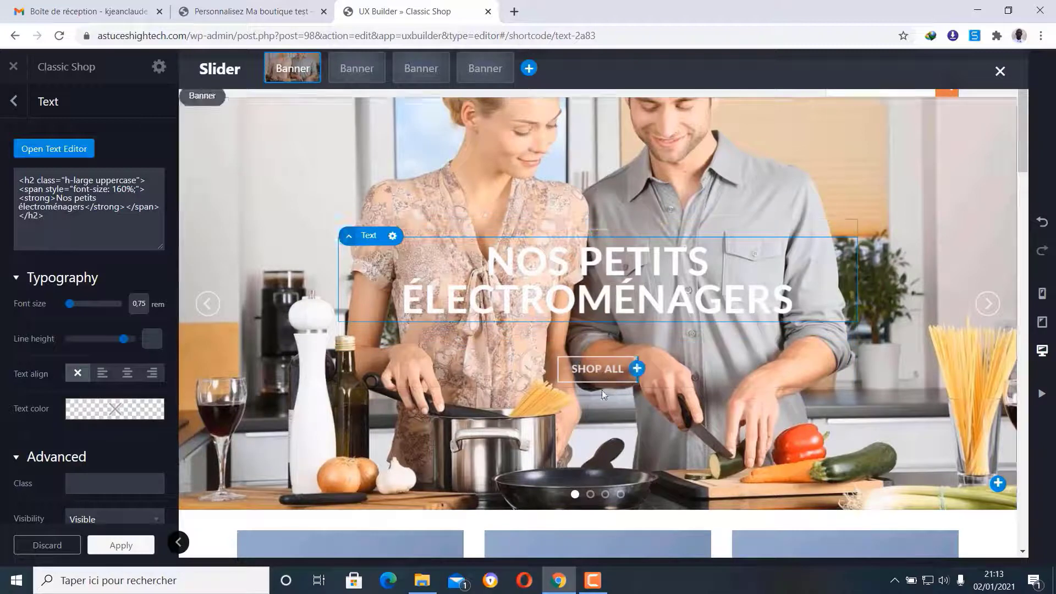
- Relabel the SHOP ALL button 'Voir nos produits', keeping its White colour
left_click(598, 372)
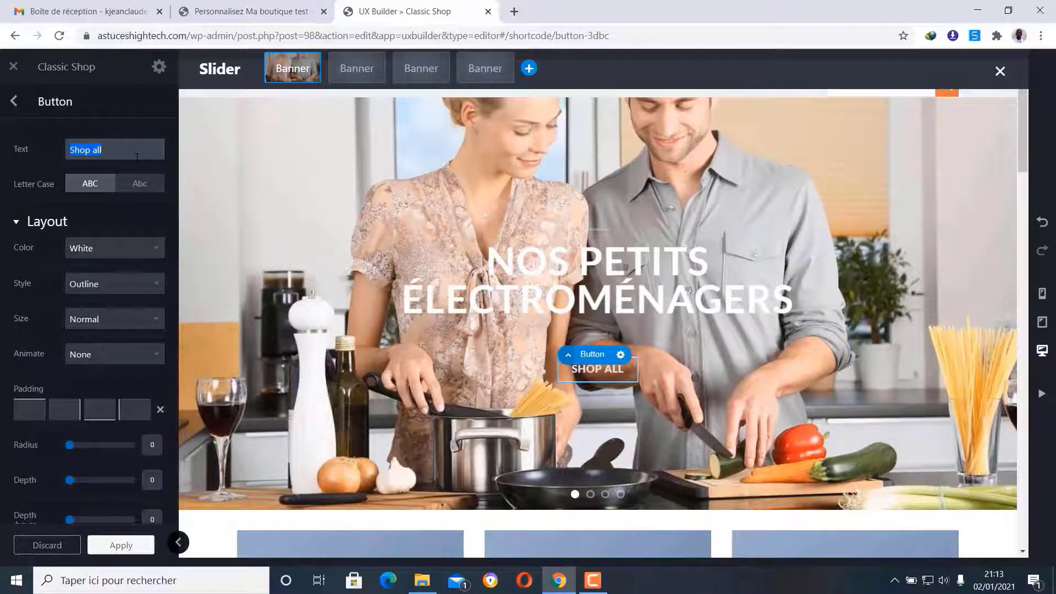
type("Voi")
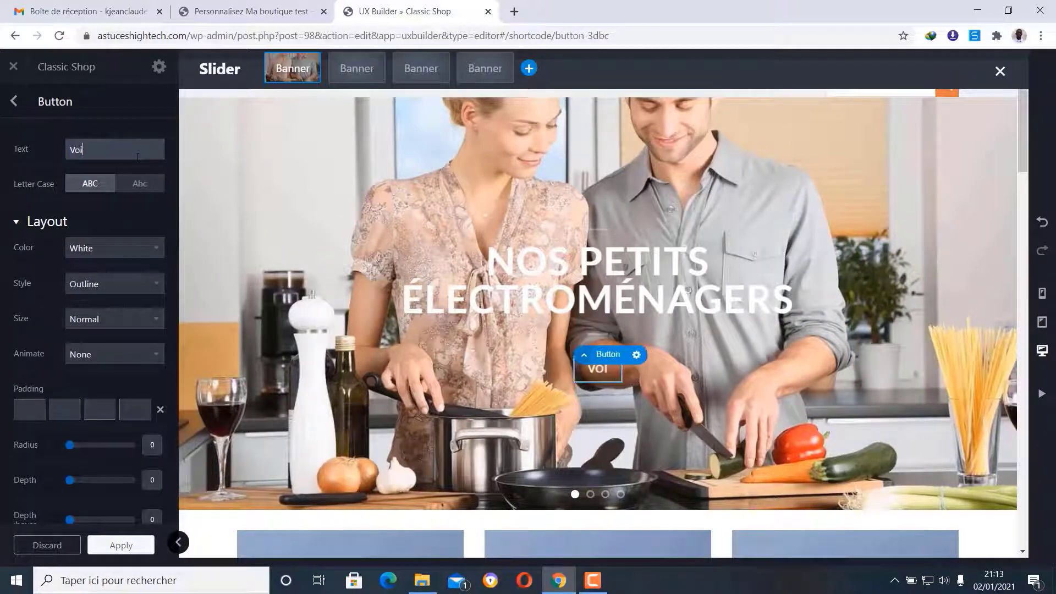
type("r nos pr")
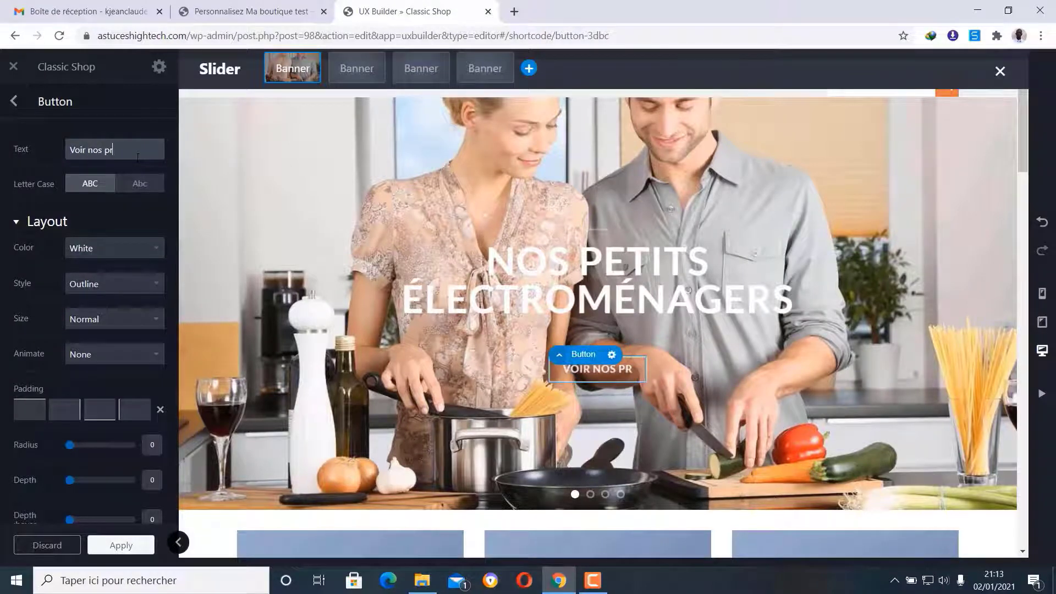
type("oduits")
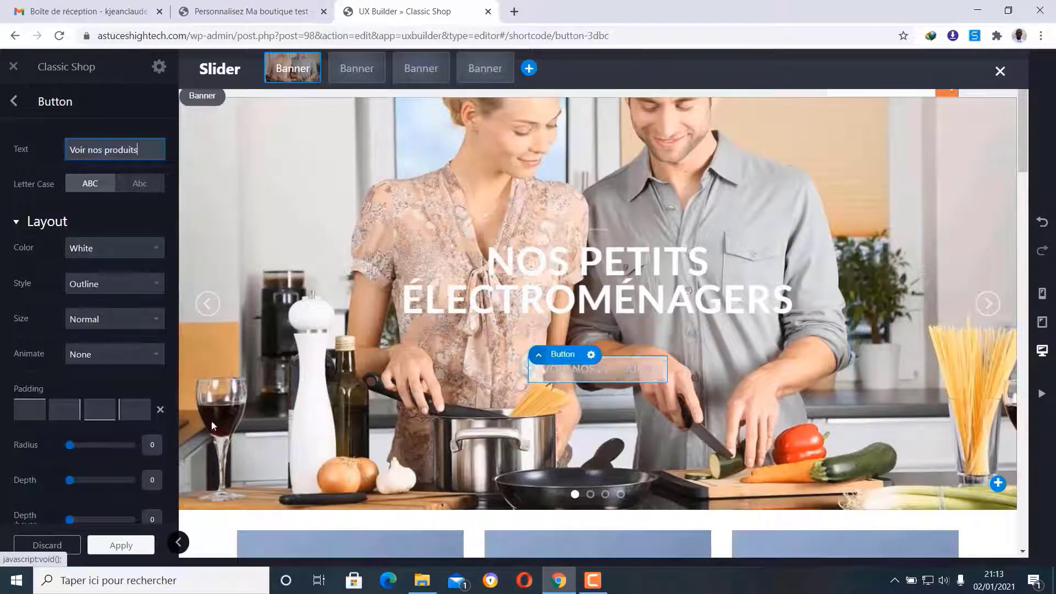
left_click(128, 250)
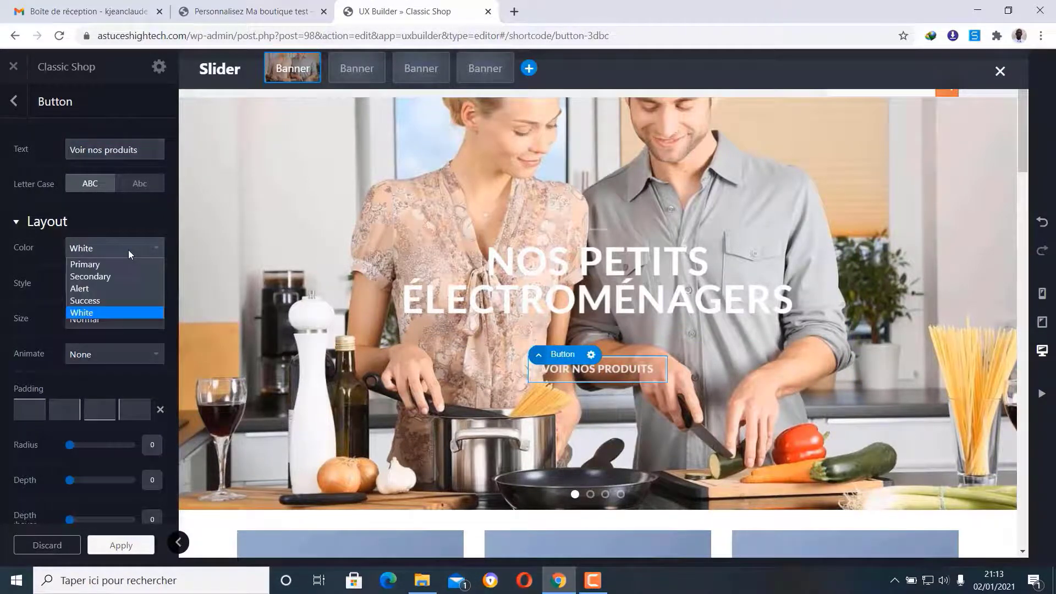
left_click(128, 250)
- Try the Simple, Underline and Bevel button styles, then settle on Default
left_click(126, 286)
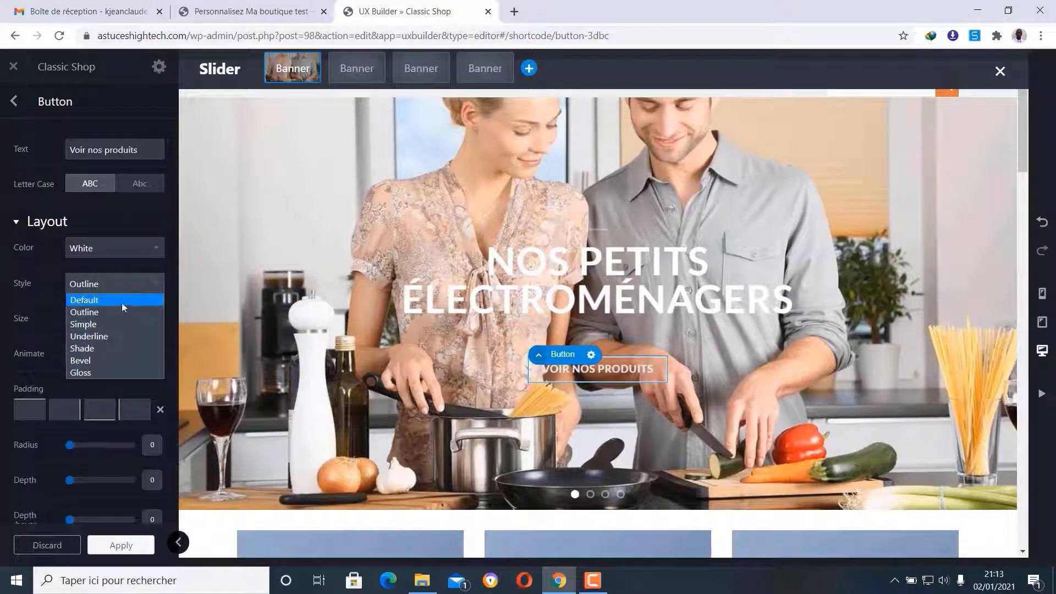
left_click(126, 300)
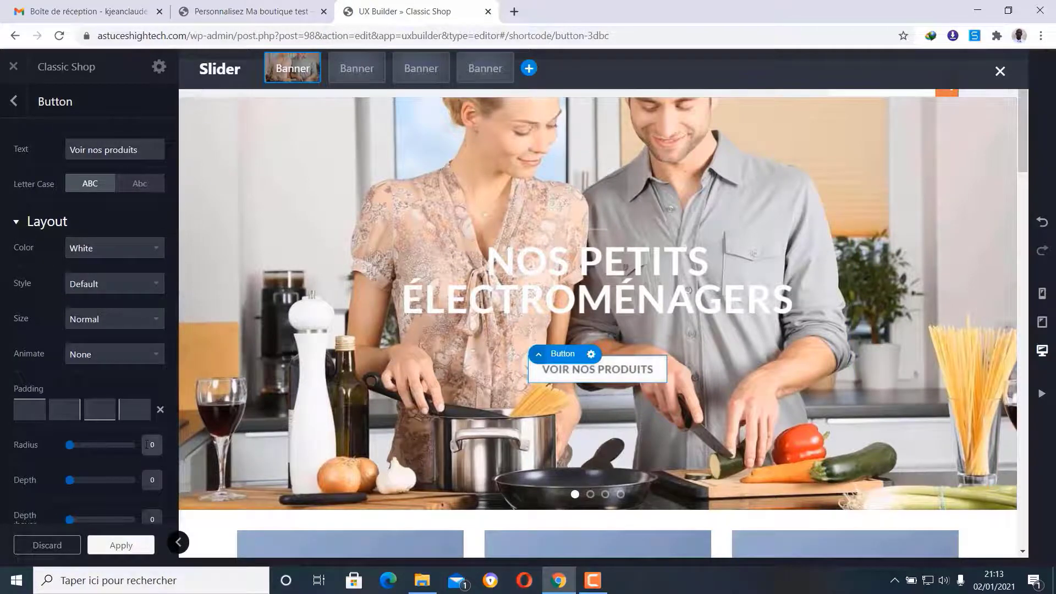
left_click(126, 284)
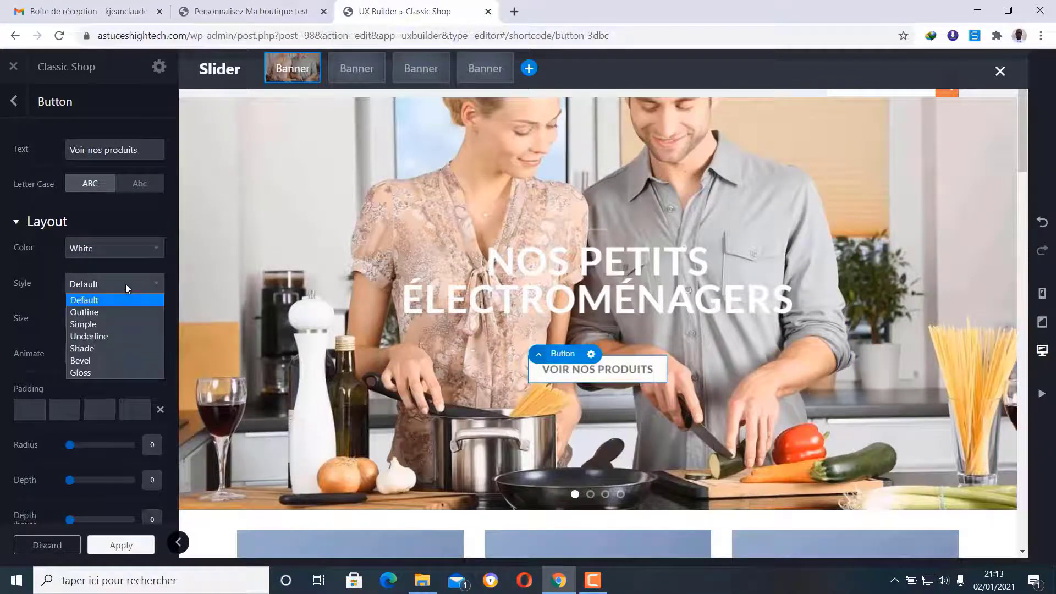
left_click(121, 319)
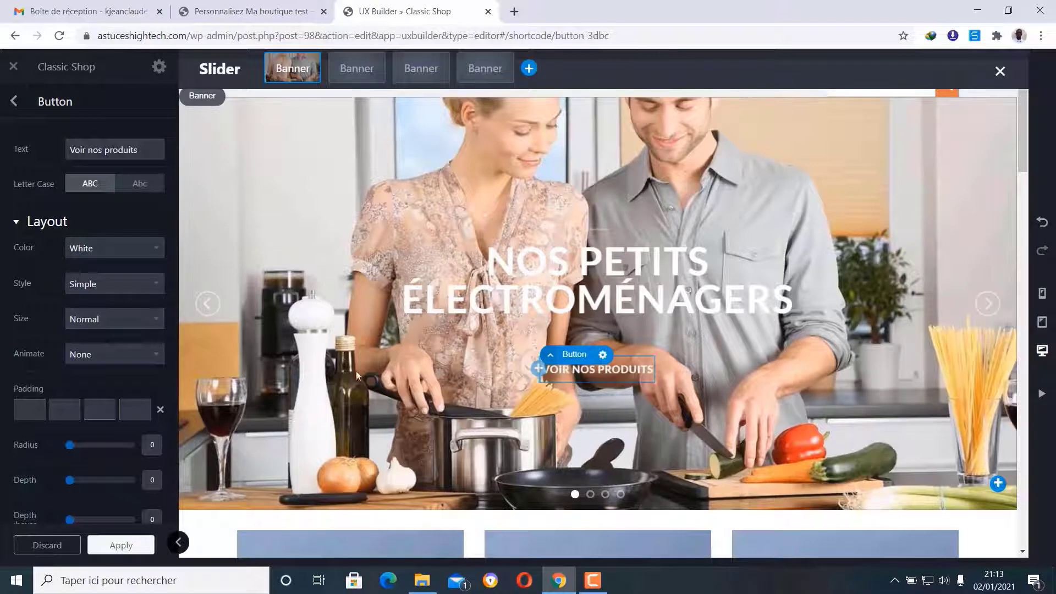
left_click(120, 283)
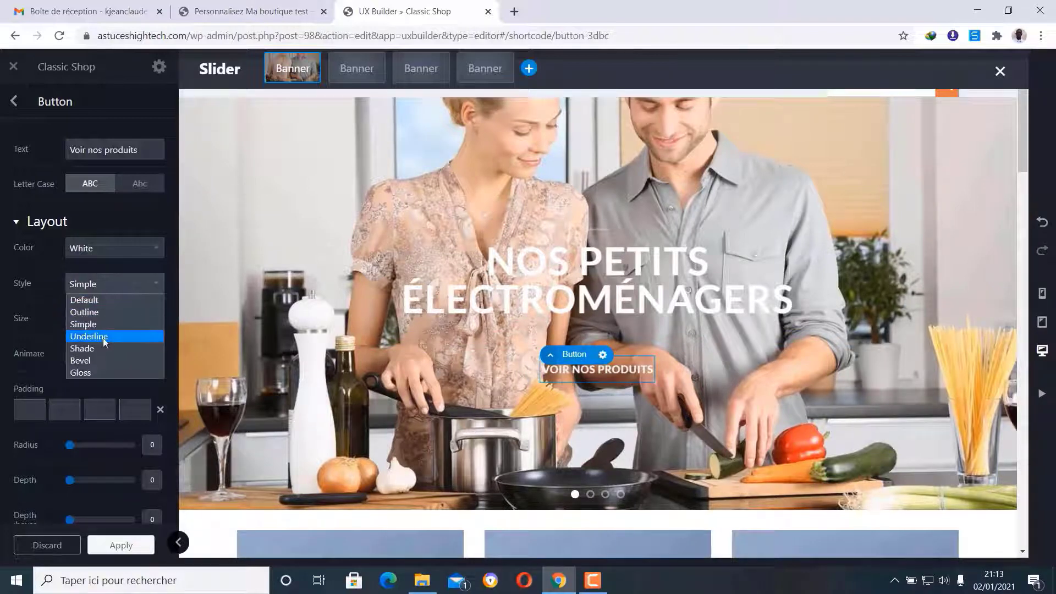
left_click(103, 336)
left_click(111, 285)
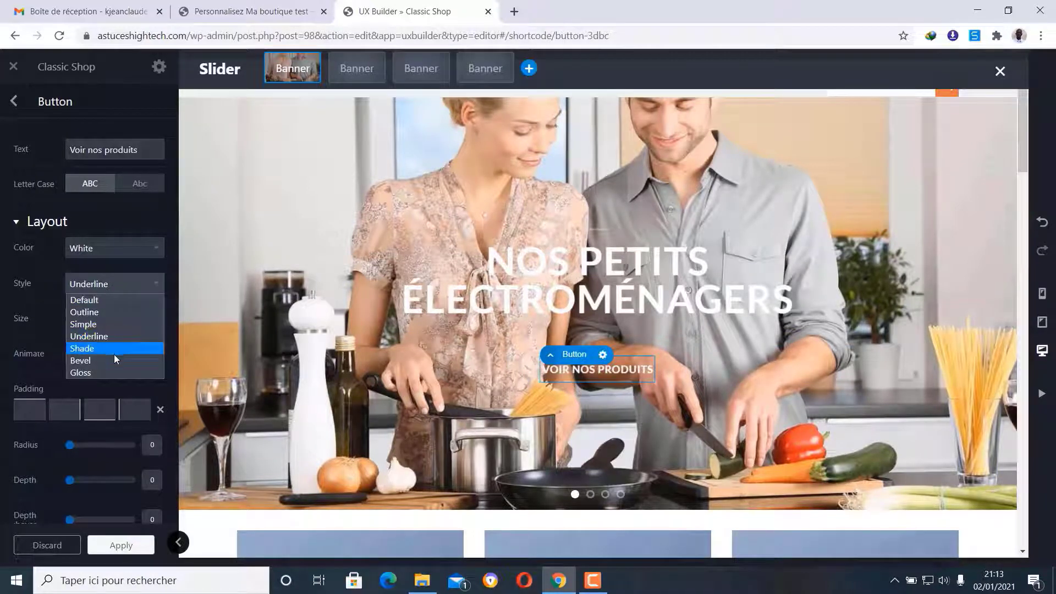
left_click(115, 360)
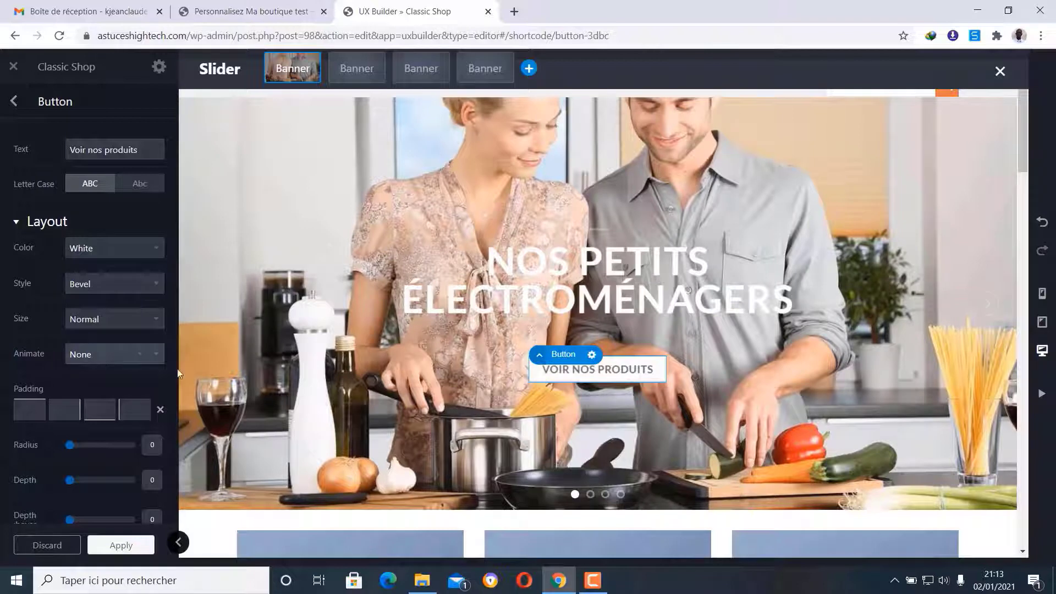
left_click(105, 285)
left_click(110, 303)
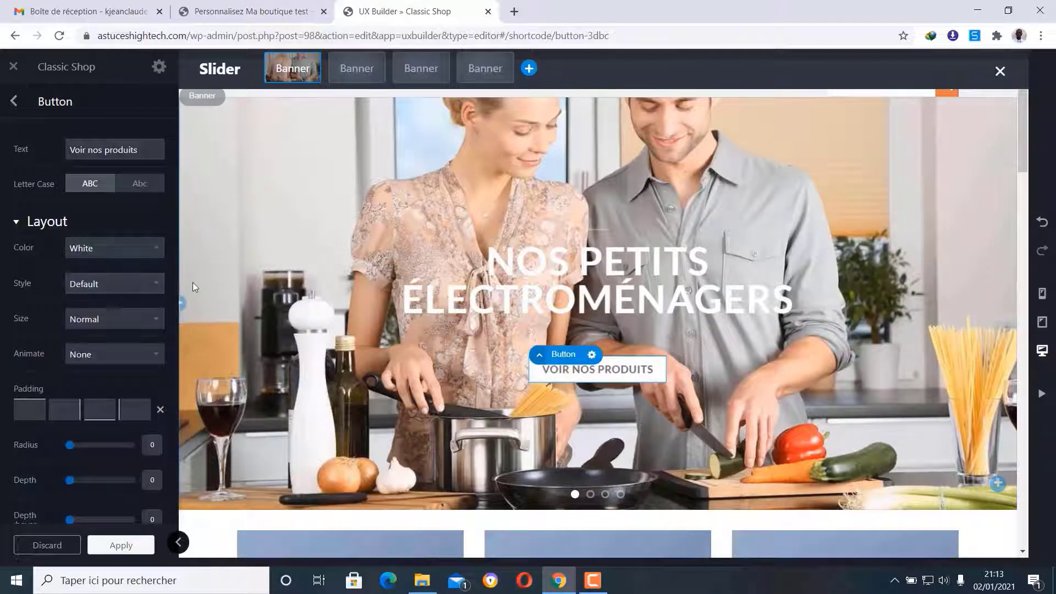
scroll(97, 273, "down", 6)
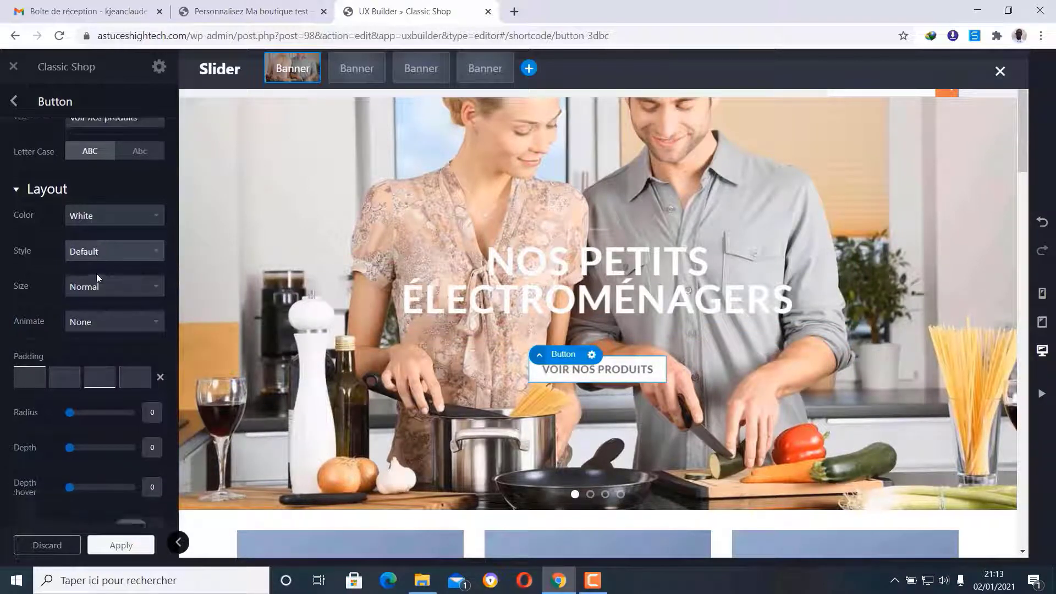
scroll(97, 278, "down", 1)
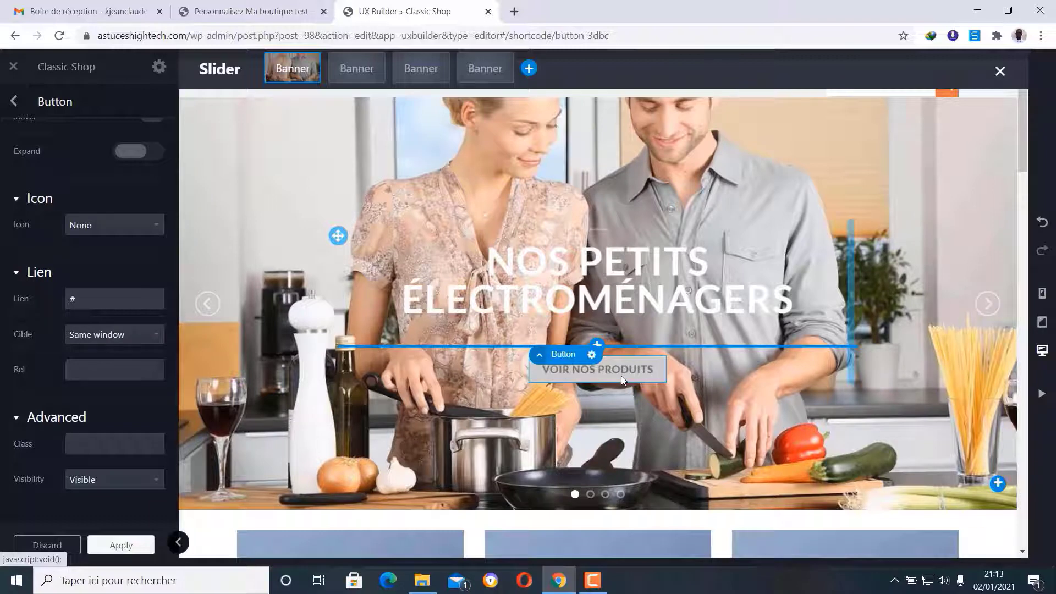
- Open the astuceshightech.com store's BOUTIQUE shop page in a new tab
left_click(515, 11)
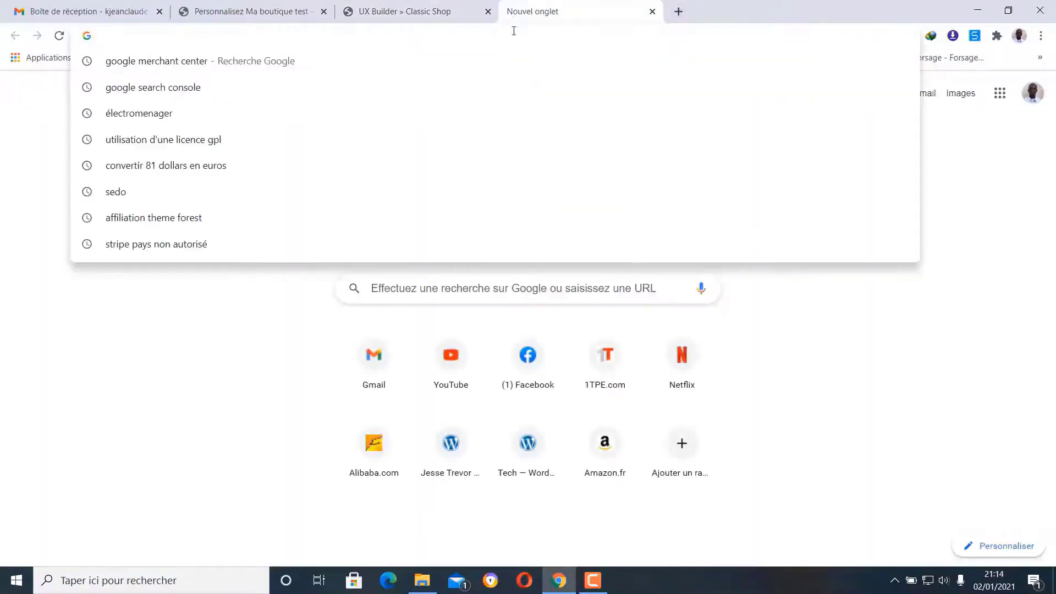
type("astuceshightech.com")
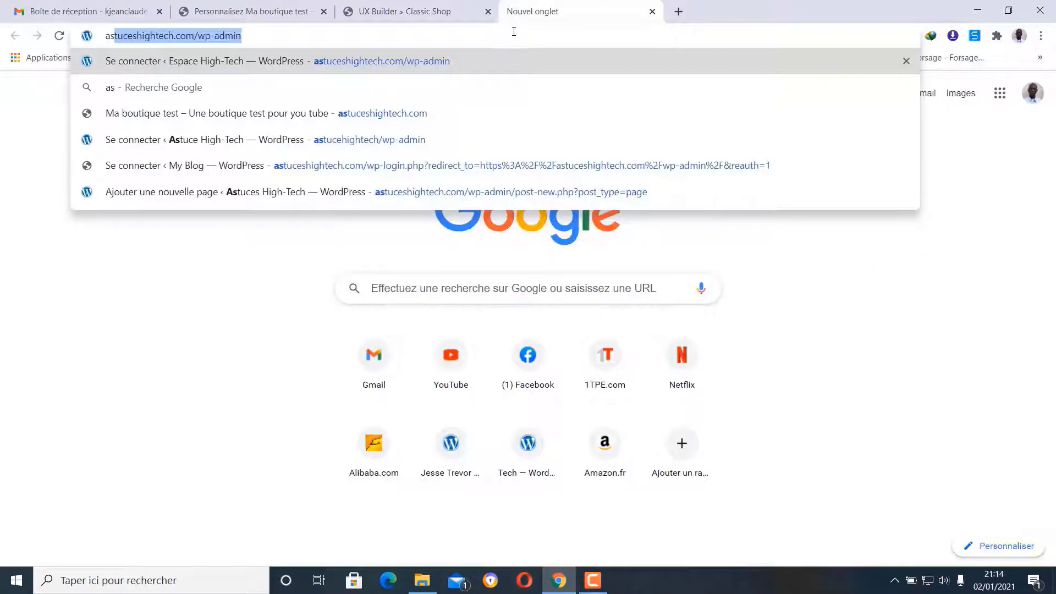
left_click(507, 111)
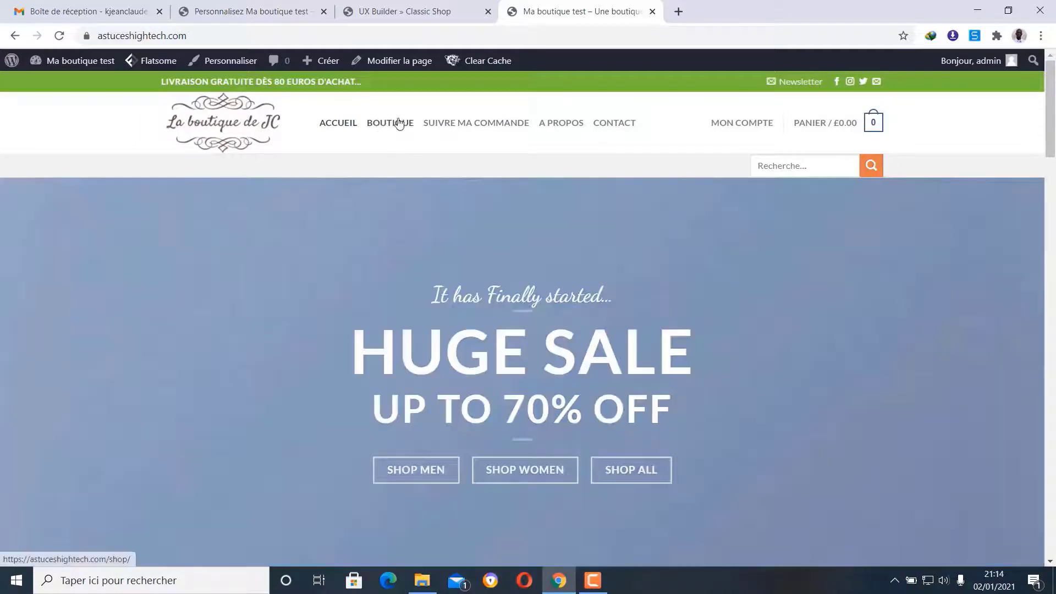
left_click(389, 126)
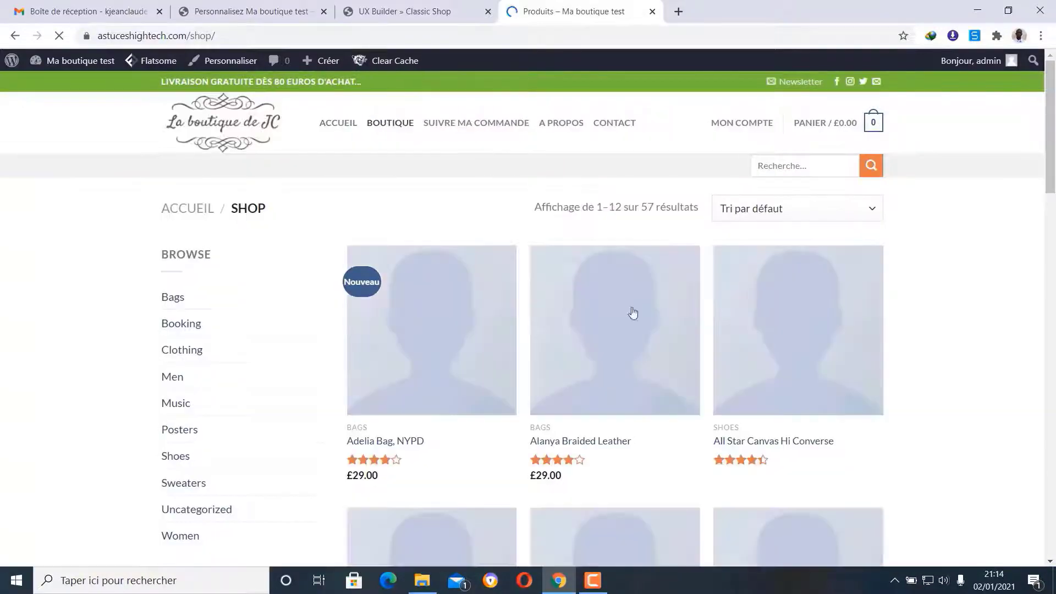
- Copy the shop page's address, astuceshightech.com/shop/, and return to UX Builder
left_click(185, 35)
right_click(185, 36)
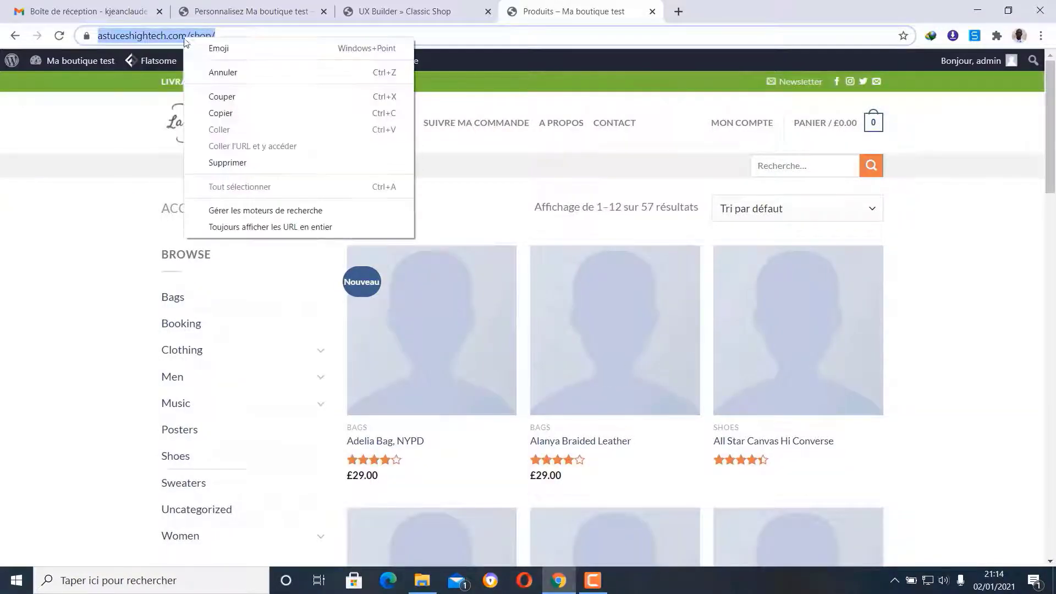
left_click(222, 113)
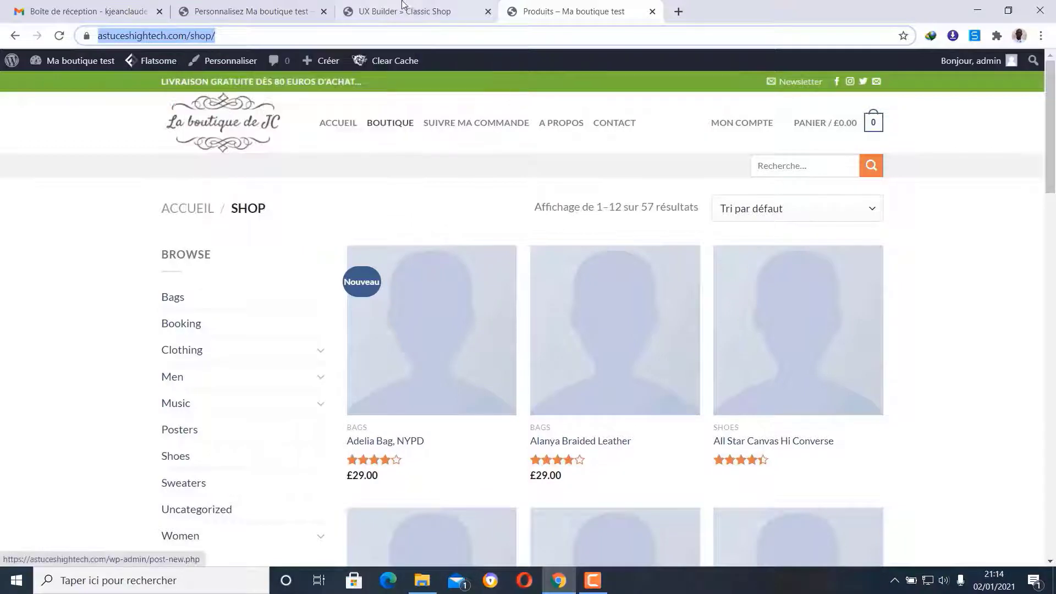
left_click(417, 6)
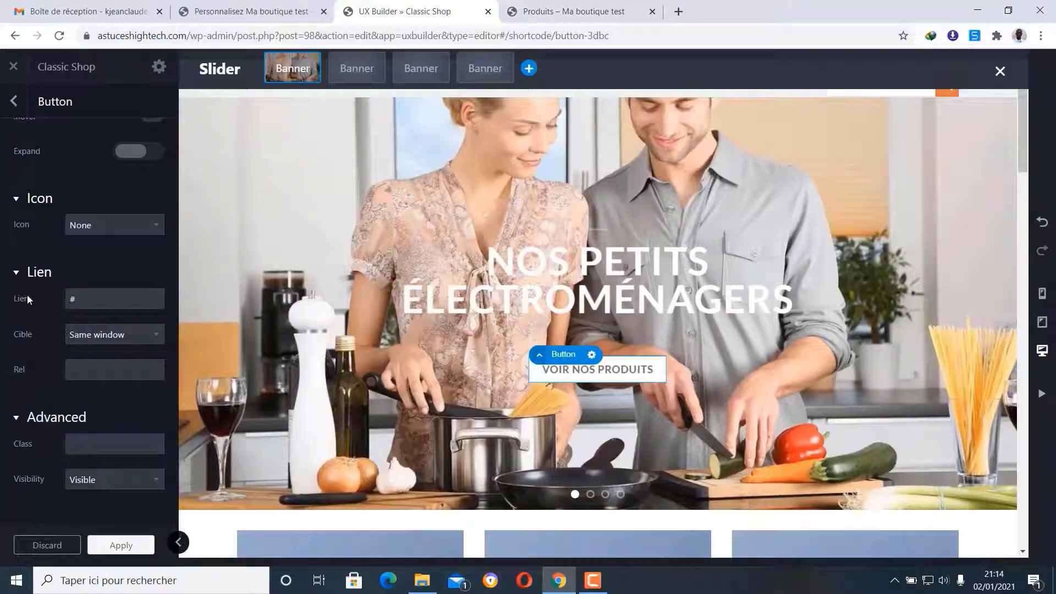
- Link the VOIR NOS PRODUITS button to astuceshightech.com/shop/ and bring up the HOT SUMMER FASHION banner
left_click(94, 298)
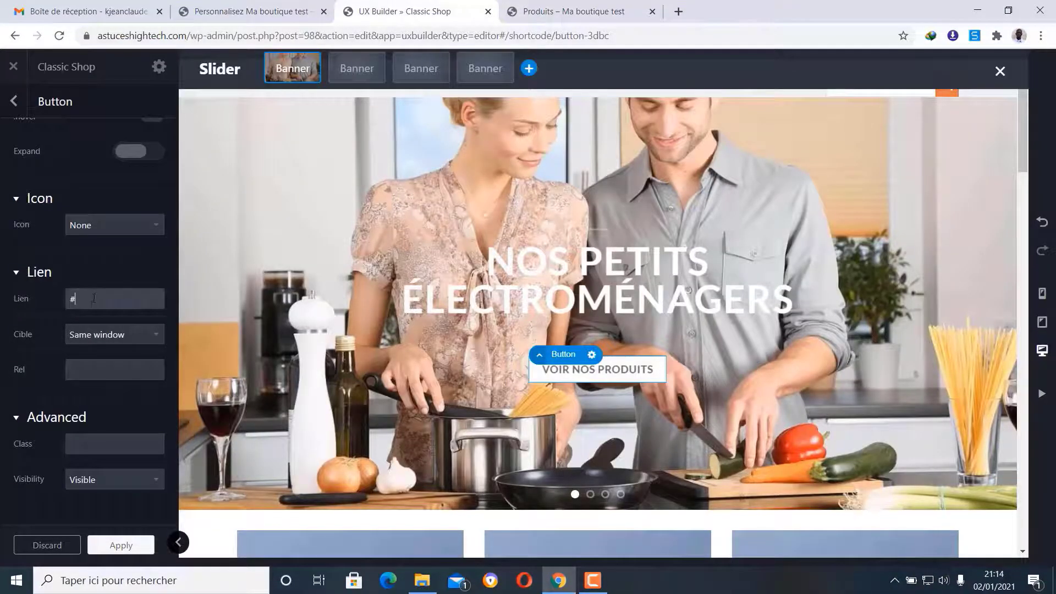
key("ctrl+v")
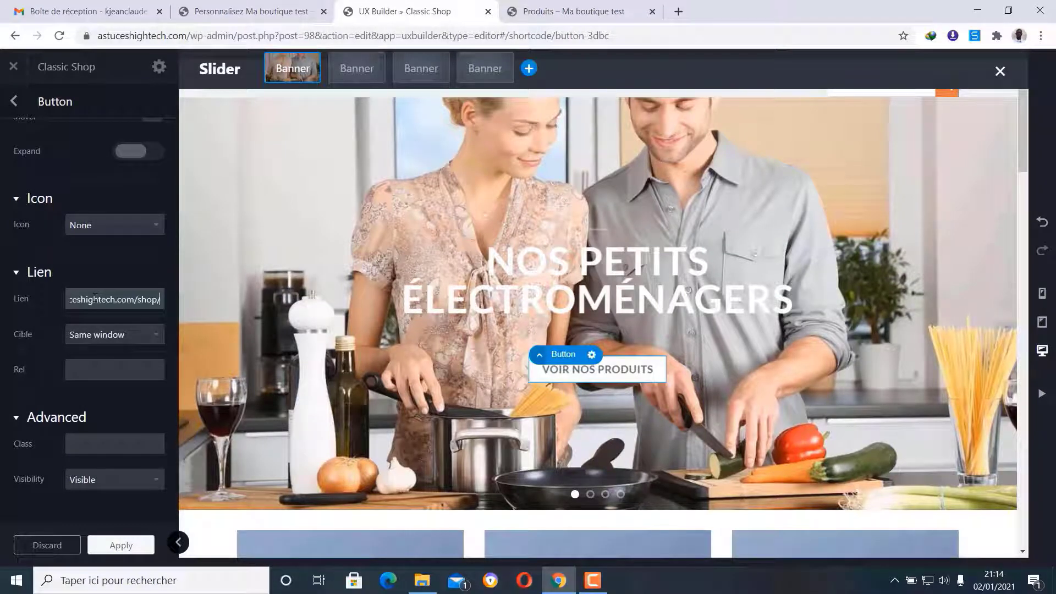
left_click(107, 270)
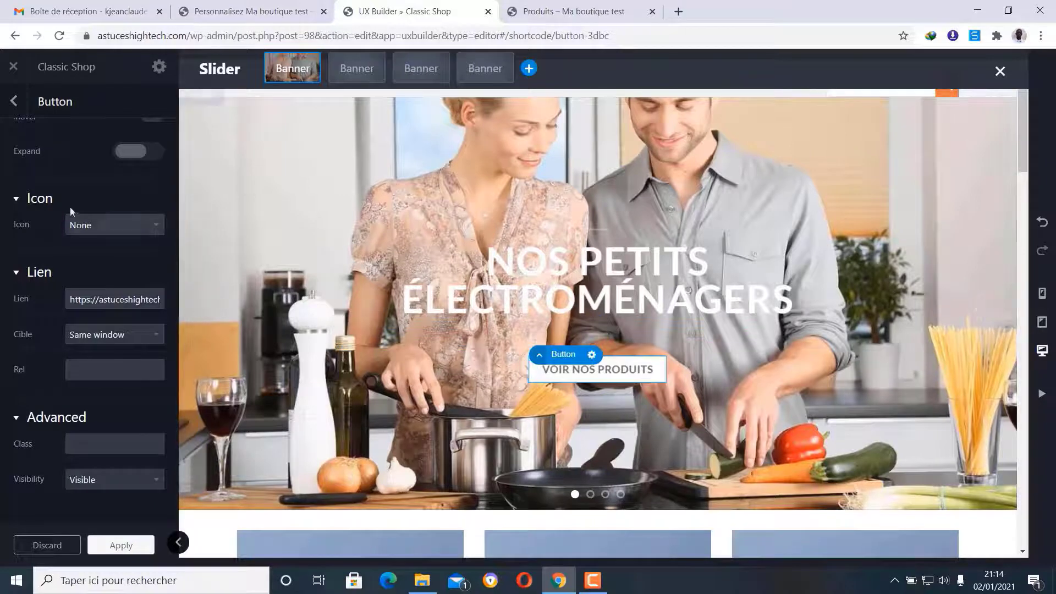
left_click(15, 103)
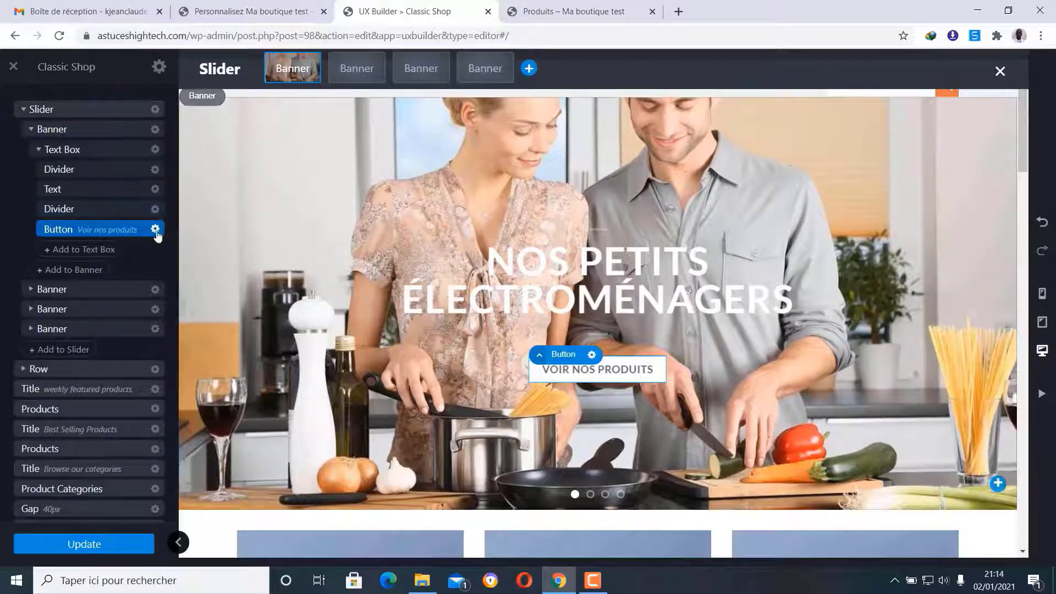
left_click(358, 66)
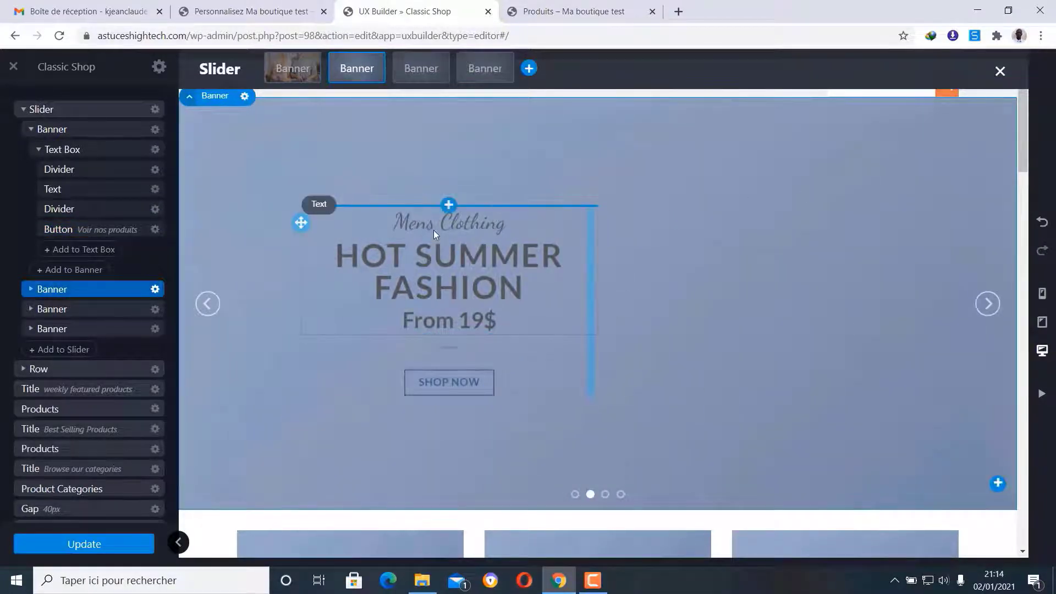
- Set the second banner's background to the kitchen appliances image with its focal point at the bottom
left_click(244, 96)
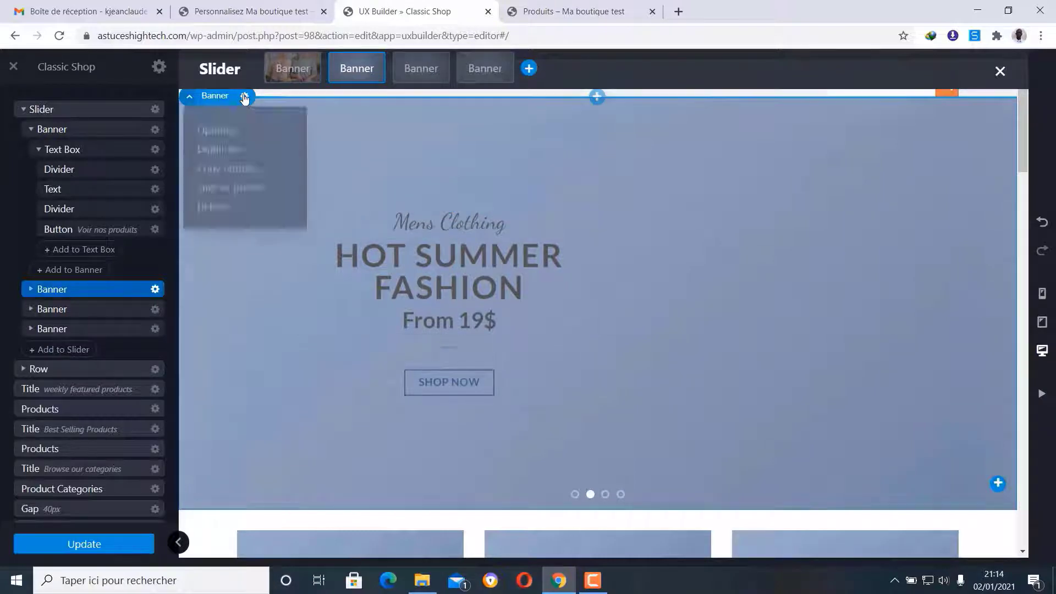
left_click(215, 135)
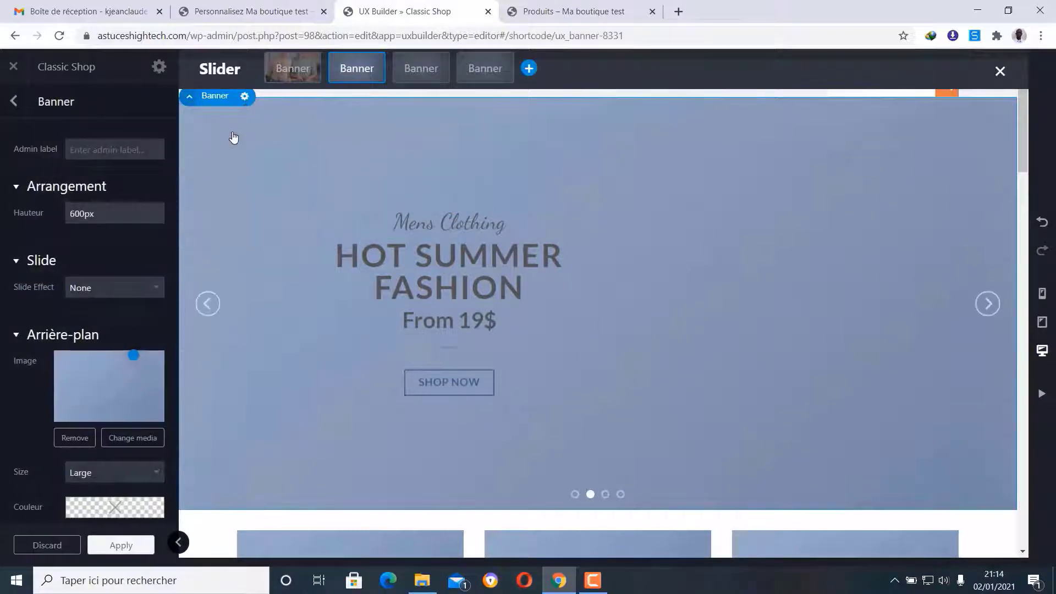
left_click(136, 438)
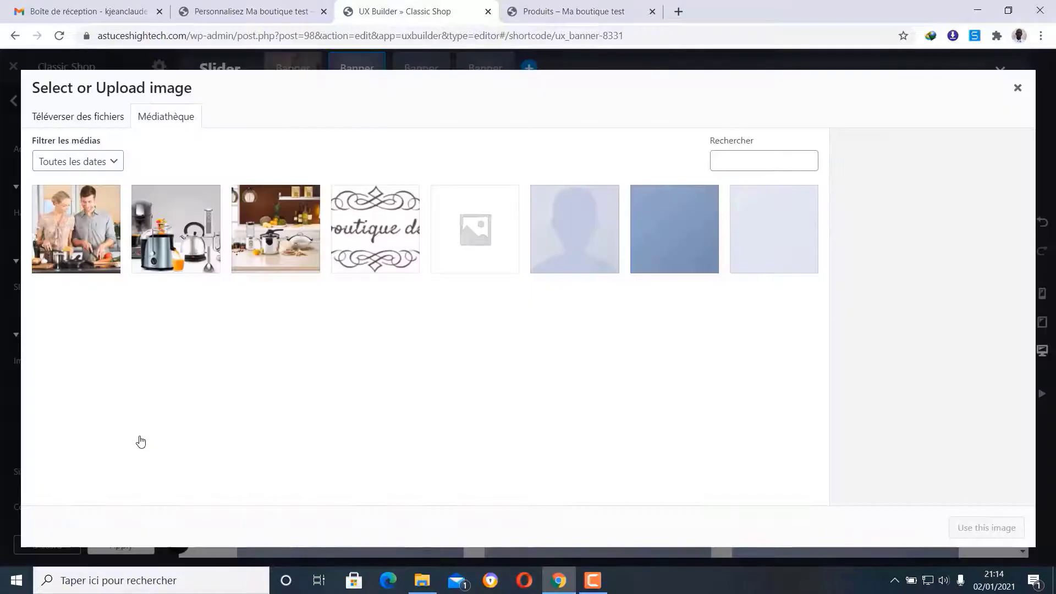
left_click(175, 240)
left_click(1002, 528)
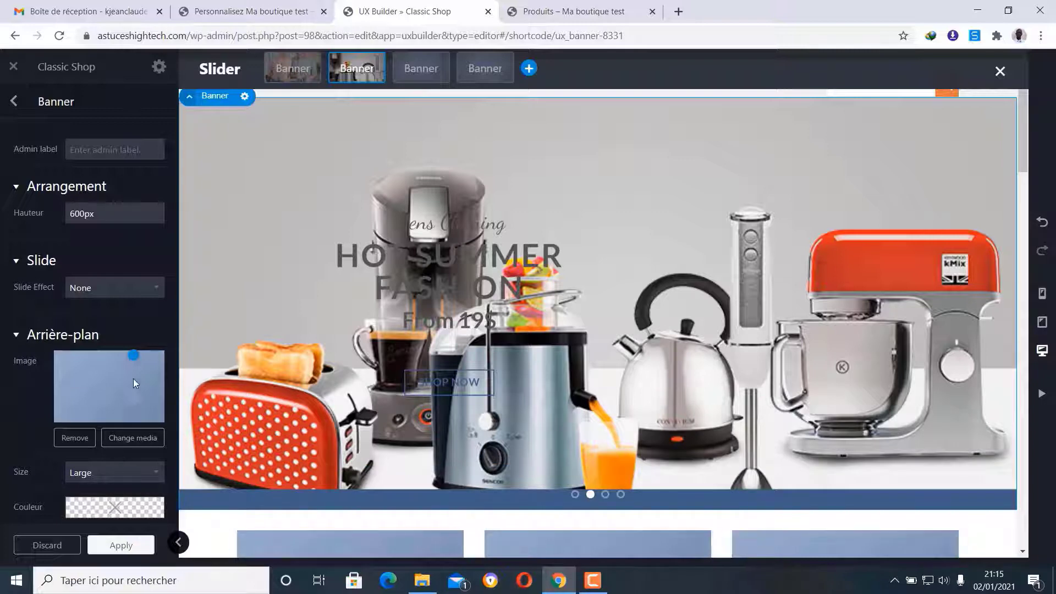
left_click_drag(133, 356, 98, 406)
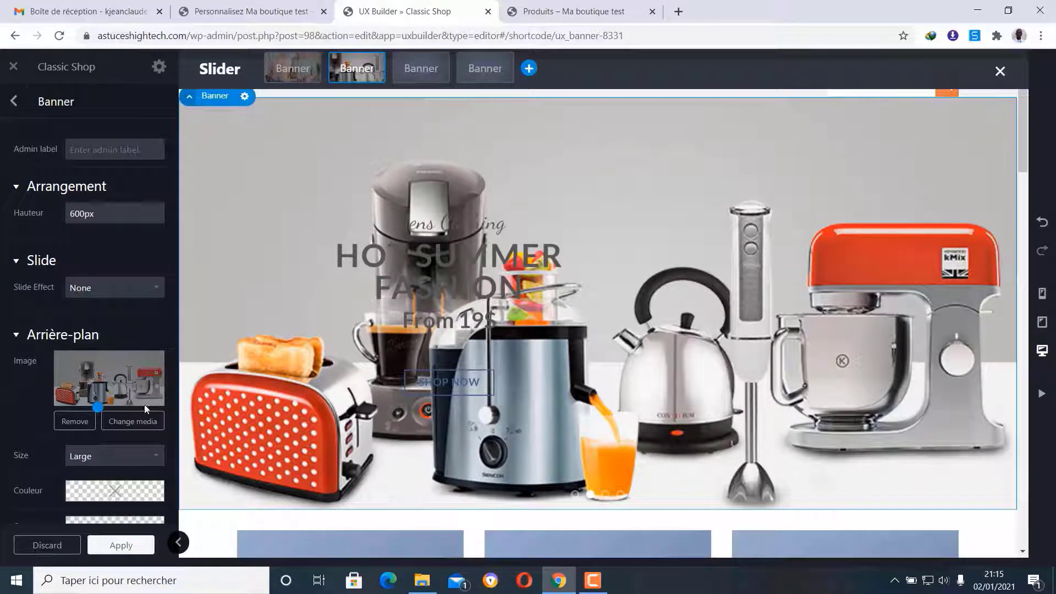
- Delete the Mens Clothing and From 19$ lines from the second banner's text block
left_click(14, 102)
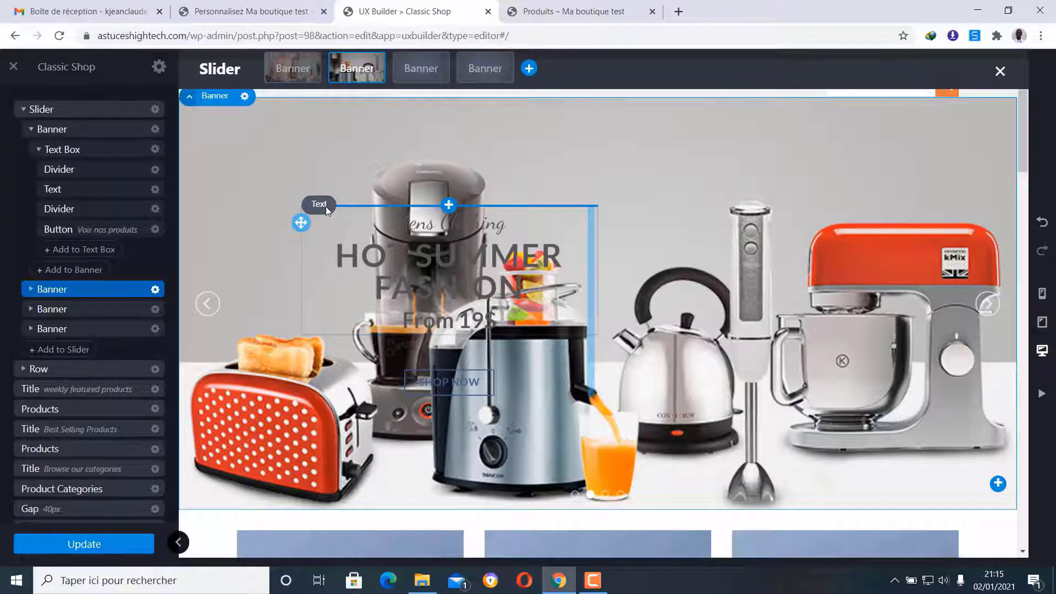
left_click(326, 206)
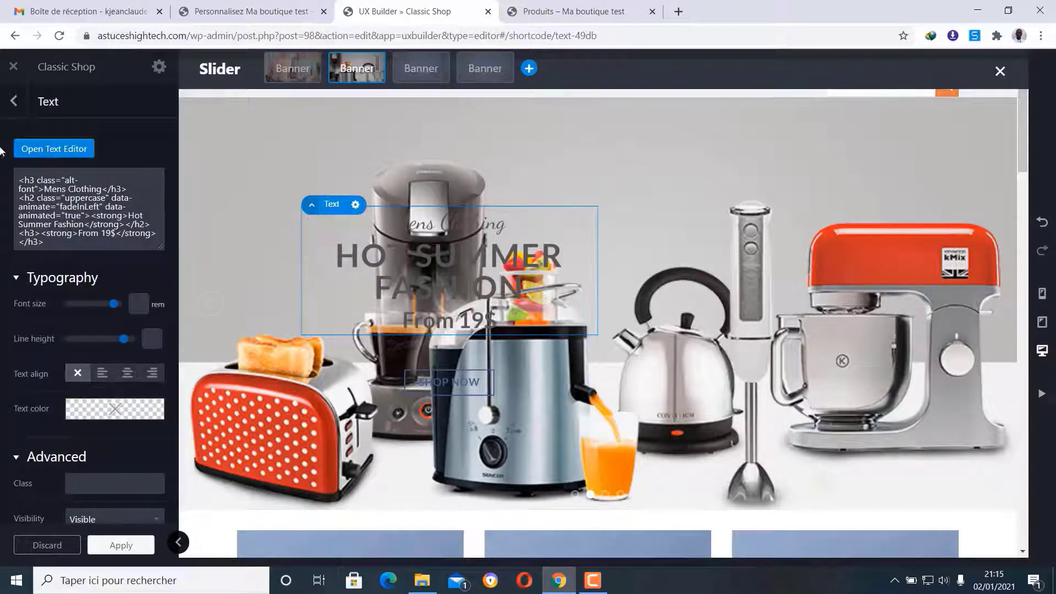
left_click(39, 150)
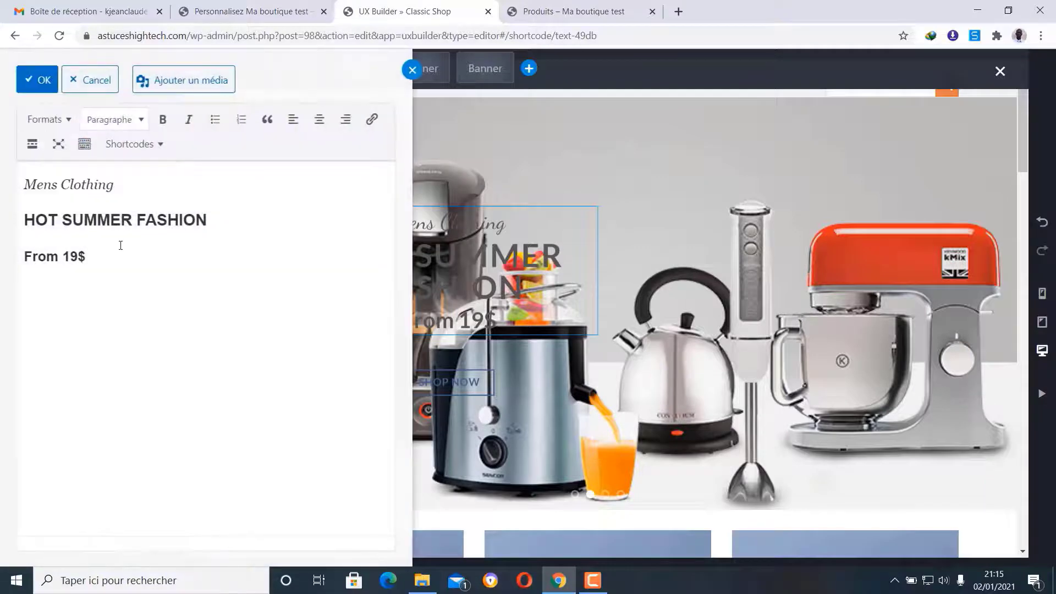
left_click_drag(142, 190, 19, 189)
key("BackSpace")
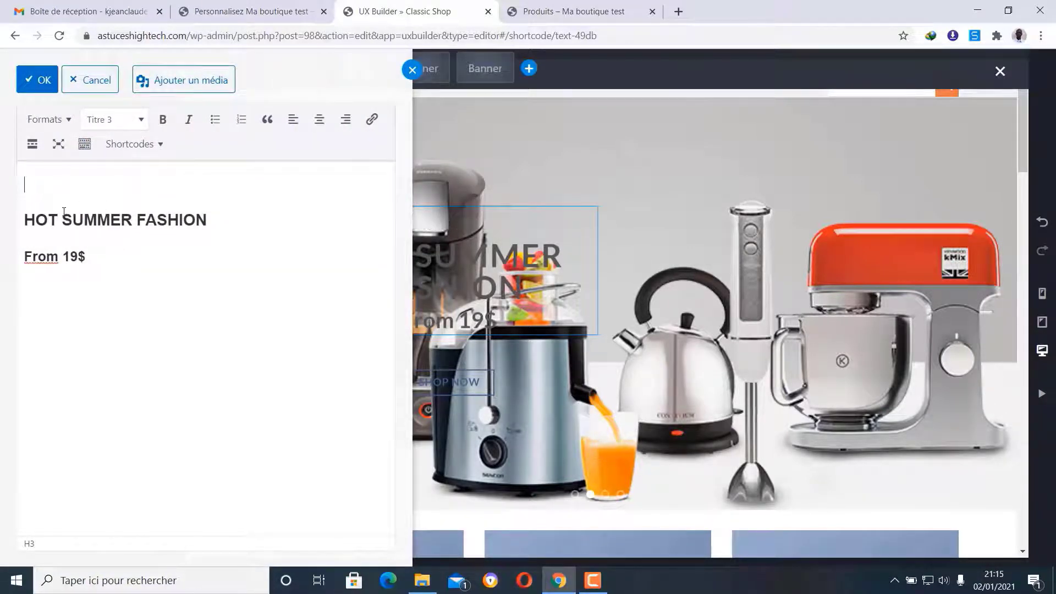
key("Delete")
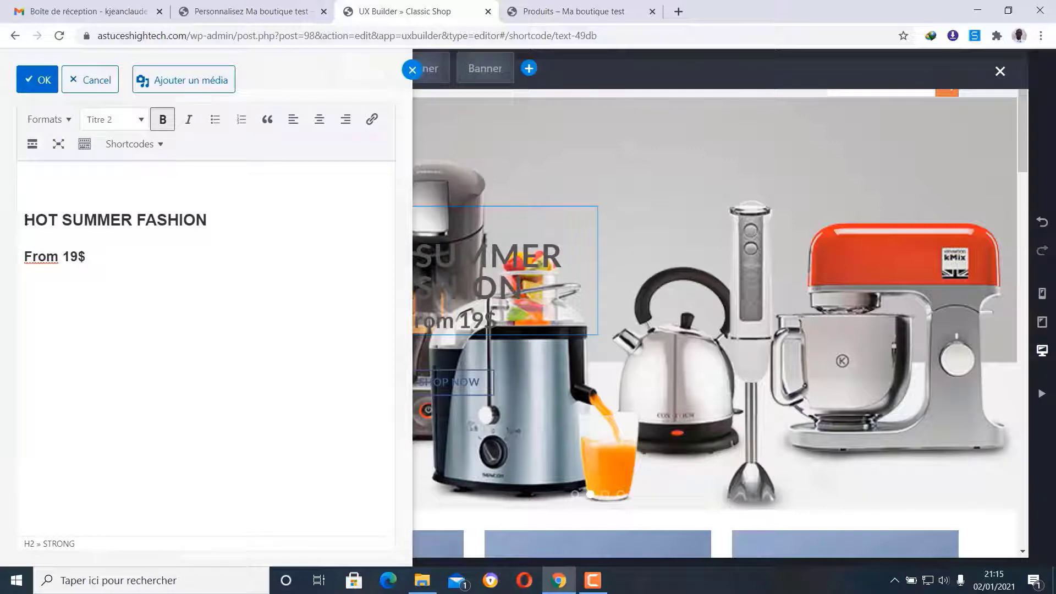
left_click_drag(95, 222, 23, 229)
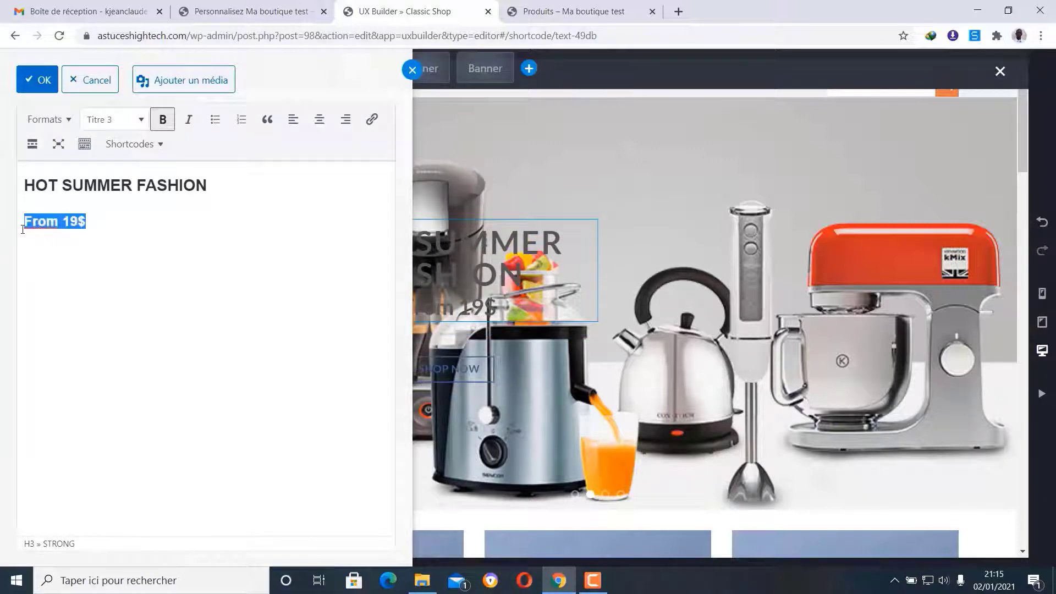
key("BackSpace")
key("BackSpace")
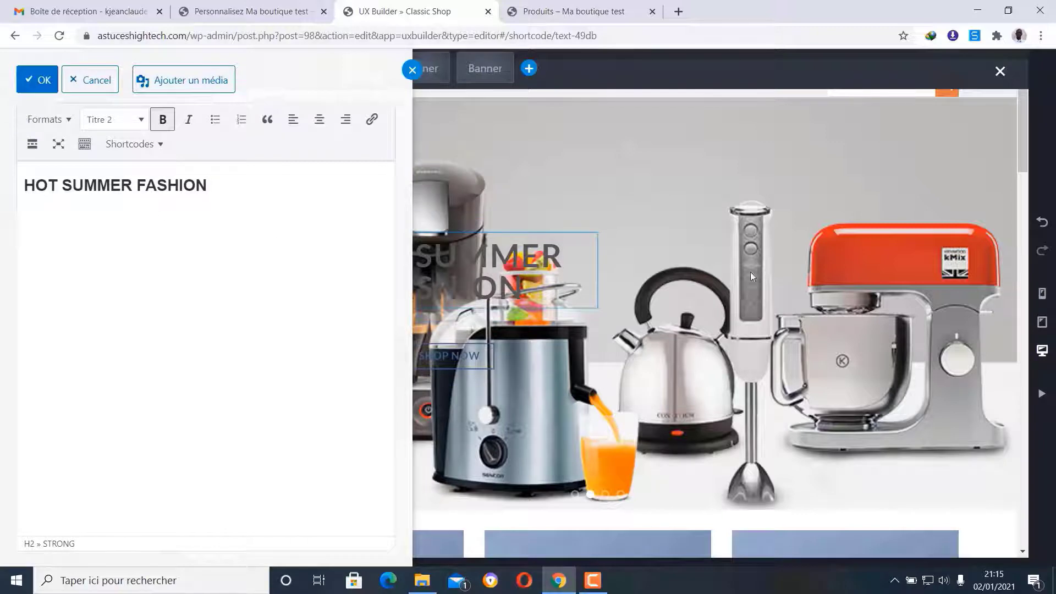
- Replace the HOT SUMMER FASHION heading with NOS MACHINES À CAFÉ
left_click_drag(213, 184, 13, 181)
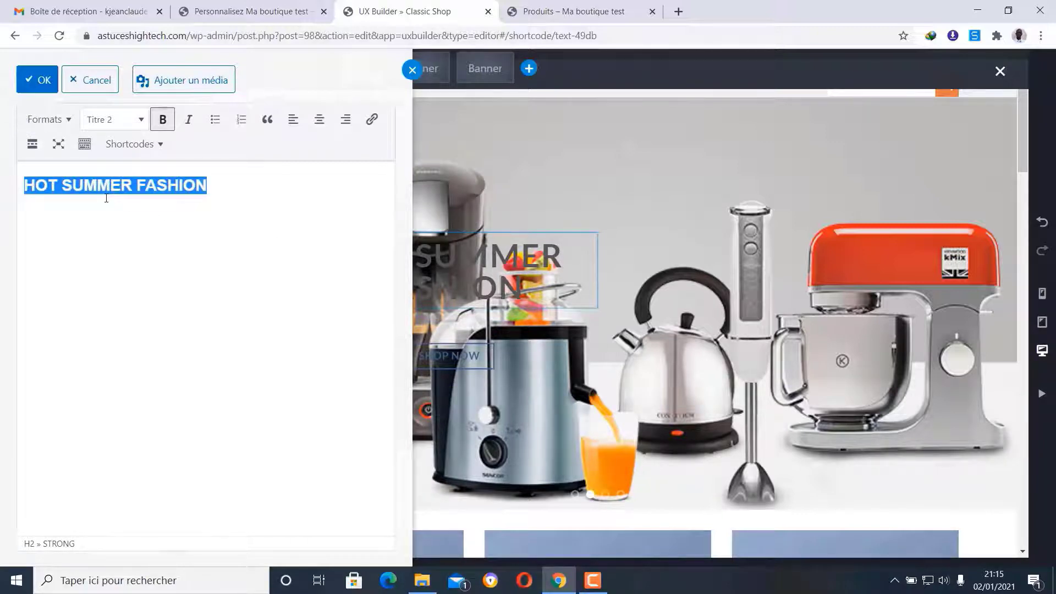
type("NO")
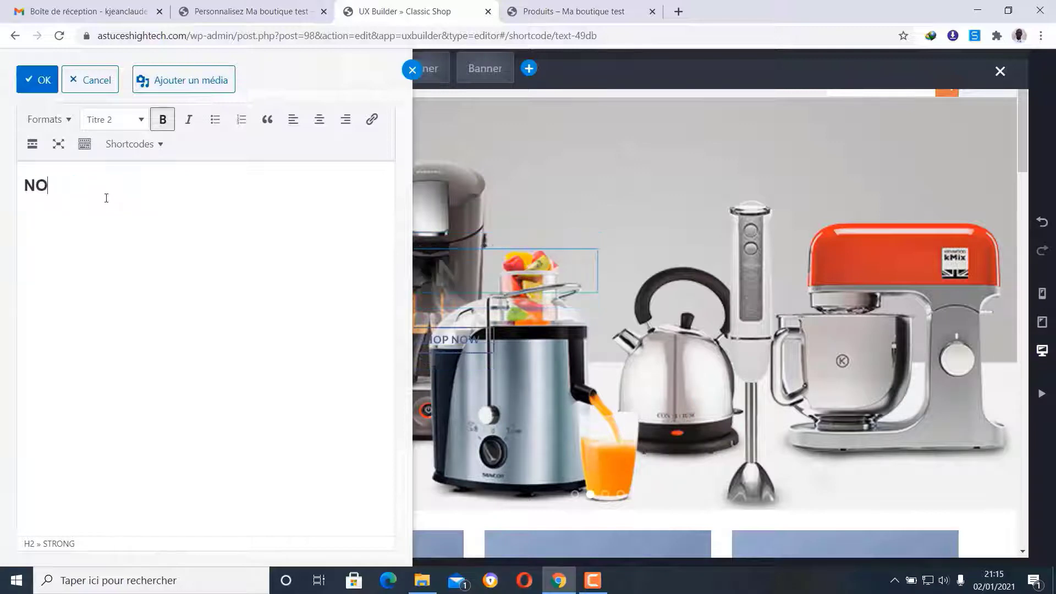
type("S MACHINES ")
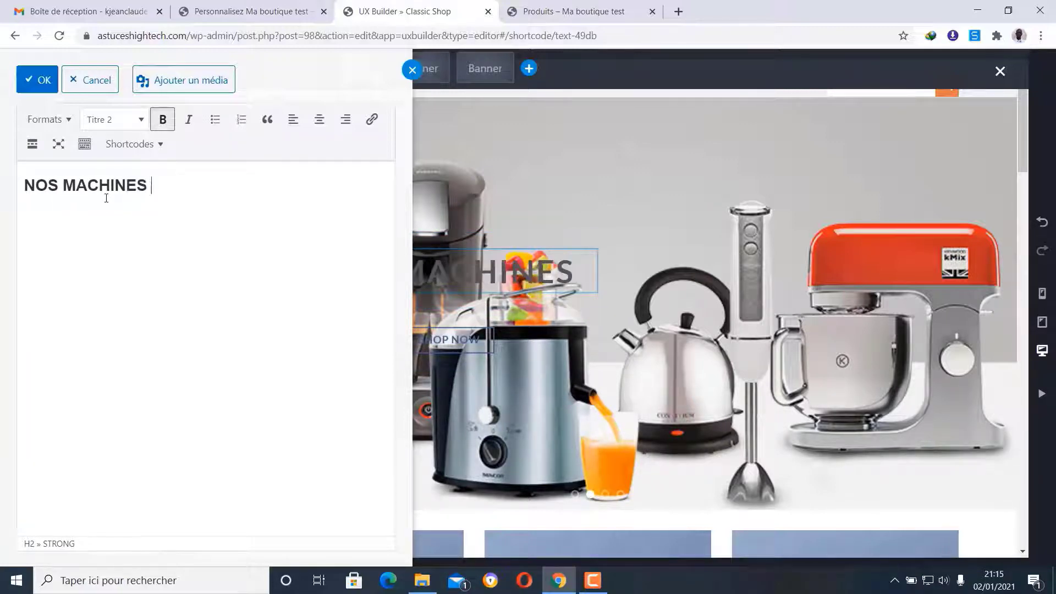
type("À CAFÉ")
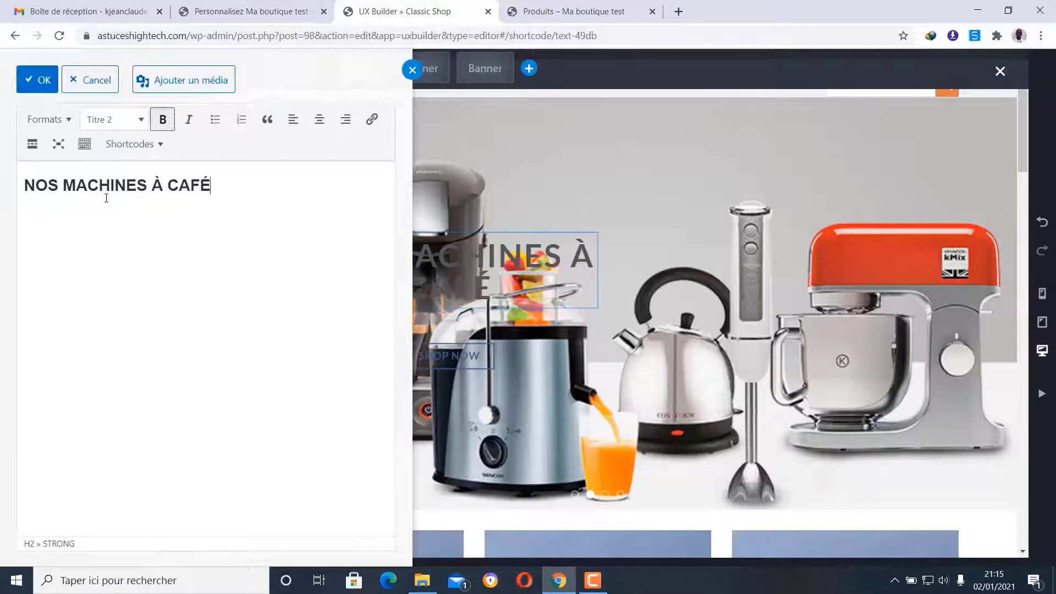
left_click(37, 79)
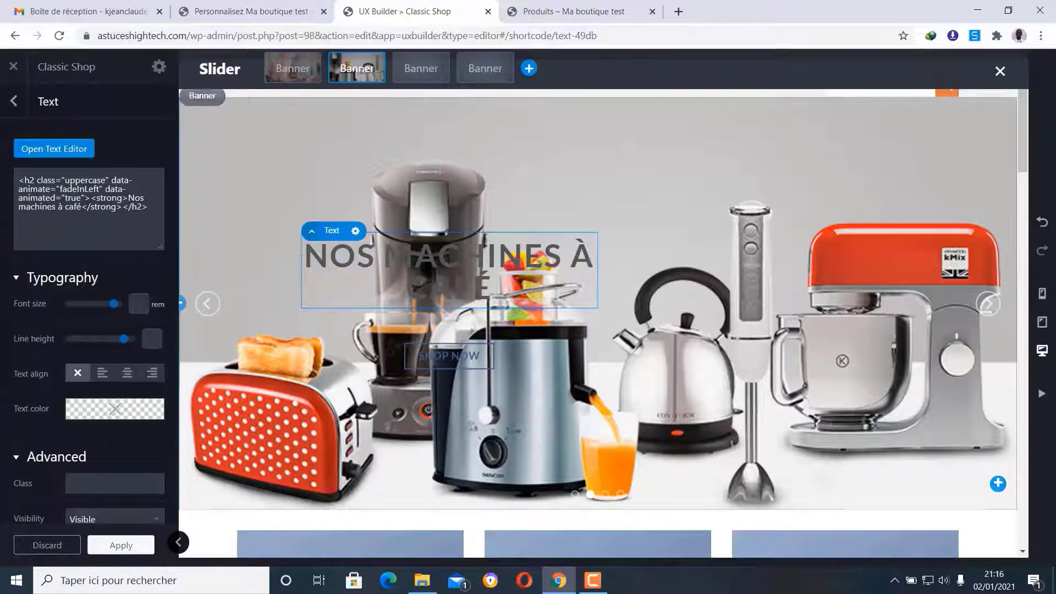
- Adjust the NOS MACHINES À CAFÉ heading's font size and set its text colour to white
left_click_drag(116, 307, 75, 314)
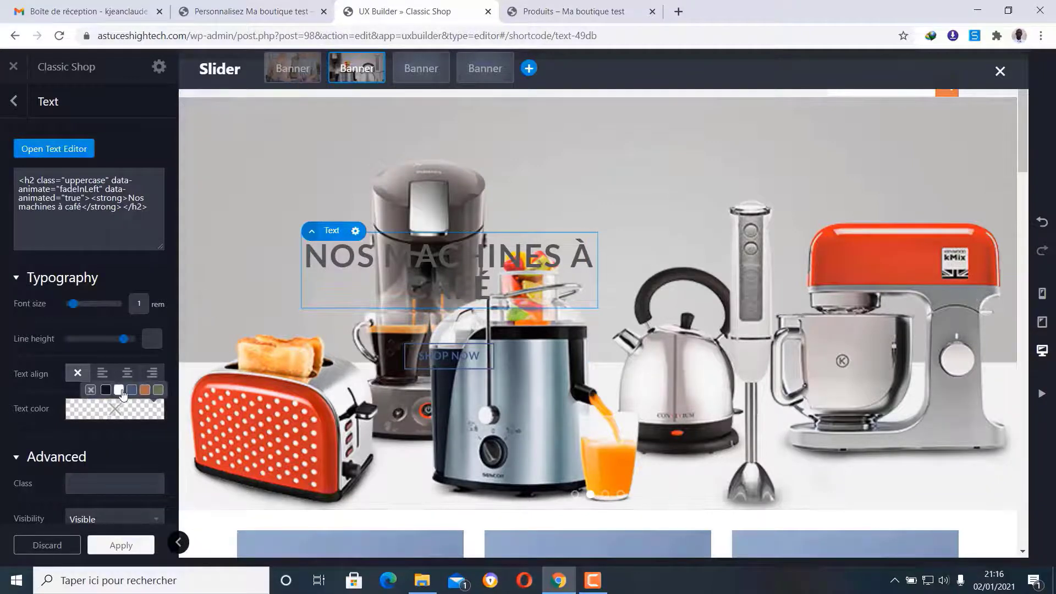
left_click(120, 391)
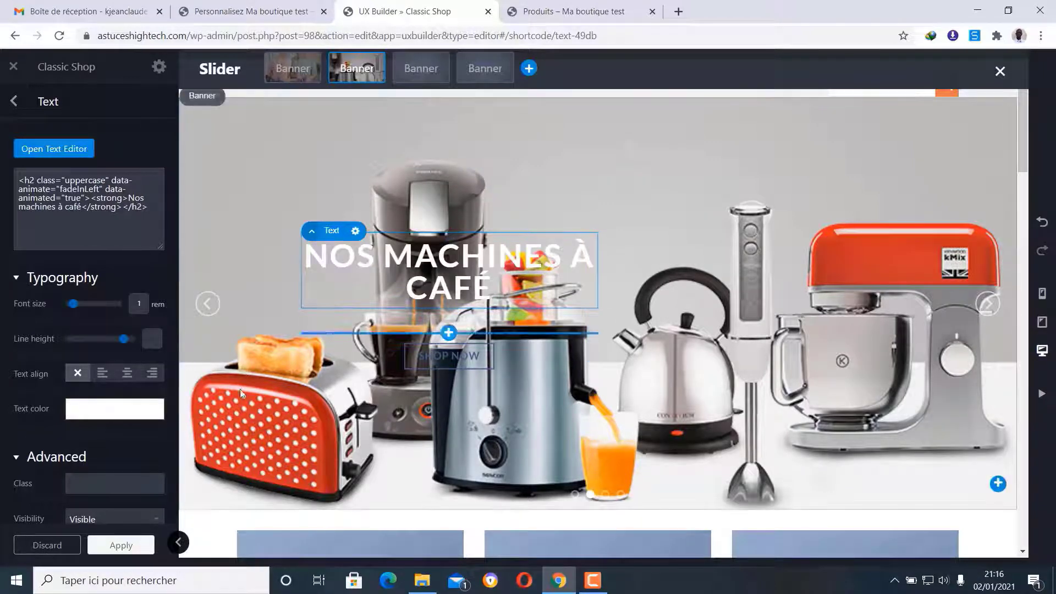
left_click(144, 391)
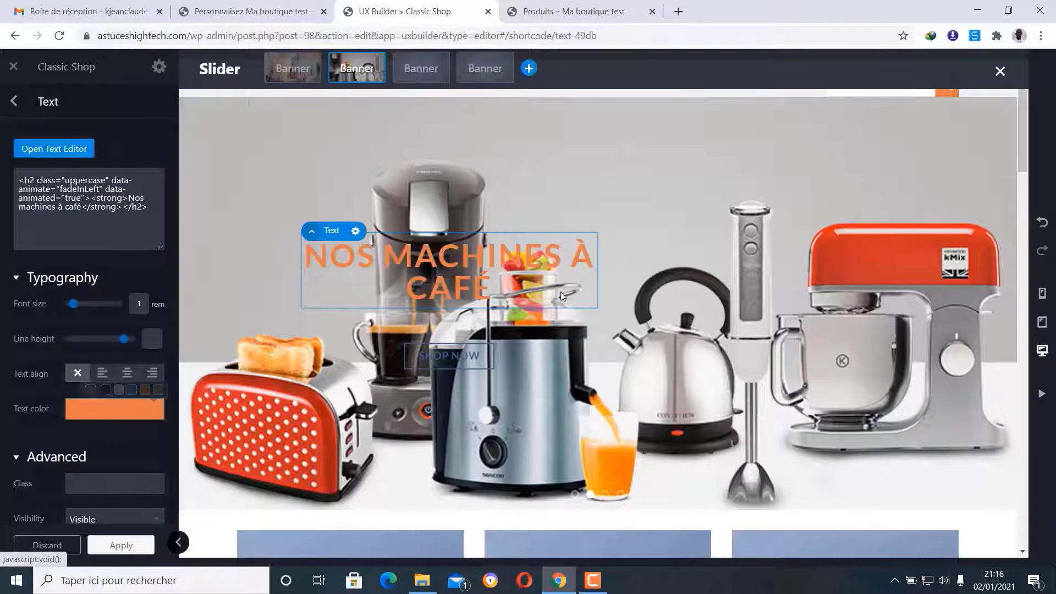
mouse_move(135, 407)
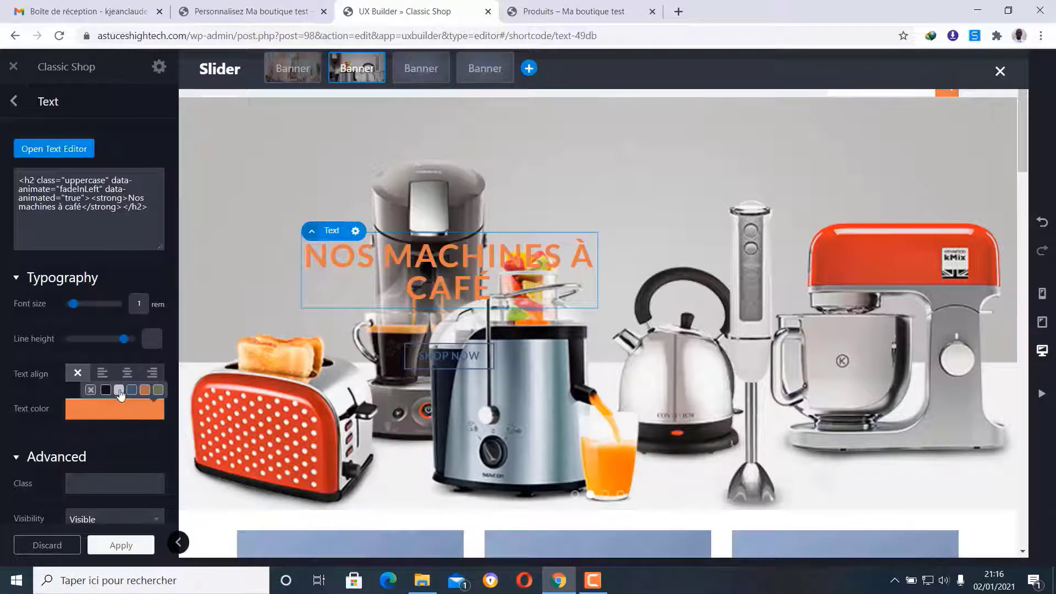
left_click(119, 390)
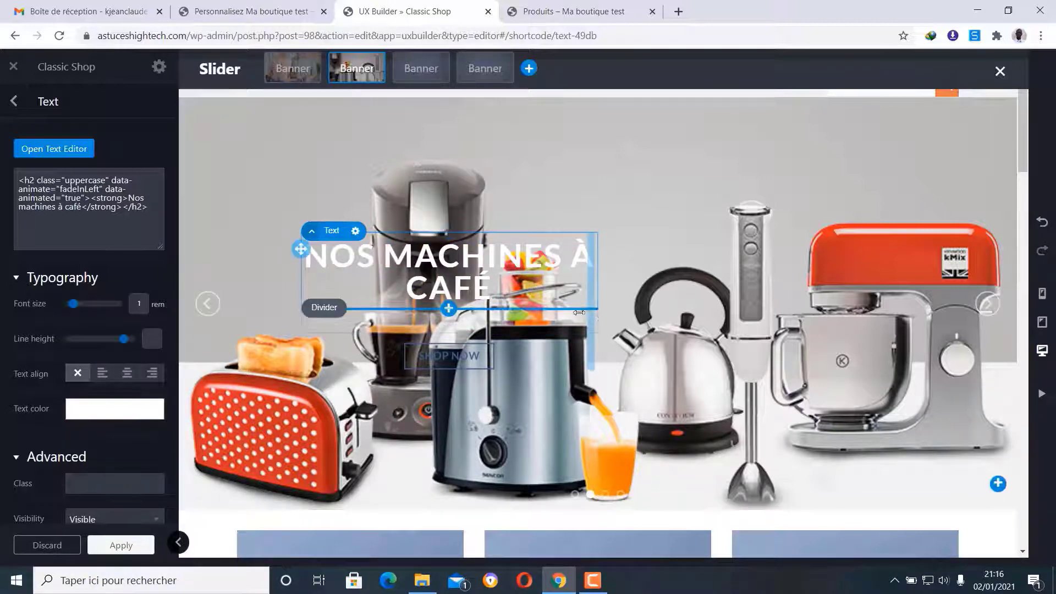
left_click(15, 101)
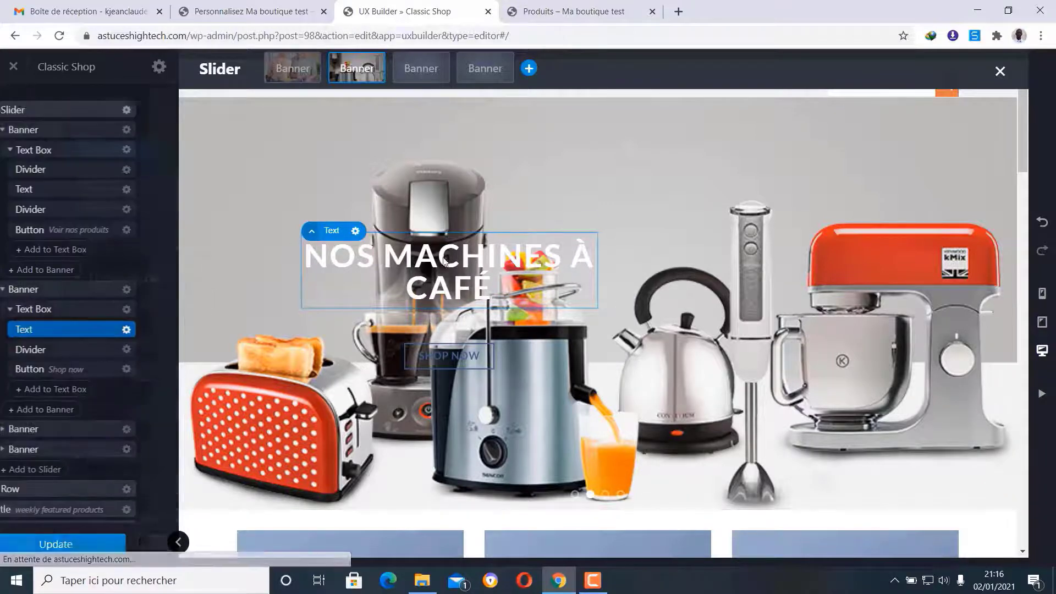
- Delete the SHOP NOW button from the coffee-machine slide
left_click(435, 344)
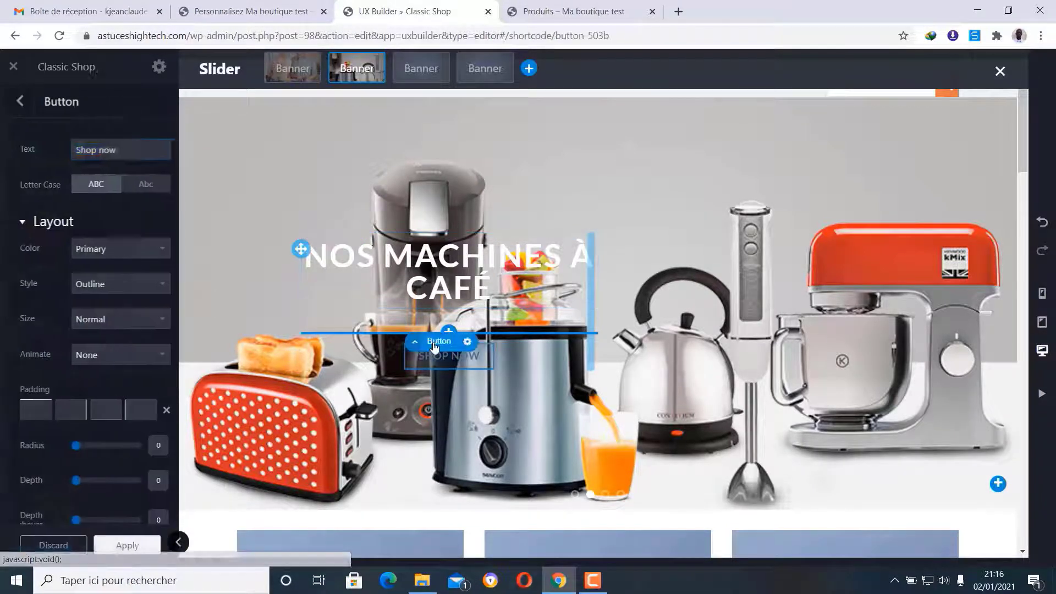
left_click(467, 341)
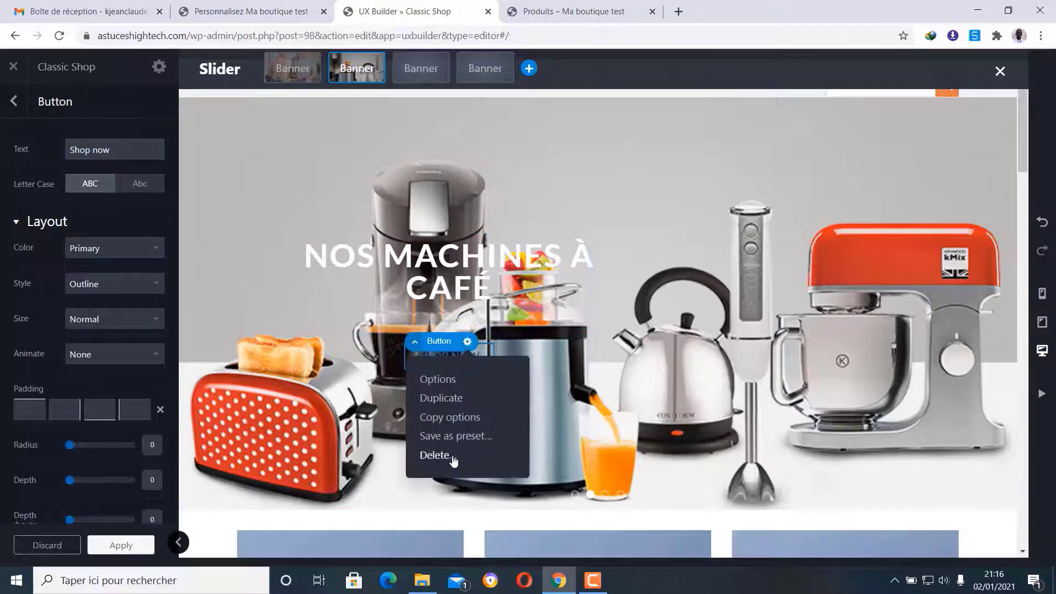
left_click(455, 457)
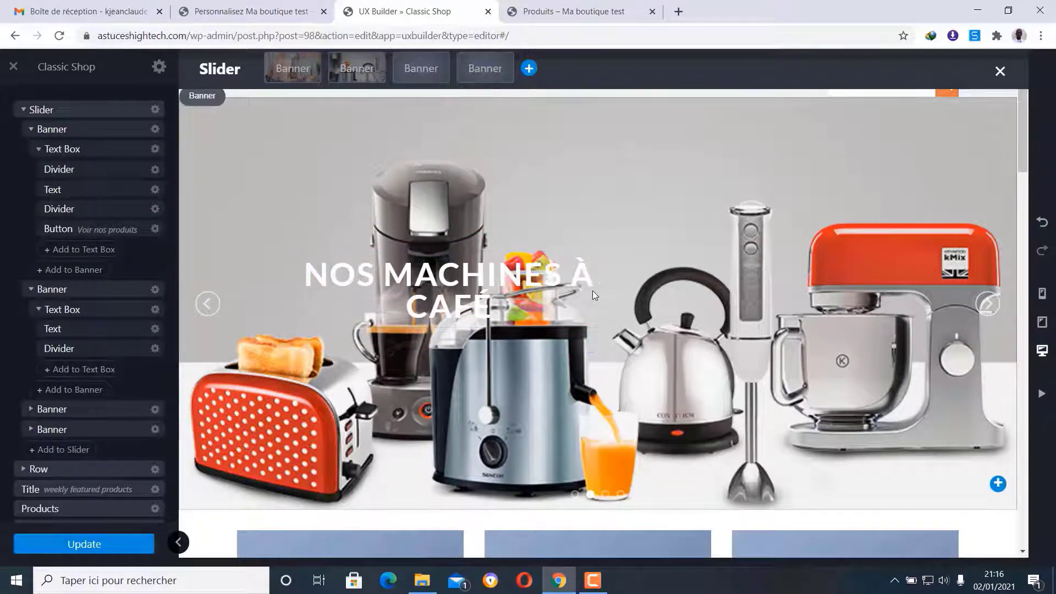
- Widen the heading's text box and bring up the third slide
mouse_move(594, 290)
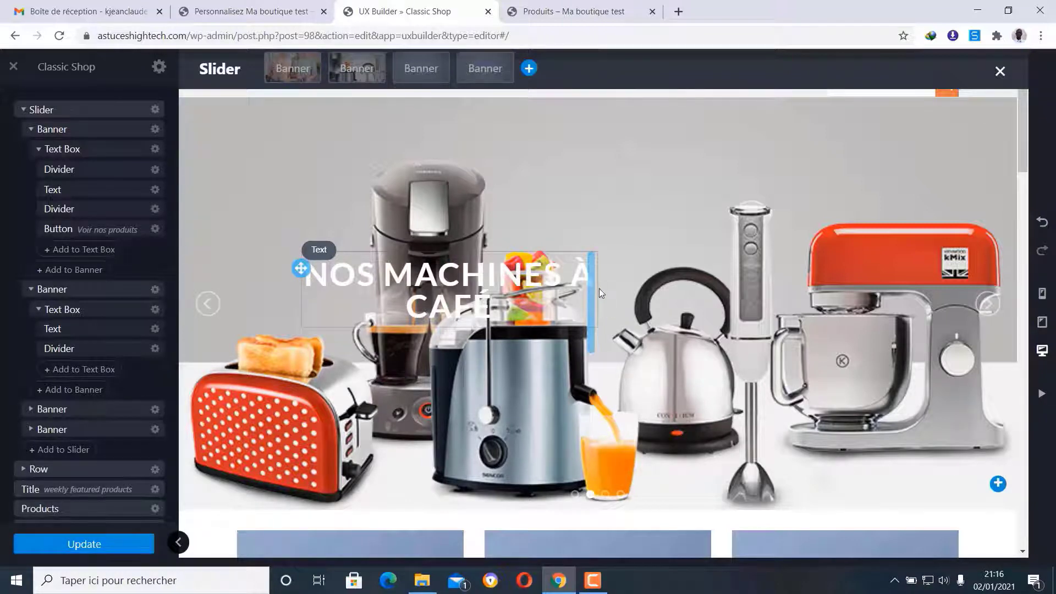
mouse_move(598, 288)
left_mouse_down()
mouse_move(632, 291)
mouse_move(603, 295)
left_mouse_up()
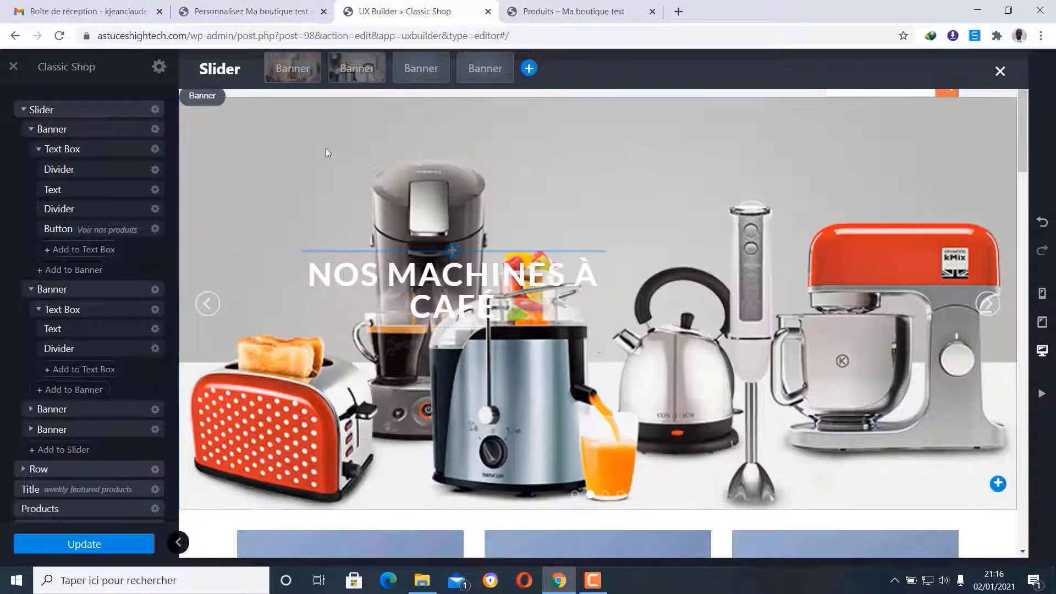
left_click(422, 68)
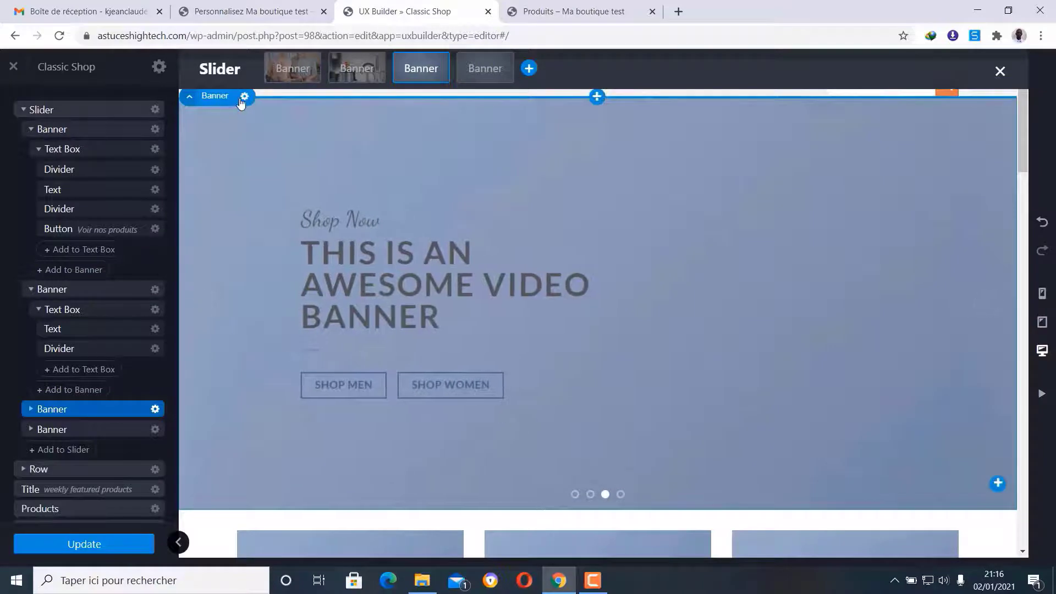
- Set the third banner's background to the kitchen image banniere.jpg from the Médiathèque
left_click(245, 97)
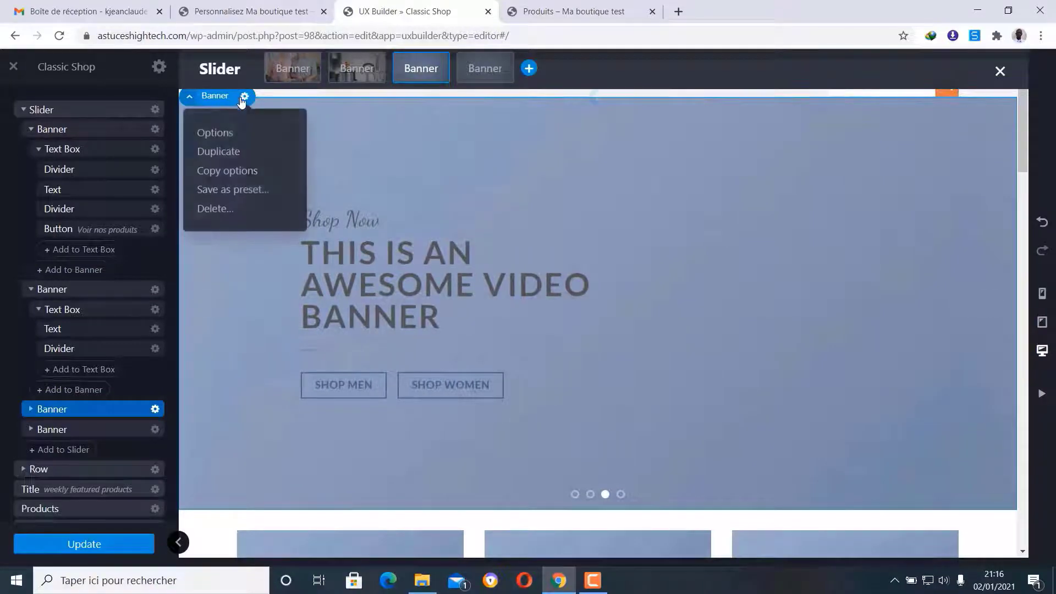
left_click(215, 134)
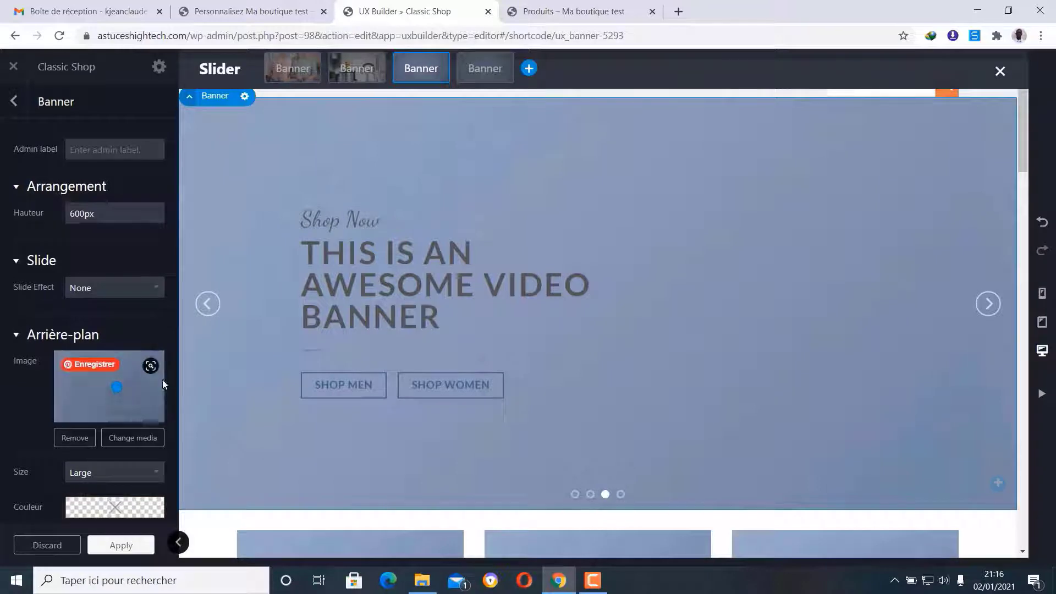
left_click(143, 444)
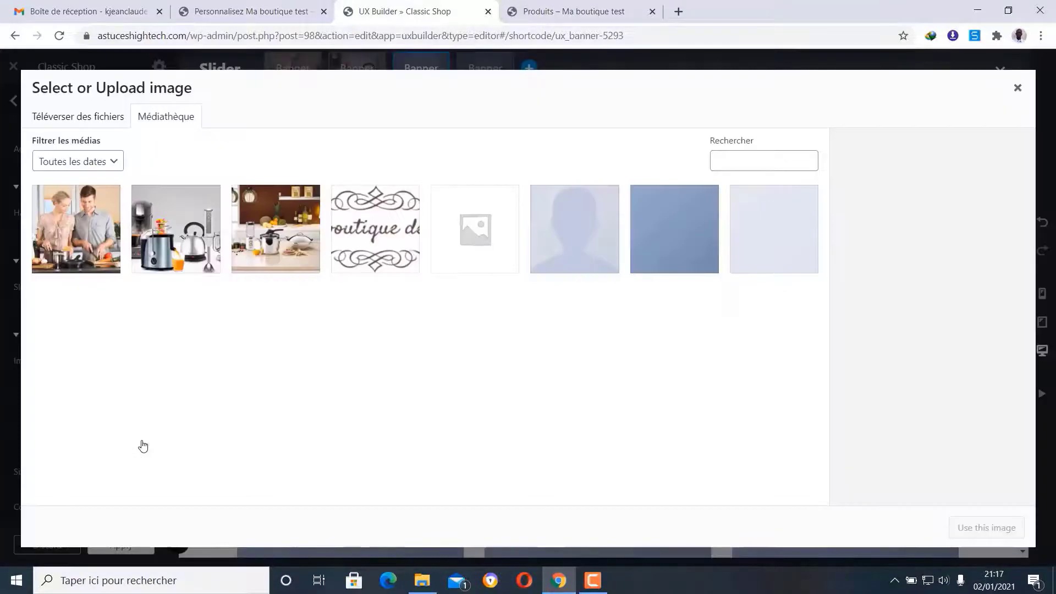
left_click(299, 229)
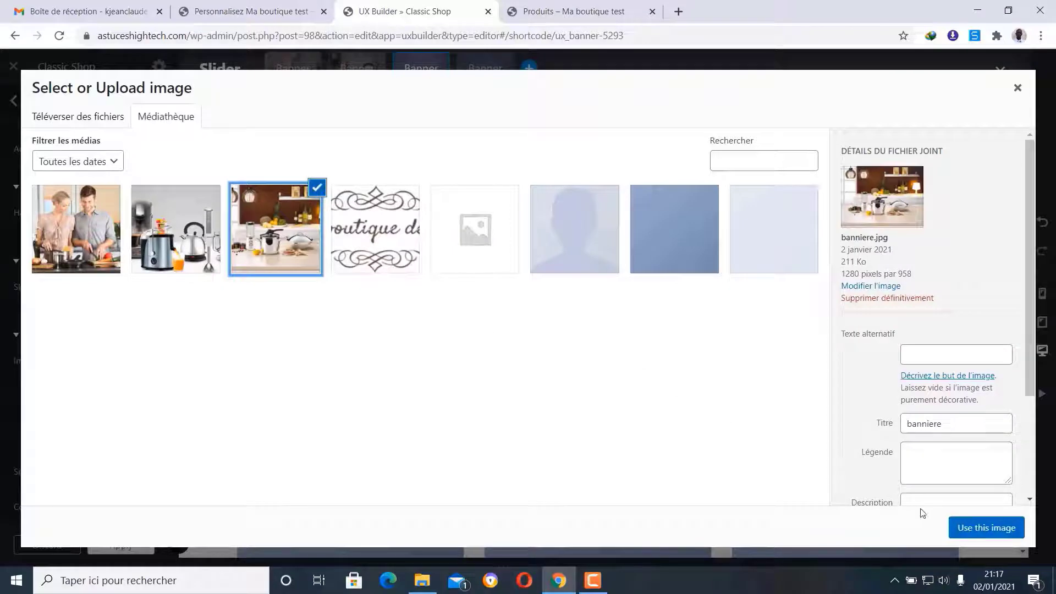
left_click(974, 529)
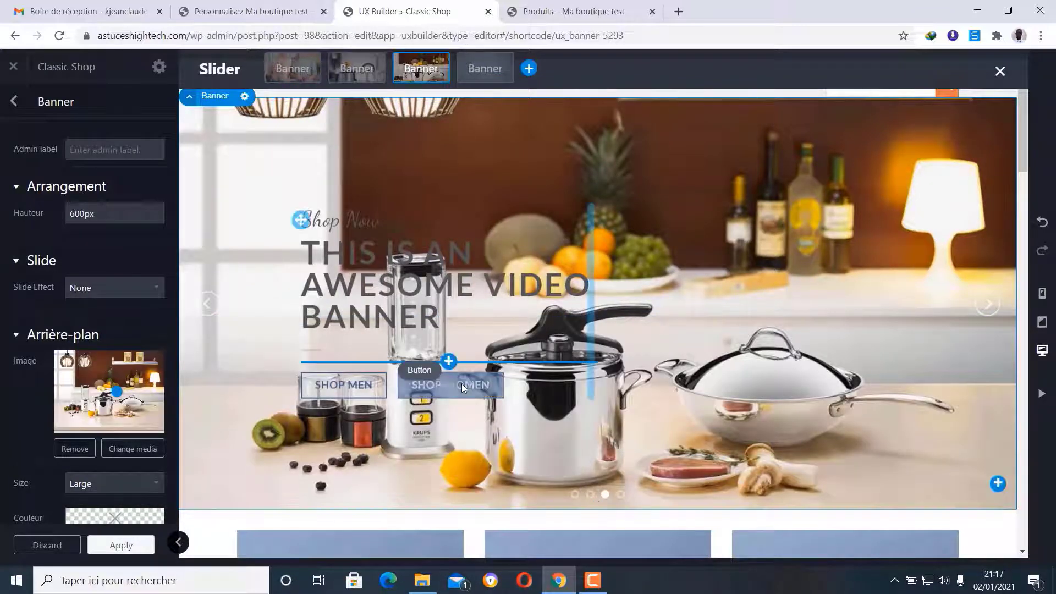
left_click(418, 383)
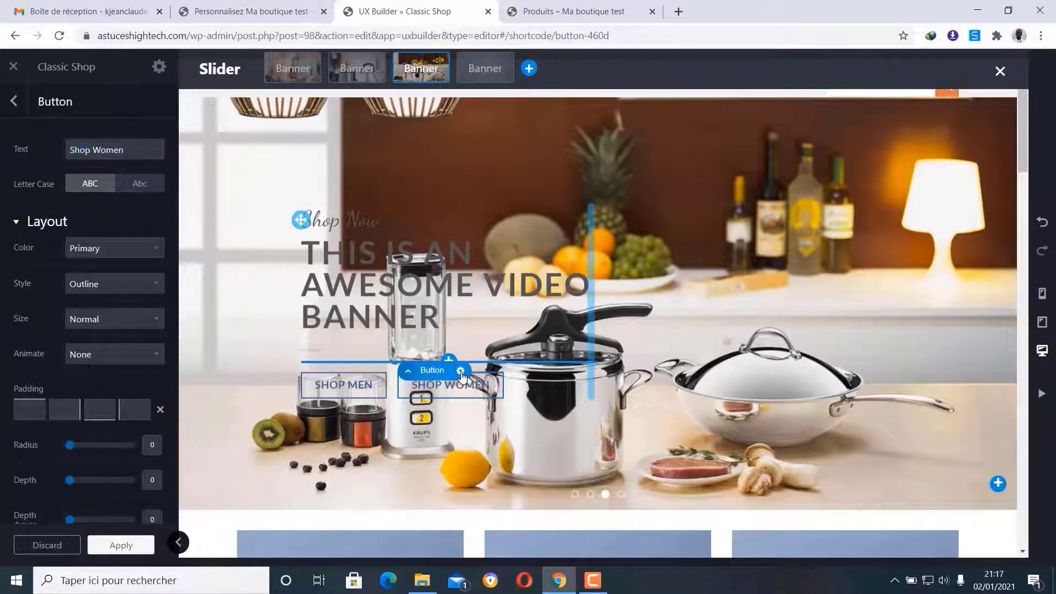
- Delete the SHOP WOMEN and SHOP MEN buttons from the third slide
left_click(460, 370)
left_click(434, 483)
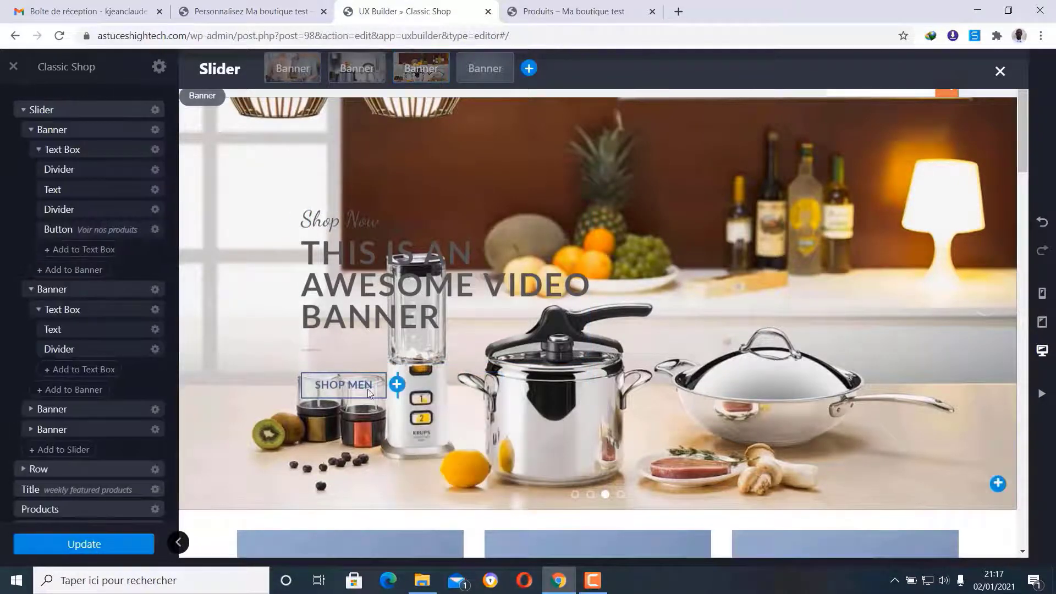
left_click(345, 382)
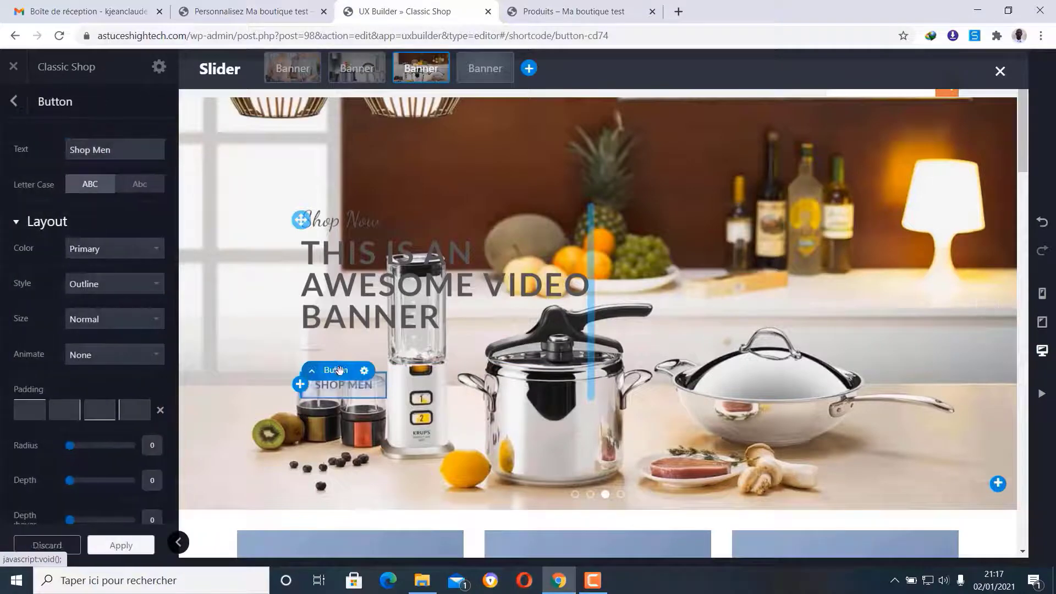
left_click(362, 372)
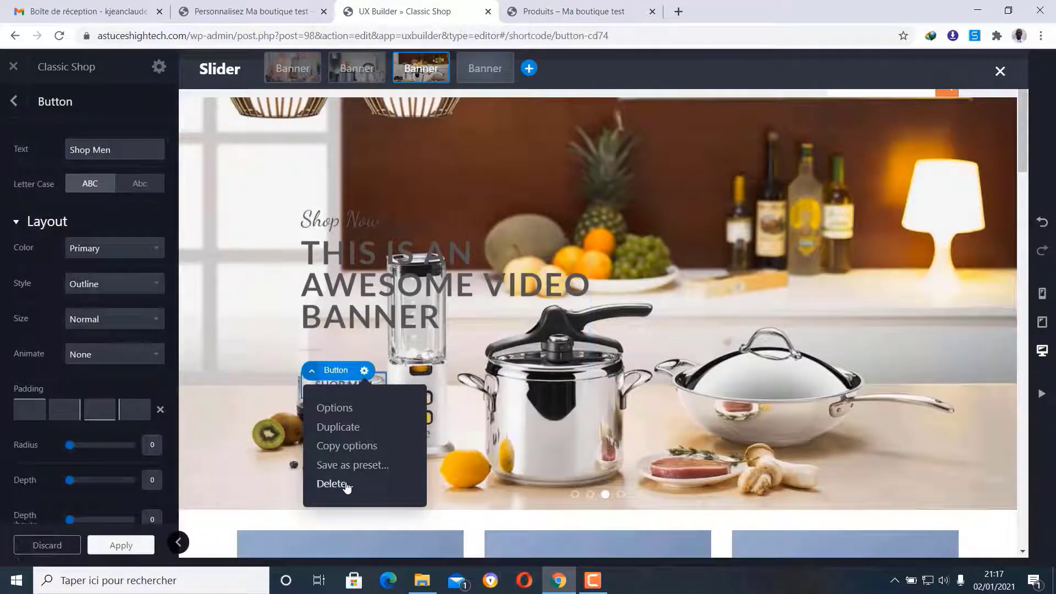
left_click(332, 483)
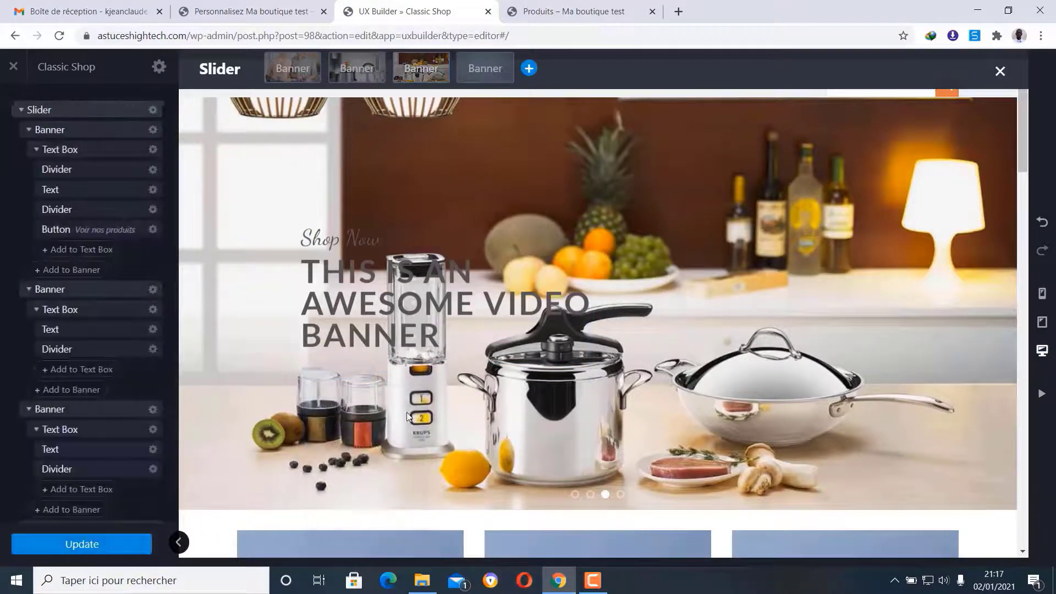
- Strip the Shop Now line and blank line from the heading, then delete the heading element
left_click(393, 278)
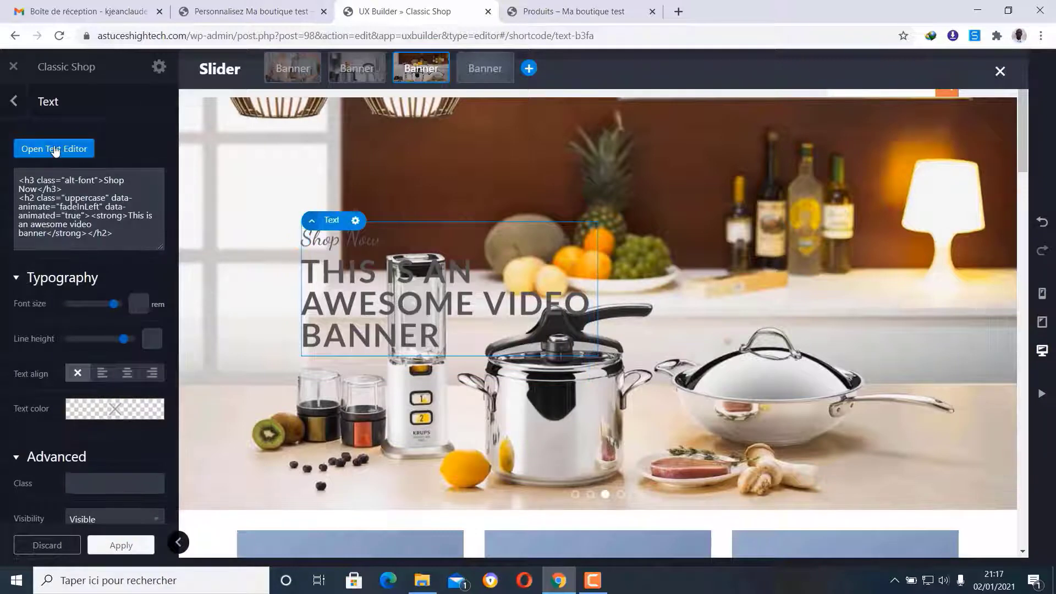
left_click(55, 150)
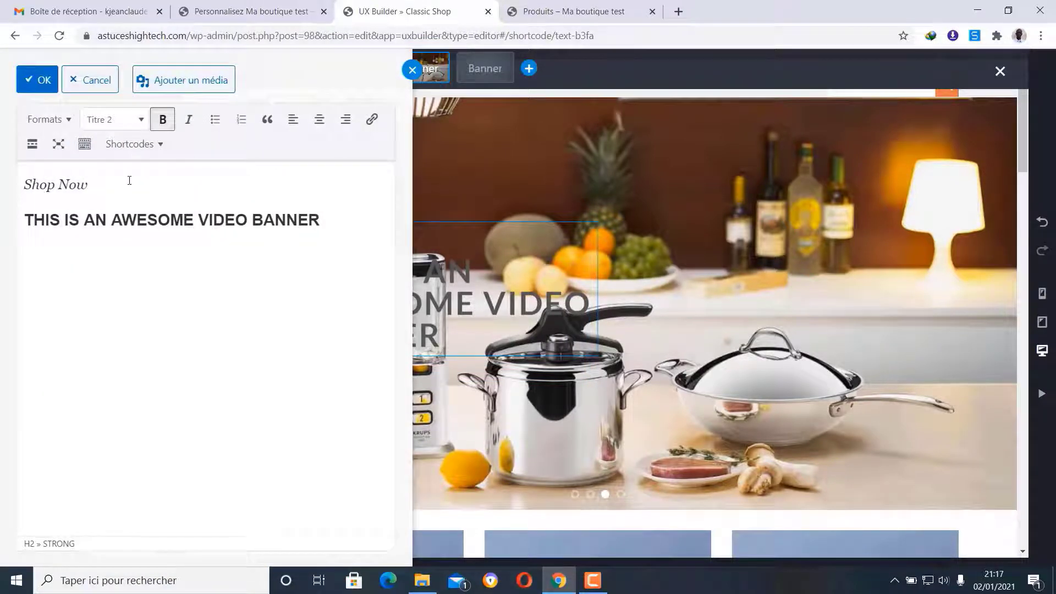
left_click_drag(130, 180, 1, 169)
key("BackSpace")
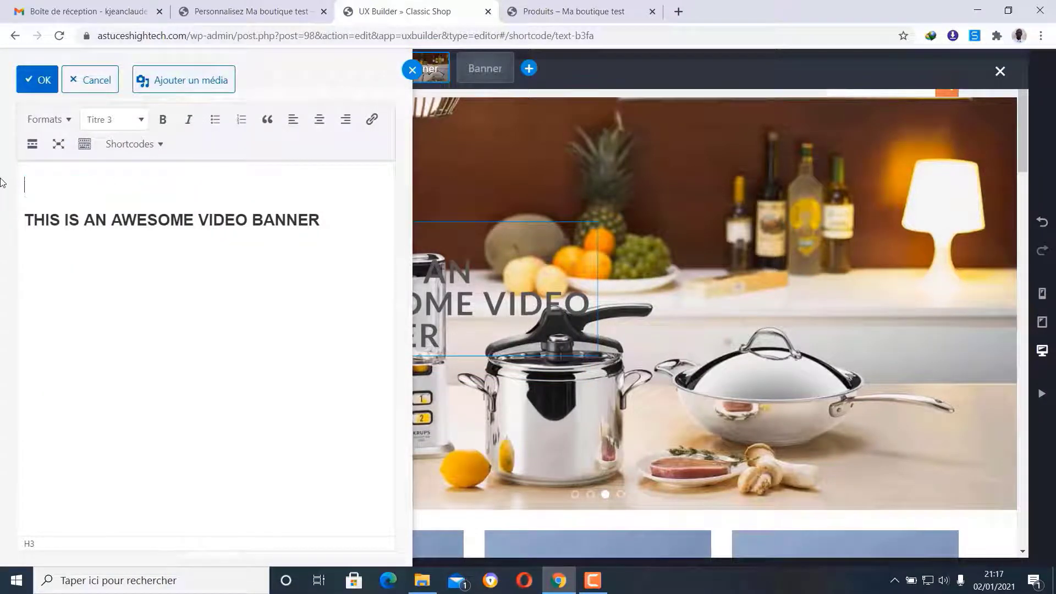
left_click(23, 220)
key("BackSpace")
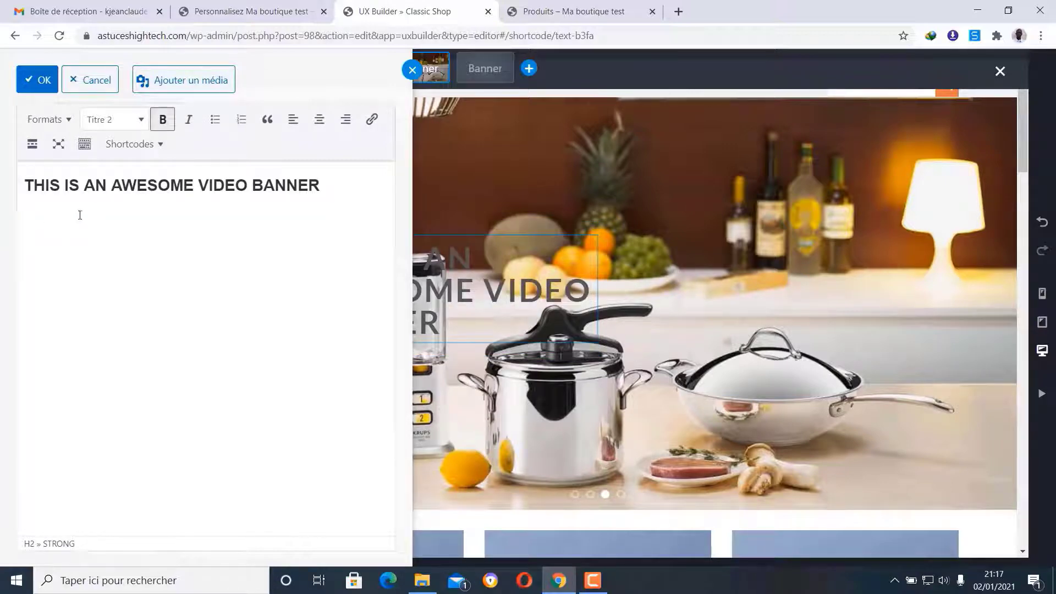
left_click(37, 79)
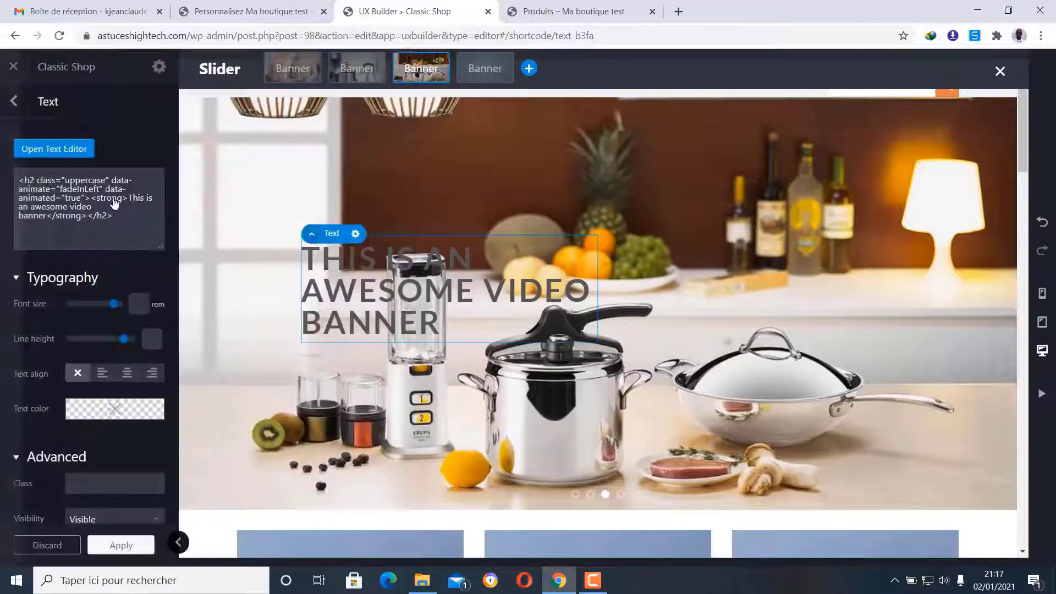
left_click(356, 234)
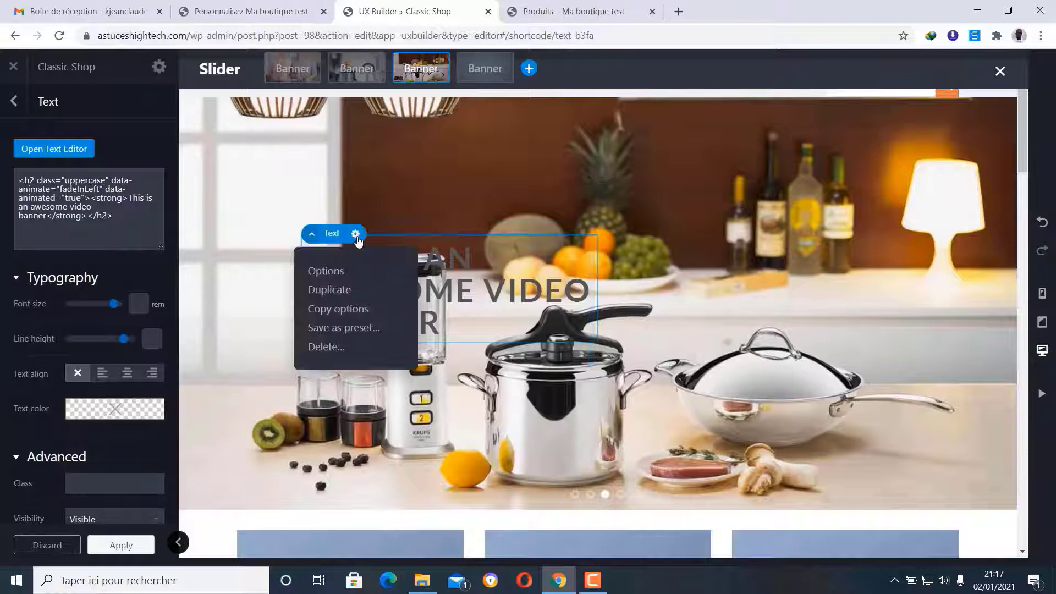
left_click(327, 348)
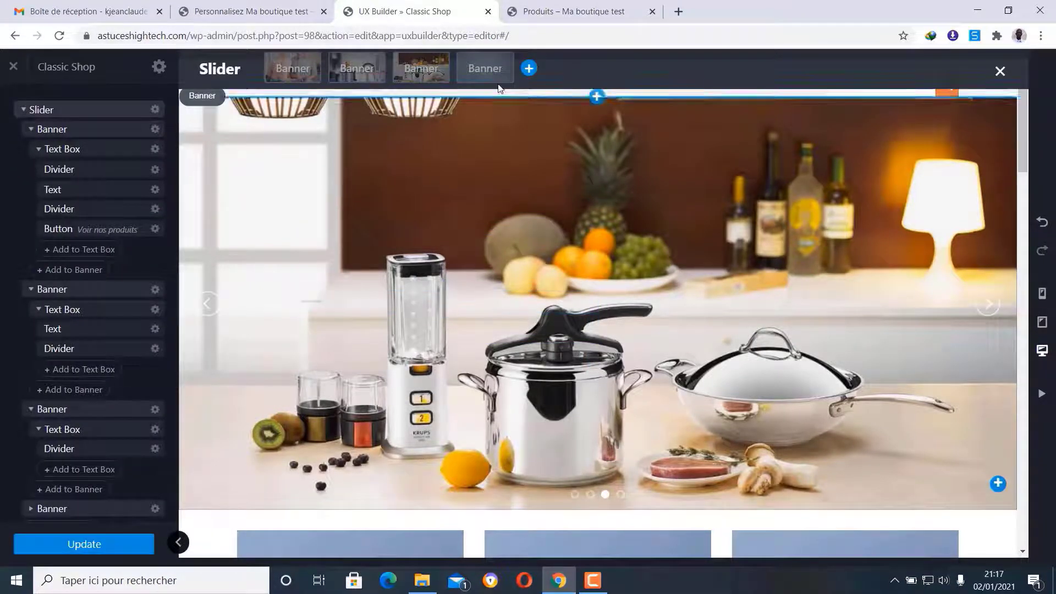
- Delete the fourth placeholder banner so the slider holds three slides
left_click(484, 70)
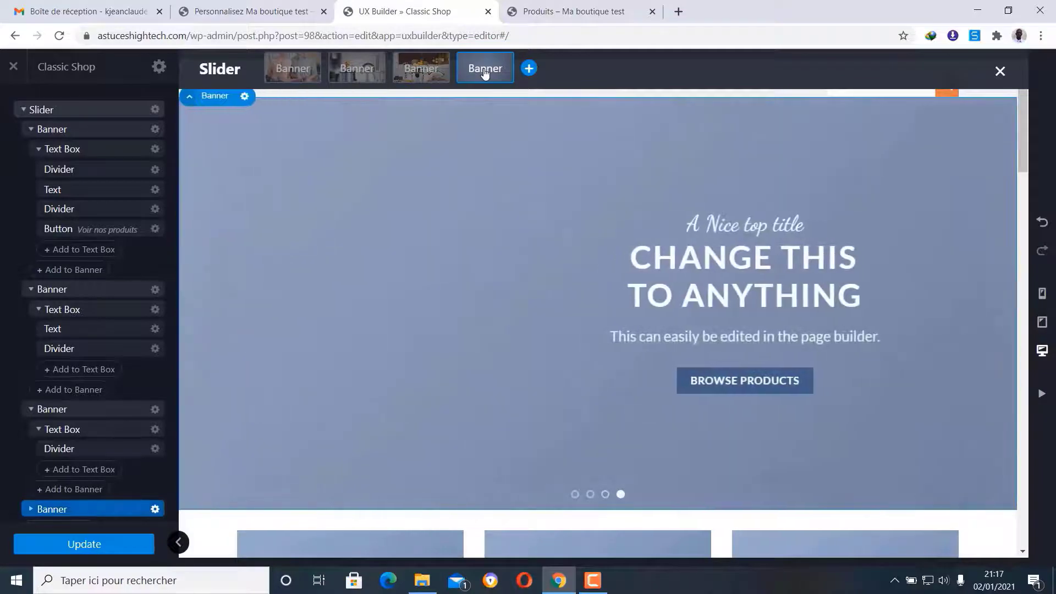
left_click(244, 98)
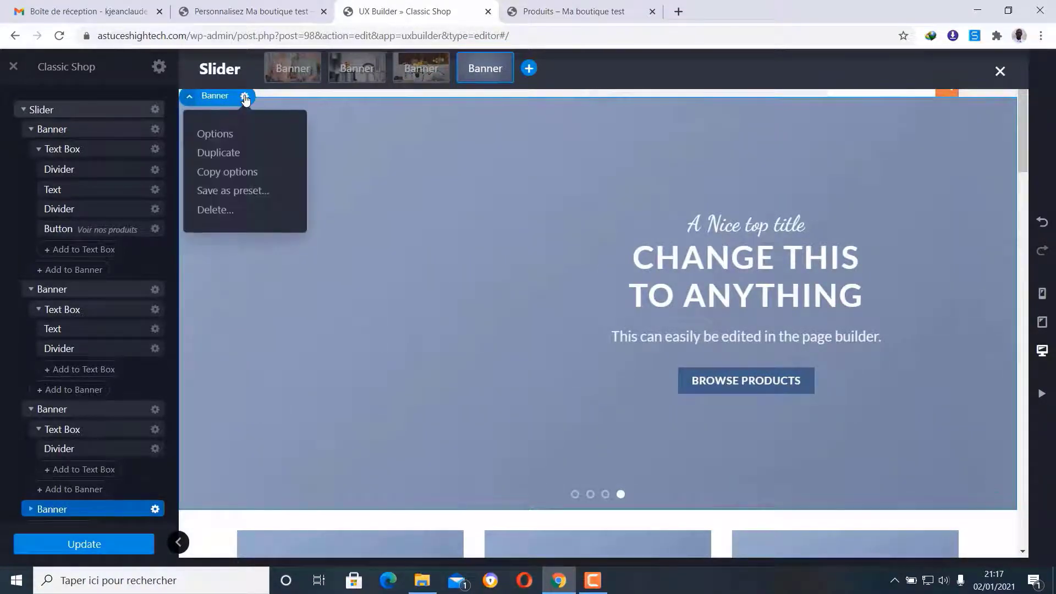
left_click(214, 212)
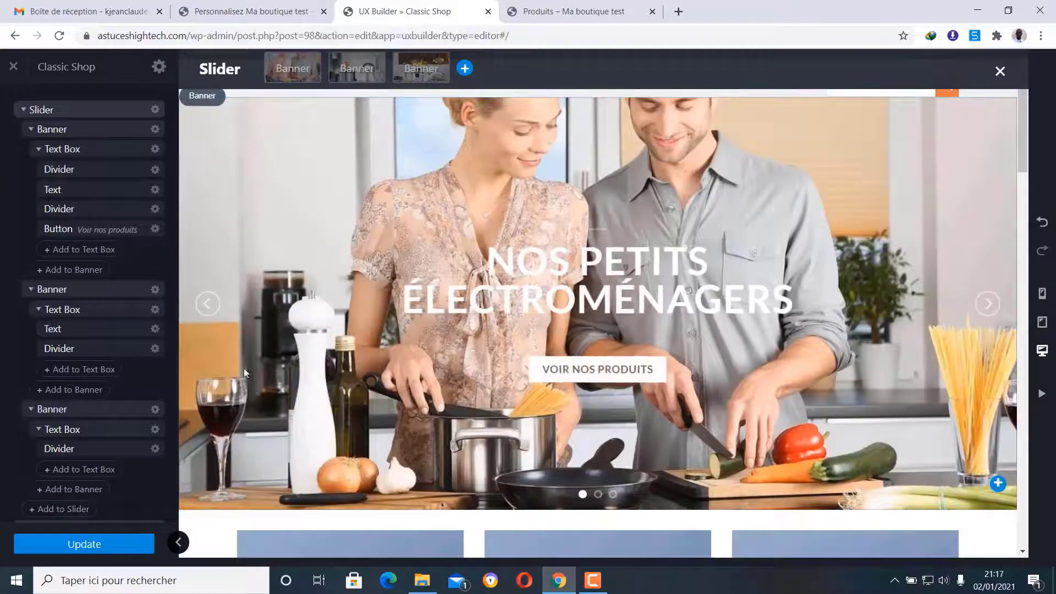
- Save the homepage with Update and return to the Produits shop page tab
left_click(96, 550)
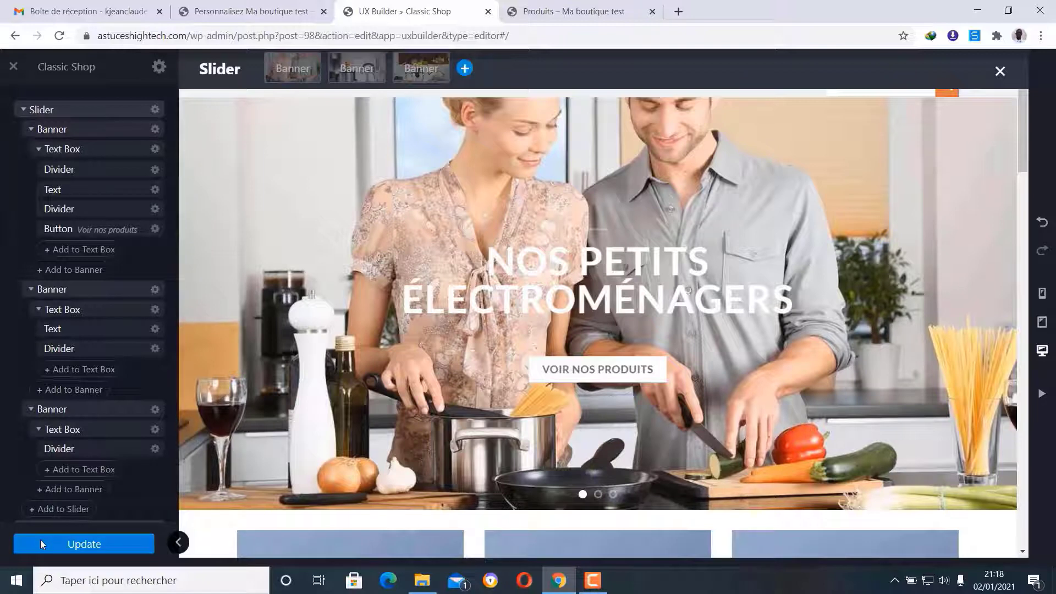
left_click(63, 536)
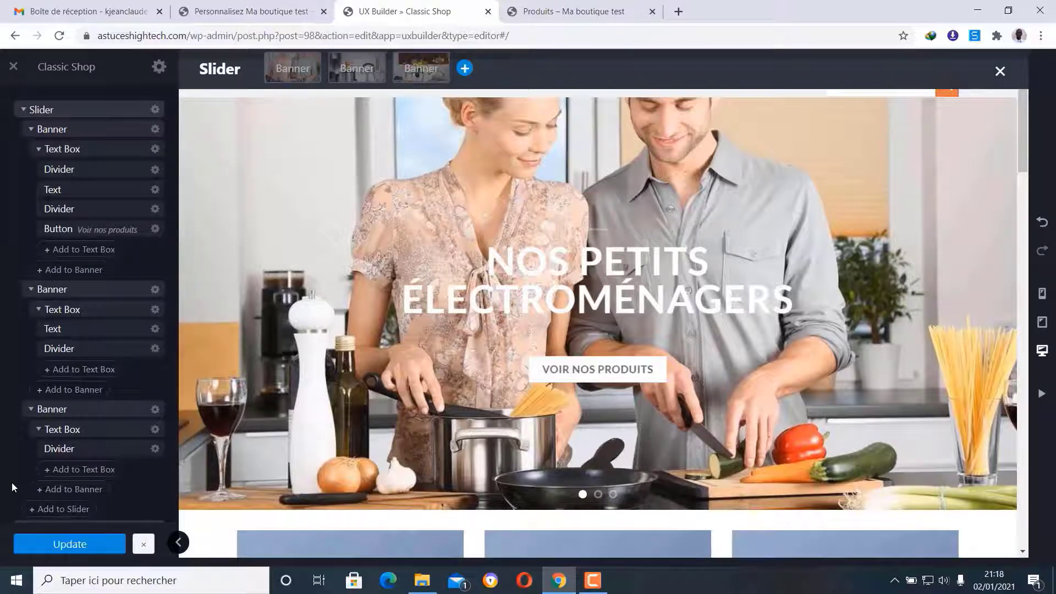
scroll(28, 308, "down", 4)
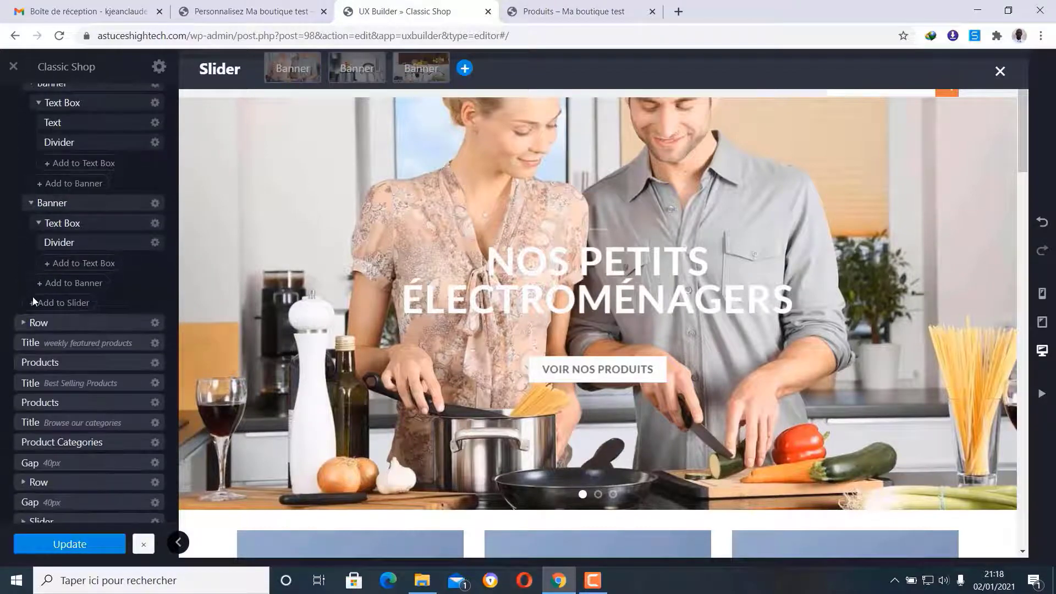
scroll(32, 297, "up", 4)
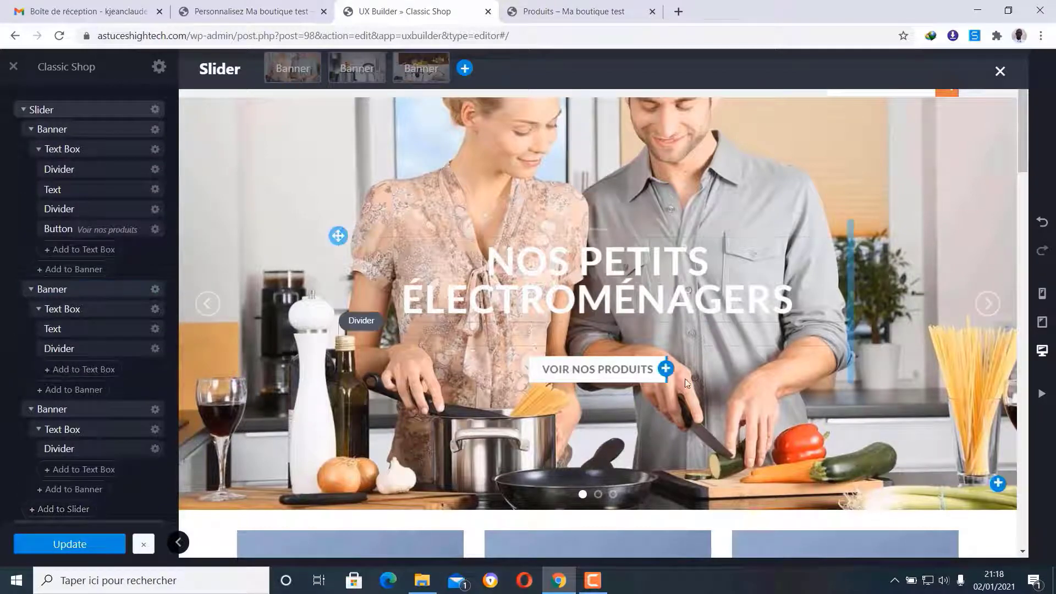
left_click(597, 7)
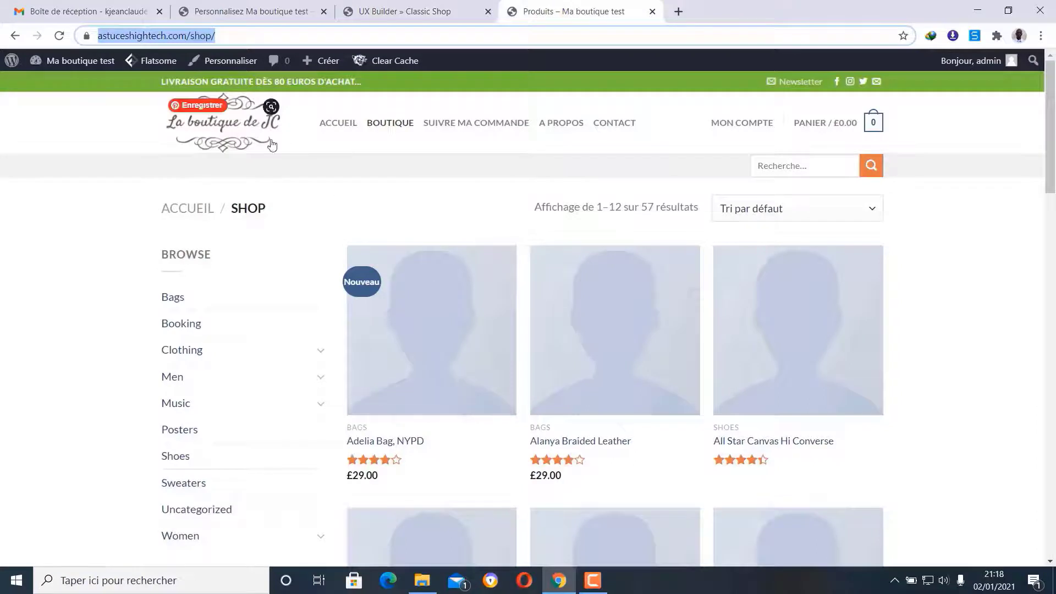
- Review the live homepage's three-banner slider, then return to UX Builder's OUR BLOG promo boxes
key("F5")
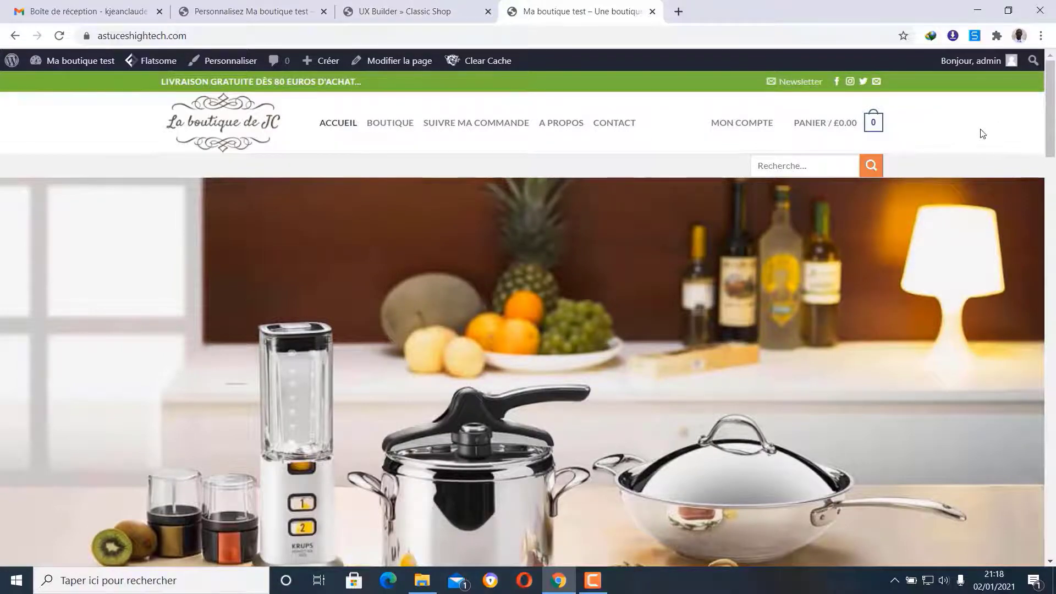
scroll(981, 133, "down", 1)
scroll(980, 132, "down", 6)
scroll(981, 138, "up", 5)
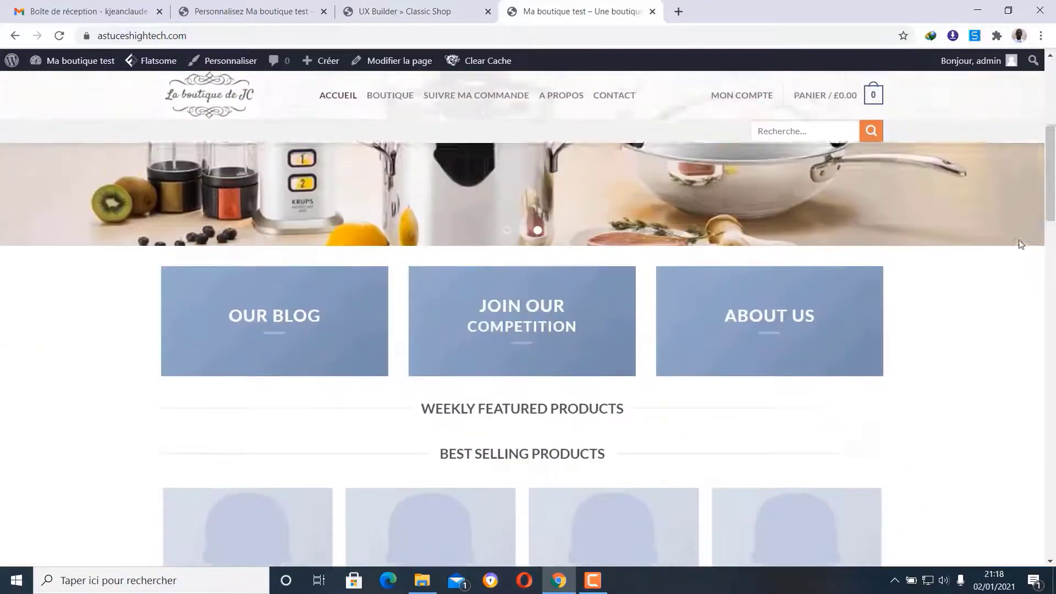
scroll(1040, 285, "up", 1)
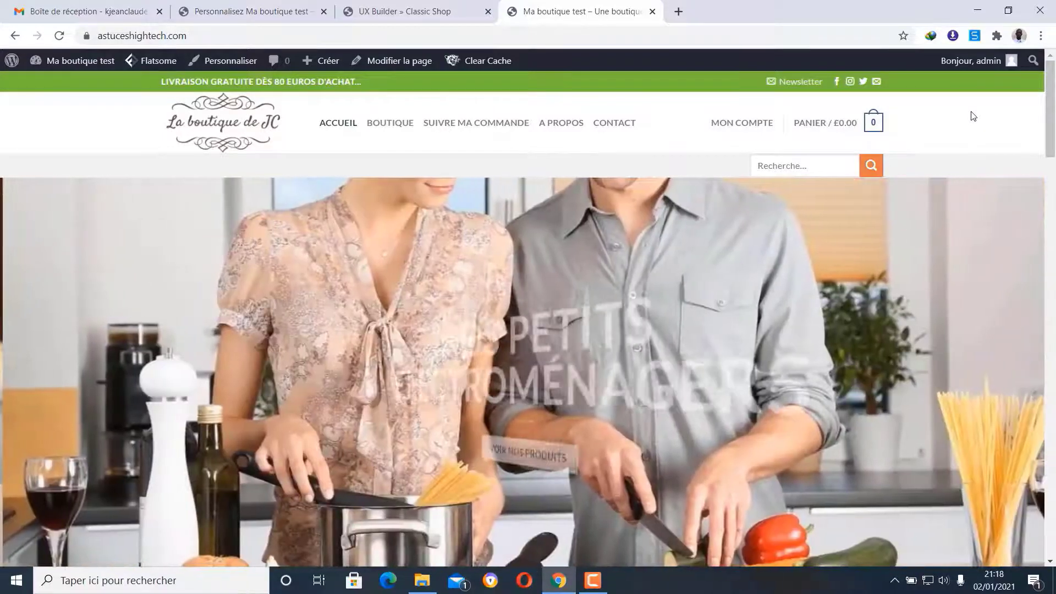
scroll(972, 113, "down", 1)
scroll(971, 110, "down", 3)
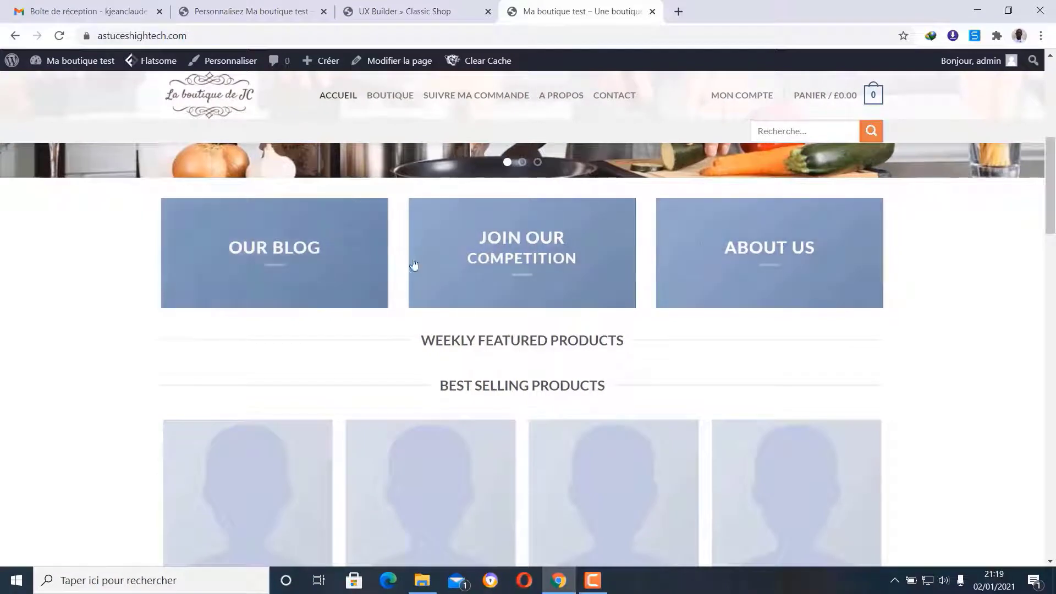
left_click(396, 11)
scroll(644, 247, "down", 3)
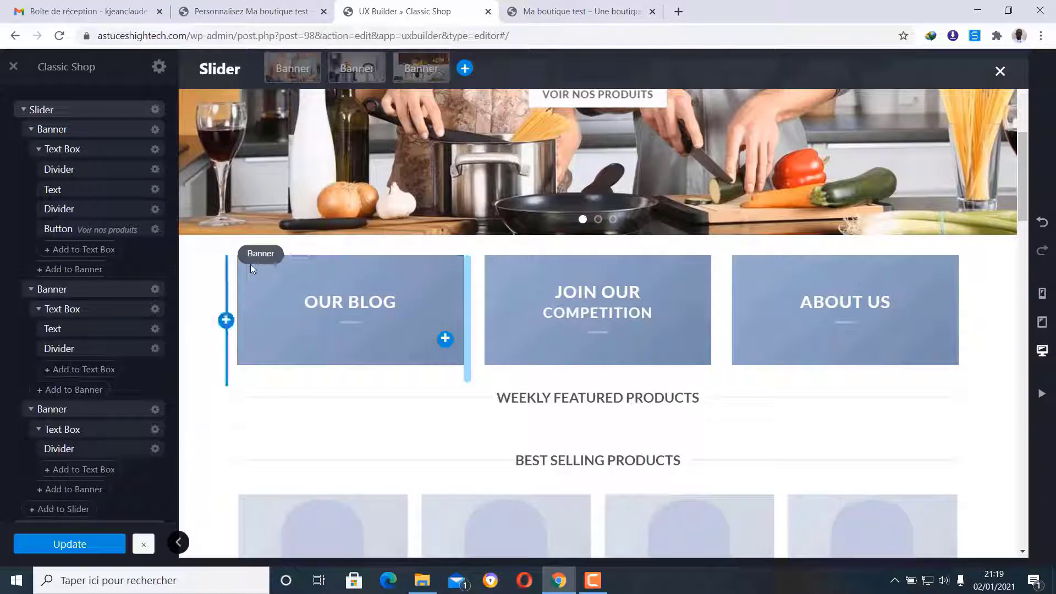
- Upload produit-original2, Supports clients and images (4) as background options for the Our Blog box
left_click(266, 255)
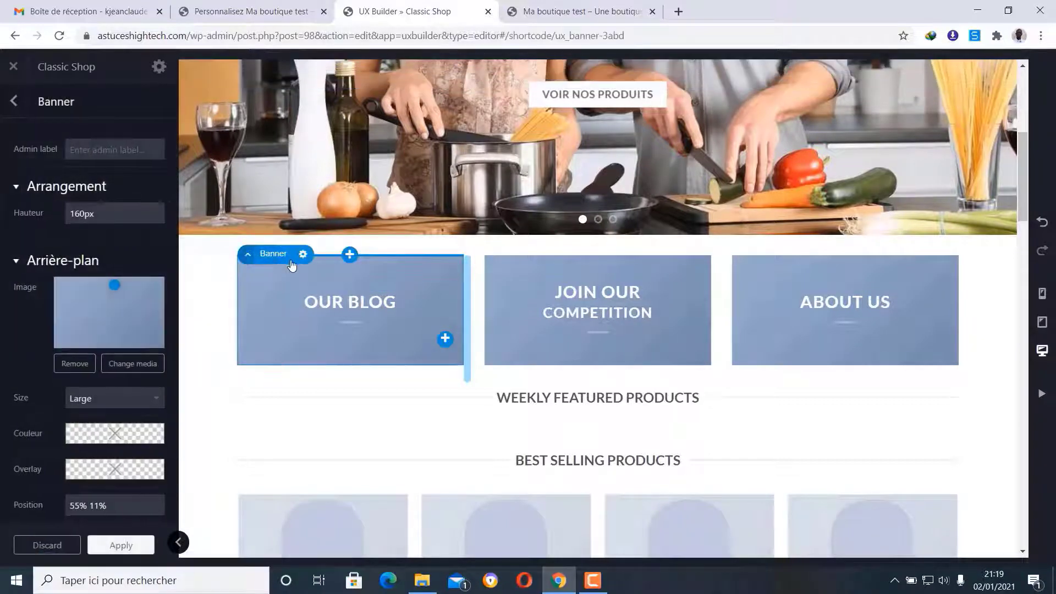
left_click(126, 365)
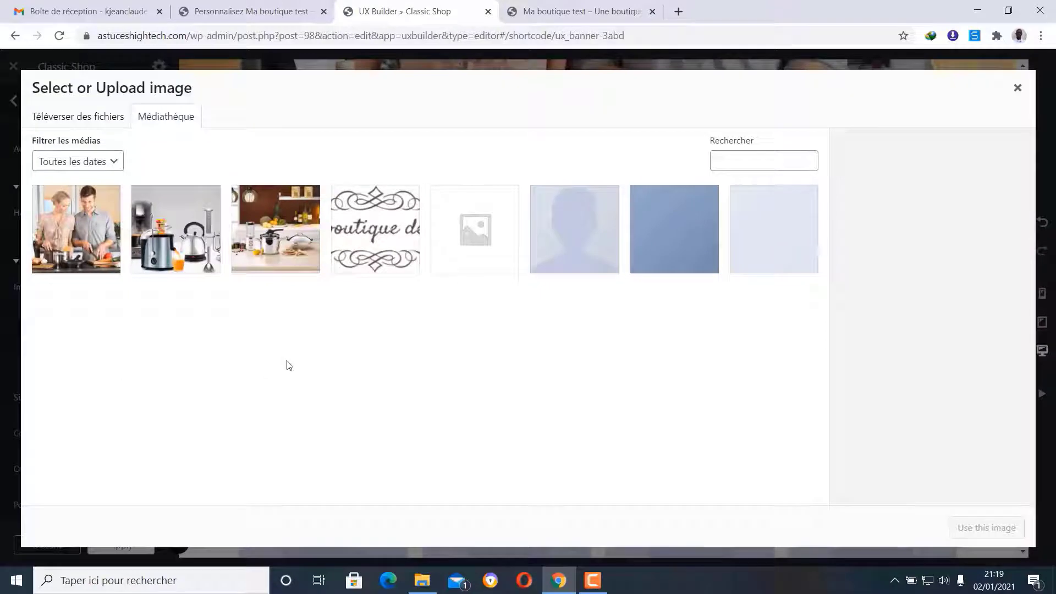
left_click(76, 115)
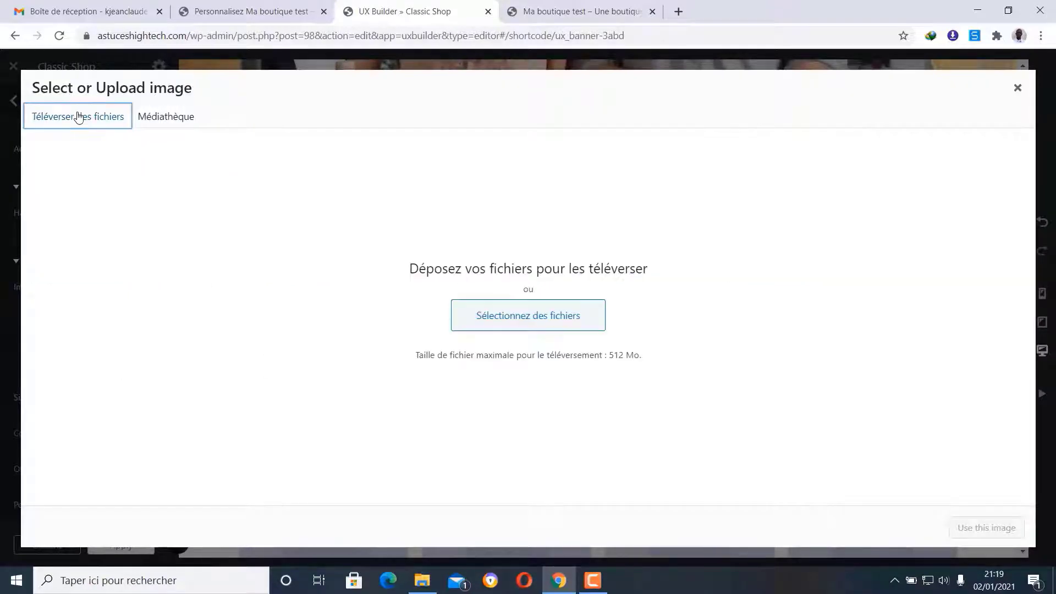
left_click(547, 324)
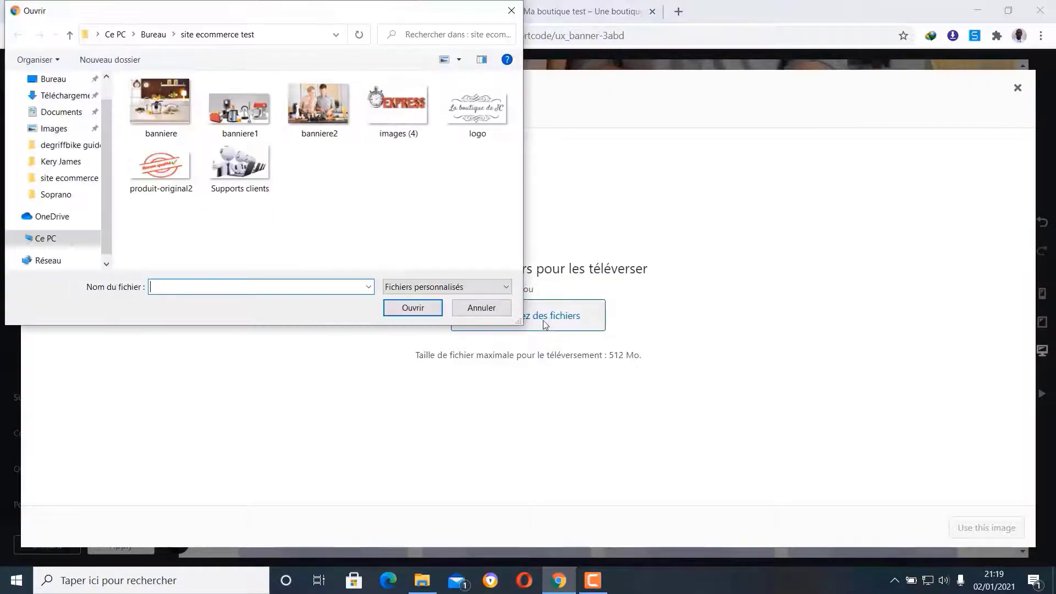
left_click(133, 149)
left_click(212, 148)
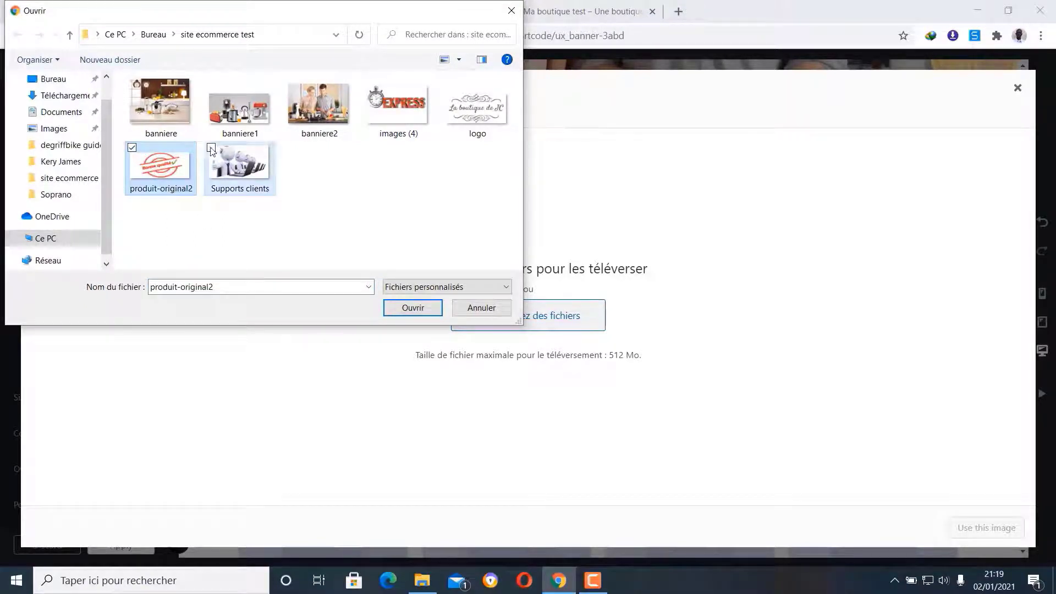
left_click(372, 82)
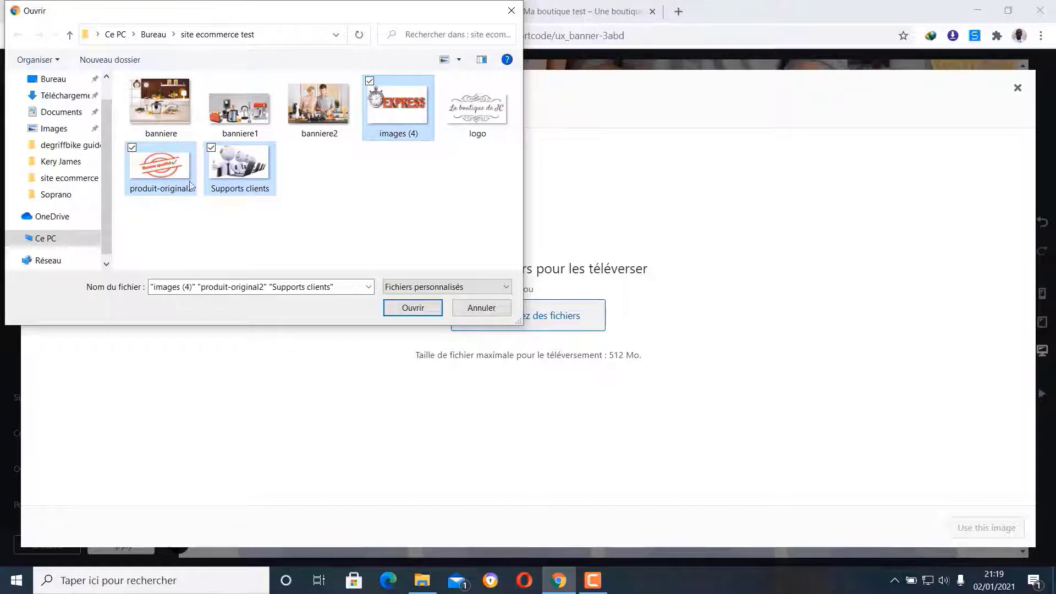
left_click(412, 307)
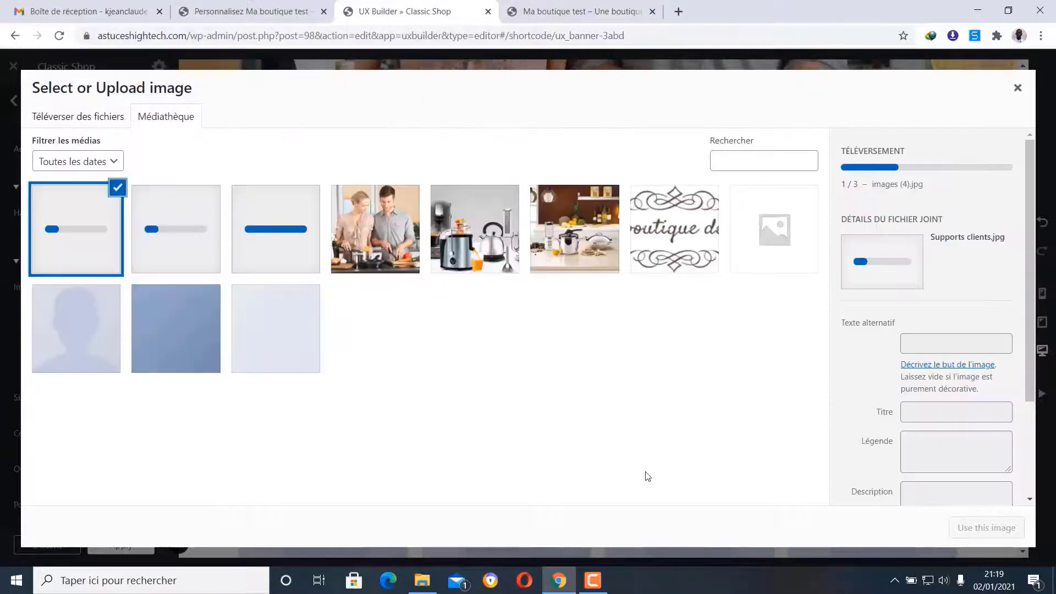
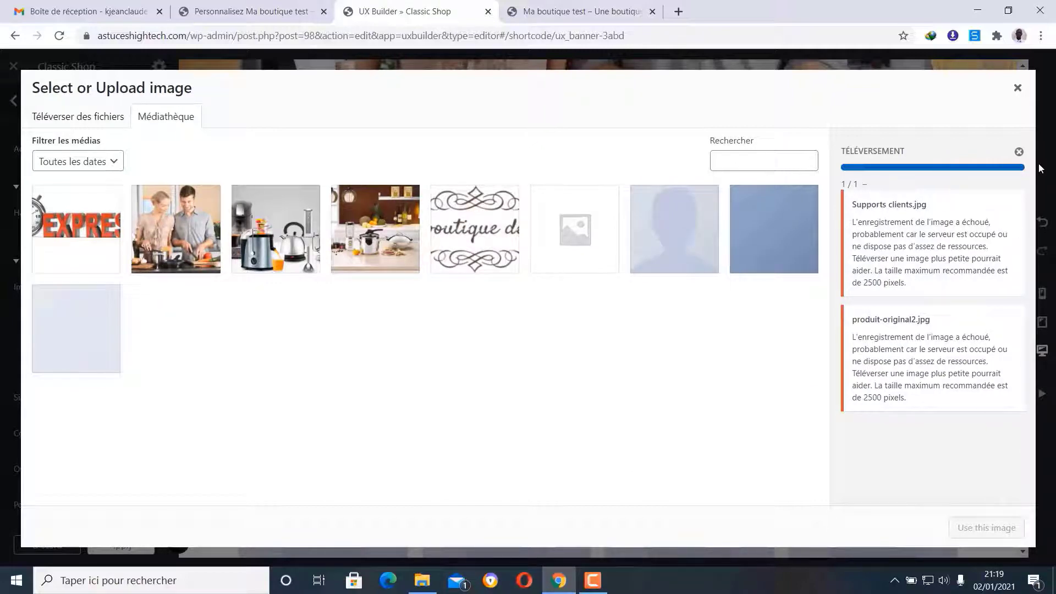
- Dismiss the upload errors and set the EXPRESS stopwatch image as the Our Blog banner's background
left_click(1018, 154)
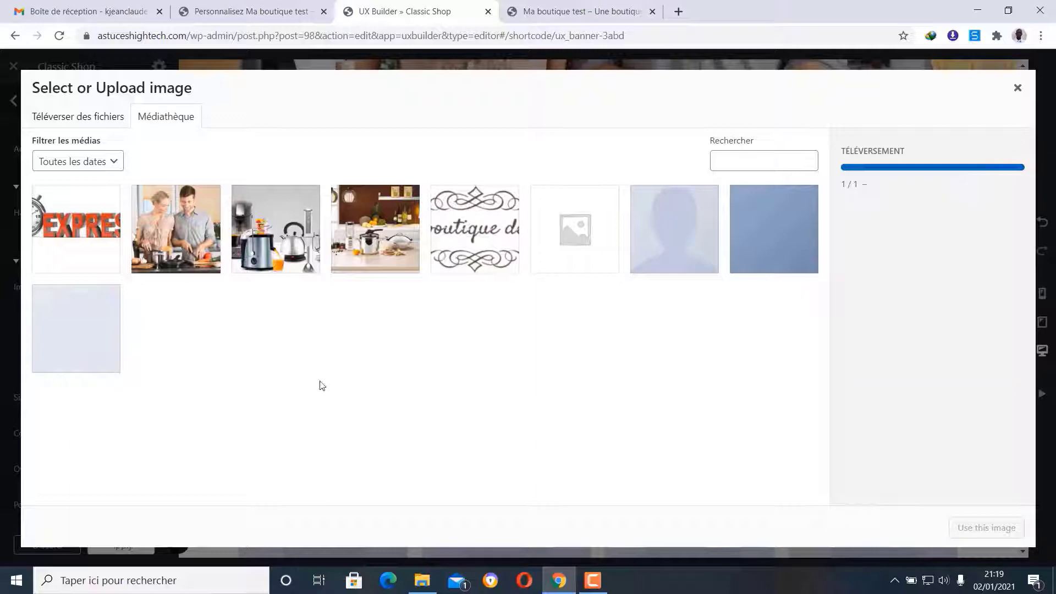
left_click(92, 217)
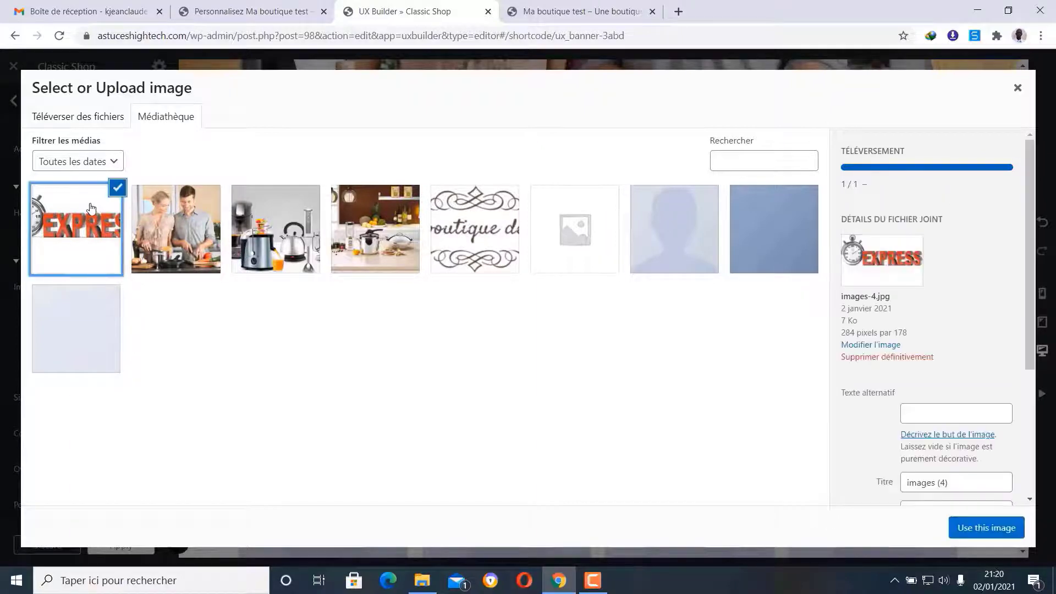
left_click(1001, 529)
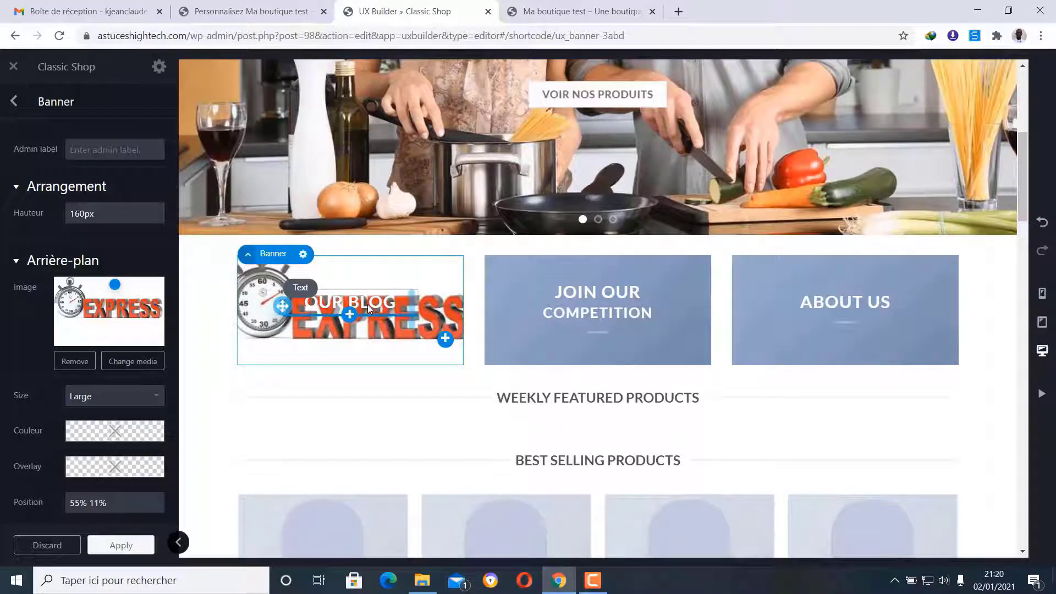
- Replace the OUR BLOG heading text with LIVRAISON RAPIDE
left_click(15, 102)
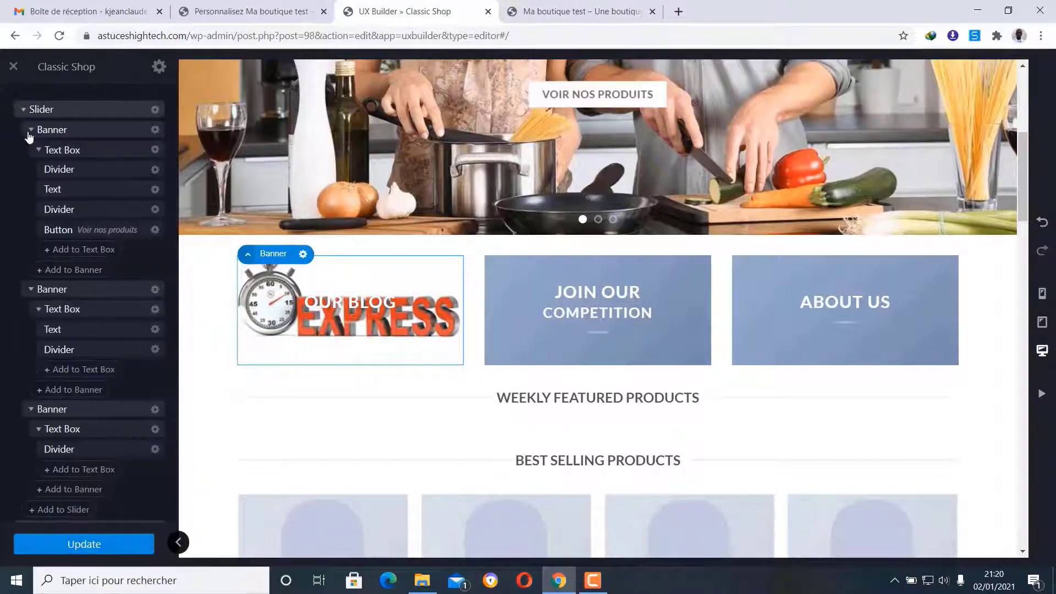
left_click(371, 298)
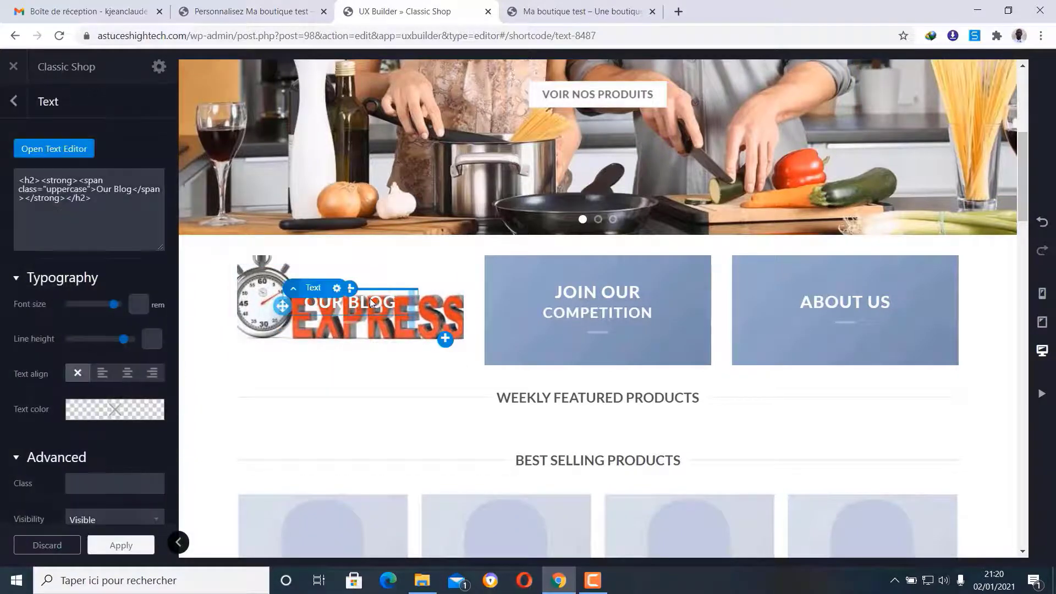
left_click(38, 153)
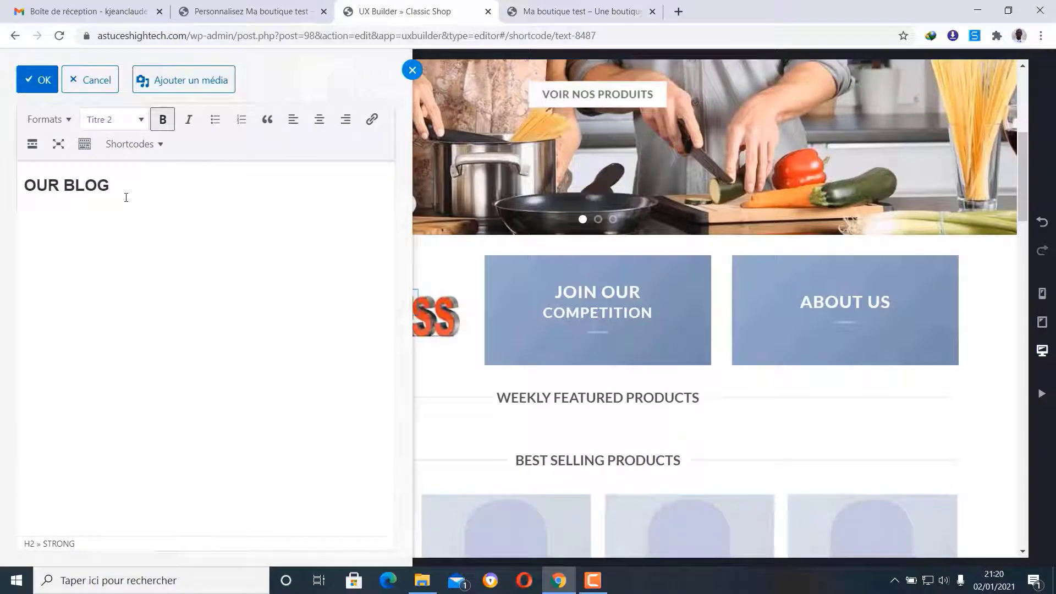
left_click_drag(111, 186, 14, 181)
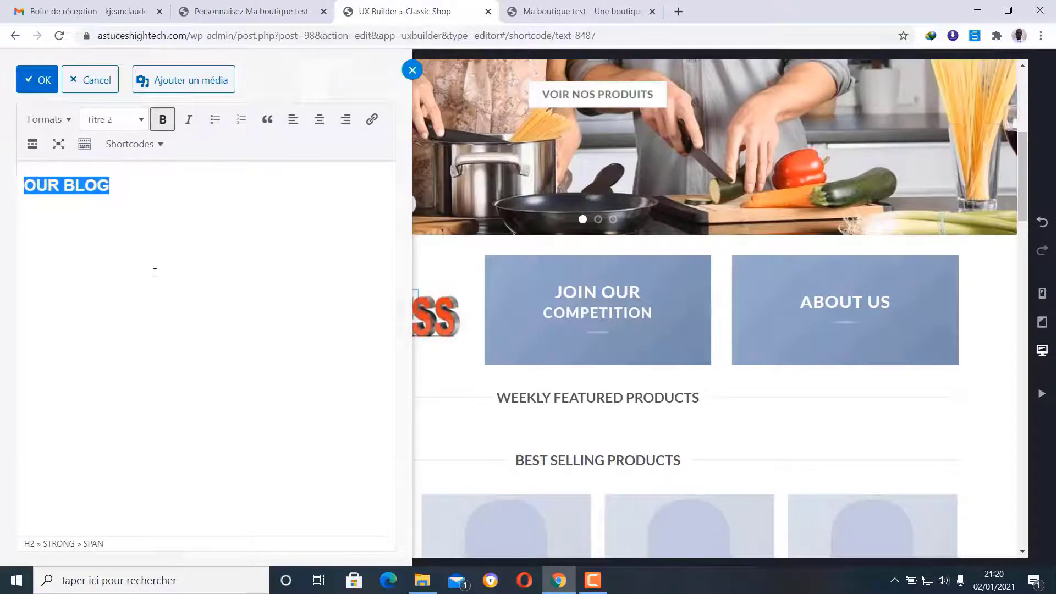
type("LIVRAI")
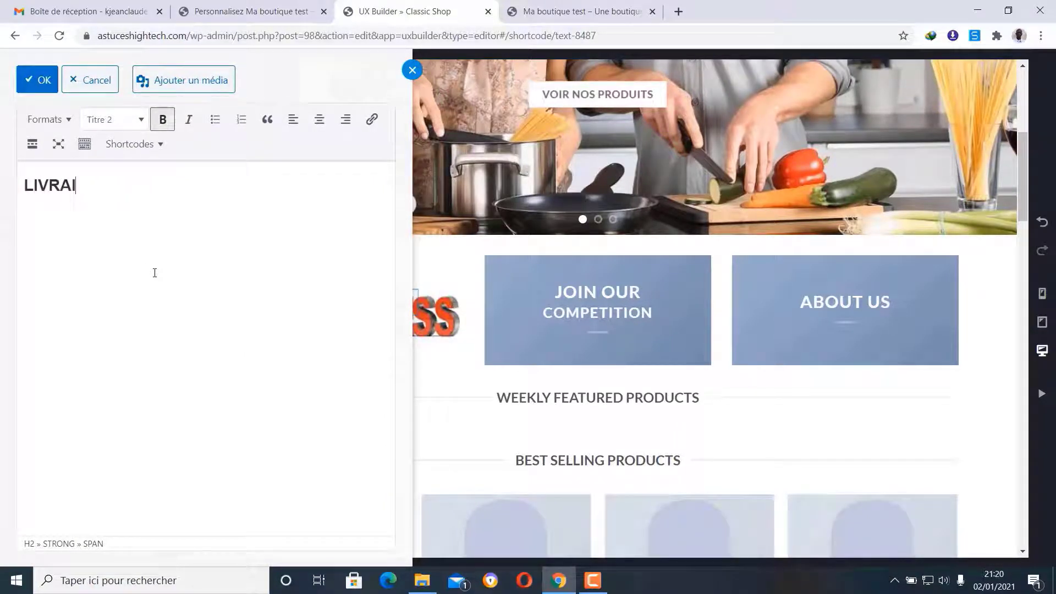
type("SON RAPIDE")
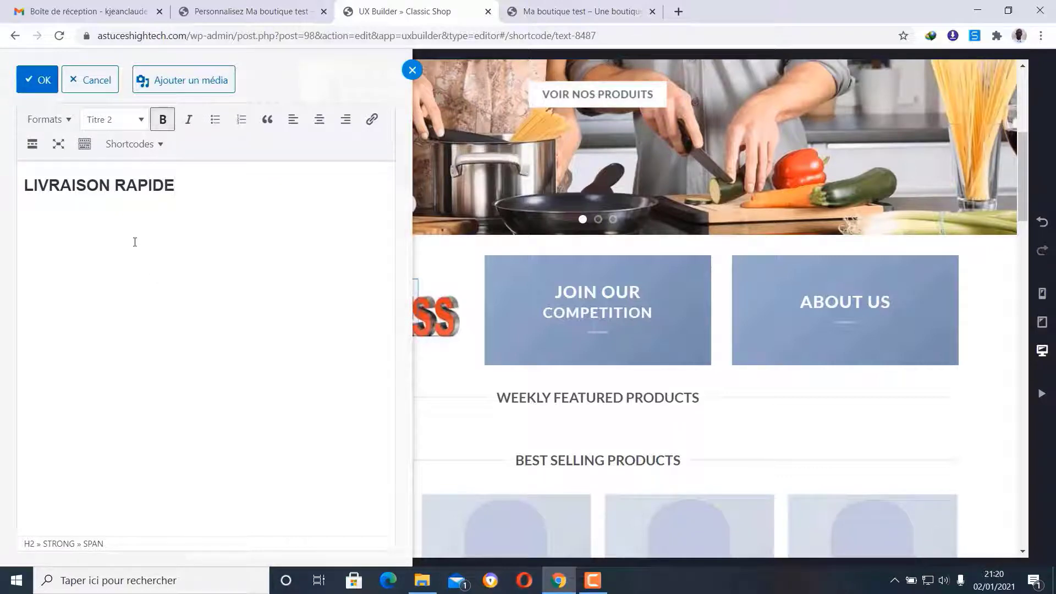
left_click(36, 80)
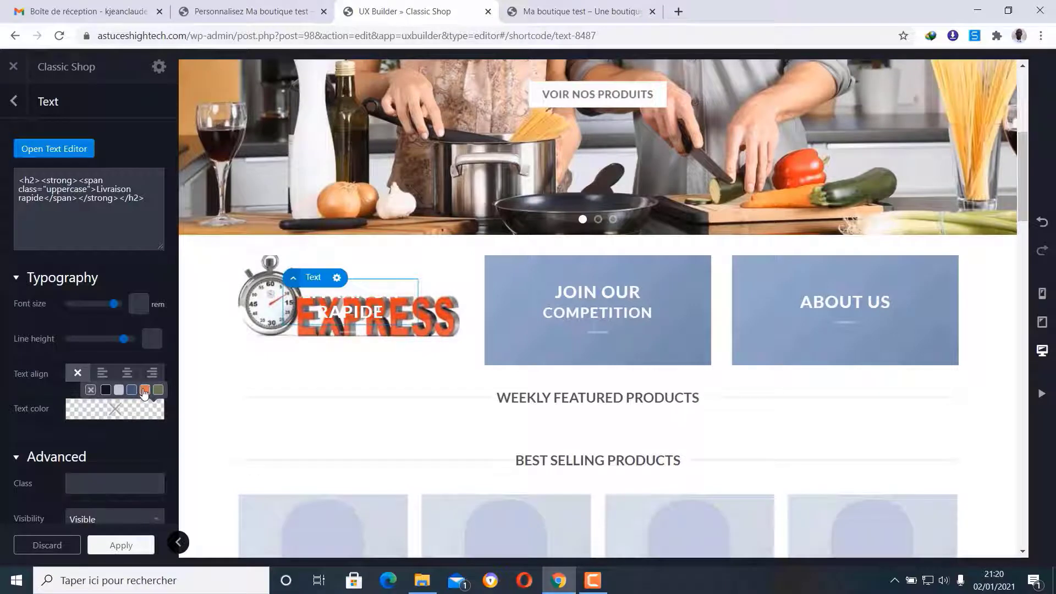
- Make the LIVRAISON RAPIDE heading black and right-aligned
left_click(145, 390)
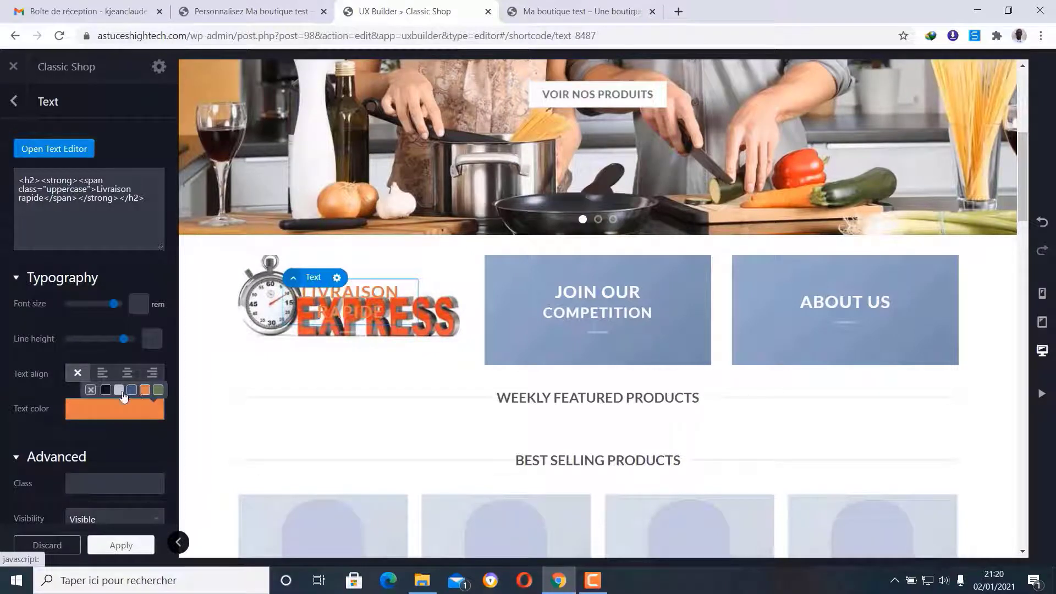
left_click(107, 391)
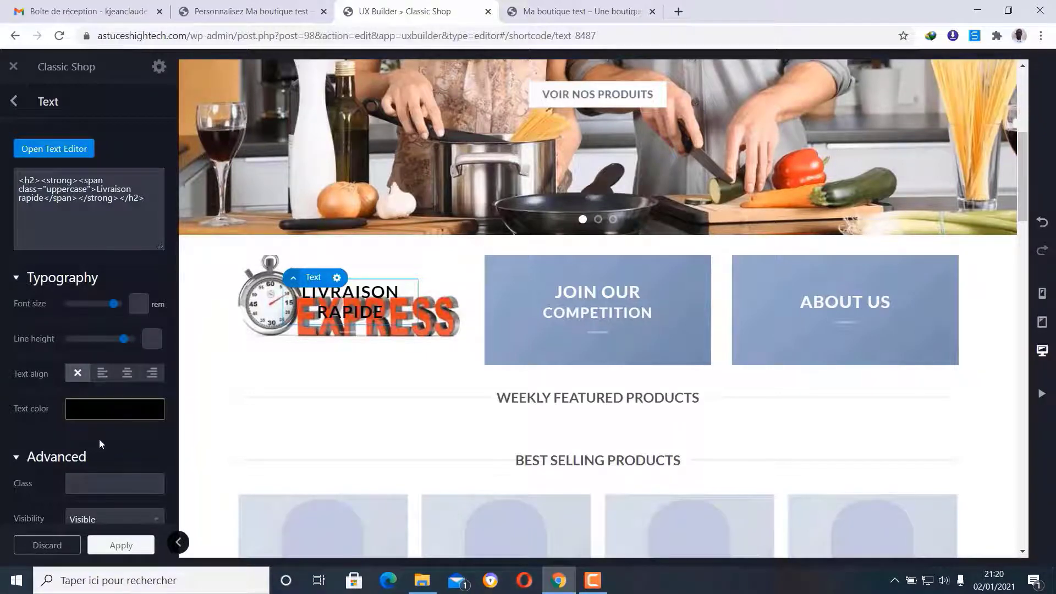
left_click(153, 373)
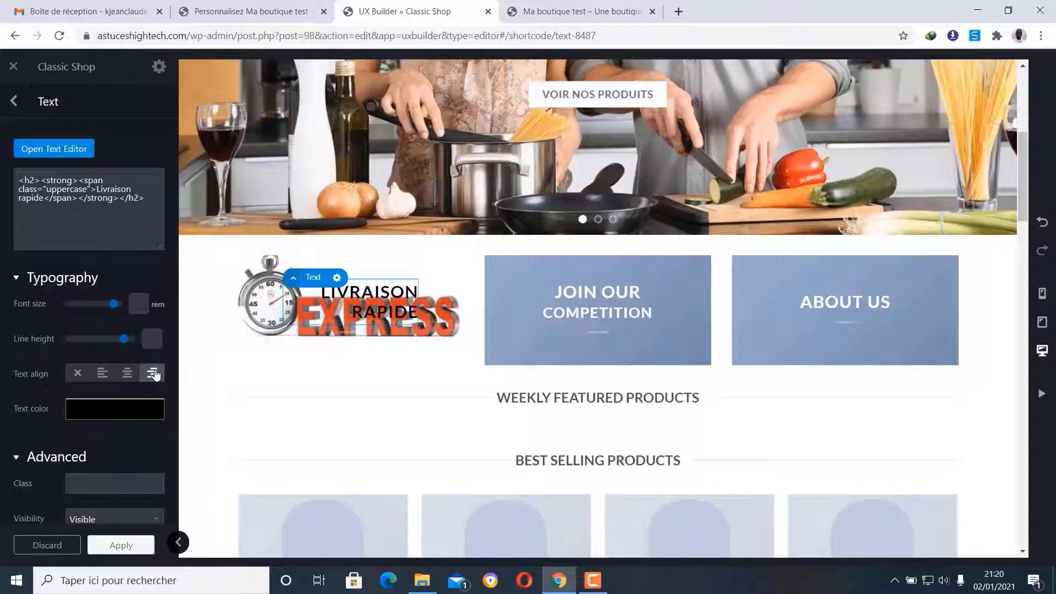
left_click(12, 102)
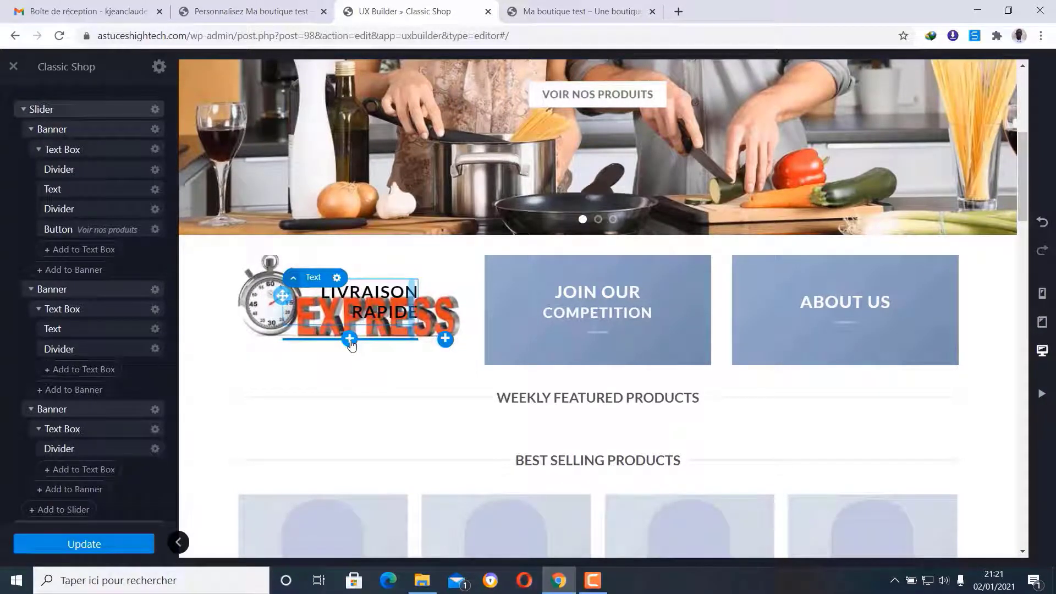
- Delete the LIVRAISON RAPIDE heading from the EXPRESS banner
left_click(350, 339)
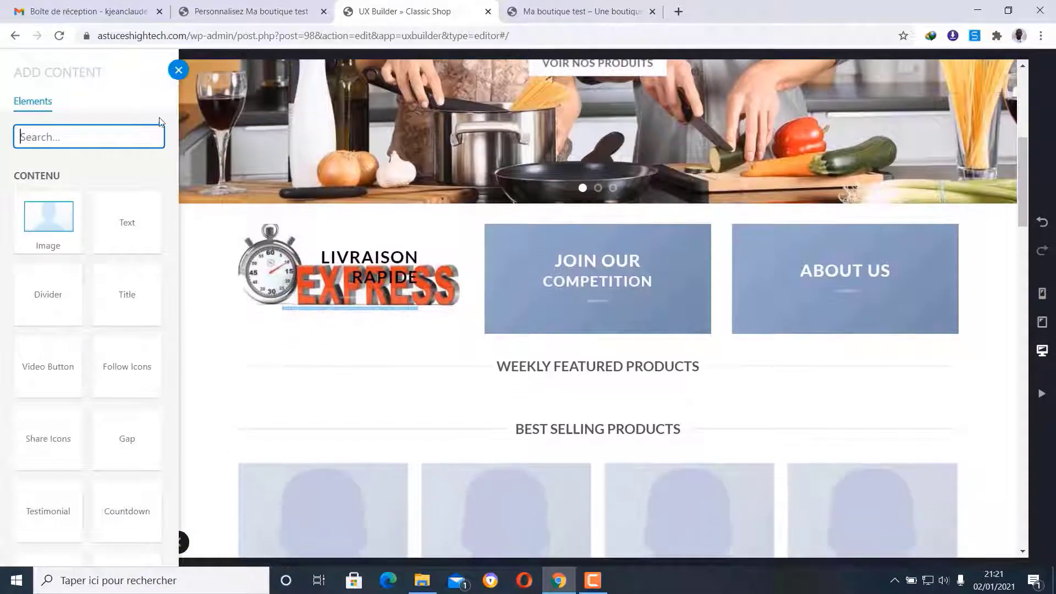
left_click(178, 70)
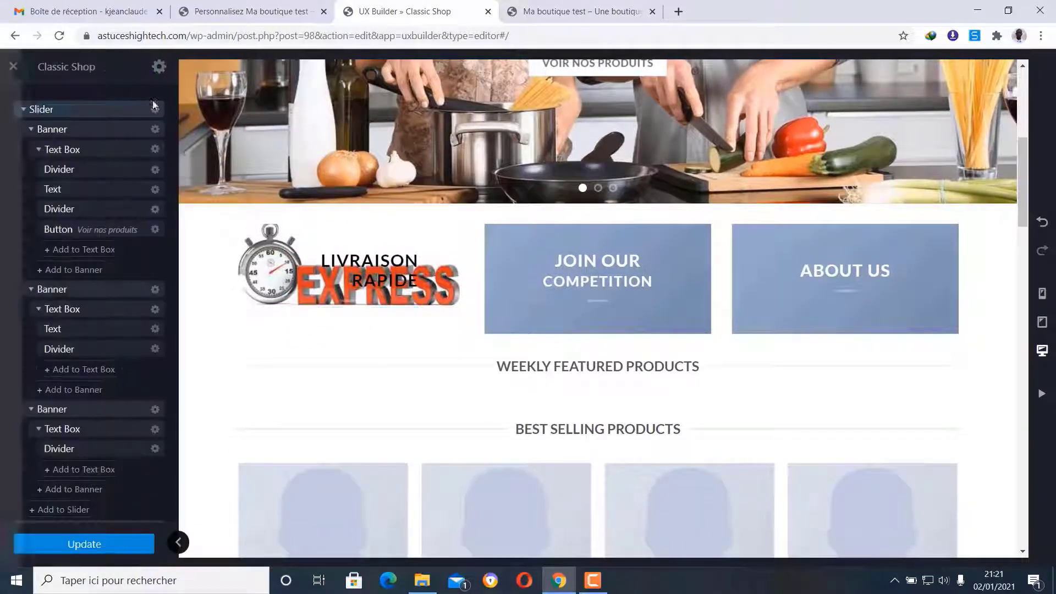
left_click(311, 256)
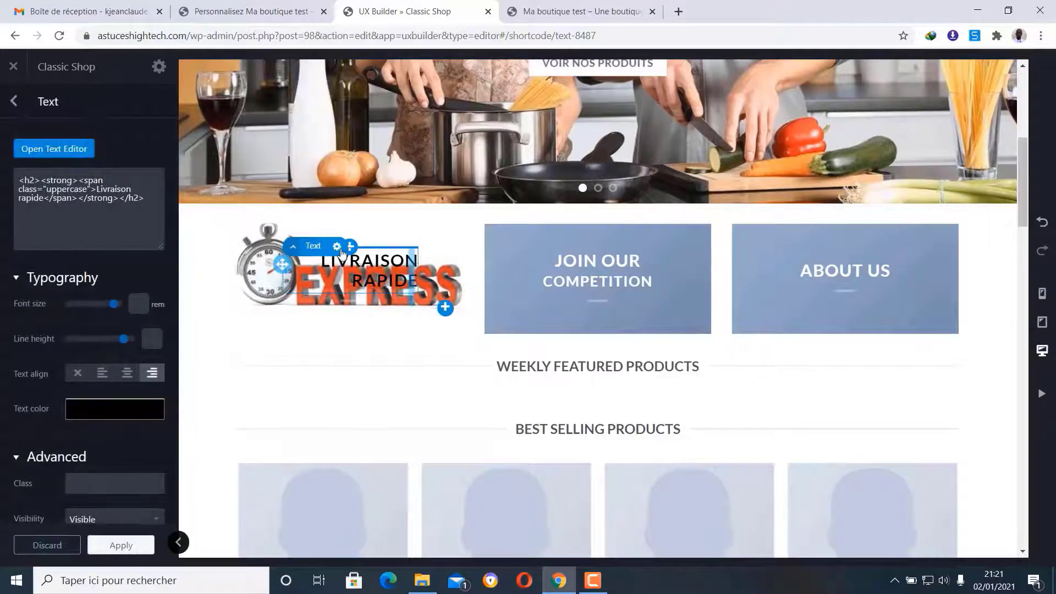
left_click(337, 247)
left_click(322, 361)
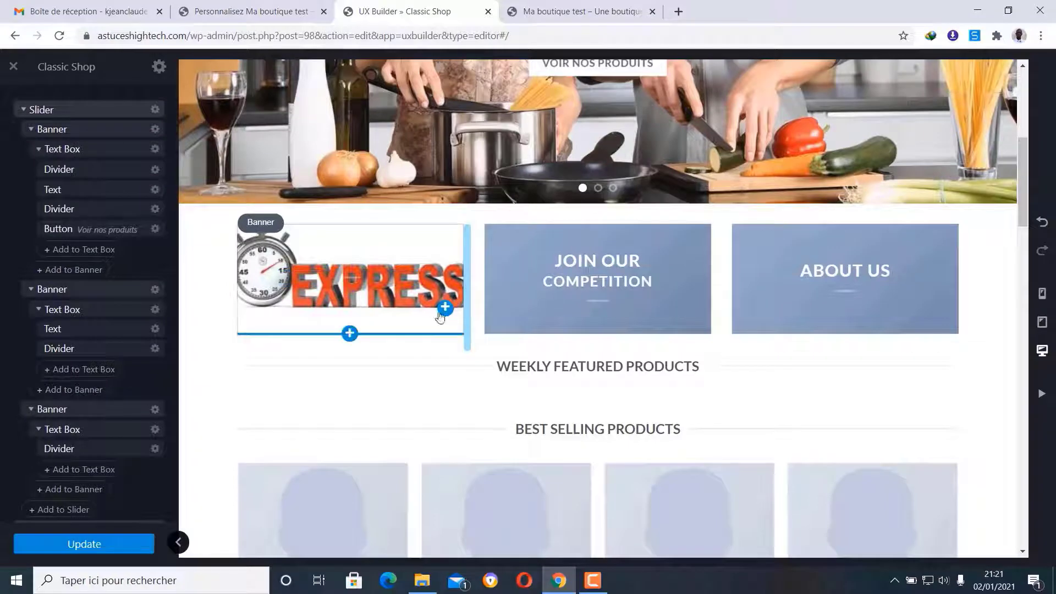
- Add a Text element from the Contenu list beneath the EXPRESS banner
left_click(349, 334)
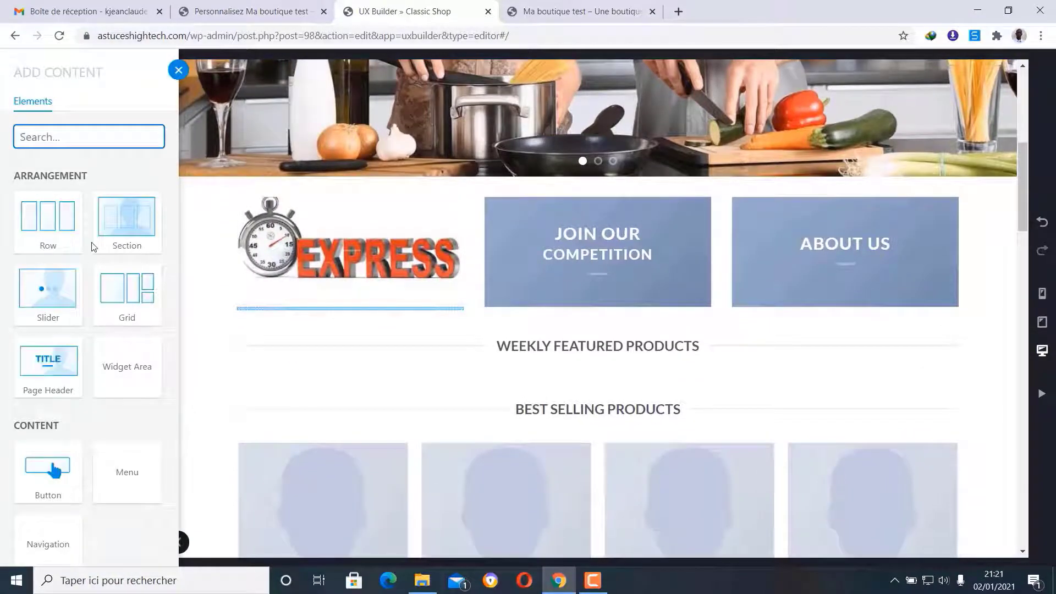
scroll(104, 308, "down", 3)
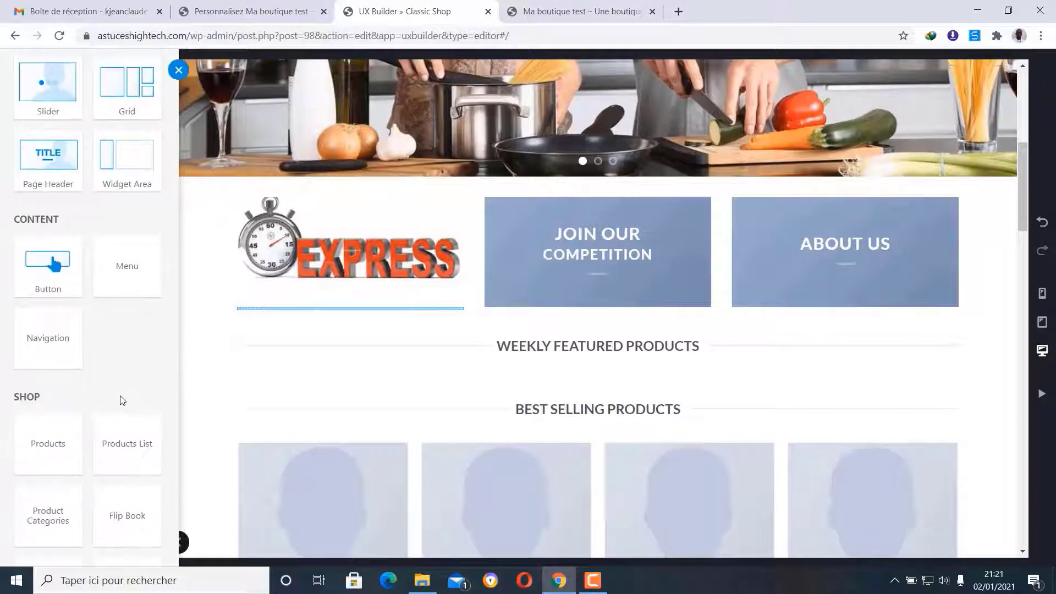
scroll(121, 418, "up", 2)
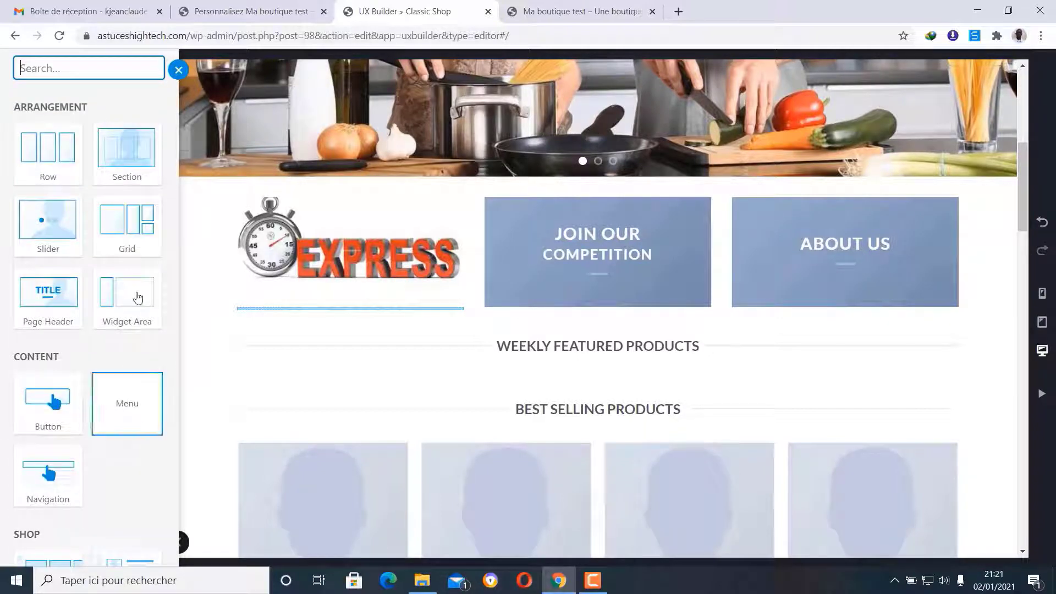
scroll(113, 181, "up", 2)
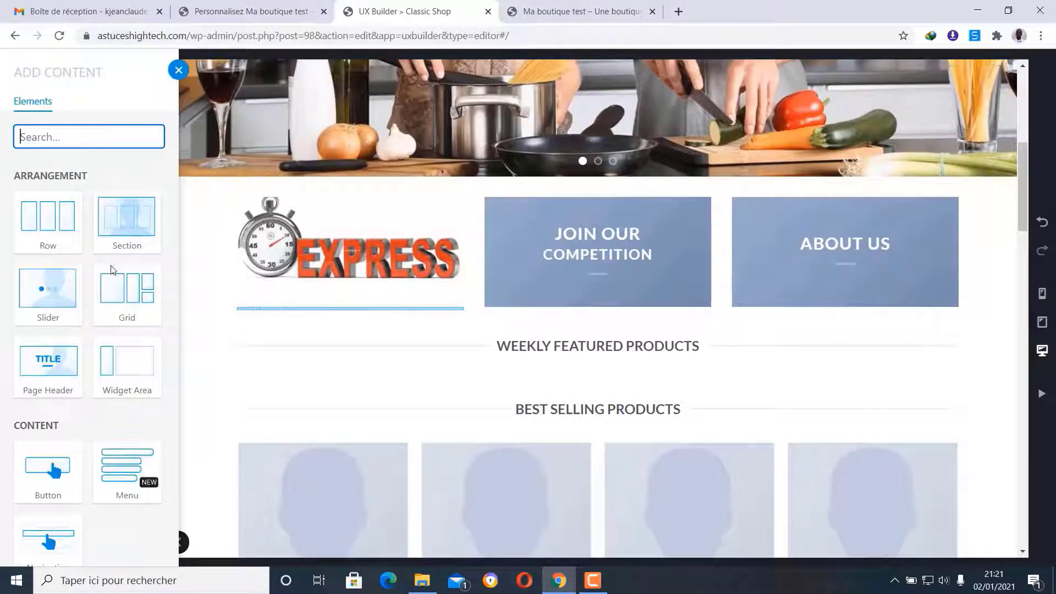
scroll(111, 290, "down", 6)
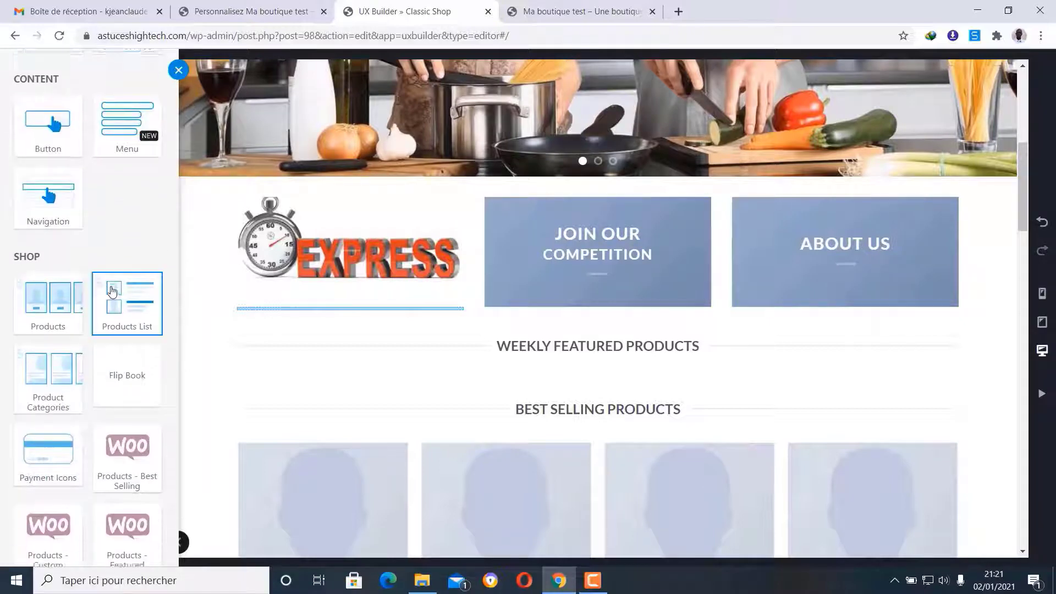
scroll(112, 290, "down", 4)
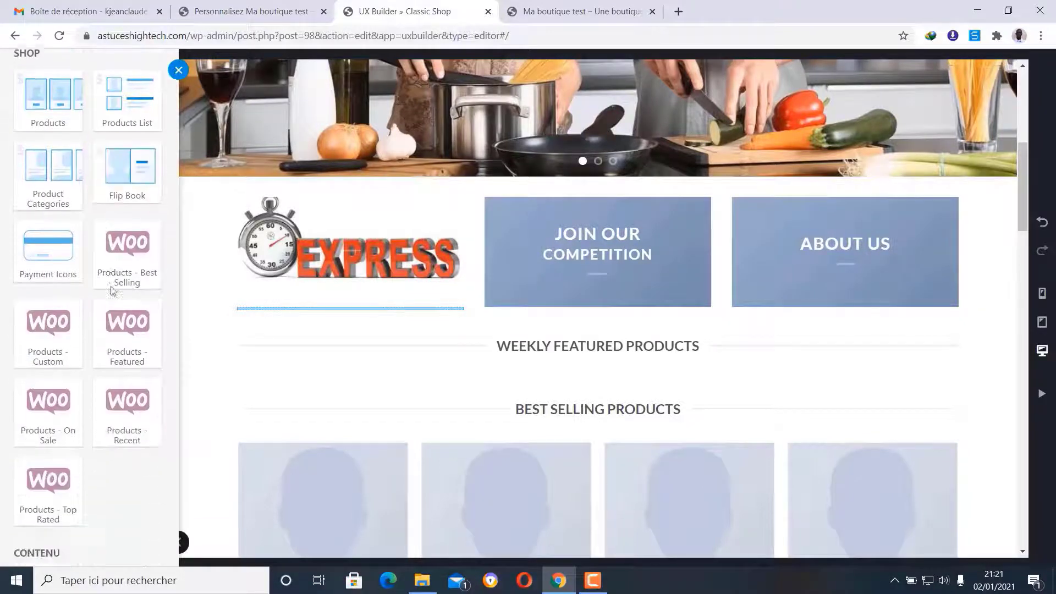
scroll(111, 290, "down", 5)
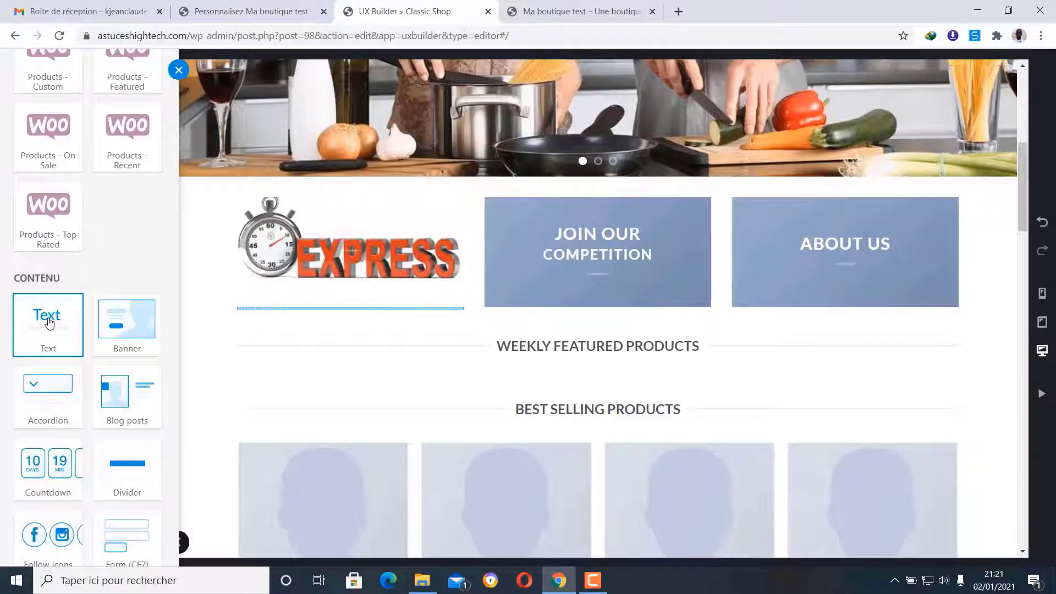
left_click(49, 323)
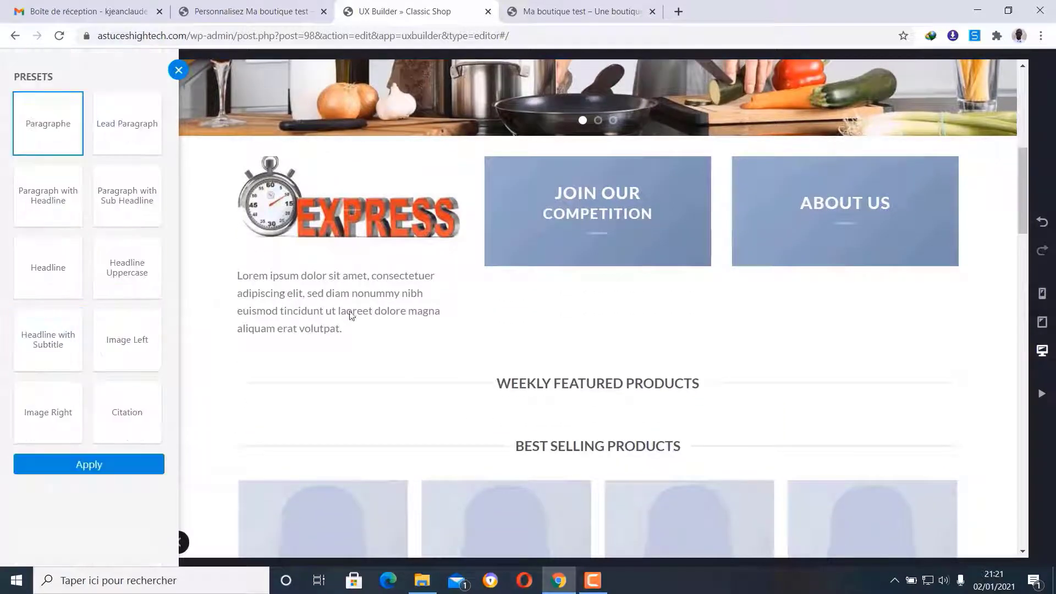
- Apply the paragraph preset and replace Lorem ipsum with a centred 'Livraison rapide' caption
left_click(97, 466)
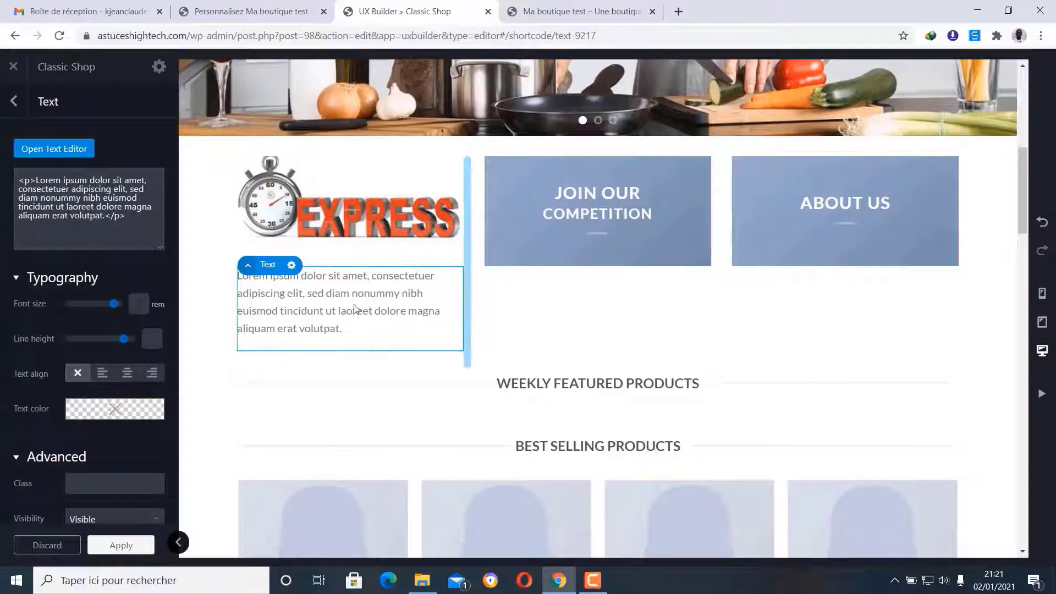
left_click(49, 149)
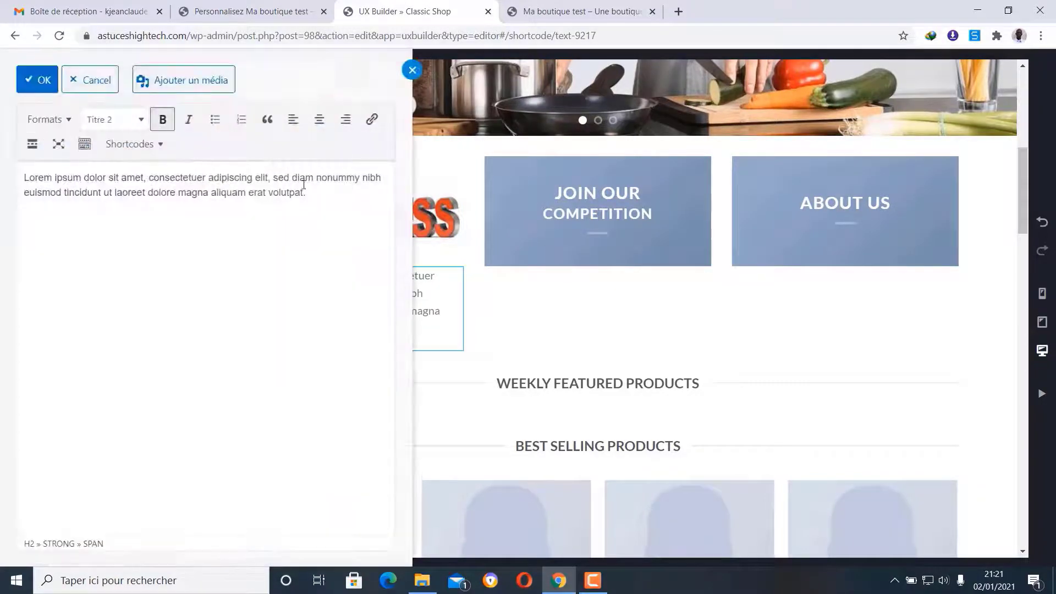
left_click_drag(327, 188, 22, 177)
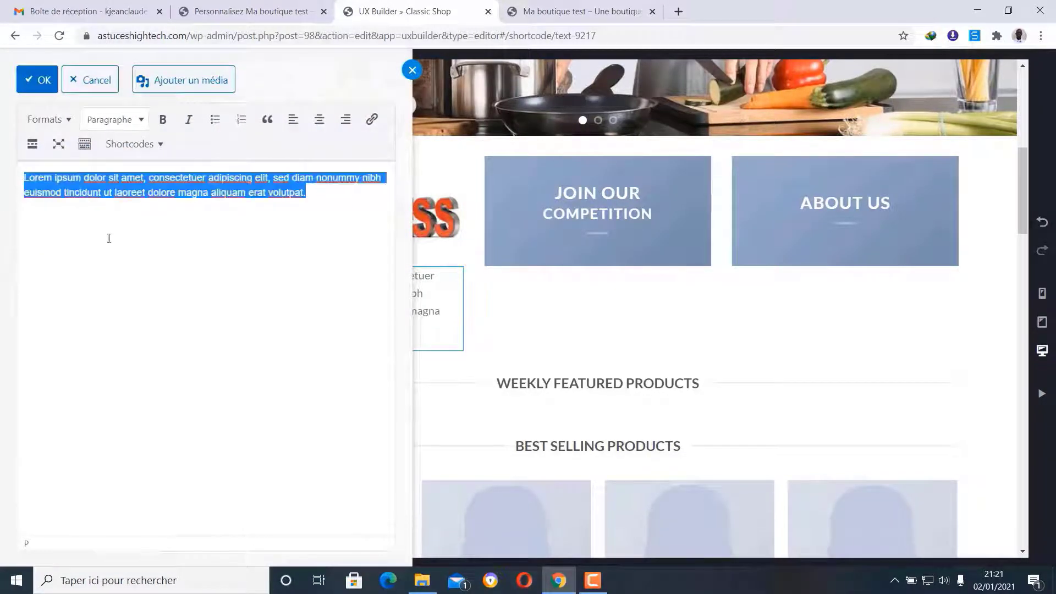
type("Liv")
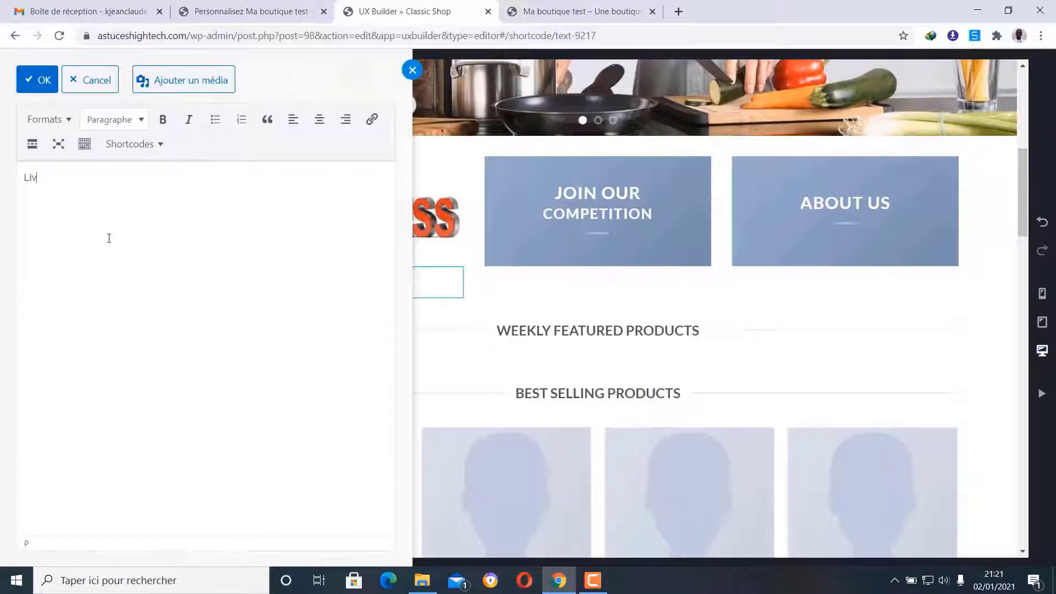
type("raison rapide")
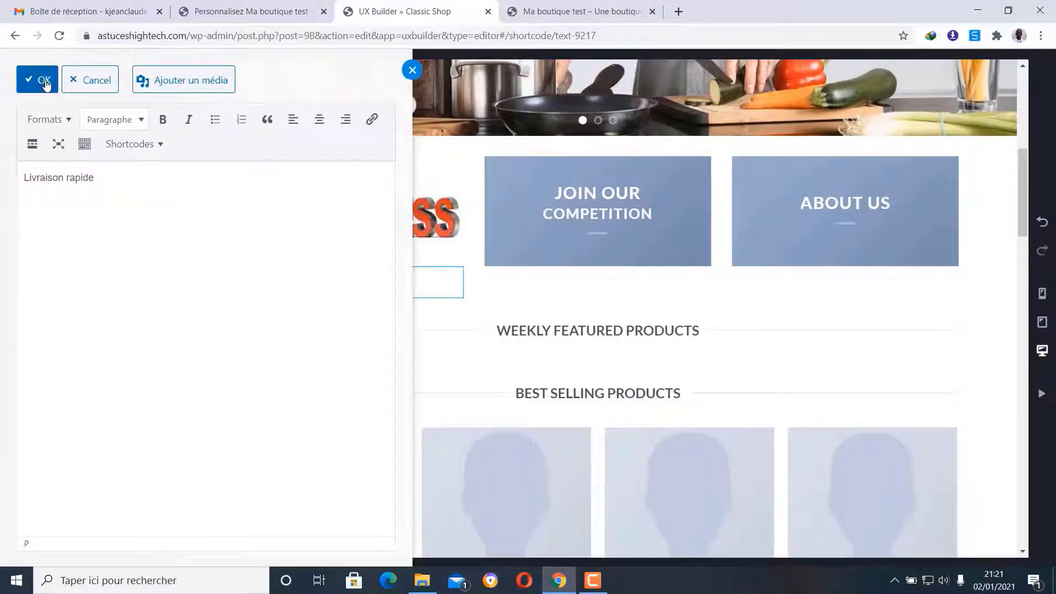
left_click(319, 119)
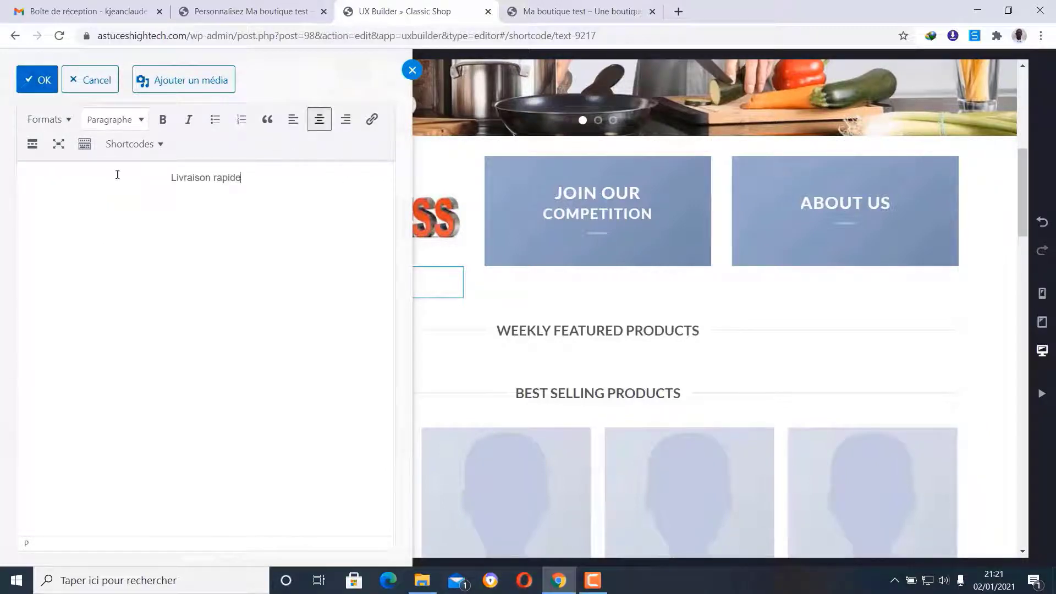
left_click(27, 68)
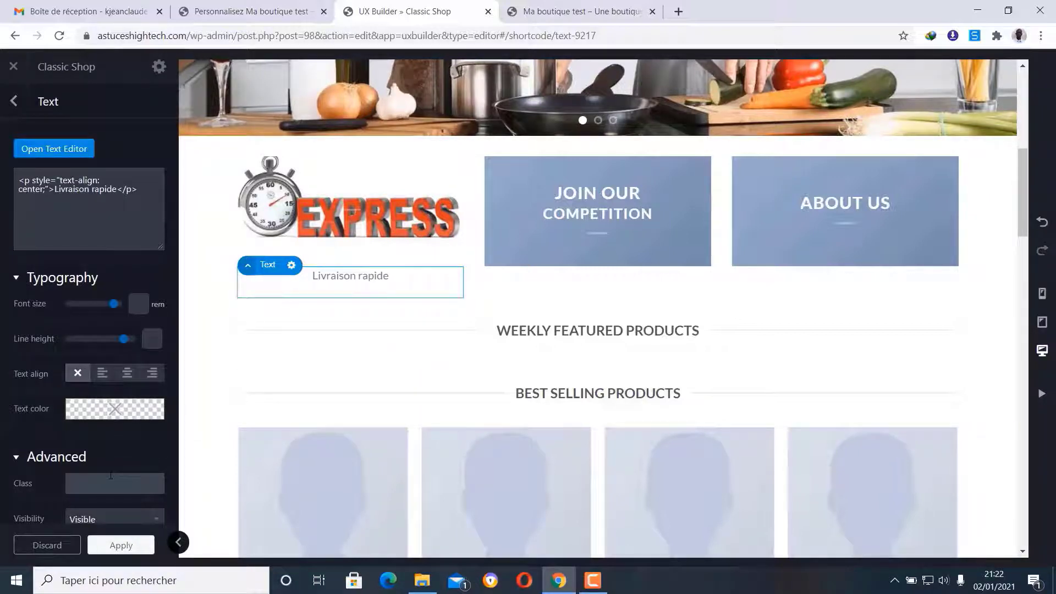
- Retype the caption in capitals as 'LIVRAISON RAPIDE' and make it bold
left_click(11, 102)
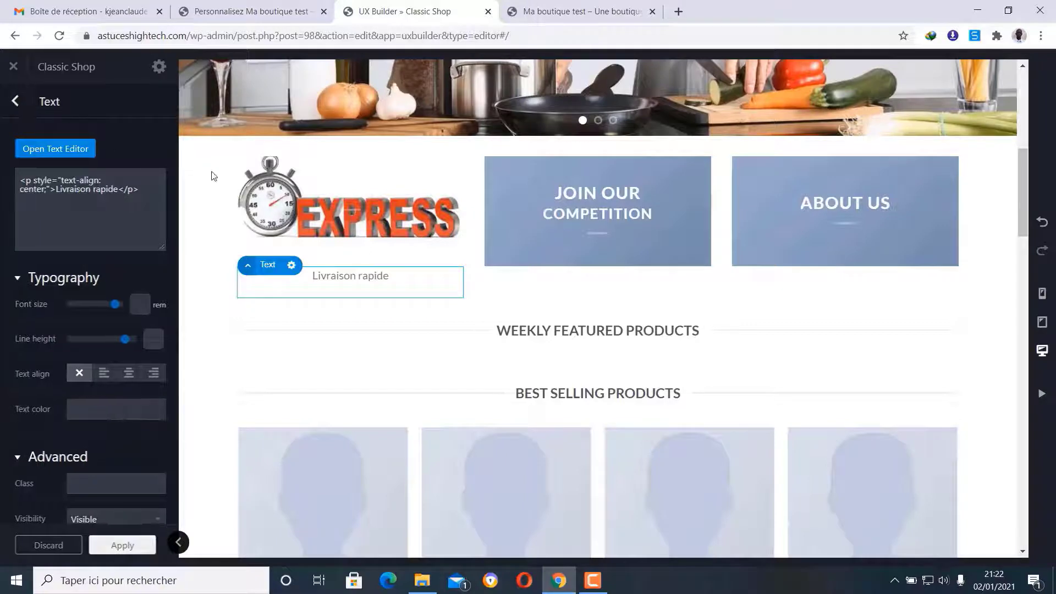
left_click(291, 266)
left_click(282, 302)
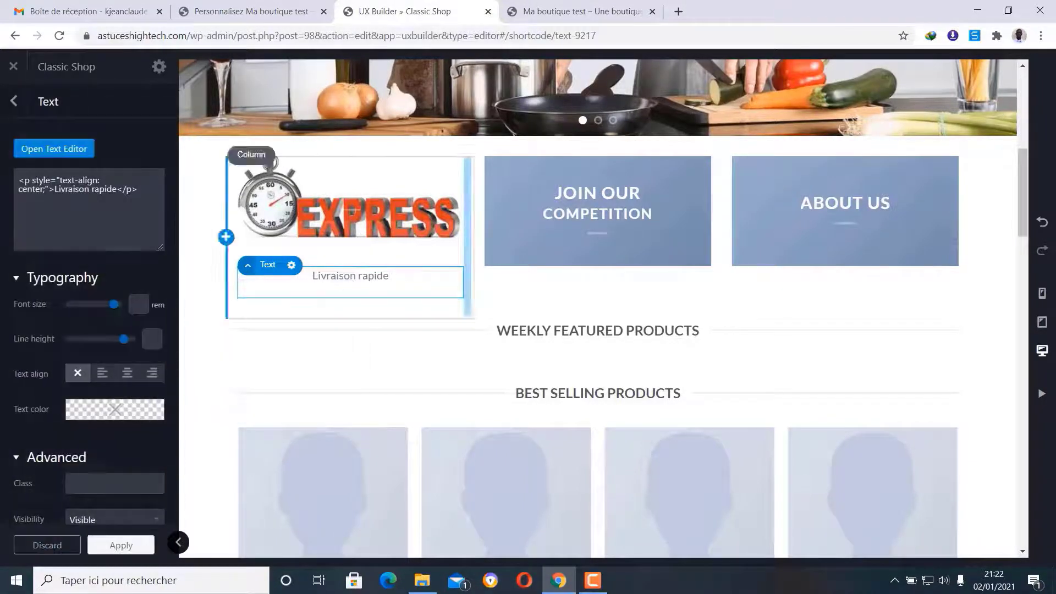
left_click(44, 150)
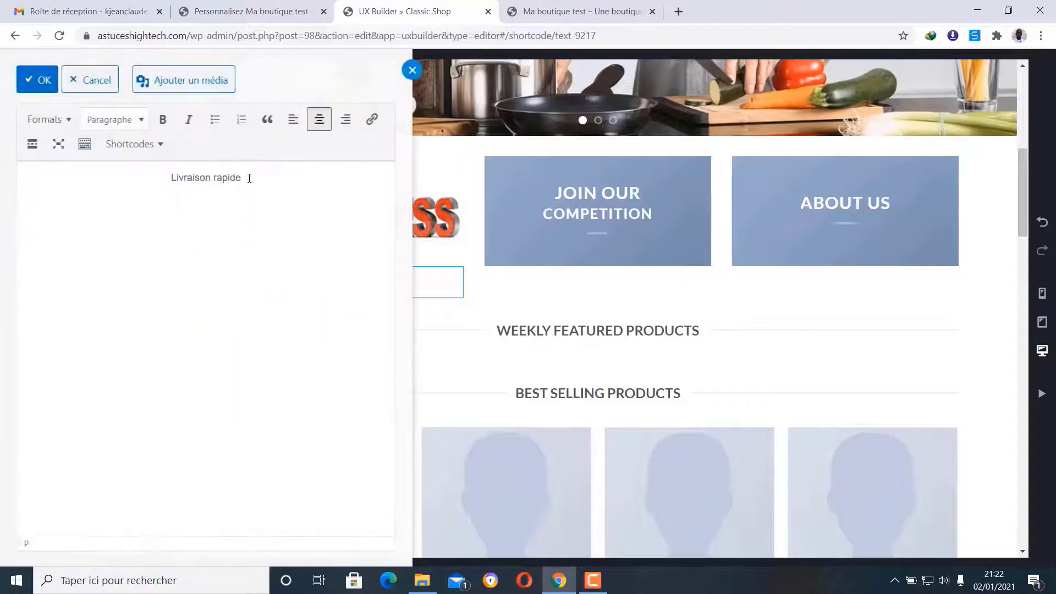
left_click_drag(249, 178, 162, 177)
type("L")
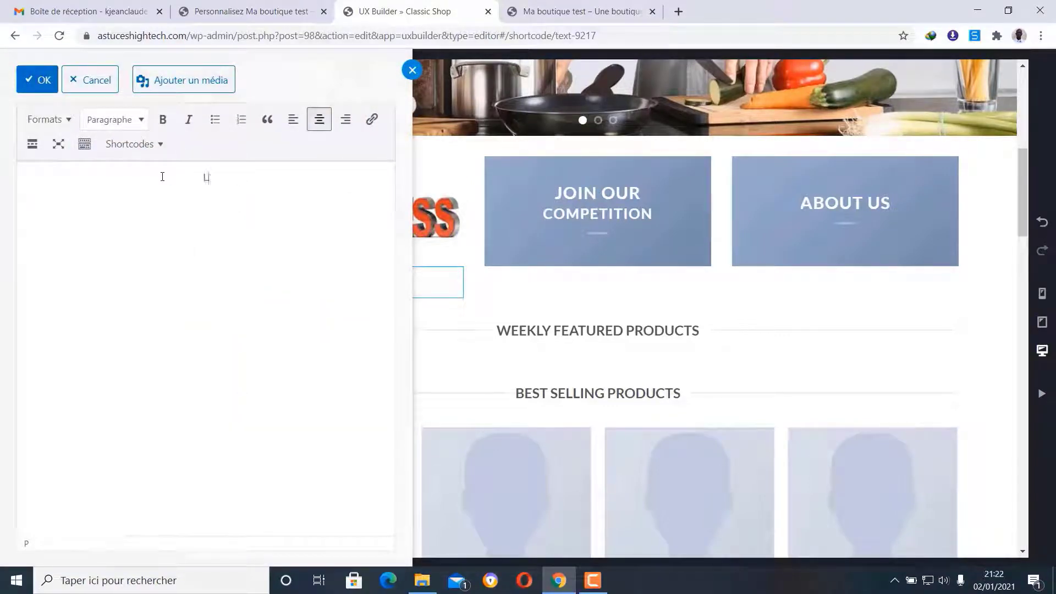
type("IVRAISON RAPIDE")
left_click_drag(263, 175, 157, 176)
left_click(163, 120)
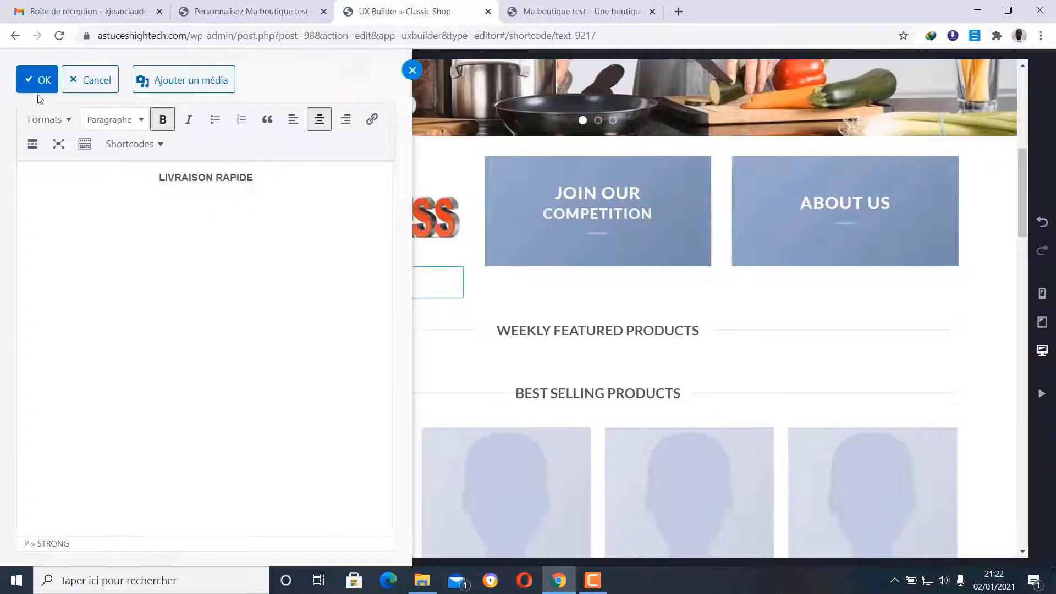
left_click(39, 80)
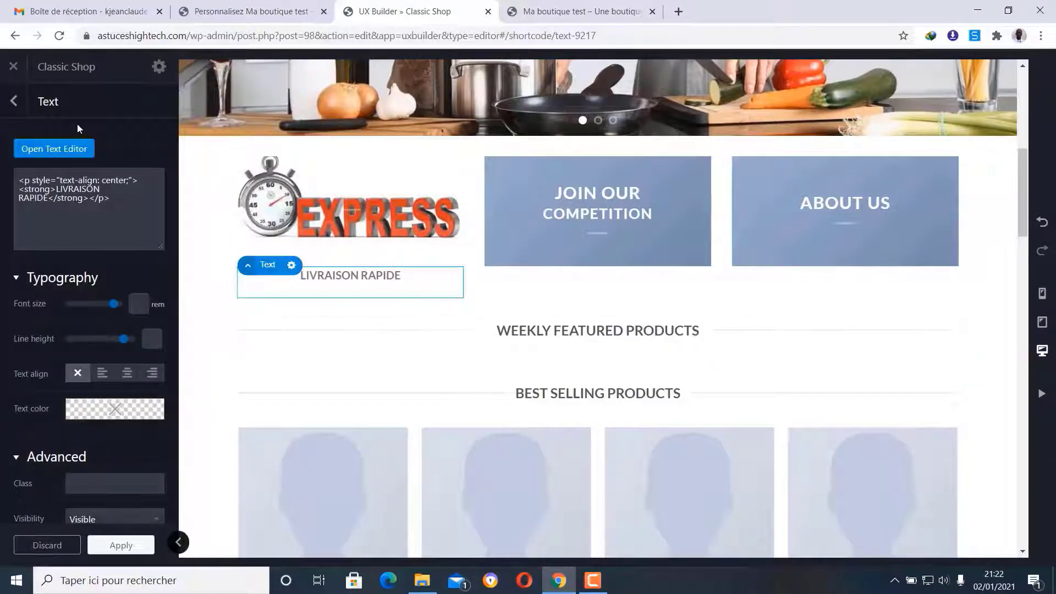
left_click(14, 101)
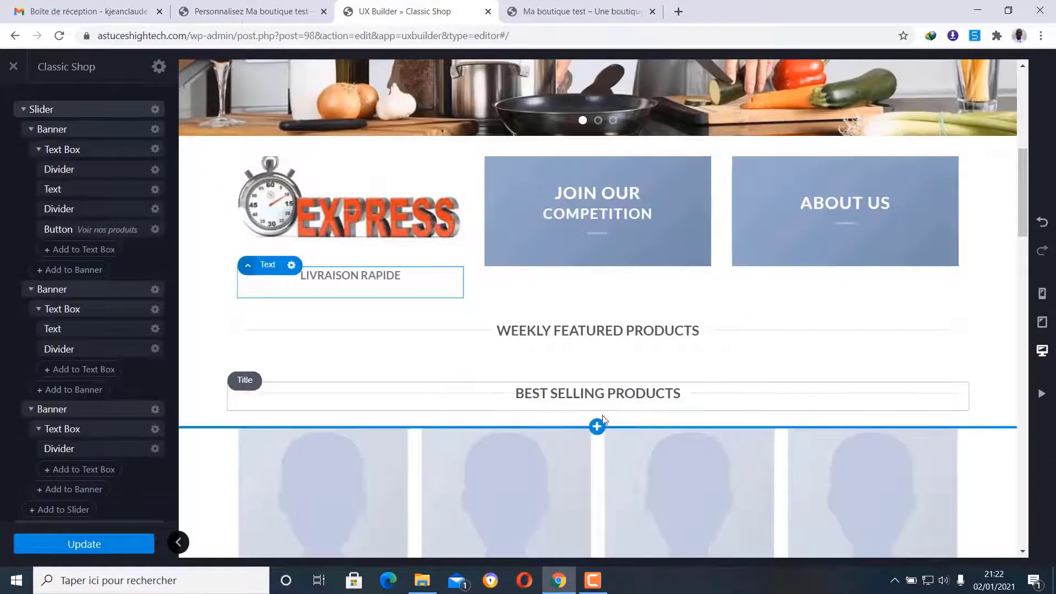
- Upload the Supports clients image and set it as the Join Our Competition banner's background
left_click(513, 157)
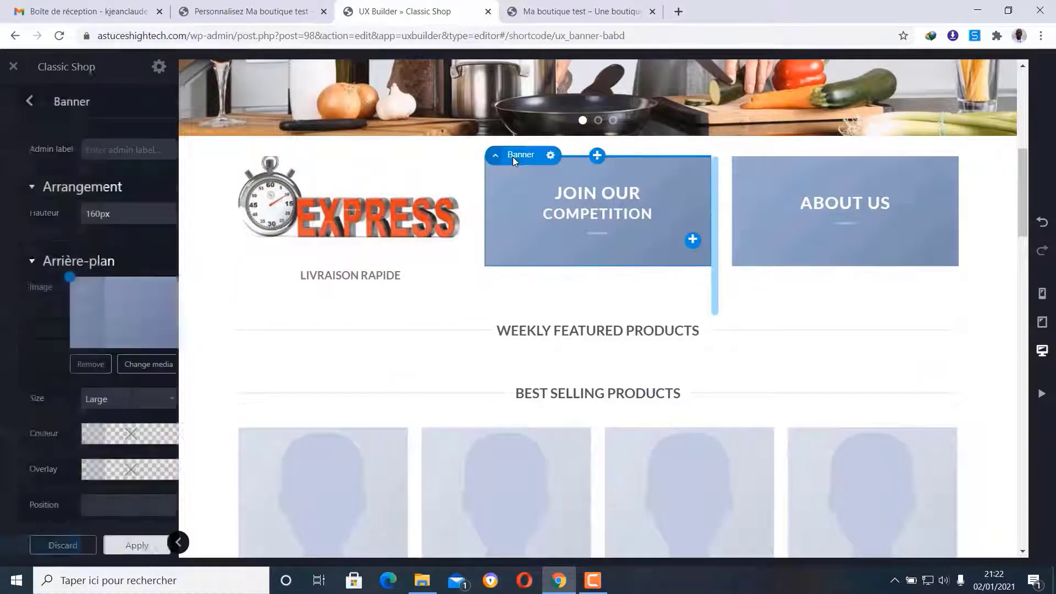
left_click(550, 155)
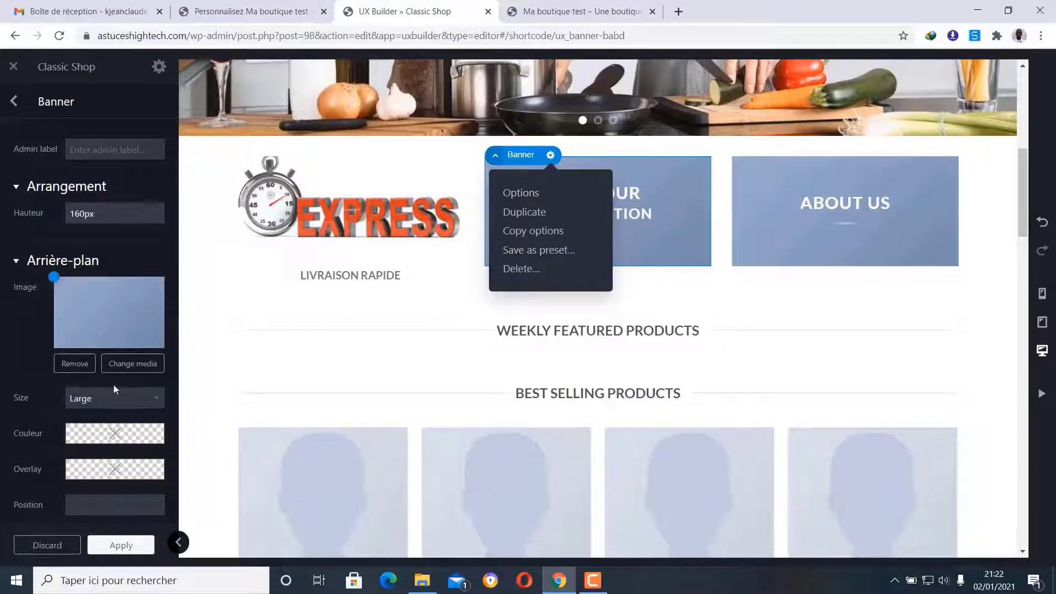
left_click(133, 364)
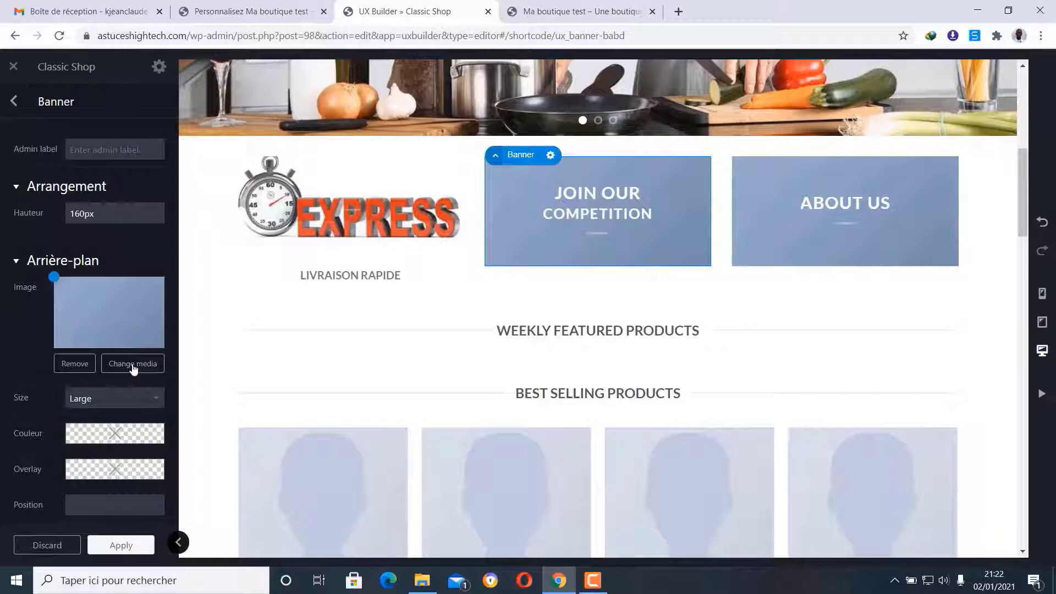
left_click(140, 365)
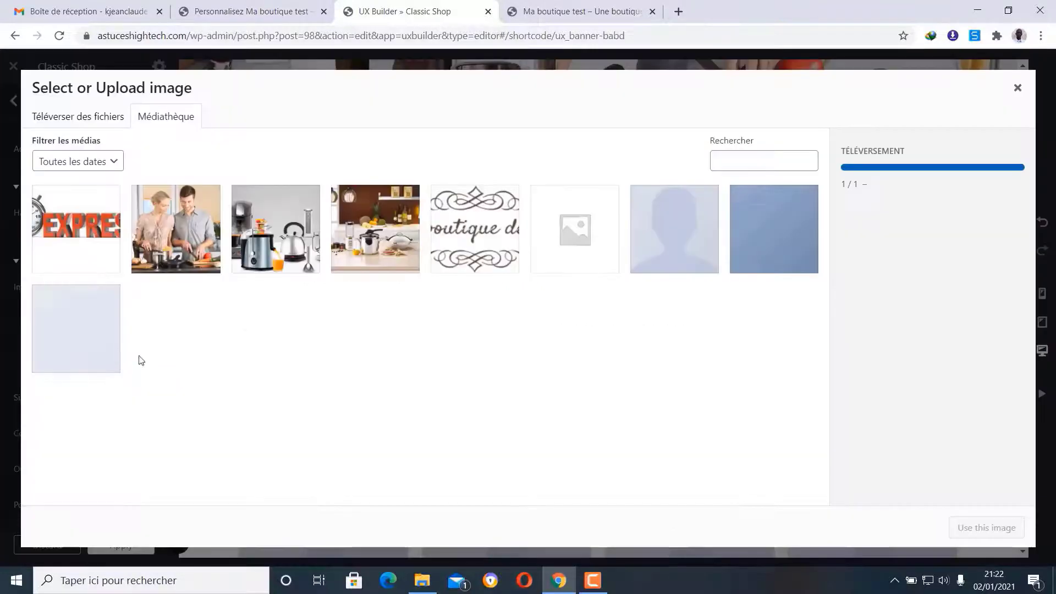
left_click(84, 116)
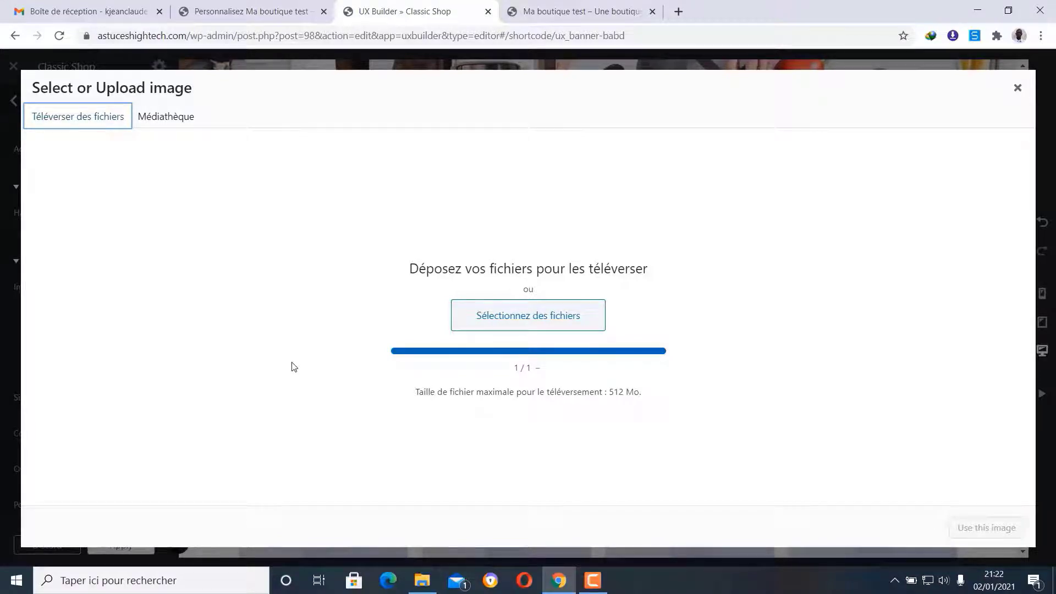
left_click(546, 324)
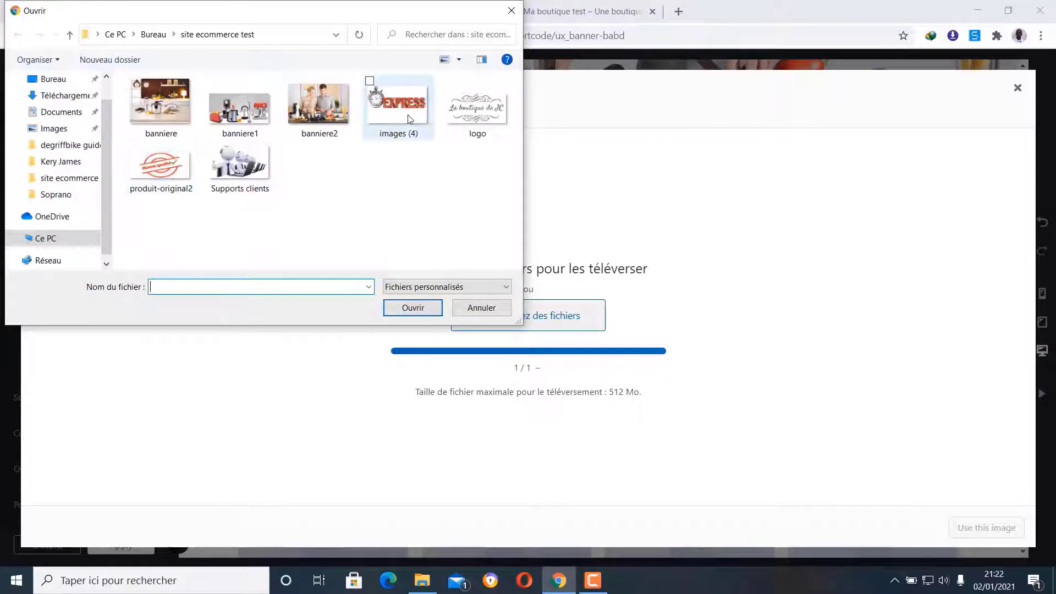
left_click(247, 164)
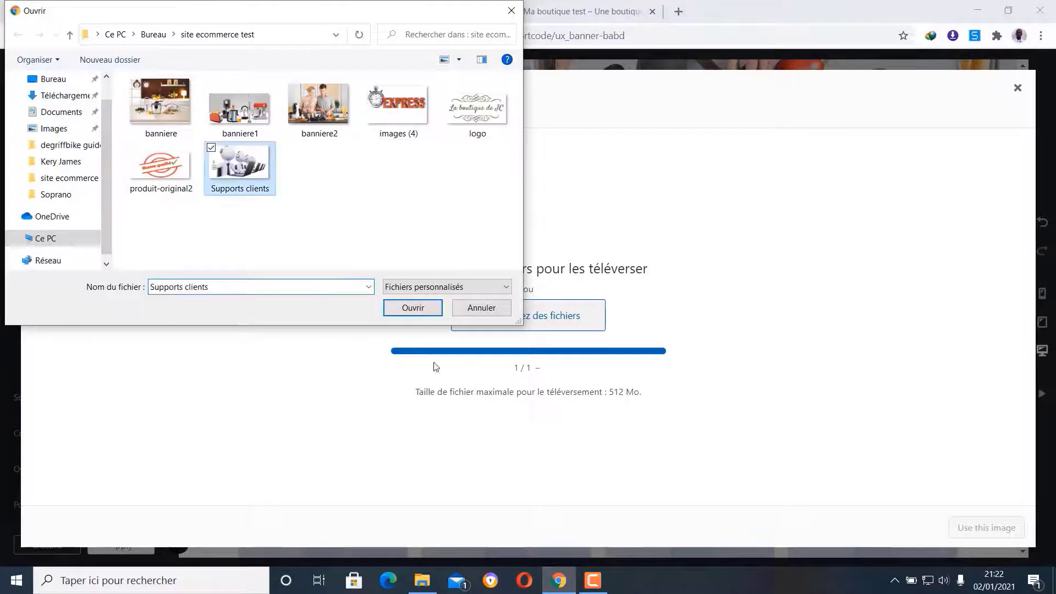
left_click(423, 313)
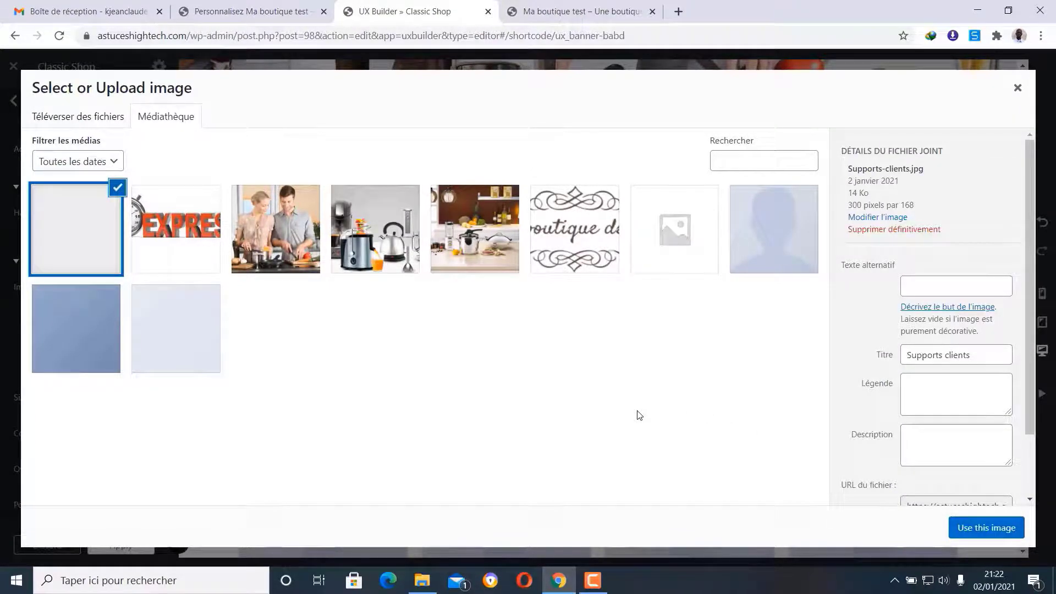
left_click(988, 528)
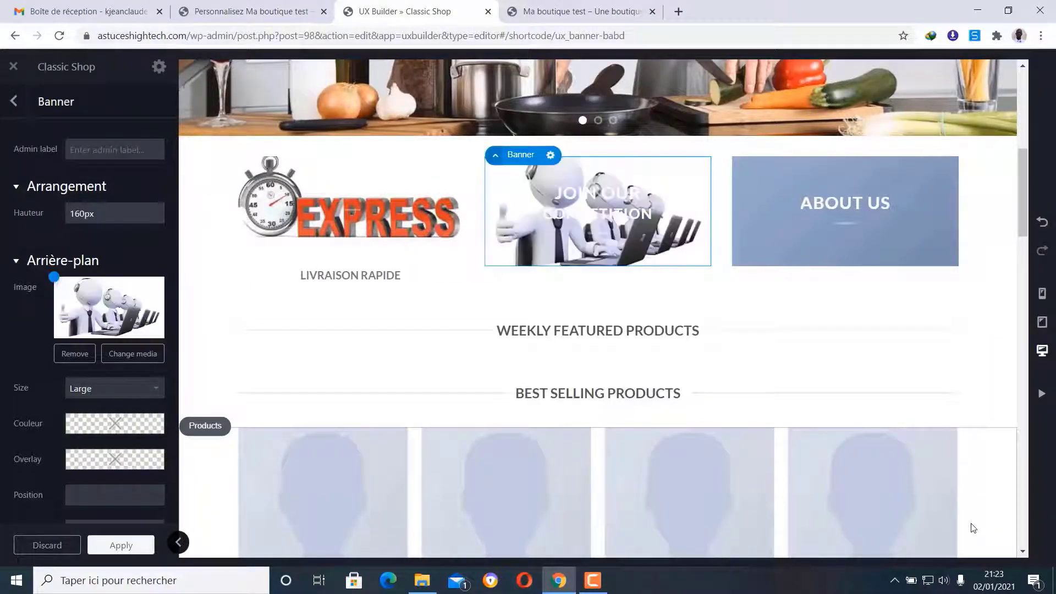
- Delete the JOIN OUR COMPETITION text element and start adding content below the Supports clients picture
left_click(13, 100)
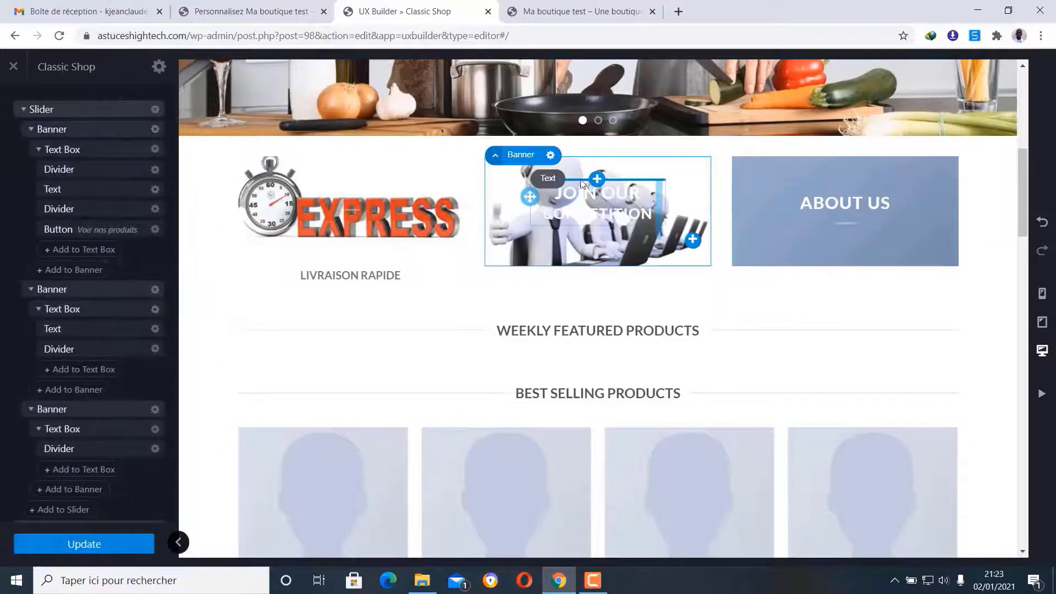
left_click(550, 182)
left_click(553, 181)
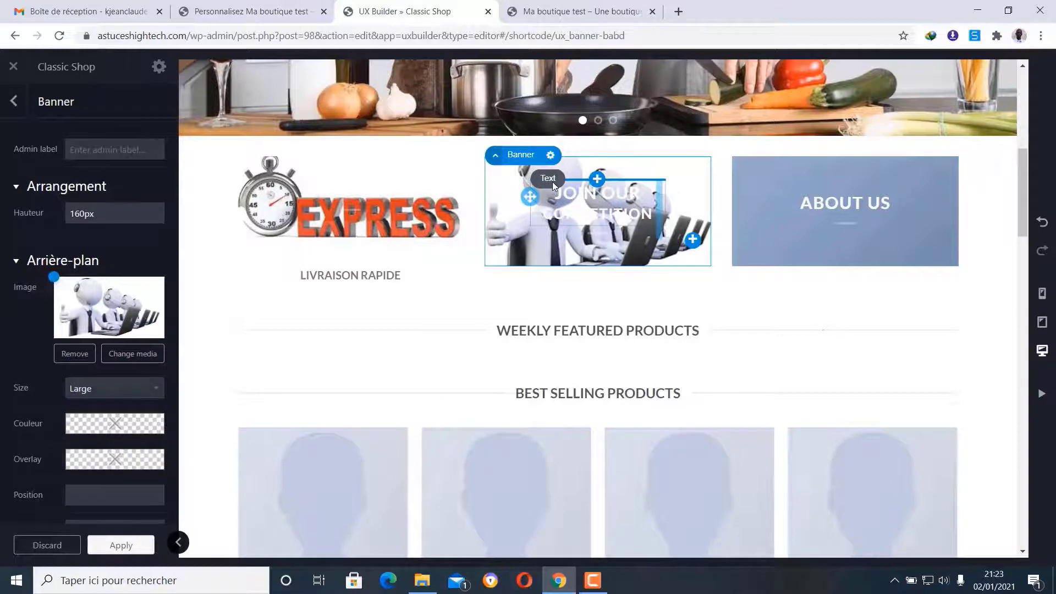
left_click(583, 180)
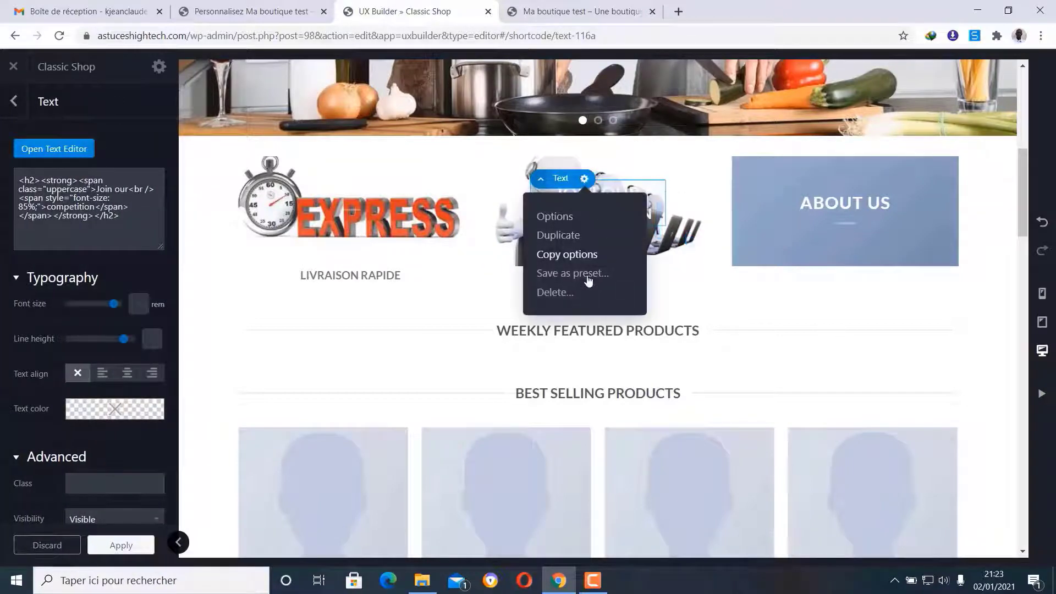
left_click(566, 292)
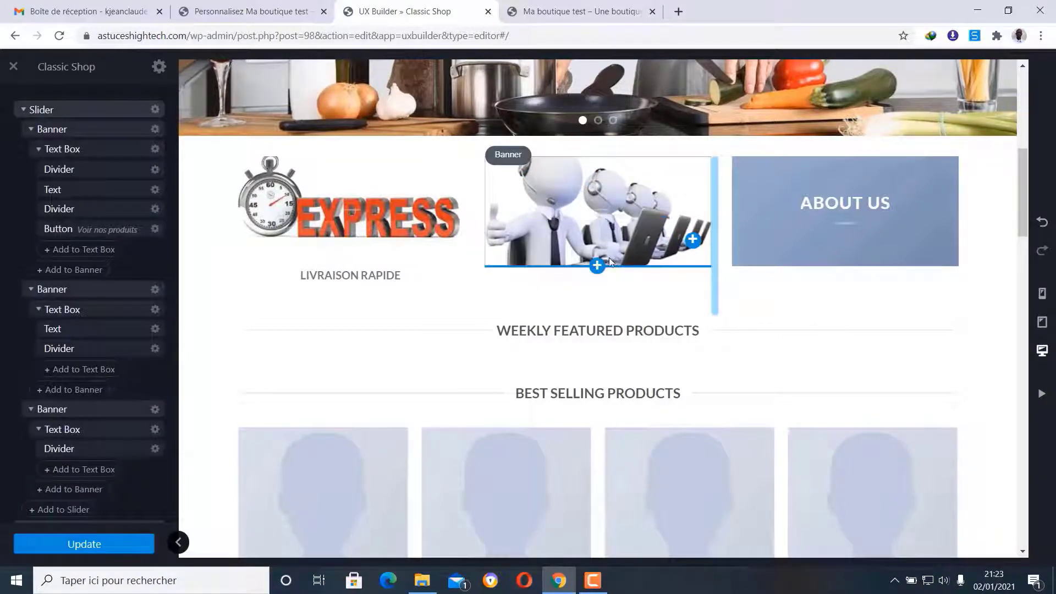
left_click(598, 264)
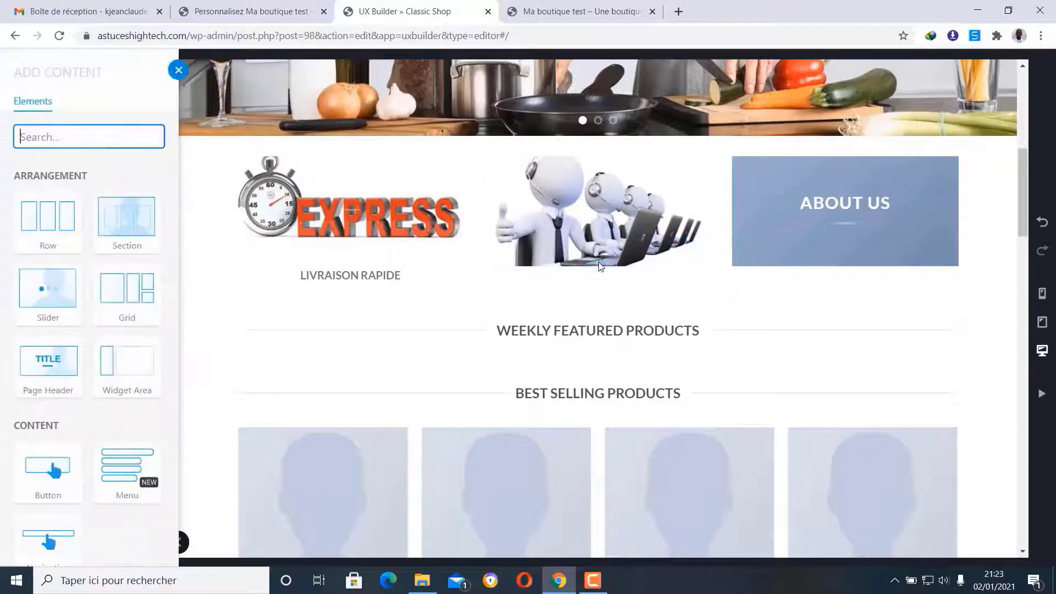
- Insert a Paragraphe-preset Text block under the Supports clients picture and open its text editor
scroll(79, 275, "down", 5)
scroll(79, 275, "down", 10)
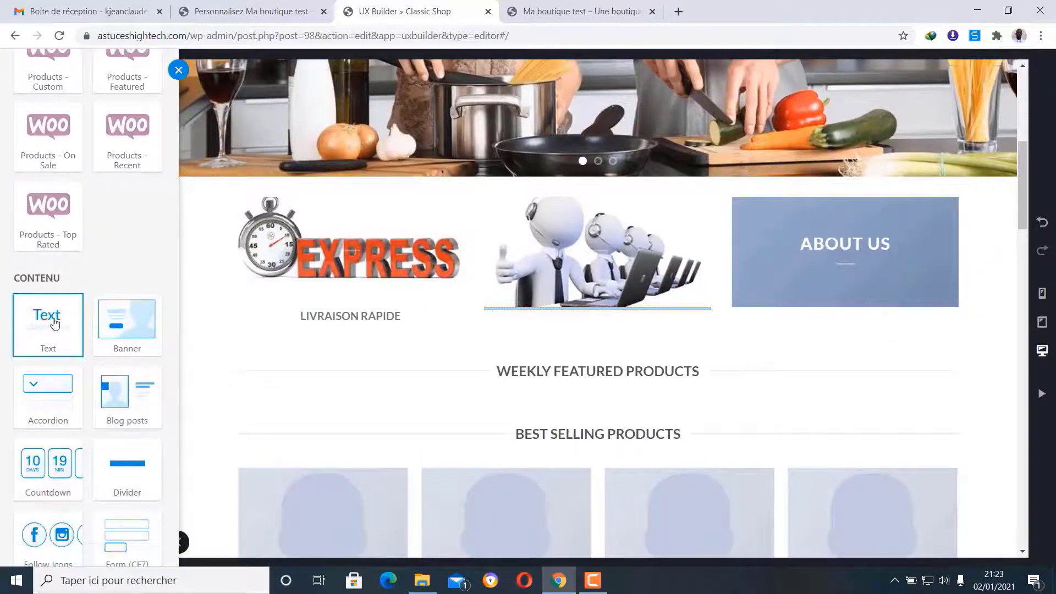
left_click(54, 323)
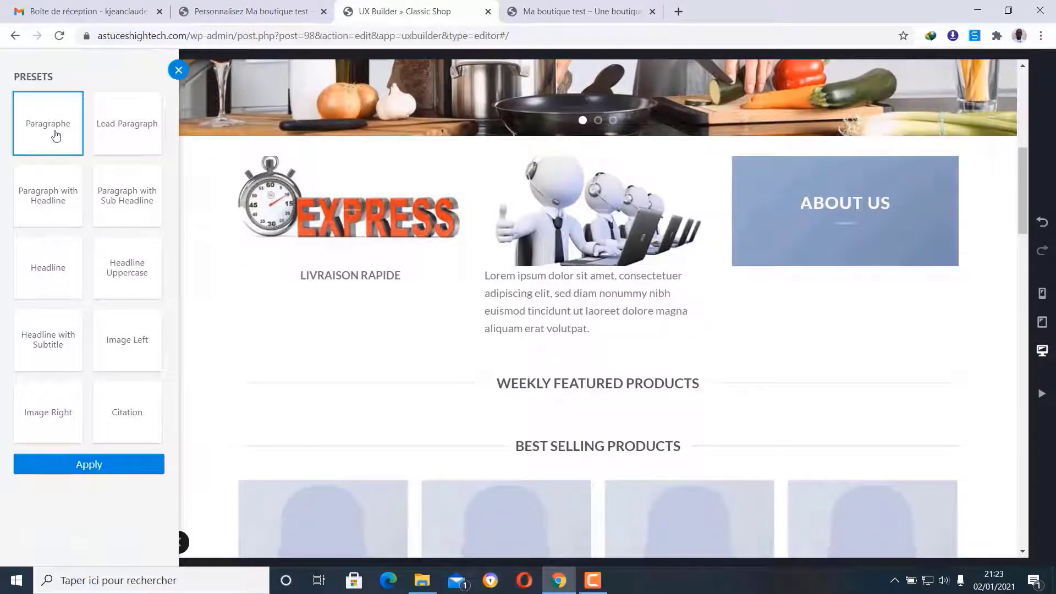
left_click(88, 464)
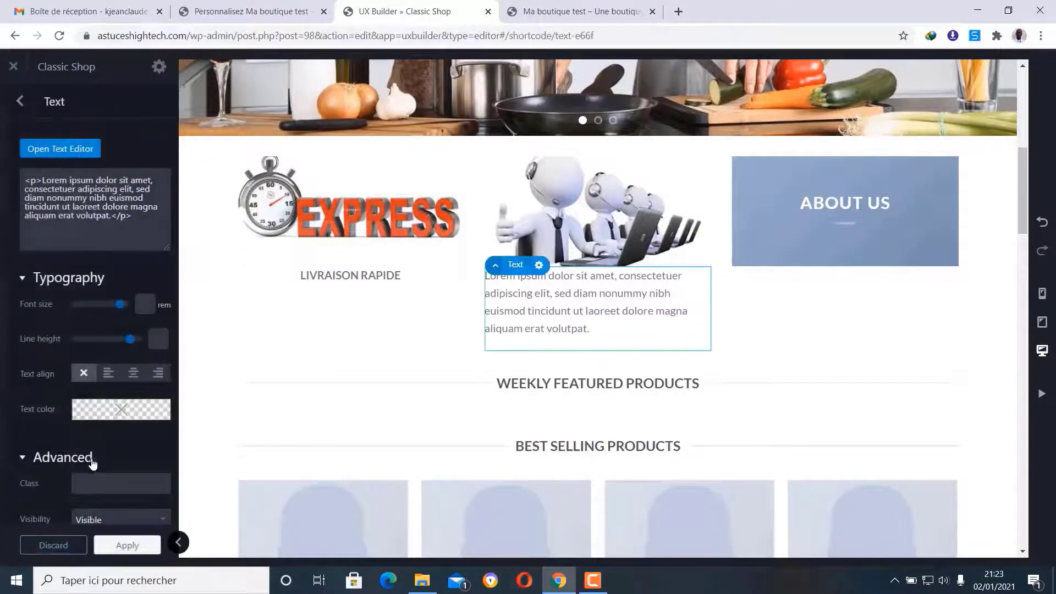
left_click(59, 150)
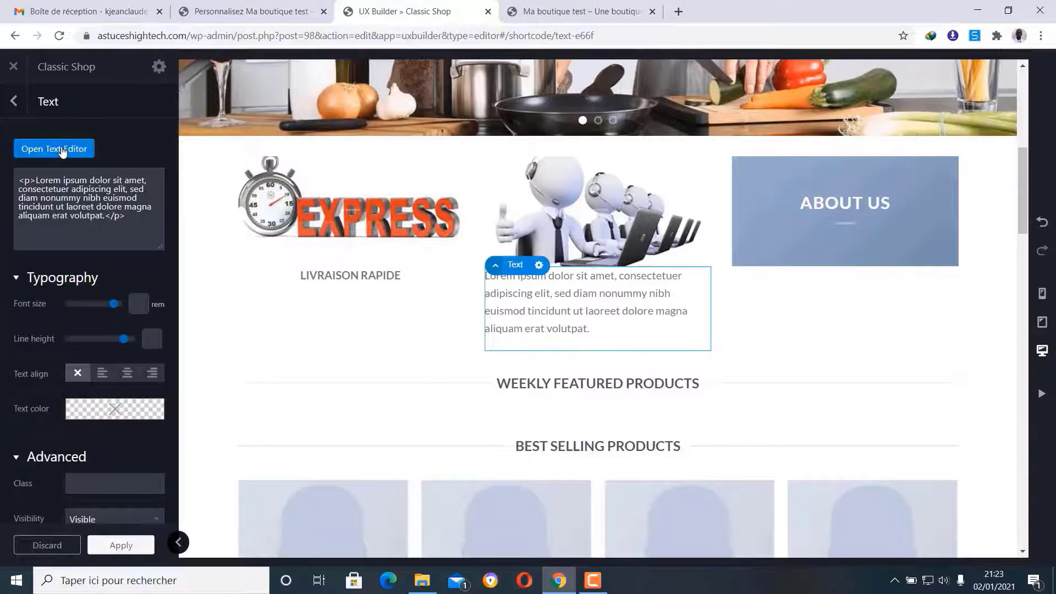
- Replace the placeholder paragraph with the text 'SERVICE CLIENT 7jours / 7'
left_click_drag(316, 191, 19, 173)
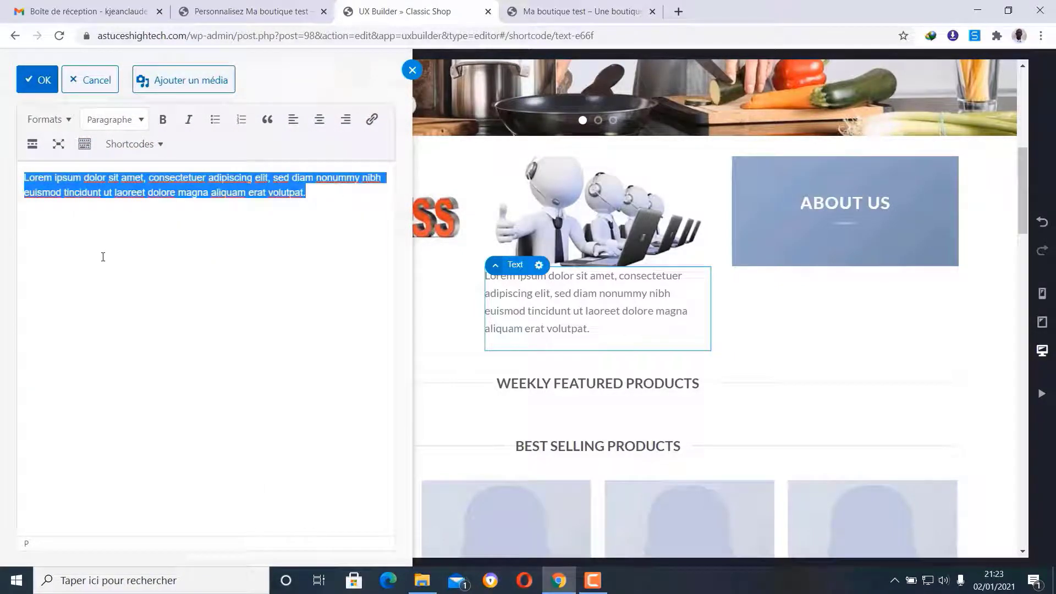
type("SERVI")
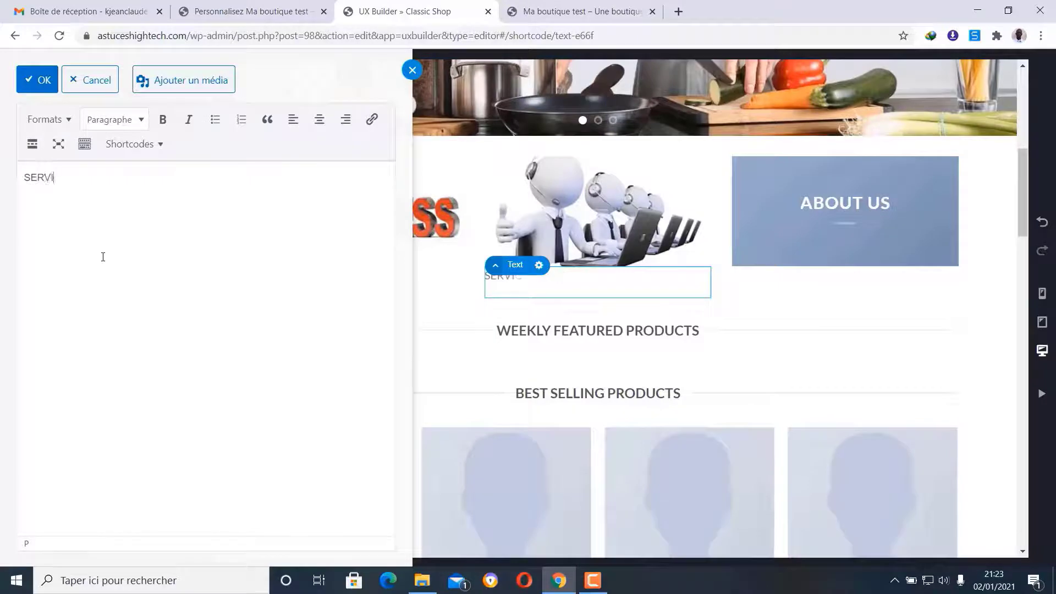
type("CE CLIENT")
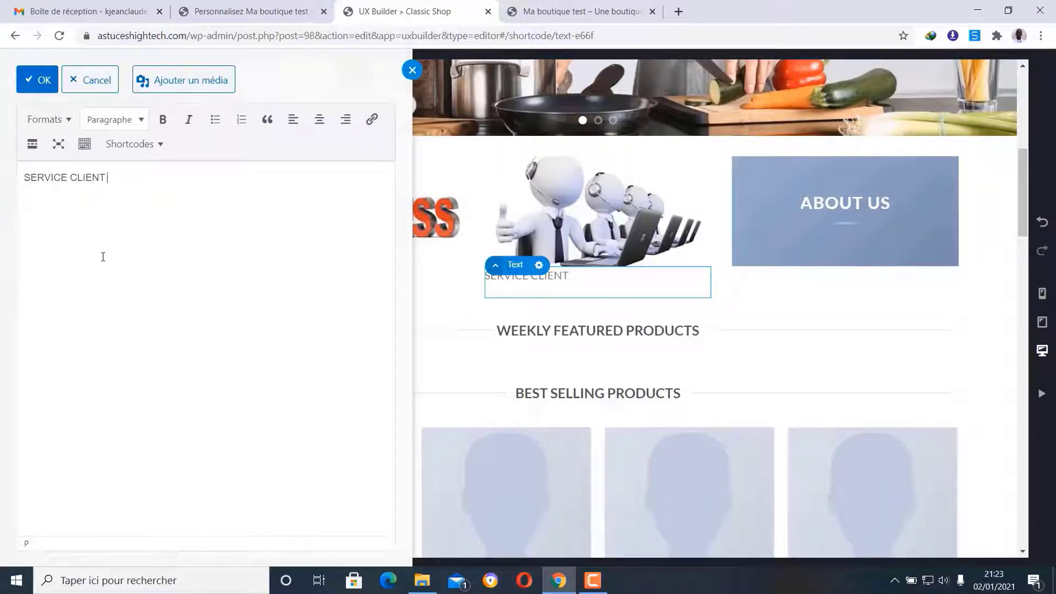
type(" 24H/24")
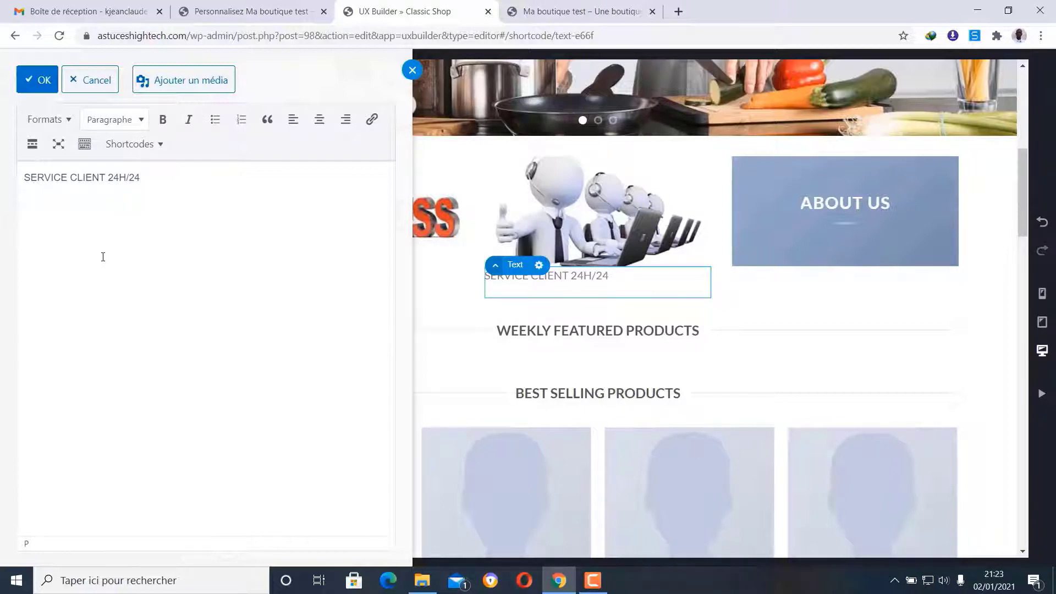
left_click(127, 177)
left_click(132, 177)
left_click_drag(149, 177, 108, 176)
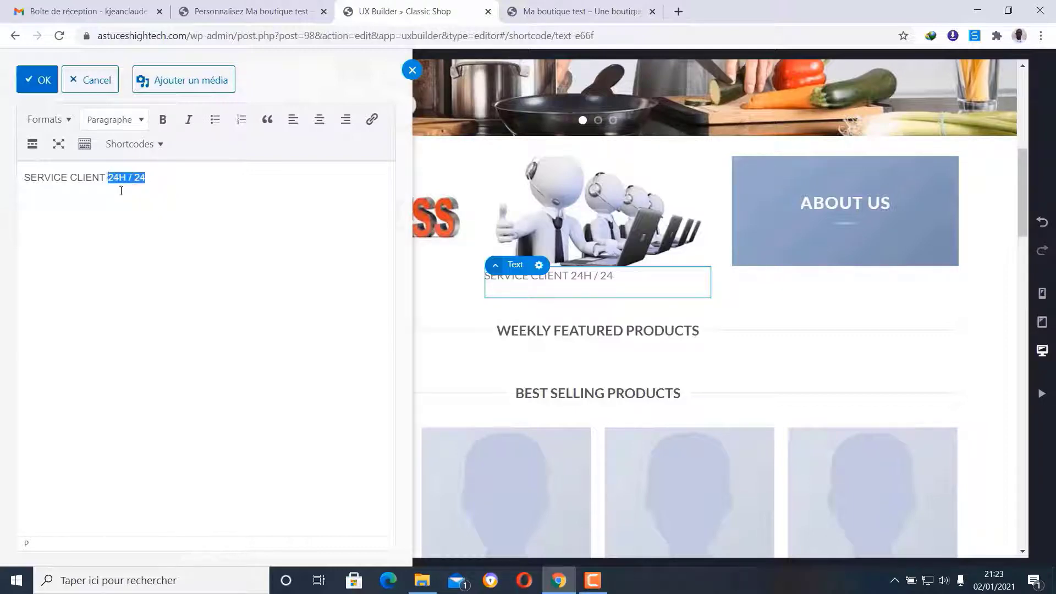
type("7j")
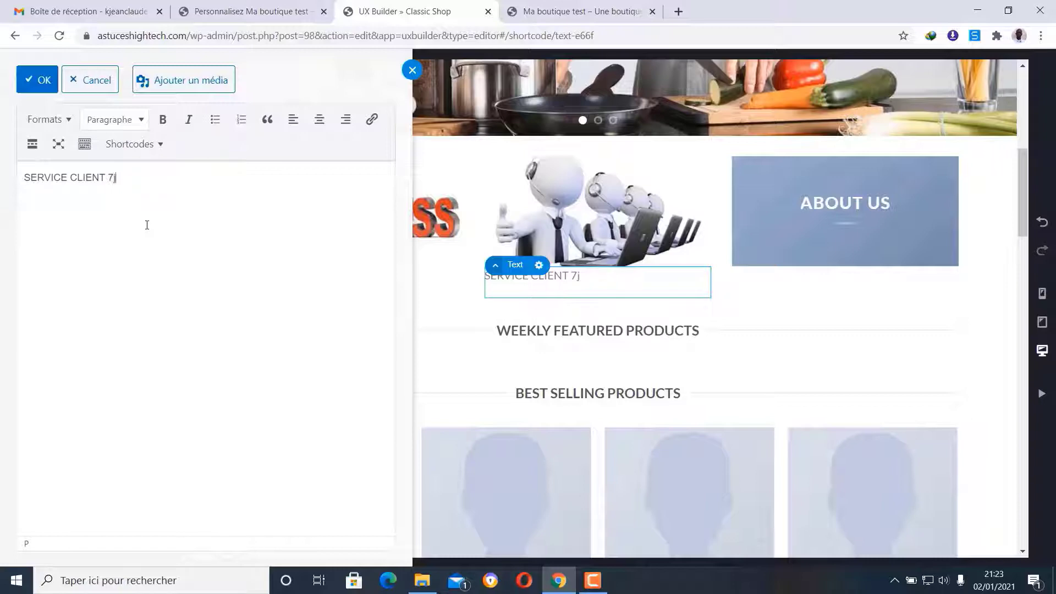
type("/7")
type("ours")
key("BackSpace")
left_click(141, 176)
- Centre and bold the service client caption, then open the ABOUT US banner's settings
left_click_drag(165, 176, 22, 179)
left_click(317, 127)
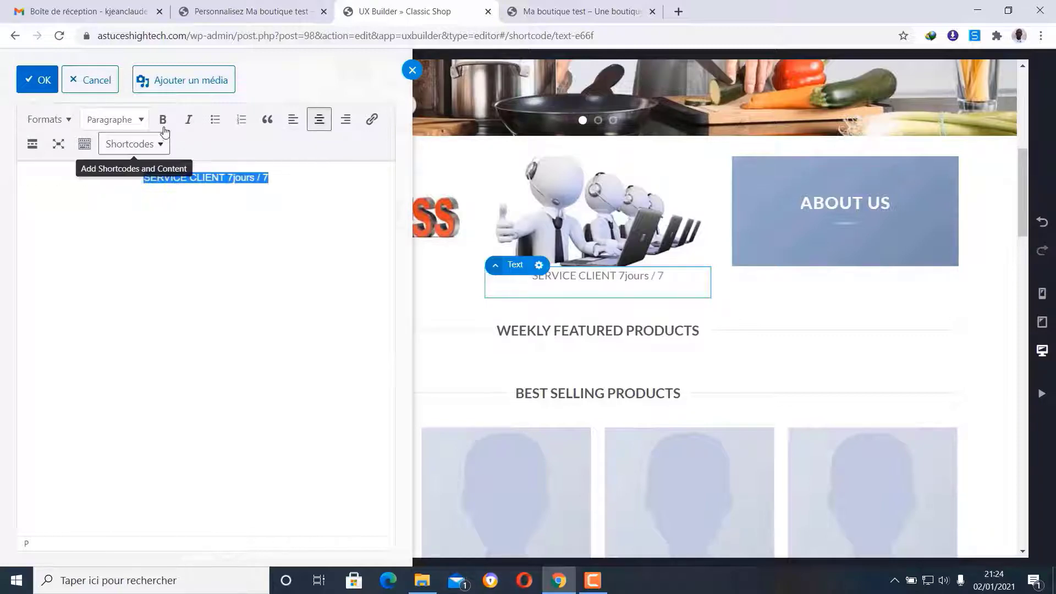
left_click(163, 123)
left_click(35, 80)
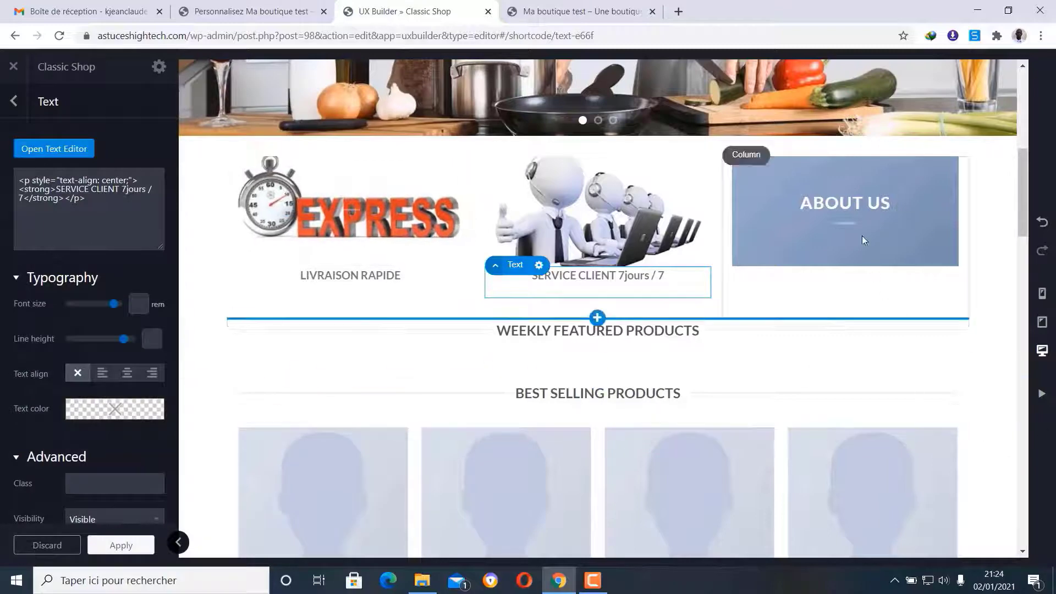
left_click(768, 158)
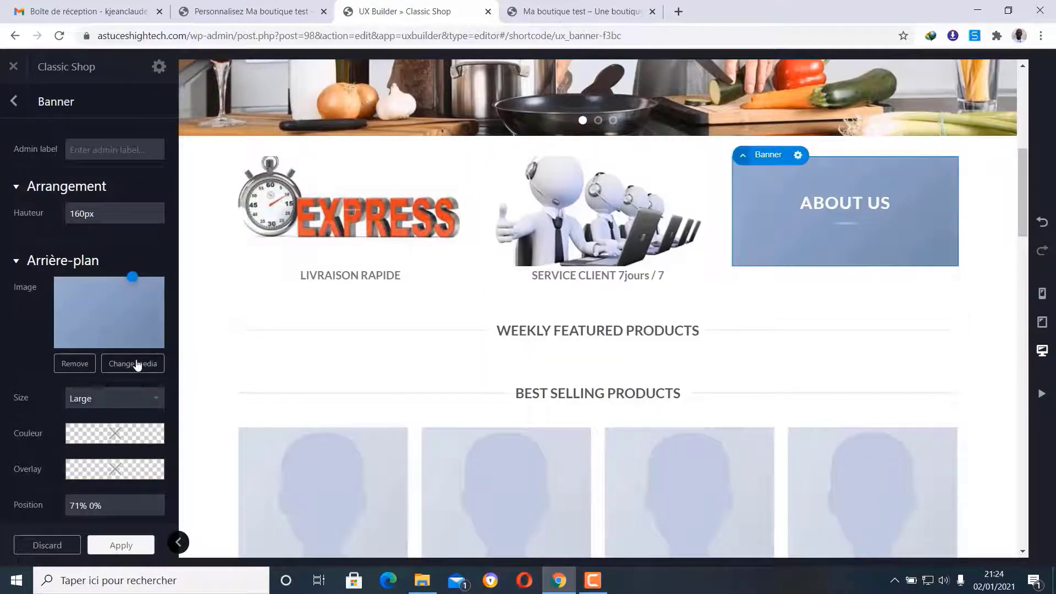
- Upload produit-original2 and set it as the ABOUT US banner's background image
left_click(137, 365)
left_click(63, 124)
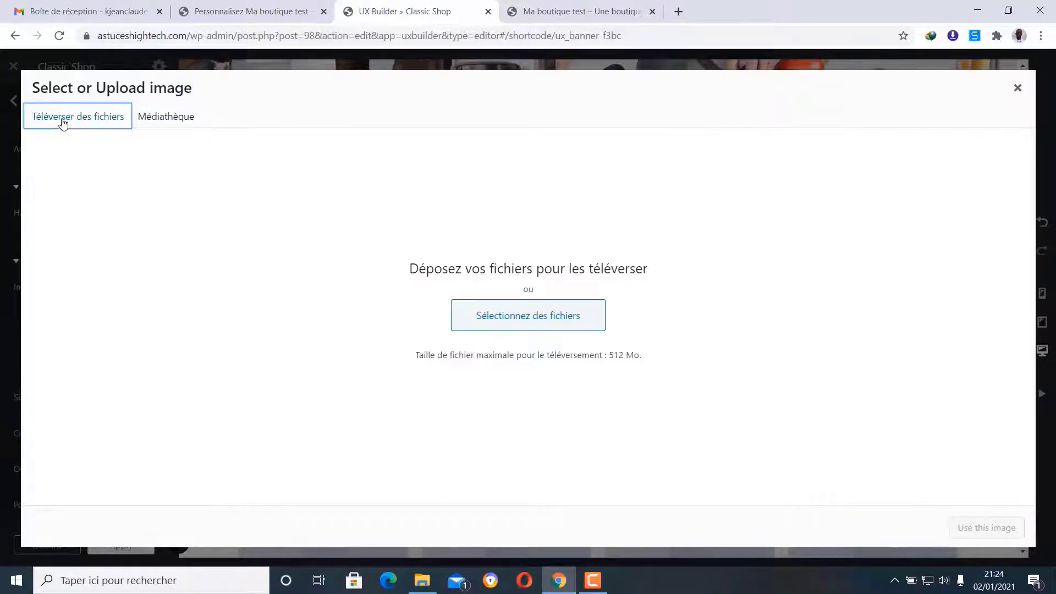
left_click(514, 326)
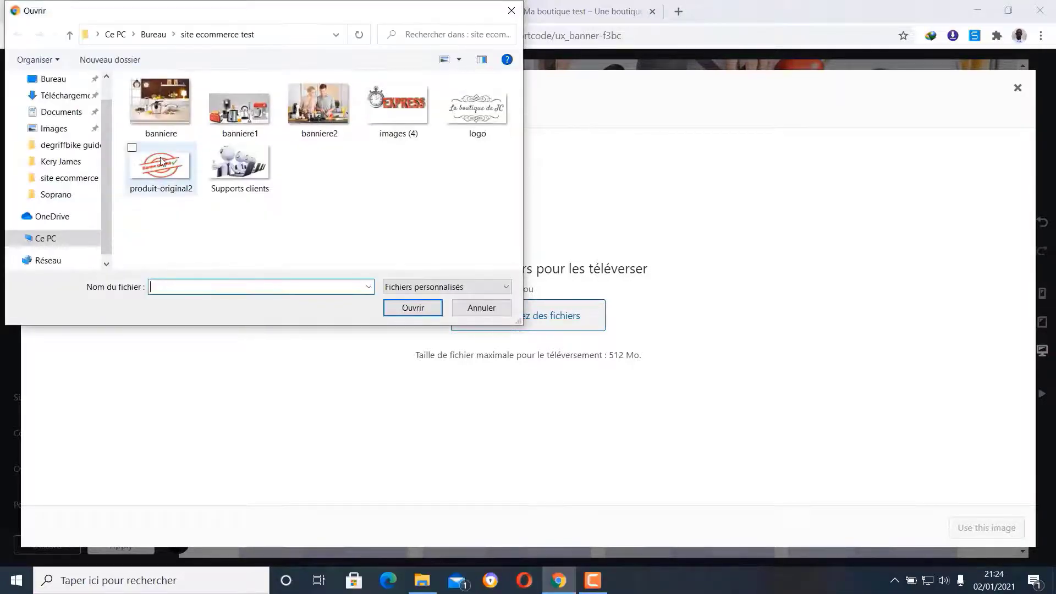
left_click(162, 161)
left_click(412, 306)
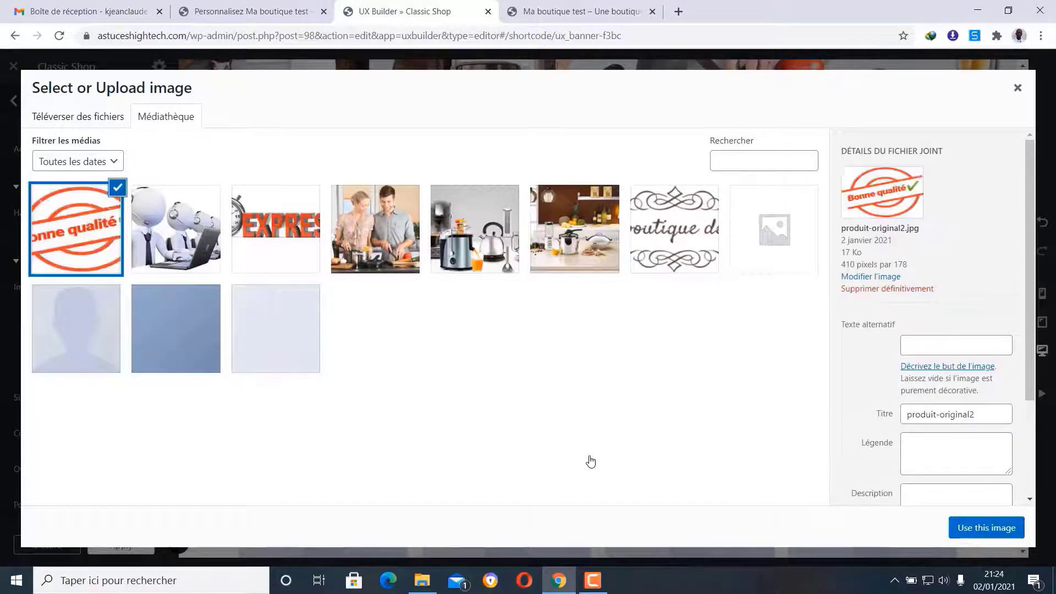
left_click(973, 530)
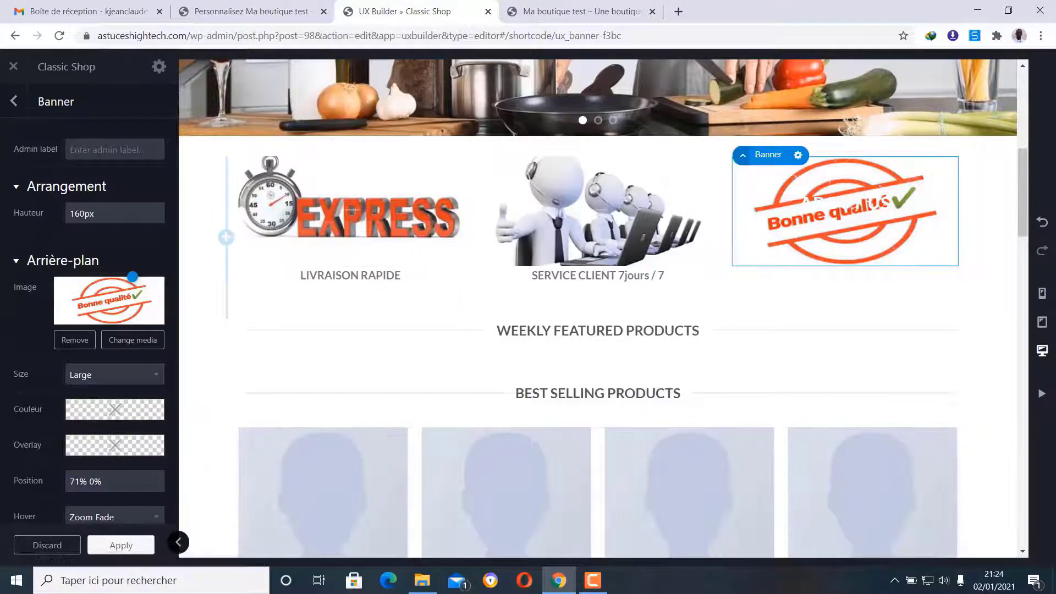
left_click(12, 102)
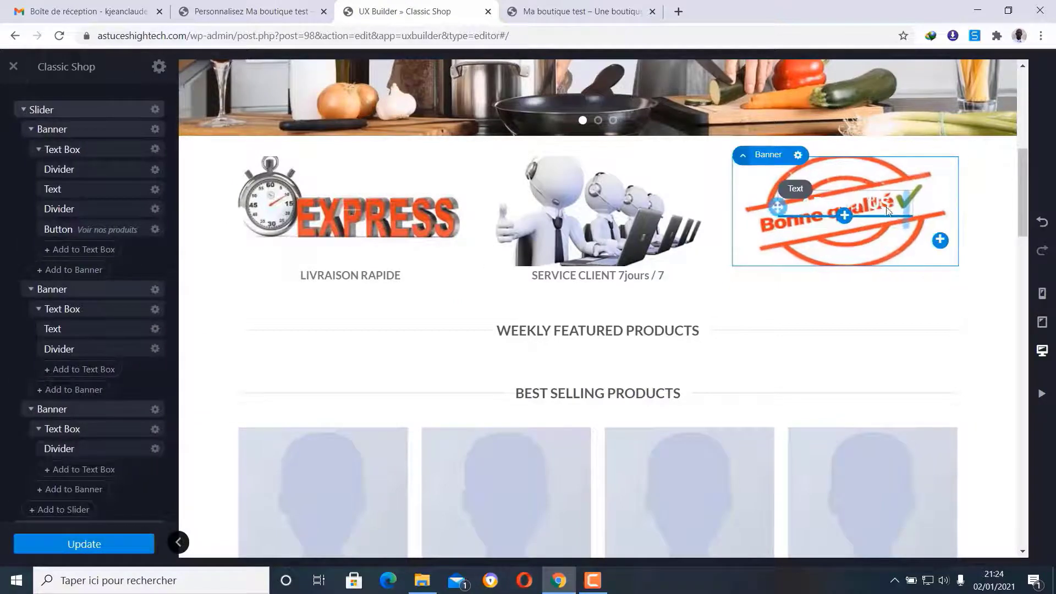
- Delete the ABOUT US text from the Bonne qualité banner
left_click(805, 190)
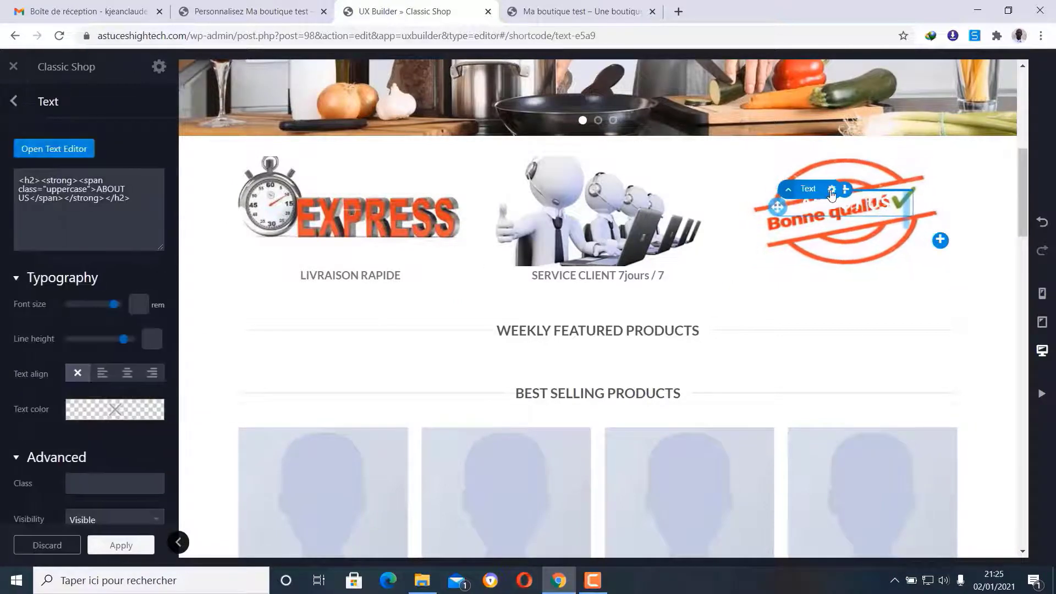
left_click(832, 190)
left_click(822, 302)
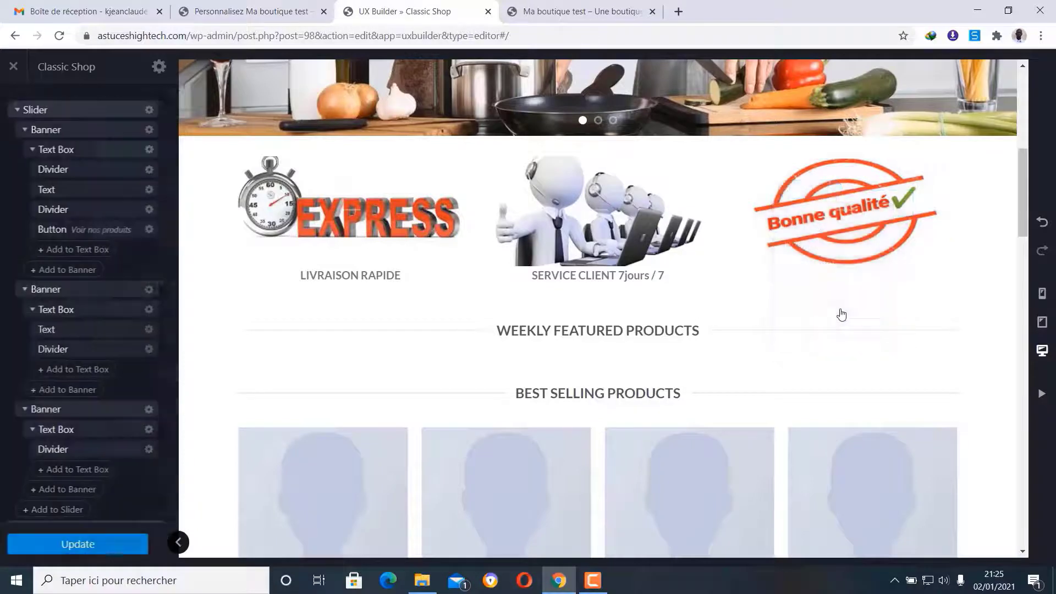
- Add a Text block with the Paragraphe preset beneath the Bonne qualité stamp
left_click(846, 267)
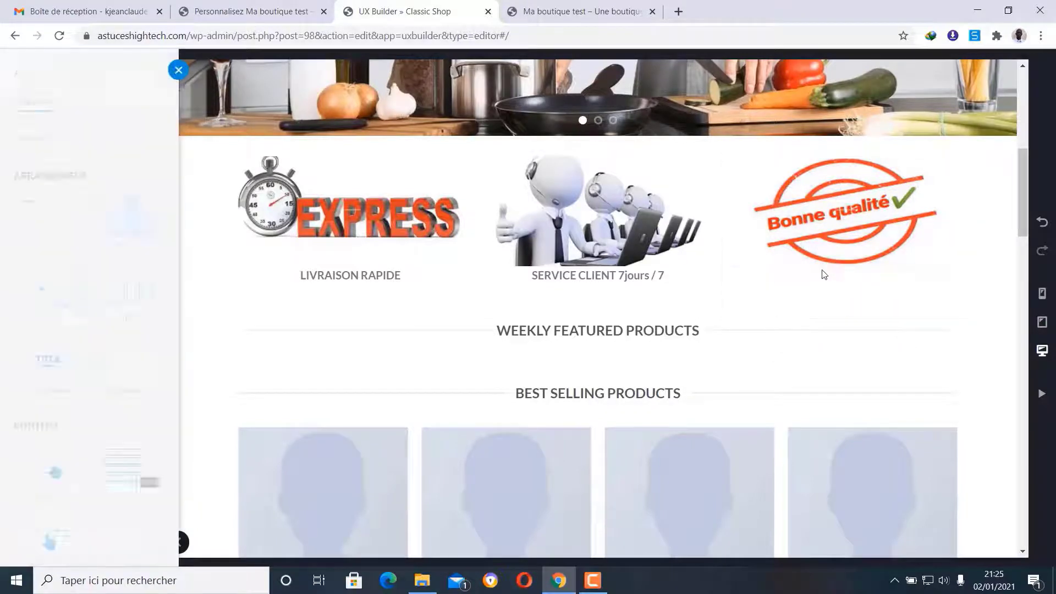
scroll(107, 349, "down", 8)
scroll(110, 348, "down", 5)
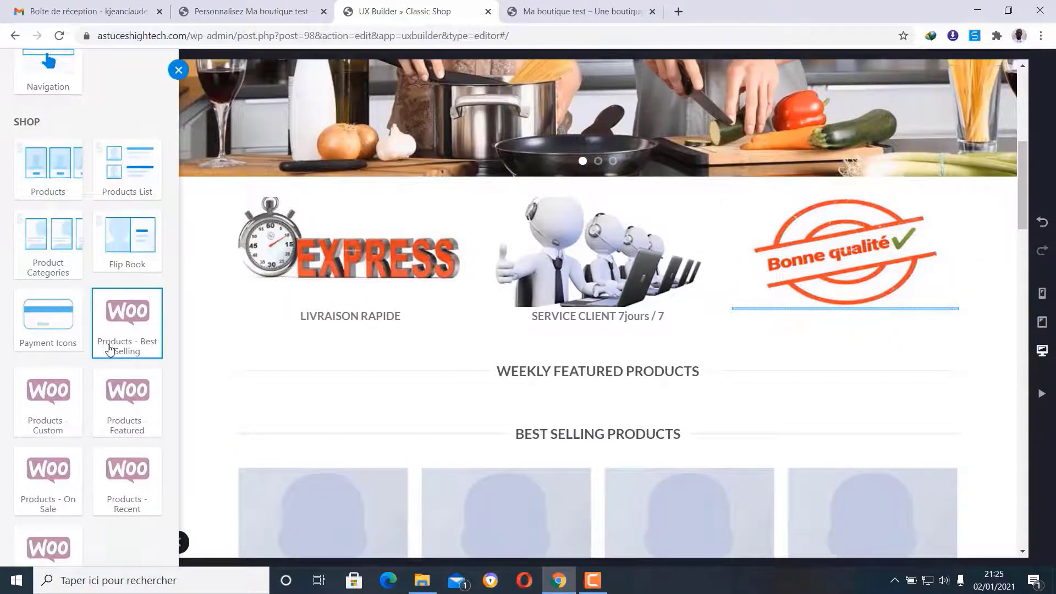
left_click(44, 468)
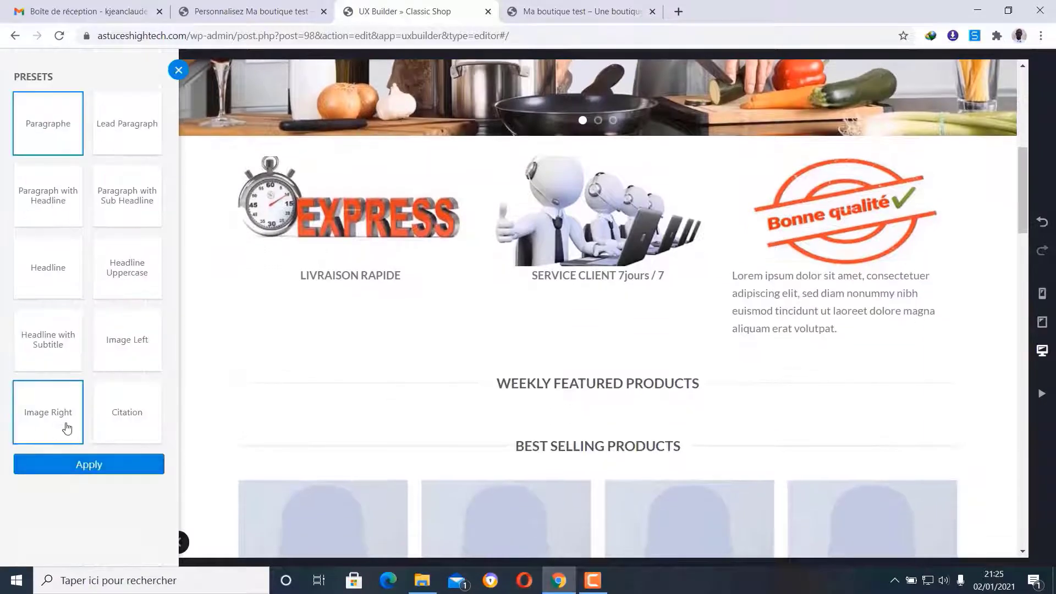
left_click(94, 464)
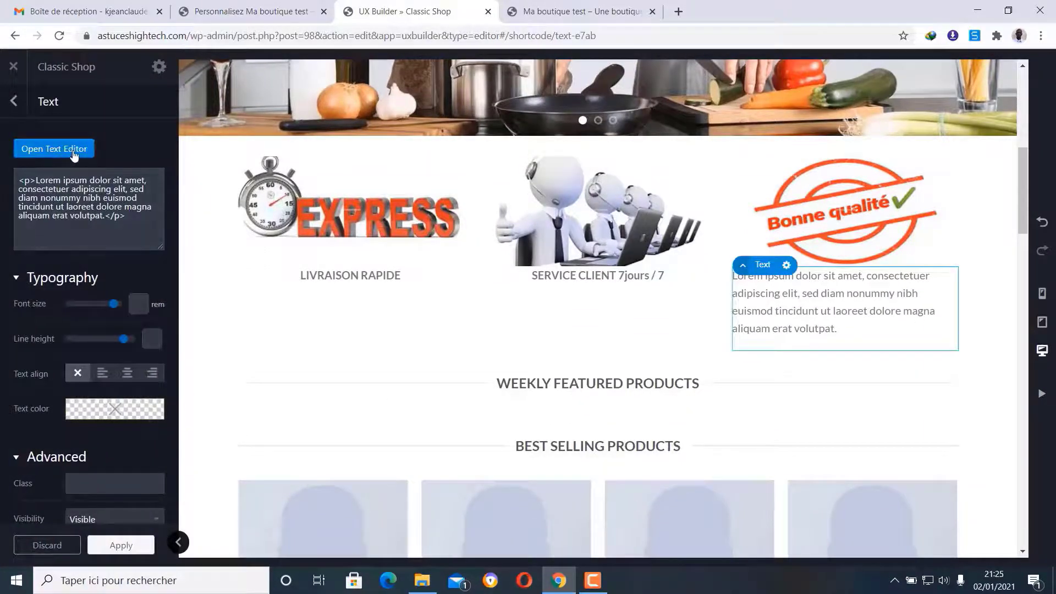
- Replace the Lorem ipsum placeholder under the Bonne qualité image with 'PRODUIT DE BONNE QUALITE'
left_click(62, 154)
left_click_drag(330, 199, 28, 173)
left_click(29, 174)
left_click_drag(327, 191, 14, 176)
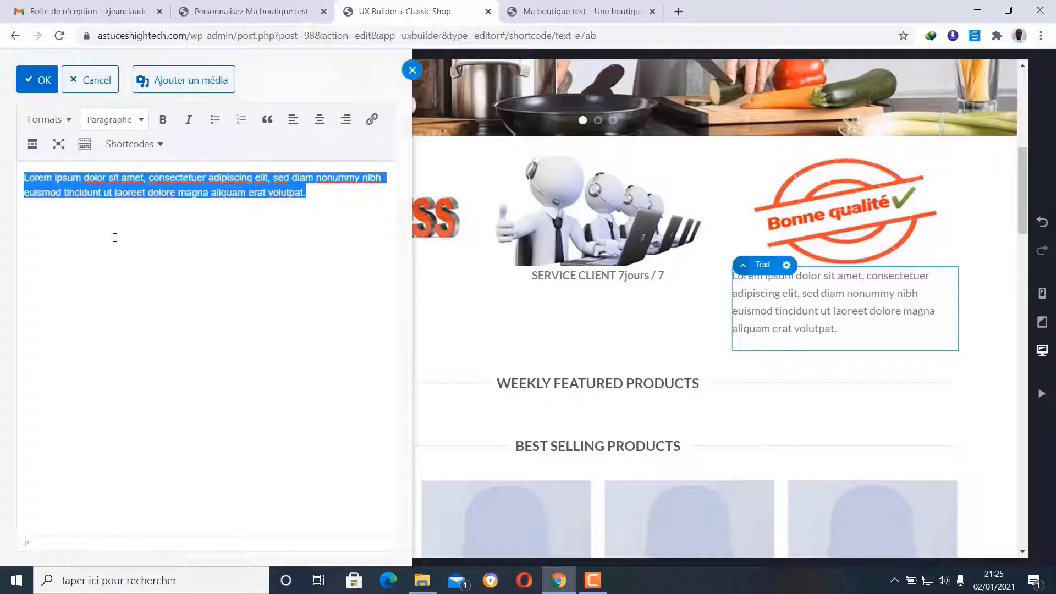
type("Produits")
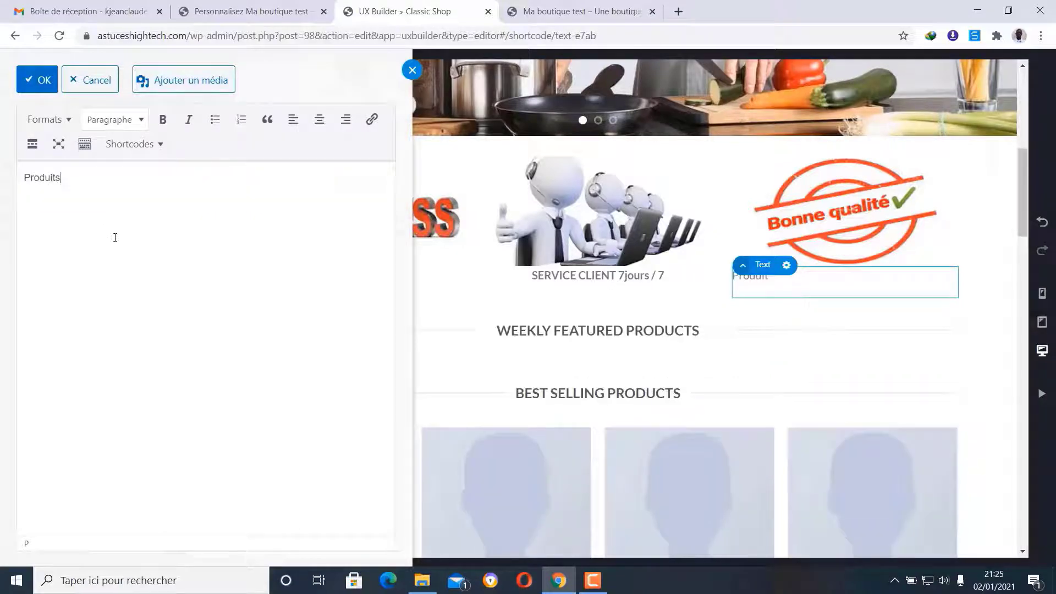
type(" de bonne ")
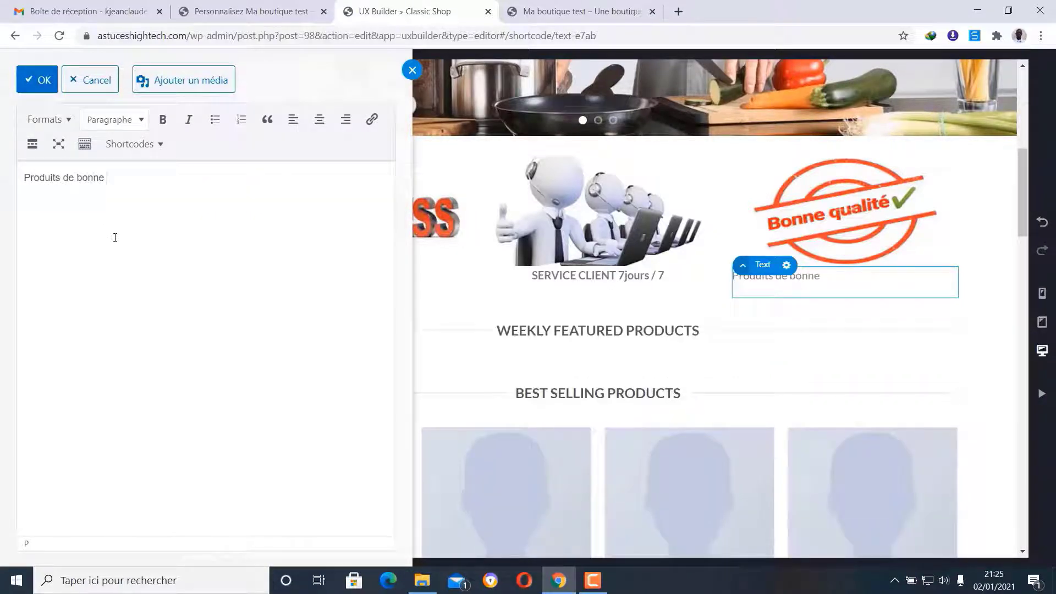
type("qualité")
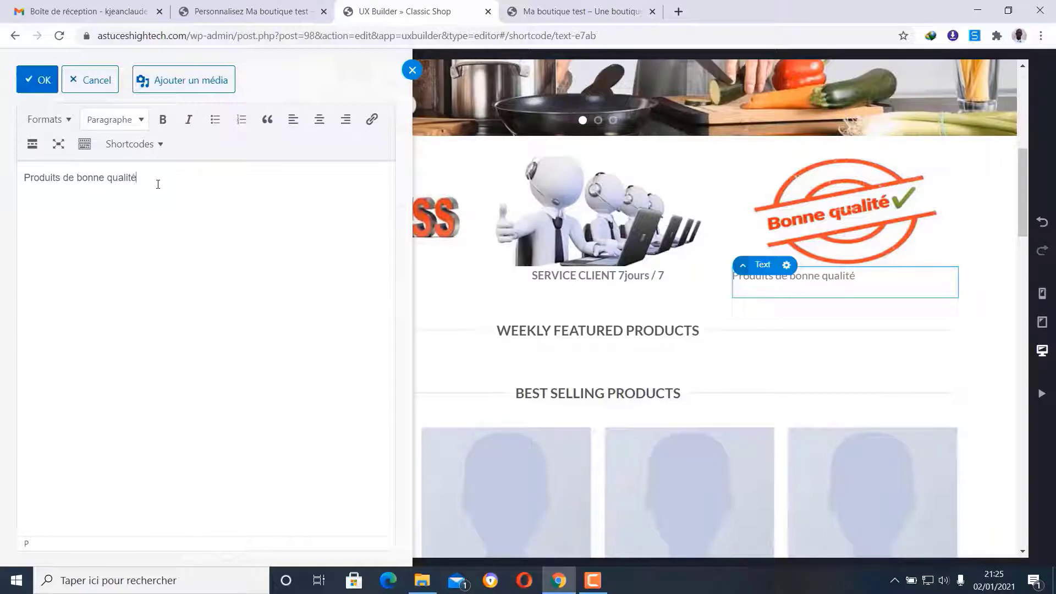
left_click_drag(164, 182, 15, 184)
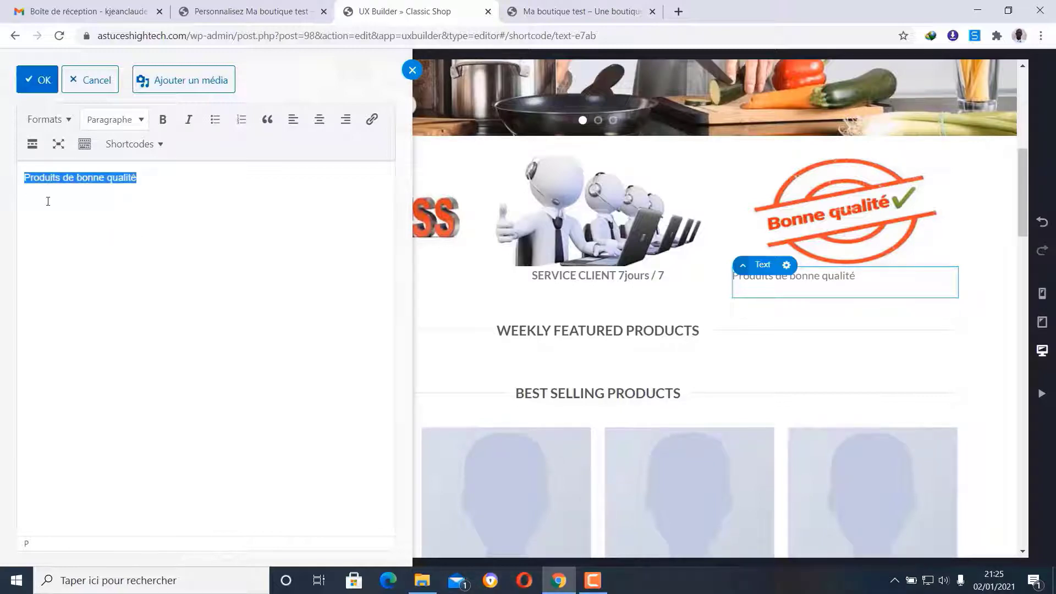
type("PRODUIT")
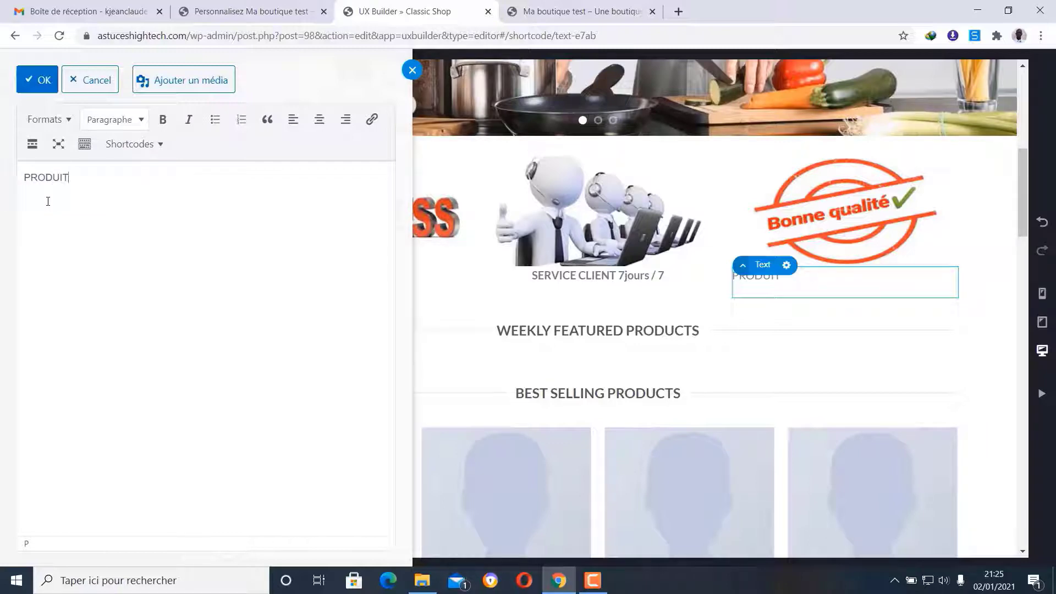
type(" DE BONNE ")
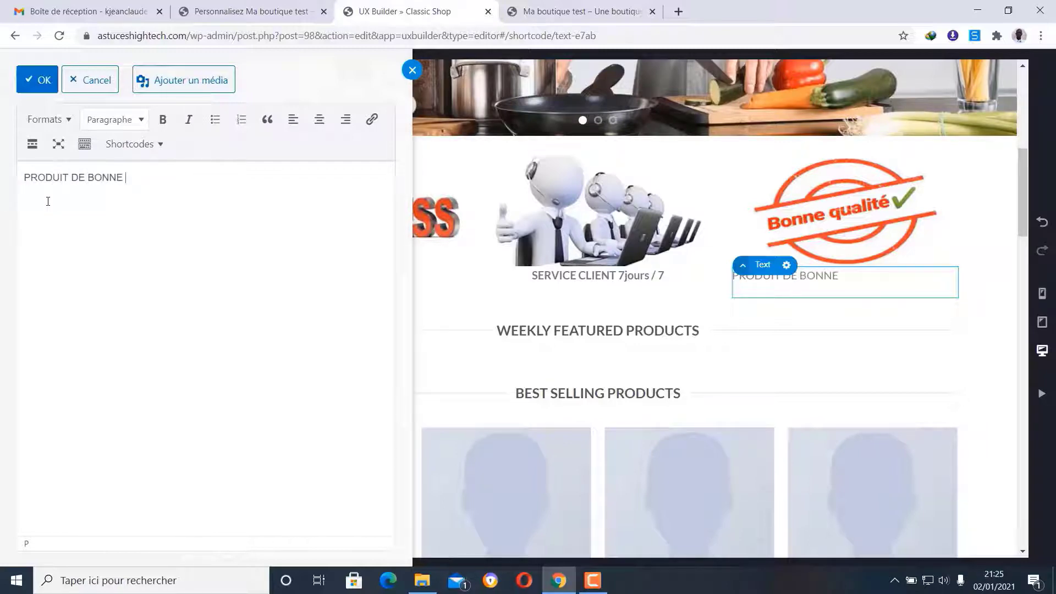
type("QUALITE")
- Centre and bold the 'PRODUIT DE BONNE QUALITE' caption and confirm the edit
left_click_drag(168, 179, 22, 181)
left_click(319, 120)
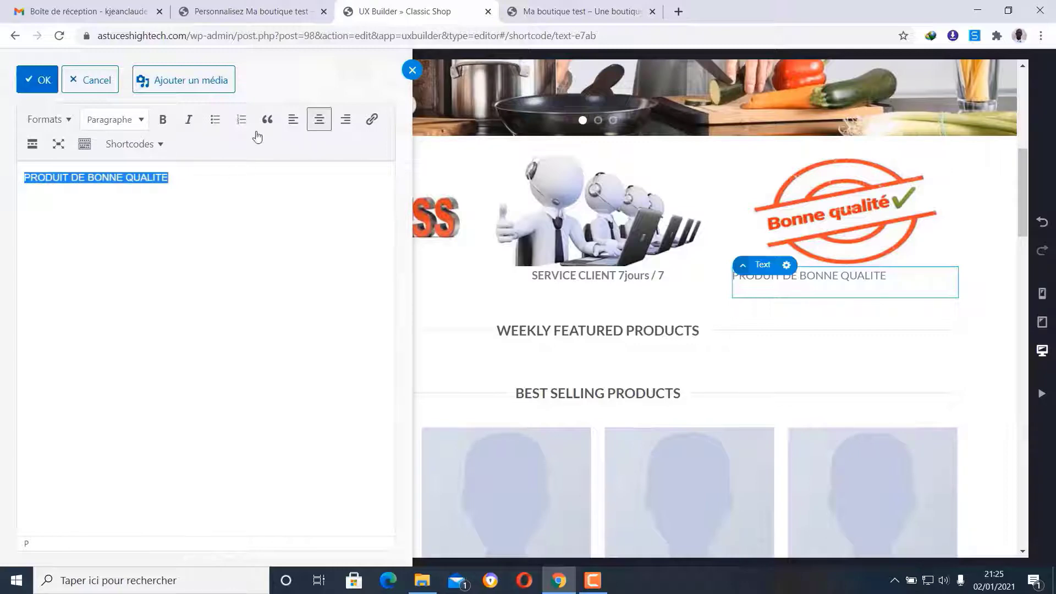
left_click(163, 119)
left_click(265, 260)
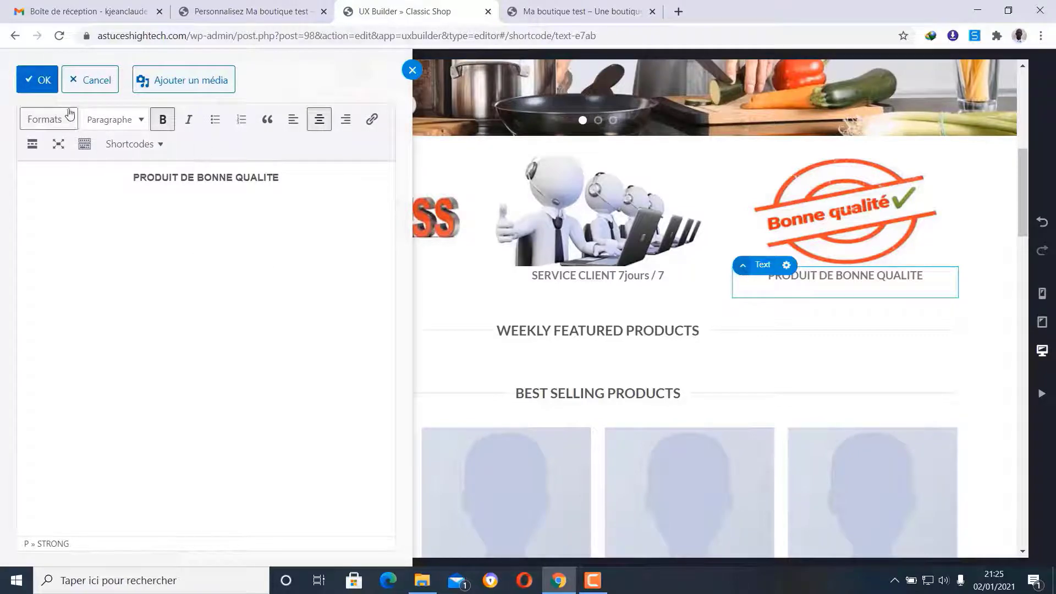
left_click(37, 80)
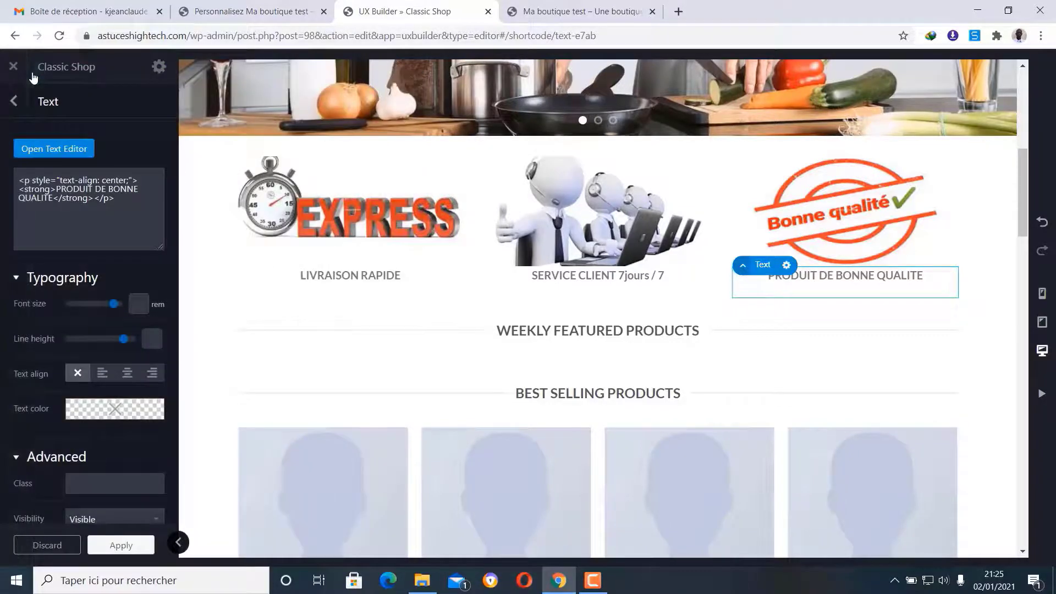
left_click(13, 101)
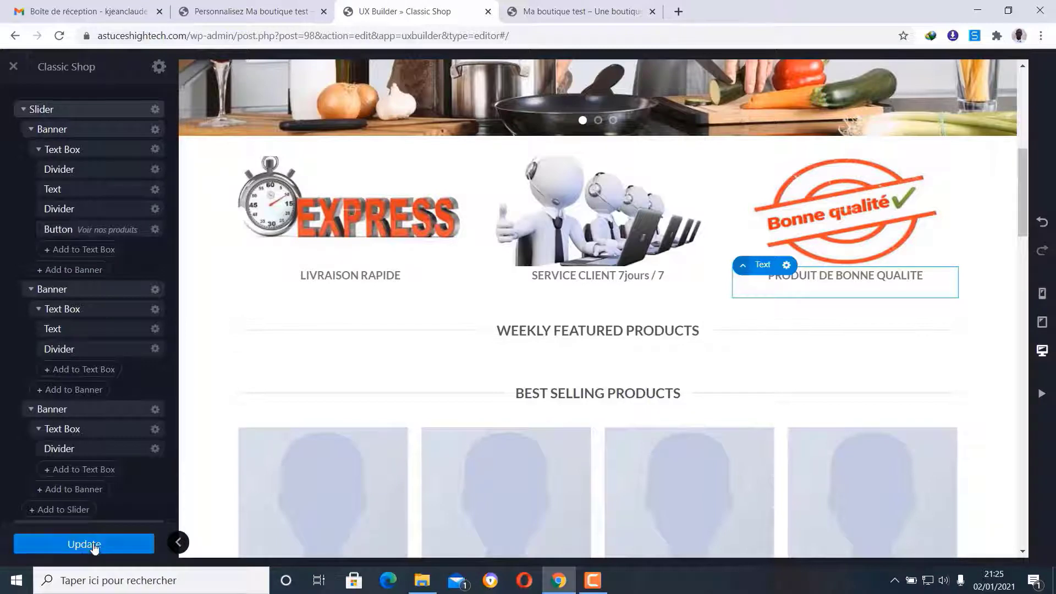
- Update the homepage and reload the 'Ma boutique test' tab to check the feature captions
left_click(51, 552)
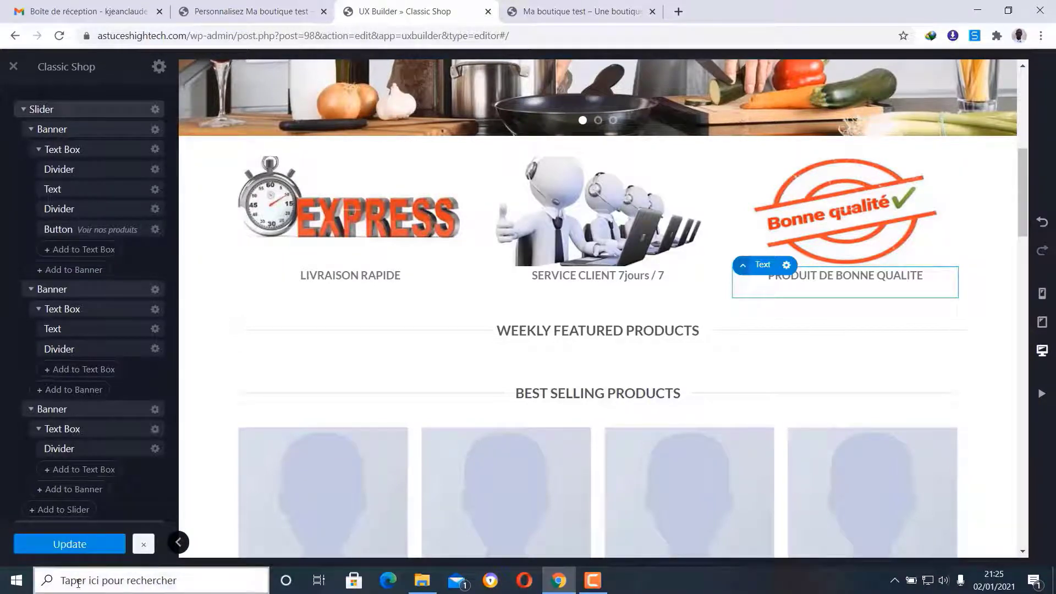
left_click(624, 8)
left_click(59, 35)
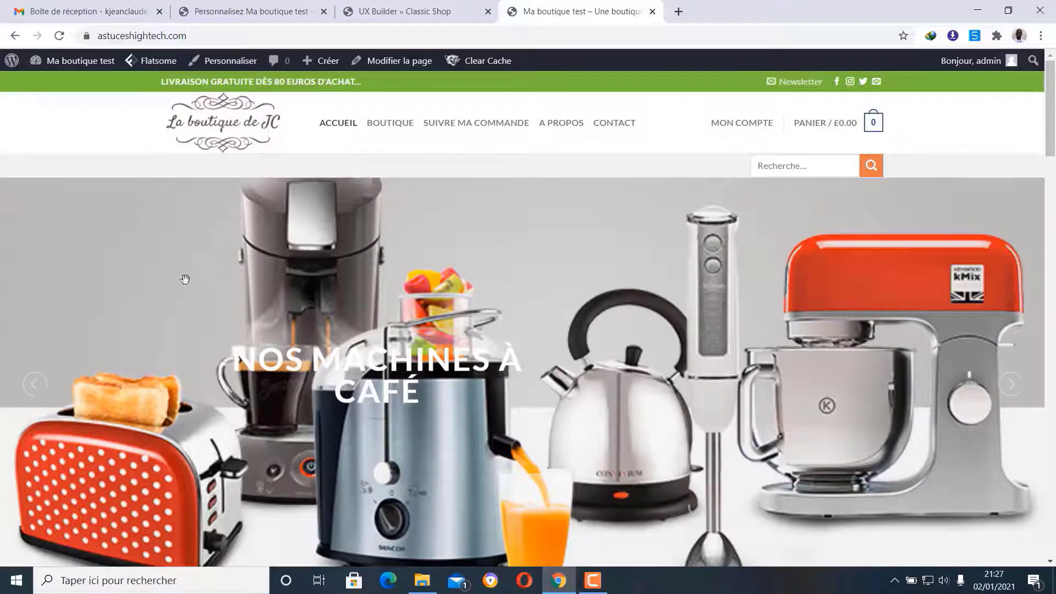
scroll(97, 291, "down", 6)
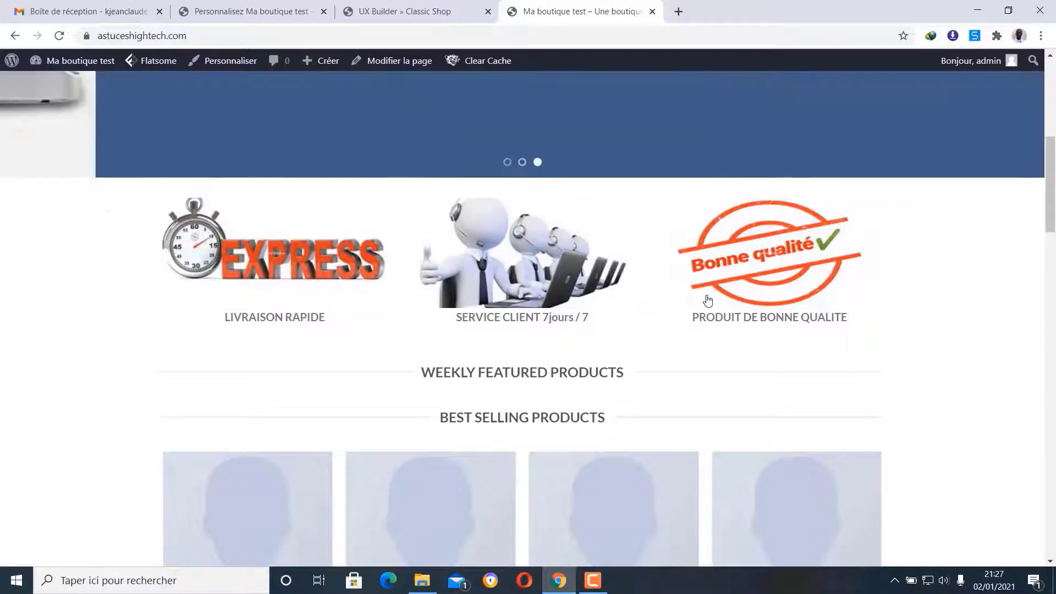
scroll(2, 341, "up", 8)
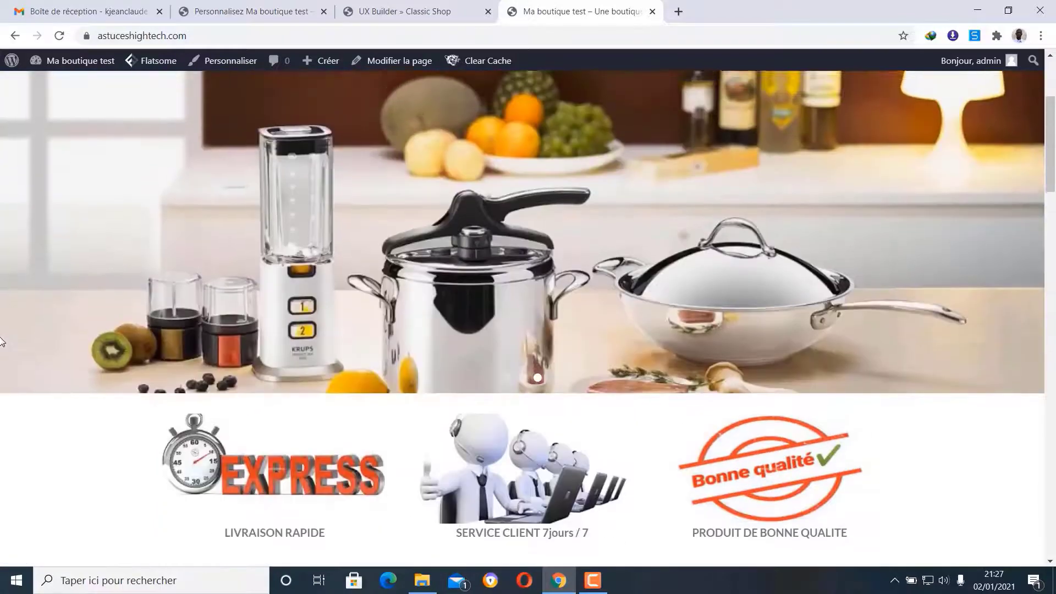
scroll(1, 337, "down", 6)
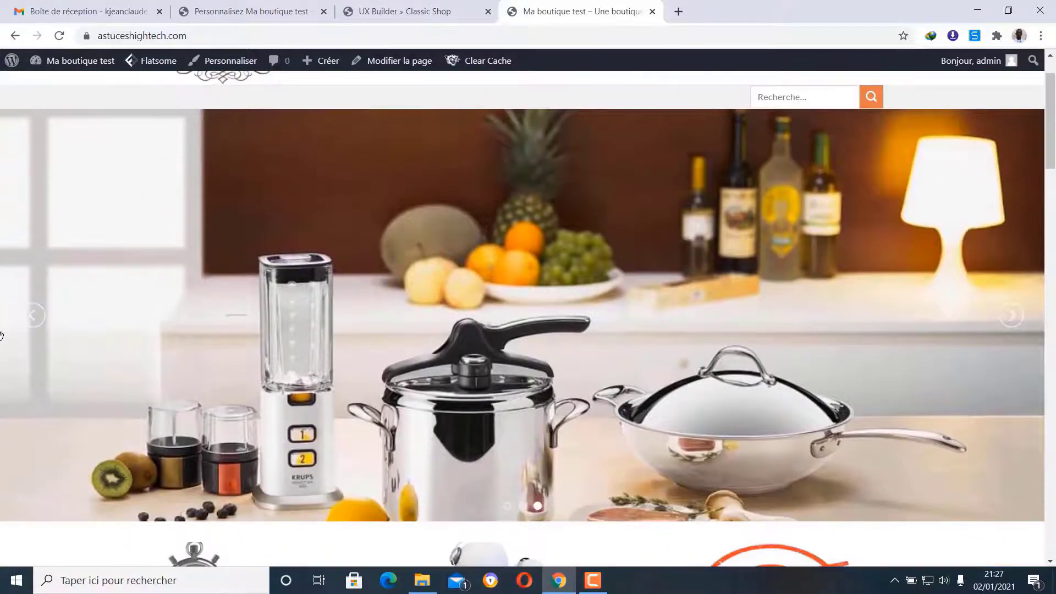
scroll(2, 341, "down", 5)
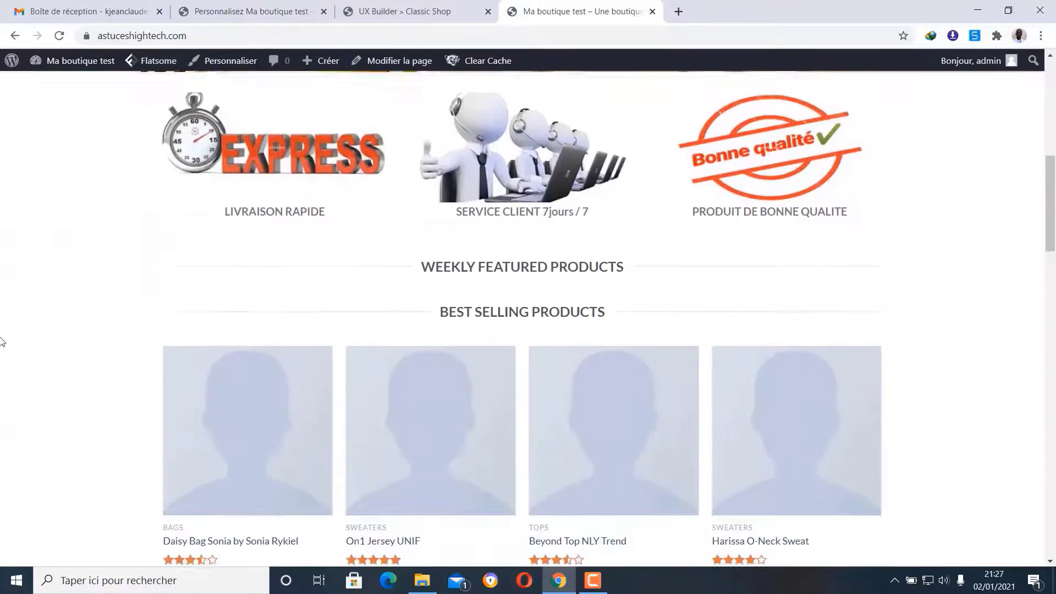
scroll(161, 319, "up", 1)
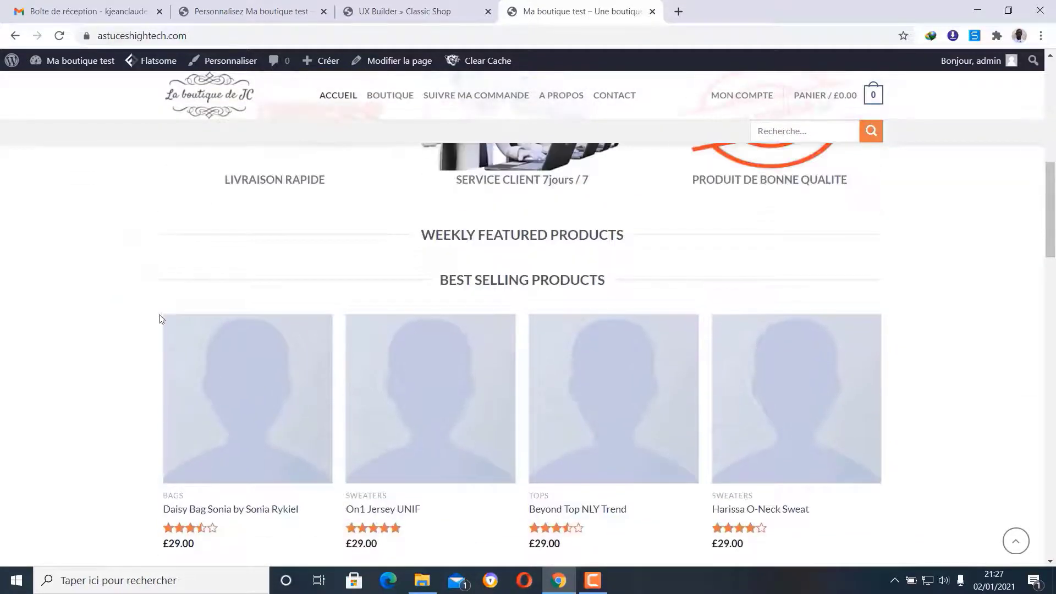
- Retitle the Weekly Featured and Best Selling product headings to 'nouveaux produits' and 'meilleures ventes'
left_click(433, 6)
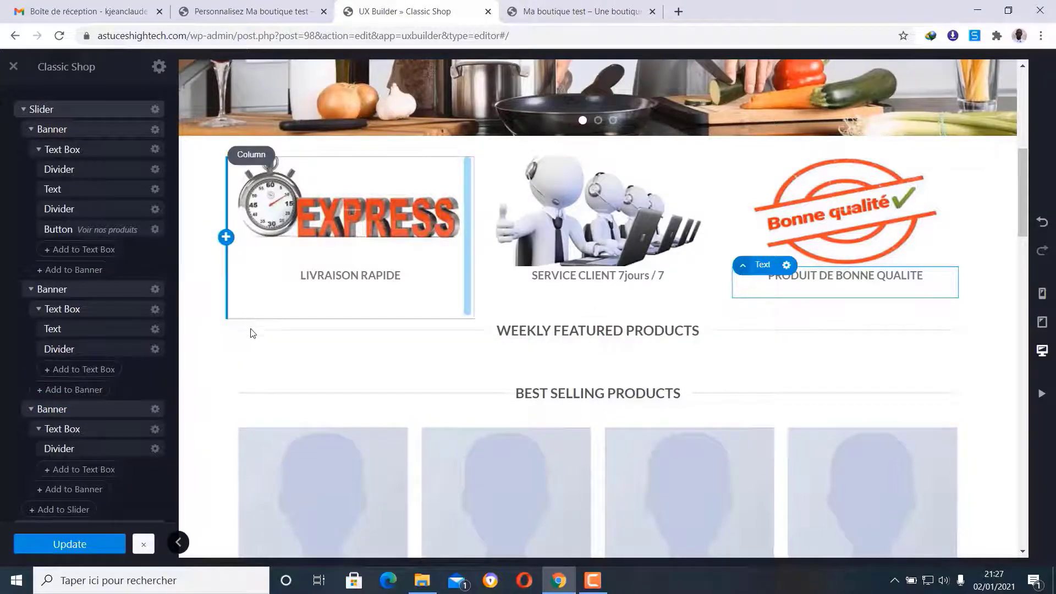
left_click(248, 324)
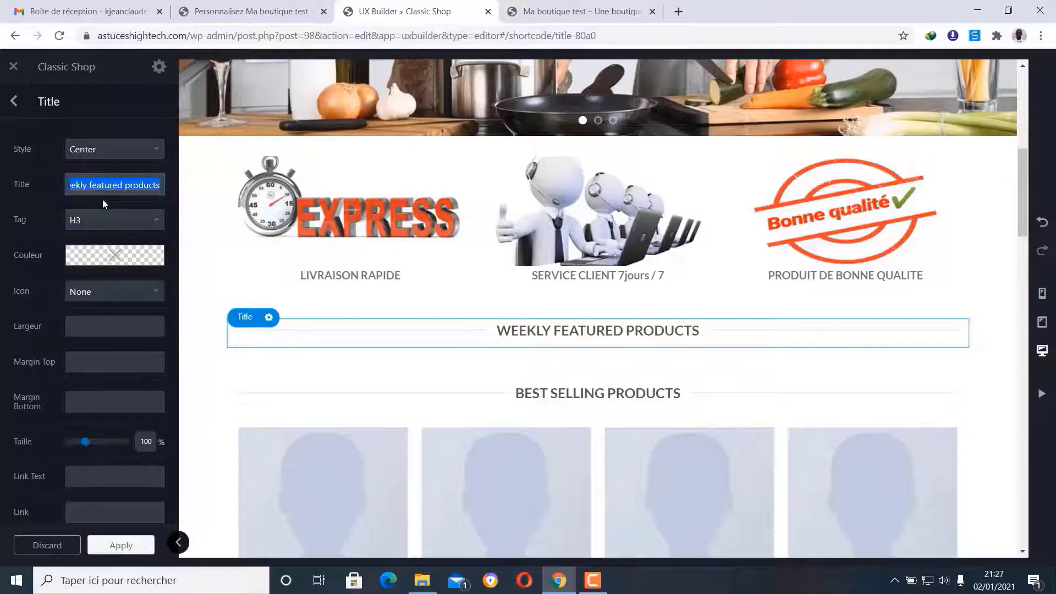
type("nou")
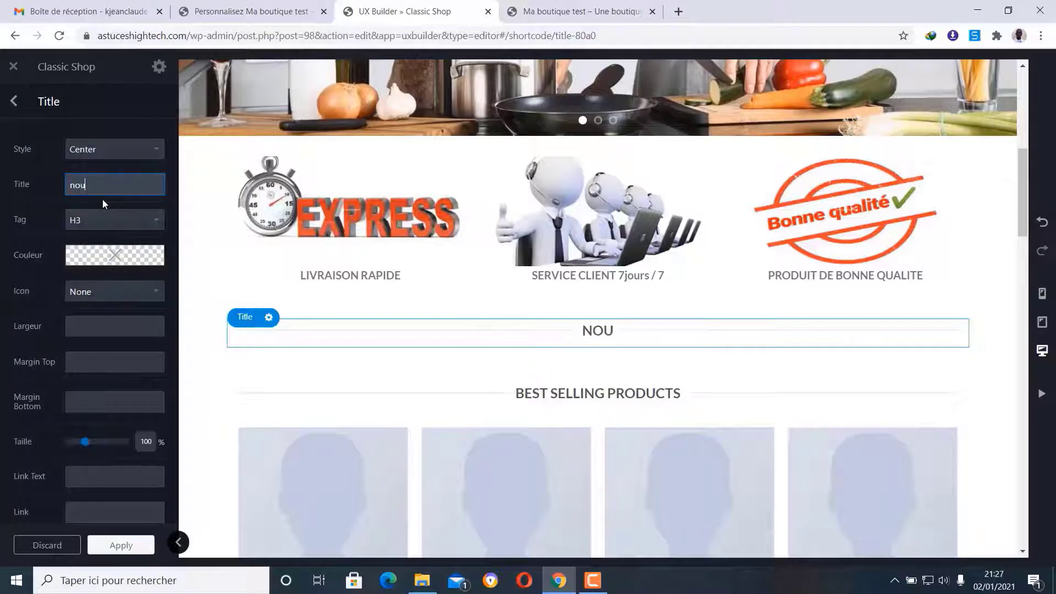
type("veaux ")
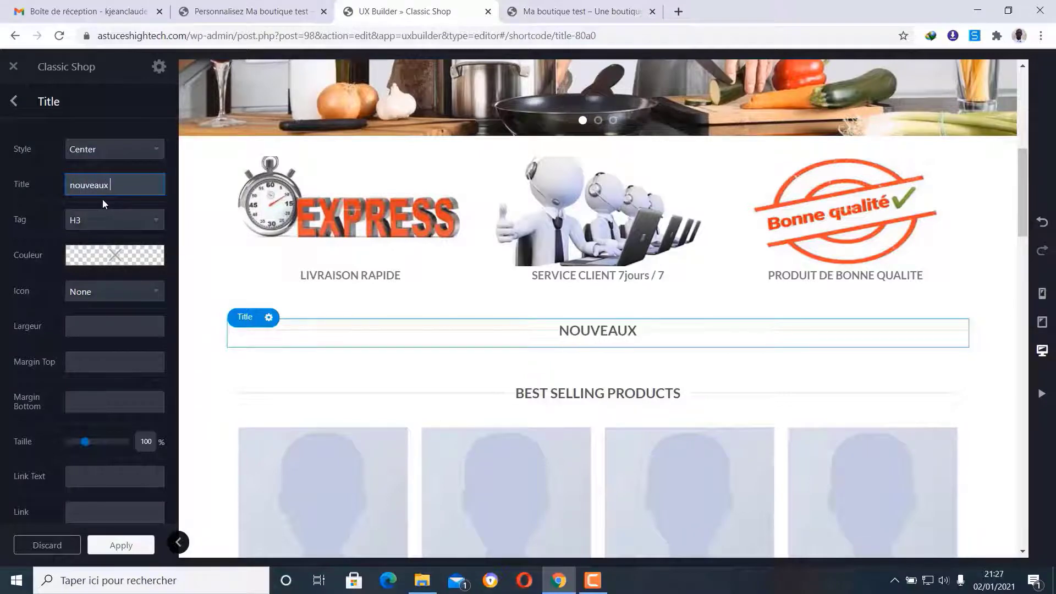
type("produits")
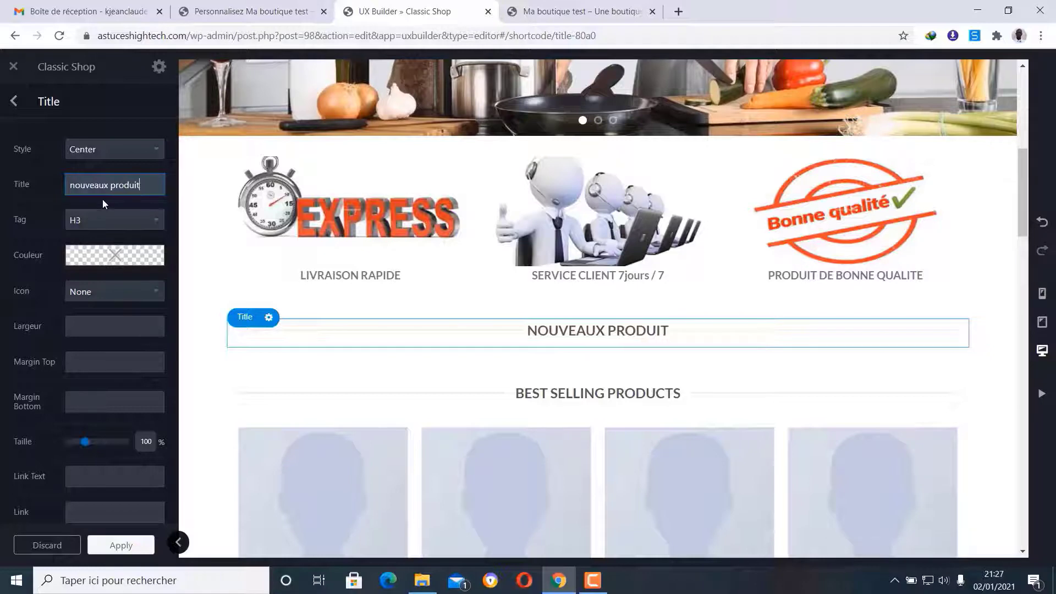
left_click(15, 107)
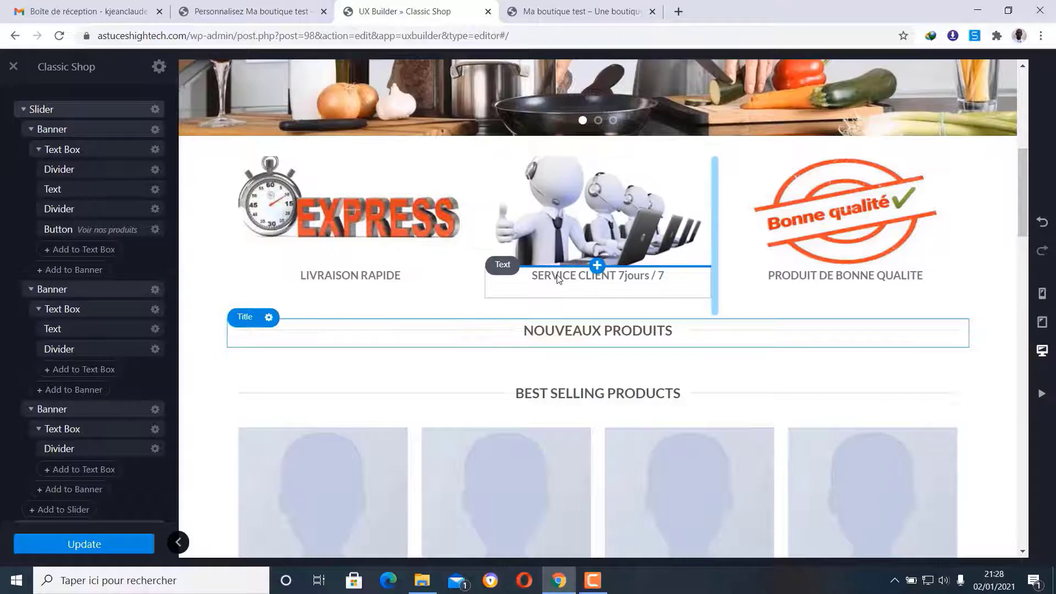
left_click(246, 387)
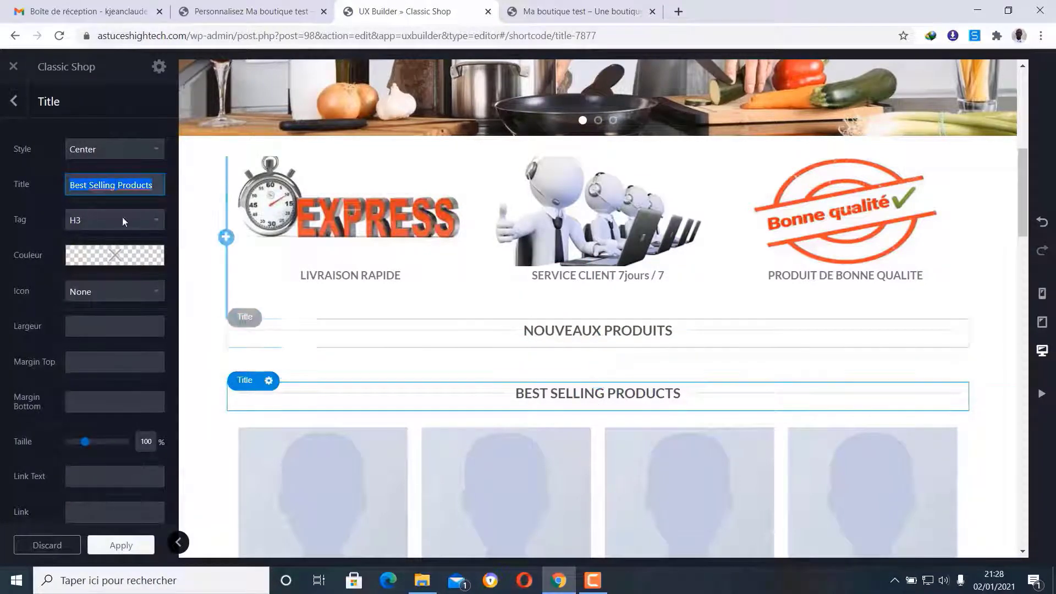
type("m")
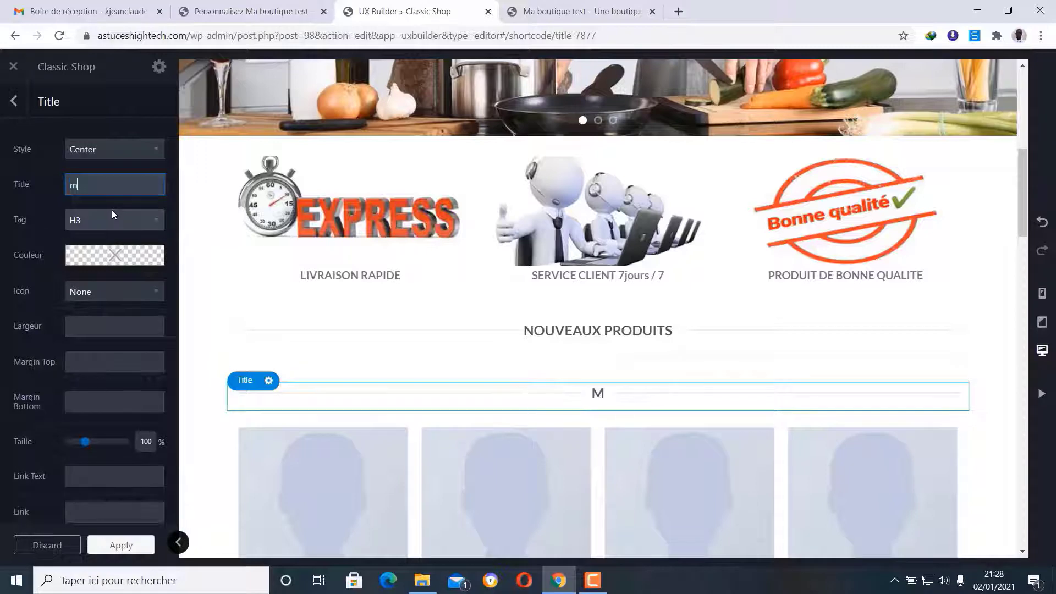
type("eilleure")
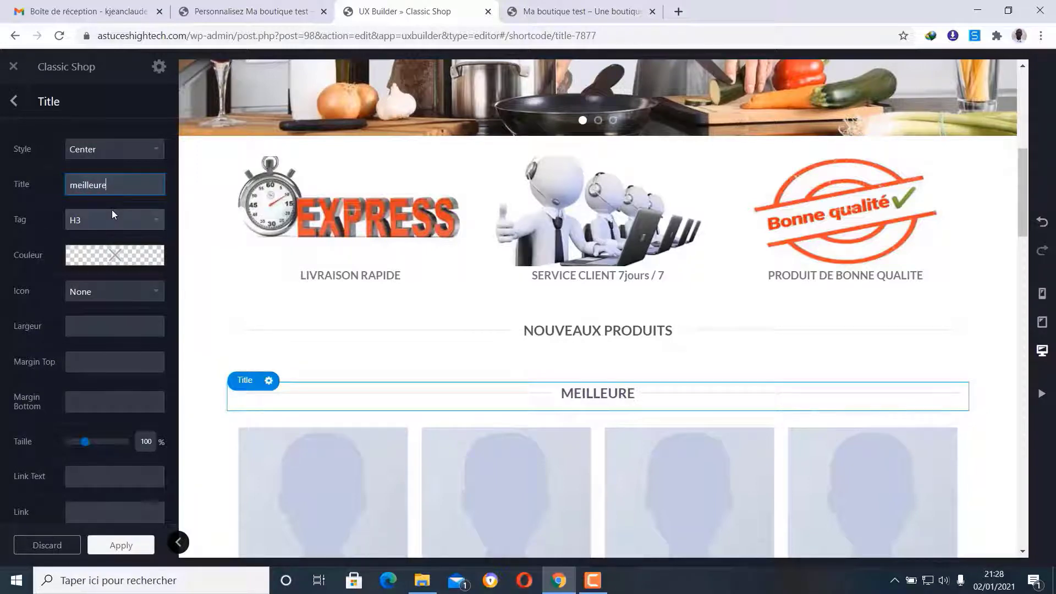
type("s ventes")
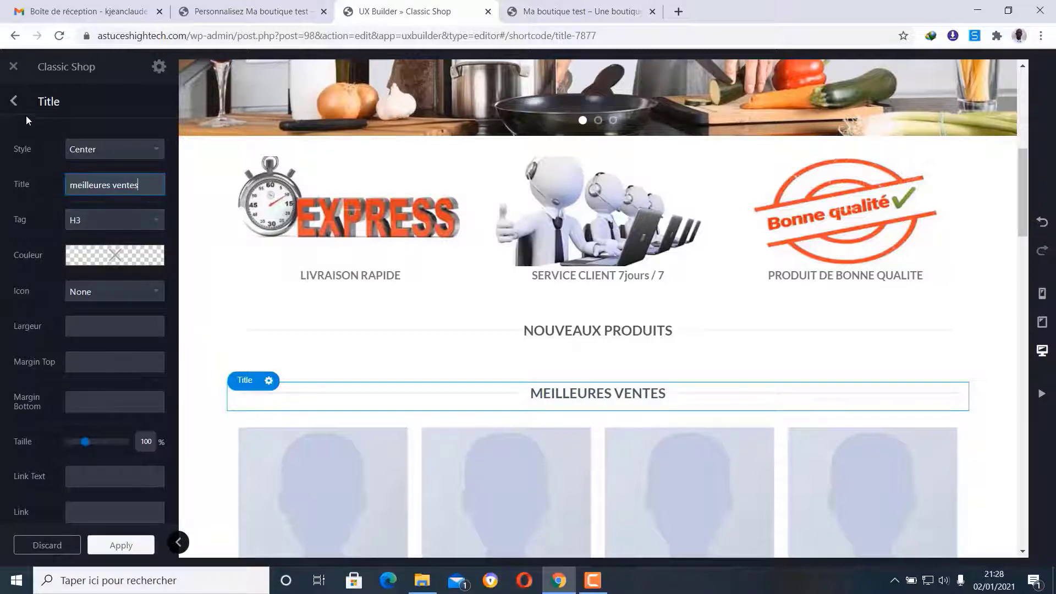
left_click(15, 102)
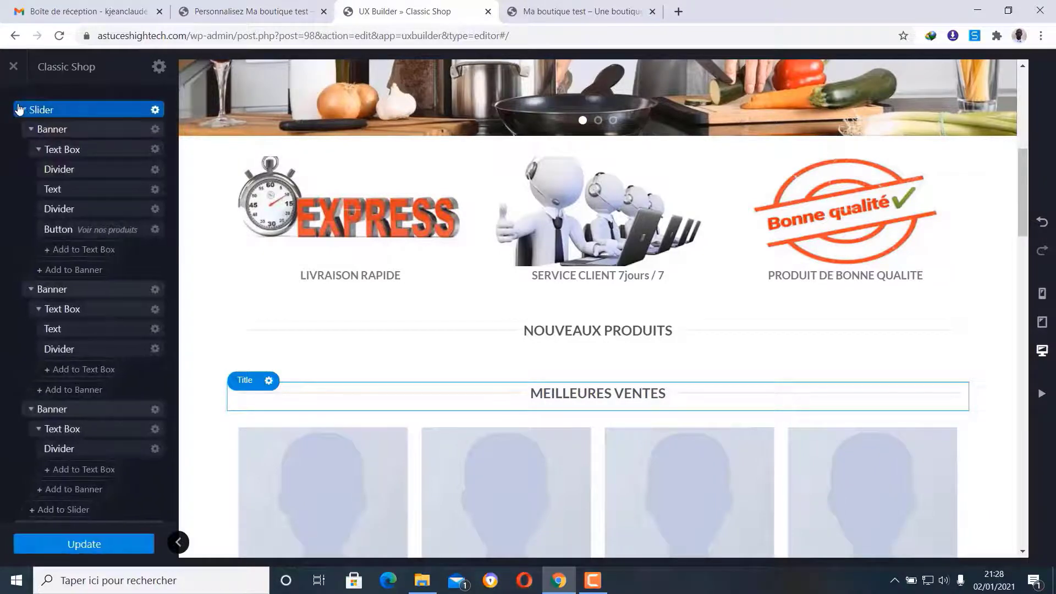
- Open the hero slider's banner slide settings, then return to the layer tree
scroll(319, 451, "up", 5)
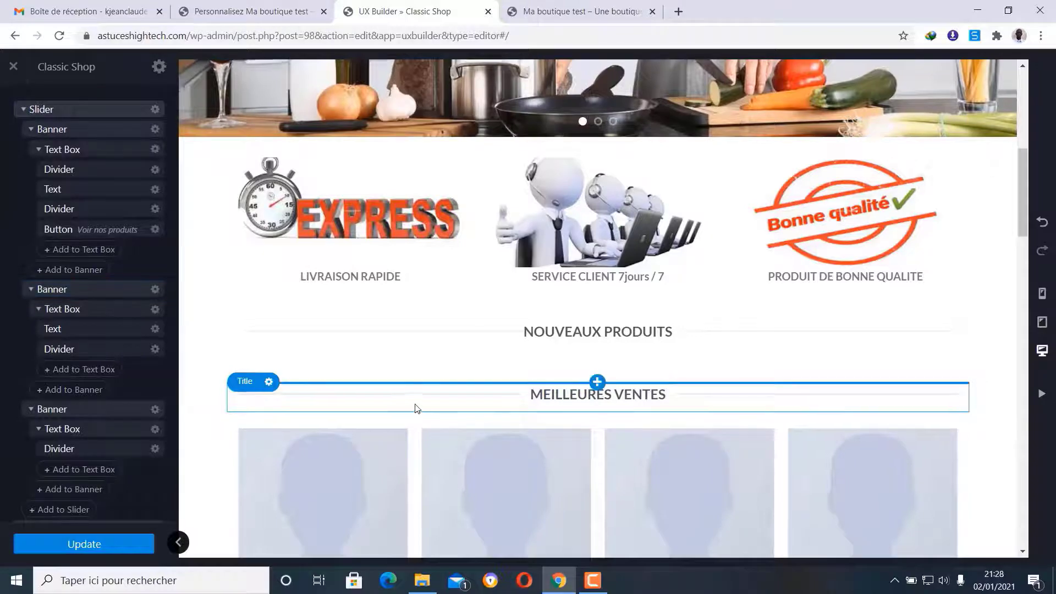
scroll(420, 386, "up", 2)
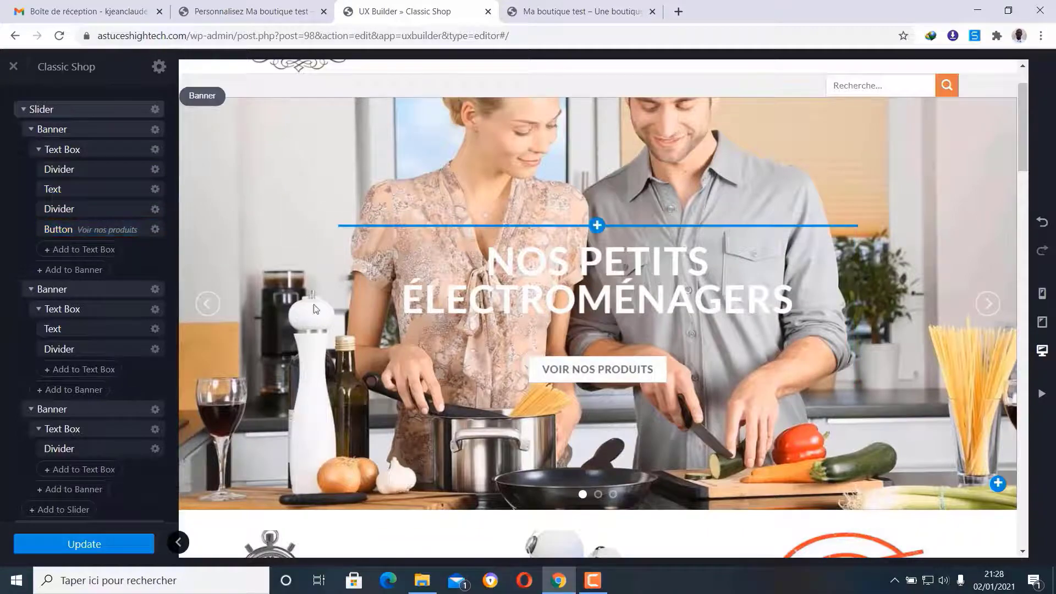
scroll(333, 232, "down", 3)
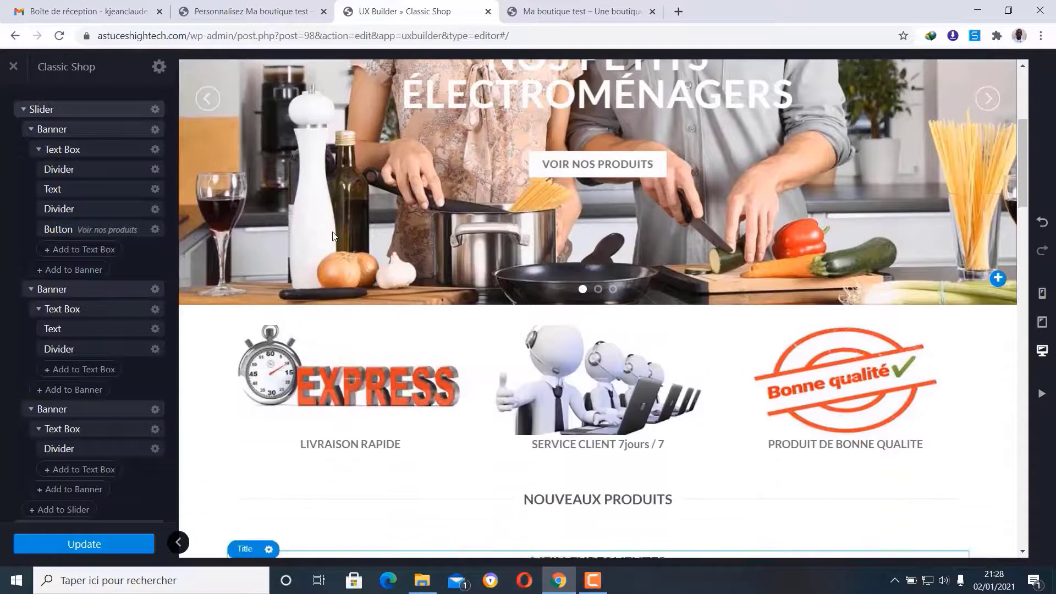
scroll(332, 236, "up", 1)
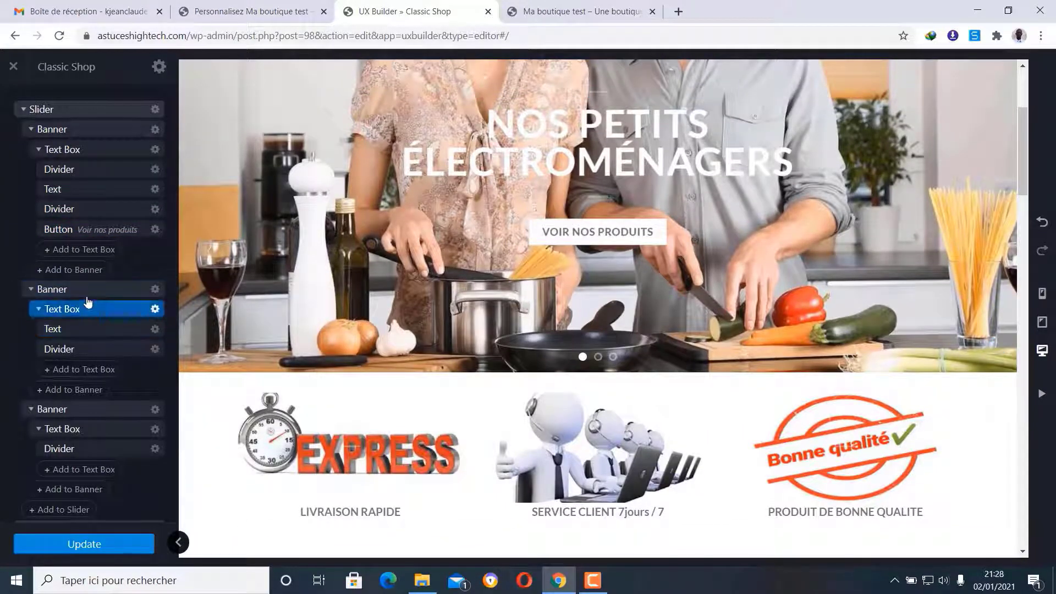
scroll(431, 233, "up", 1)
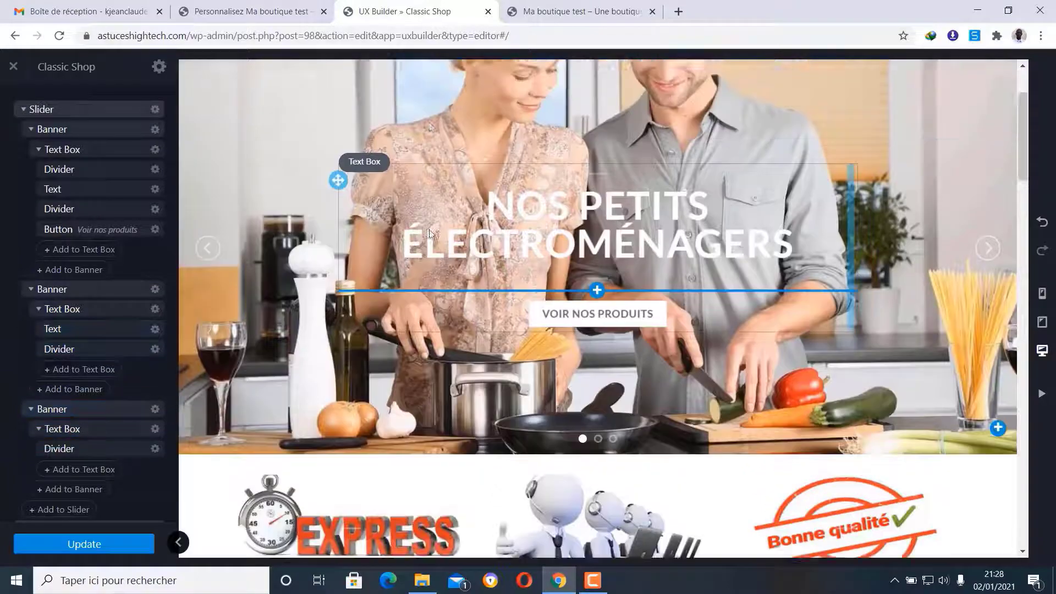
scroll(431, 232, "up", 2)
left_click(201, 168)
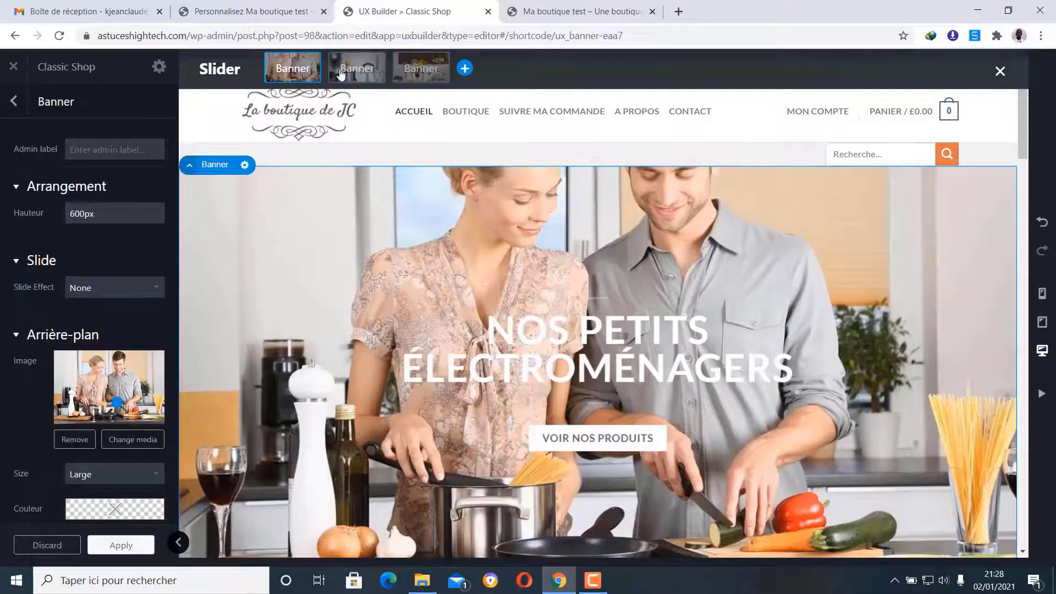
left_click(15, 104)
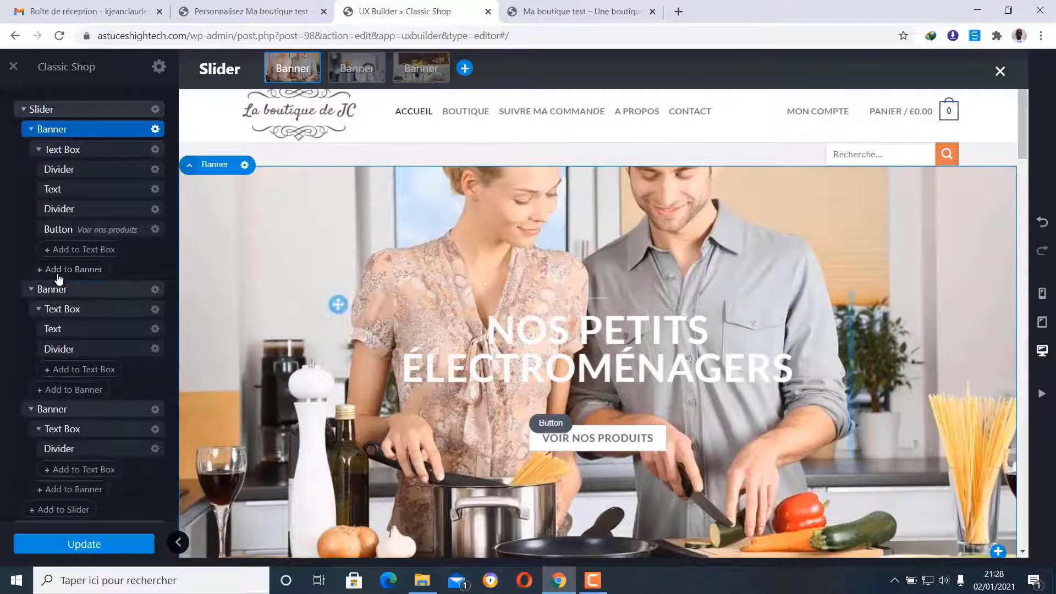
- Collapse the Slider in the layer tree and select the first Column 4/12 holding the Express image
left_click(23, 109)
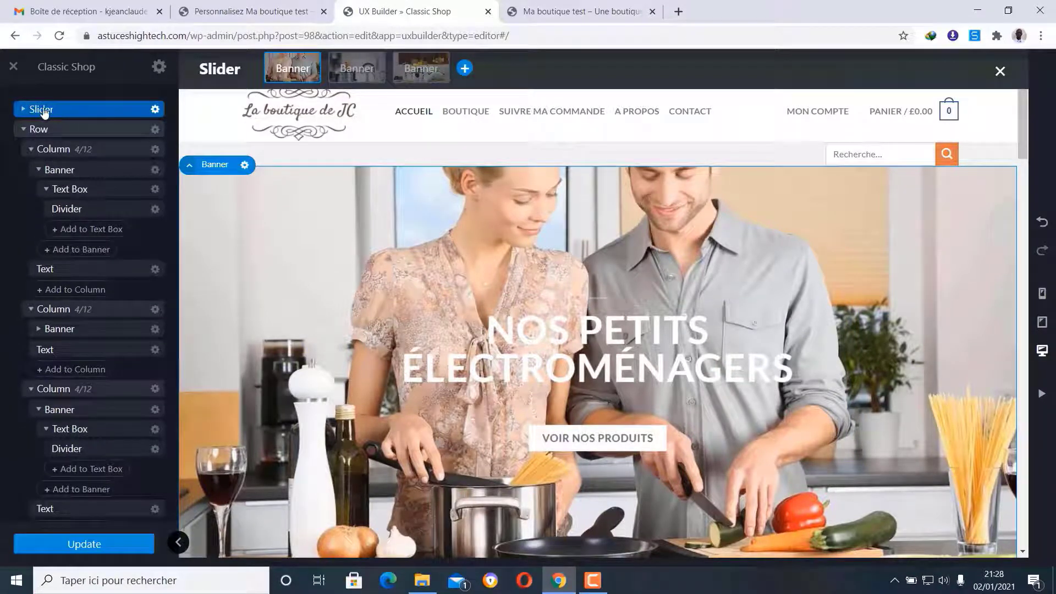
scroll(539, 270, "down", 4)
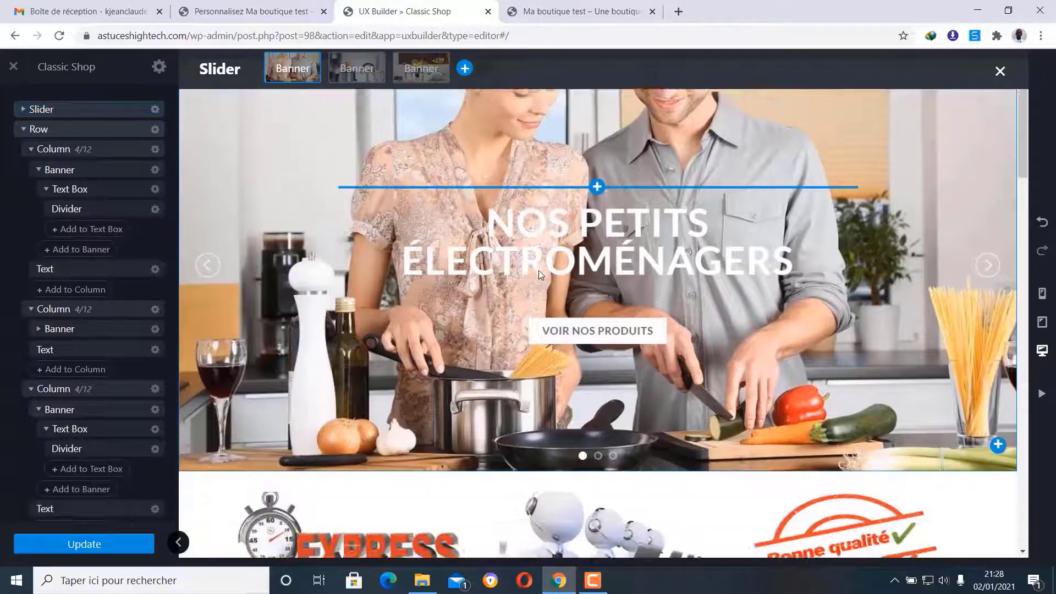
scroll(539, 270, "down", 5)
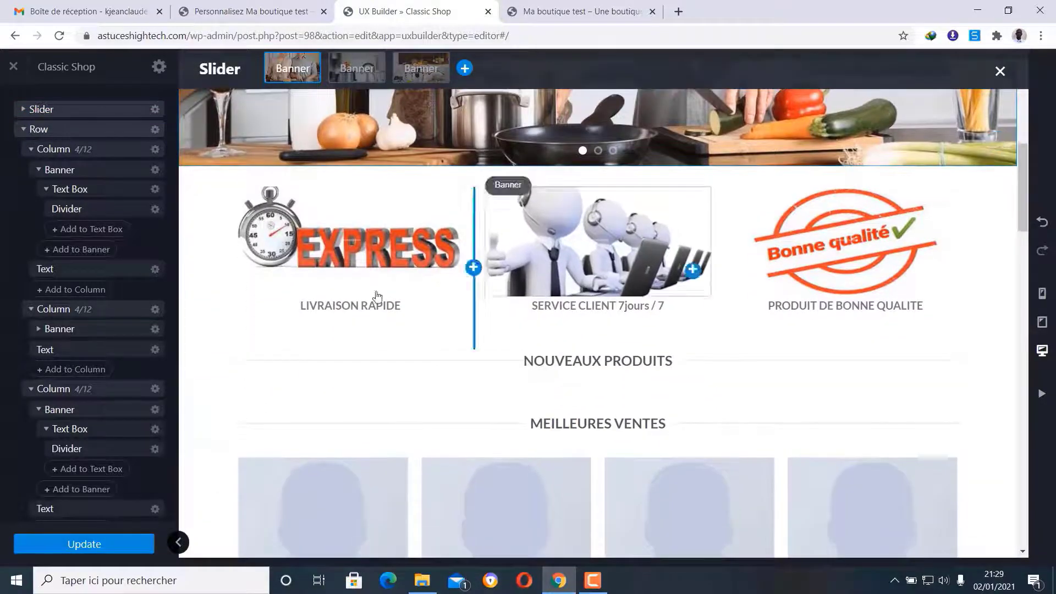
left_click(68, 150)
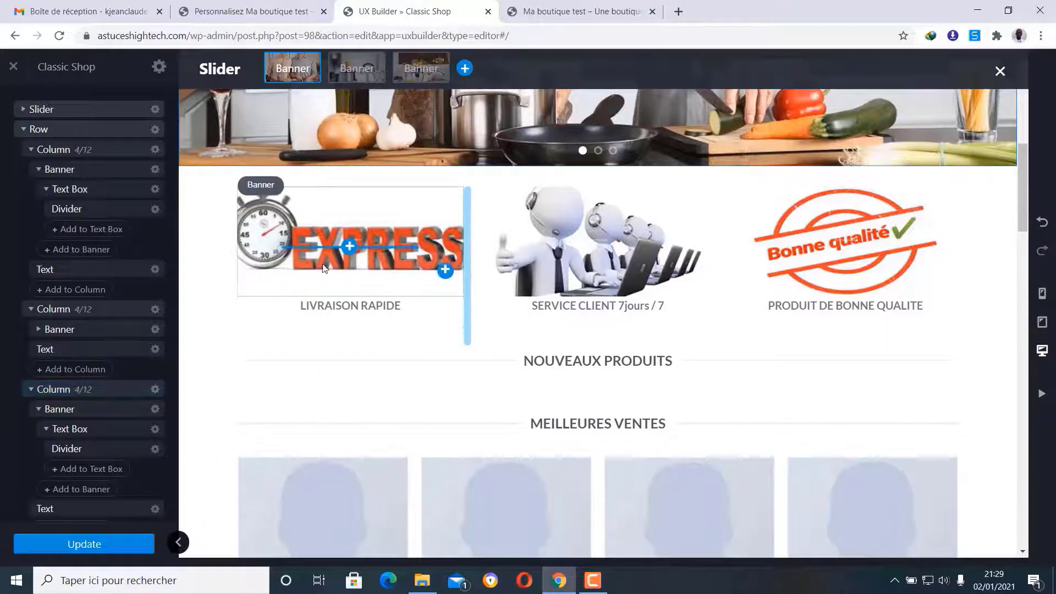
- Collapse the feature Row and the Slider so only top-level sections remain listed
left_click(25, 131)
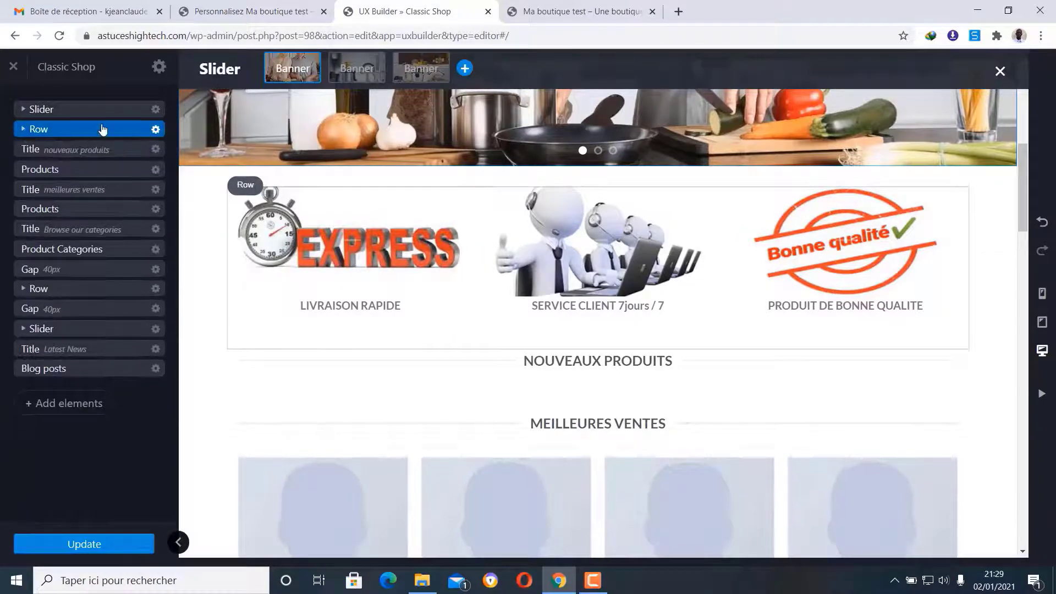
left_click(23, 131)
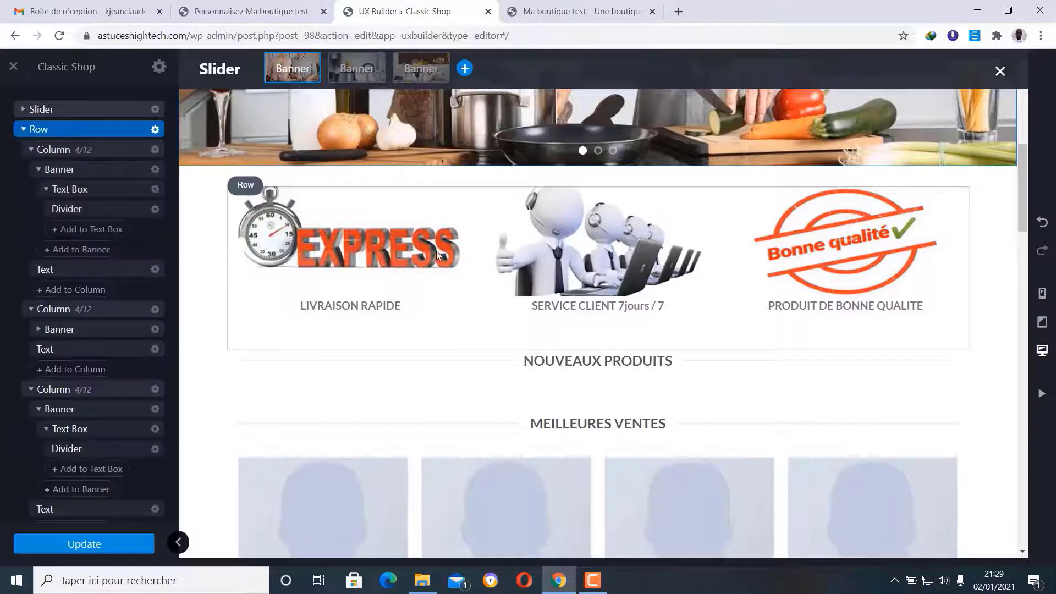
left_click(24, 130)
left_click(26, 112)
left_click(25, 112)
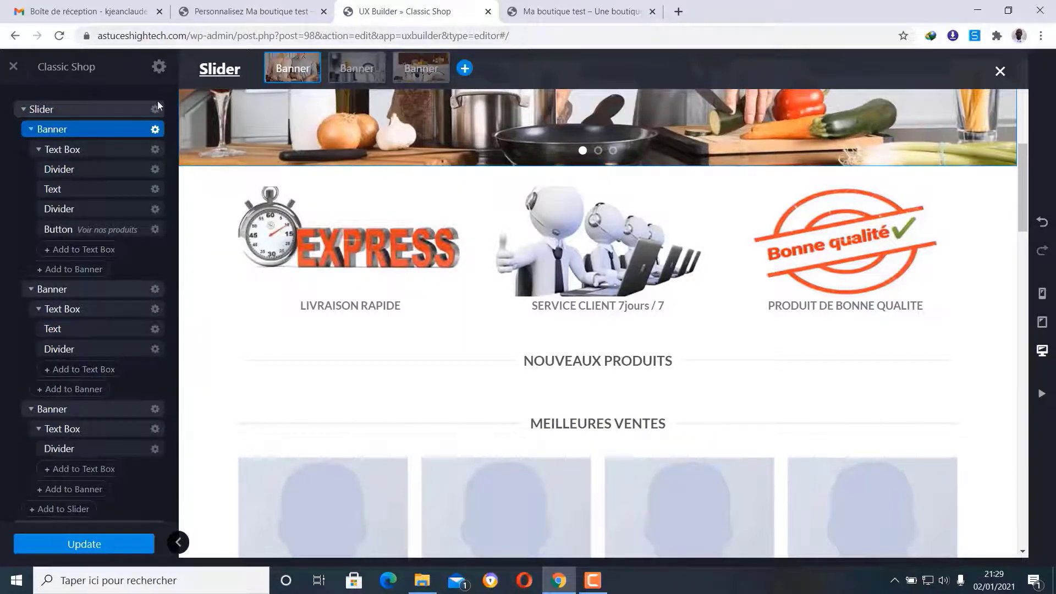
left_click(22, 111)
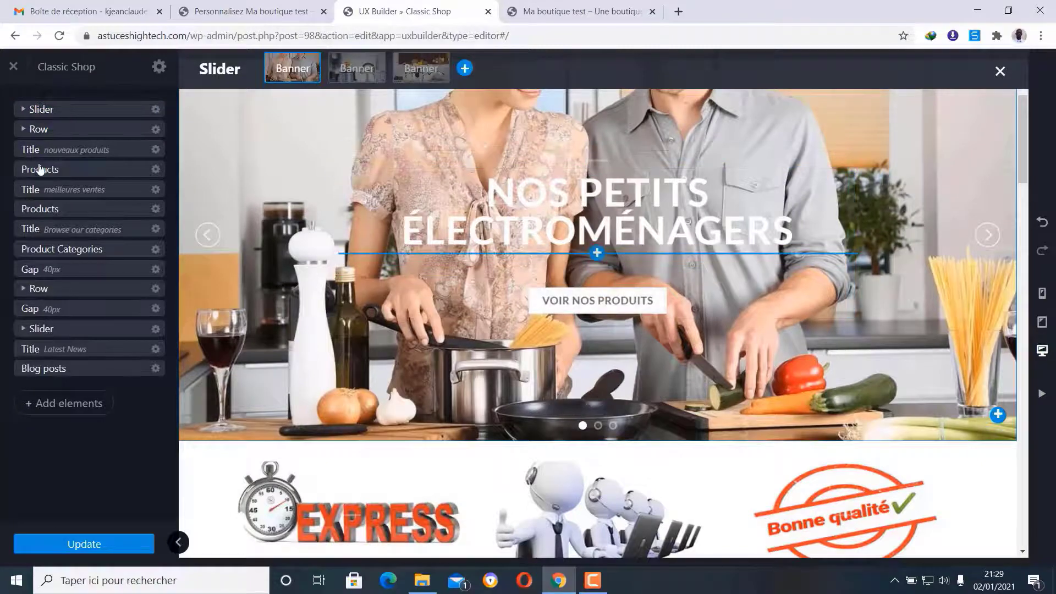
scroll(452, 248, "down", 3)
scroll(453, 249, "down", 3)
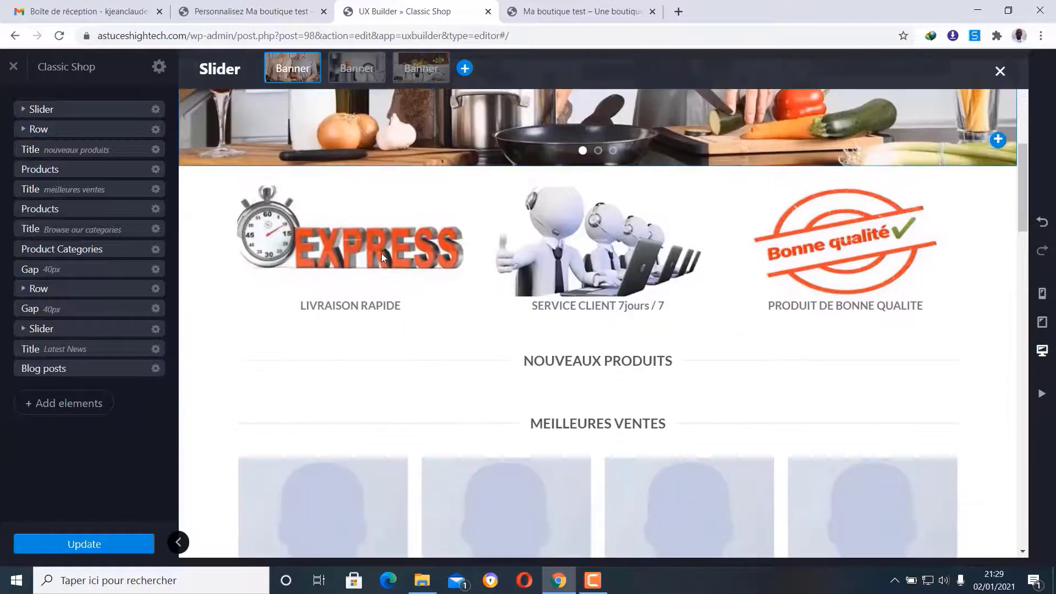
scroll(423, 241, "down", 2)
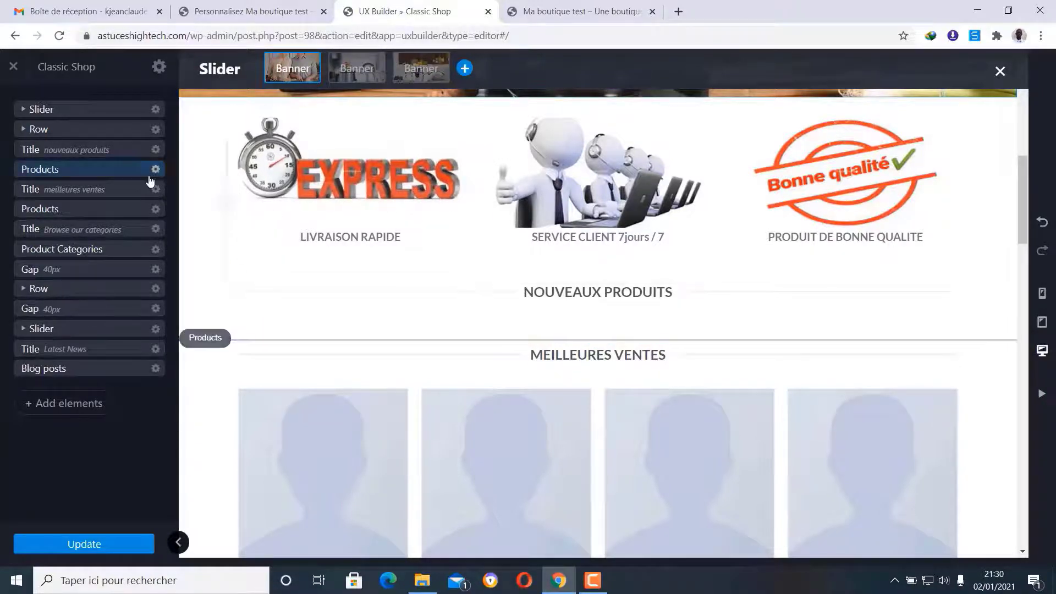
- Open the Nouveaux Produits Products block settings and set its type to Row
left_click(53, 171)
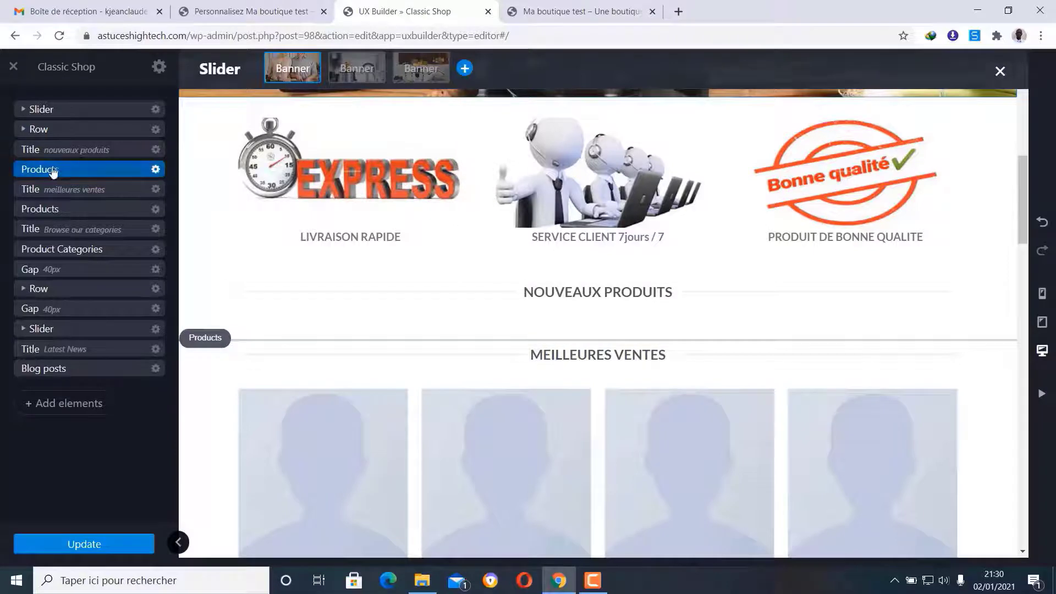
left_click(155, 170)
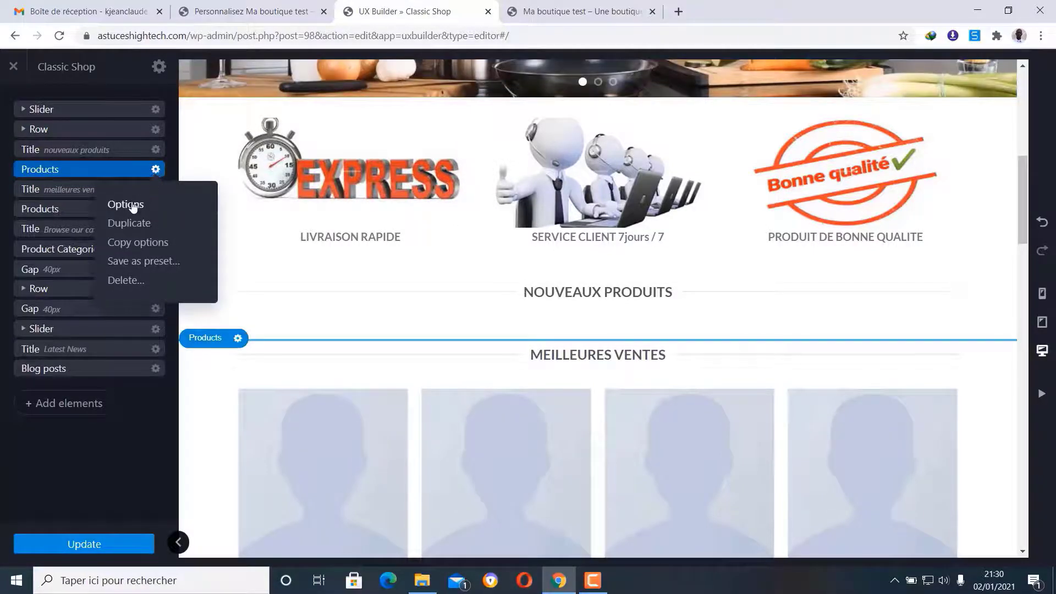
left_click(126, 204)
scroll(141, 233, "down", 1)
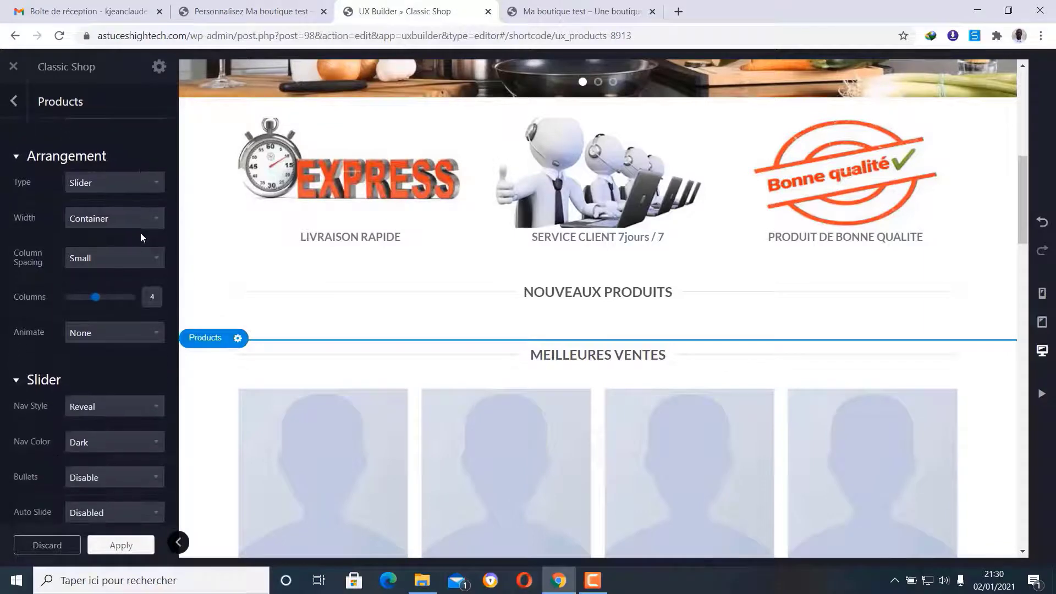
left_click(135, 185)
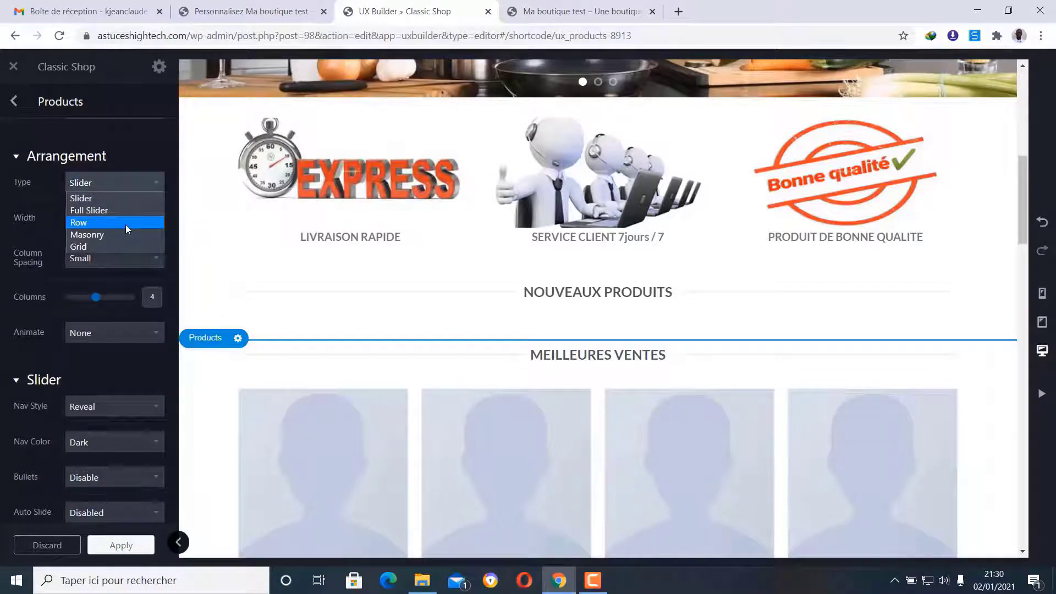
left_click(93, 224)
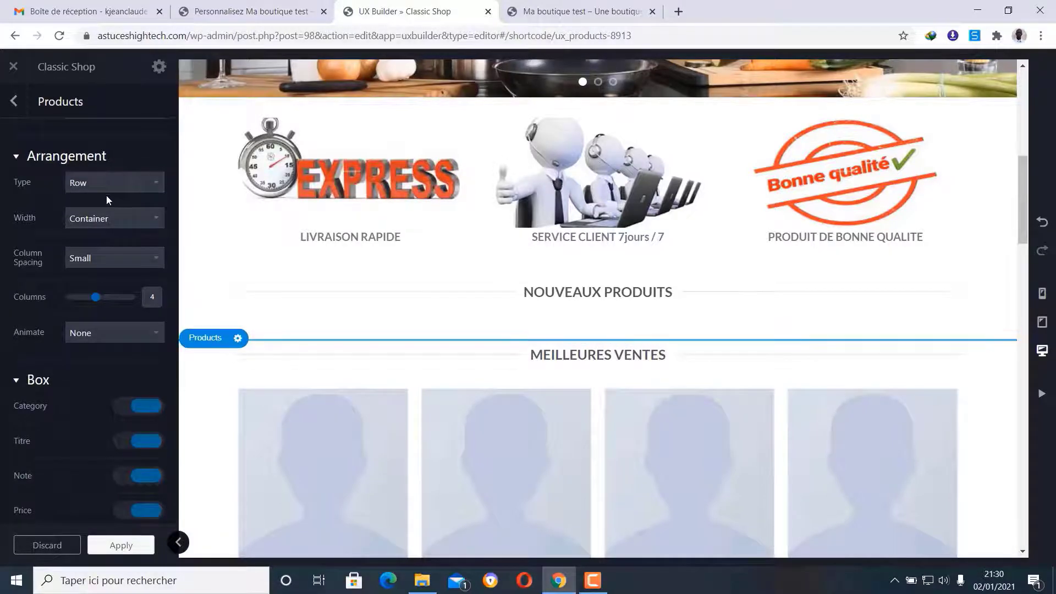
- Set the block's Out Of Stock option to Exclude and return to the element list
scroll(86, 265, "down", 1)
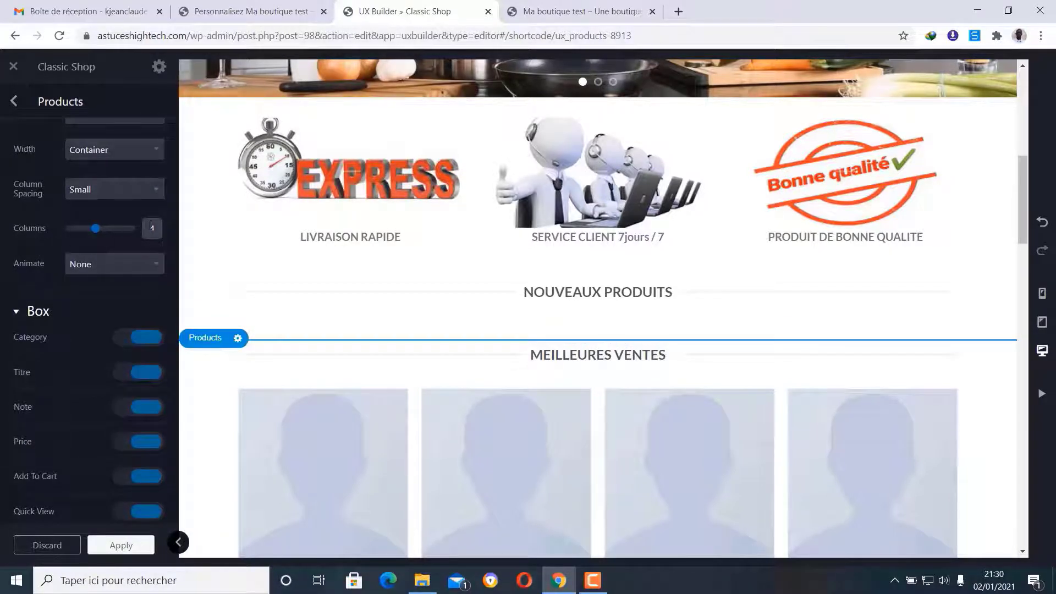
scroll(105, 288, "down", 5)
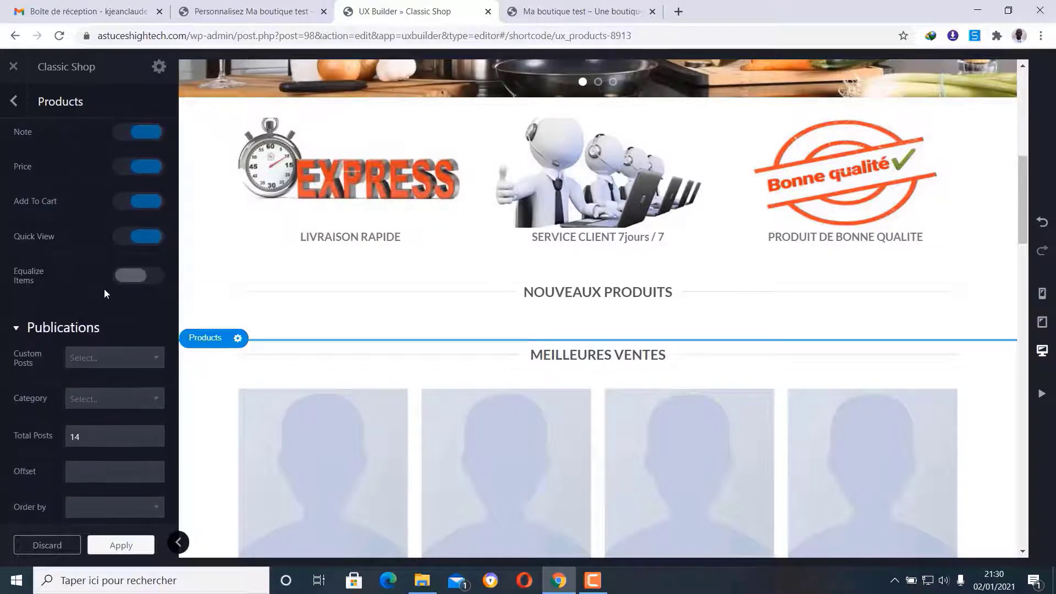
scroll(102, 278, "down", 2)
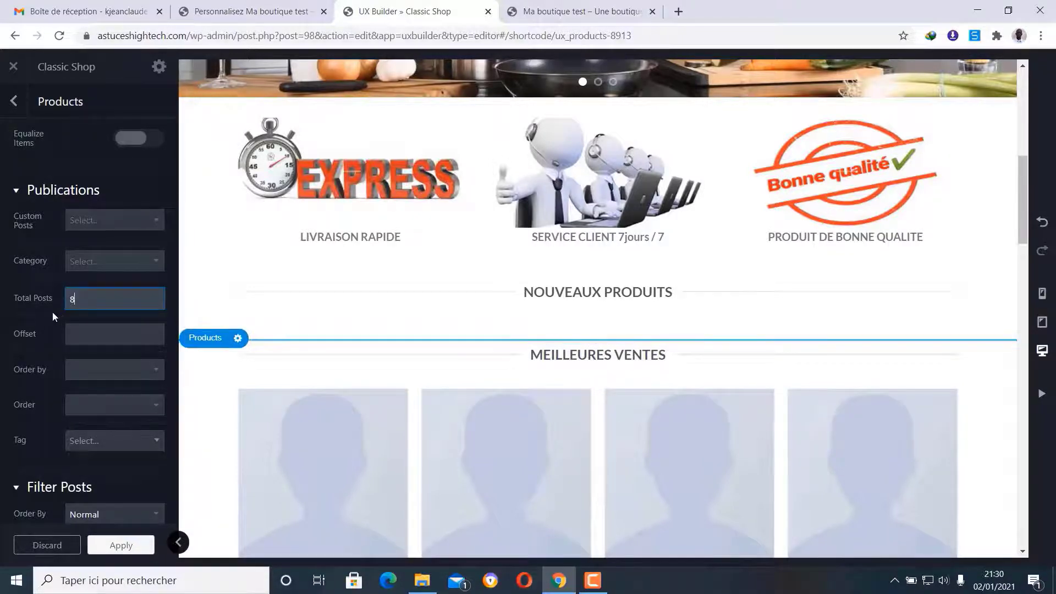
scroll(51, 312, "down", 3)
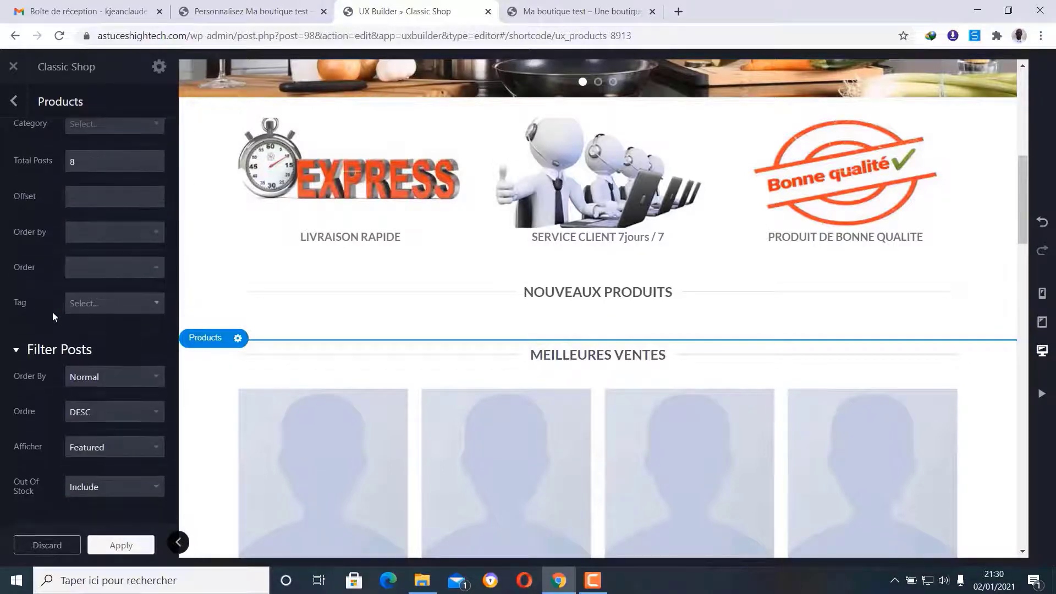
scroll(51, 312, "up", 3)
scroll(53, 312, "down", 5)
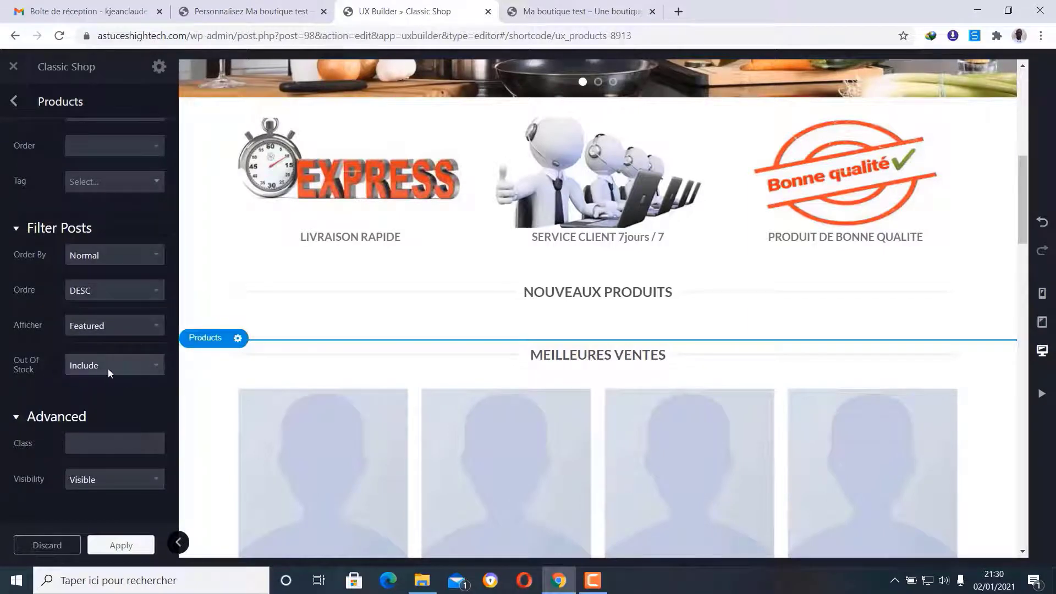
left_click(137, 365)
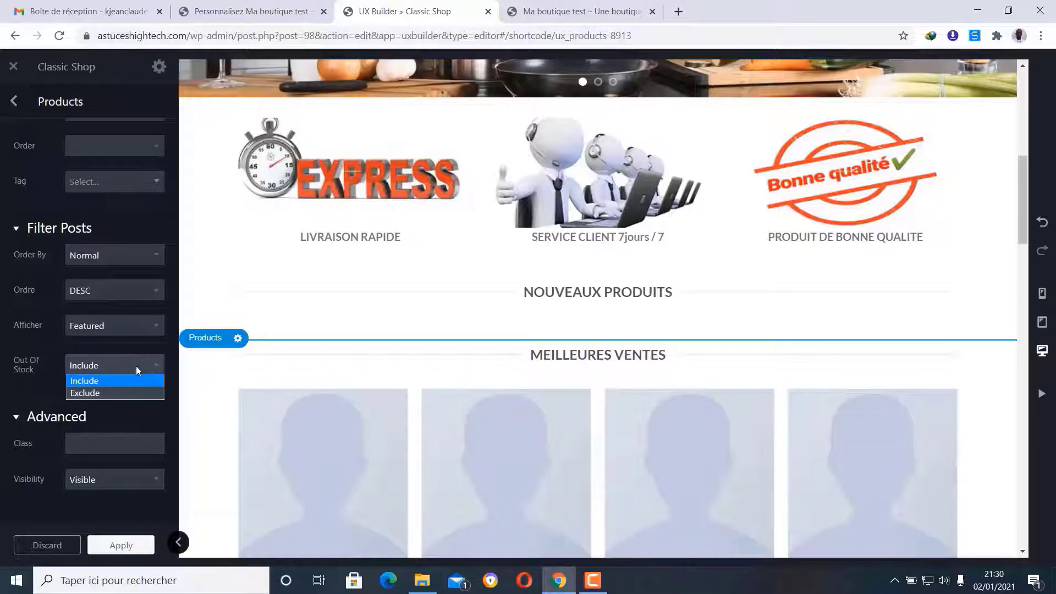
left_click(95, 393)
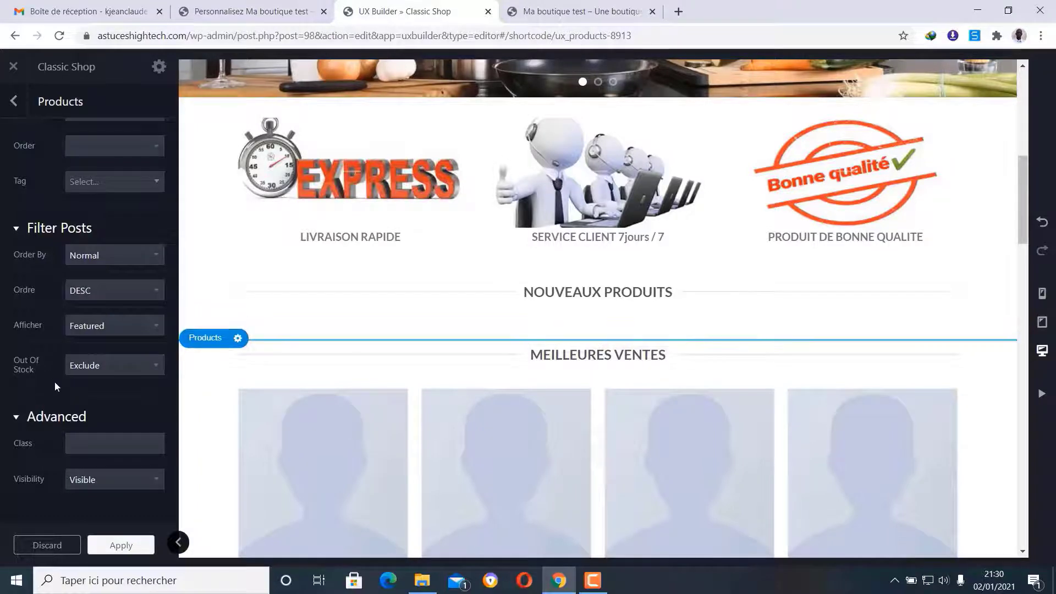
scroll(55, 382, "up", 5)
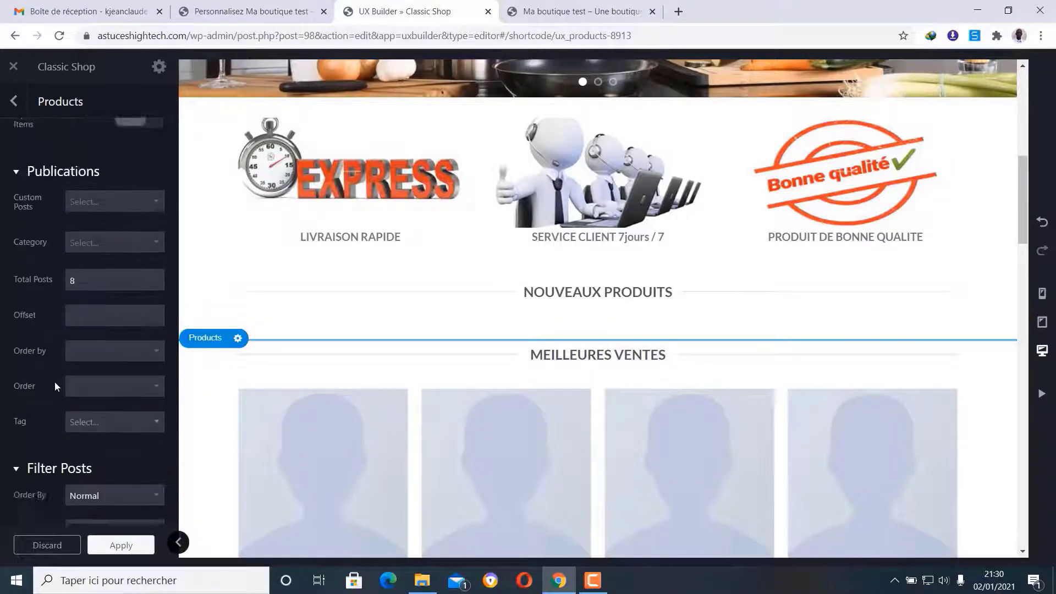
scroll(67, 336, "up", 10)
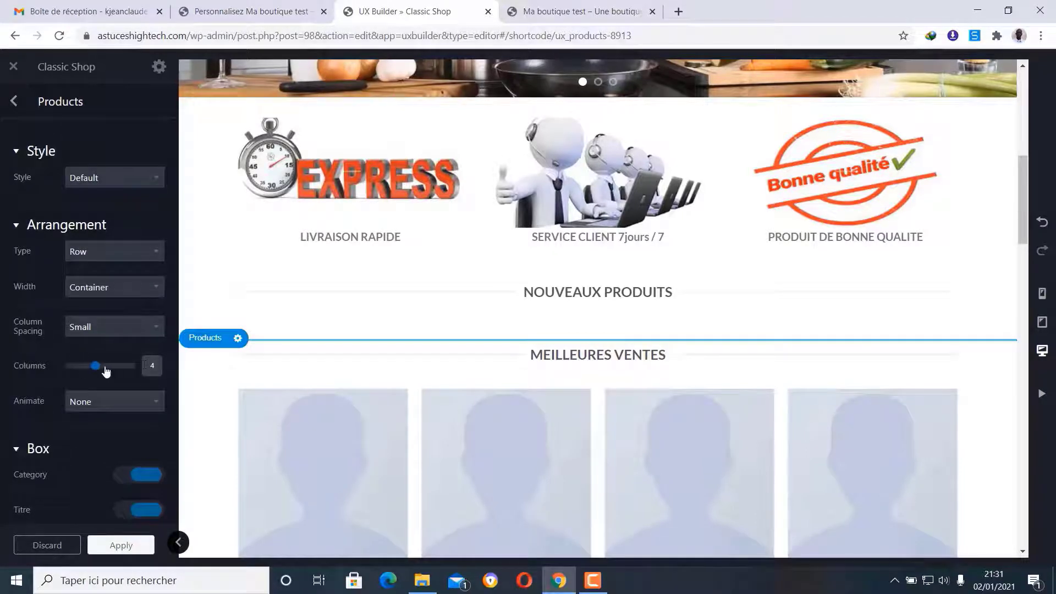
left_click(15, 101)
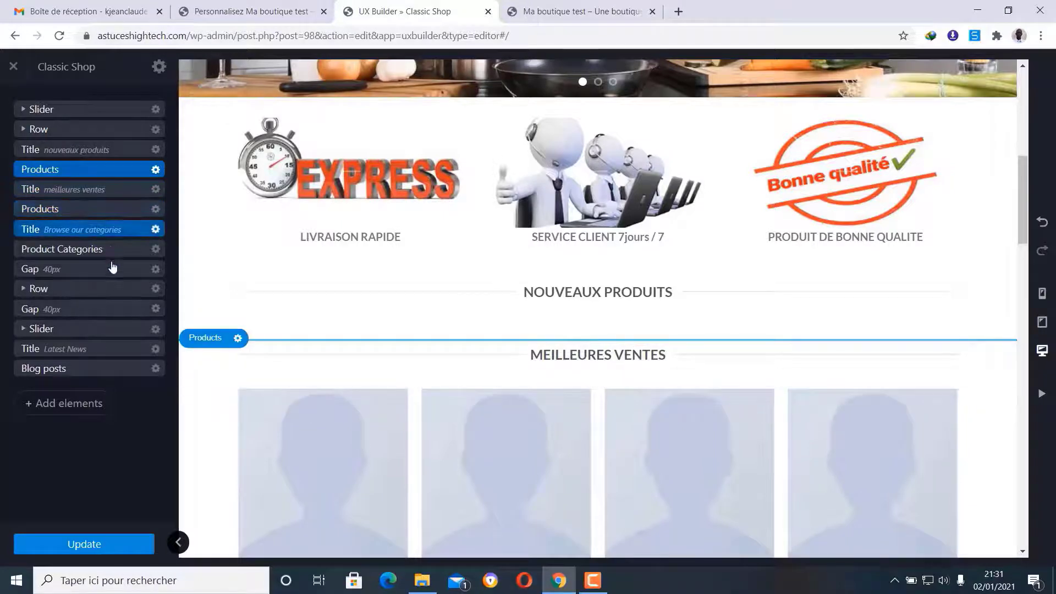
- Open the best-sellers Products block settings and set its layout type to Row
left_click(156, 209)
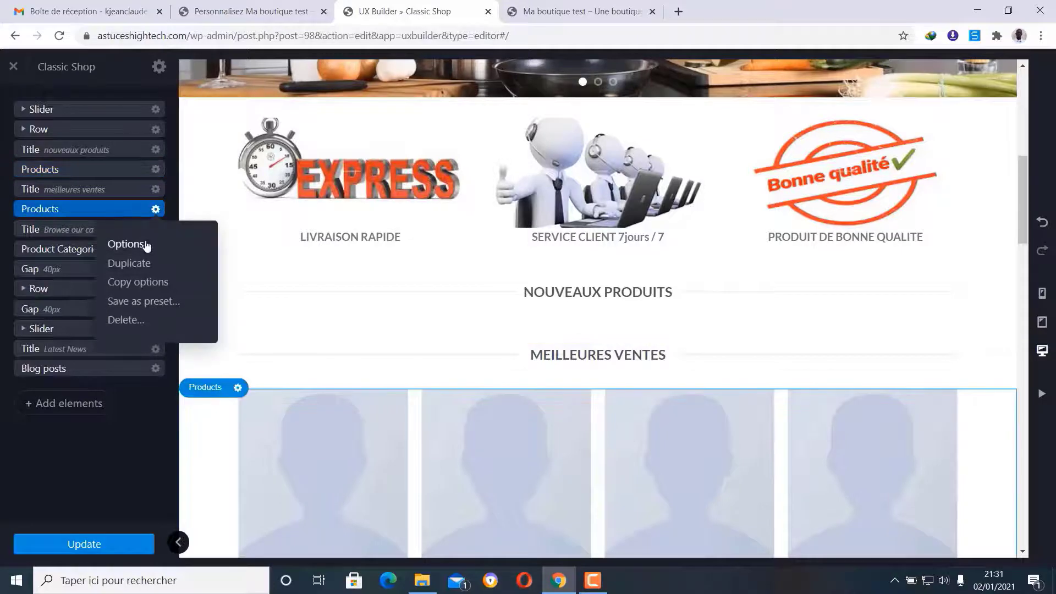
left_click(146, 245)
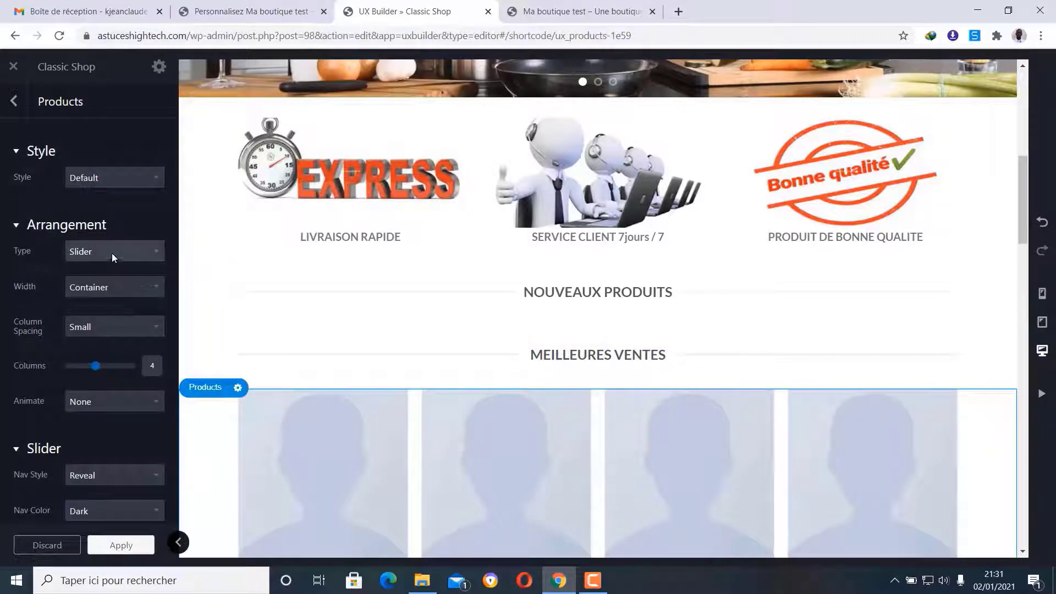
left_click(90, 250)
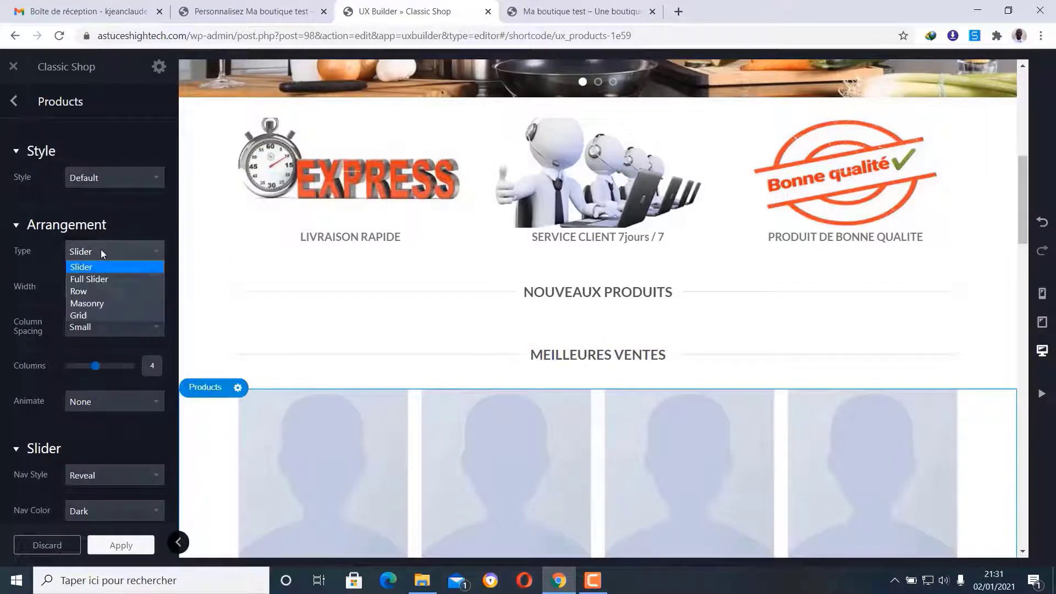
left_click(108, 290)
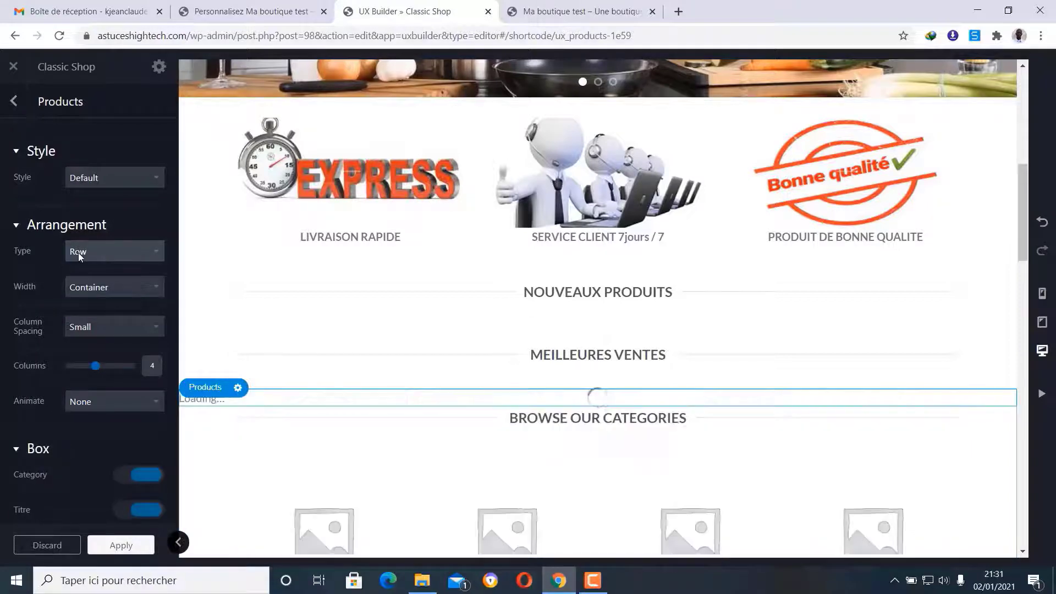
- Set the best-sellers block's Total Posts to 12
scroll(105, 308, "down", 1)
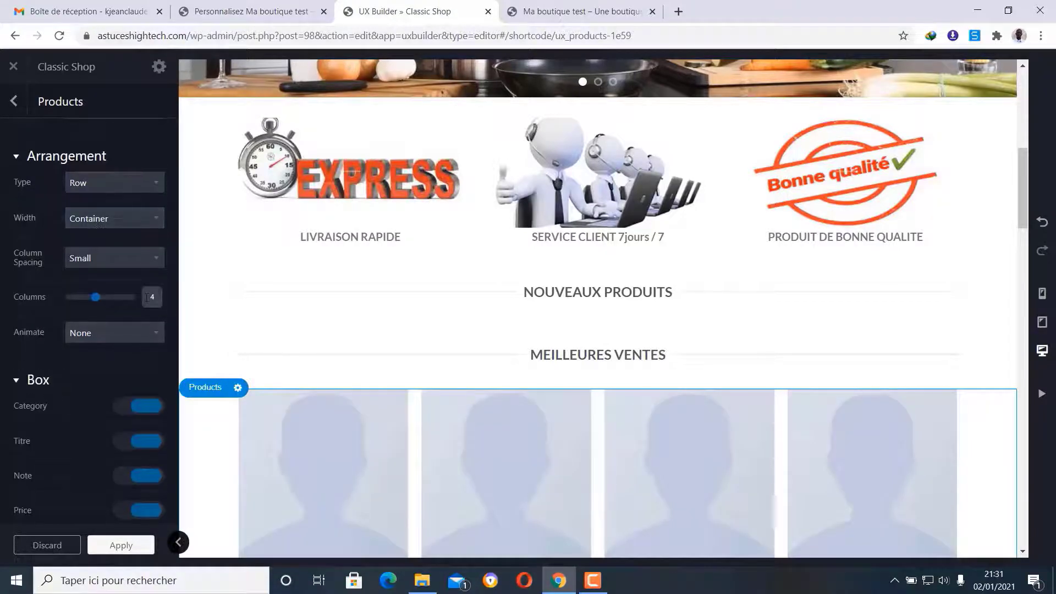
scroll(144, 308, "down", 3)
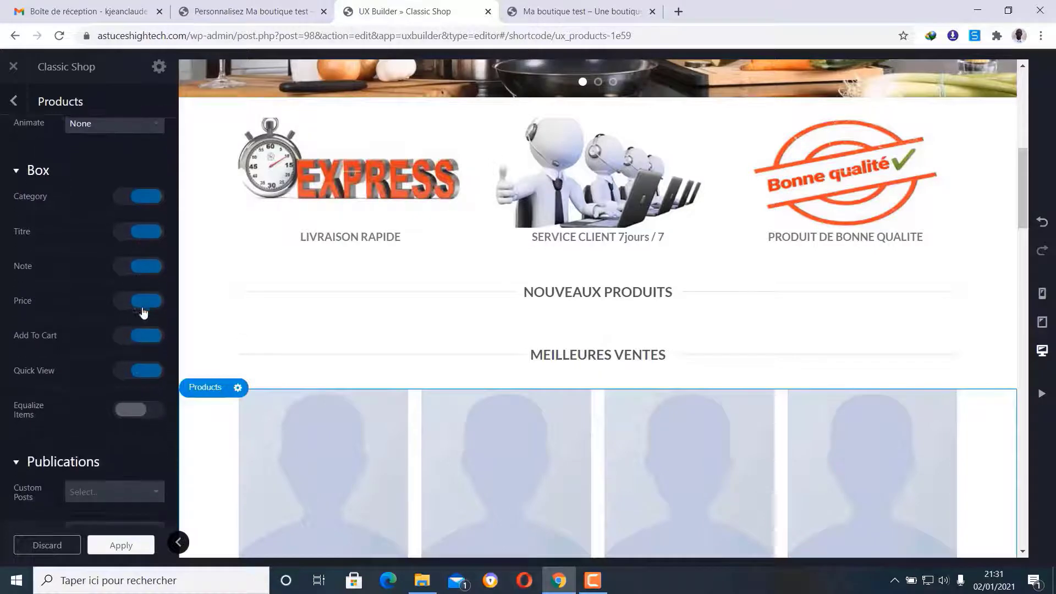
scroll(143, 313, "down", 2)
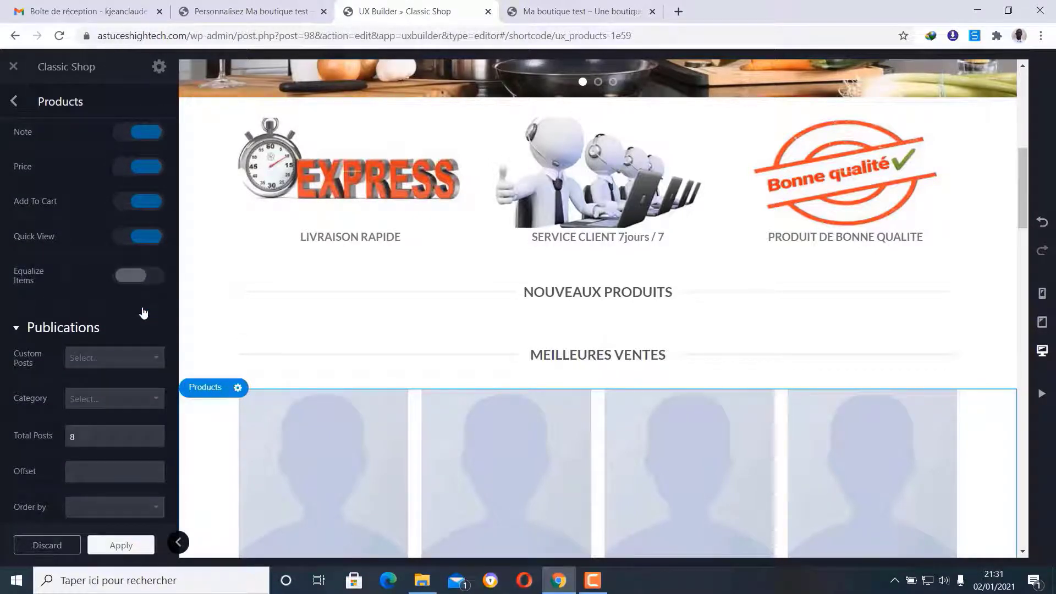
scroll(142, 307, "down", 2)
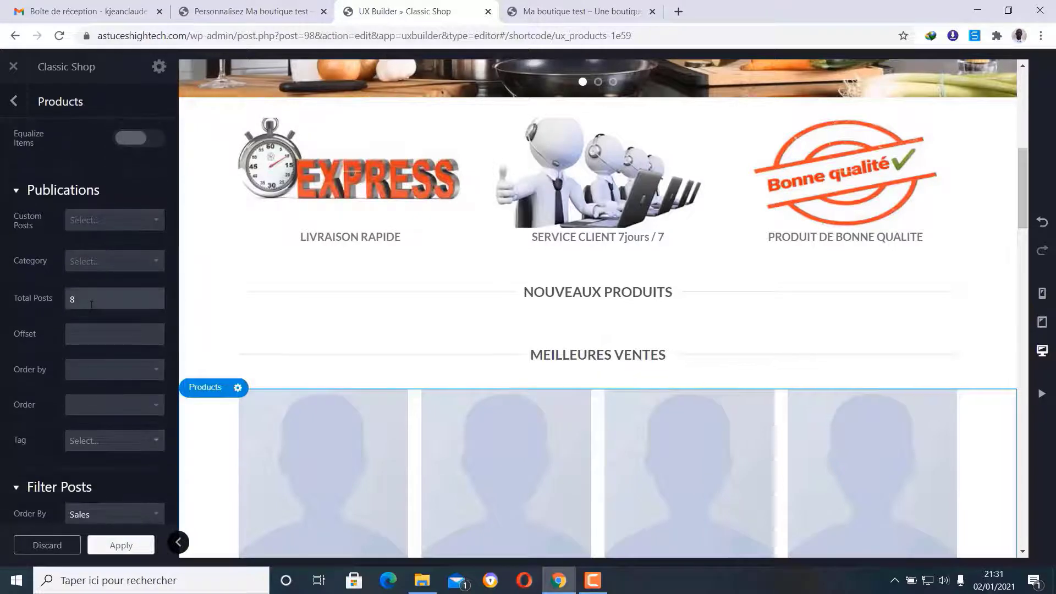
double_click(77, 299)
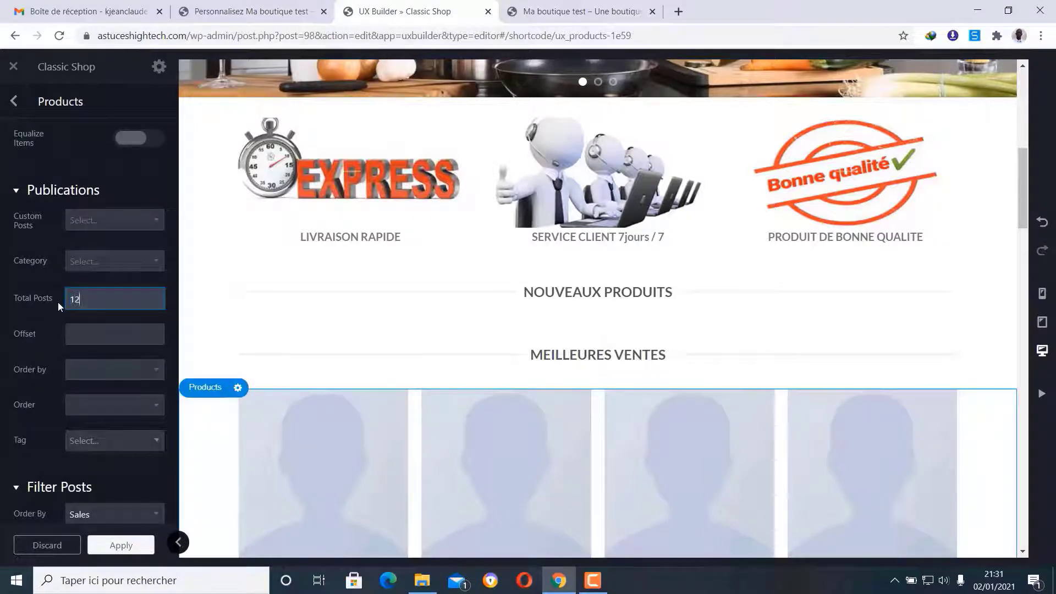
left_click(39, 315)
scroll(490, 386, "down", 1)
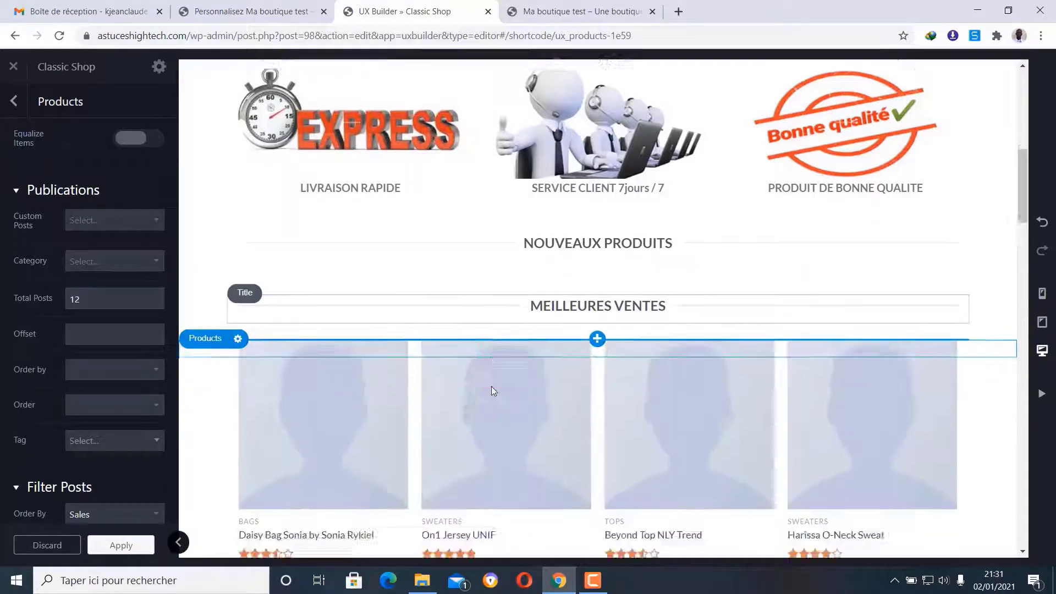
scroll(491, 389, "down", 10)
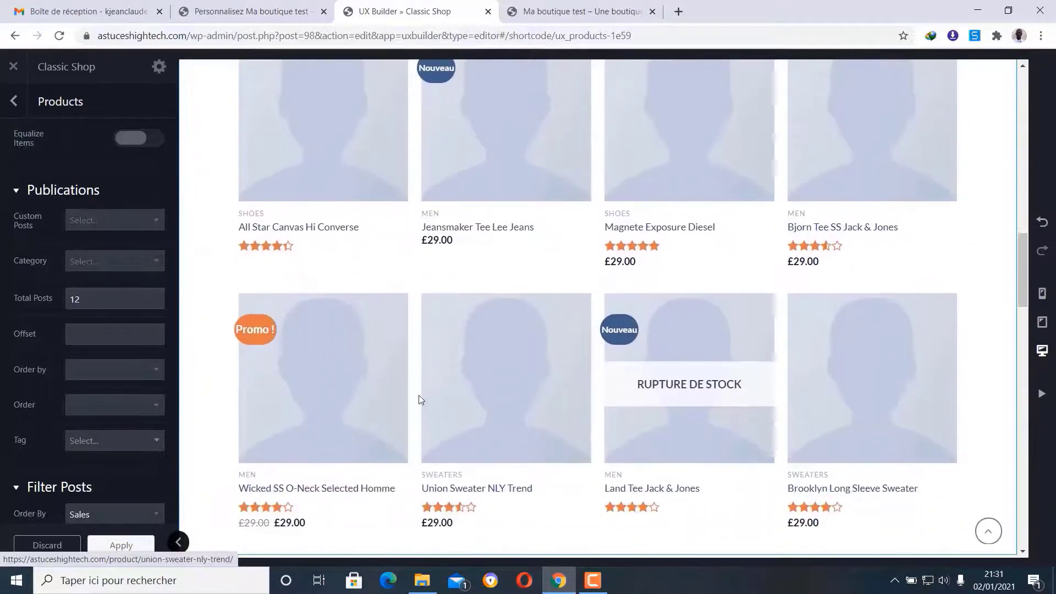
scroll(420, 400, "down", 3)
scroll(420, 349, "up", 7)
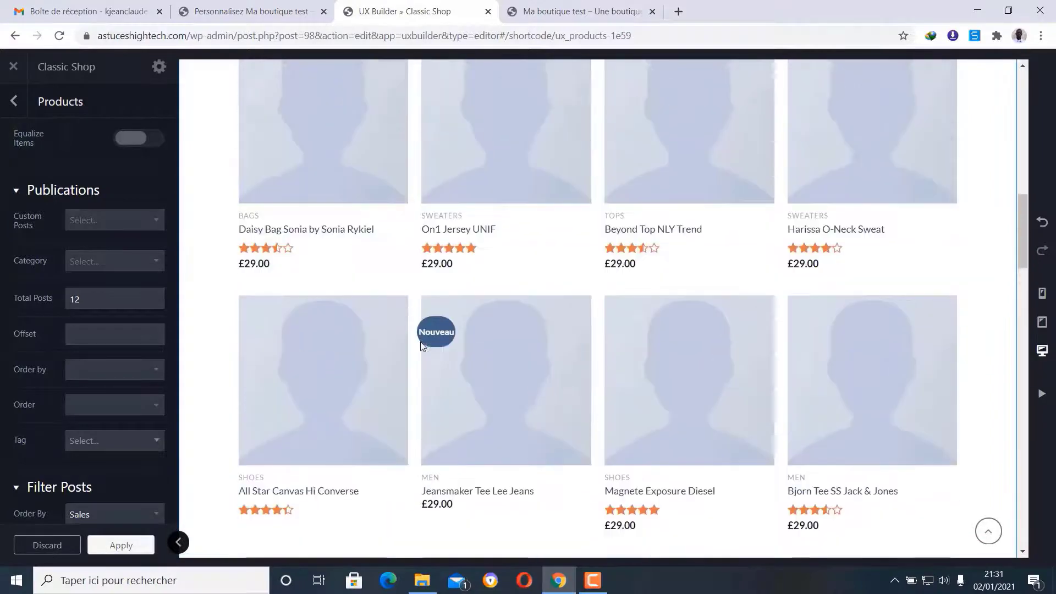
scroll(421, 343, "up", 4)
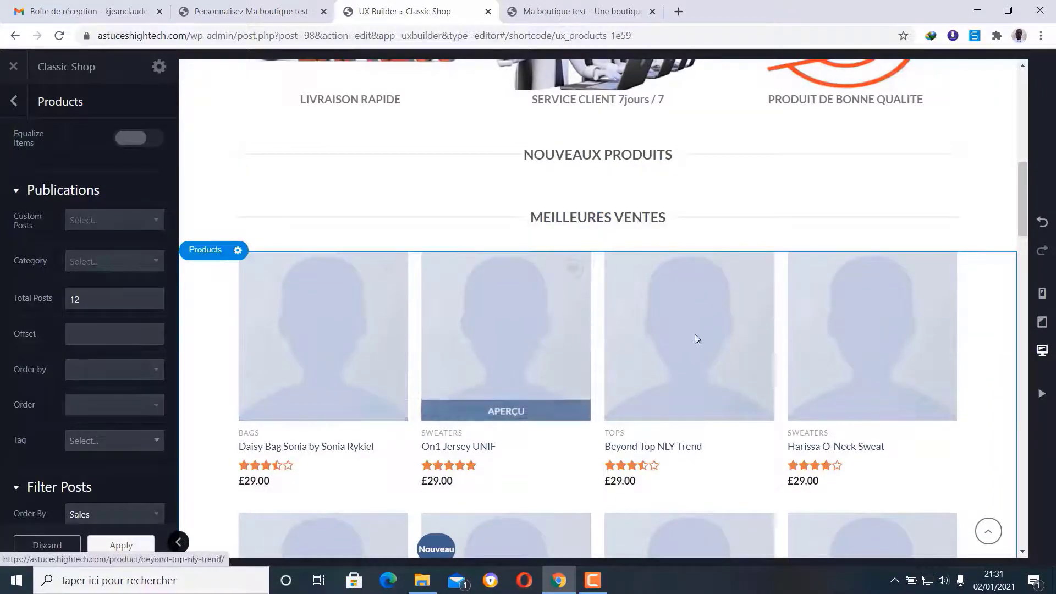
scroll(826, 329, "down", 3)
scroll(309, 428, "down", 3)
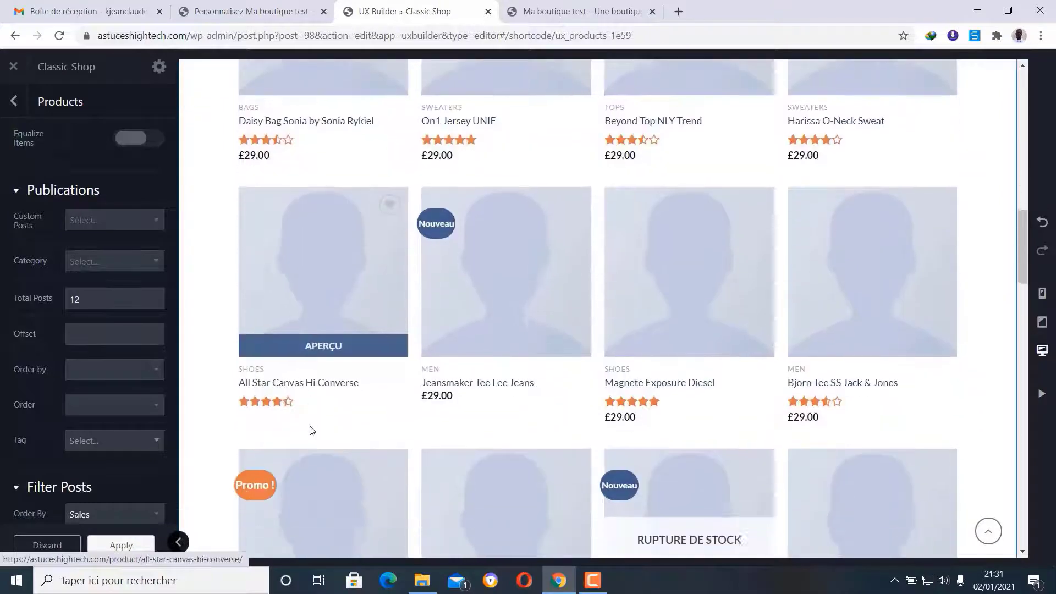
scroll(840, 471, "up", 3)
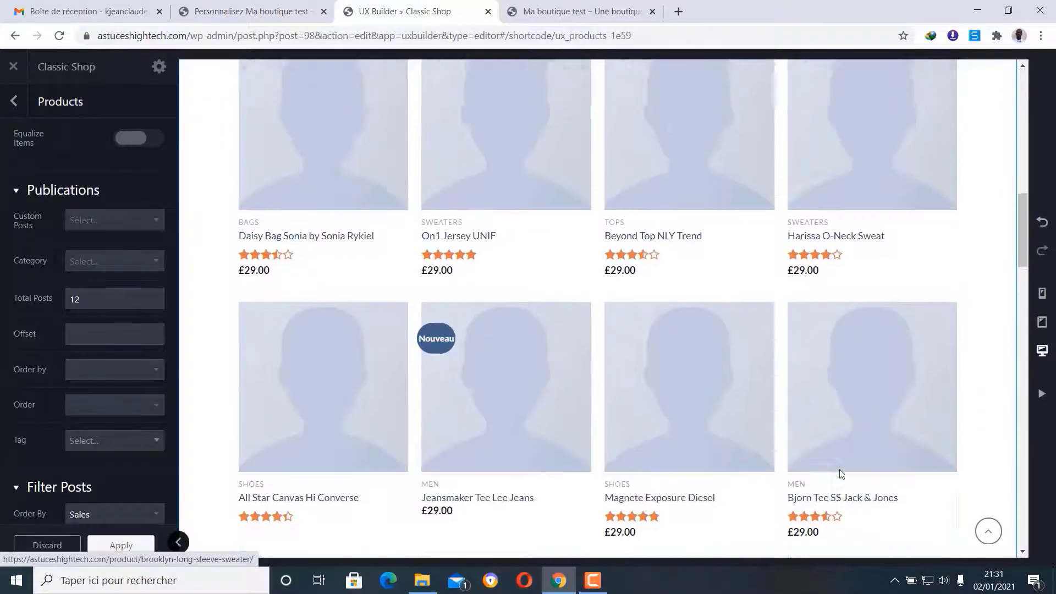
scroll(840, 473, "up", 2)
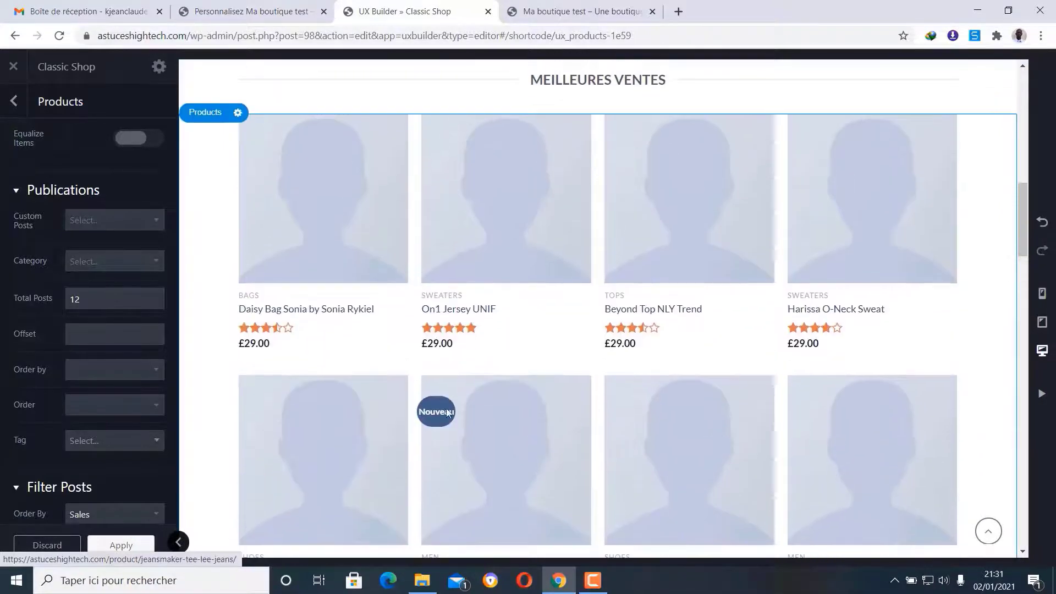
left_click(62, 311)
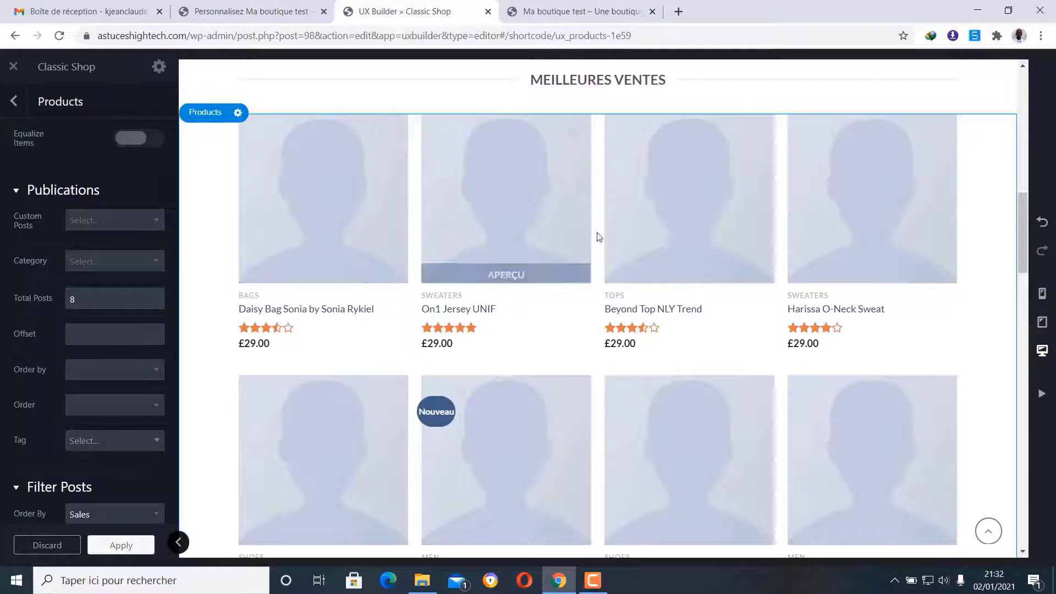
scroll(929, 234, "down", 3)
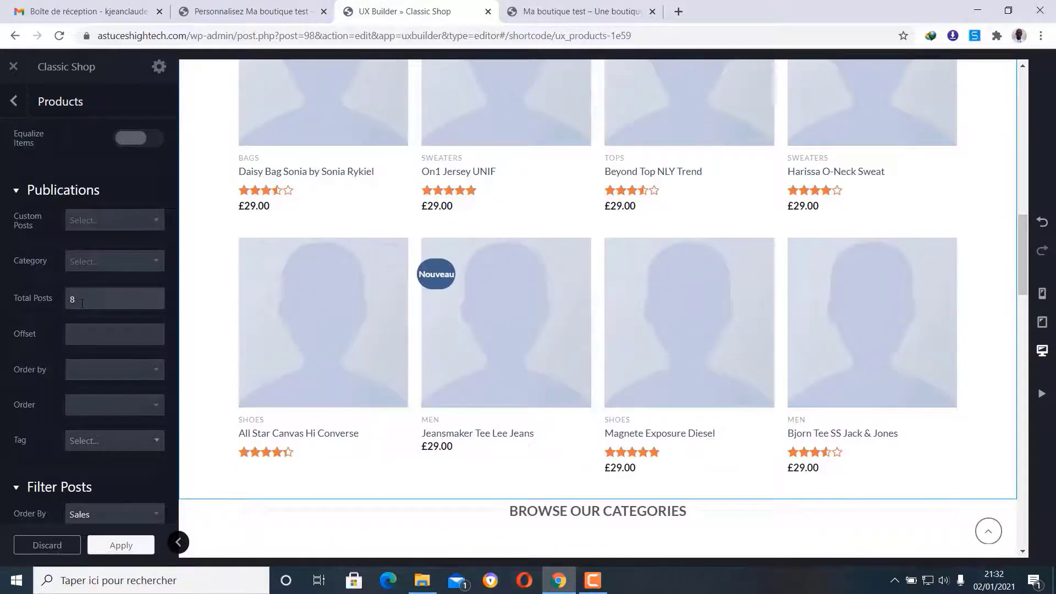
left_click_drag(161, 299, 54, 300)
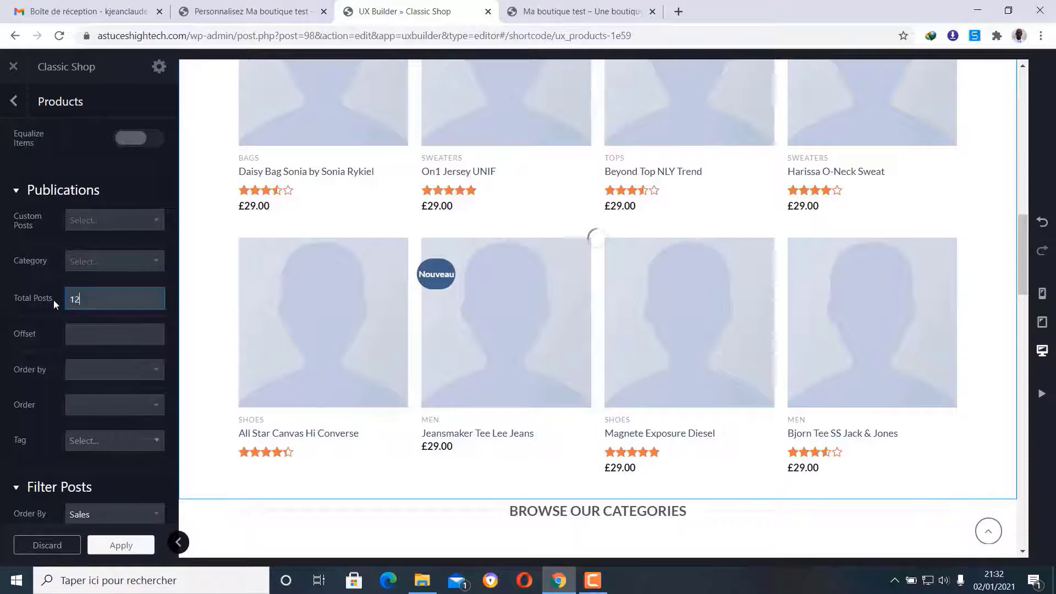
left_click(47, 306)
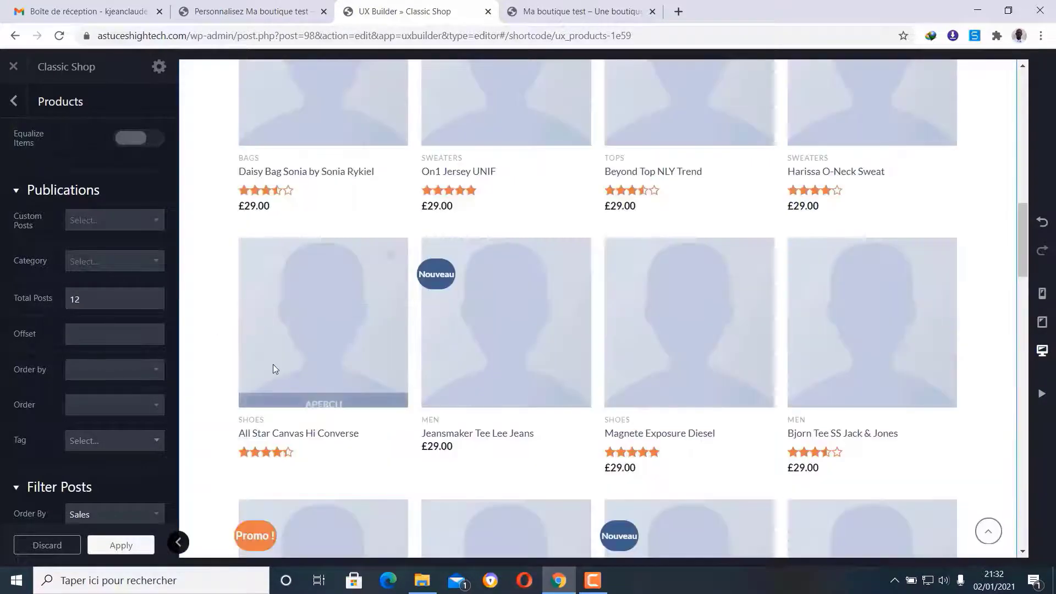
- Set Out Of Stock to Exclude for the best-sellers grid and close its settings
scroll(891, 237, "down", 7)
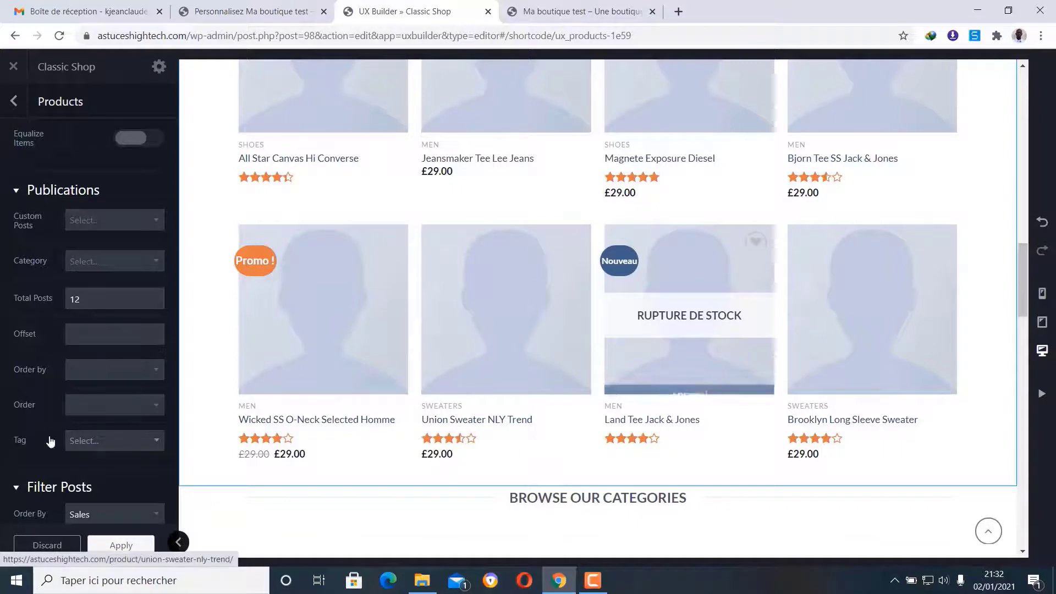
scroll(15, 331, "down", 5)
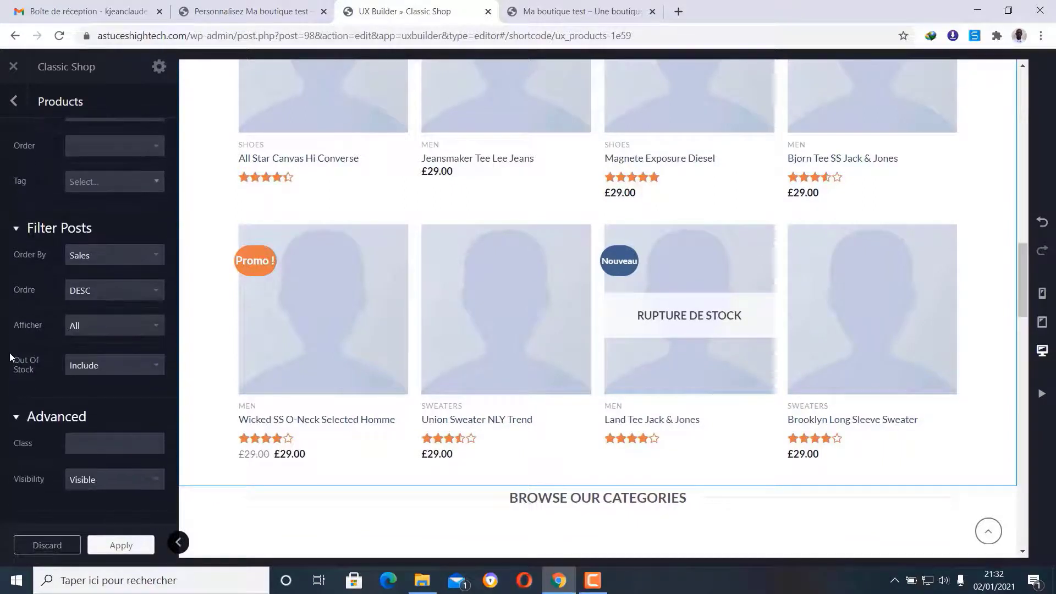
left_click(105, 369)
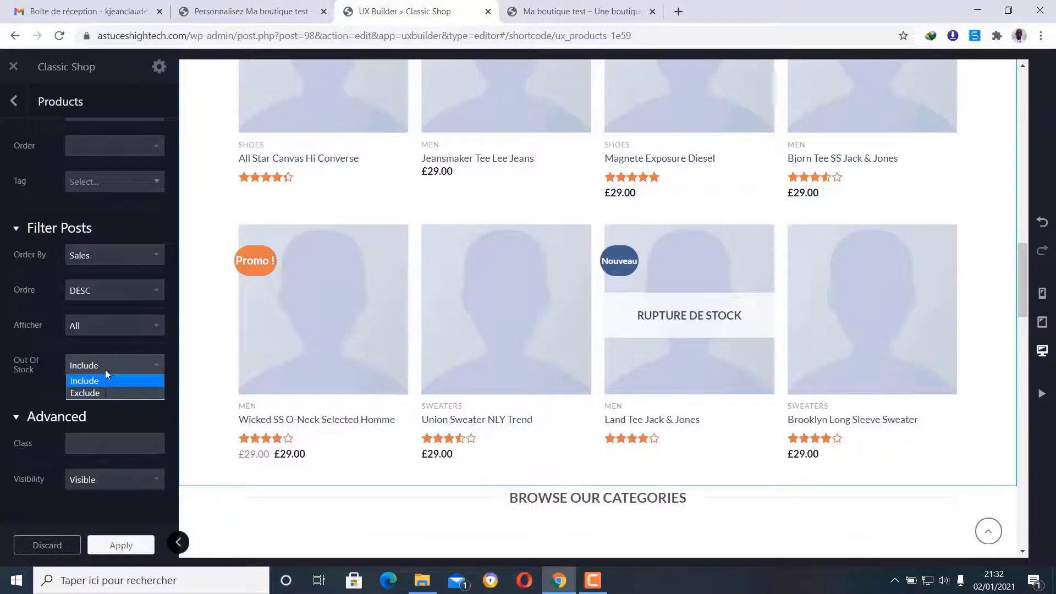
left_click(104, 391)
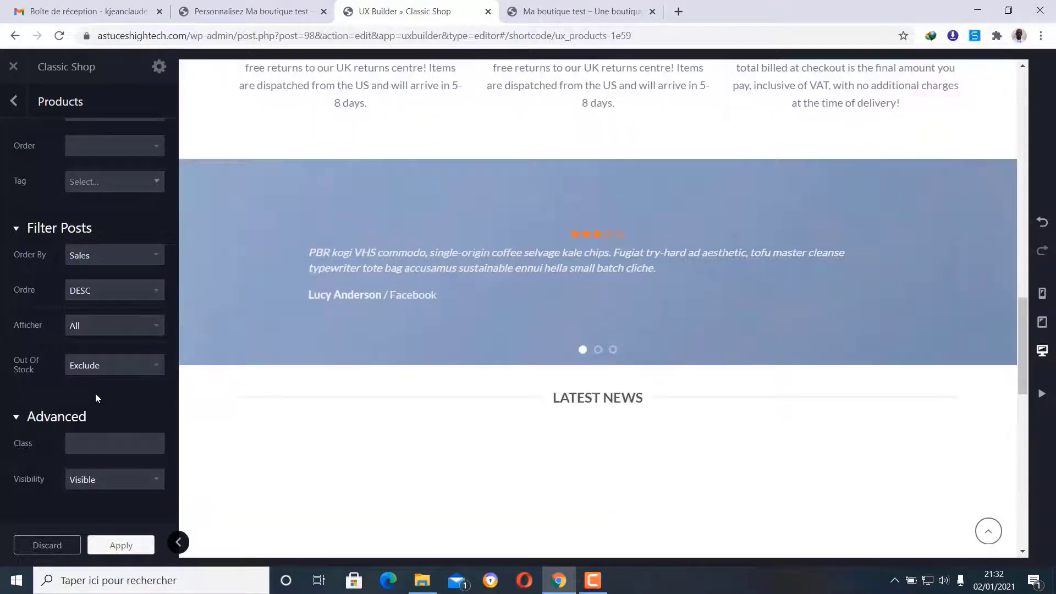
scroll(511, 495, "up", 7)
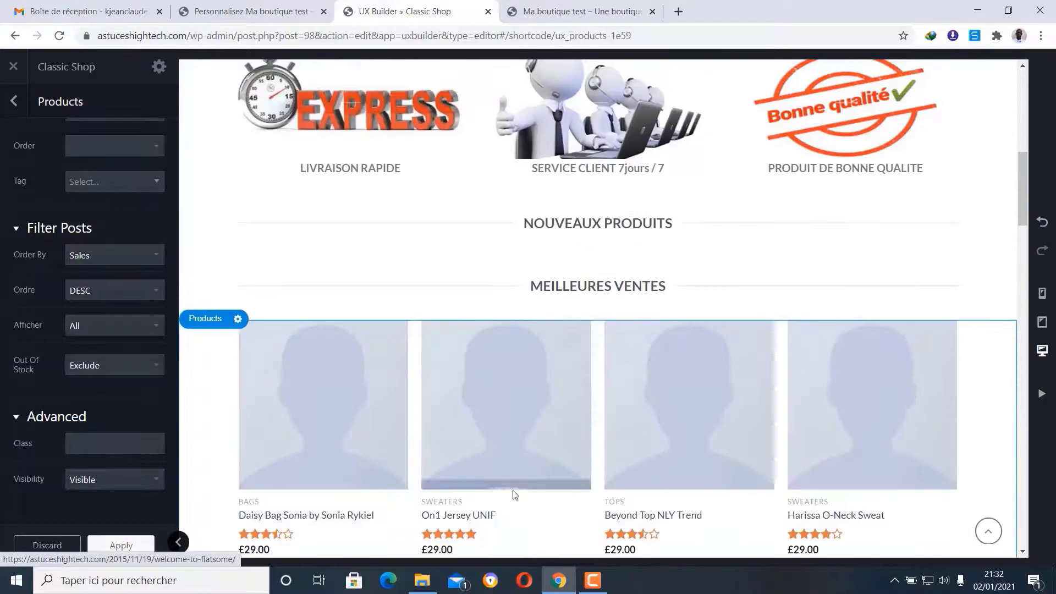
scroll(513, 493, "down", 8)
scroll(513, 493, "down", 1)
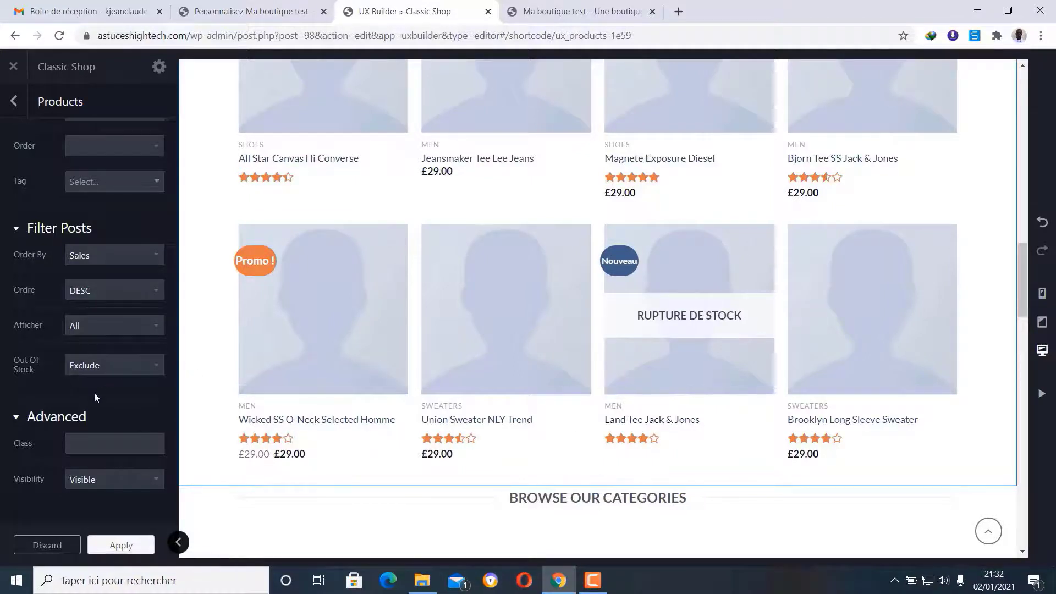
scroll(100, 213, "up", 3)
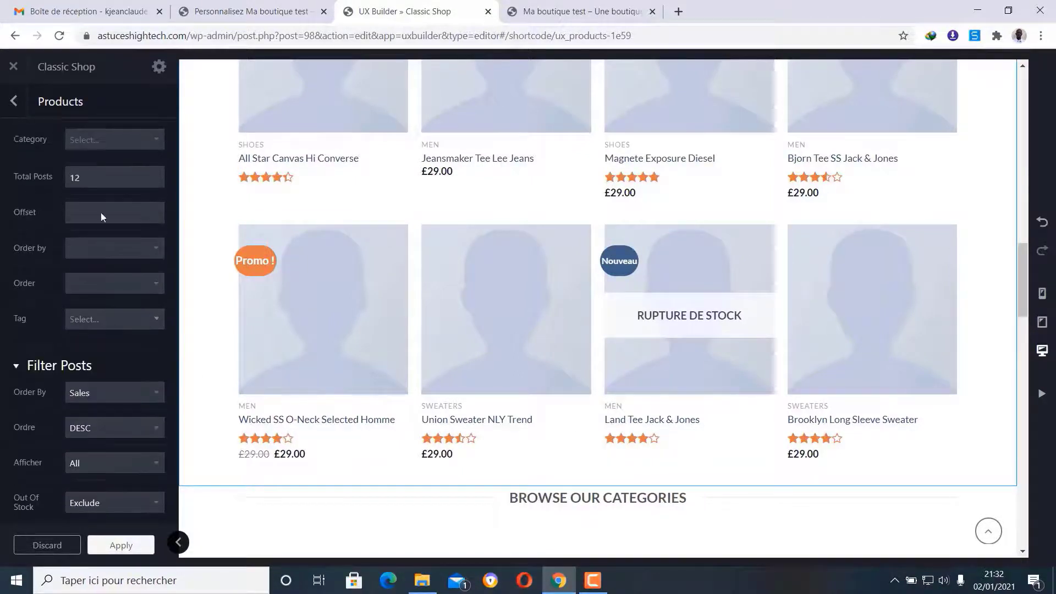
left_click(7, 101)
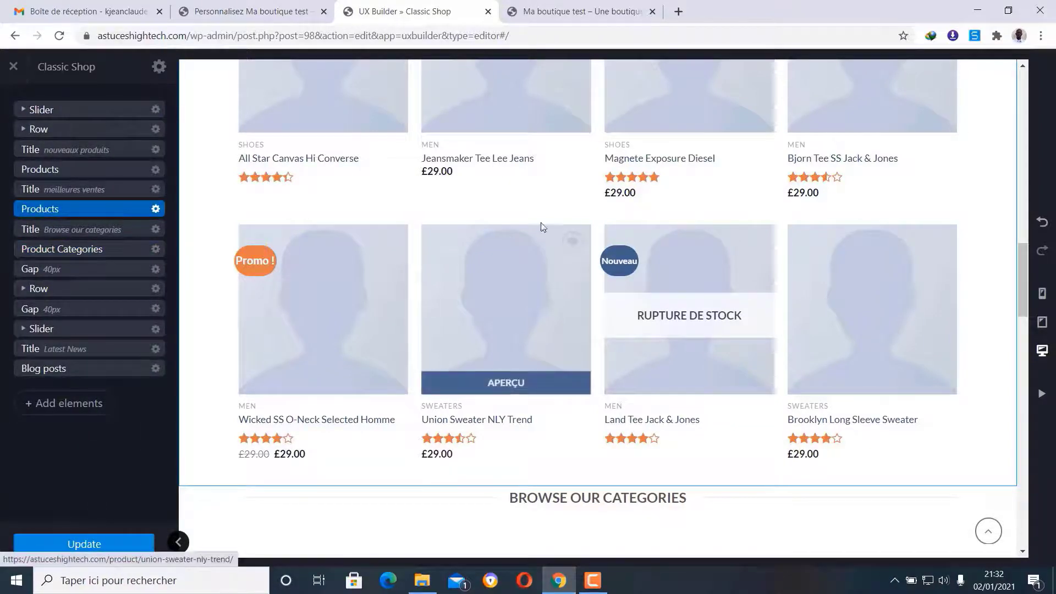
- Delete the 'Browse our categories' title from the homepage
scroll(545, 219, "down", 1)
scroll(544, 219, "down", 2)
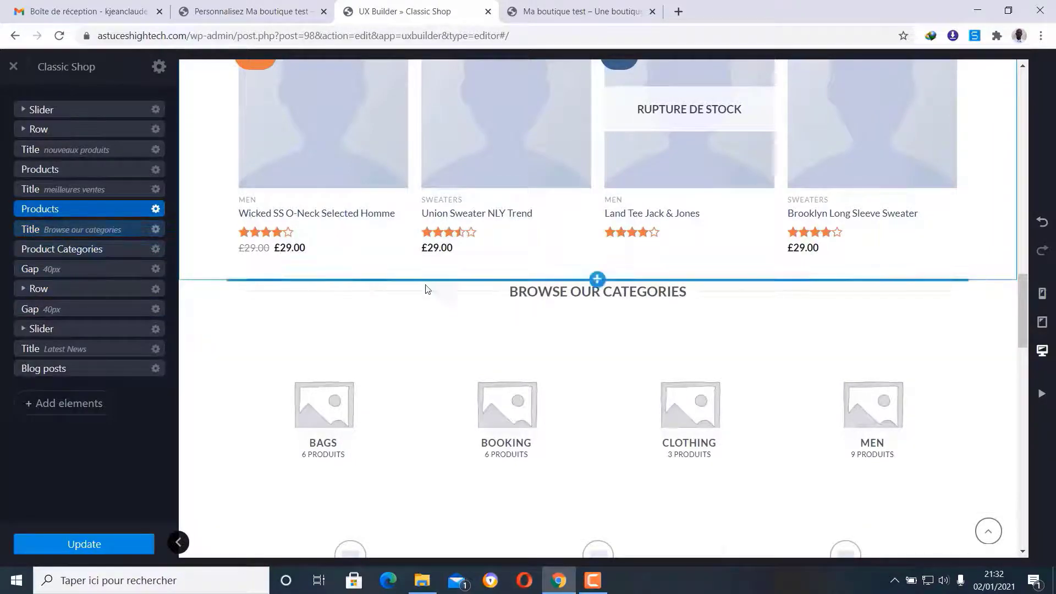
scroll(509, 302, "down", 1)
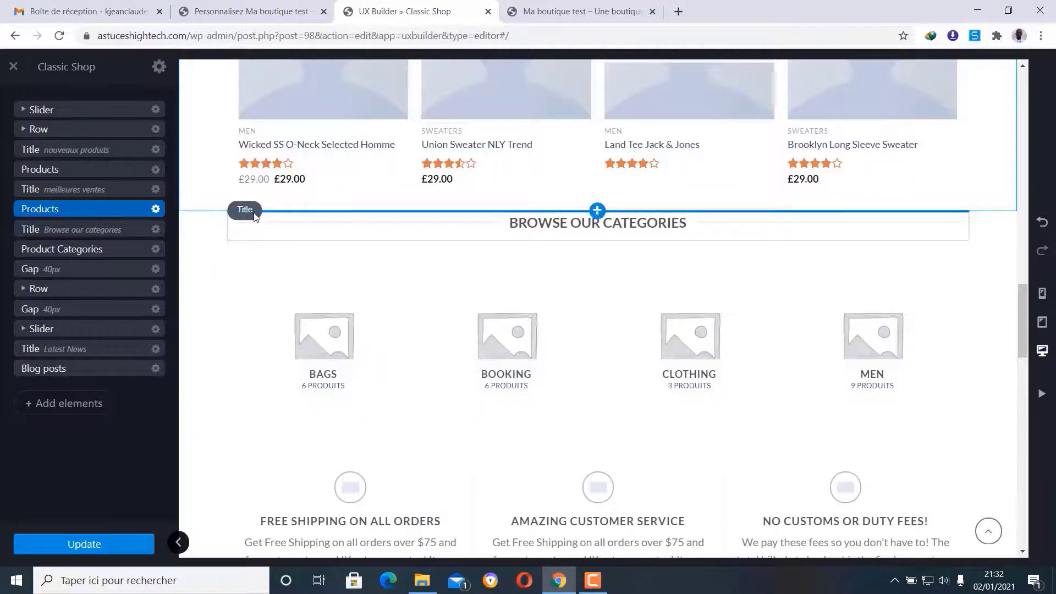
left_click(255, 214)
left_click(269, 211)
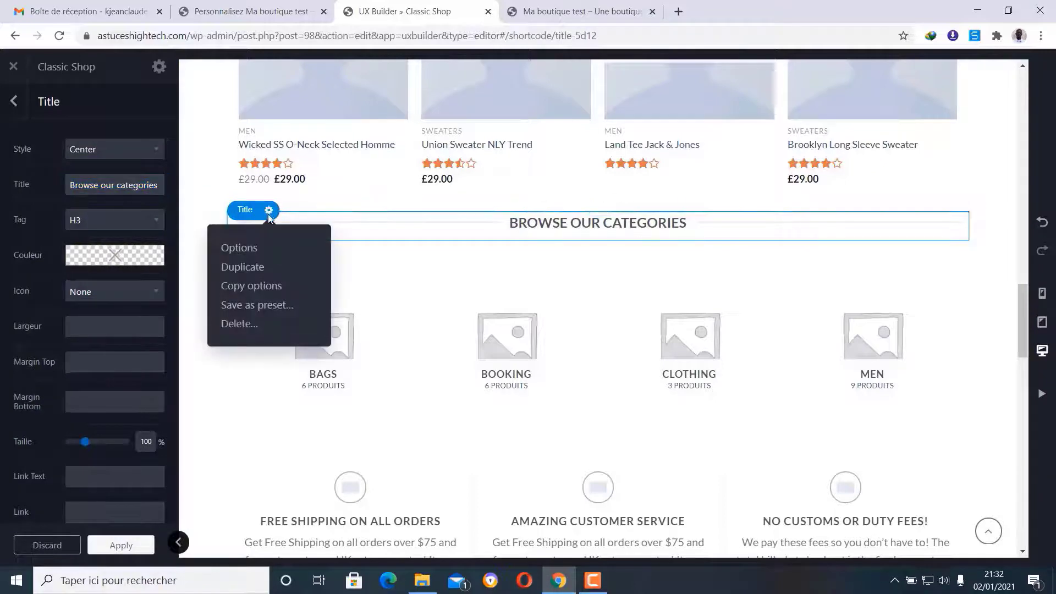
left_click(253, 322)
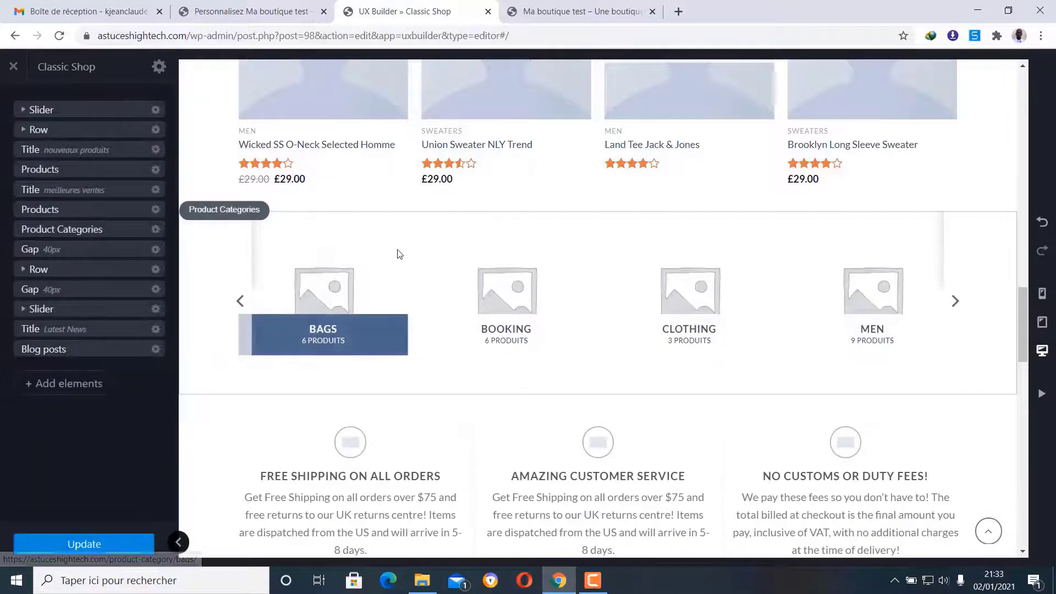
- Delete the Product Categories carousel section
left_click(255, 213)
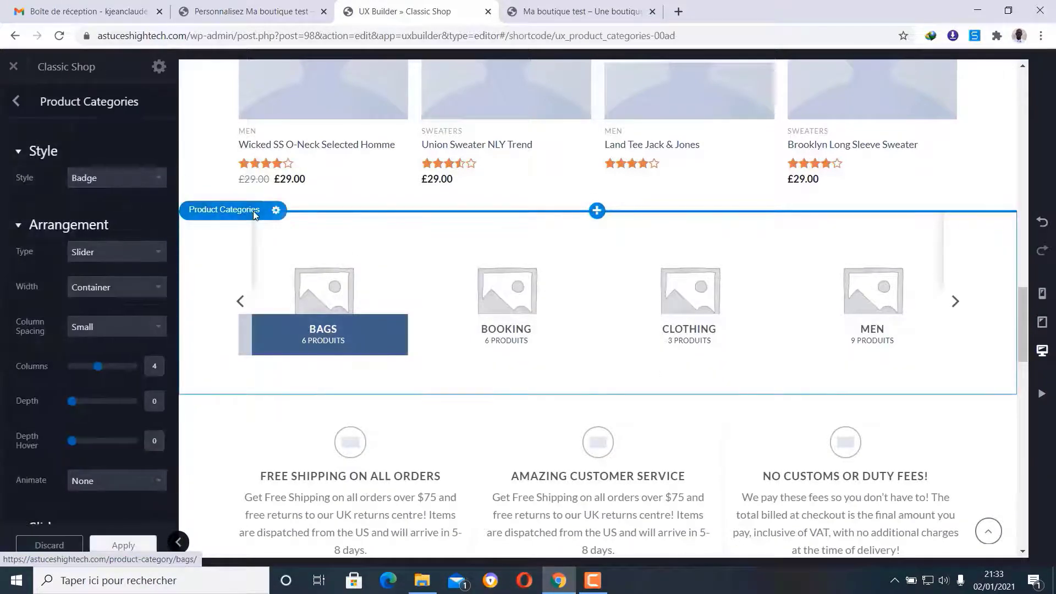
left_click(276, 210)
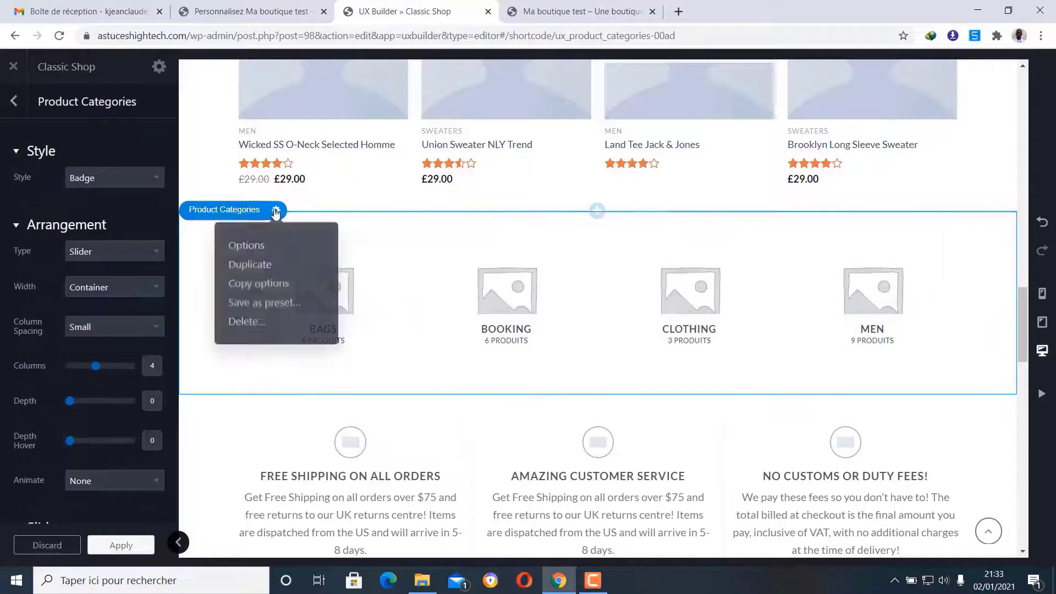
left_click(259, 329)
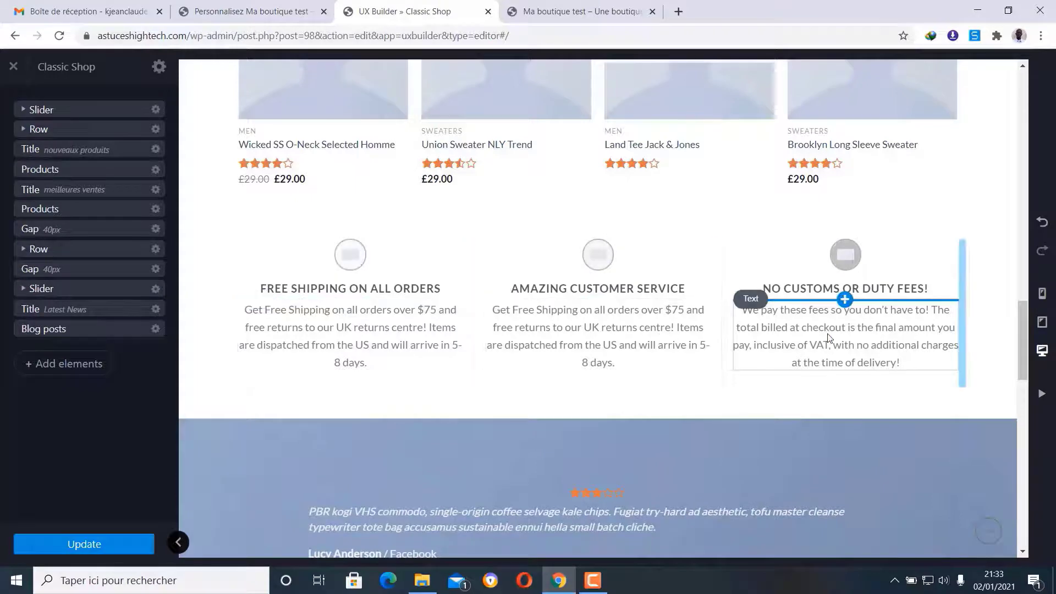
- Expand and collapse the features row in the layer tree to review its columns
scroll(830, 335, "up", 10)
scroll(830, 335, "up", 6)
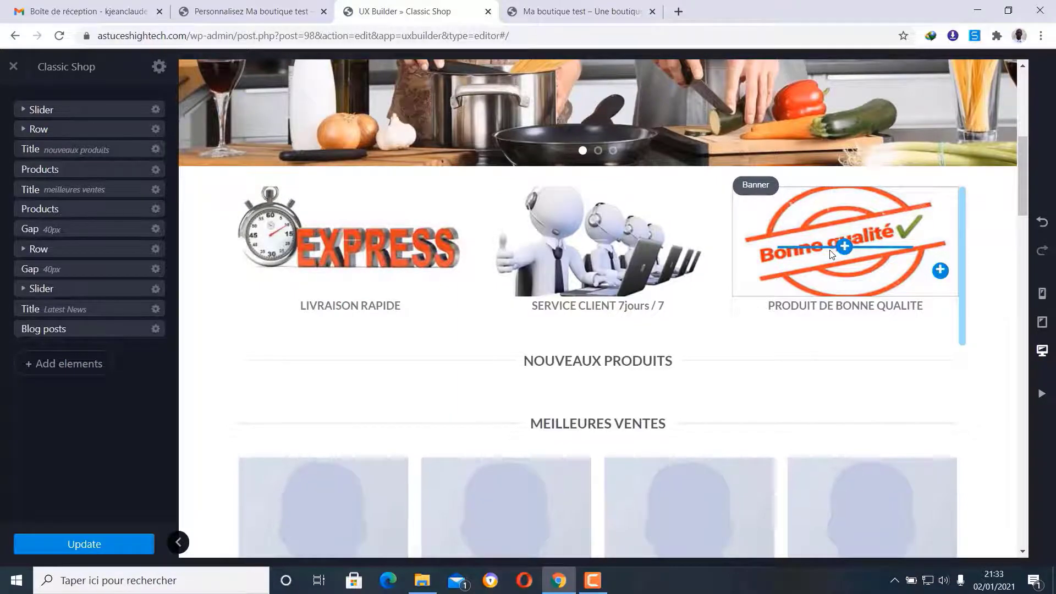
scroll(830, 254, "down", 15)
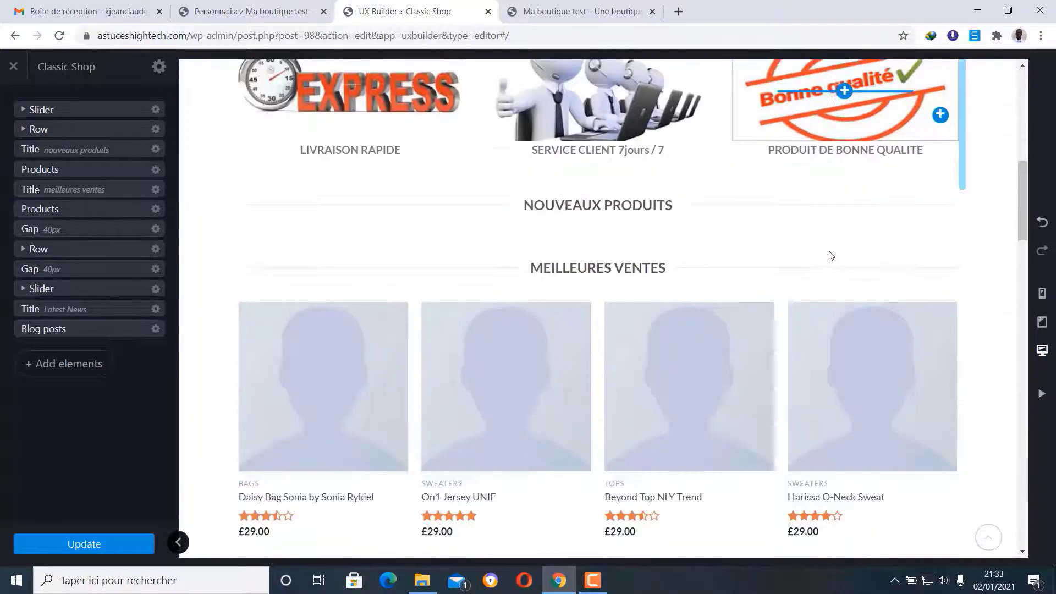
scroll(830, 254, "down", 5)
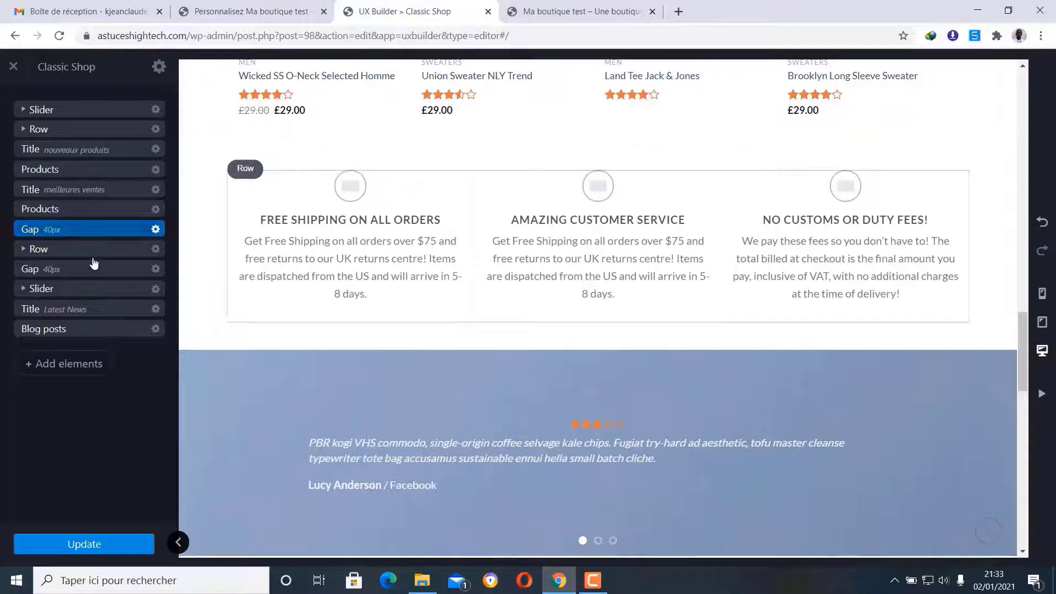
left_click(24, 251)
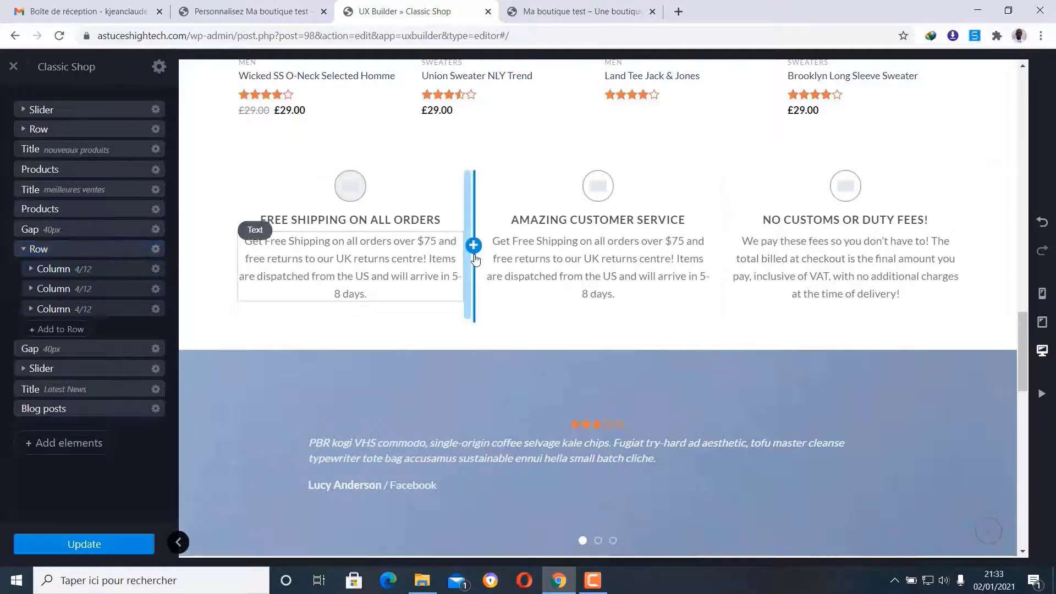
scroll(473, 266, "down", 8)
scroll(475, 271, "down", 8)
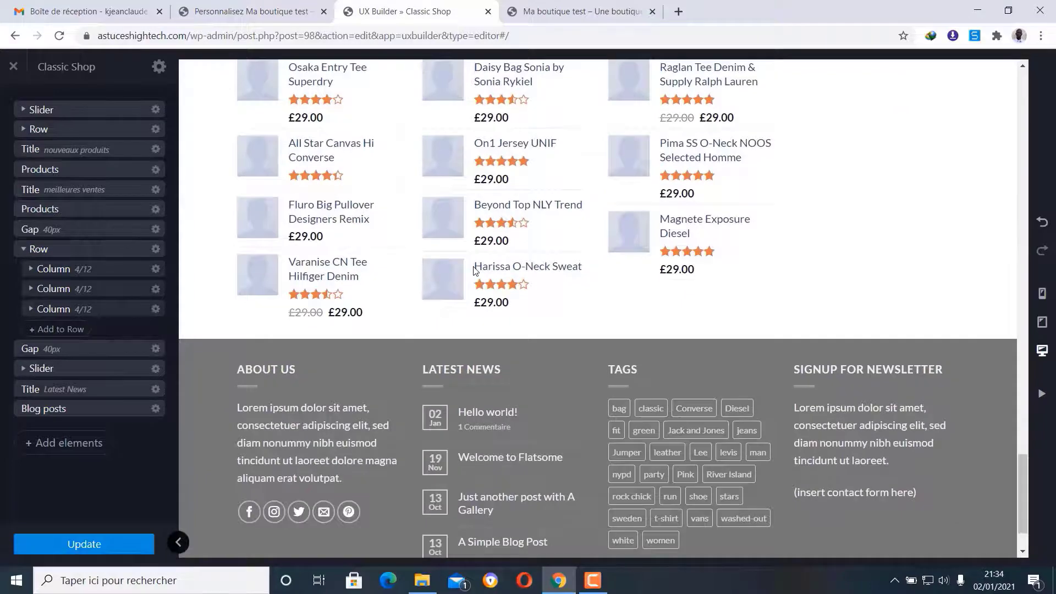
scroll(474, 270, "up", 15)
scroll(475, 271, "up", 1)
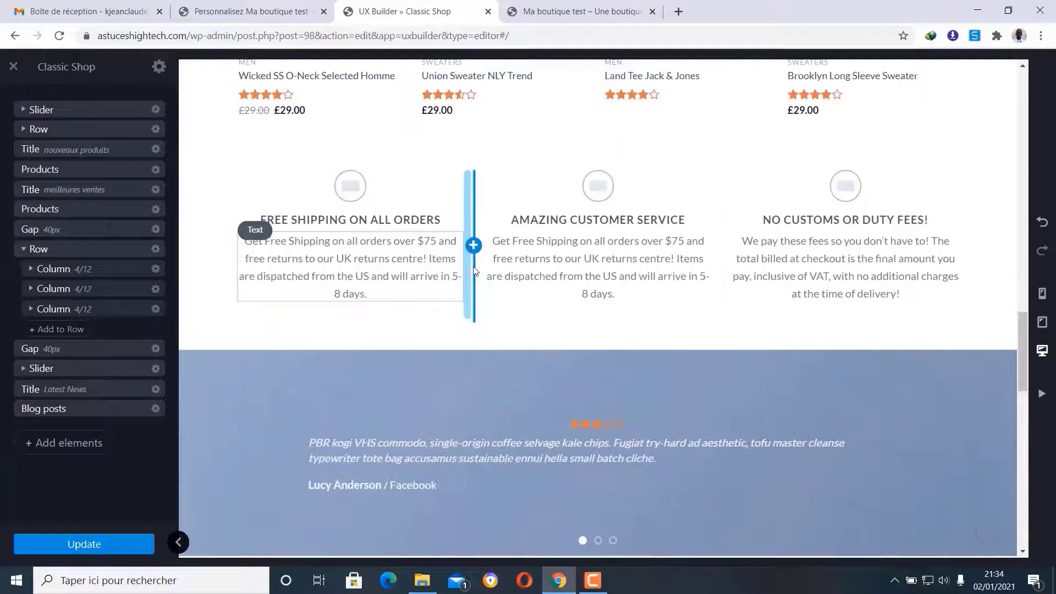
left_click(23, 248)
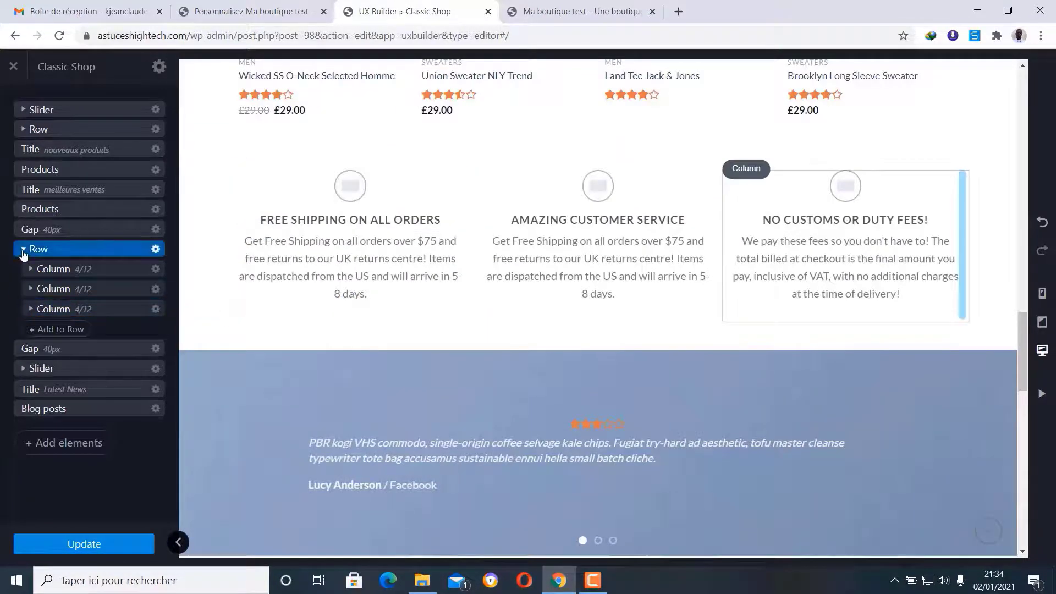
scroll(407, 296, "down", 2)
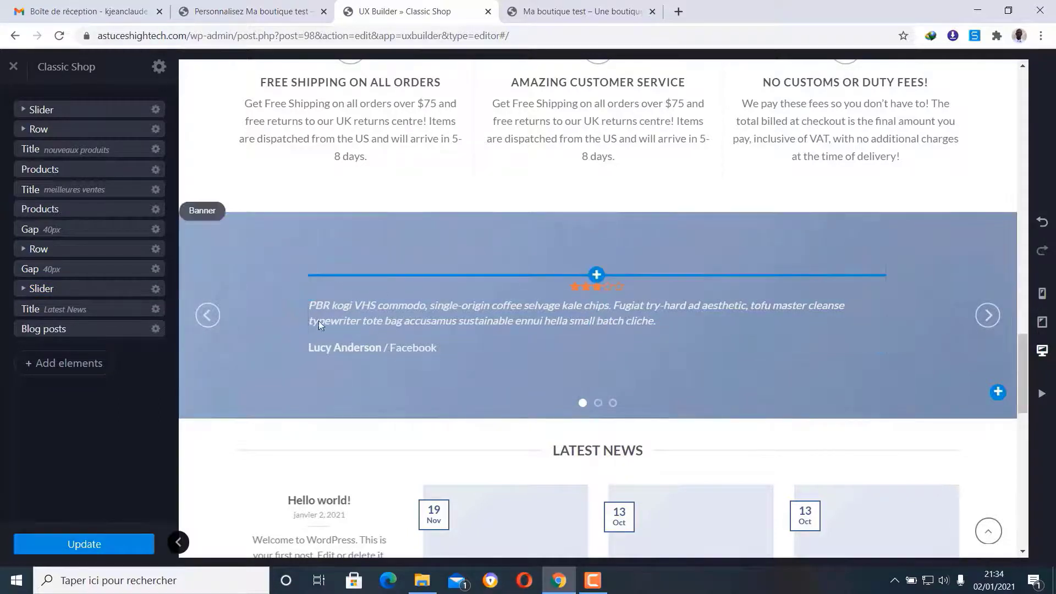
- Give the testimonial banner the couple-cooking photo as background, then select its quote text
left_click(209, 216)
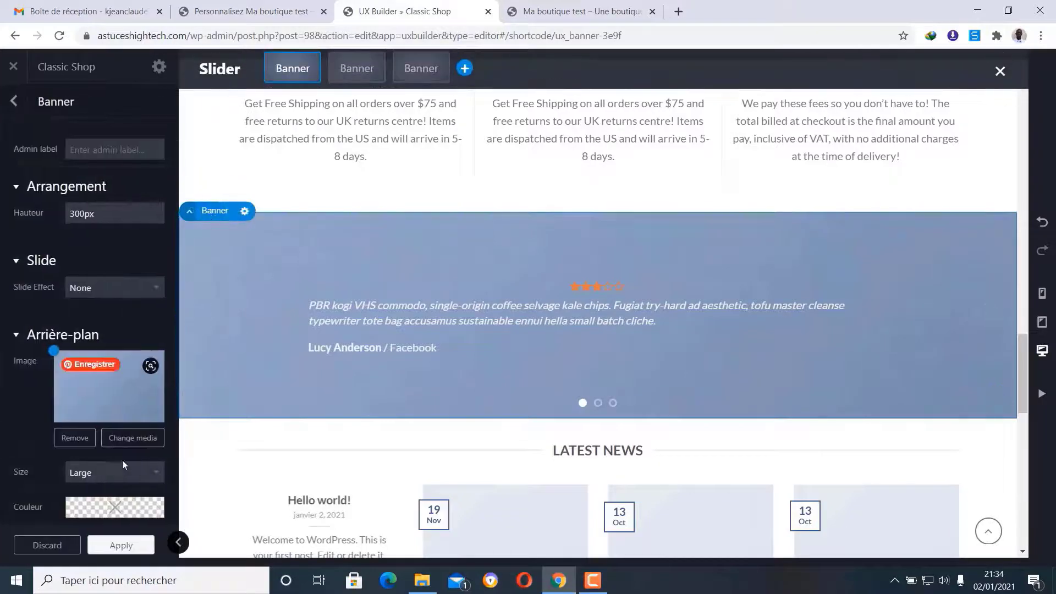
left_click(131, 437)
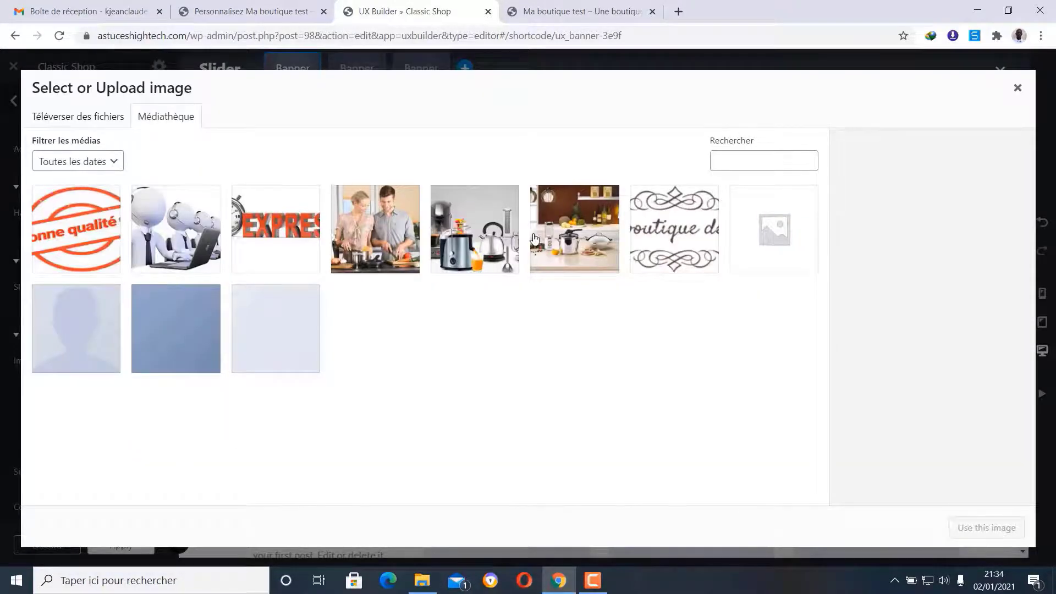
left_click(408, 231)
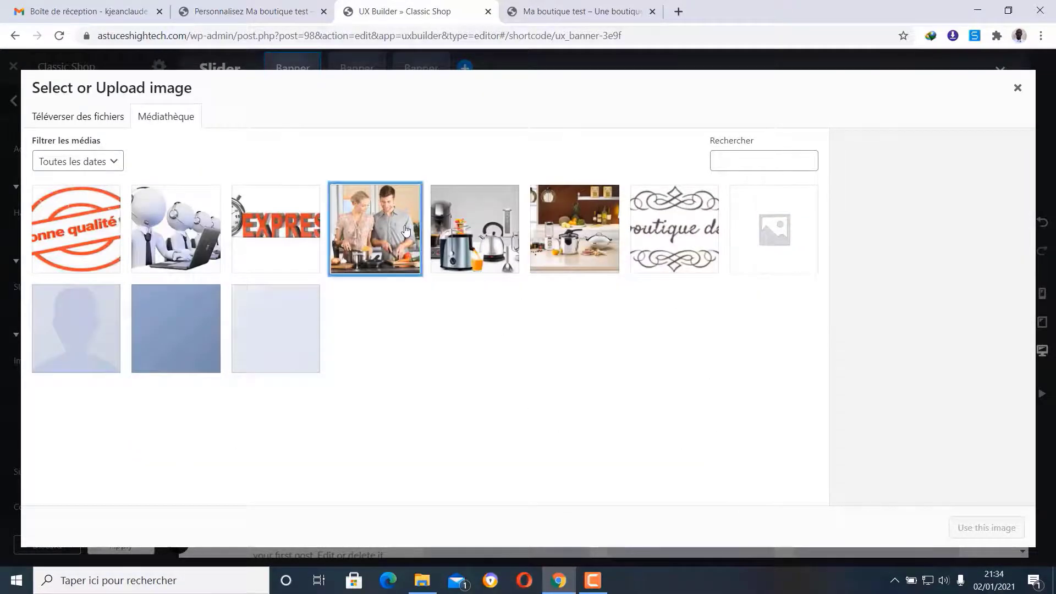
left_click(1000, 527)
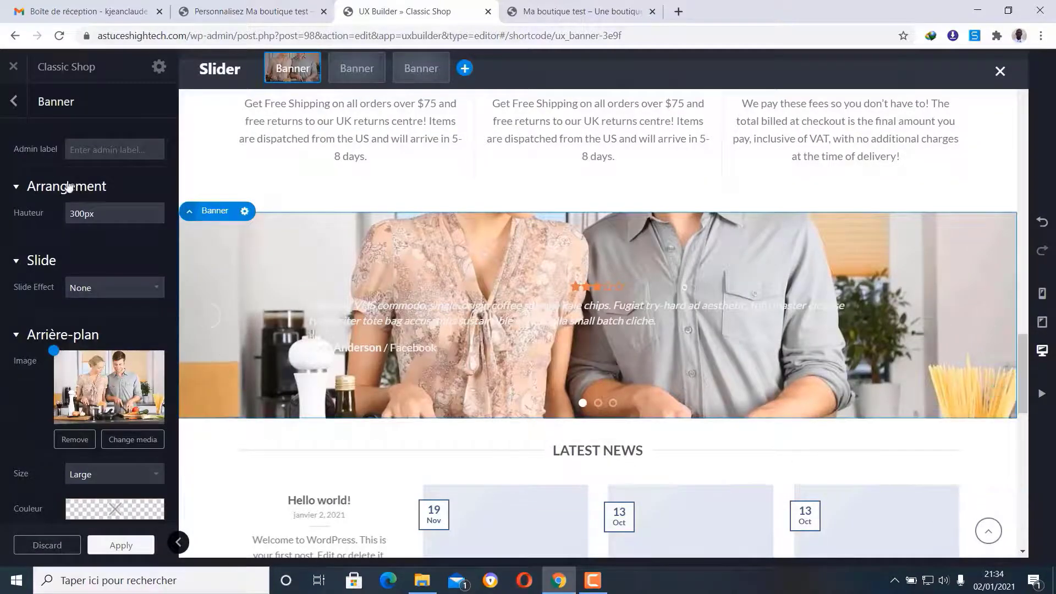
left_click(12, 101)
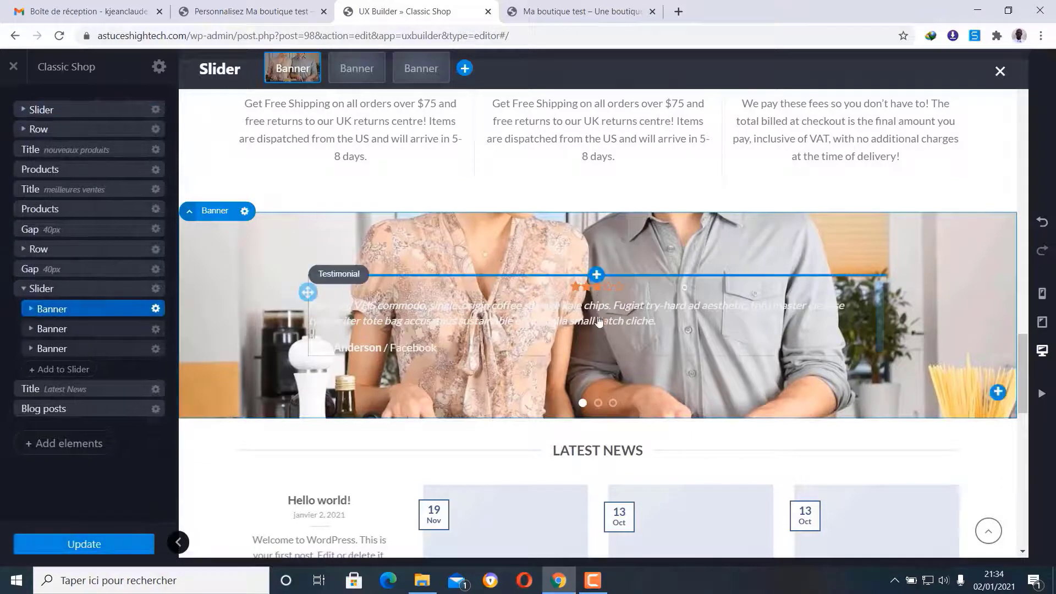
scroll(598, 352, "down", 1)
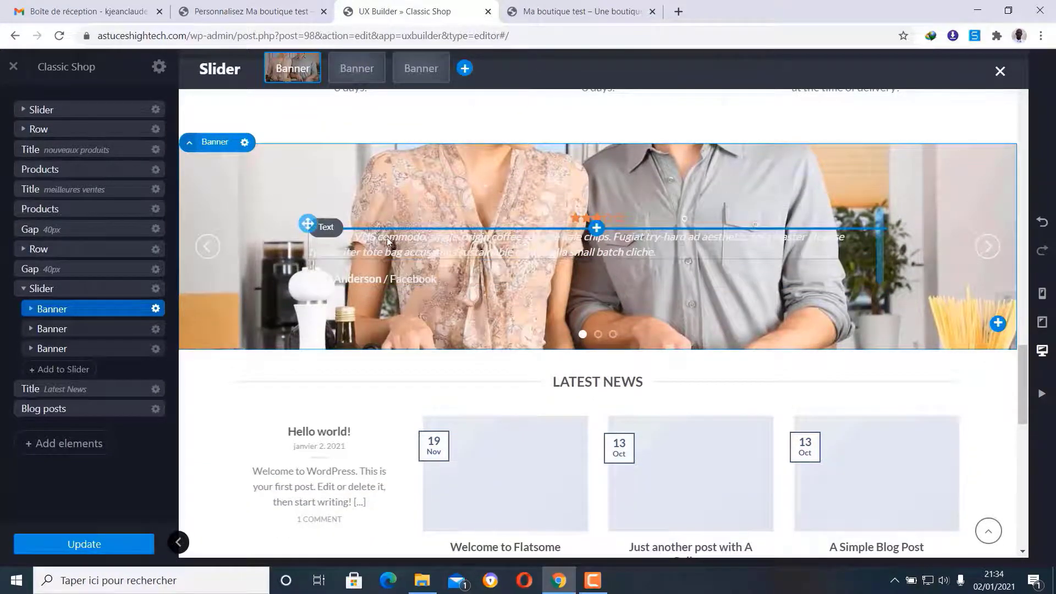
left_click(335, 229)
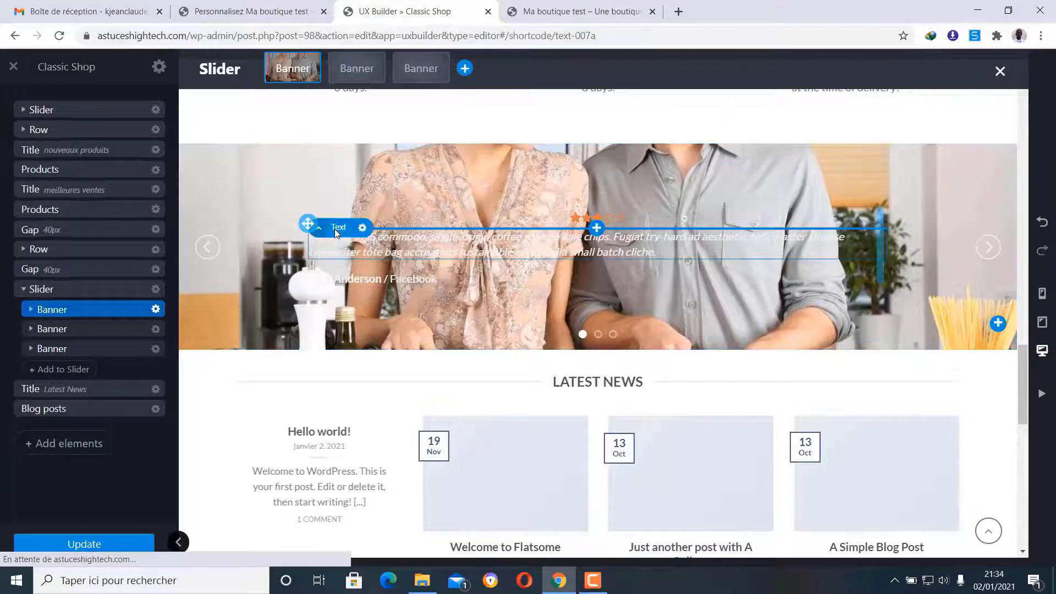
- Replace the placeholder quote with the French review 'Excellent service… livré en seulement 5 jours' in black
left_click(60, 158)
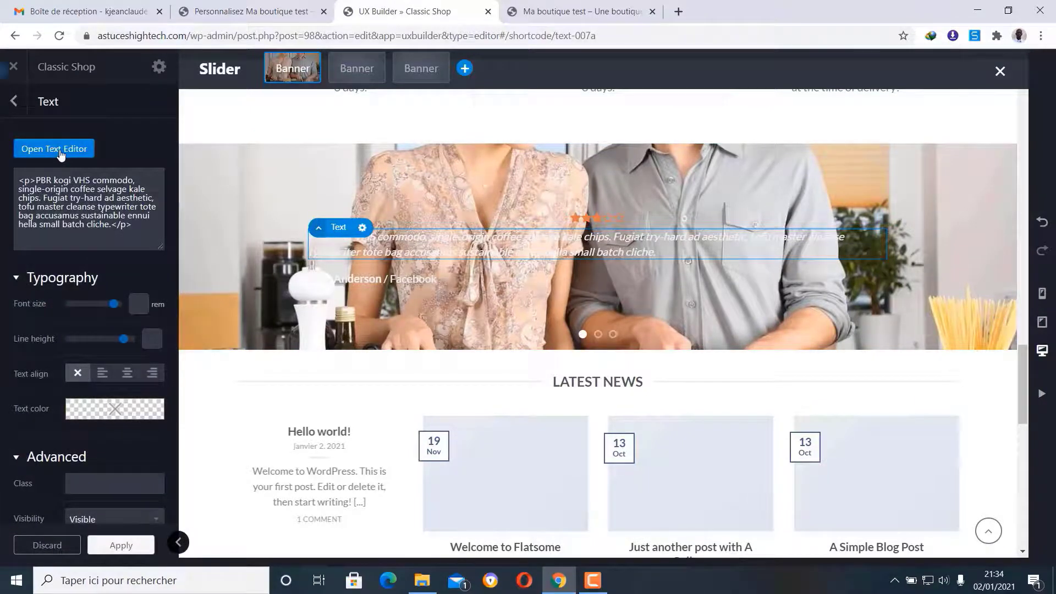
left_click_drag(137, 207, 18, 175)
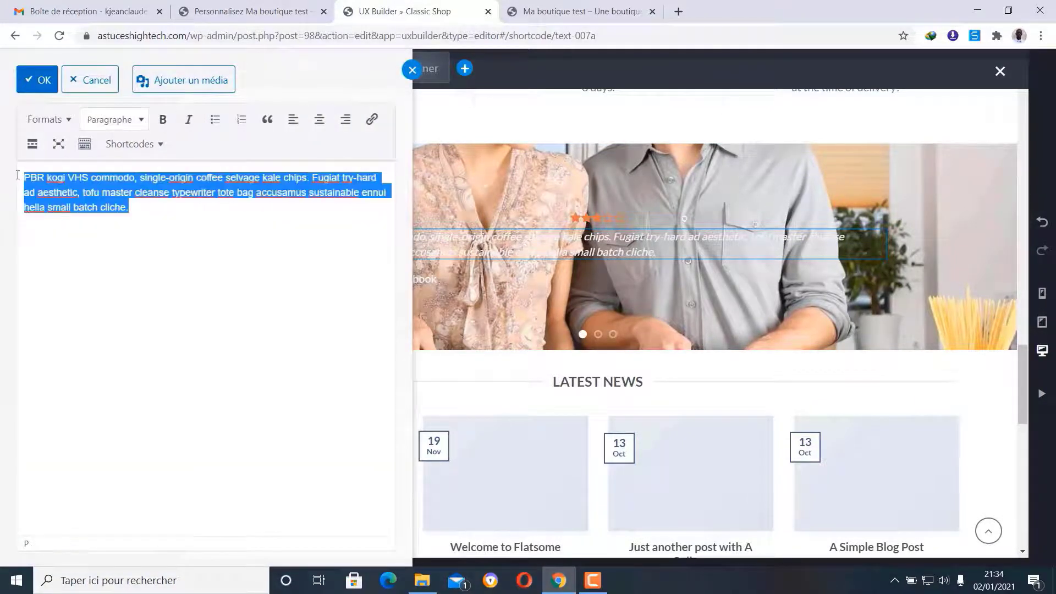
type("Excellent sercive")
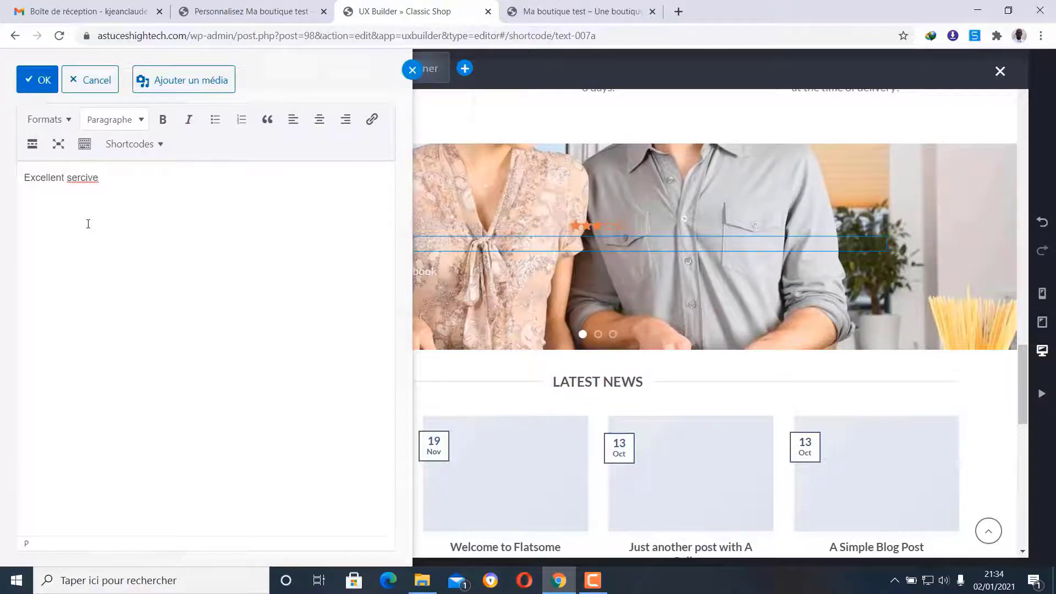
key("BackSpace")
key("BackSpace")
type("vice avec un très bon service après vente. J")
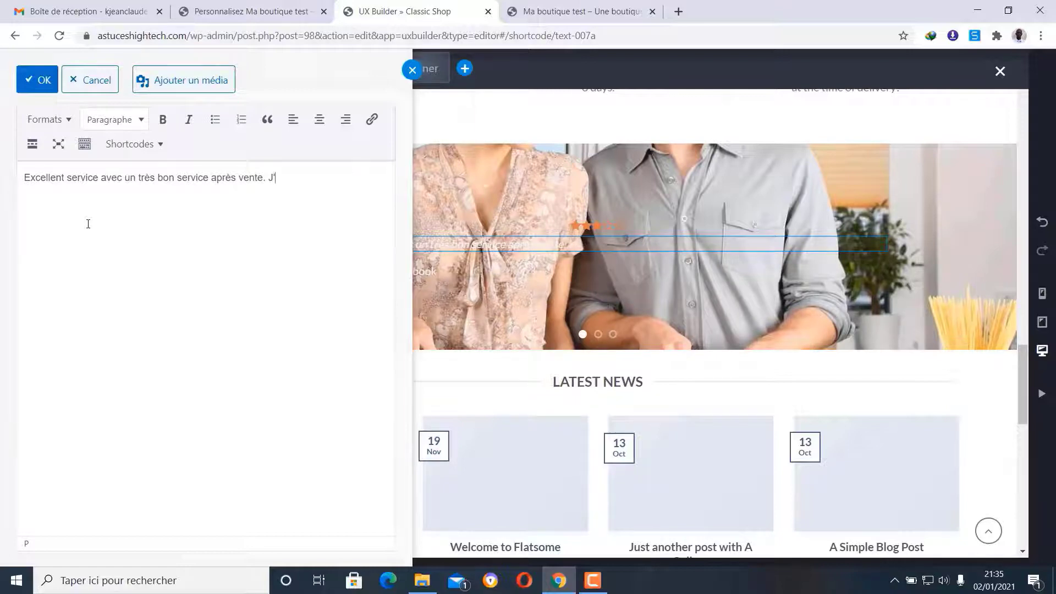
type("été livré en seu")
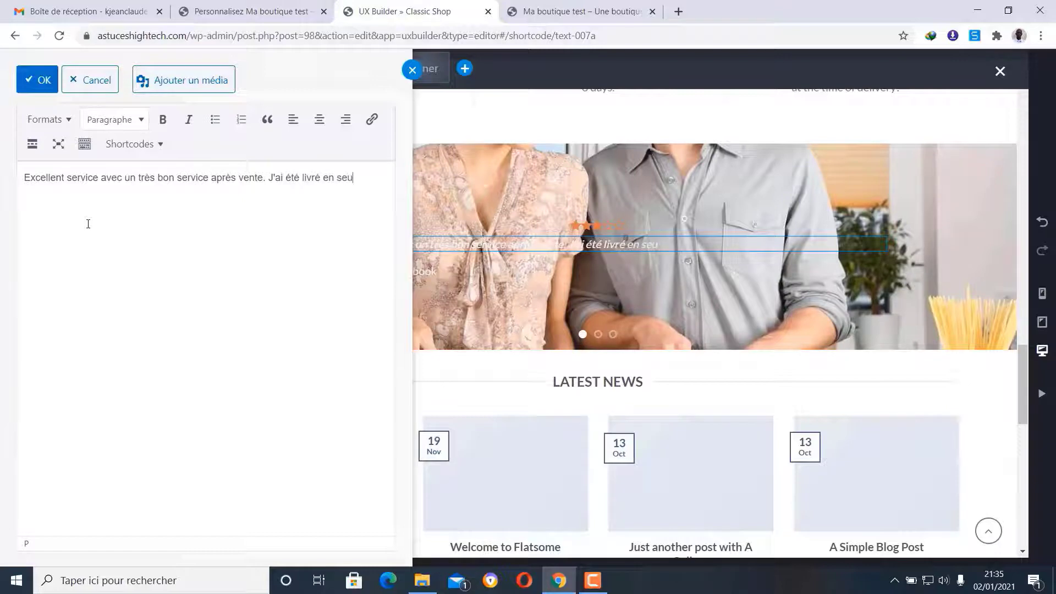
type("lement 5 jours.")
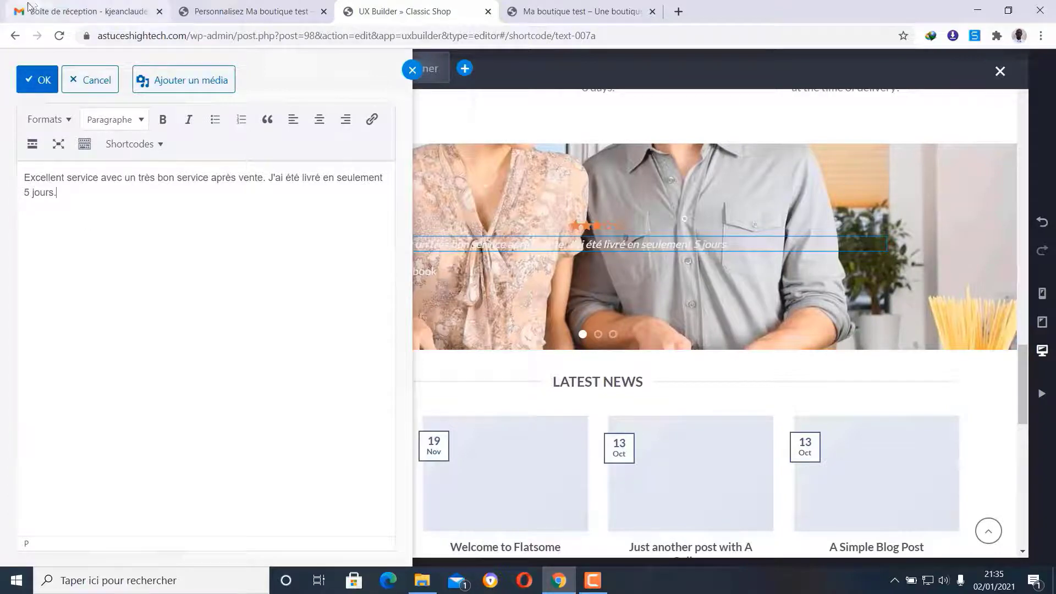
left_click(46, 87)
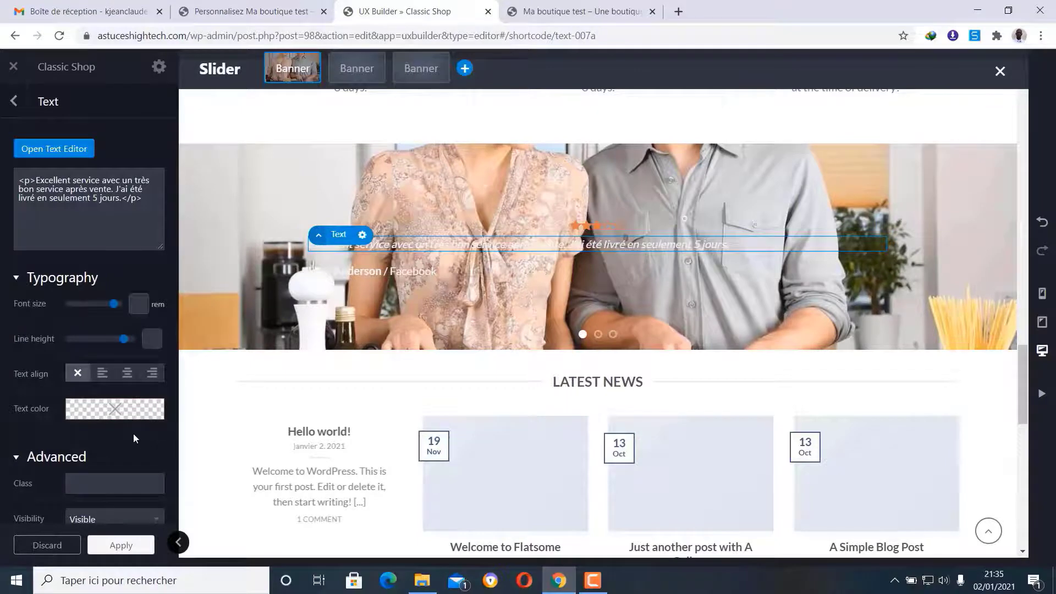
left_click(117, 410)
left_click(105, 390)
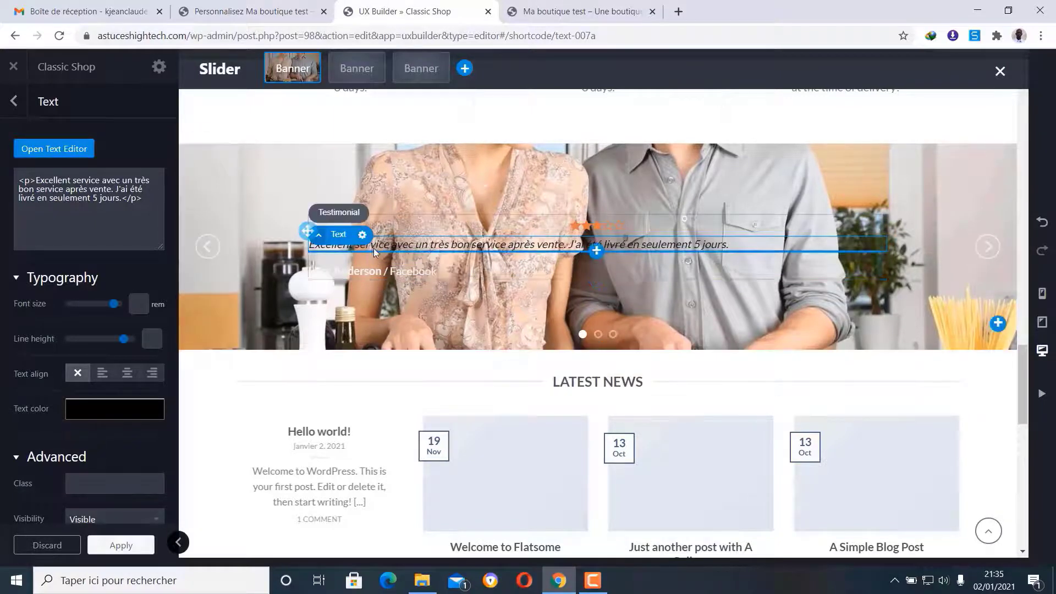
- Delete the quote text, testimonial and now-empty text box from the first kitchen banner
left_click(363, 236)
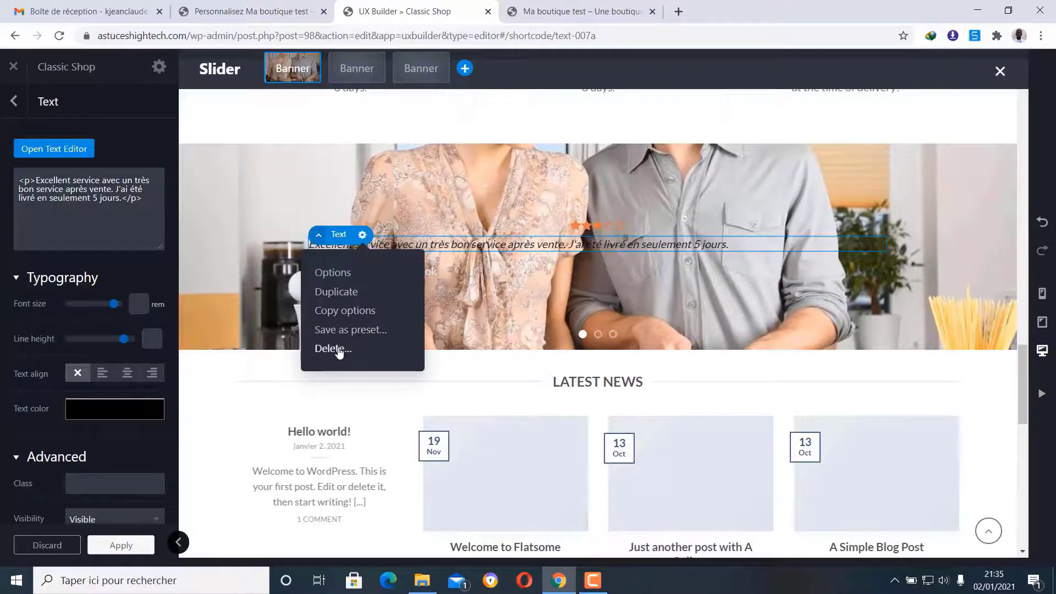
left_click(336, 349)
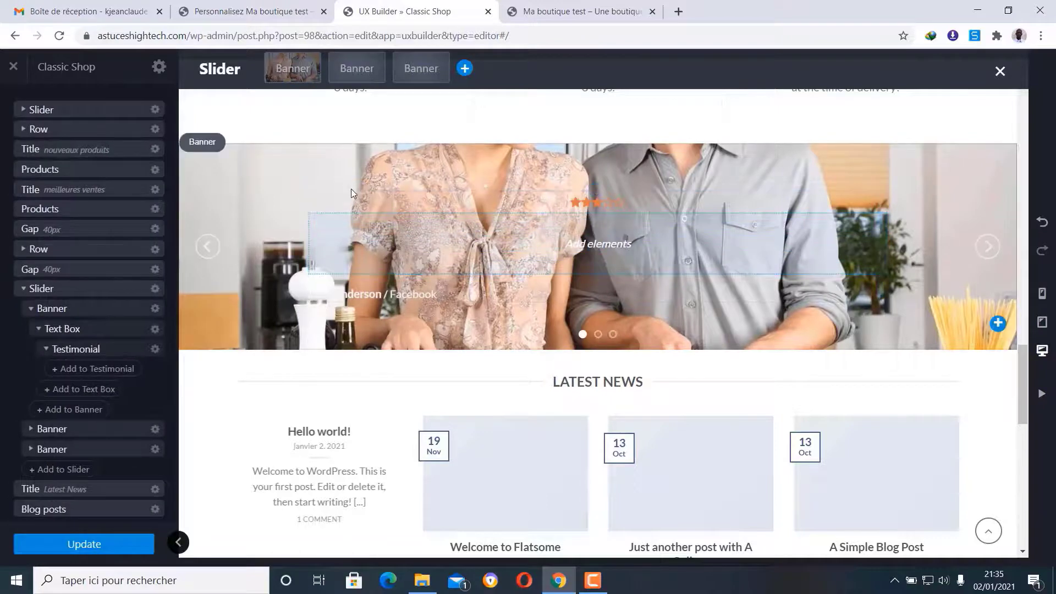
left_click(351, 289)
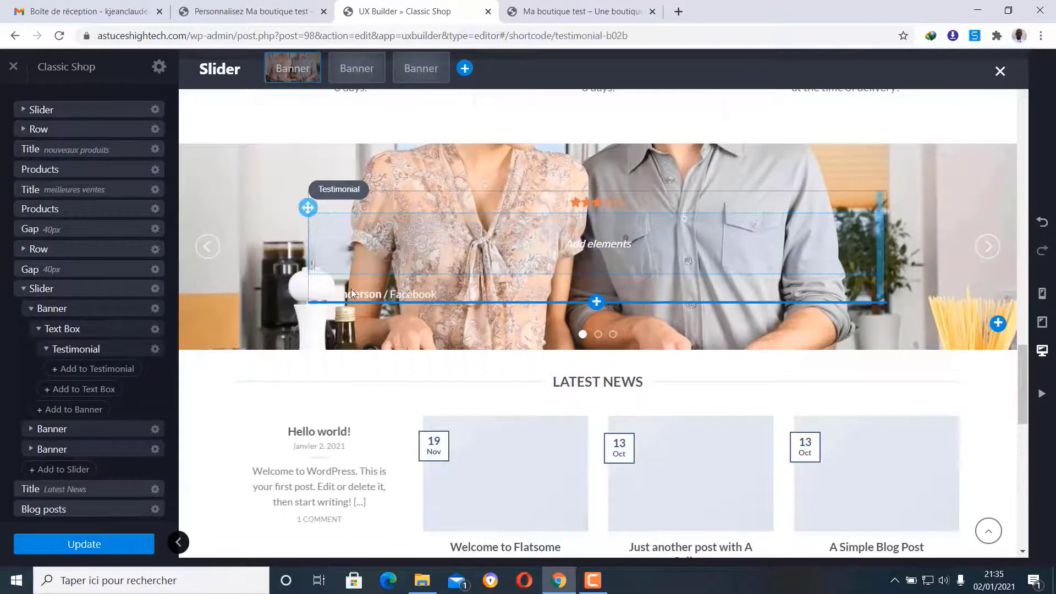
left_click(388, 190)
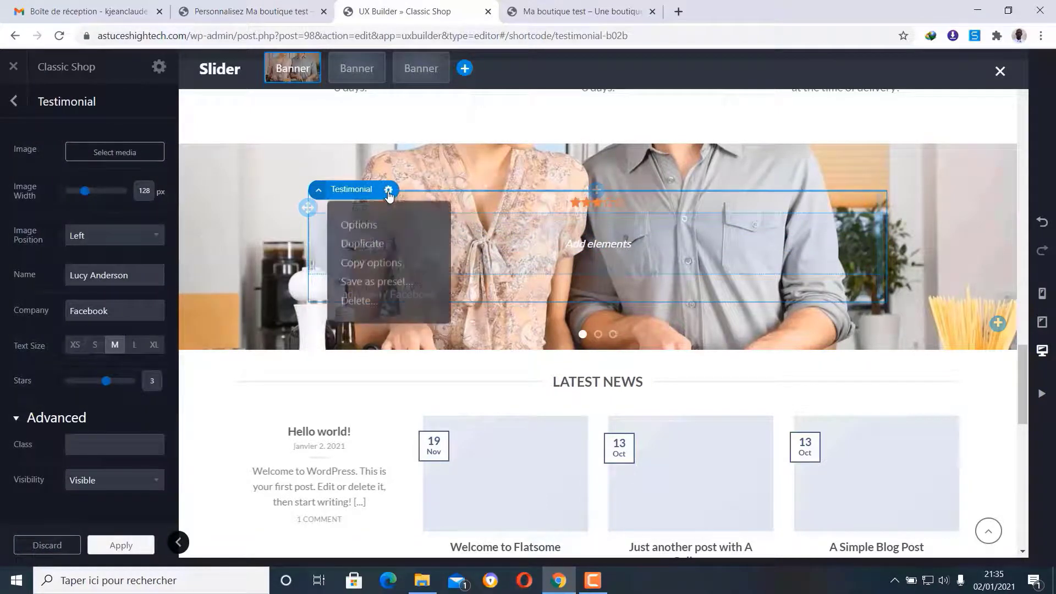
left_click(374, 304)
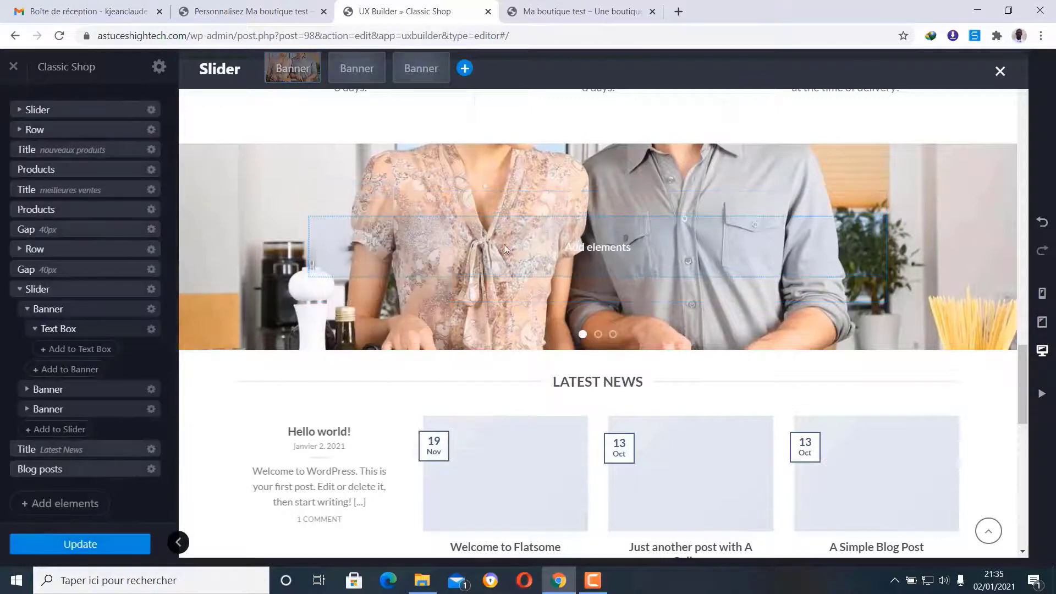
left_click(347, 216)
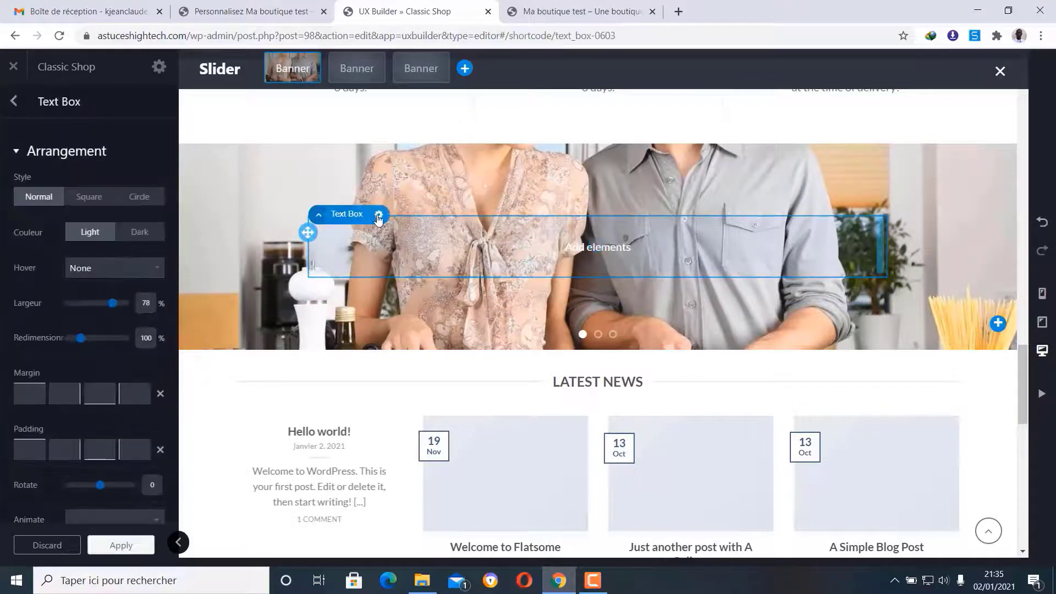
left_click(379, 214)
left_click(368, 328)
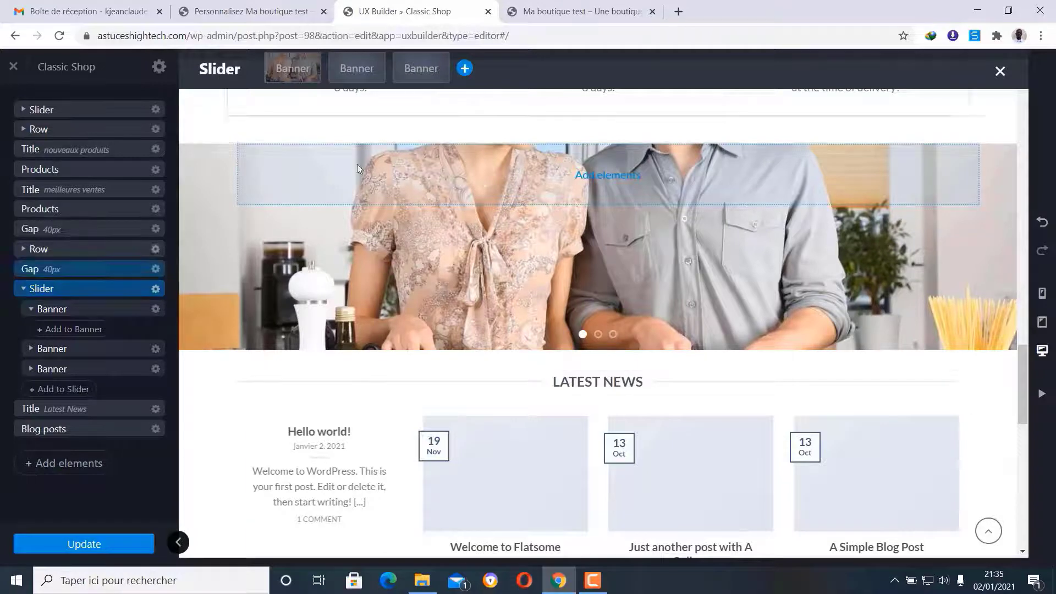
- Delete the second and third banner slides, then collapse the Slider in the layout tree
left_click(366, 70)
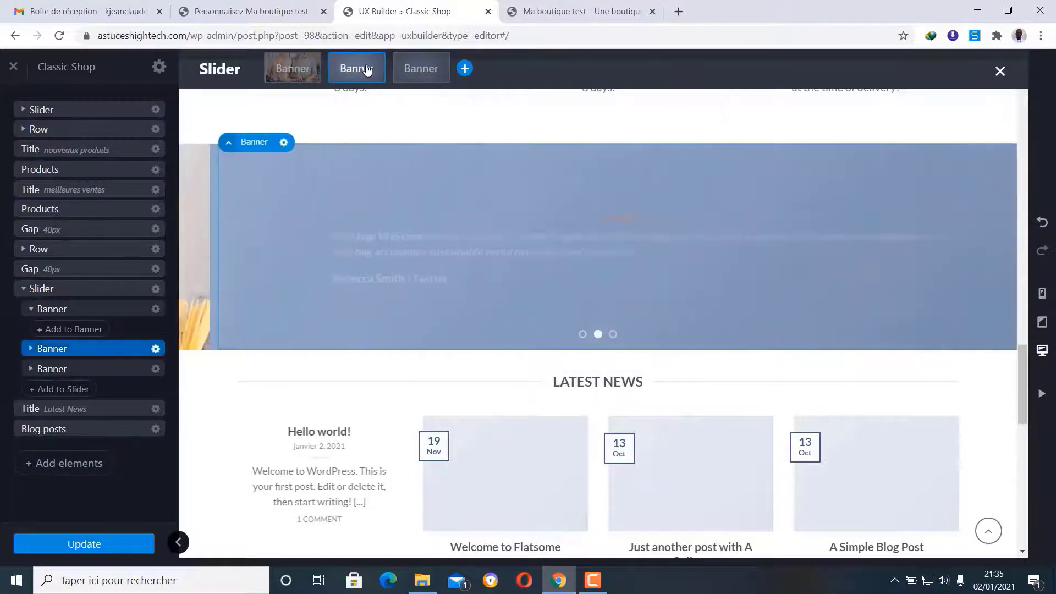
left_click(244, 142)
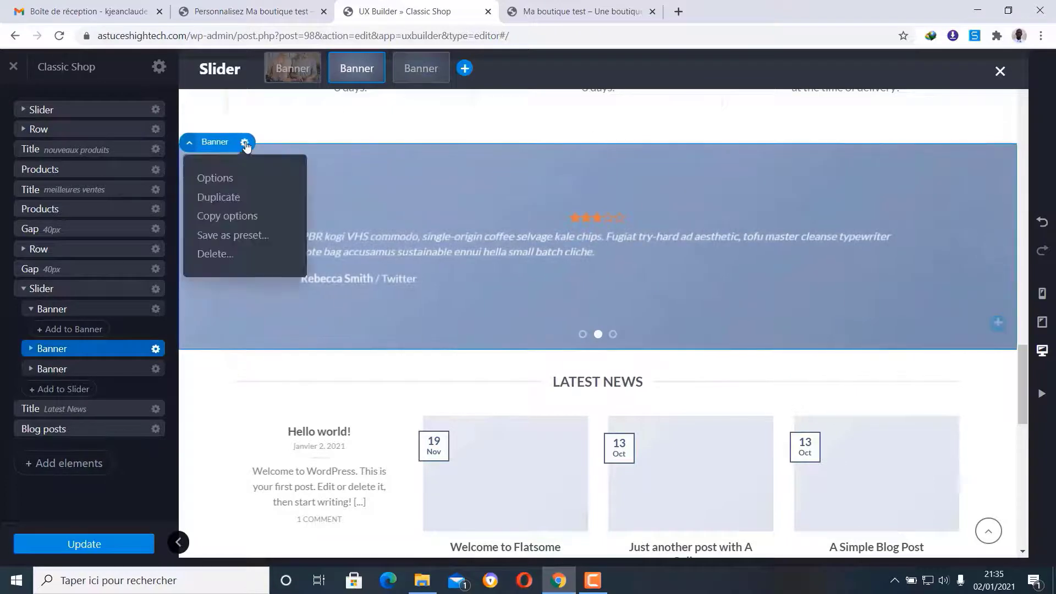
left_click(215, 256)
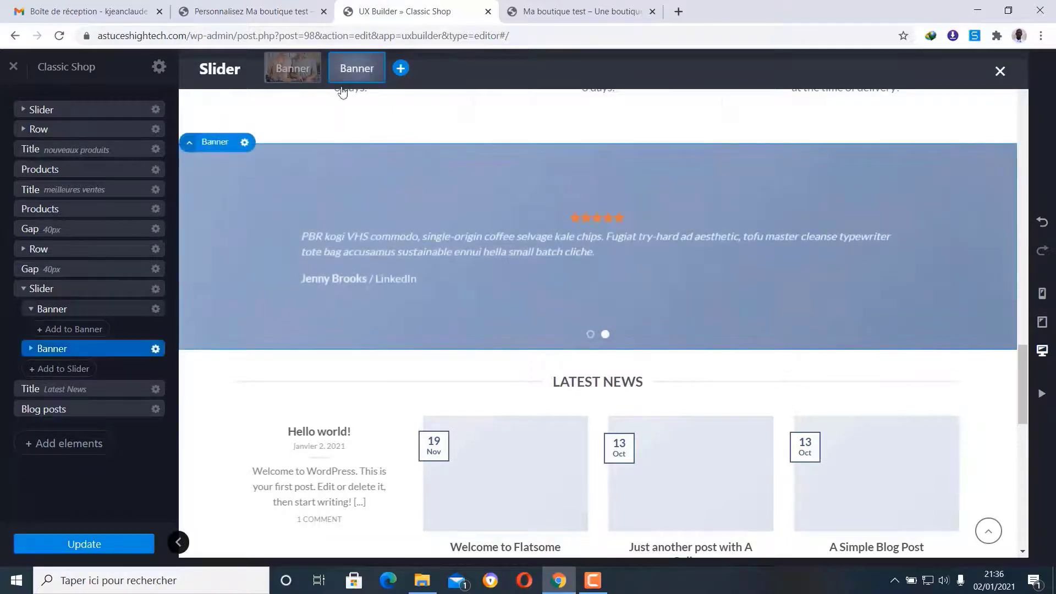
left_click(246, 143)
left_click(231, 257)
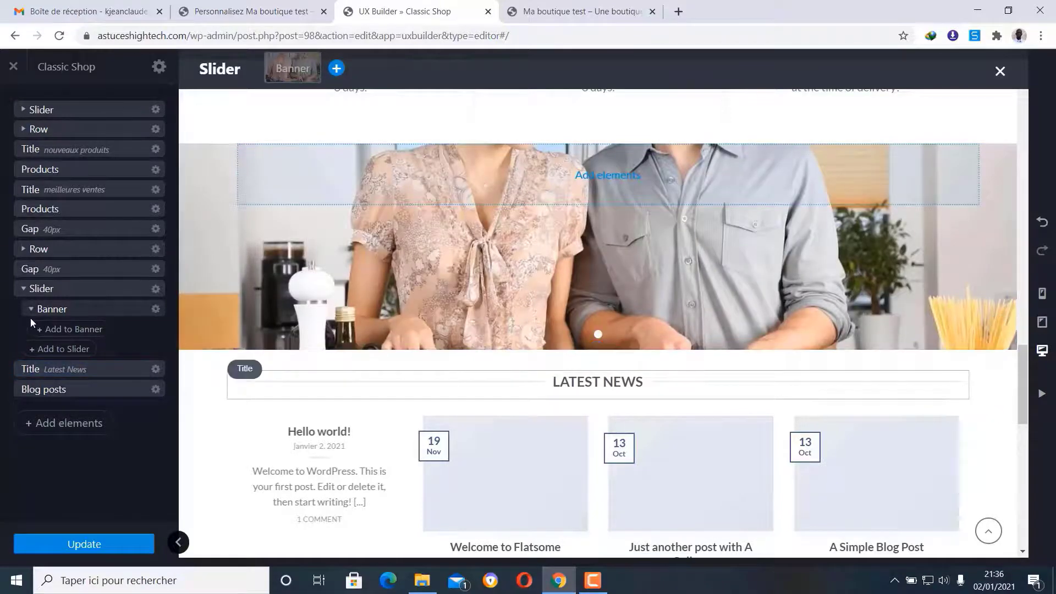
left_click(27, 293)
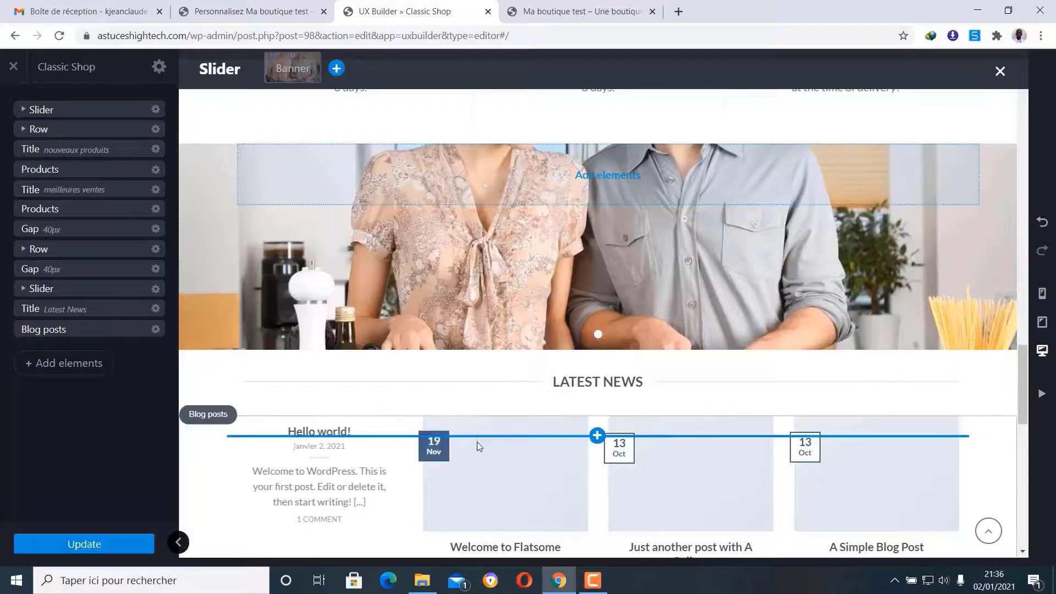
- Delete the 'Latest News' title element from the homepage
scroll(465, 294, "down", 3)
scroll(465, 296, "down", 1)
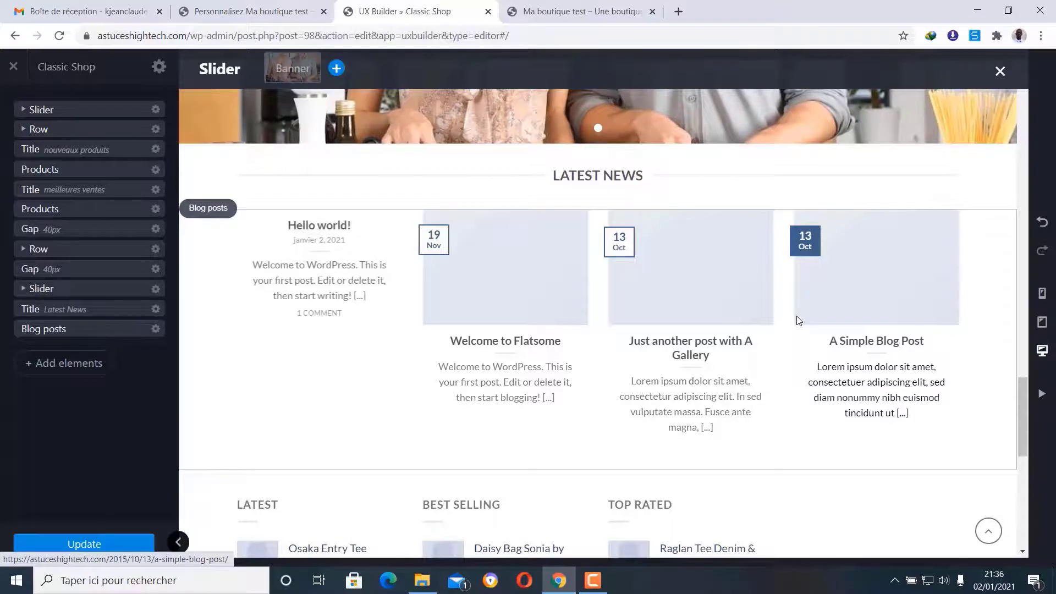
left_click(155, 309)
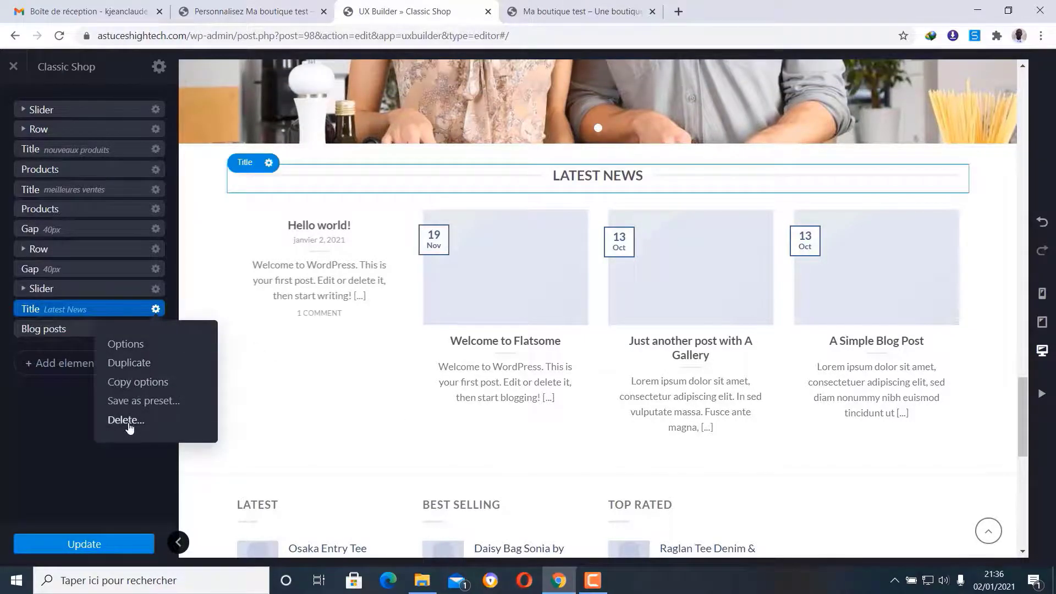
left_click(155, 309)
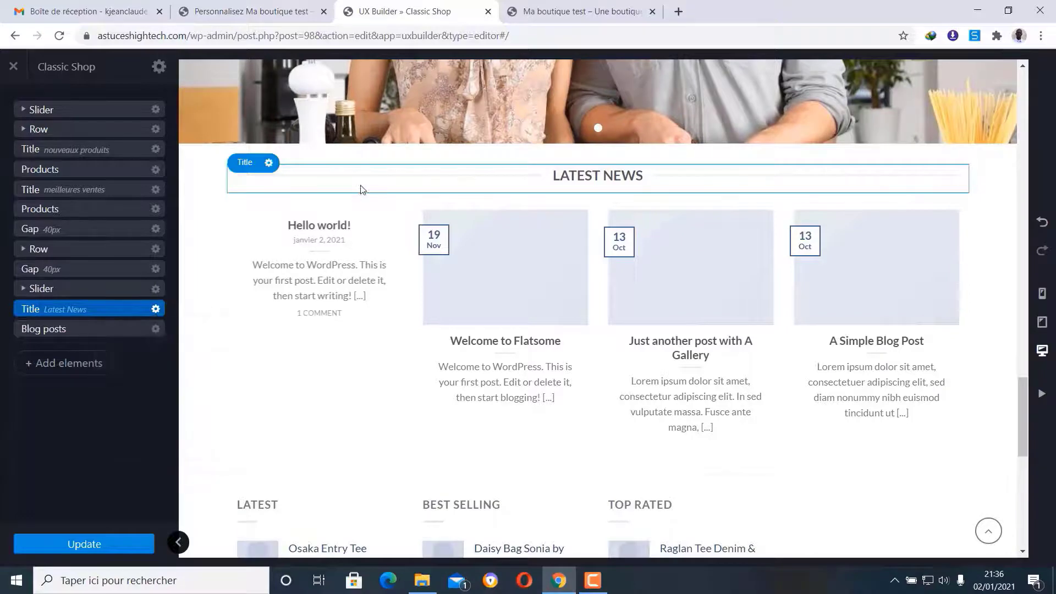
left_click(156, 309)
left_click(127, 421)
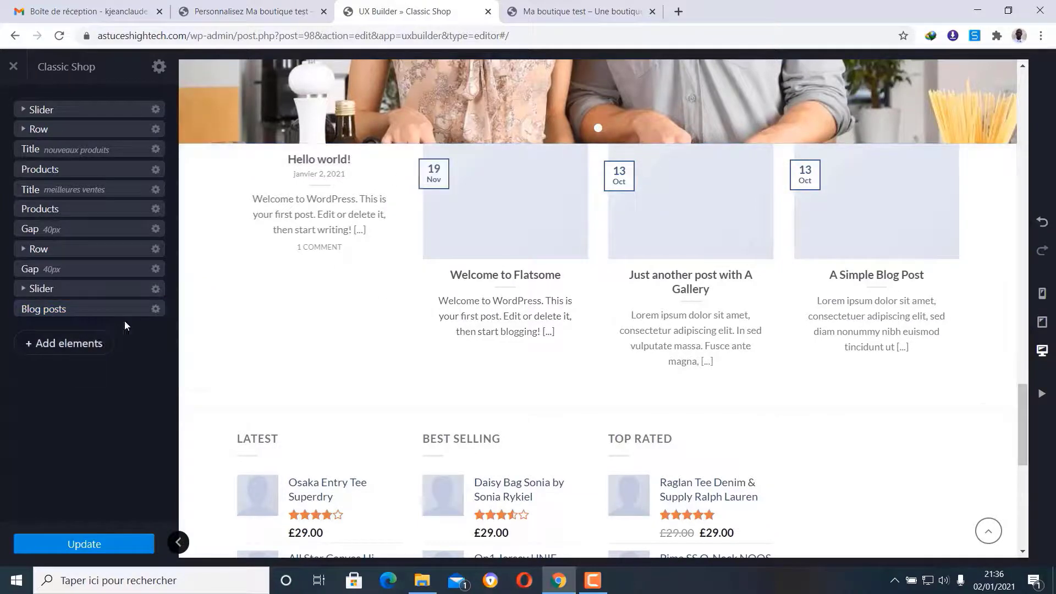
- Delete the Blog posts section below it
left_click(155, 308)
left_click(123, 419)
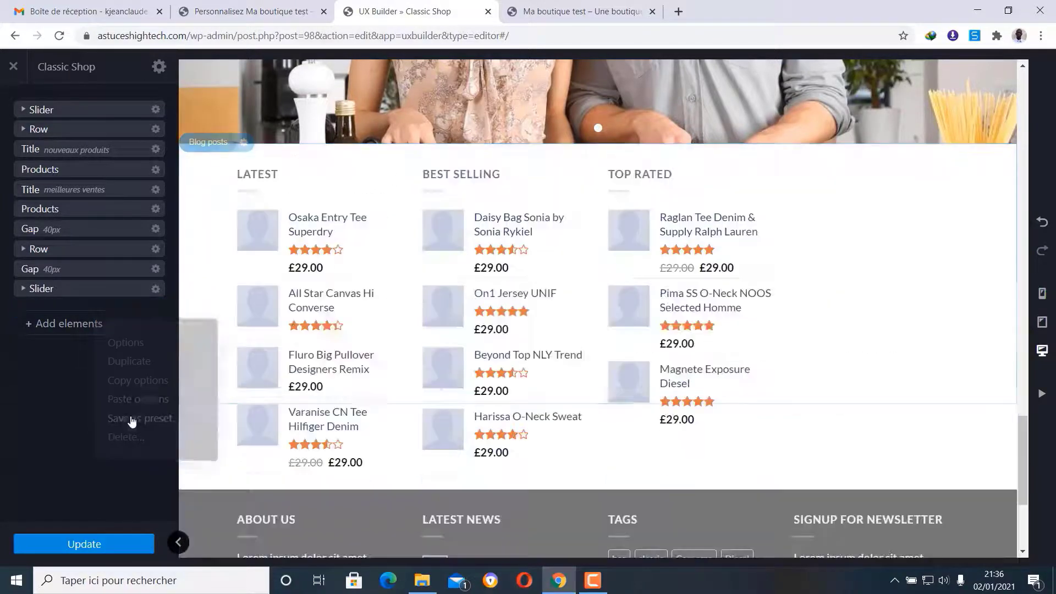
scroll(607, 383, "up", 15)
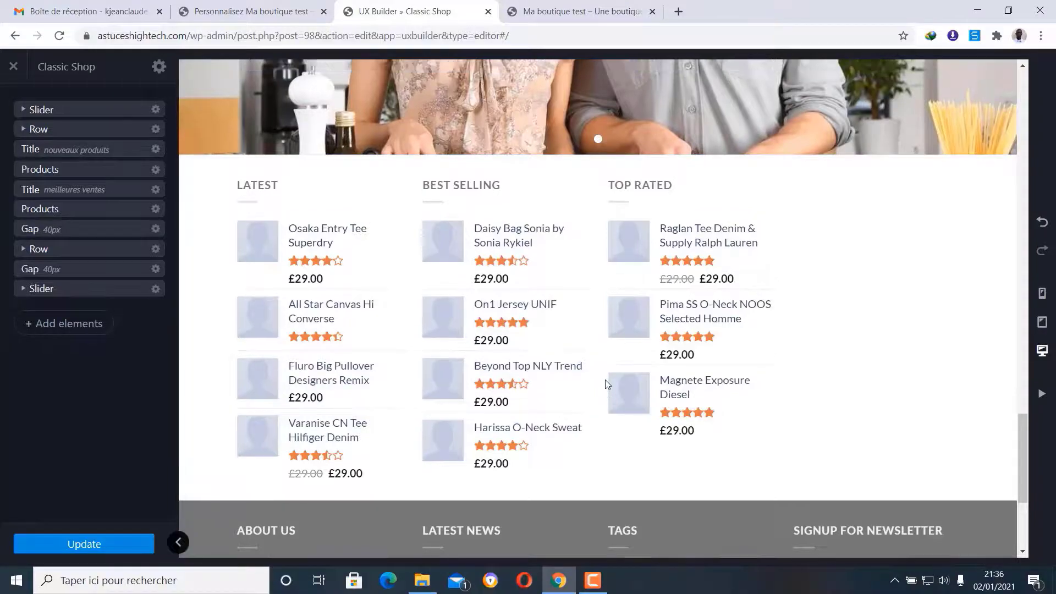
- Save the homepage layout with Update
scroll(607, 383, "up", 10)
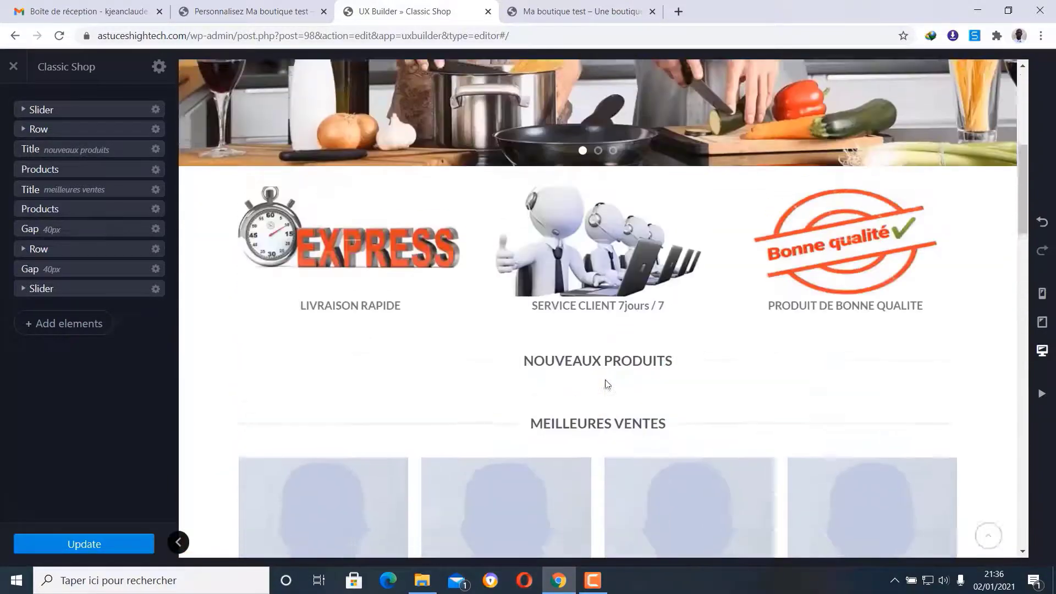
scroll(607, 383, "down", 5)
scroll(607, 383, "down", 12)
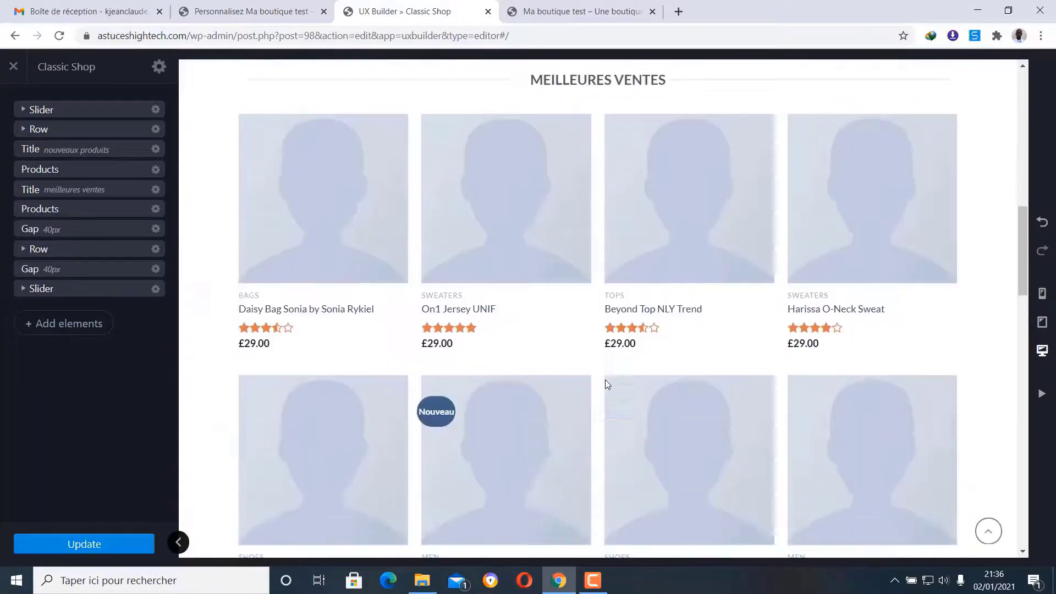
scroll(607, 383, "down", 1)
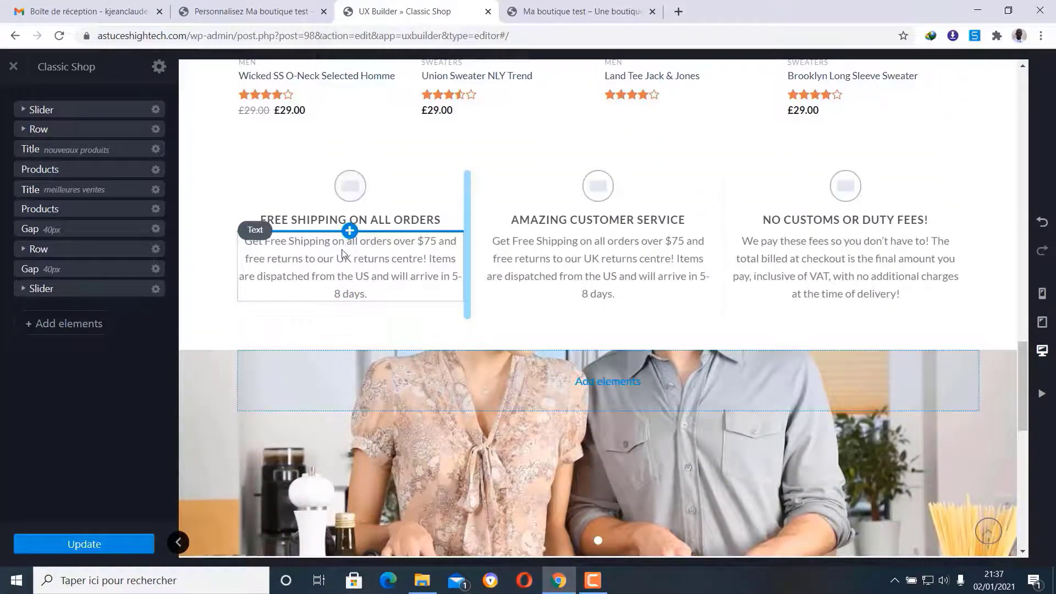
left_click(75, 552)
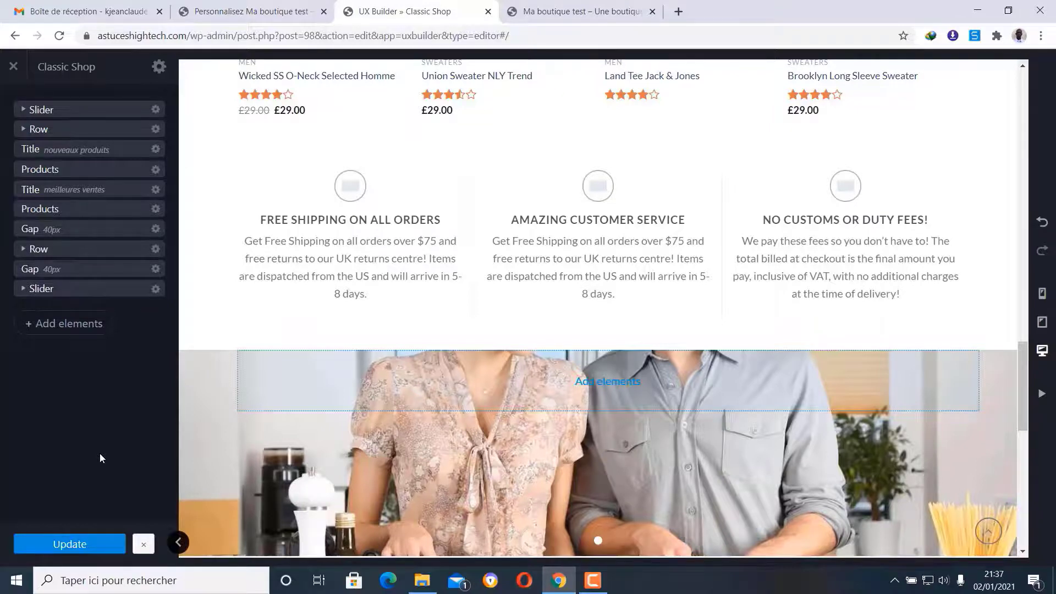
- Inspect the free-shipping Icon Box's media, closing the library without changing its icon
left_click(351, 194)
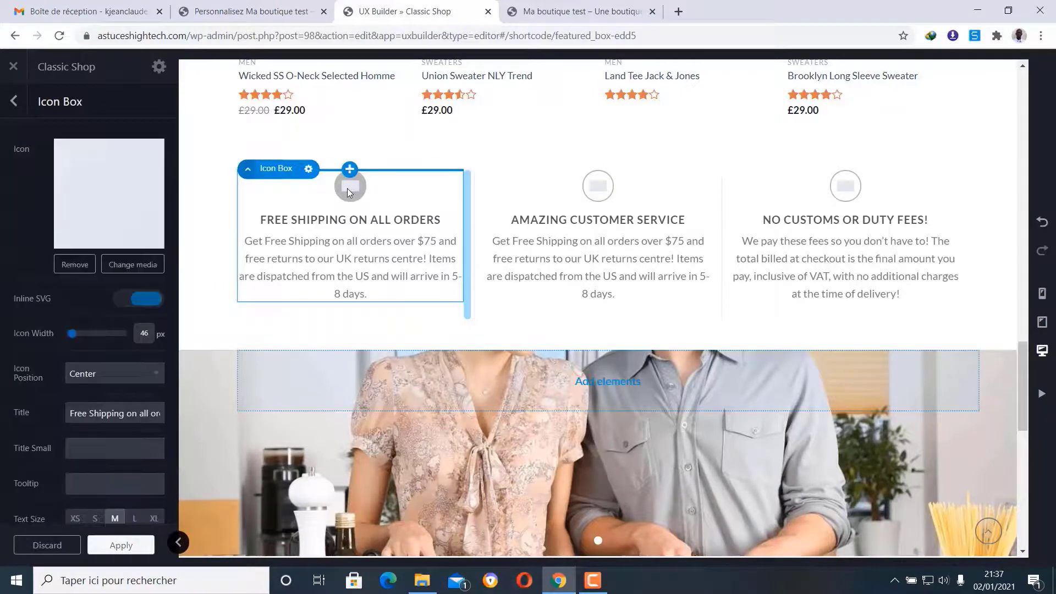
left_click(127, 265)
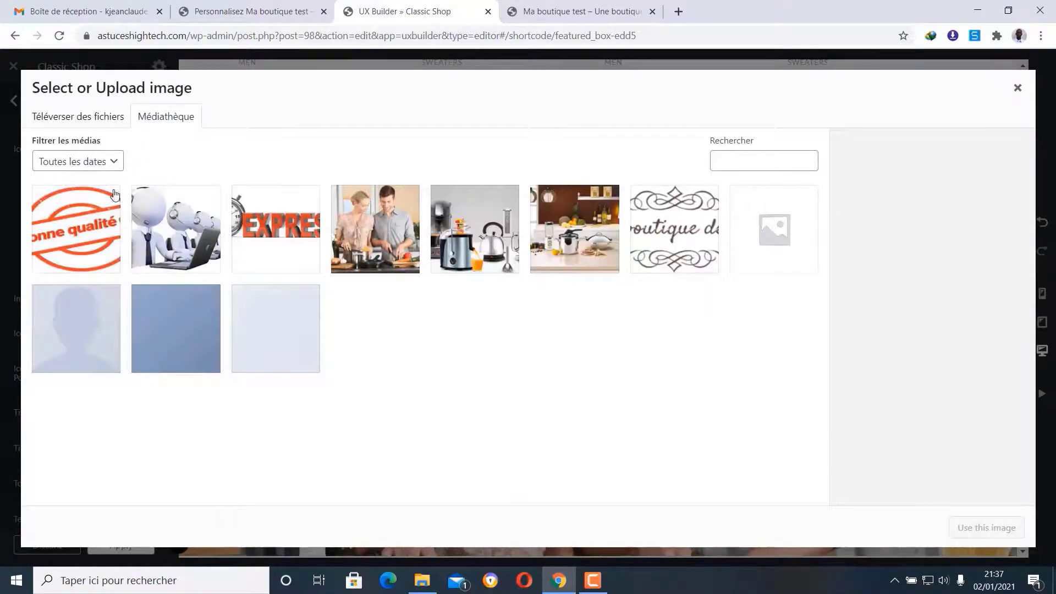
left_click(1018, 88)
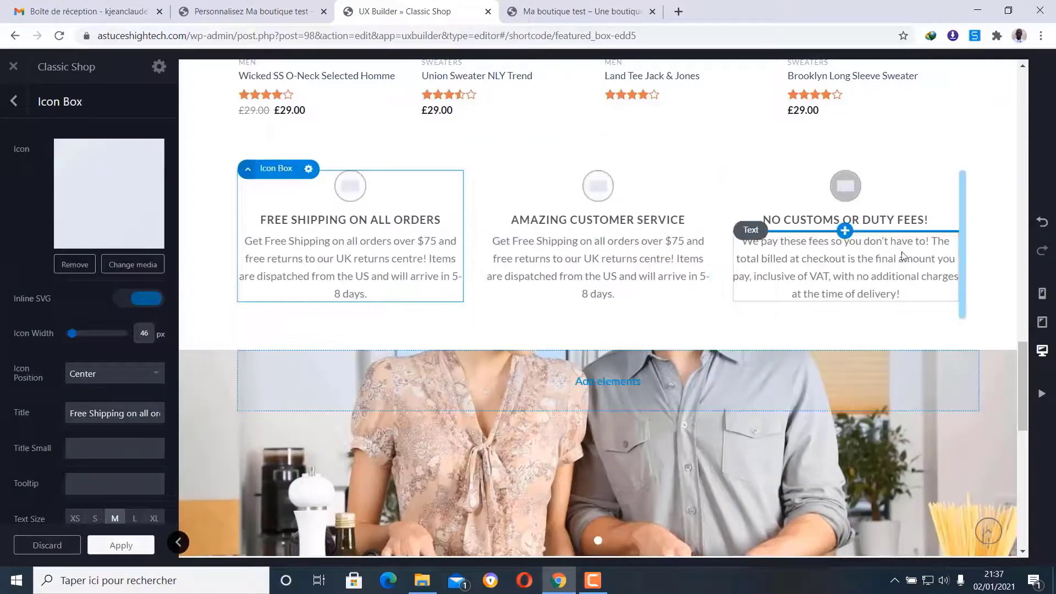
left_click(13, 101)
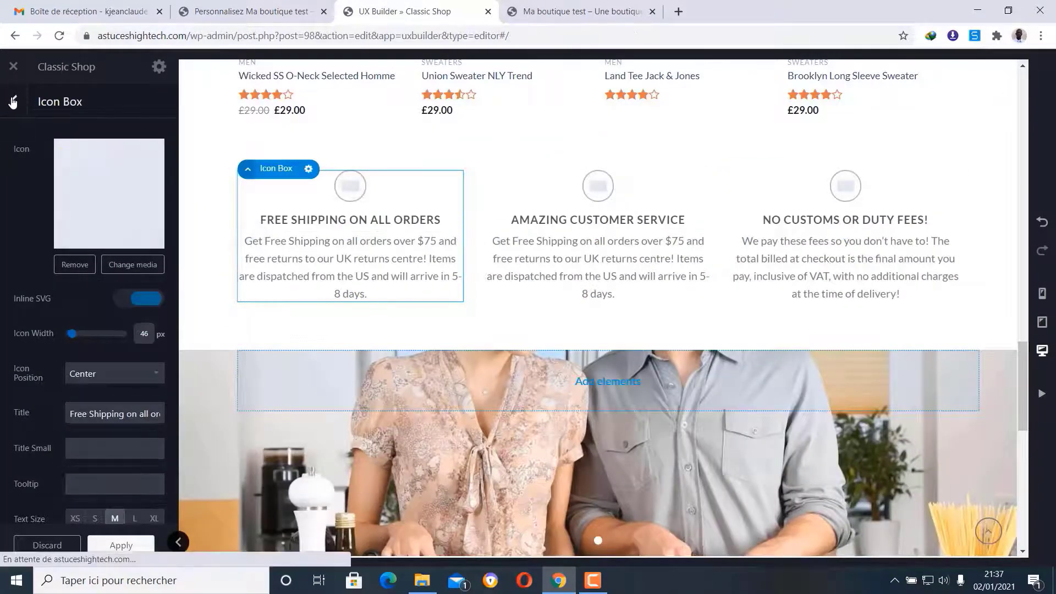
scroll(440, 362, "down", 12)
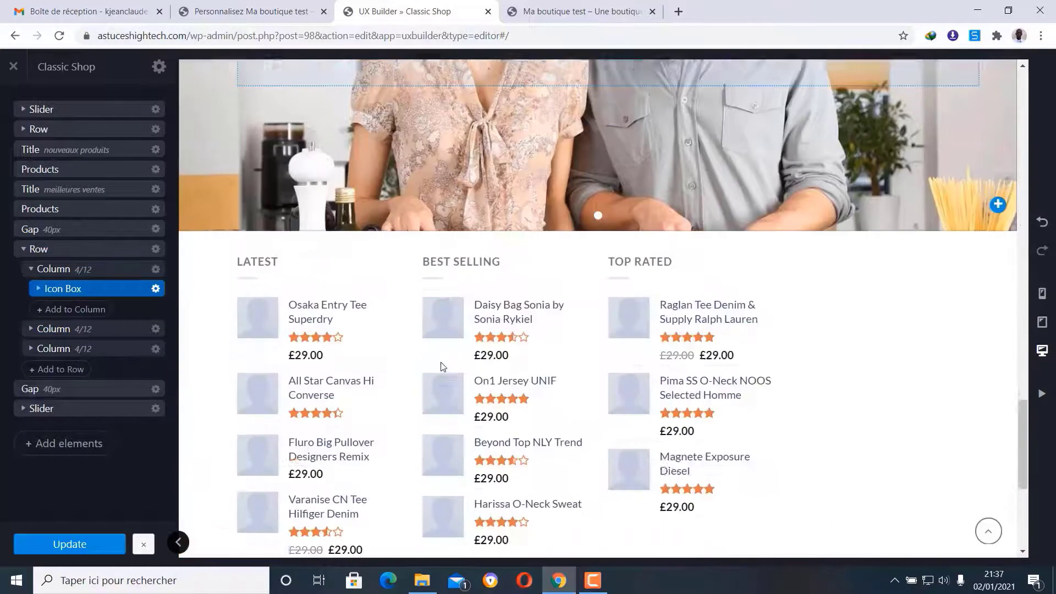
scroll(440, 362, "up", 3)
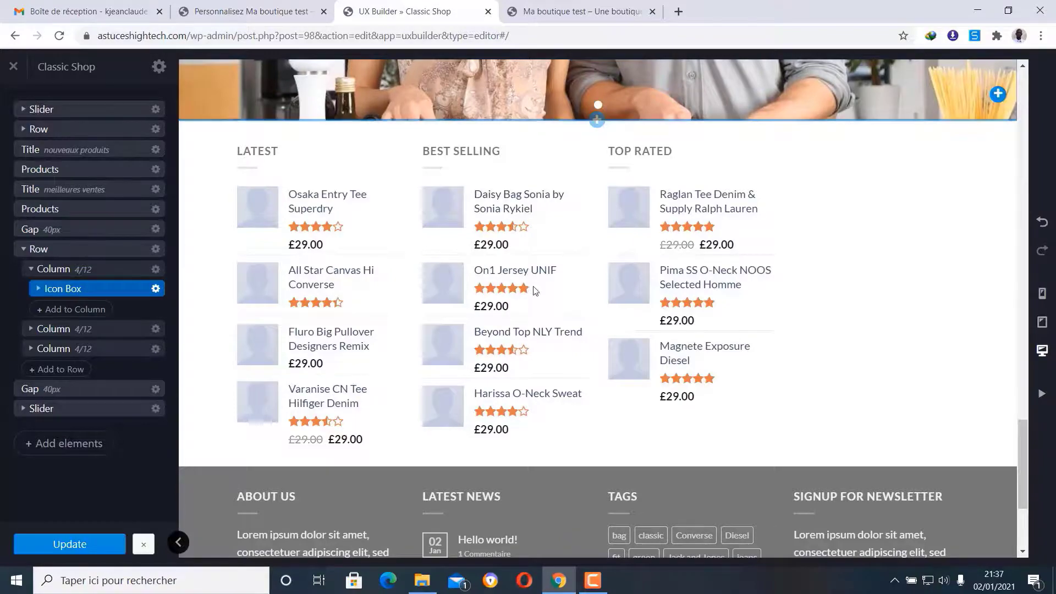
scroll(531, 358, "down", 2)
scroll(741, 383, "up", 10)
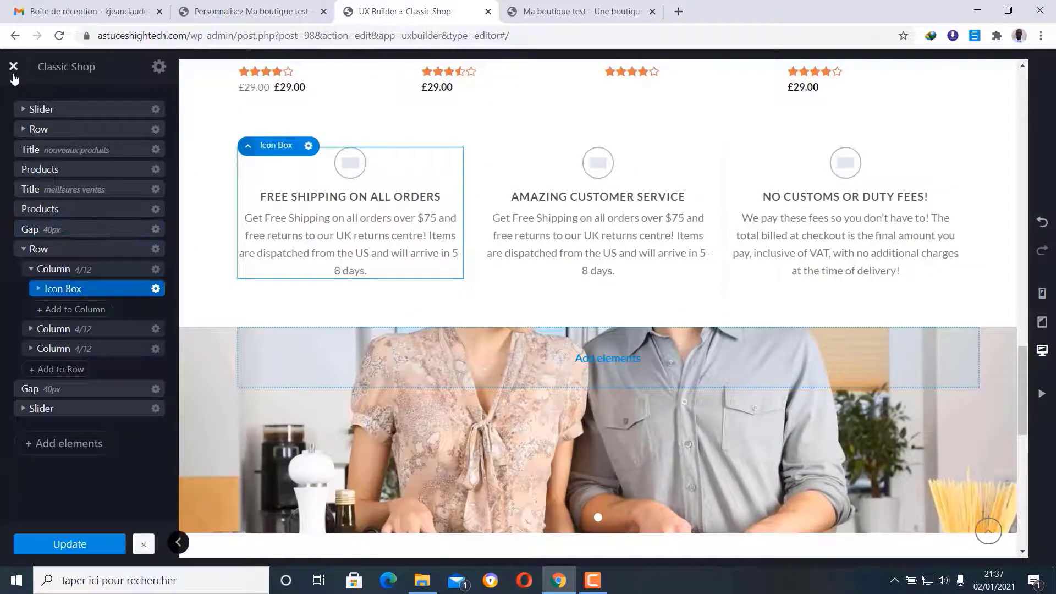
- Update the homepage once more and exit UX Builder
left_click(71, 550)
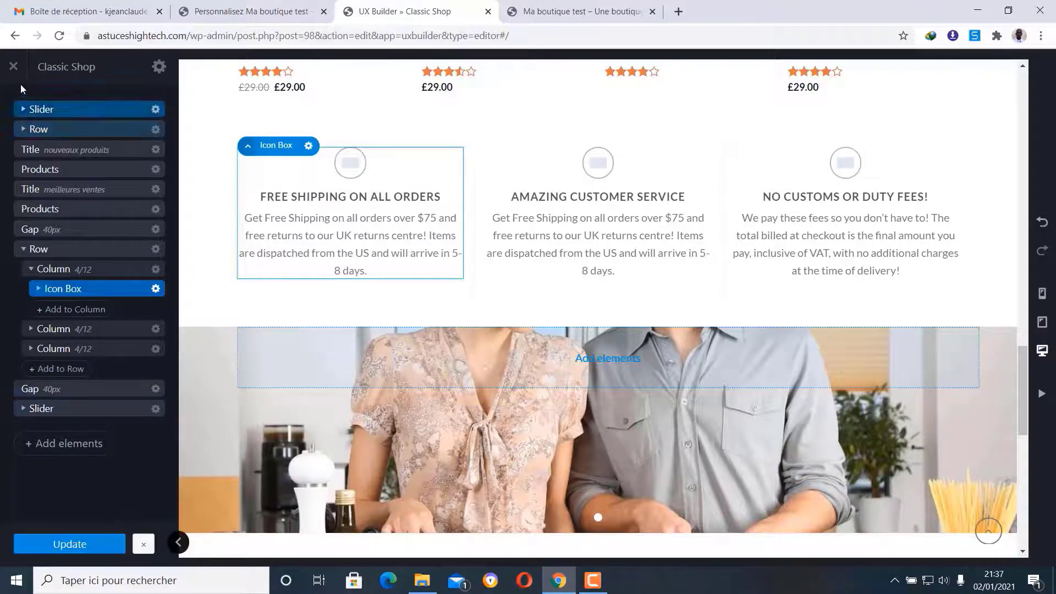
left_click(15, 66)
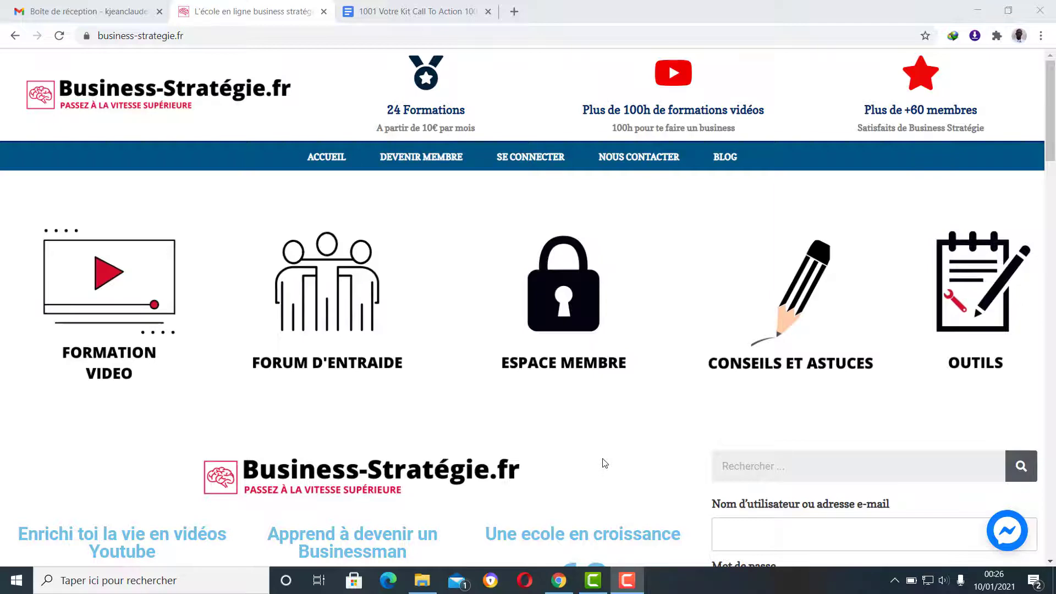
scroll(646, 171, "down", 5)
scroll(638, 187, "down", 14)
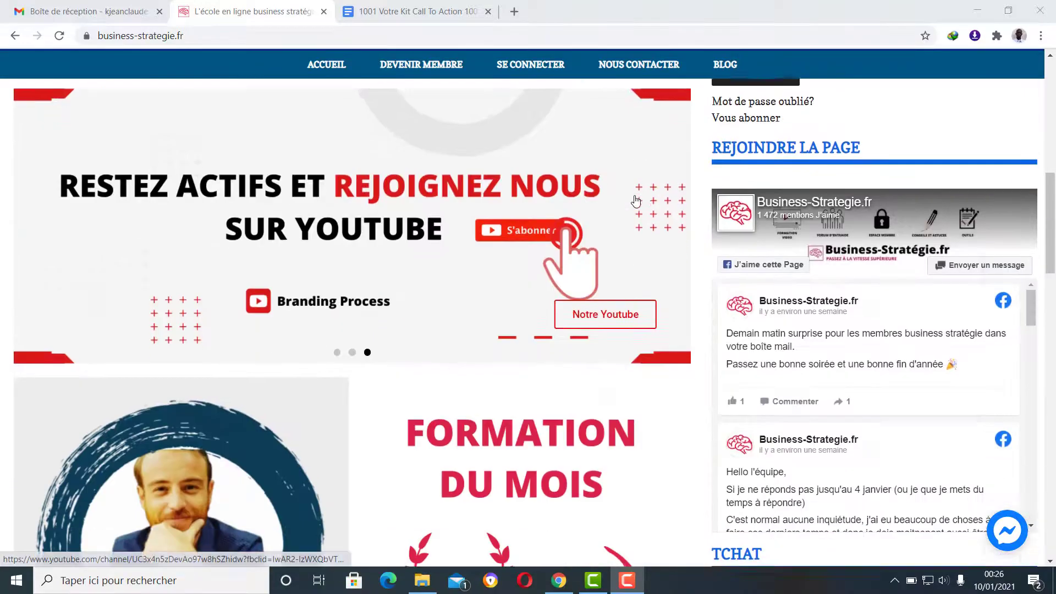
scroll(635, 197, "up", 2)
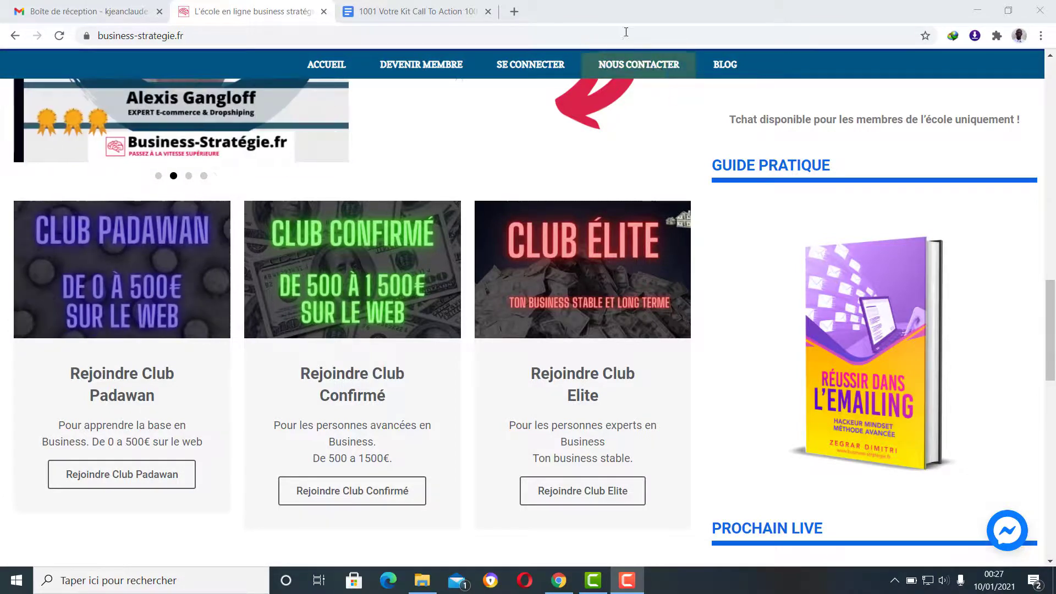
- Go to systeme.io in a new tab and log in with the account password
left_click(515, 12)
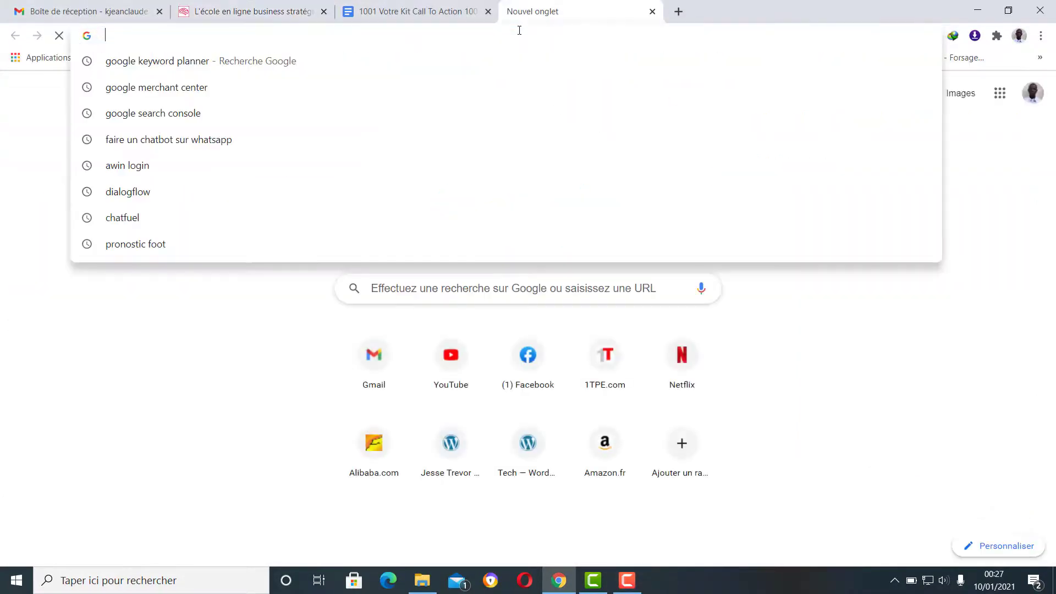
type("systeme.io")
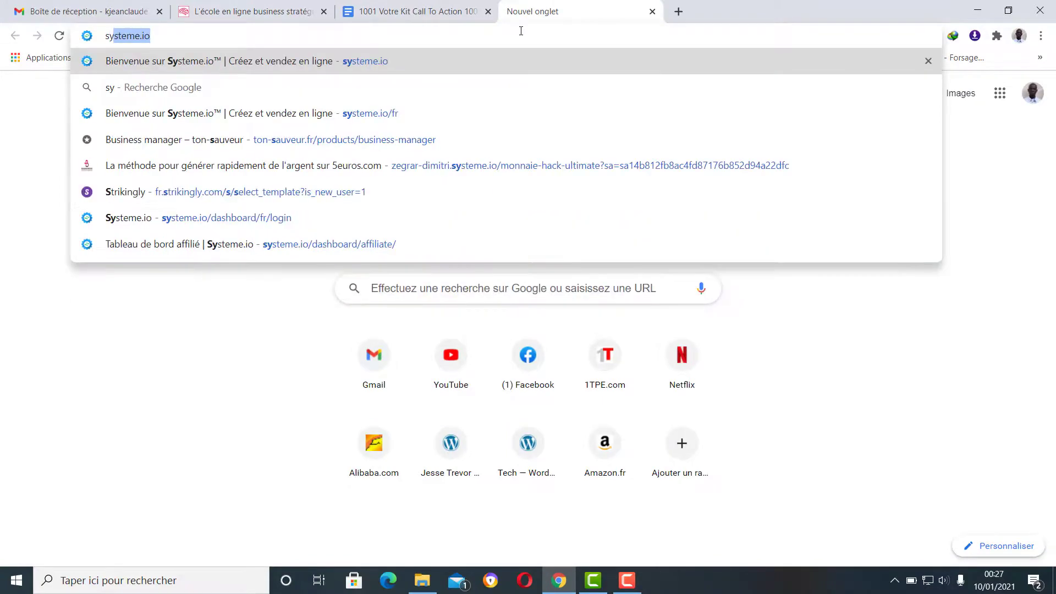
key("Return")
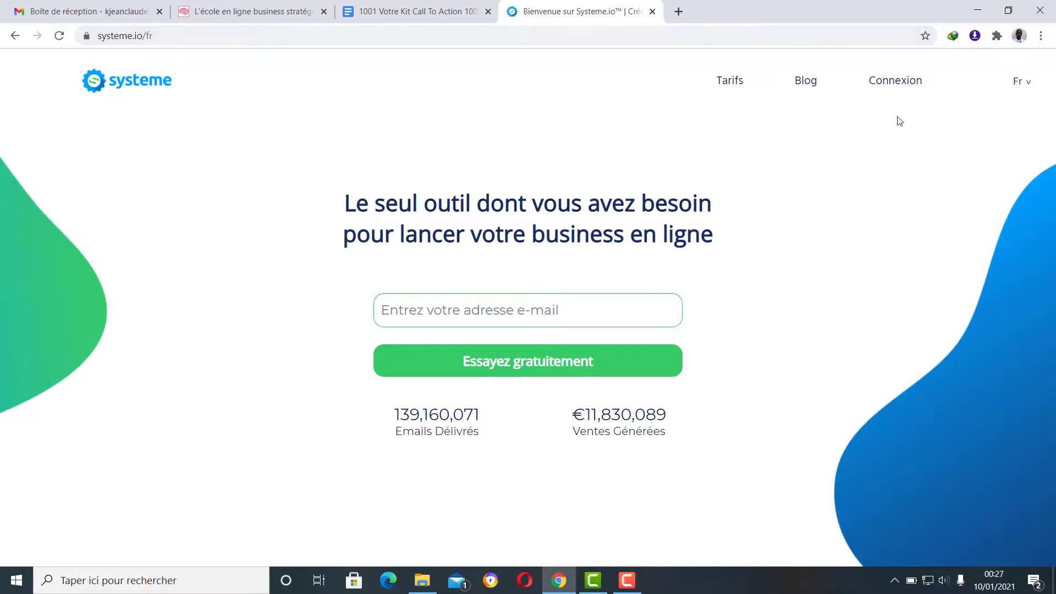
left_click(894, 80)
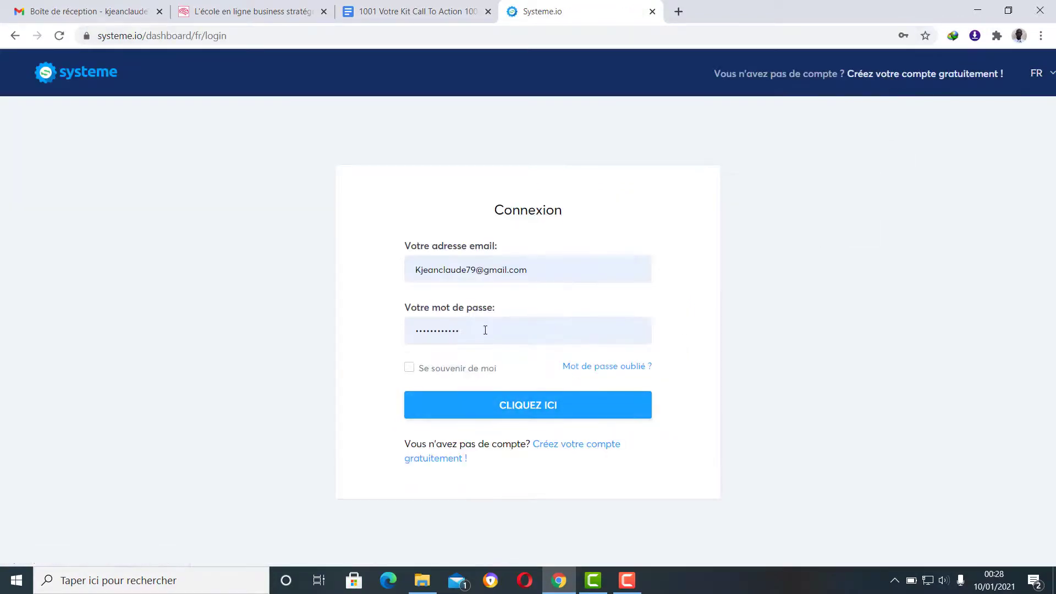
double_click(485, 330)
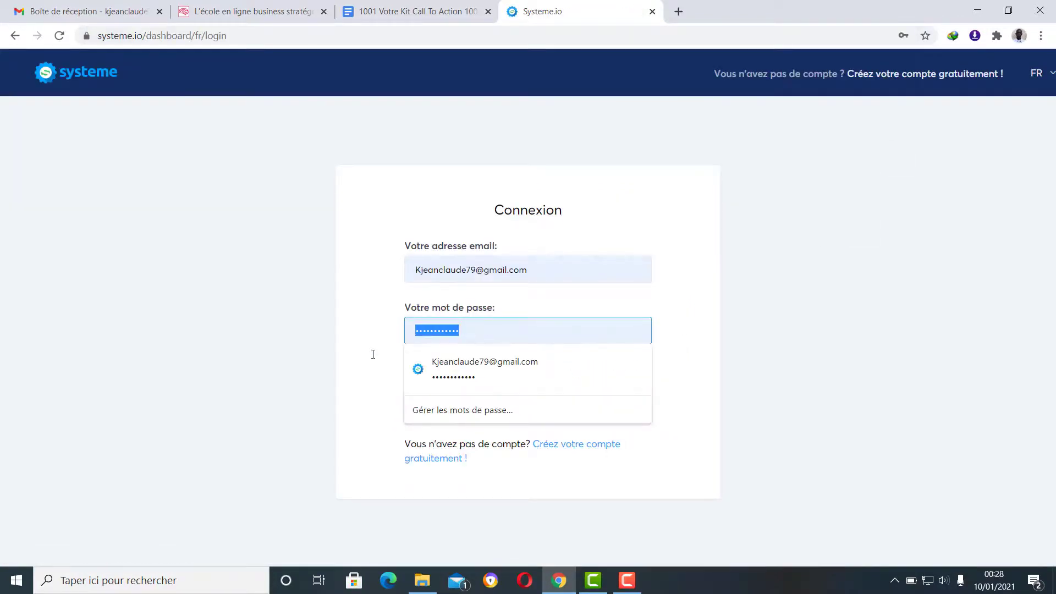
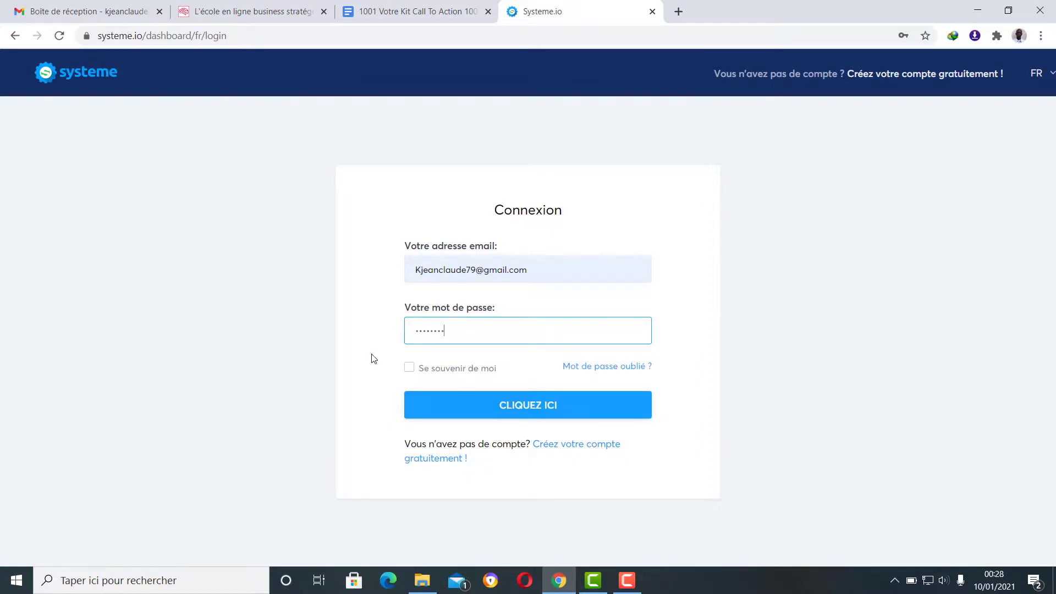
key("Return")
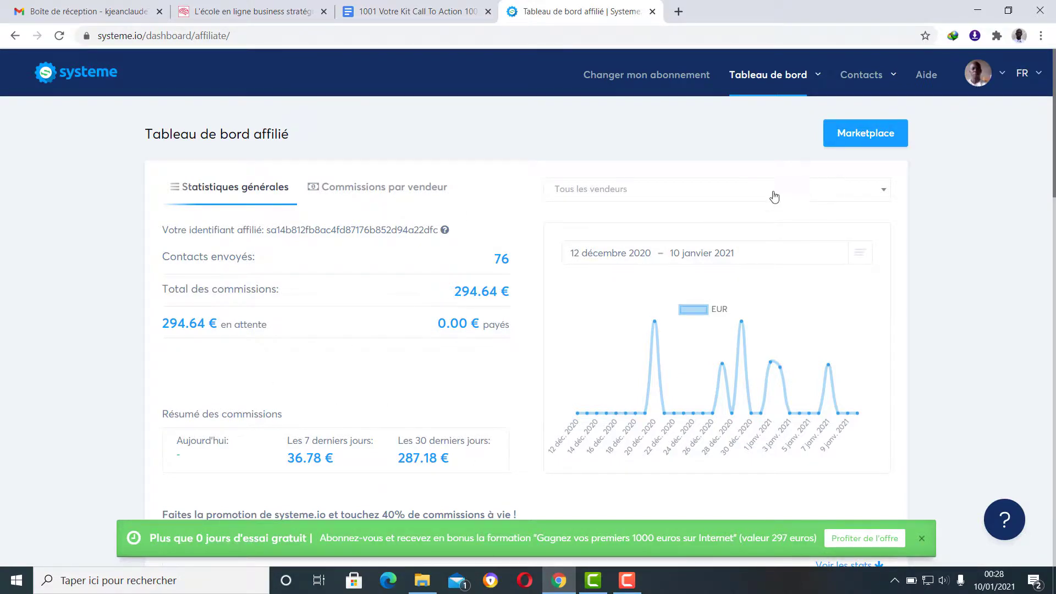
- Browse the Mes formations course list, then return to the Business-Stratégie.fr tab
mouse_move(770, 77)
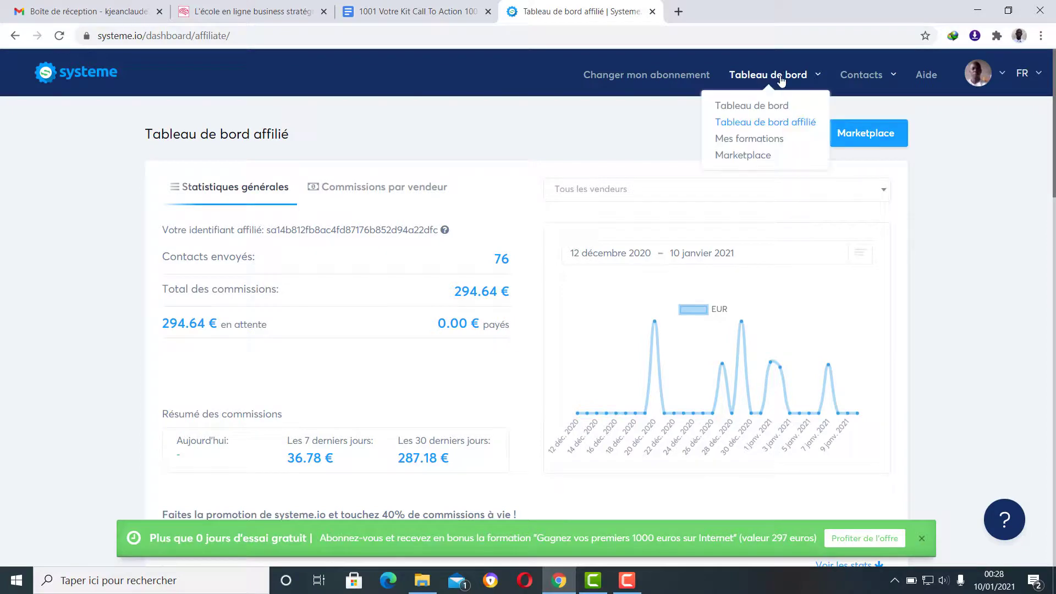
left_click(760, 142)
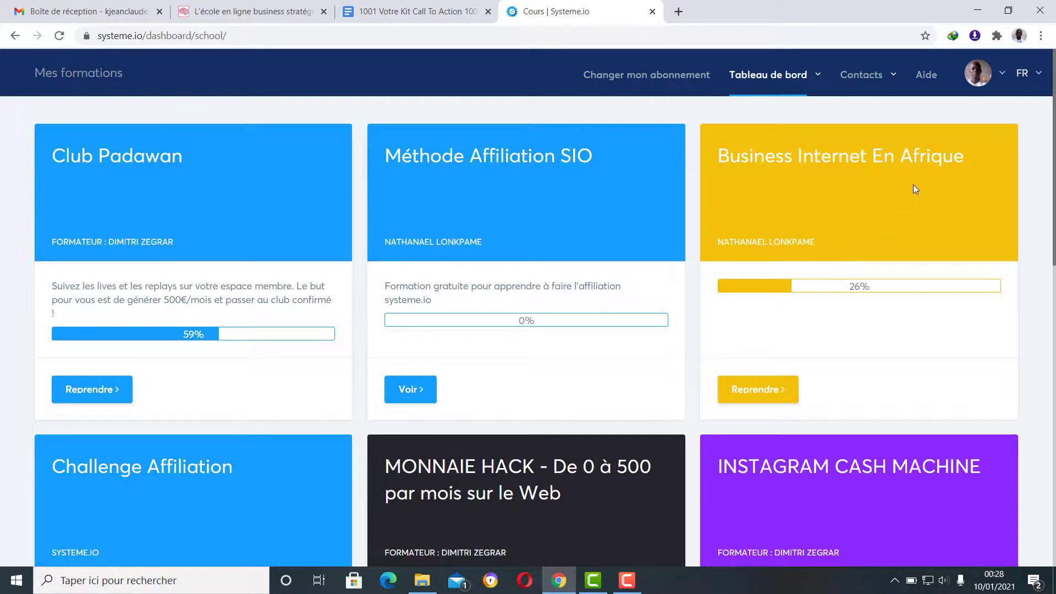
scroll(901, 177, "down", 3)
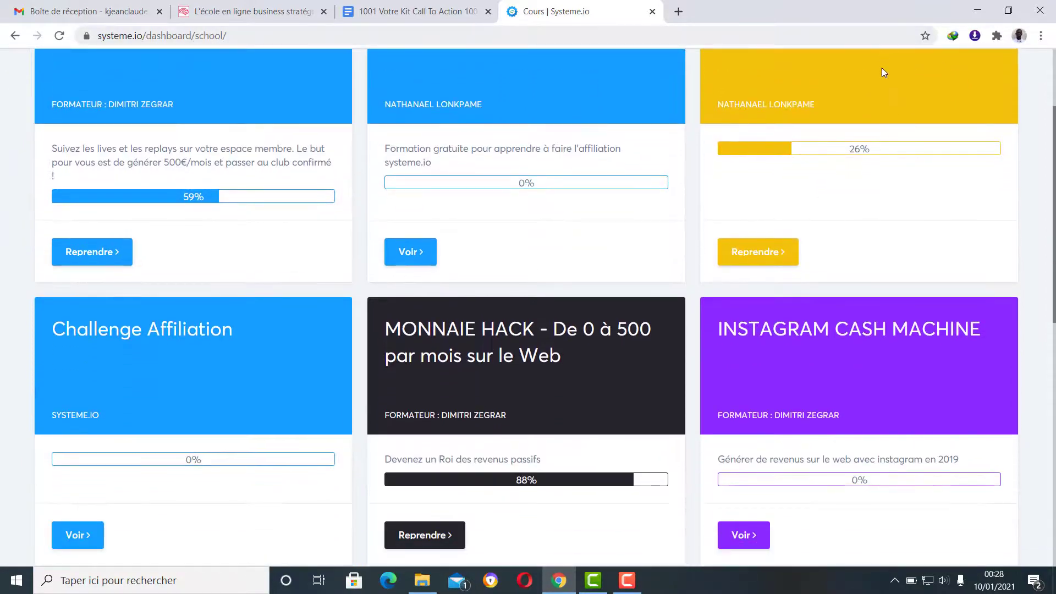
scroll(205, 276, "down", 1)
scroll(205, 275, "down", 5)
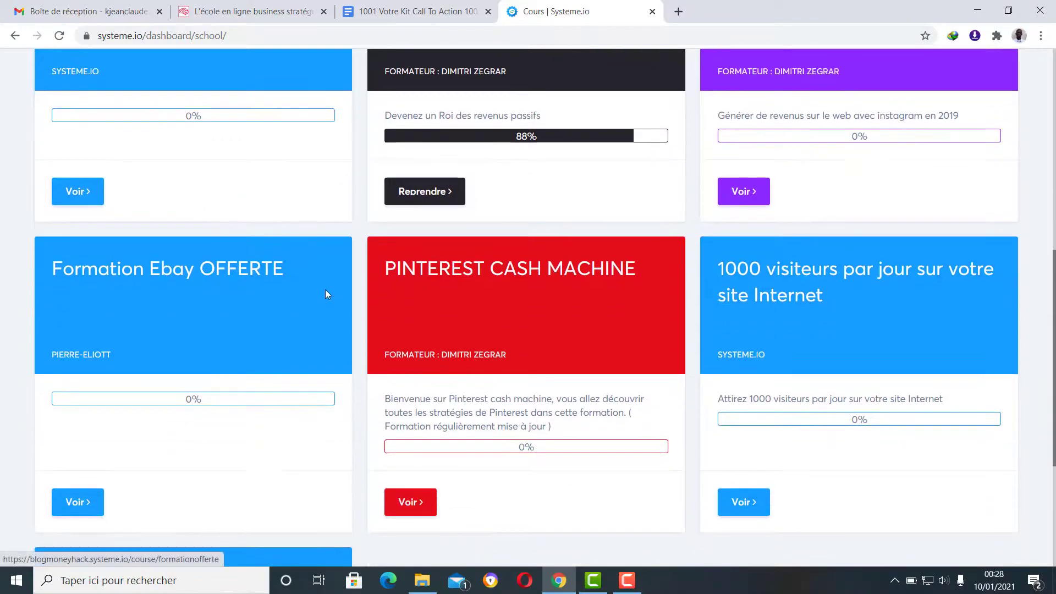
scroll(495, 290, "down", 4)
scroll(483, 368, "up", 7)
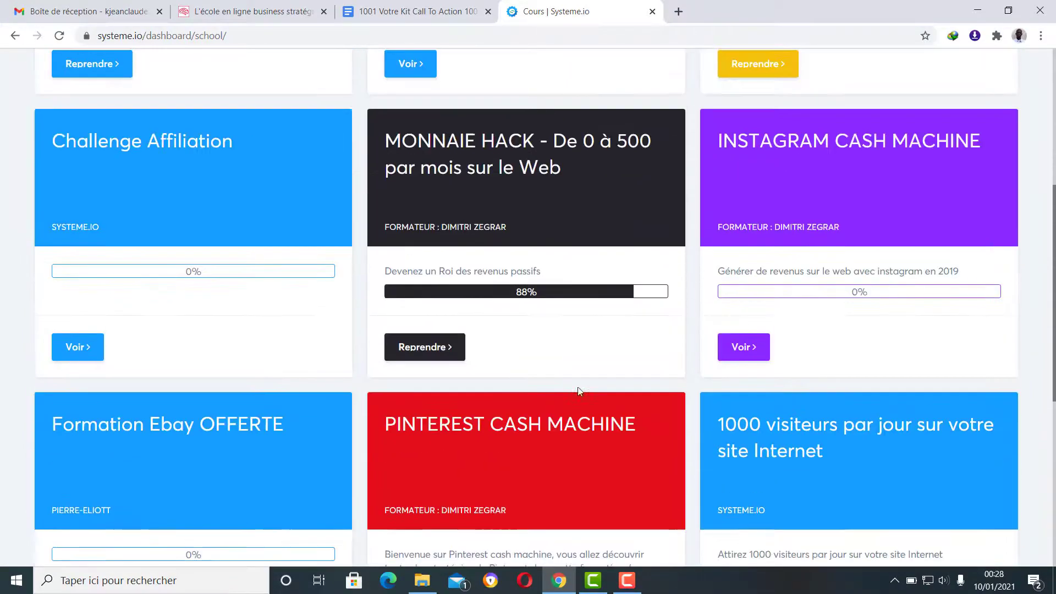
scroll(605, 391, "down", 2)
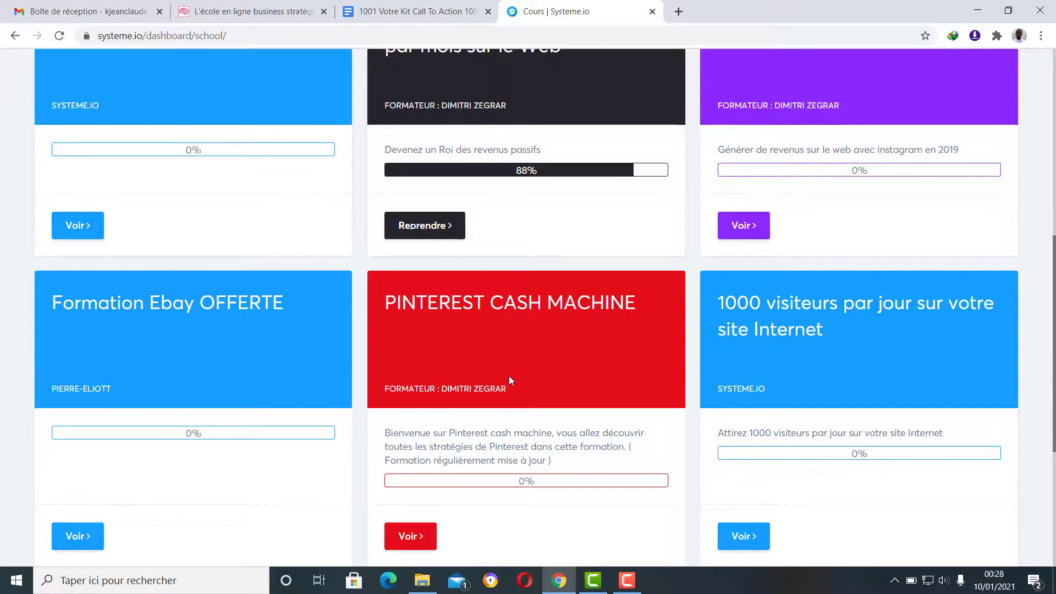
scroll(320, 419, "up", 4)
scroll(300, 423, "up", 3)
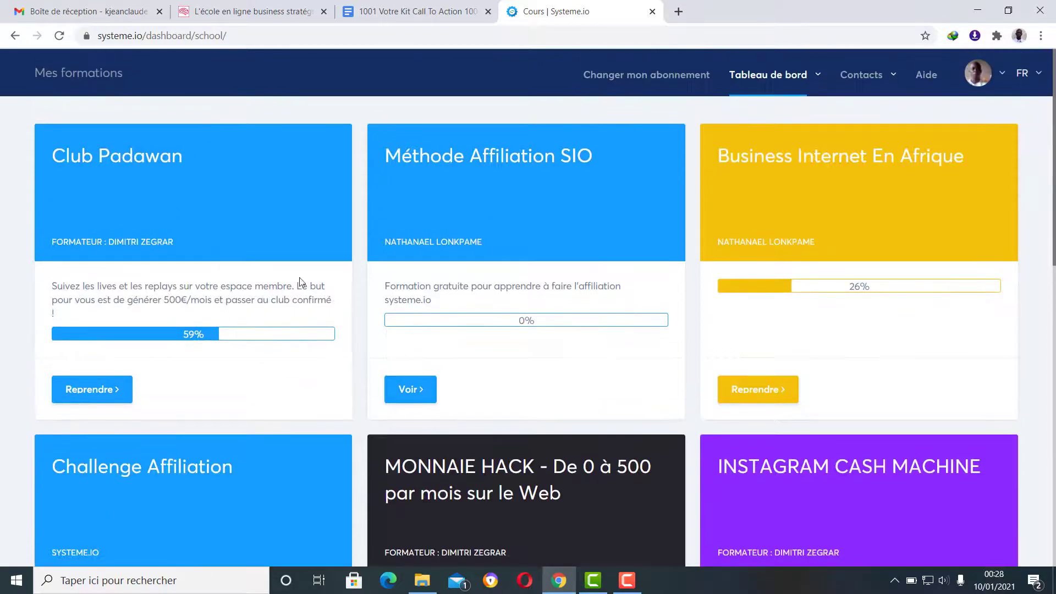
left_click(247, 11)
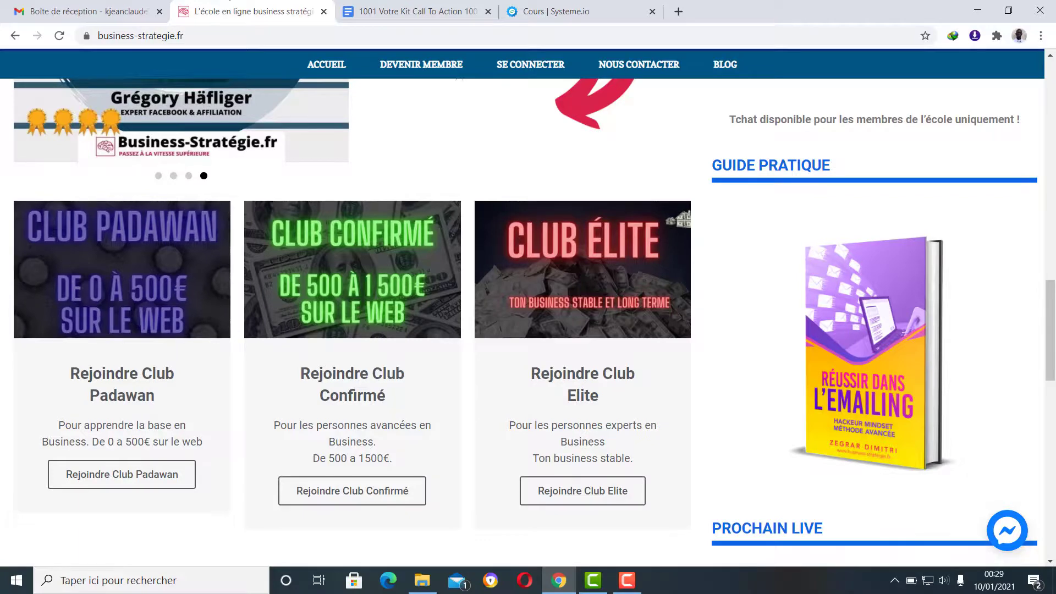
left_click(406, 13)
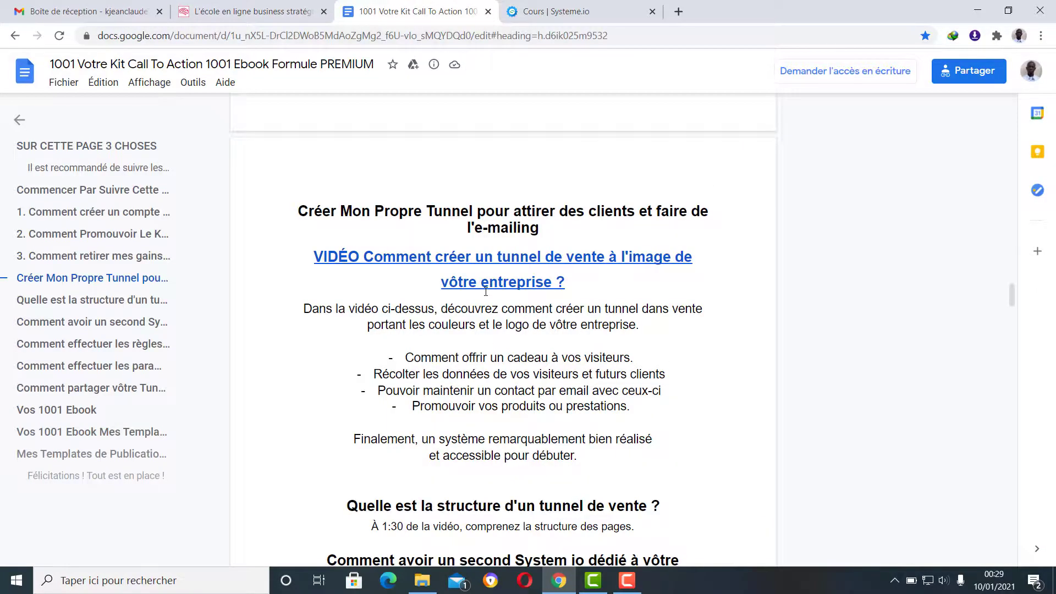
scroll(525, 378, "up", 15)
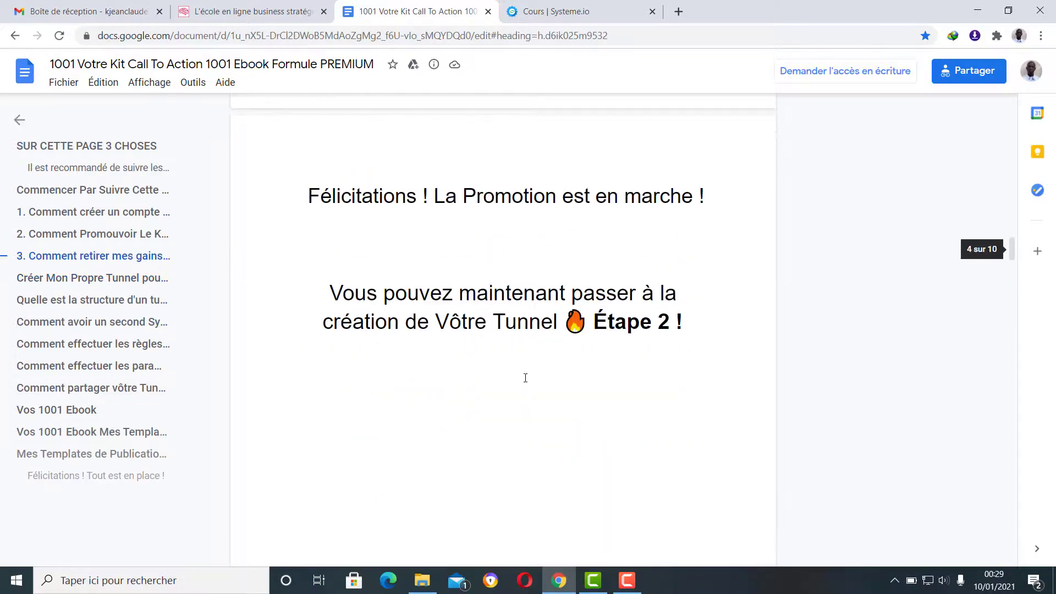
scroll(525, 378, "up", 20)
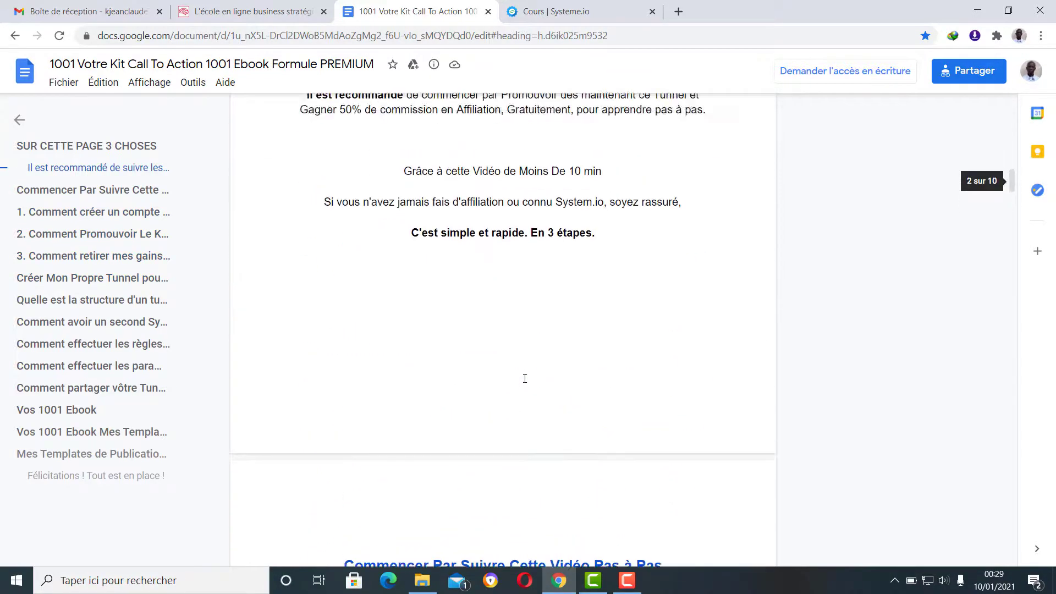
scroll(525, 372, "up", 10)
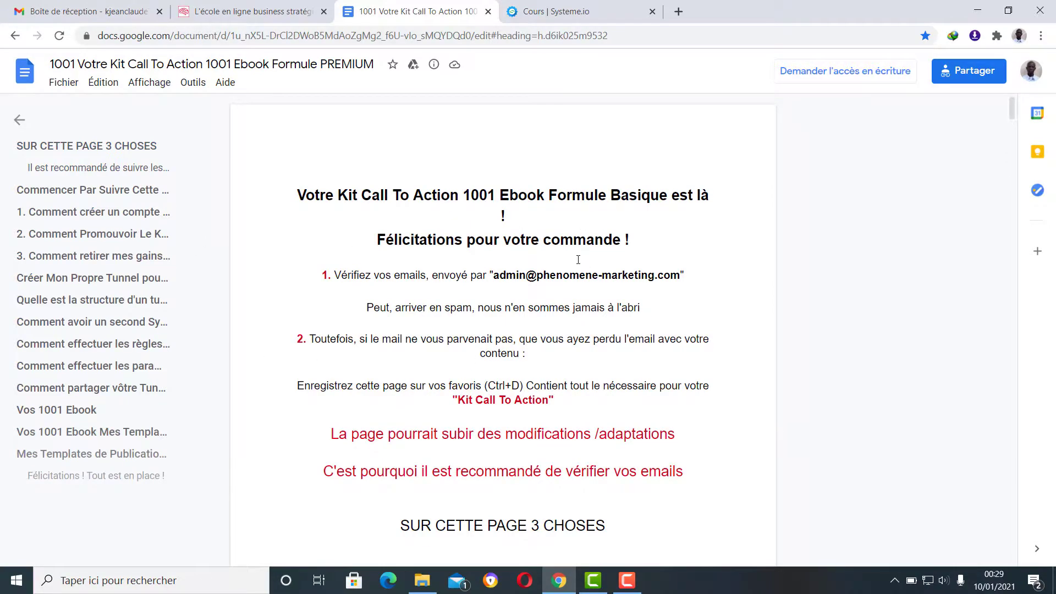
scroll(578, 260, "down", 15)
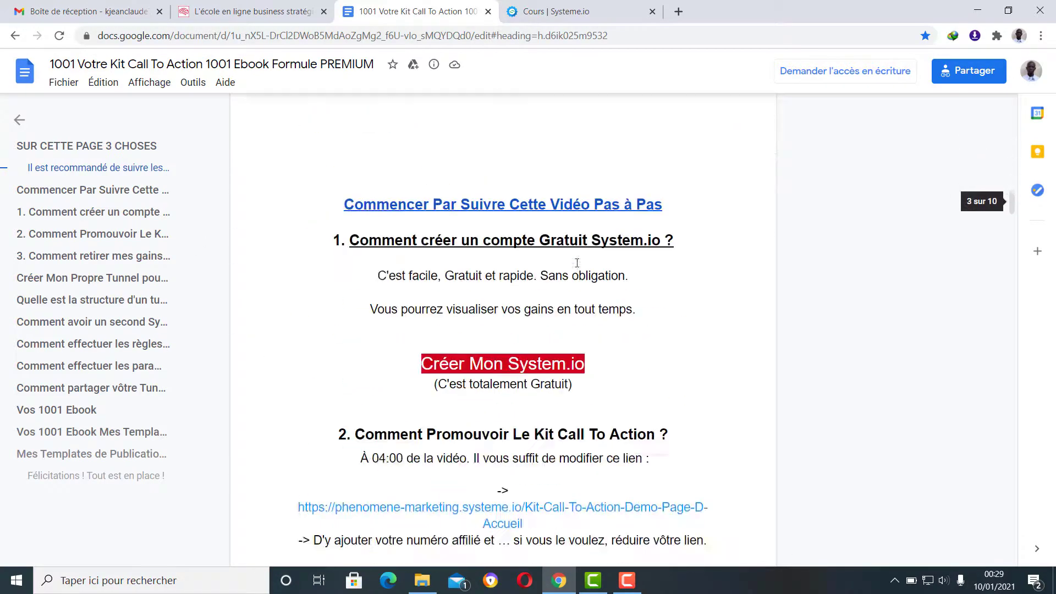
scroll(577, 262, "down", 15)
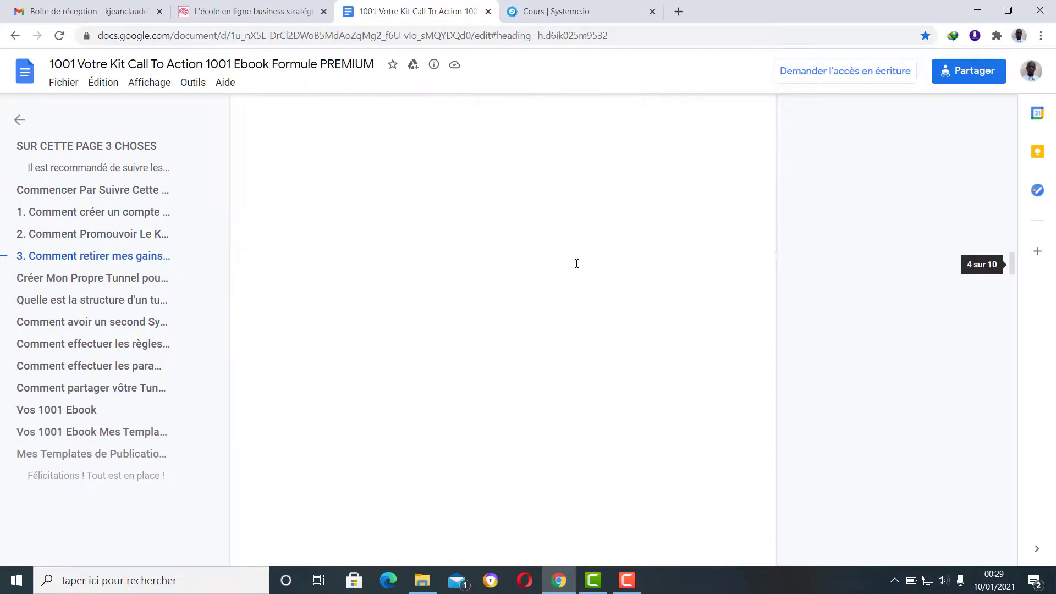
scroll(577, 263, "down", 15)
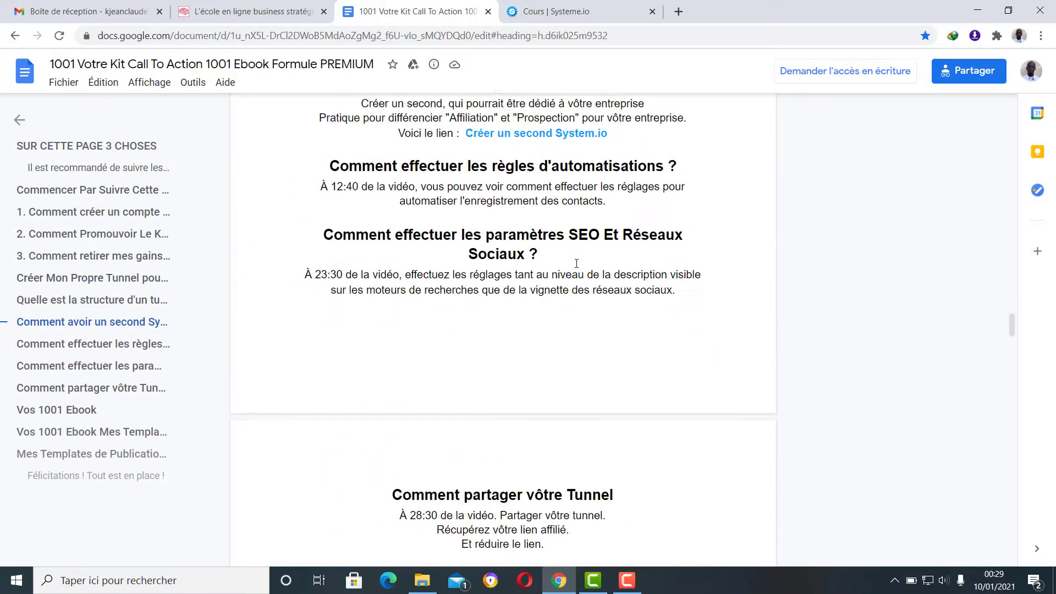
scroll(577, 264, "down", 15)
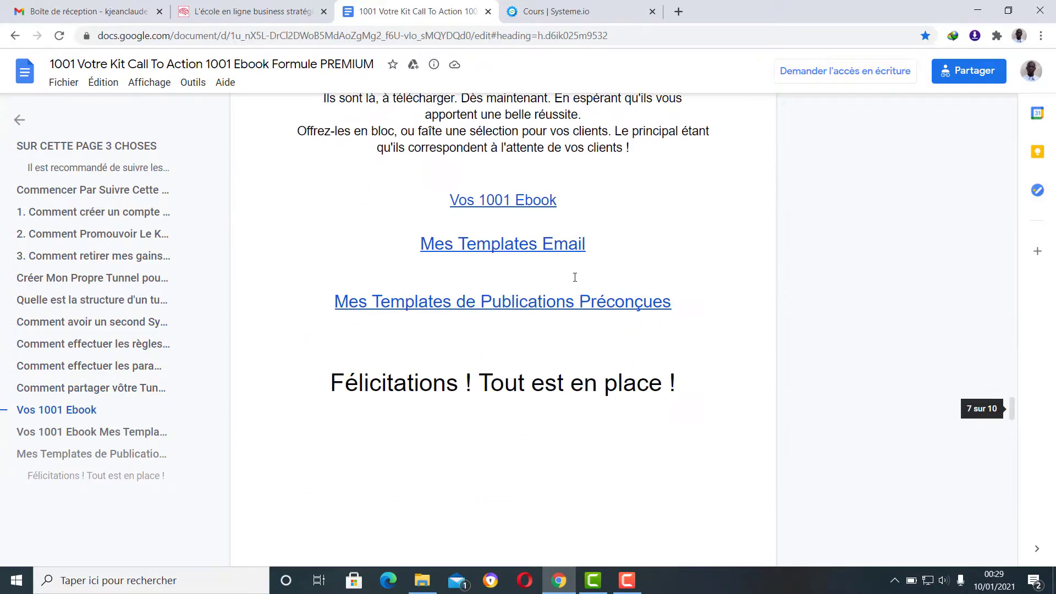
scroll(575, 277, "down", 15)
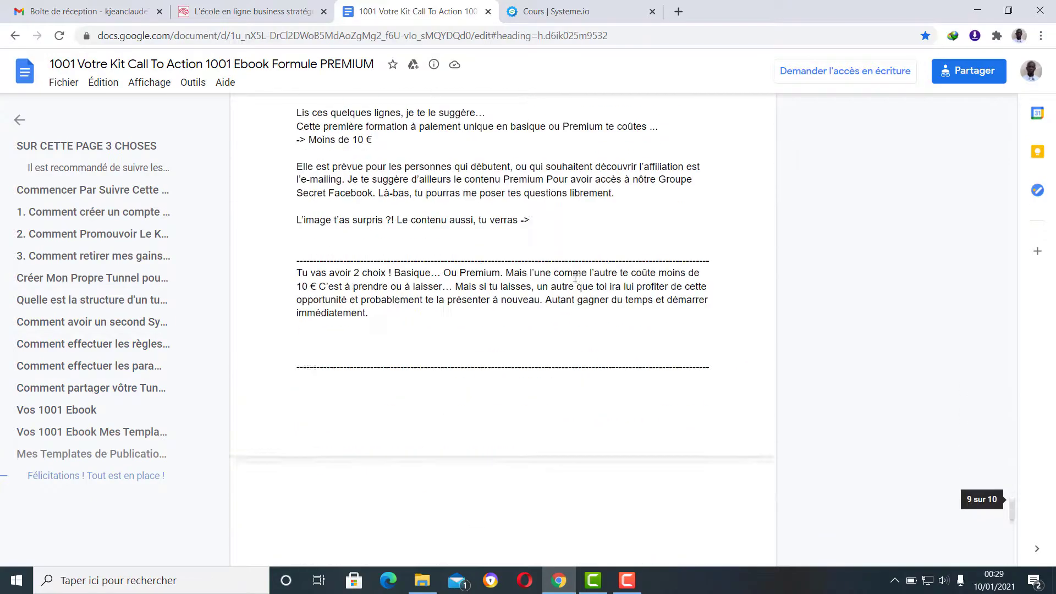
scroll(575, 277, "down", 10)
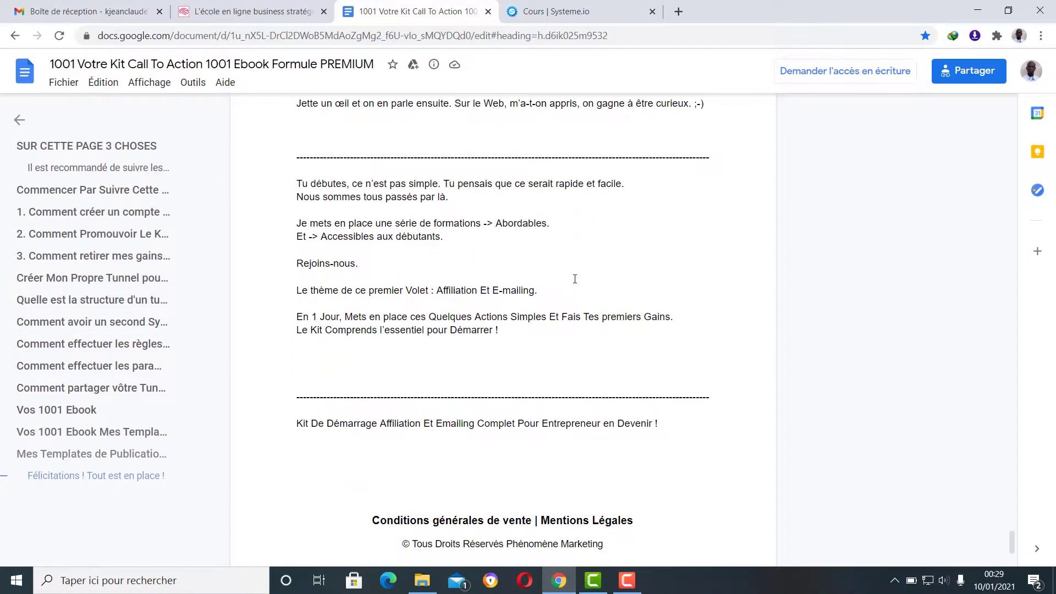
scroll(575, 279, "up", 15)
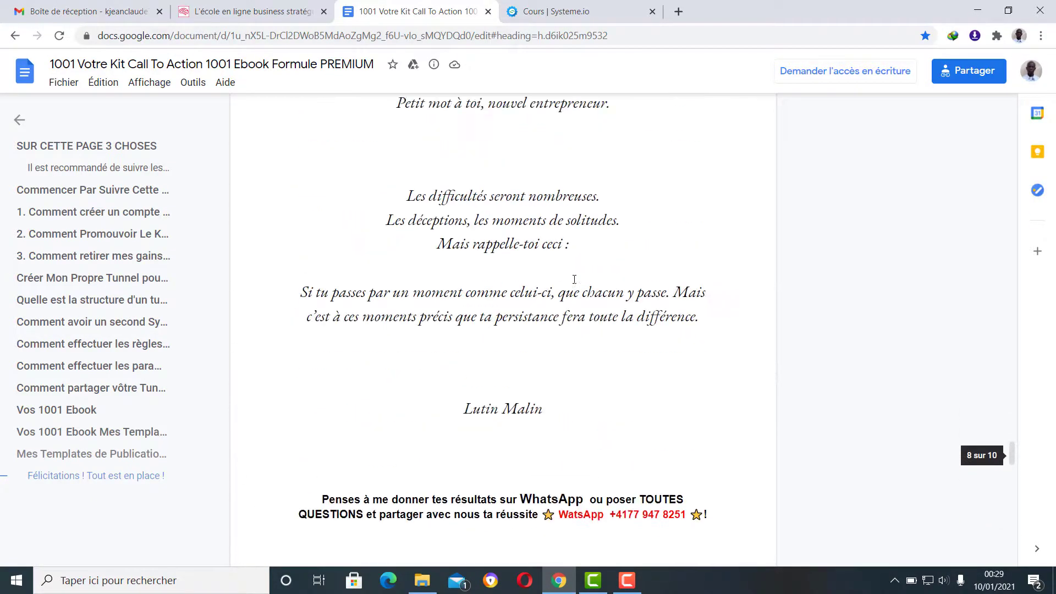
scroll(574, 279, "up", 15)
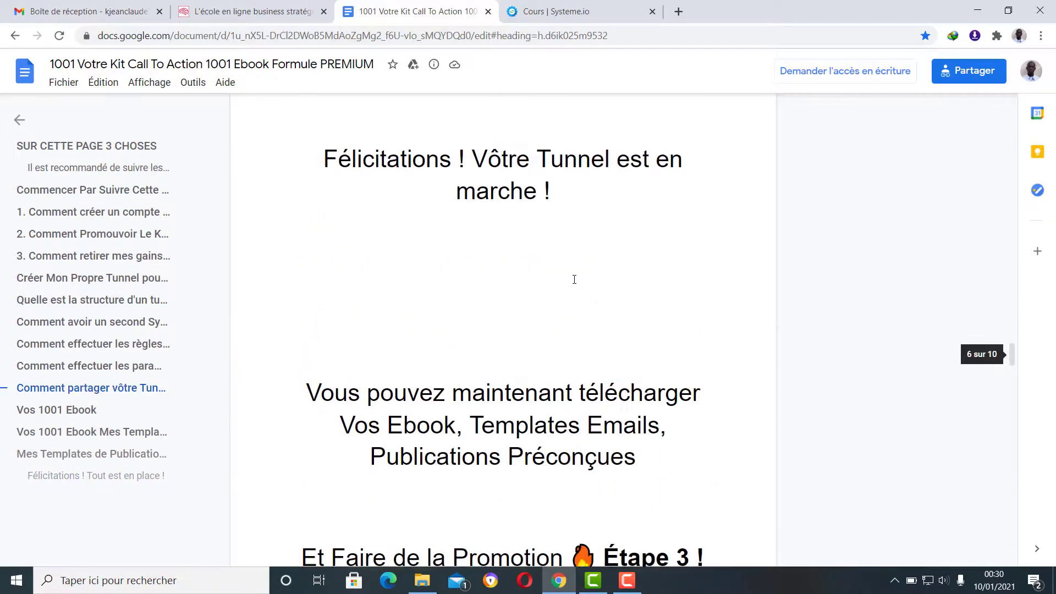
scroll(574, 279, "up", 6)
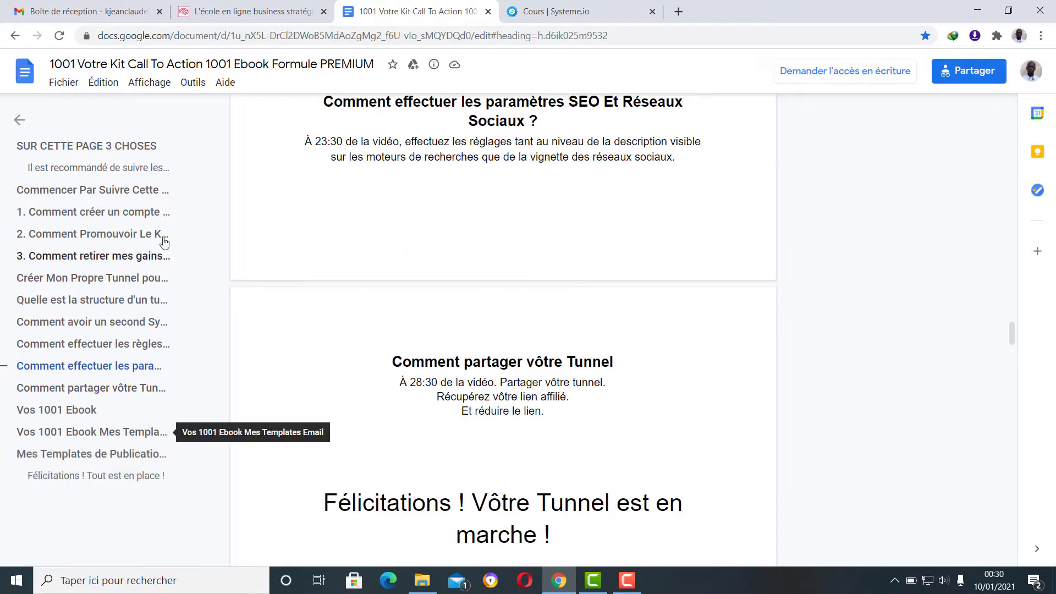
scroll(604, 400, "up", 12)
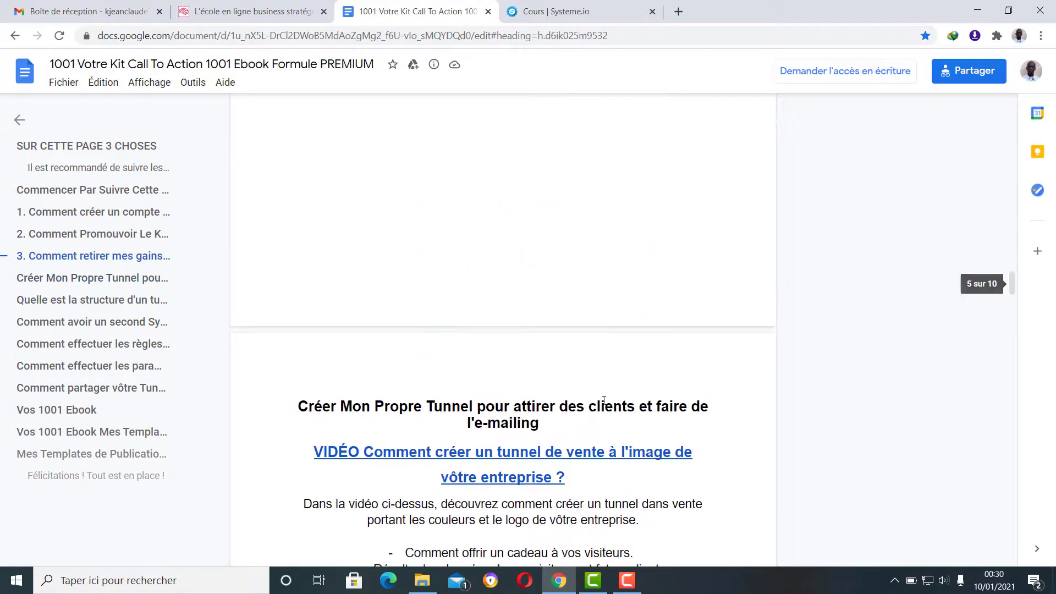
scroll(603, 400, "up", 15)
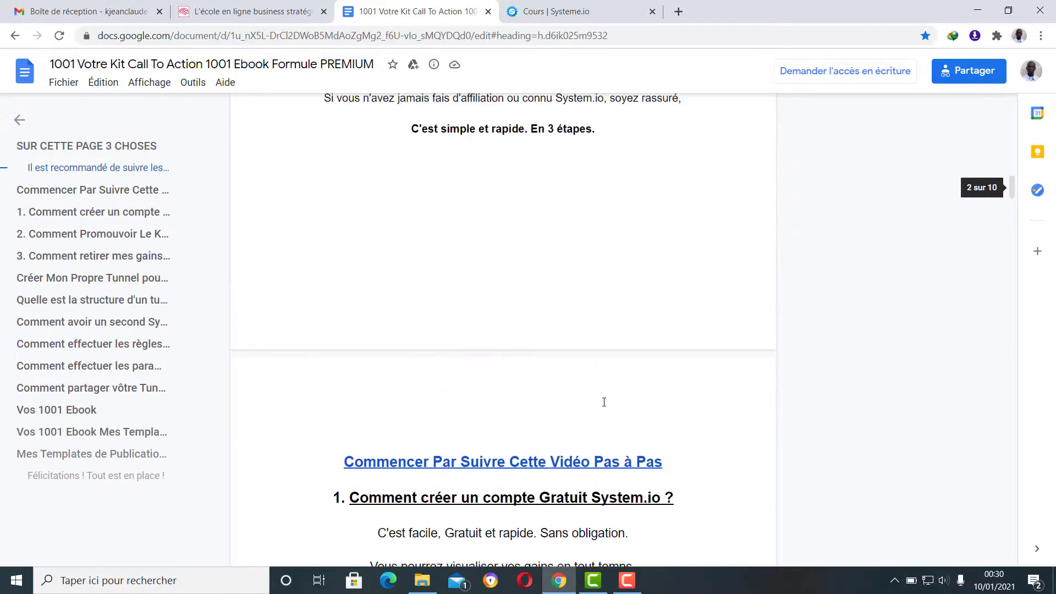
scroll(604, 402, "up", 12)
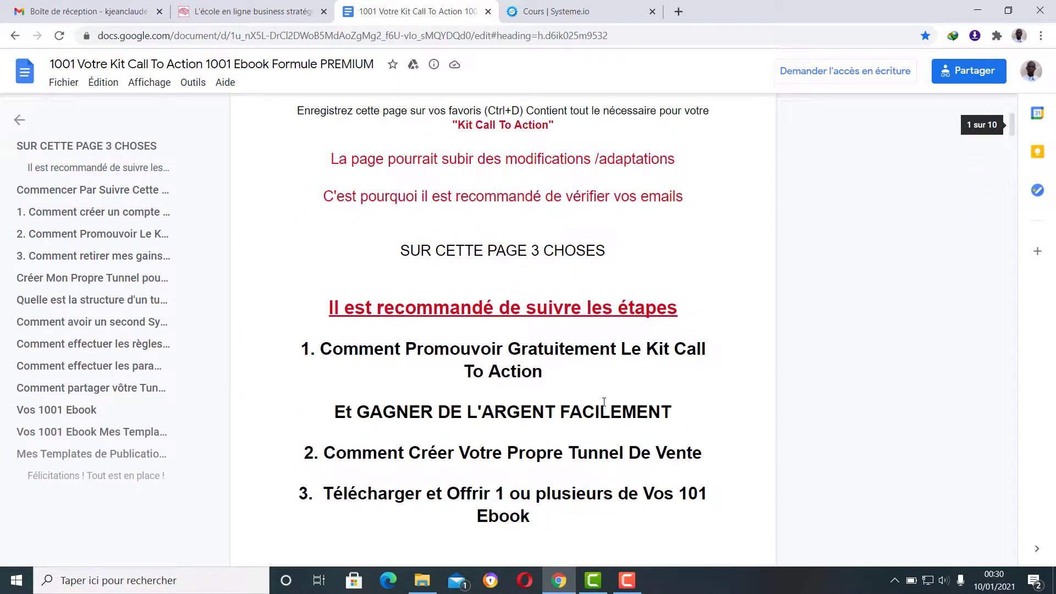
scroll(604, 401, "up", 3)
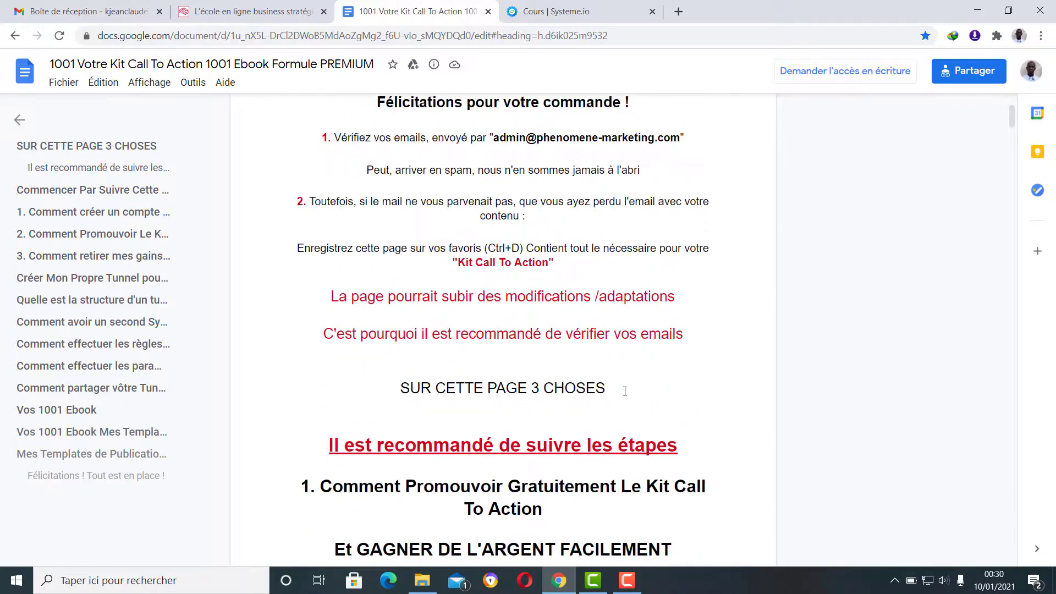
scroll(547, 360, "down", 10)
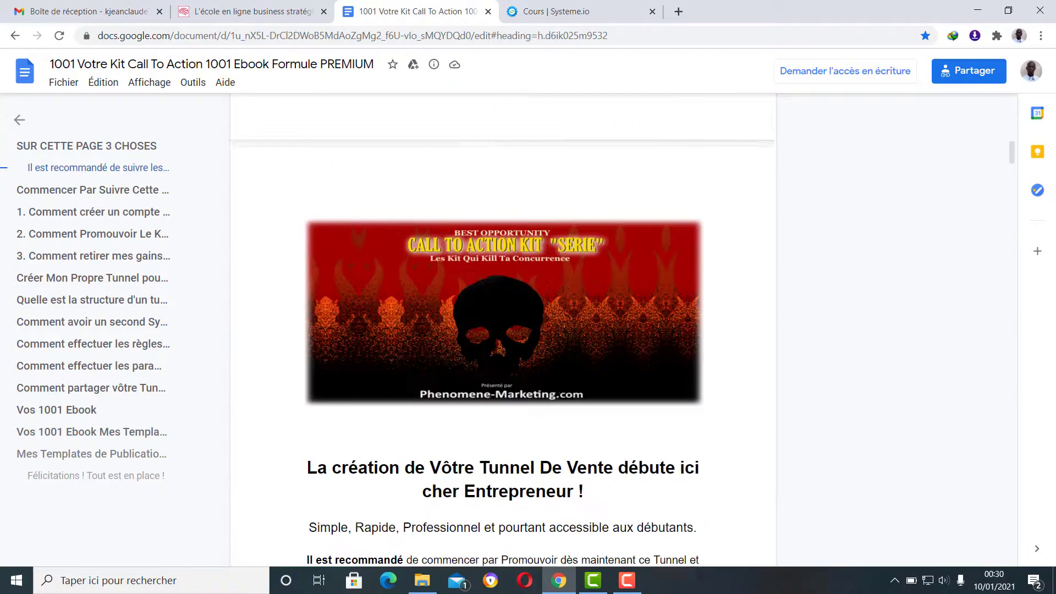
- Switch to the Business-Stratégie.fr tab and scroll back up to the Padawan, Confirmé, Élite club offers
left_click(257, 11)
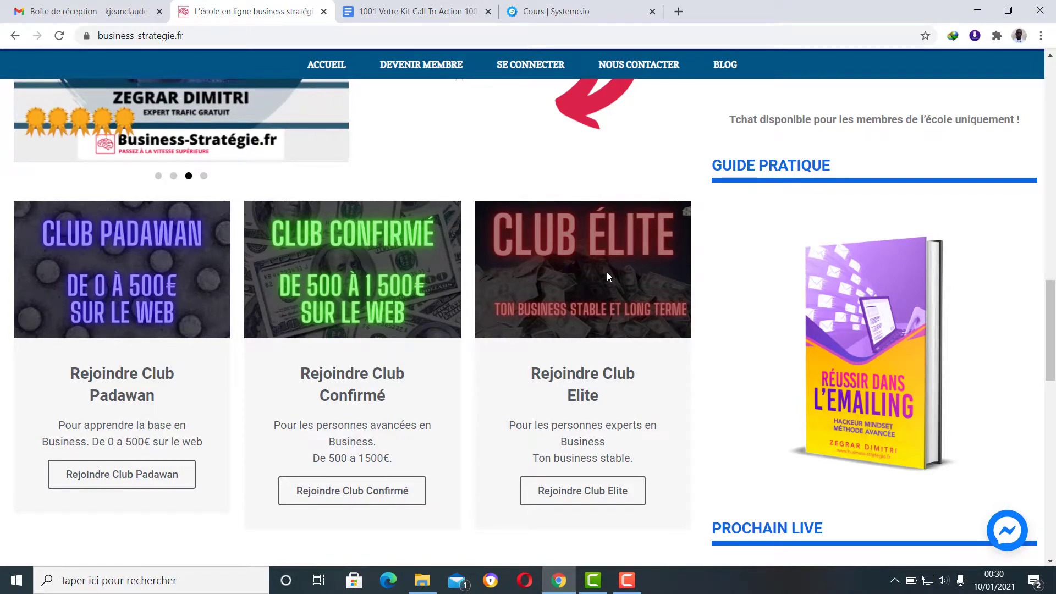
scroll(607, 271, "down", 15)
scroll(610, 262, "up", 3)
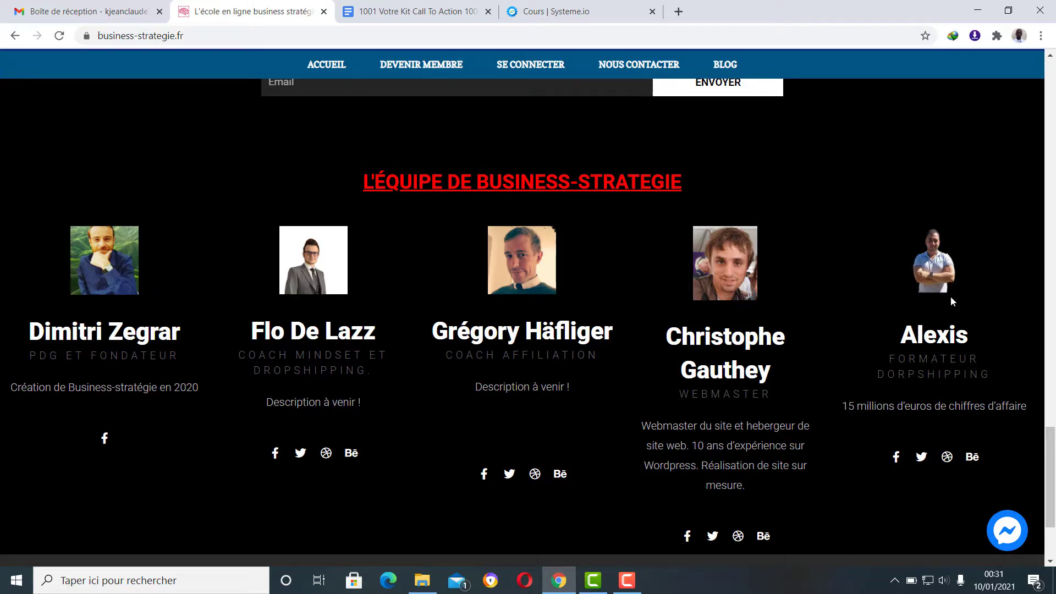
scroll(791, 430, "up", 10)
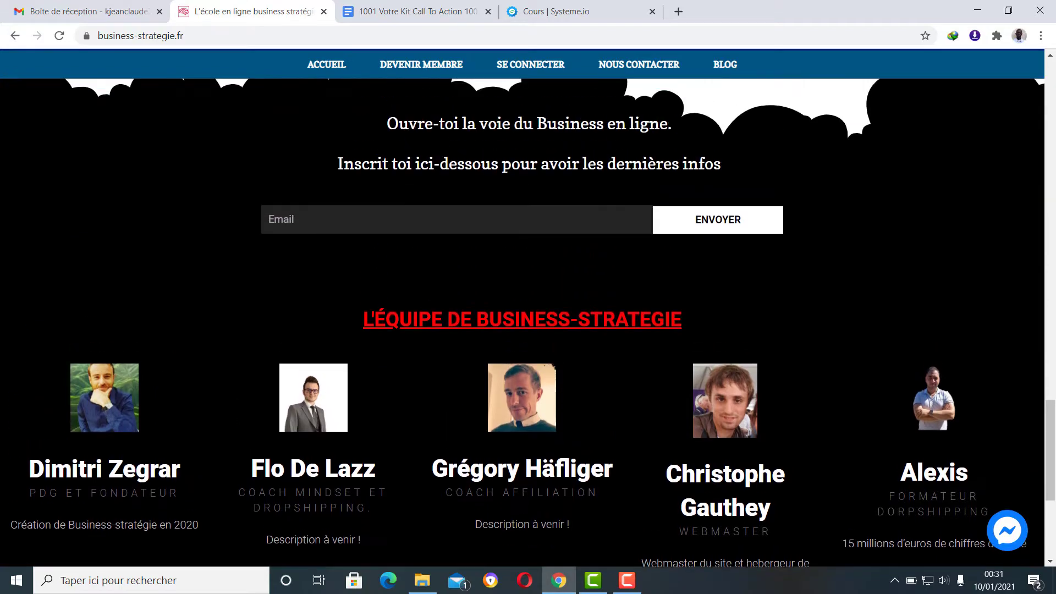
scroll(791, 430, "up", 1)
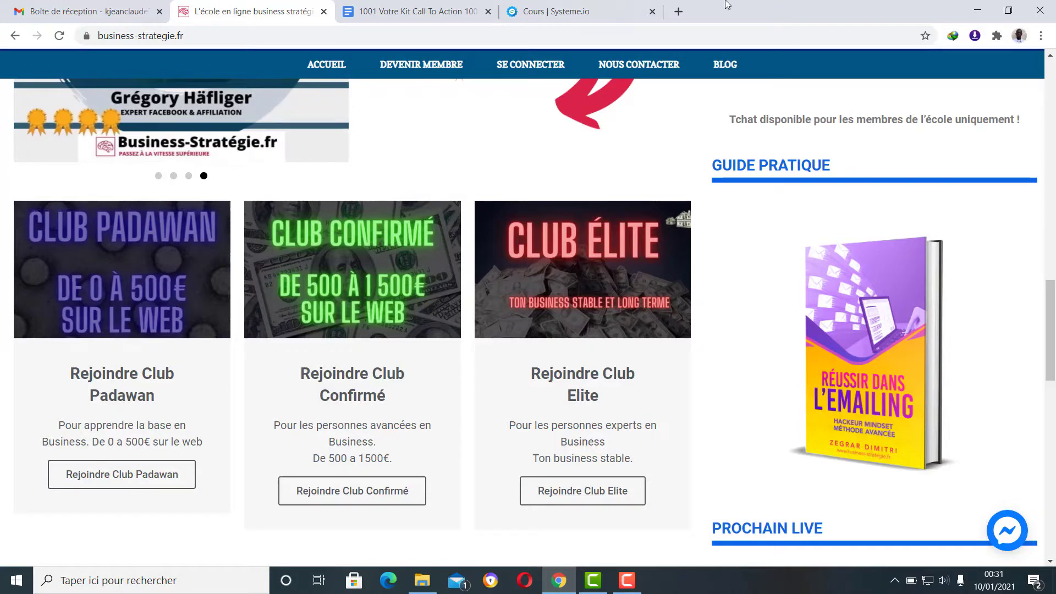
- View Systeme.io's Tableau de bord affilié, then switch back to the Business-Stratégie.fr tab
left_click(565, 5)
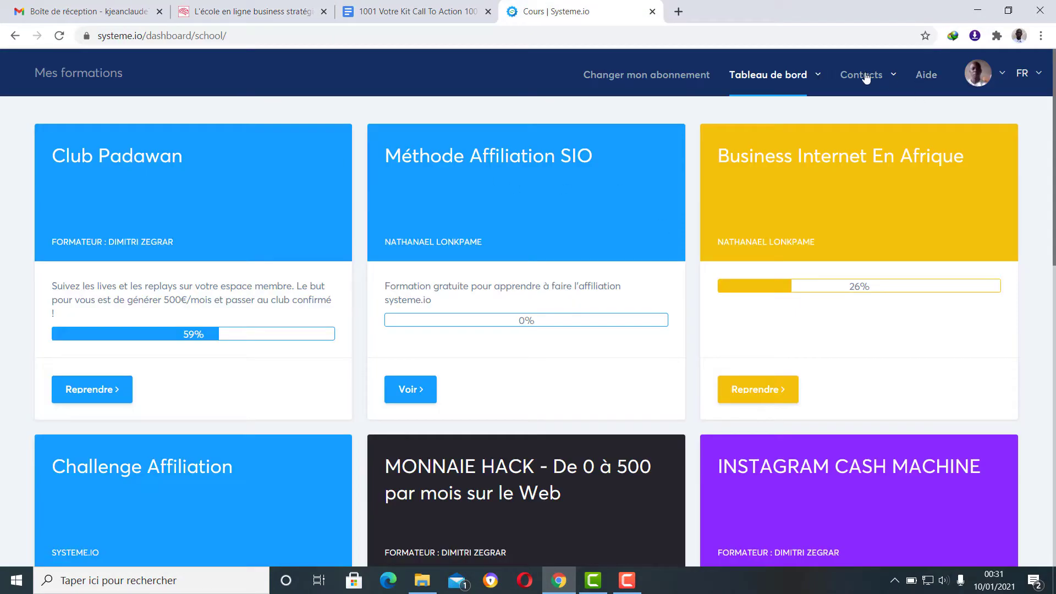
mouse_move(793, 75)
left_click(783, 126)
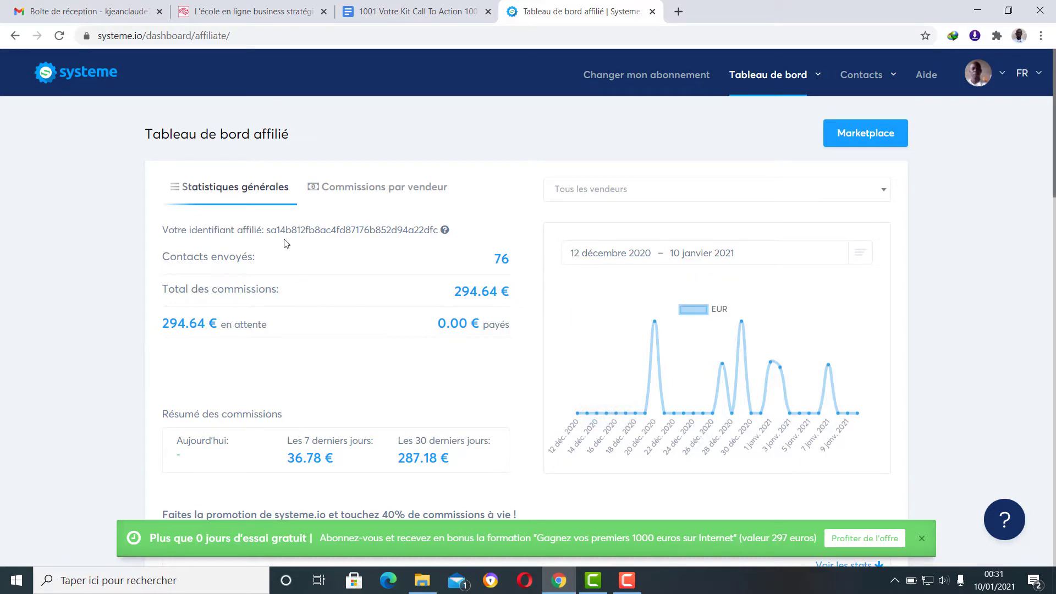
left_click(258, 9)
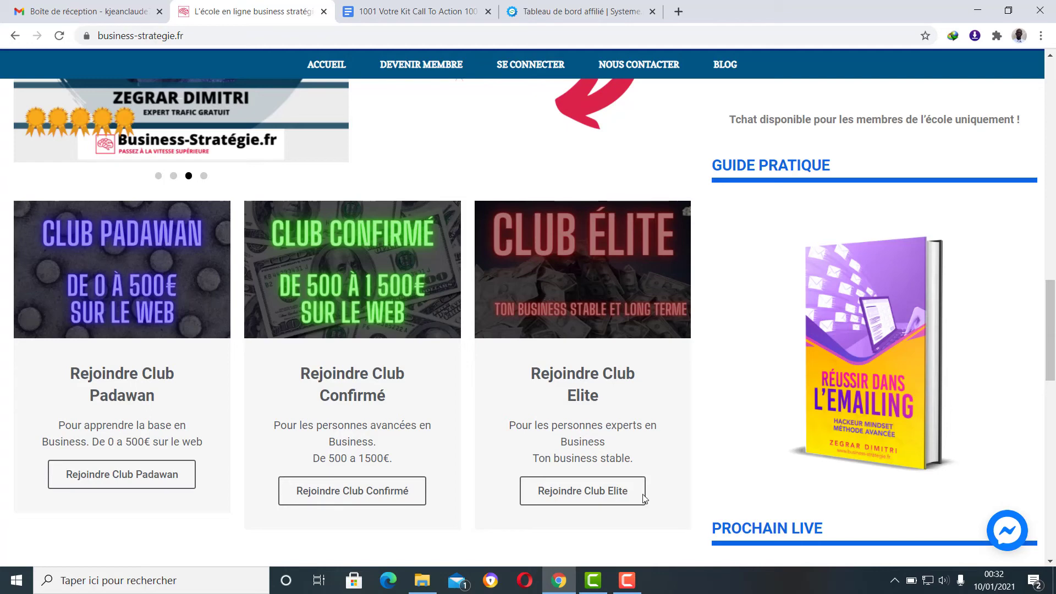
left_click(638, 582)
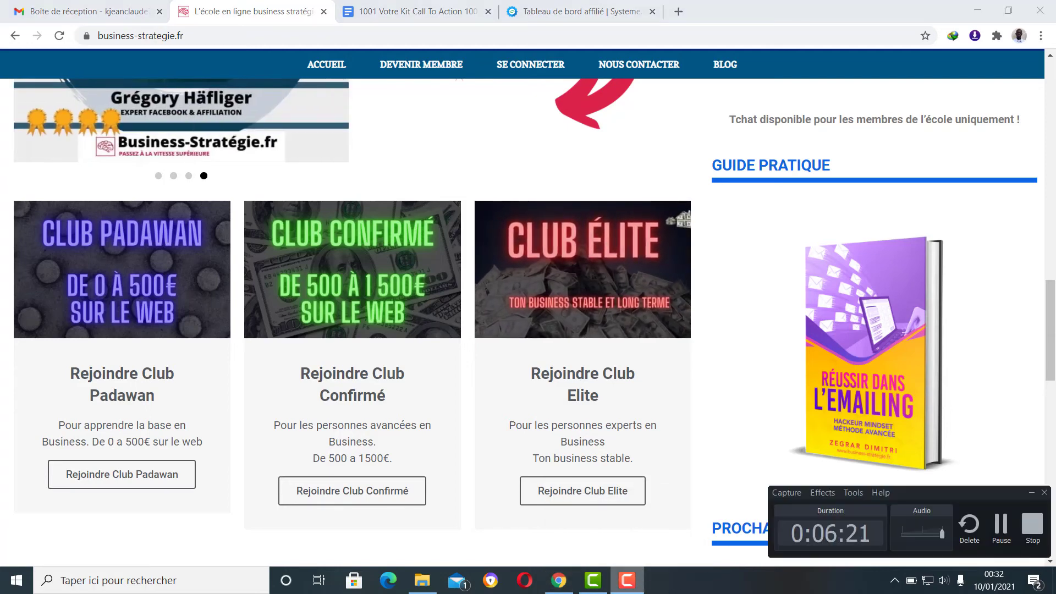